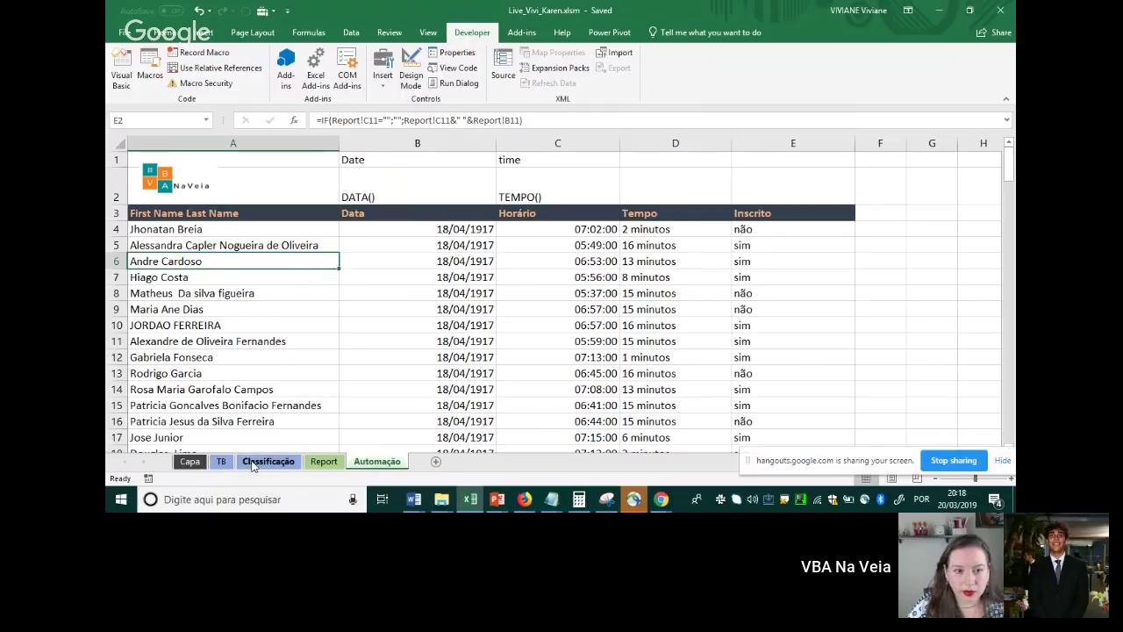
Switch to the Report sheet and go back to its top rows of attendee report data
{"action": "left_click", "coordinate": [324, 461]}
{"action": "left_click", "coordinate": [370, 313]}
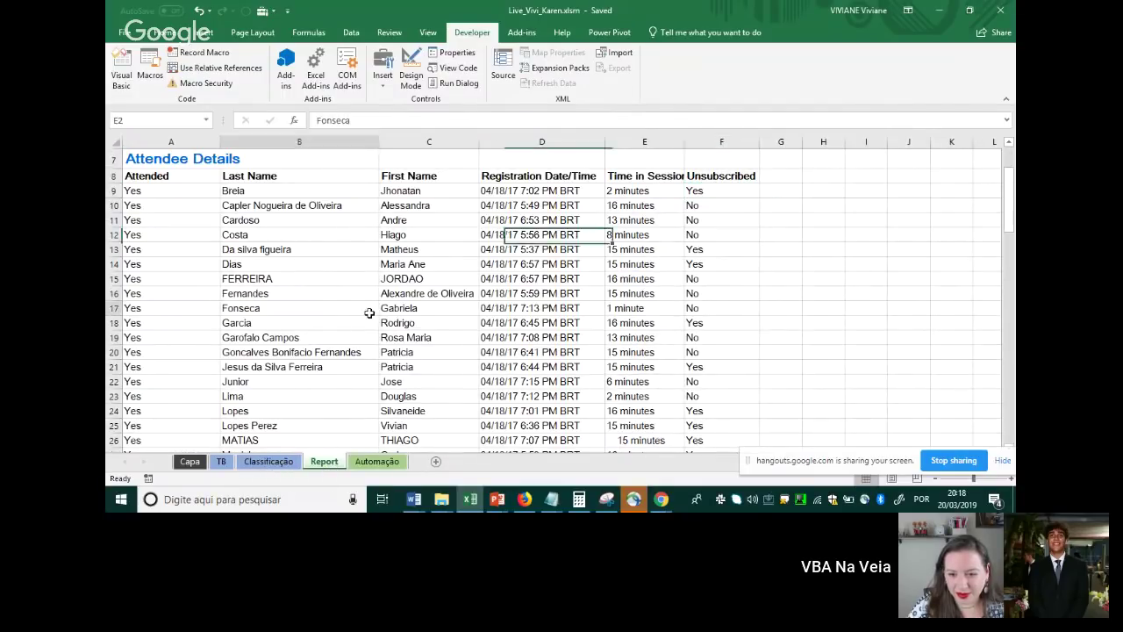
{"action": "key", "text": "Up"}
{"action": "key", "text": "Up"}
{"action": "key", "text": "Up"}
{"action": "key", "text": "Up"}
{"action": "key", "text": "Up"}
{"action": "key", "text": "Up"}
{"action": "key", "text": "Up"}
{"action": "key", "text": "Up"}
{"action": "key", "text": "Up"}
{"action": "key", "text": "Up"}
{"action": "key", "text": "Up"}
{"action": "key", "text": "Up"}
{"action": "key", "text": "Up"}
{"action": "key", "text": "Up"}
{"action": "key", "text": "Up"}
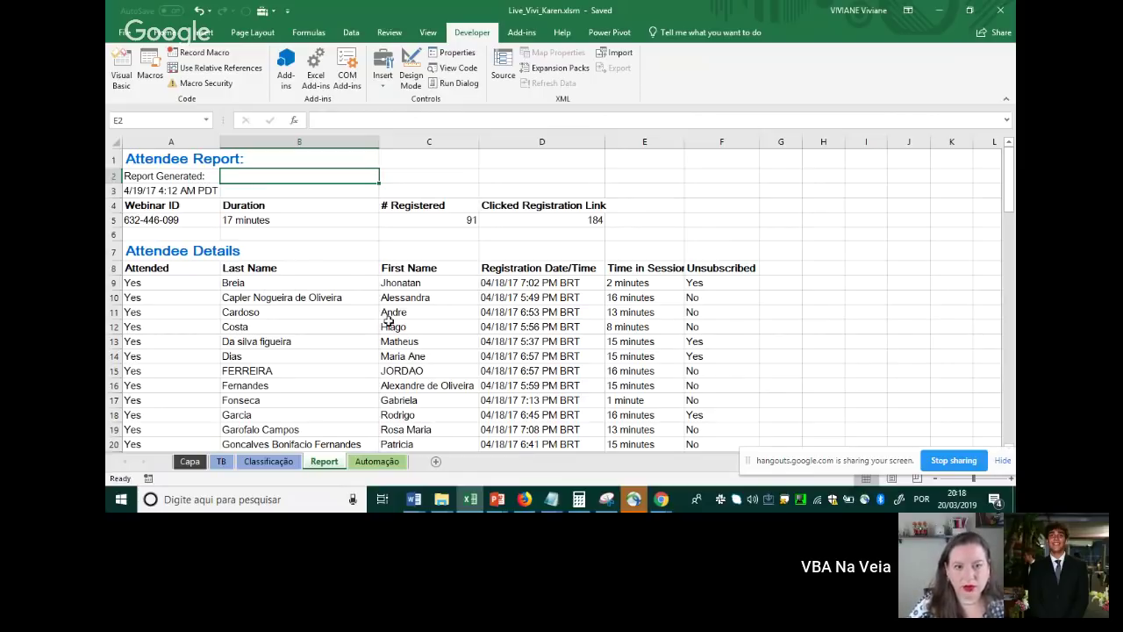
{"action": "scroll", "coordinate": [422, 354], "scroll_direction": "down", "scroll_amount": 2}
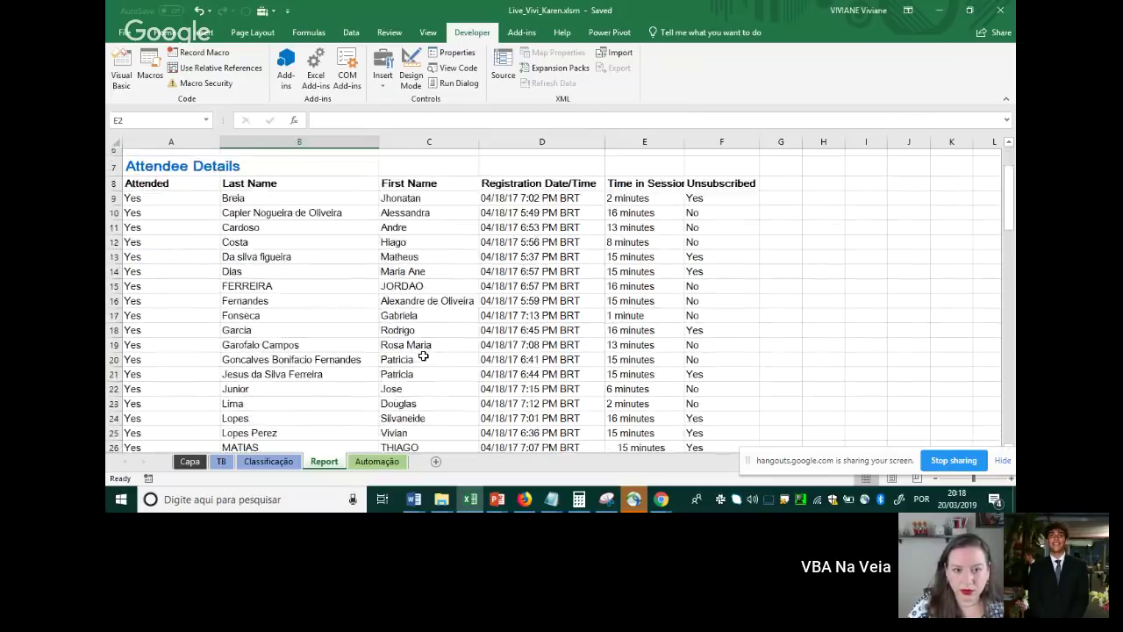
{"action": "scroll", "coordinate": [421, 353], "scroll_direction": "up", "scroll_amount": 2}
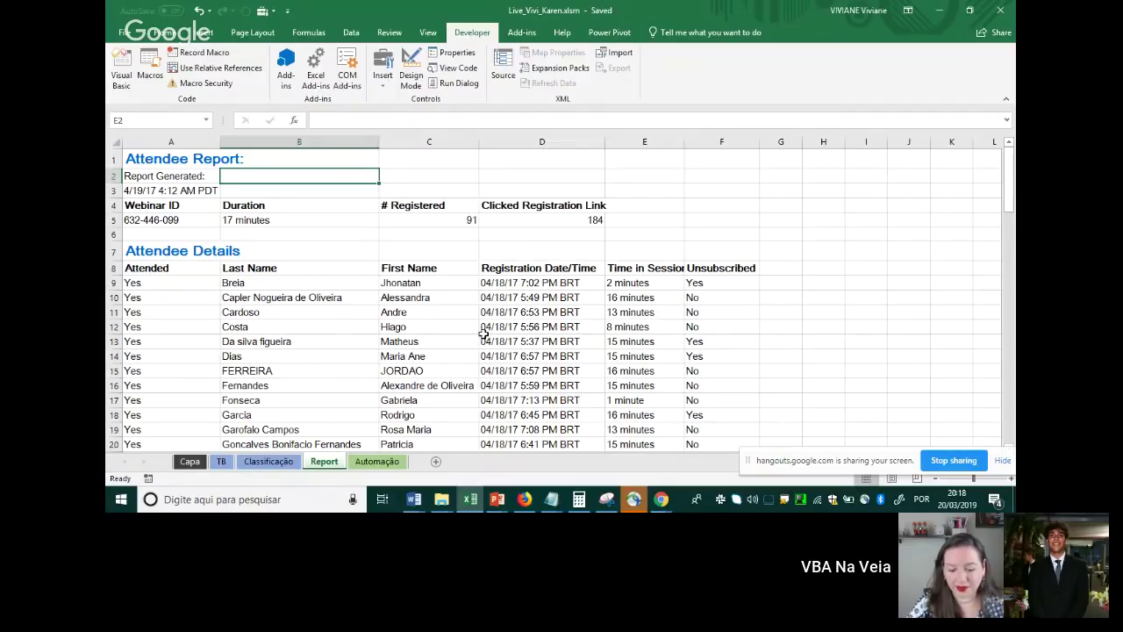
{"action": "left_click", "coordinate": [181, 168]}
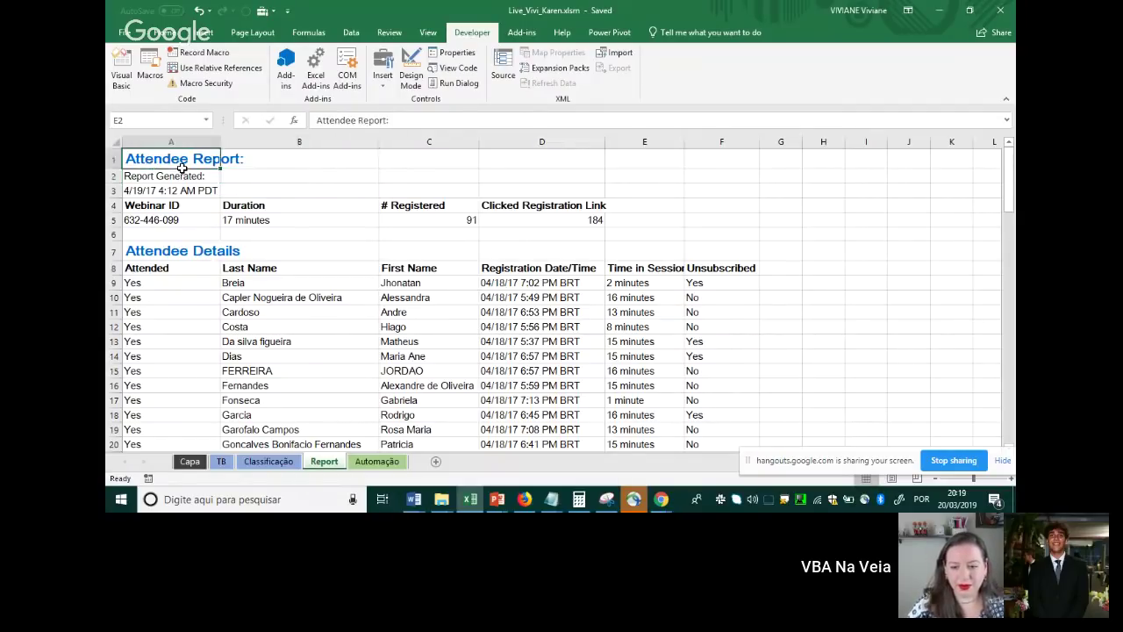
{"action": "left_click_drag", "start_coordinate": [182, 168], "coordinate": [759, 279]}
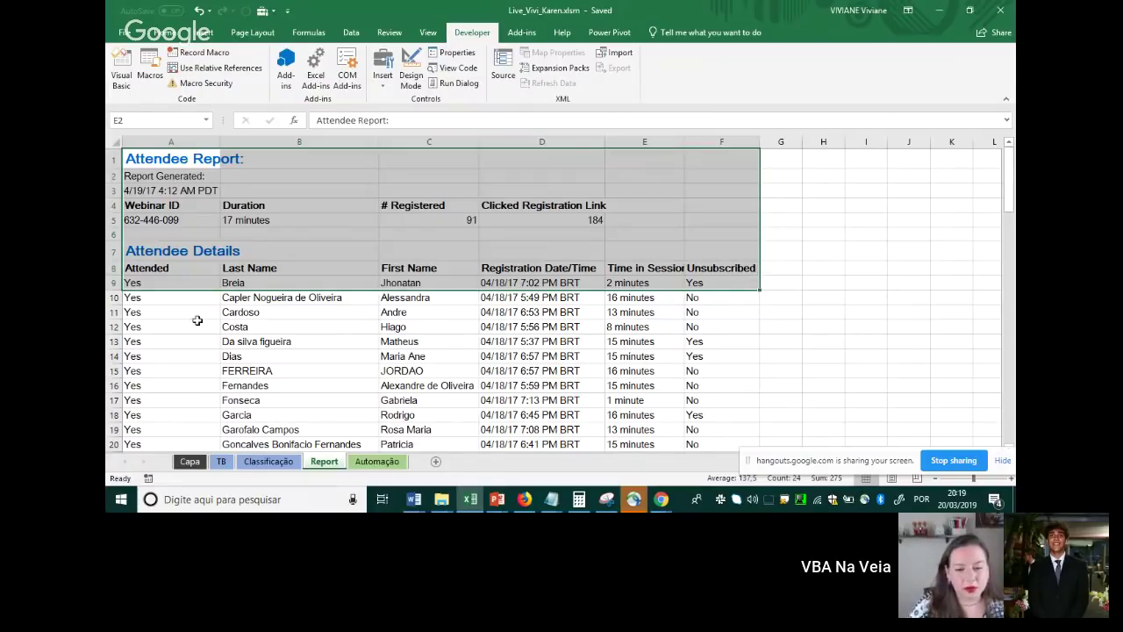
{"action": "left_click", "coordinate": [235, 311]}
{"action": "mouse_move", "coordinate": [173, 272]}
{"action": "left_mouse_down"}
{"action": "mouse_move", "coordinate": [178, 419]}
{"action": "mouse_move", "coordinate": [230, 432]}
{"action": "mouse_move", "coordinate": [302, 270]}
{"action": "mouse_move", "coordinate": [307, 399]}
{"action": "left_mouse_up"}
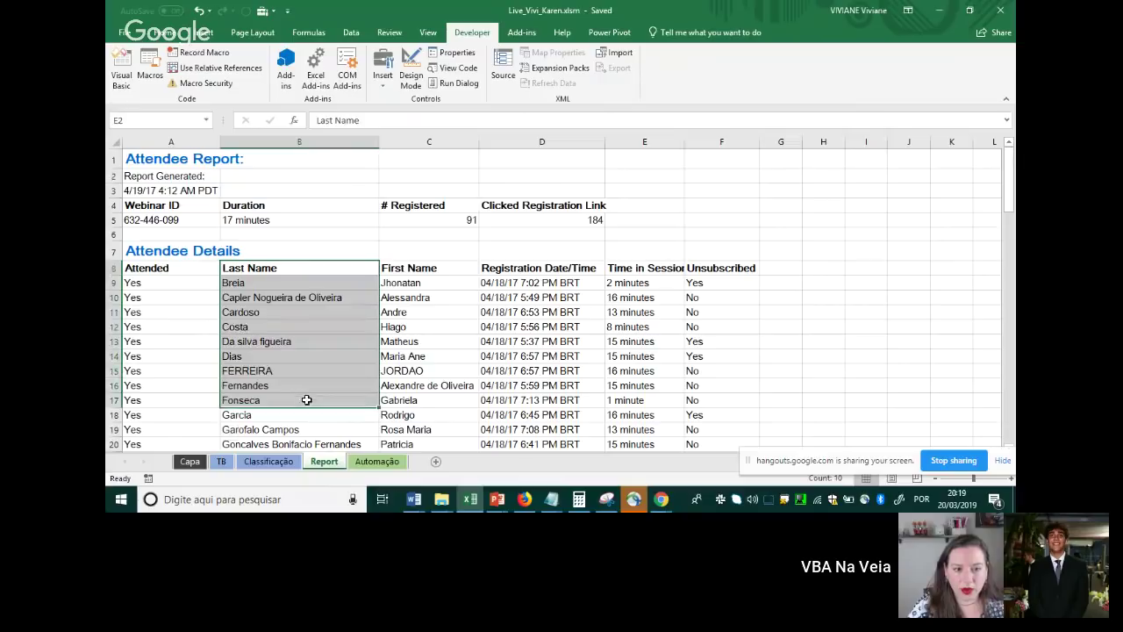
{"action": "left_click_drag", "start_coordinate": [424, 267], "coordinate": [419, 428]}
{"action": "left_click", "coordinate": [418, 360]}
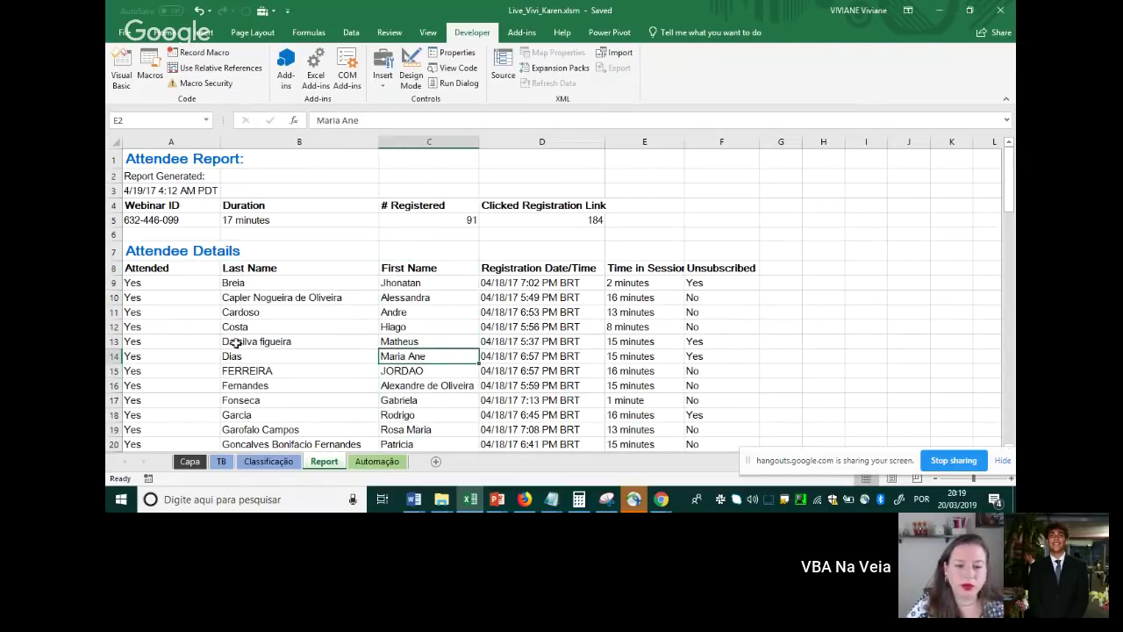
{"action": "left_click", "coordinate": [246, 370]}
{"action": "left_click", "coordinate": [401, 373]}
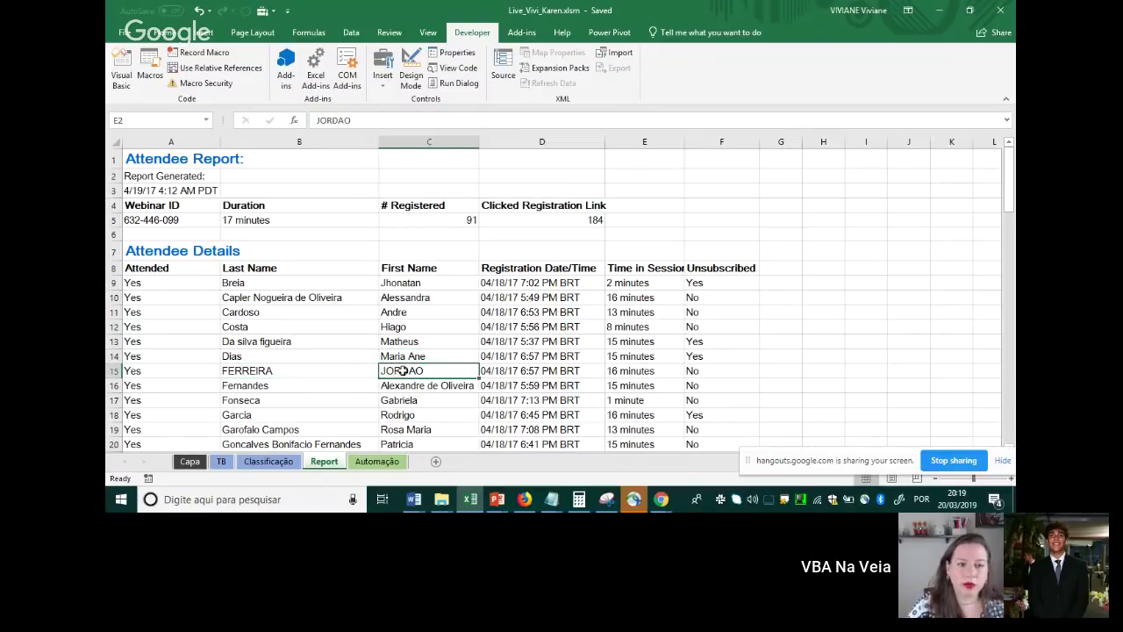
{"action": "left_click", "coordinate": [303, 371]}
{"action": "left_click", "coordinate": [381, 372]}
{"action": "left_click", "coordinate": [298, 371]}
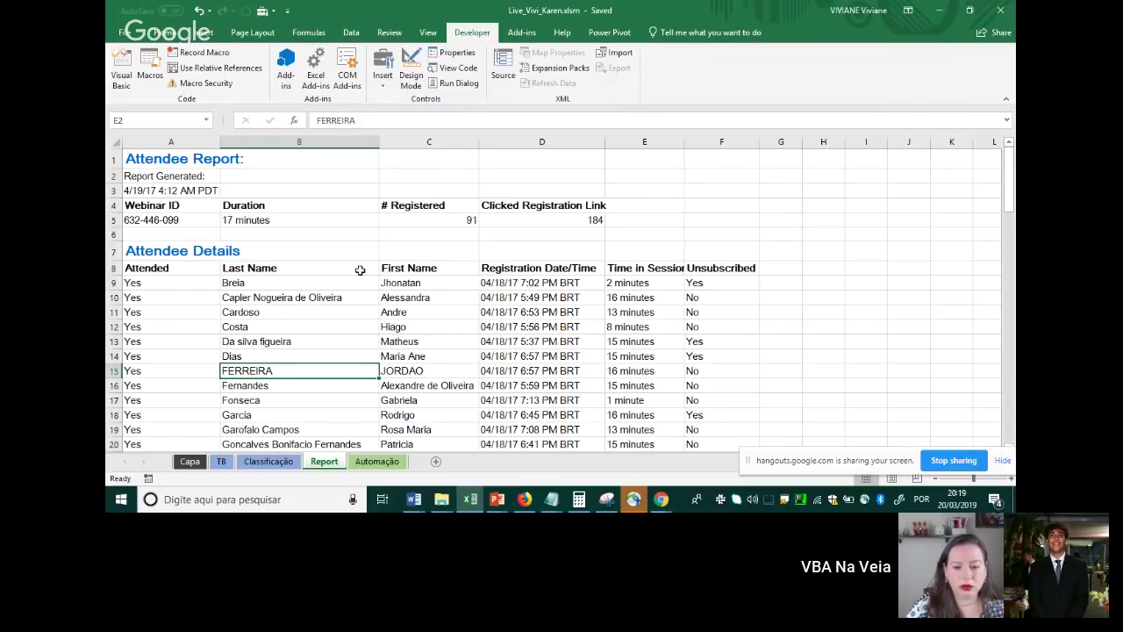
{"action": "left_click_drag", "start_coordinate": [328, 273], "coordinate": [331, 416]}
{"action": "left_click_drag", "start_coordinate": [399, 268], "coordinate": [401, 395]}
{"action": "left_click", "coordinate": [533, 270]}
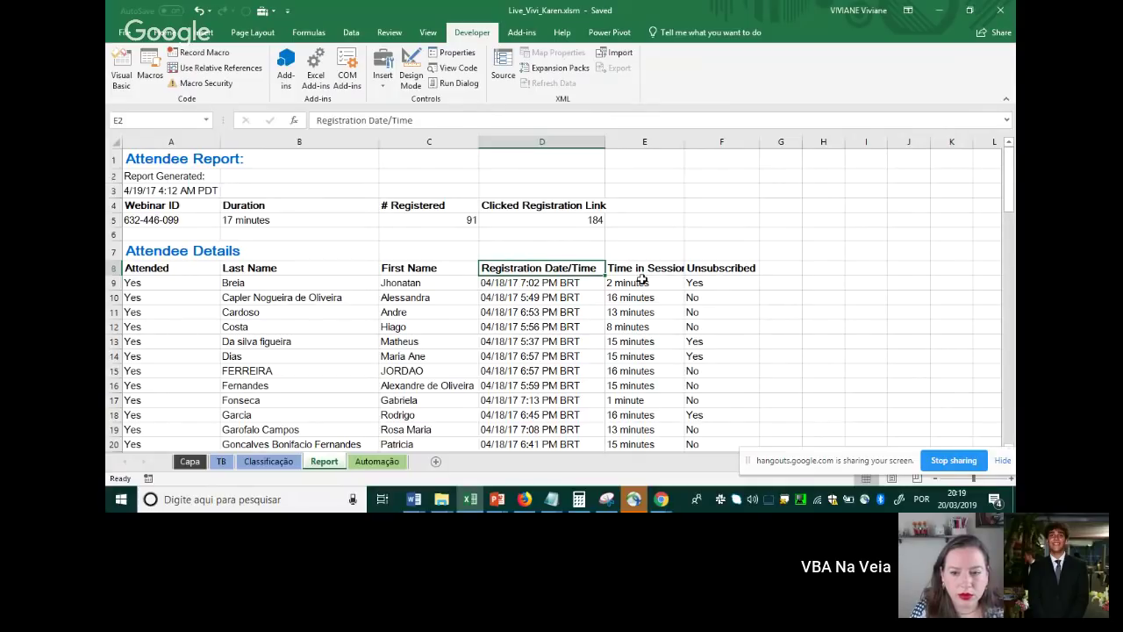
{"action": "left_click", "coordinate": [642, 280]}
{"action": "left_click", "coordinate": [642, 300]}
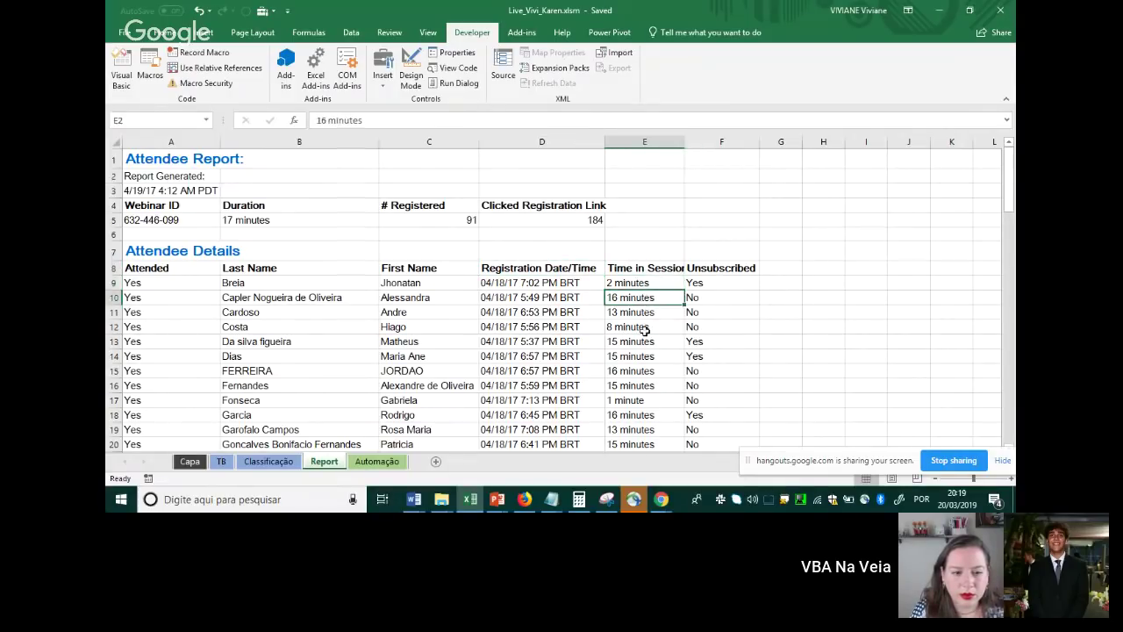
{"action": "left_click", "coordinate": [639, 314]}
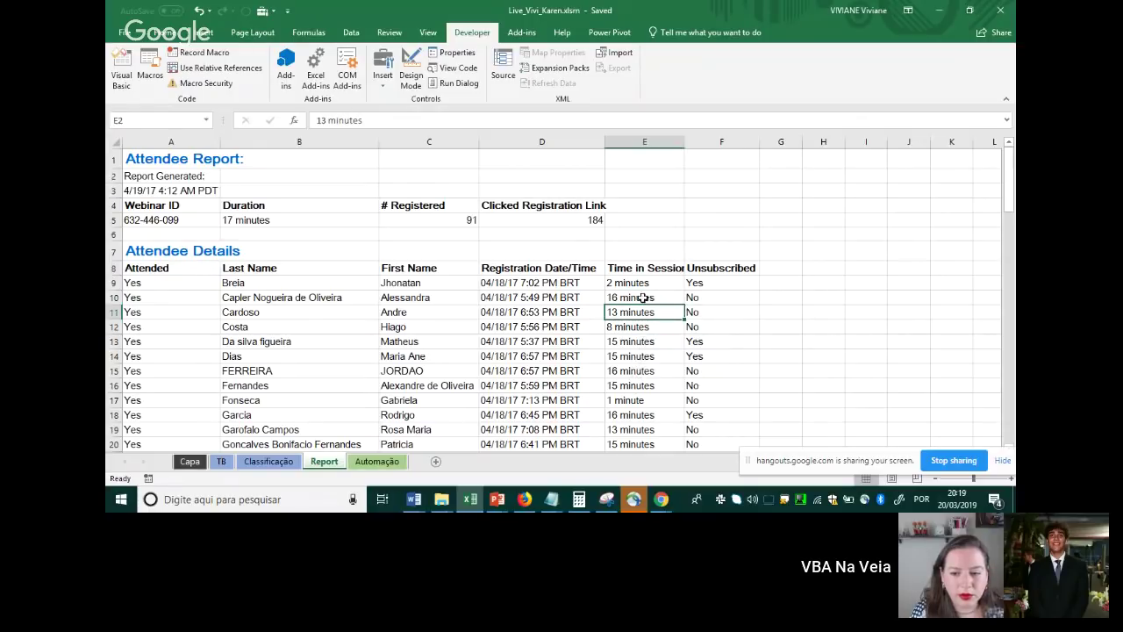
{"action": "left_click", "coordinate": [652, 282]}
{"action": "left_click_drag", "start_coordinate": [652, 282], "coordinate": [645, 371]}
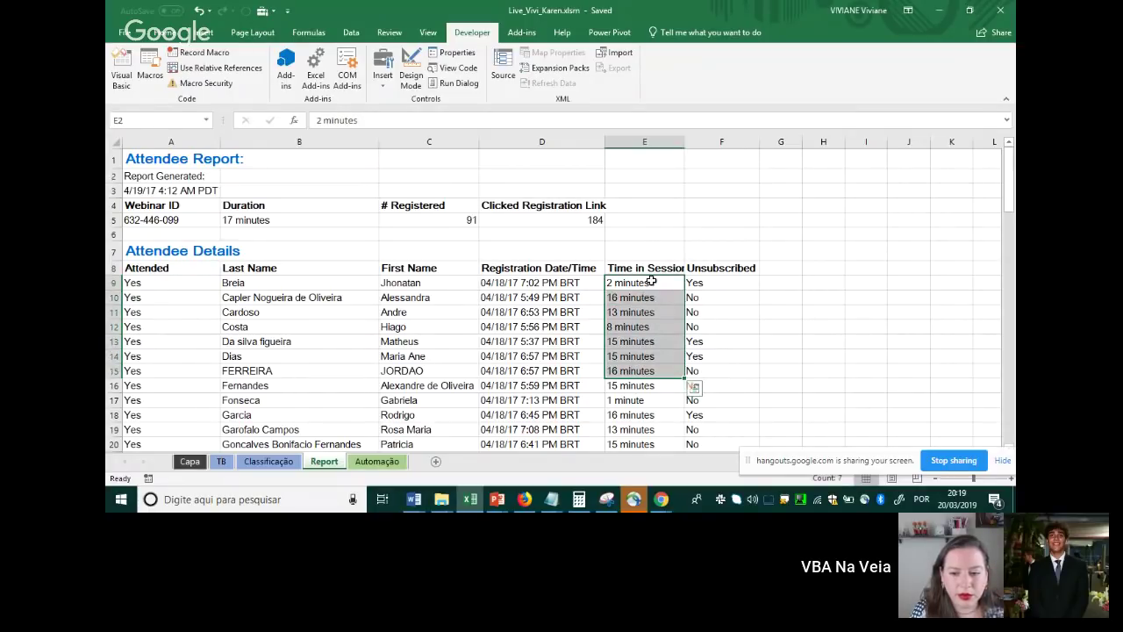
{"action": "left_click", "coordinate": [707, 296]}
{"action": "left_click", "coordinate": [718, 282]}
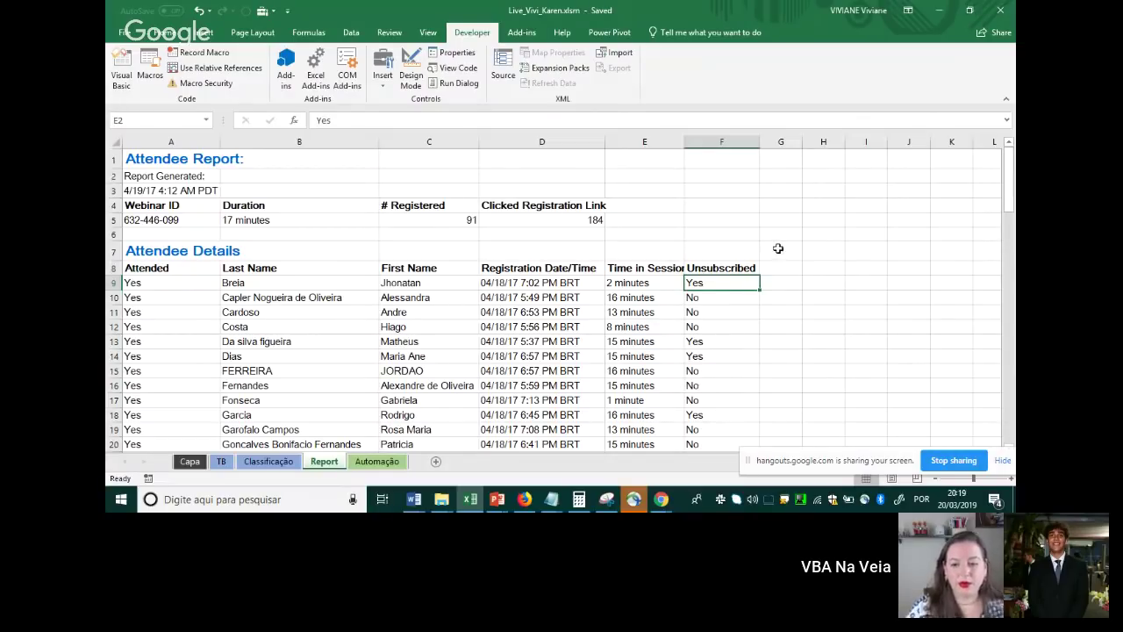
{"action": "left_click", "coordinate": [723, 265]}
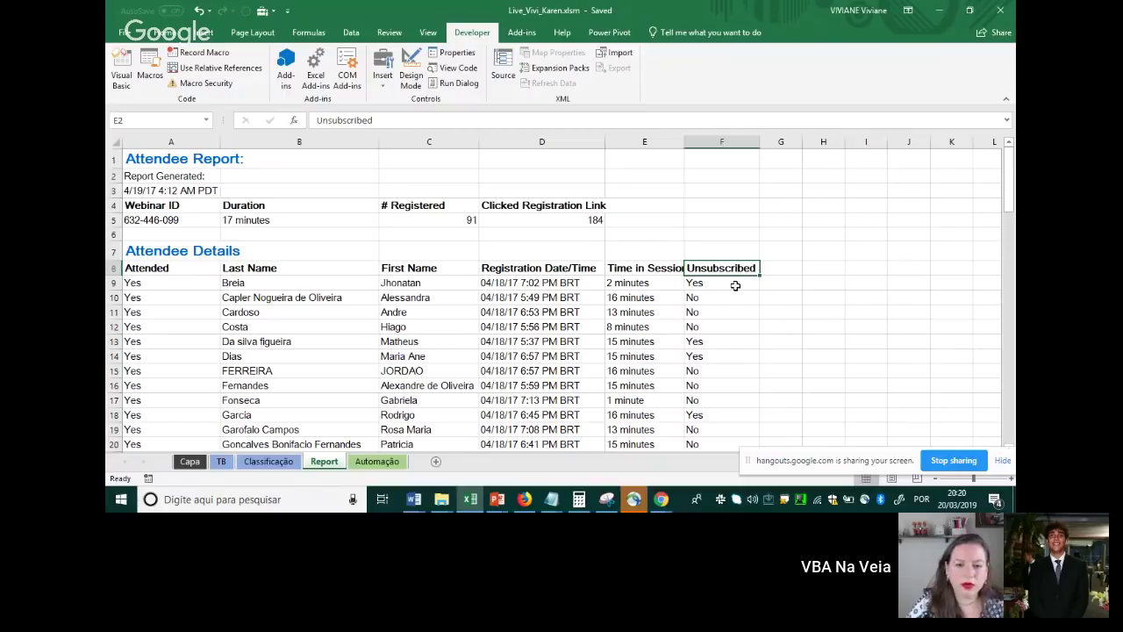
{"action": "left_click", "coordinate": [723, 283]}
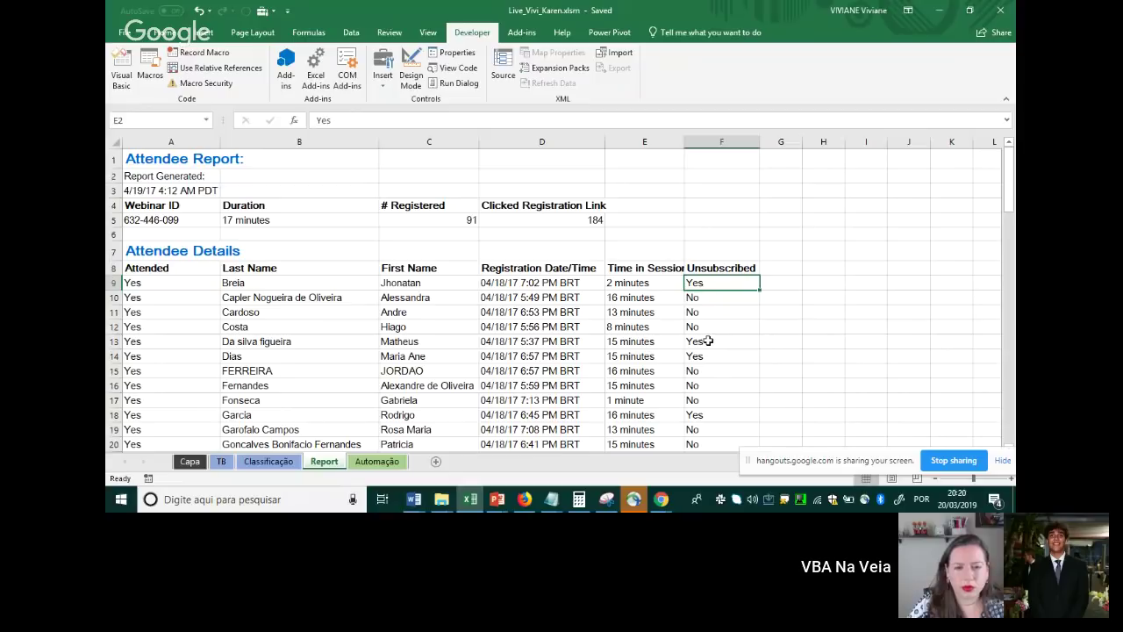
{"action": "left_click", "coordinate": [377, 461]}
On Automação, inspect the date, time, duration and Inscrito formulas in columns B–E
{"action": "left_click", "coordinate": [393, 314]}
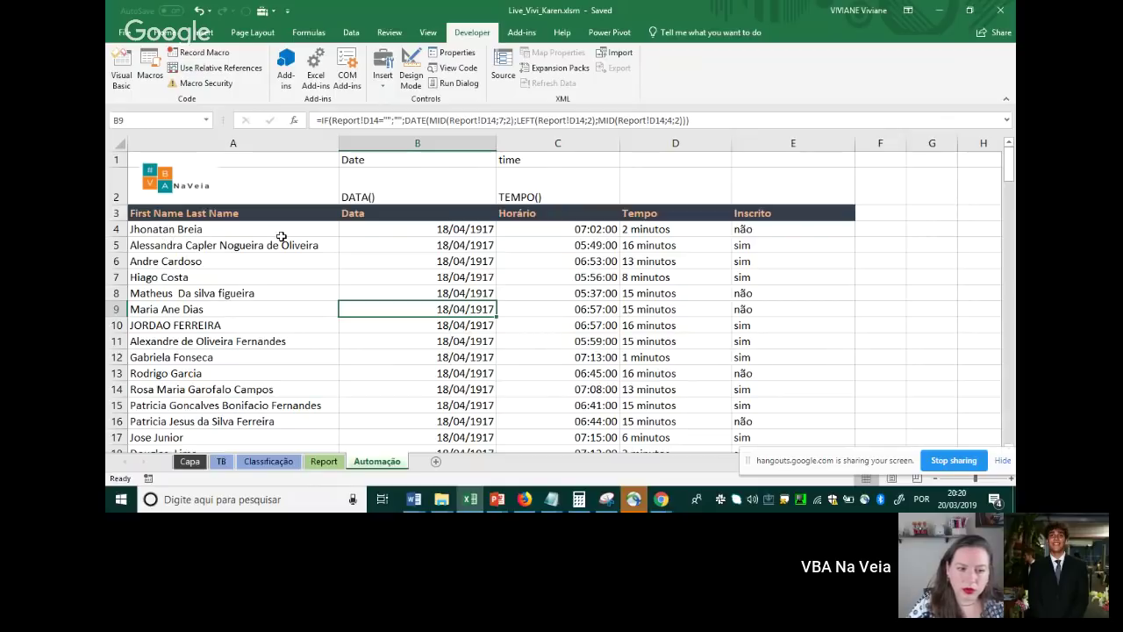
{"action": "left_click_drag", "start_coordinate": [437, 230], "coordinate": [479, 389]}
{"action": "left_click", "coordinate": [551, 277]}
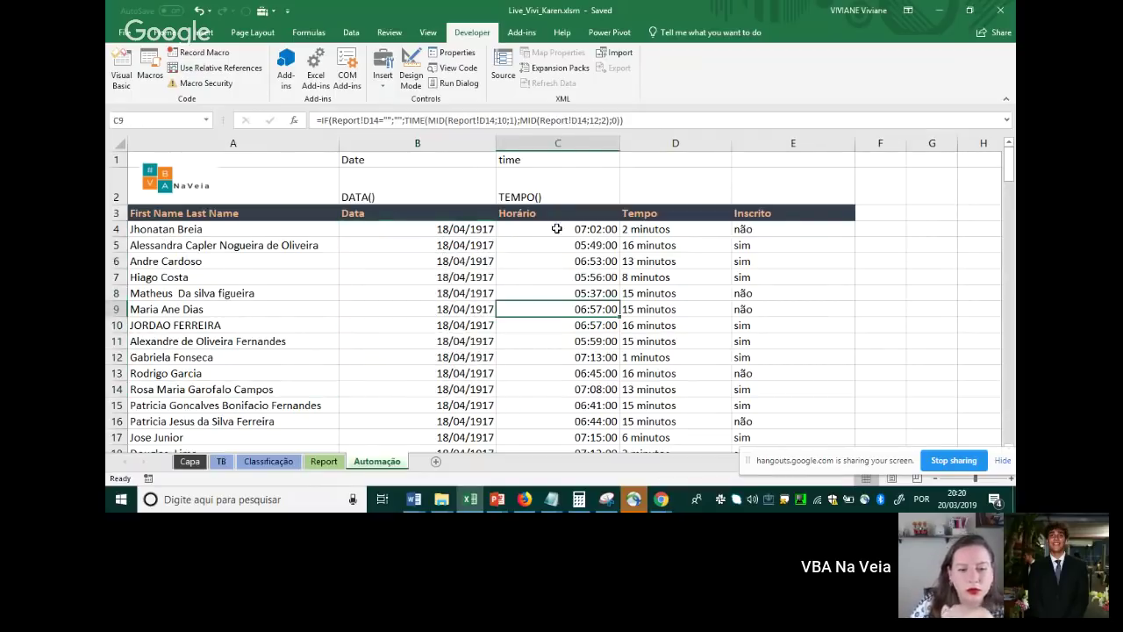
{"action": "left_click_drag", "start_coordinate": [554, 229], "coordinate": [560, 379]}
{"action": "left_click_drag", "start_coordinate": [649, 229], "coordinate": [711, 316]}
{"action": "left_click_drag", "start_coordinate": [755, 230], "coordinate": [742, 376]}
{"action": "left_click", "coordinate": [726, 292]}
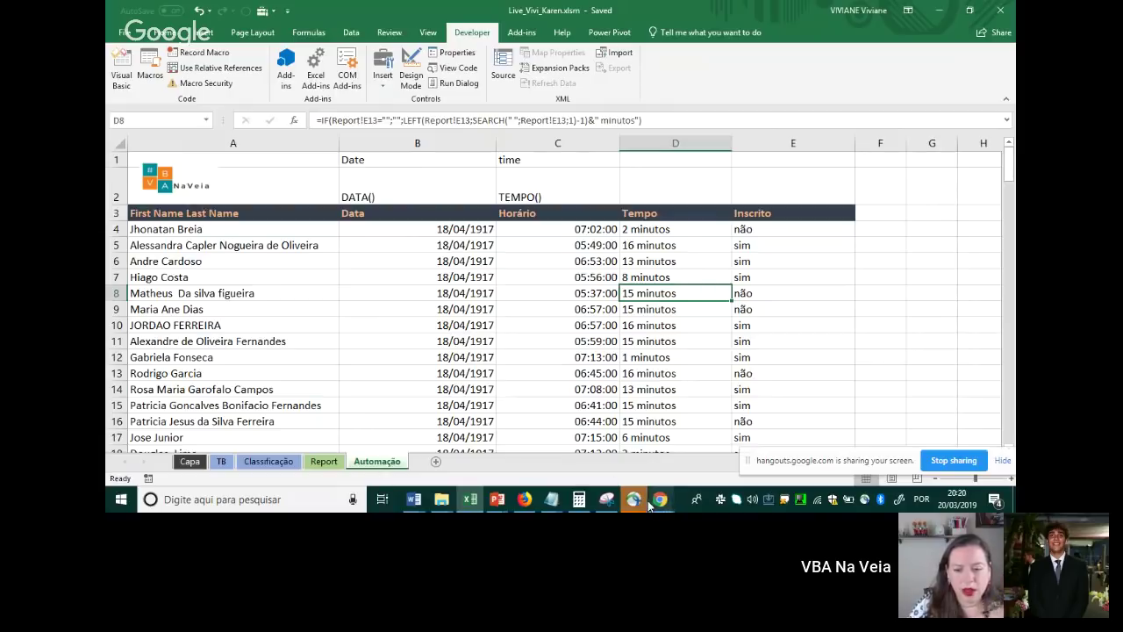
{"action": "left_click_drag", "start_coordinate": [456, 325], "coordinate": [561, 309]}
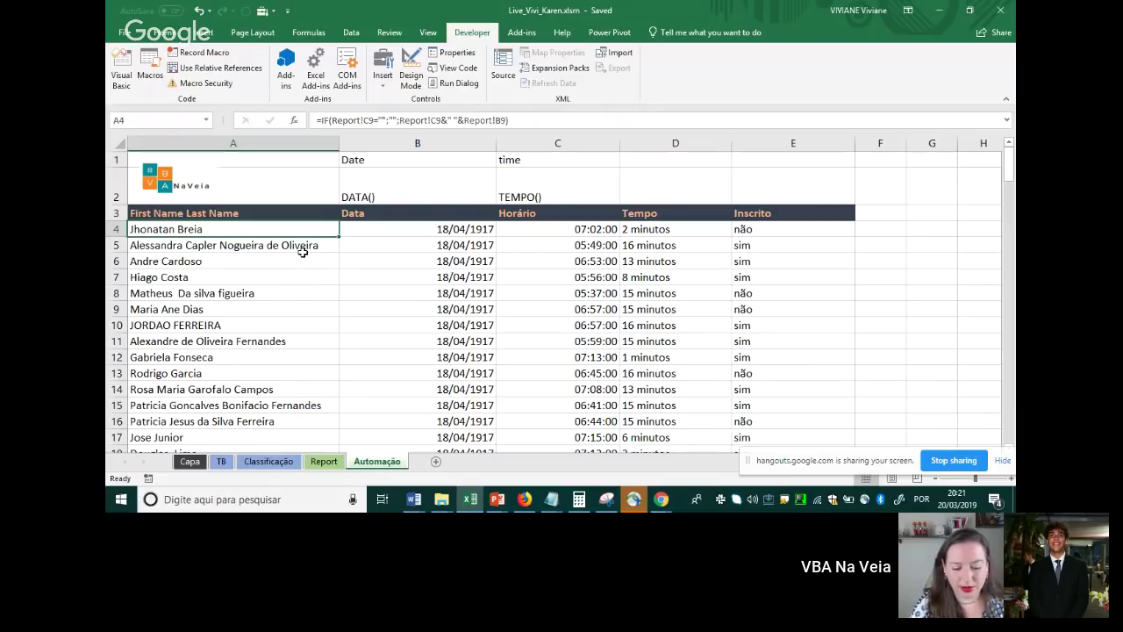
{"action": "double_click", "coordinate": [242, 228]}
{"action": "left_click", "coordinate": [378, 228]}
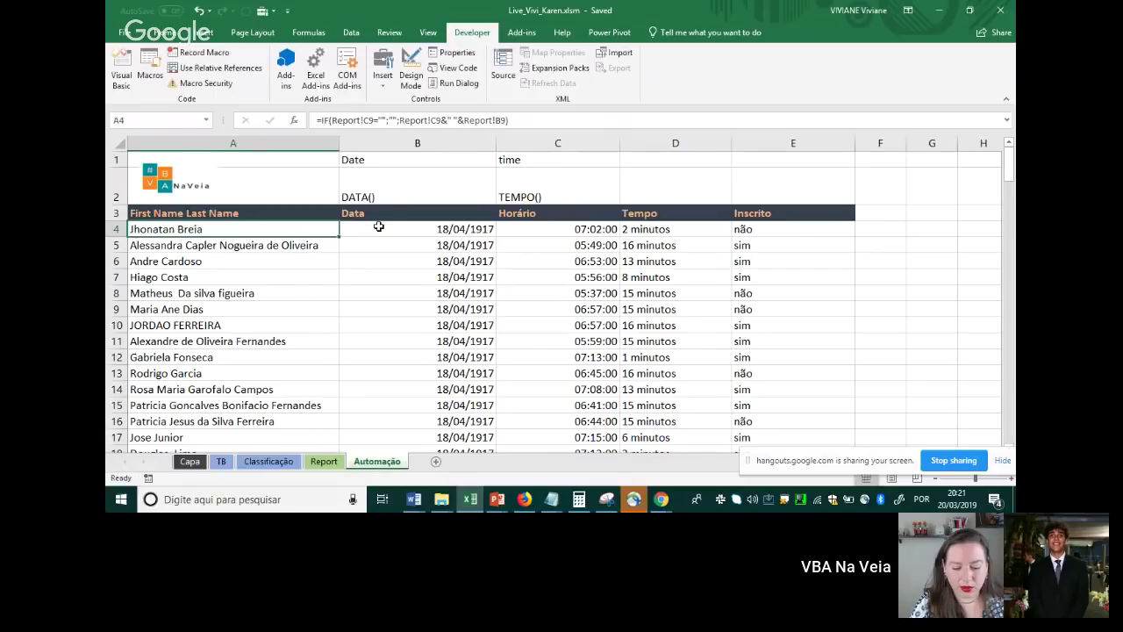
{"action": "double_click", "coordinate": [378, 228]}
{"action": "left_click", "coordinate": [549, 230]}
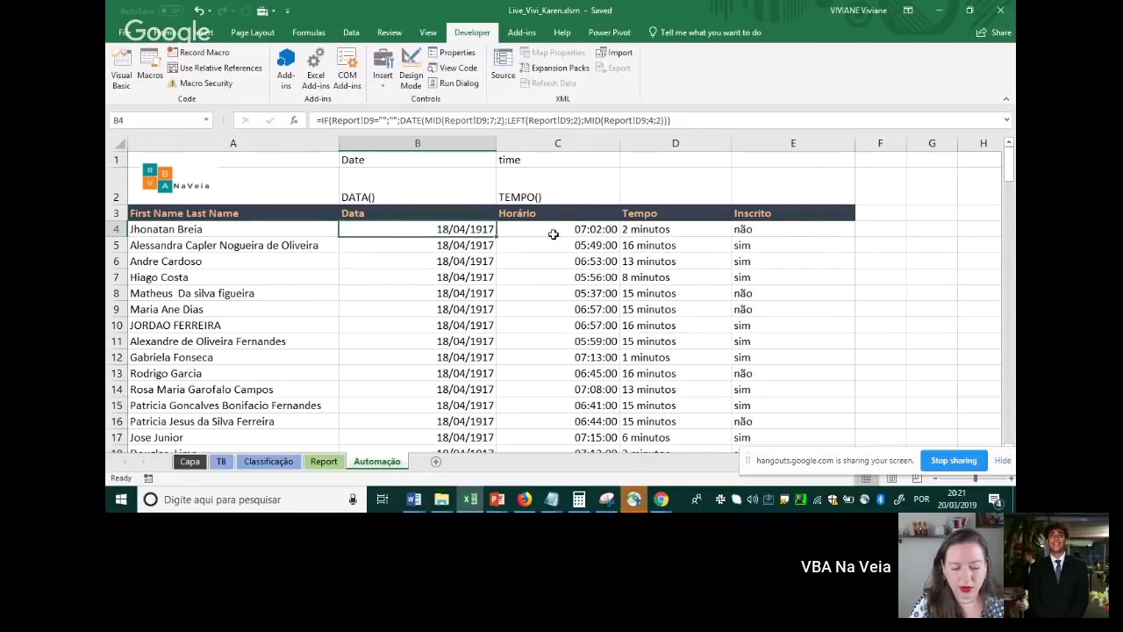
{"action": "double_click", "coordinate": [549, 230]}
{"action": "key", "text": "Escape"}
{"action": "left_click", "coordinate": [668, 229]}
{"action": "double_click", "coordinate": [669, 229]}
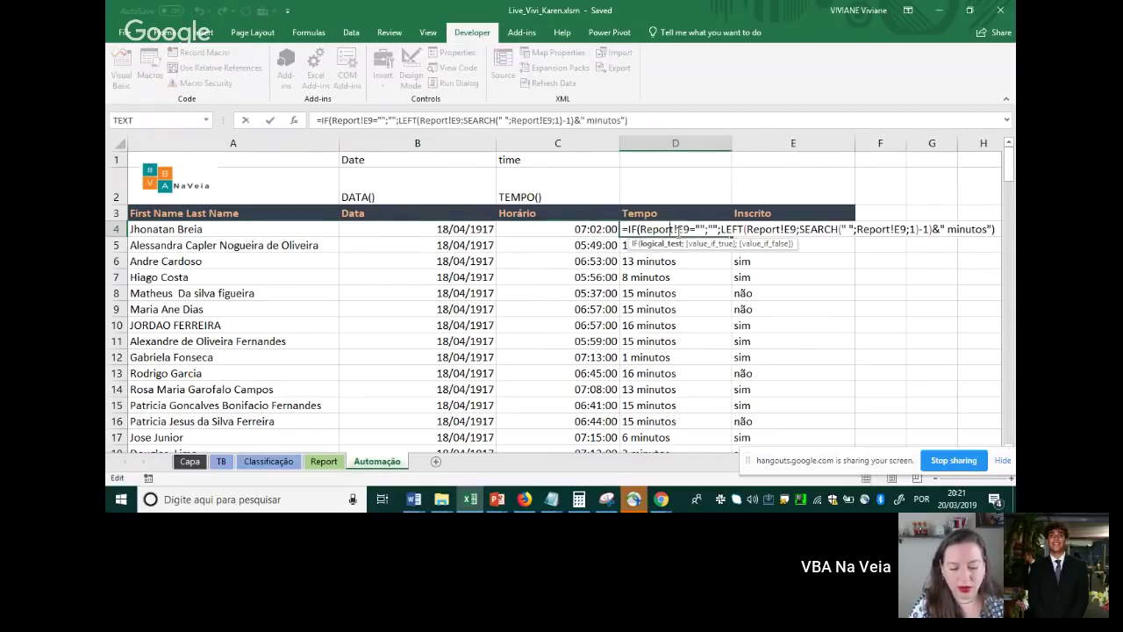
{"action": "key", "text": "Escape"}
{"action": "left_click", "coordinate": [768, 230]}
{"action": "double_click", "coordinate": [768, 230]}
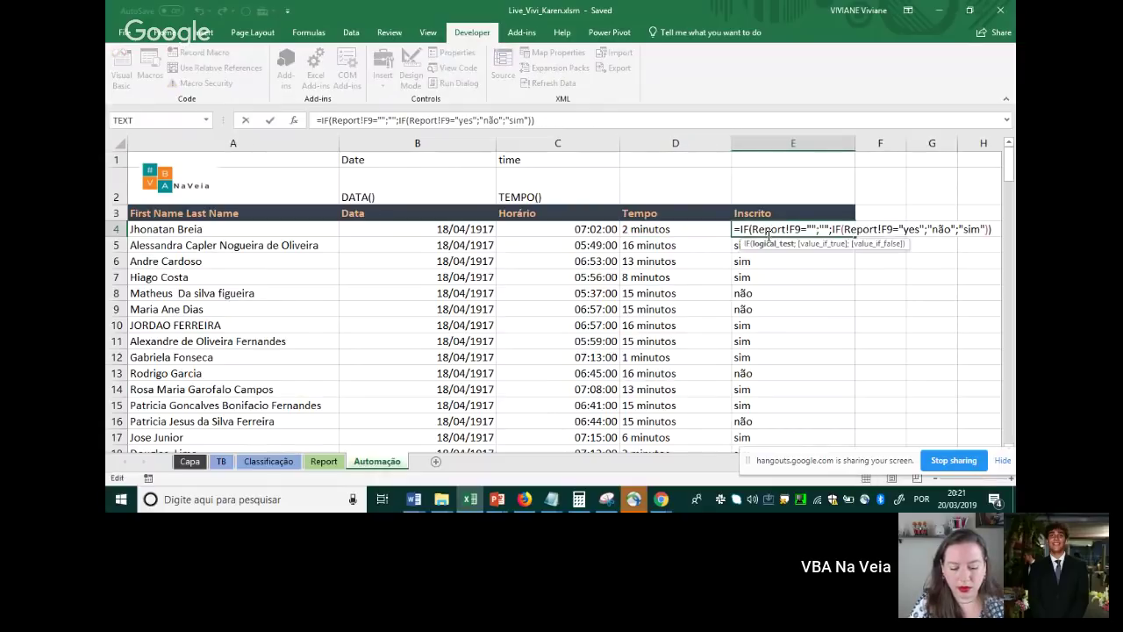
{"action": "key", "text": "Escape"}
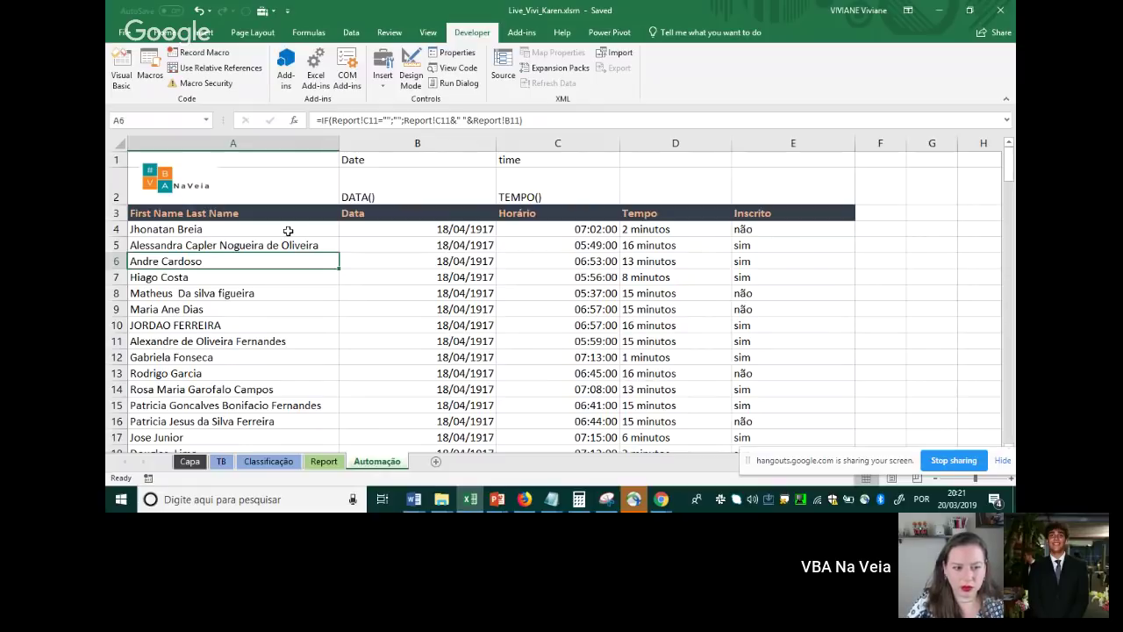
Bring the Firefox YouTube live-stream window forward and minimize it to reveal Excel
{"action": "right_click", "coordinate": [526, 502]}
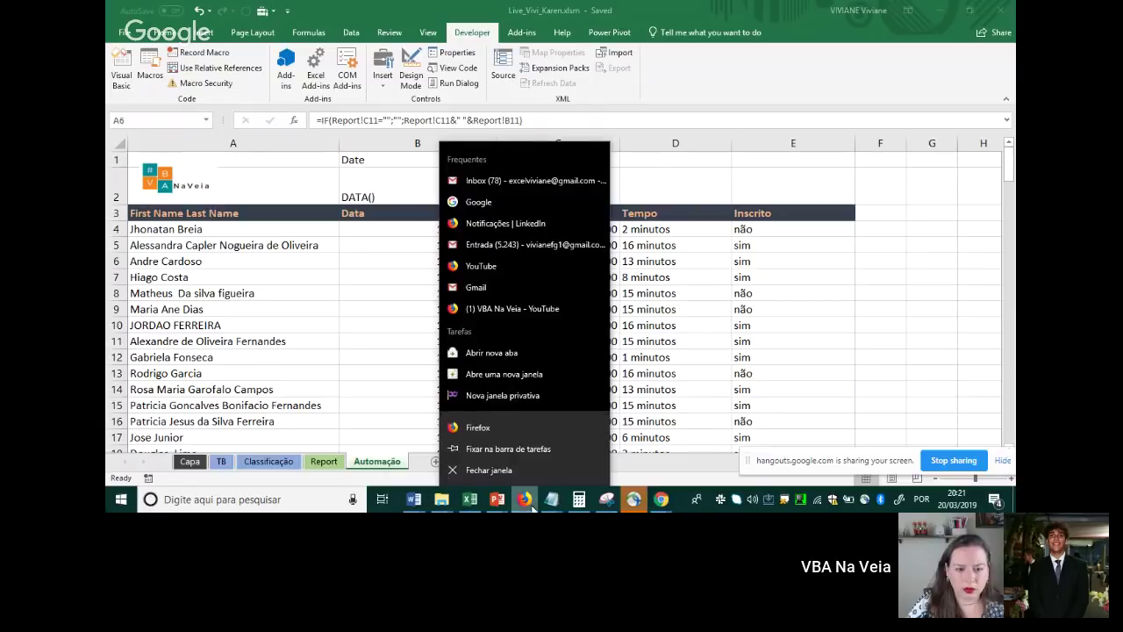
{"action": "key", "text": "Escape"}
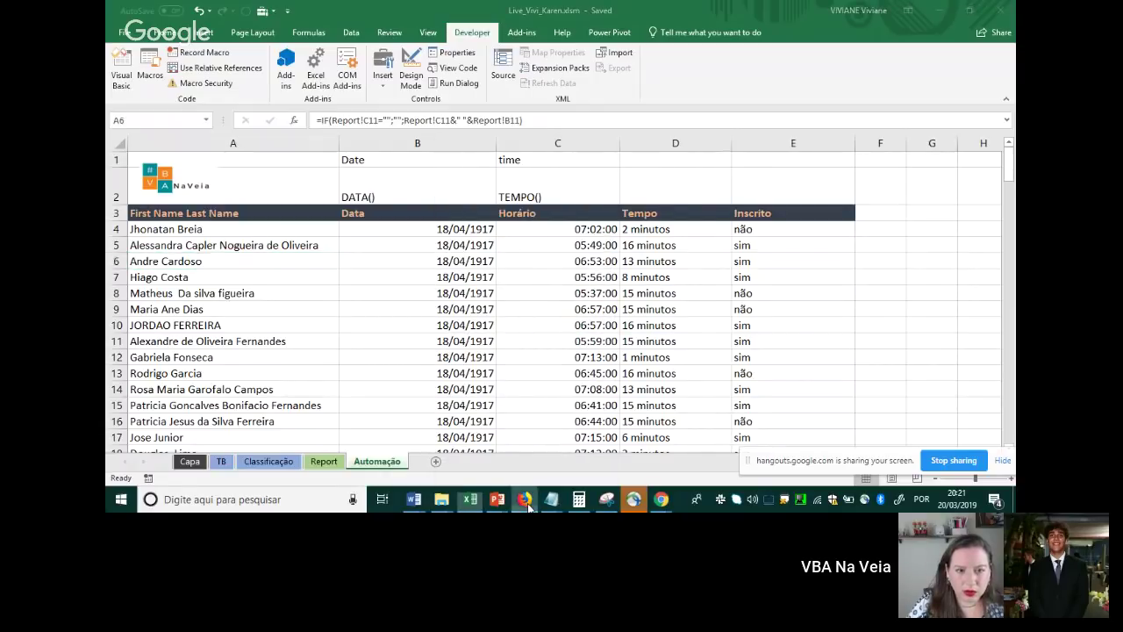
{"action": "left_click", "coordinate": [526, 500]}
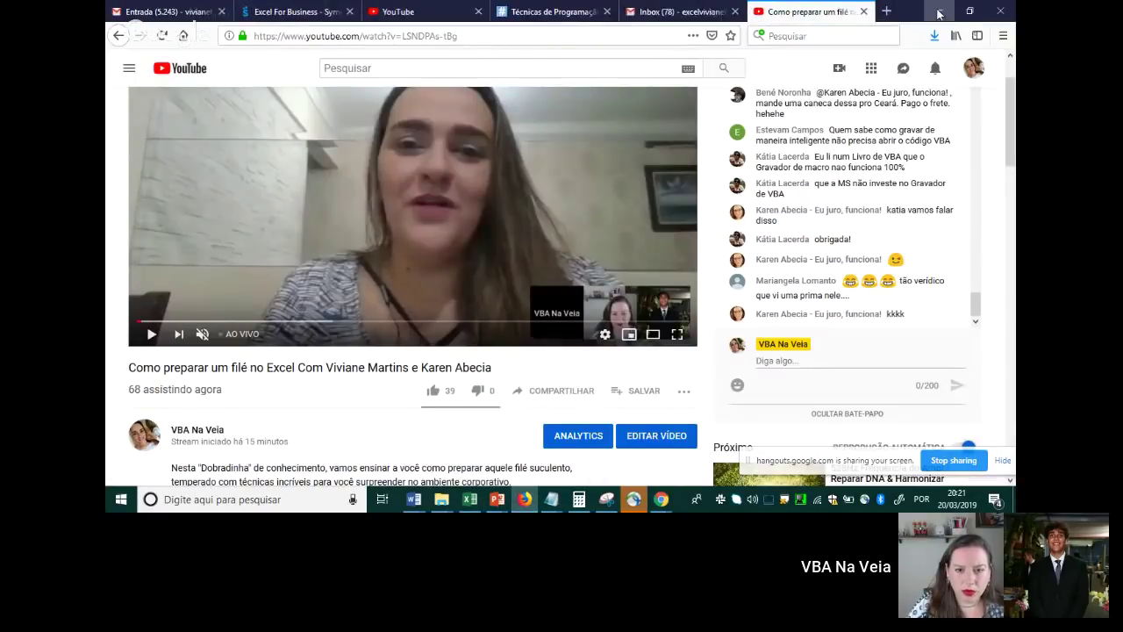
{"action": "left_click", "coordinate": [939, 12]}
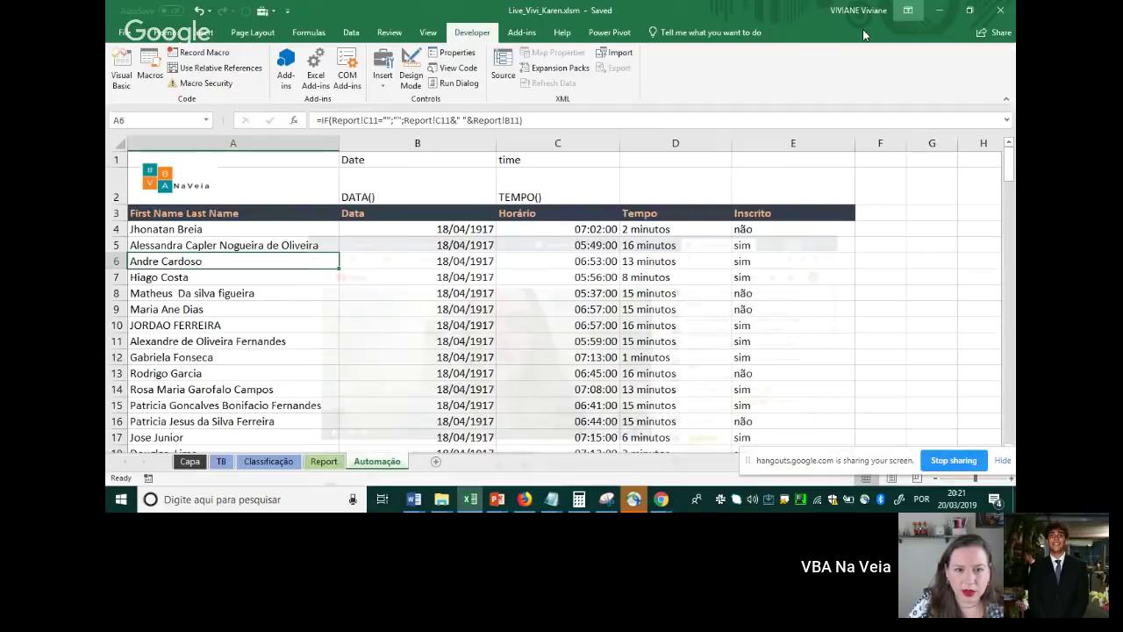
Select attendee rows A4:E through the last row and delete their contents
{"action": "left_click", "coordinate": [281, 241]}
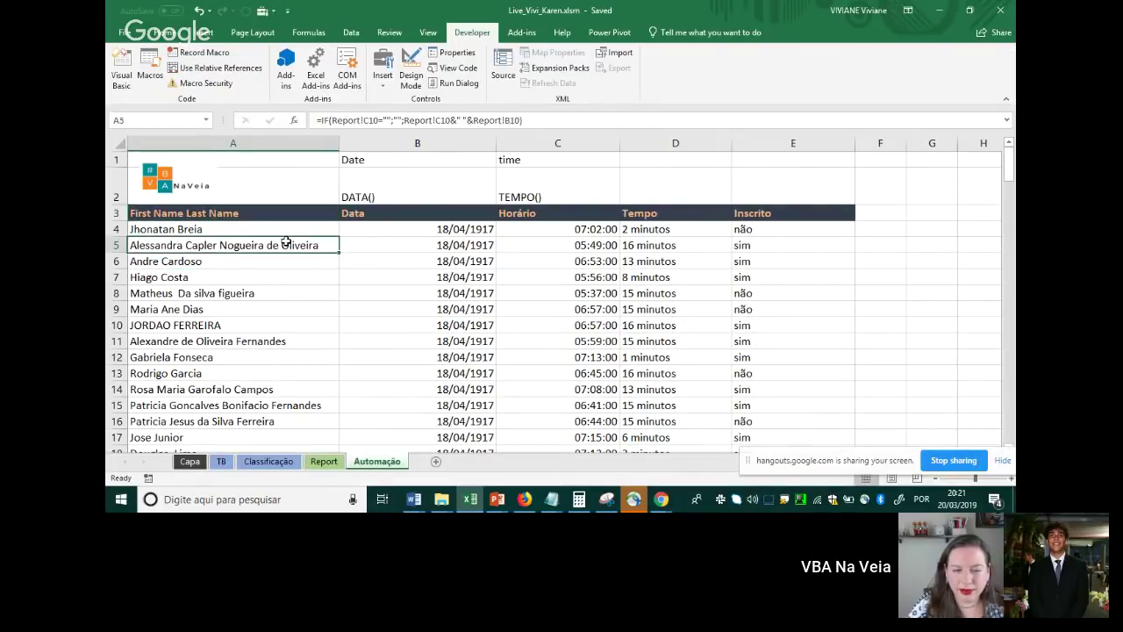
{"action": "key", "text": "Up"}
{"action": "key", "text": "ctrl+shift+Right"}
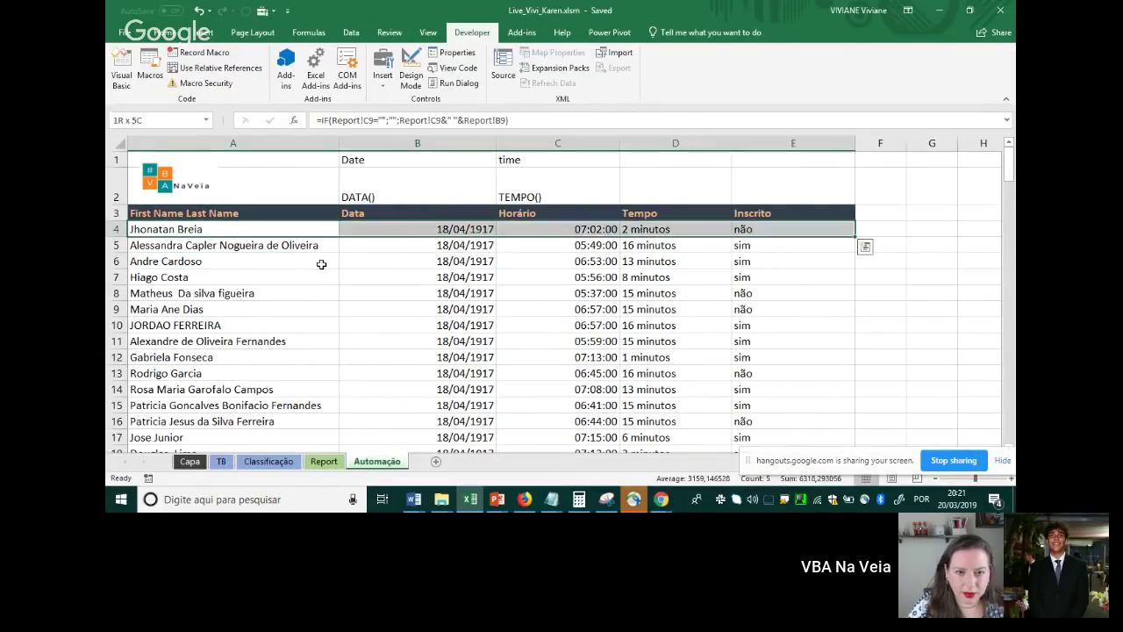
{"action": "key", "text": "ctrl+shift+Down"}
{"action": "key", "text": "Delete"}
{"action": "key", "text": "ctrl+BackSpace"}
{"action": "key", "text": "shift+BackSpace"}
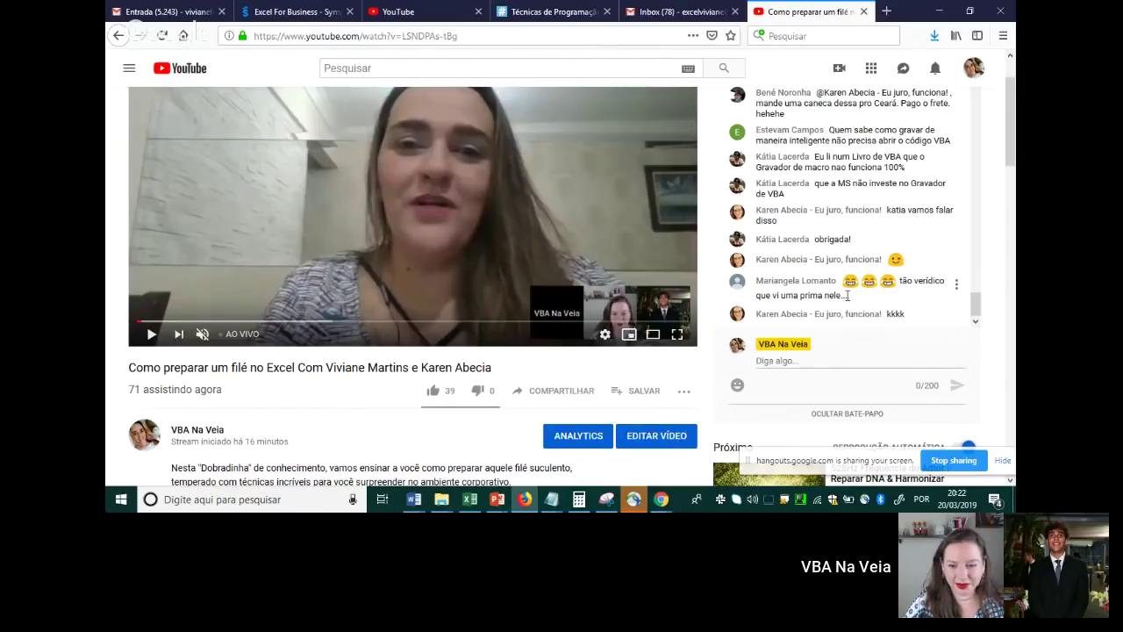
{"action": "scroll", "coordinate": [848, 296], "scroll_direction": "up", "scroll_amount": 2}
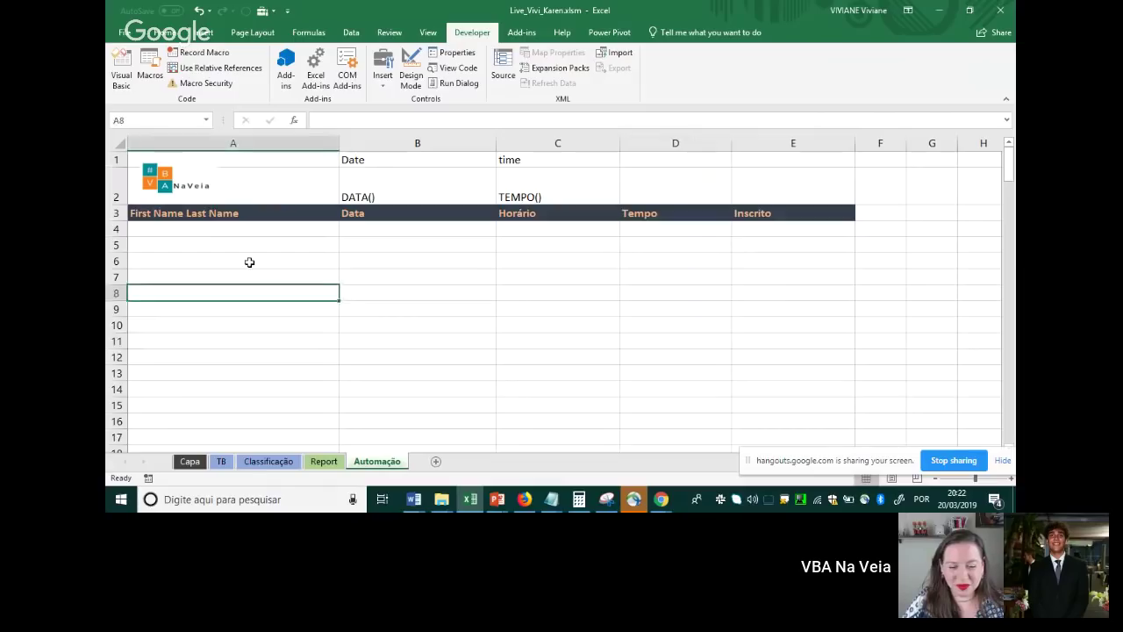
Make the shared Excel screen the main Hangouts view instead of the webcam
{"action": "left_click", "coordinate": [249, 261]}
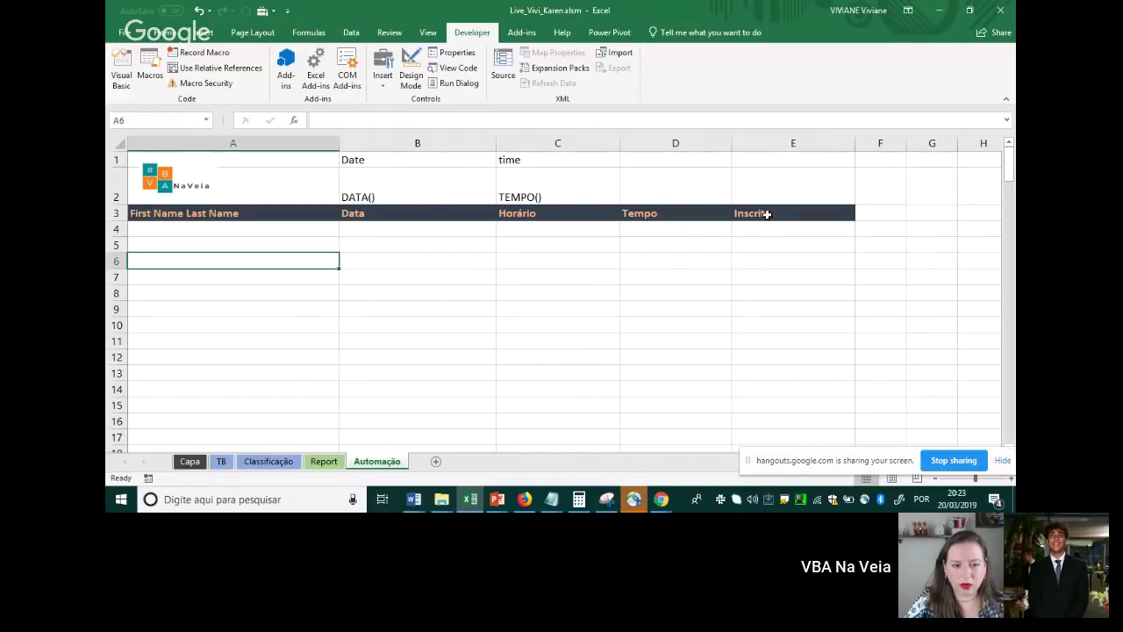
Flip through the Report, Automação and Classificação sheets to review their contents
{"action": "left_click", "coordinate": [325, 464]}
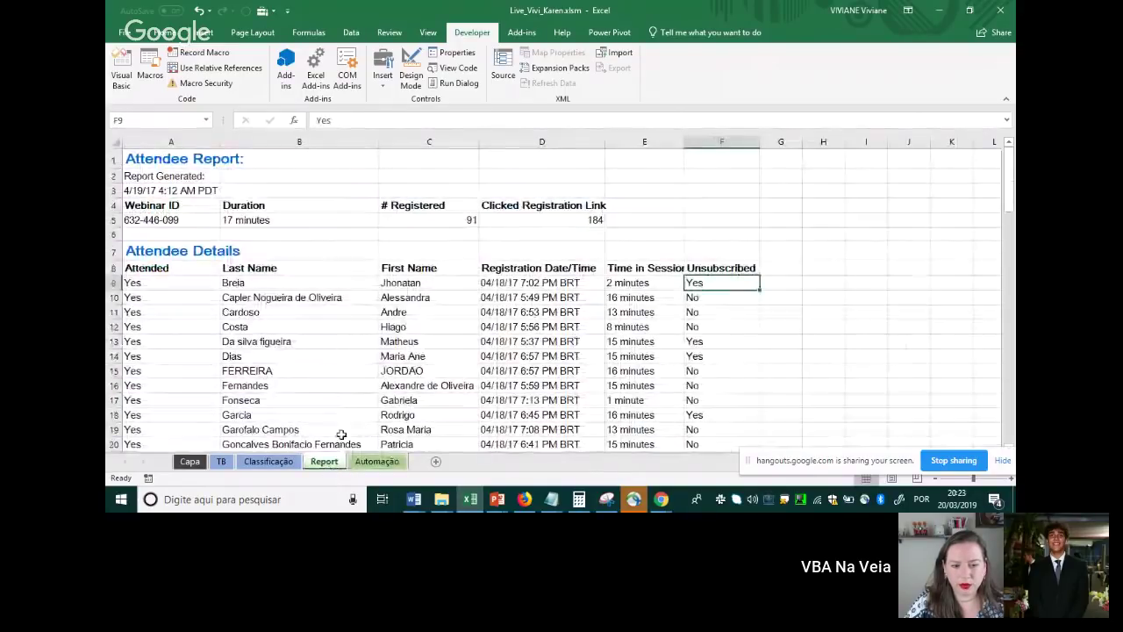
{"action": "left_click", "coordinate": [377, 463]}
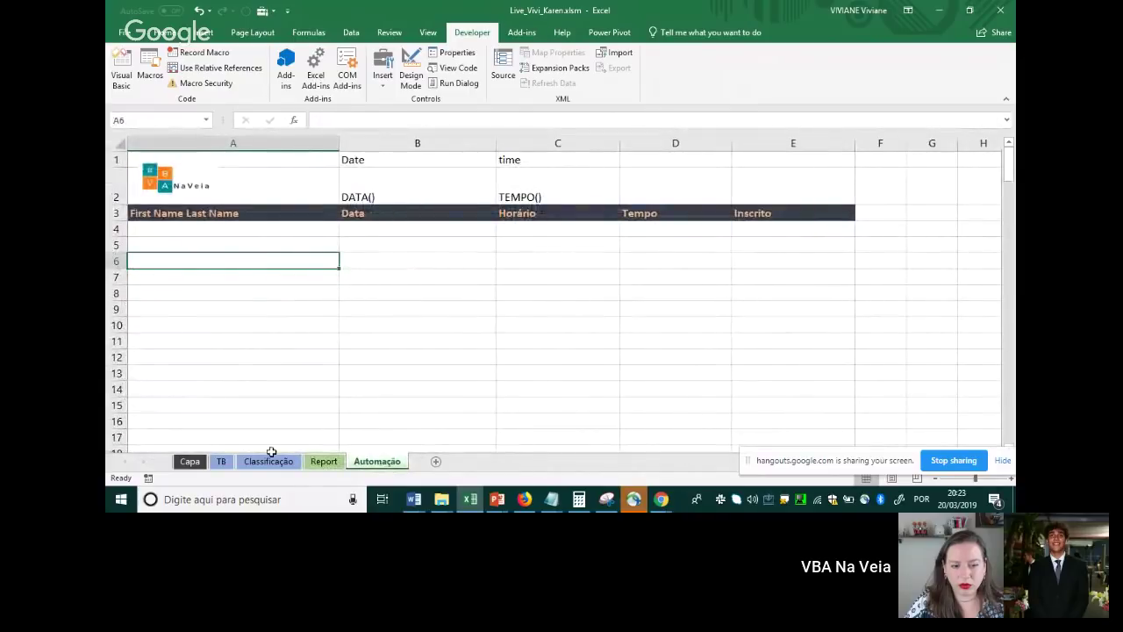
{"action": "left_click", "coordinate": [271, 464]}
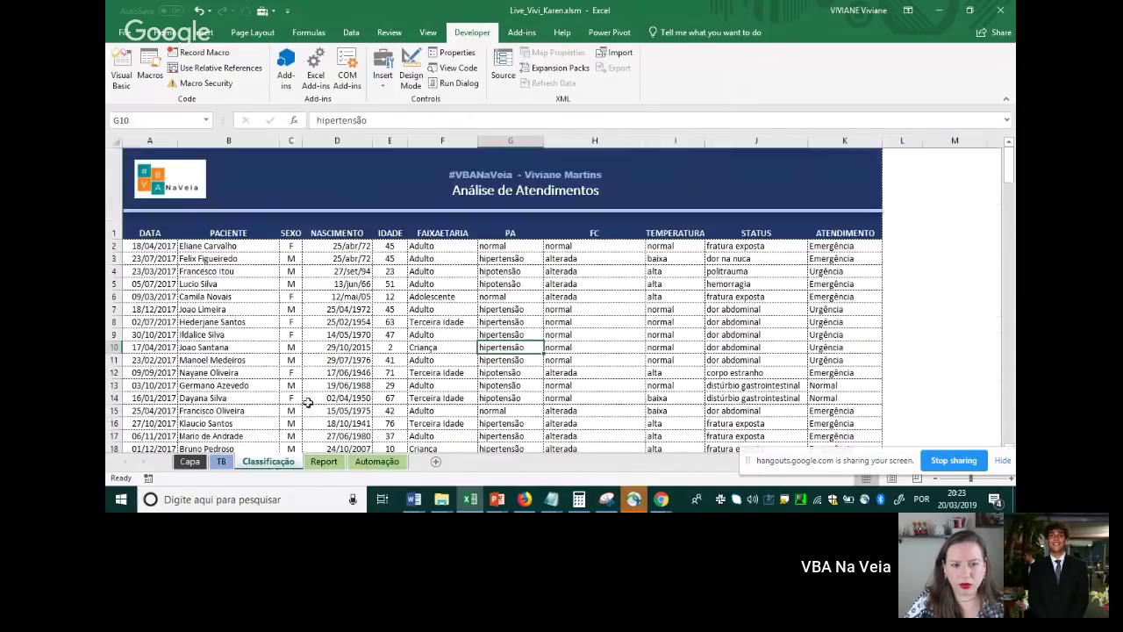
{"action": "left_click", "coordinate": [324, 463]}
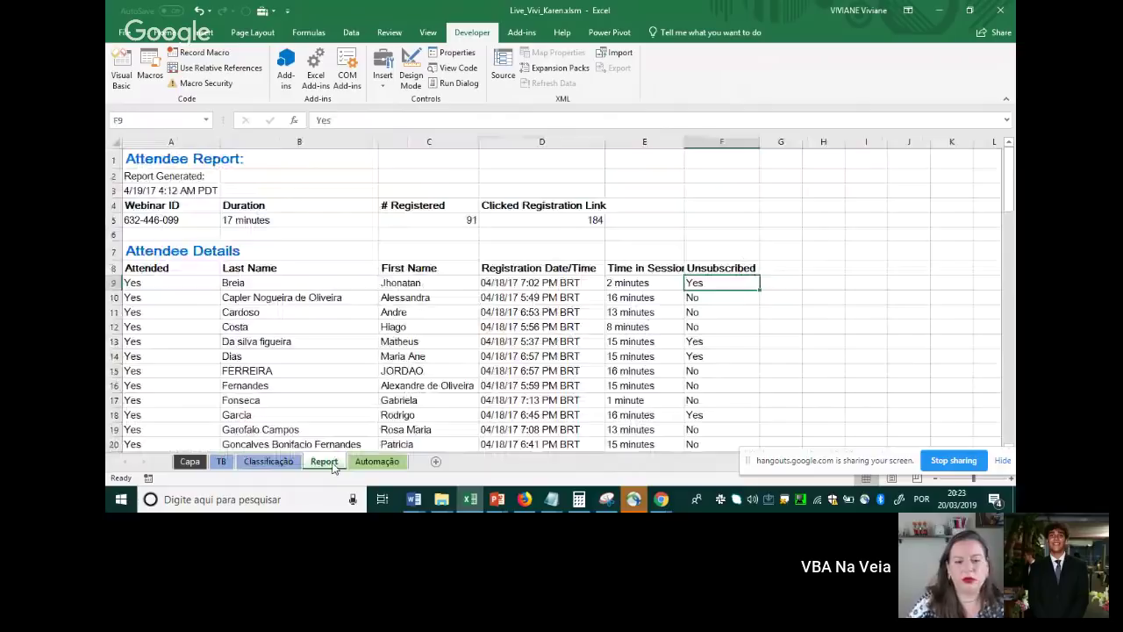
{"action": "left_click", "coordinate": [377, 463]}
Select cell A4 on Automação and bring up the File Info page
{"action": "left_click", "coordinate": [401, 243]}
{"action": "left_click", "coordinate": [381, 233]}
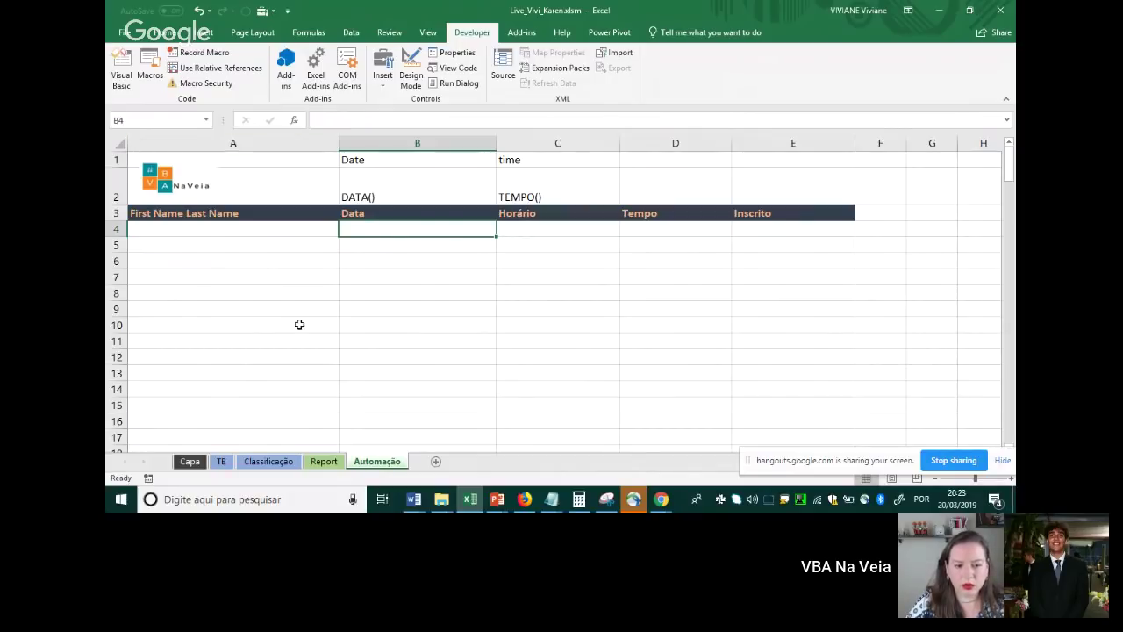
{"action": "left_click", "coordinate": [241, 228]}
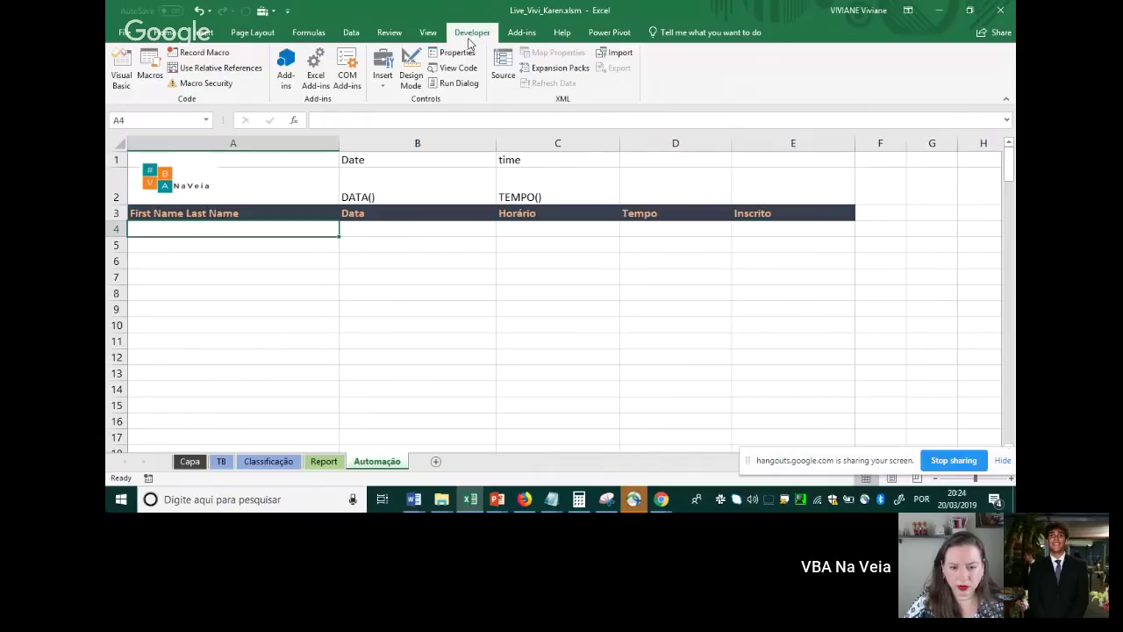
{"action": "left_click", "coordinate": [128, 34]}
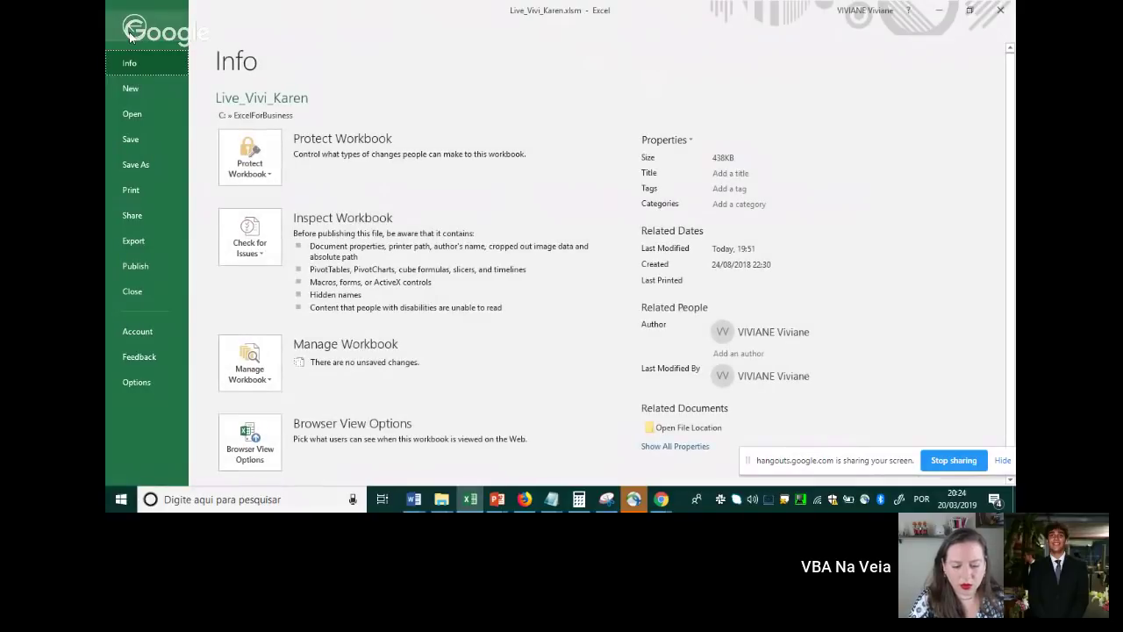
Confirm Developer is checked under Customize Ribbon in Excel Options, then close with OK
{"action": "left_click", "coordinate": [140, 385]}
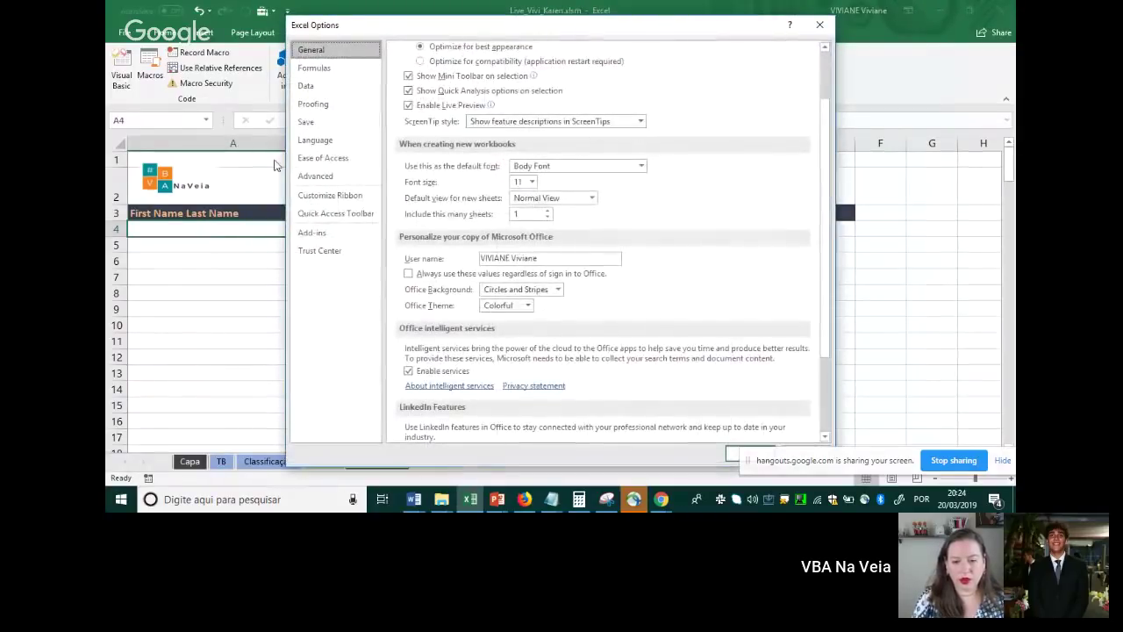
{"action": "left_click", "coordinate": [348, 201]}
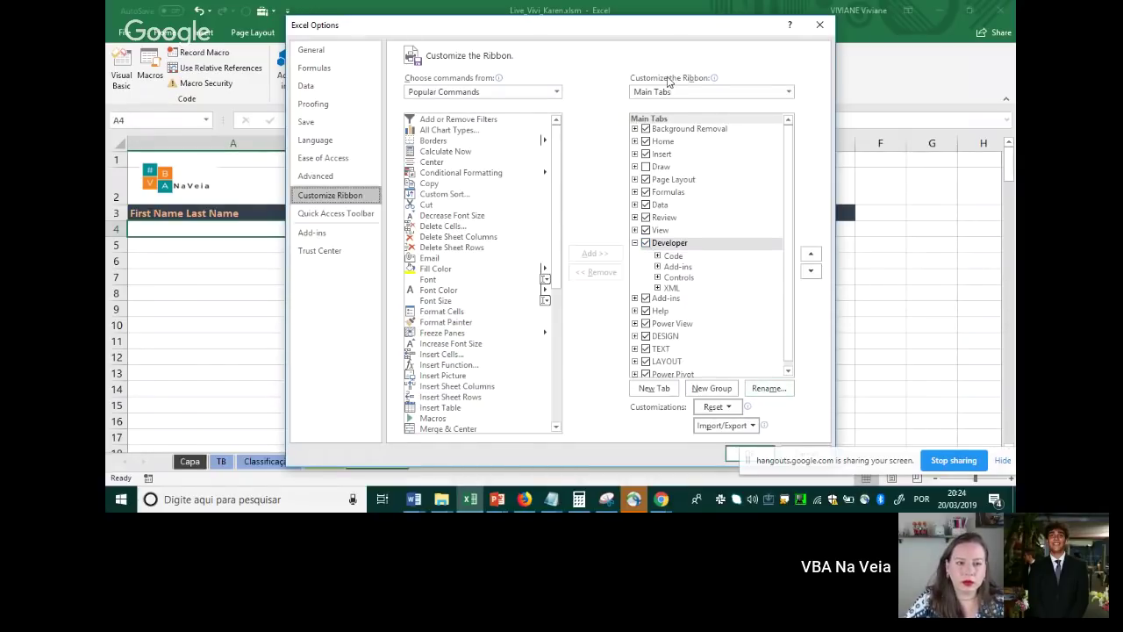
{"action": "left_click_drag", "start_coordinate": [652, 41], "coordinate": [533, 32]}
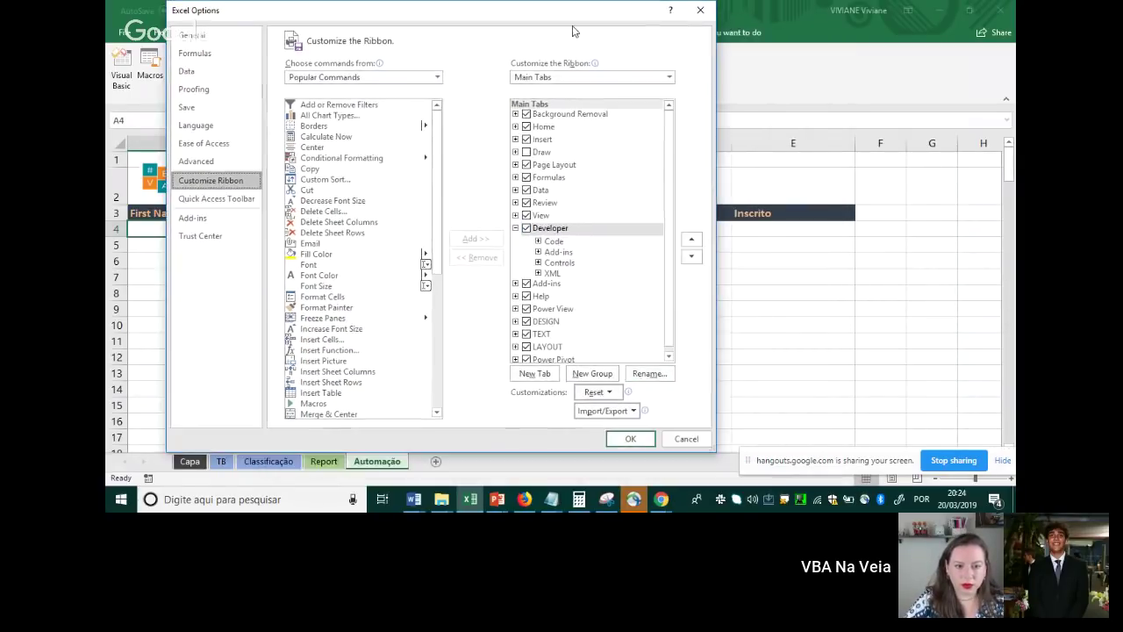
{"action": "left_click", "coordinate": [630, 440]}
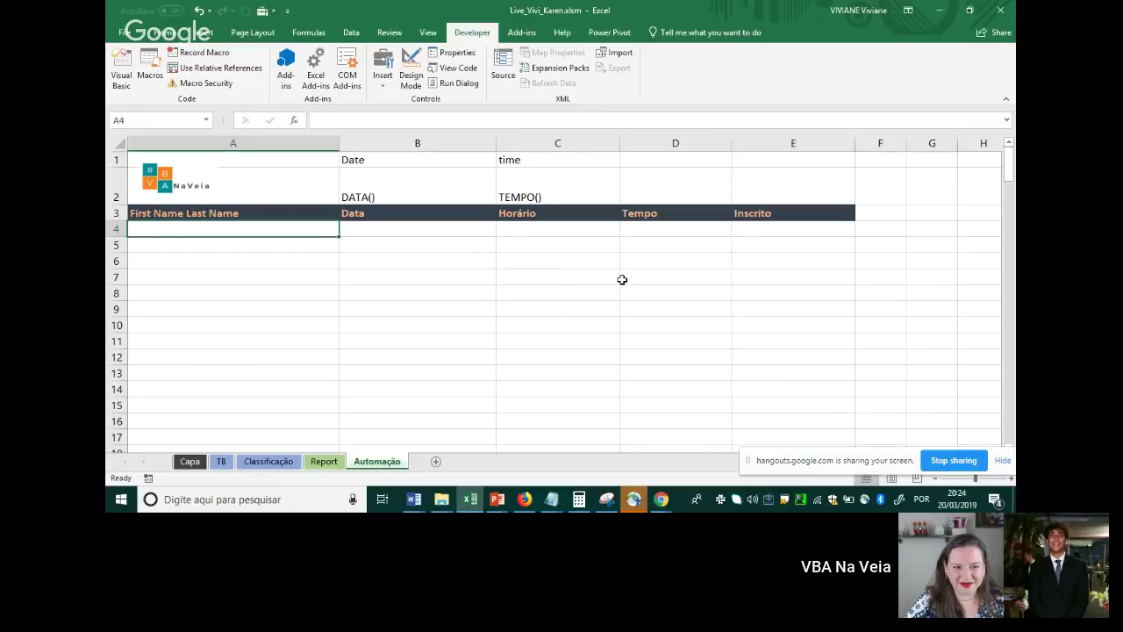
From cell A4, begin recording a macro named Relatorio stored in this workbook
{"action": "left_click", "coordinate": [341, 277]}
{"action": "key", "text": "ctrl+Home"}
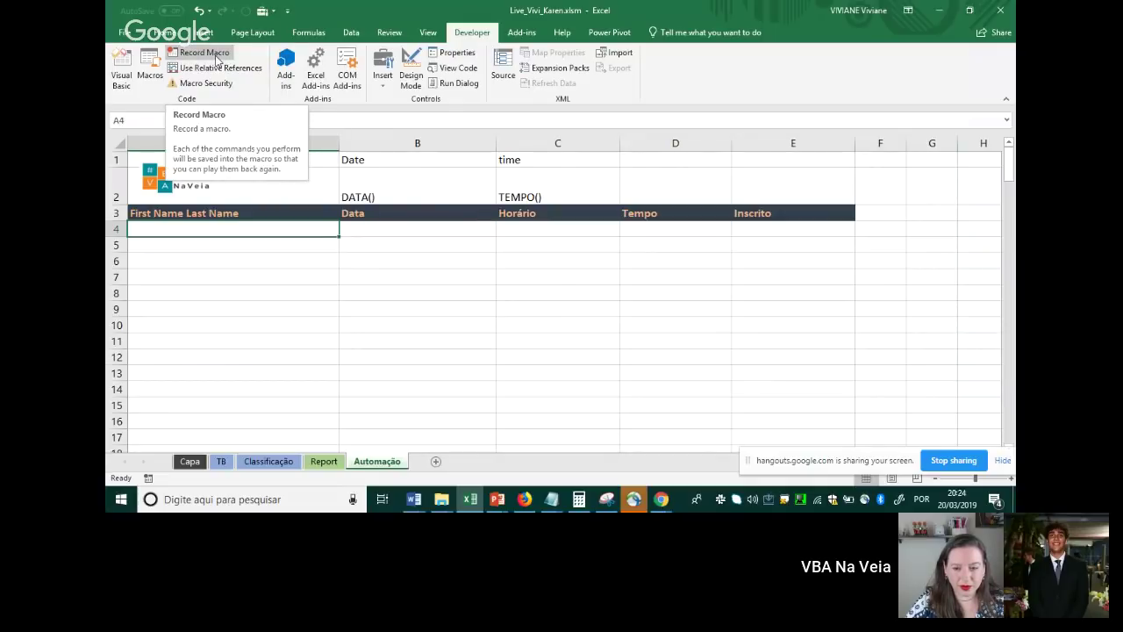
{"action": "left_click", "coordinate": [214, 57]}
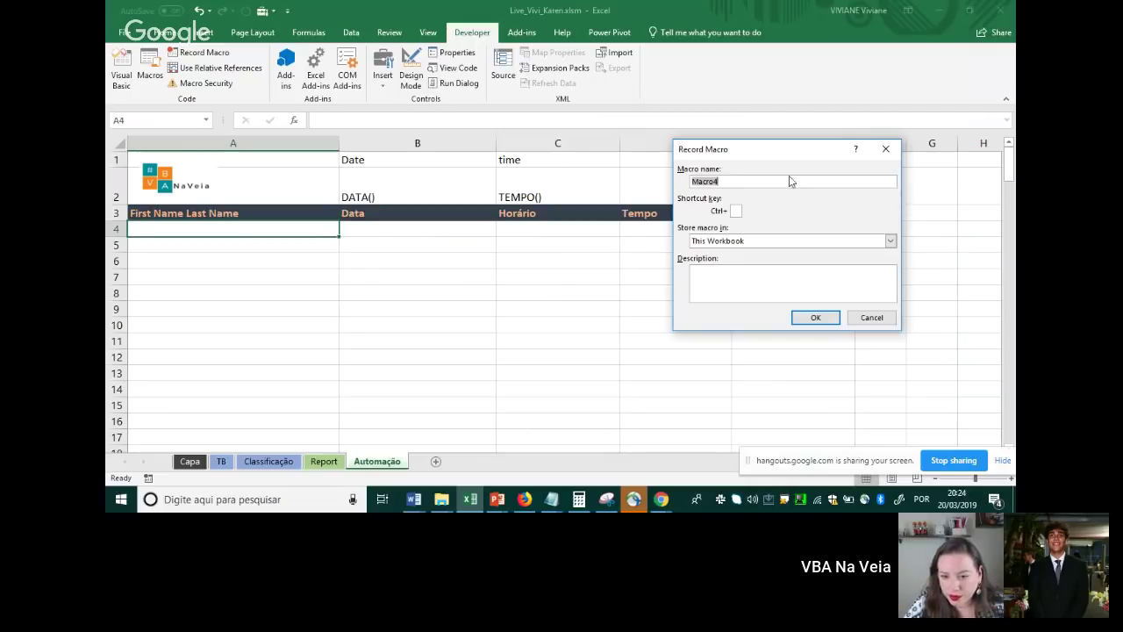
{"action": "type", "text": "Relatorio"}
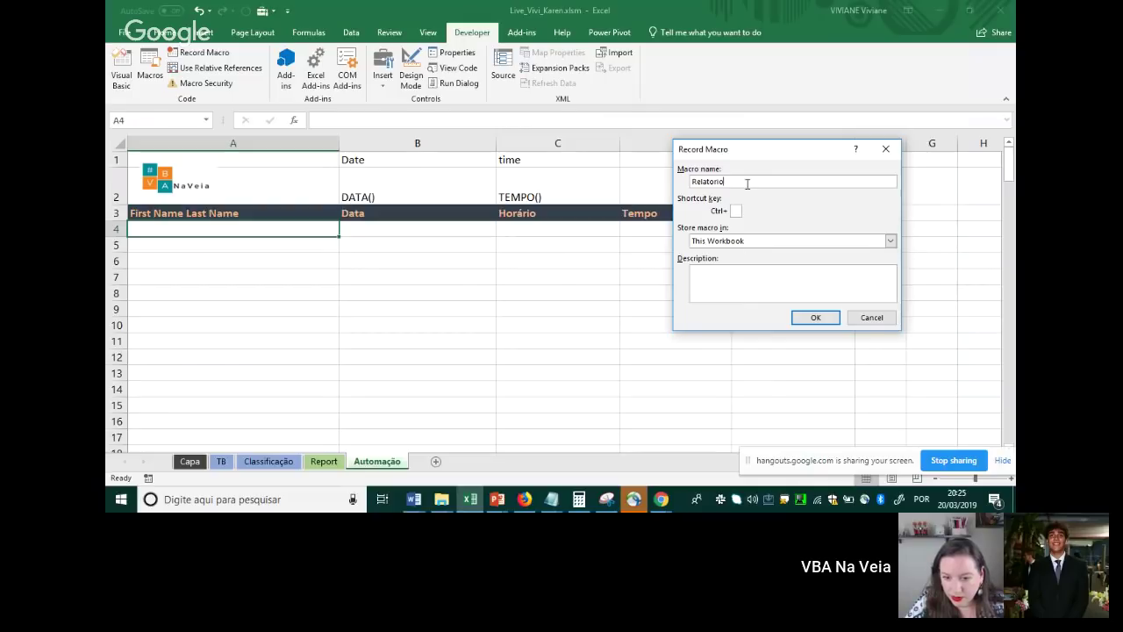
{"action": "left_click_drag", "start_coordinate": [747, 181], "coordinate": [680, 182]}
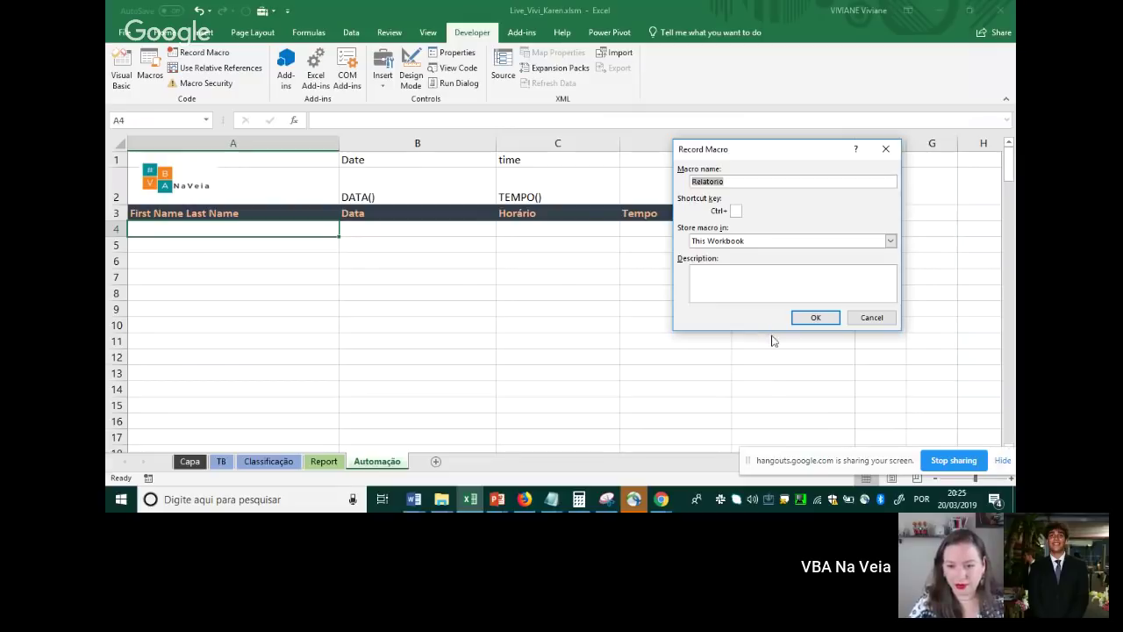
{"action": "left_click", "coordinate": [805, 319]}
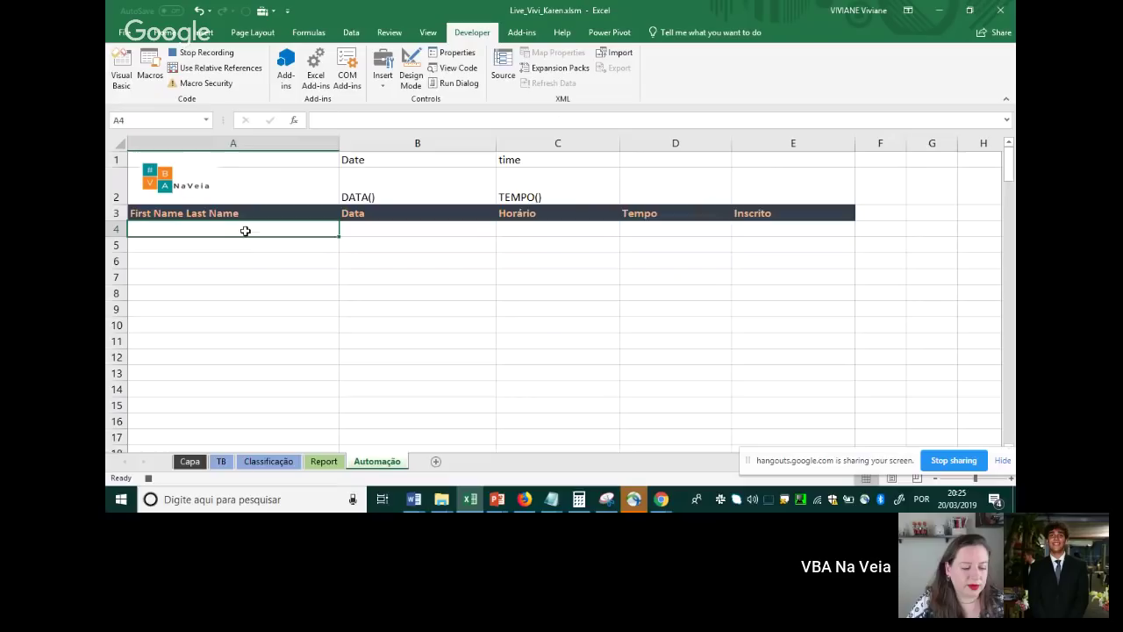
{"action": "key", "text": "alt+Tab"}
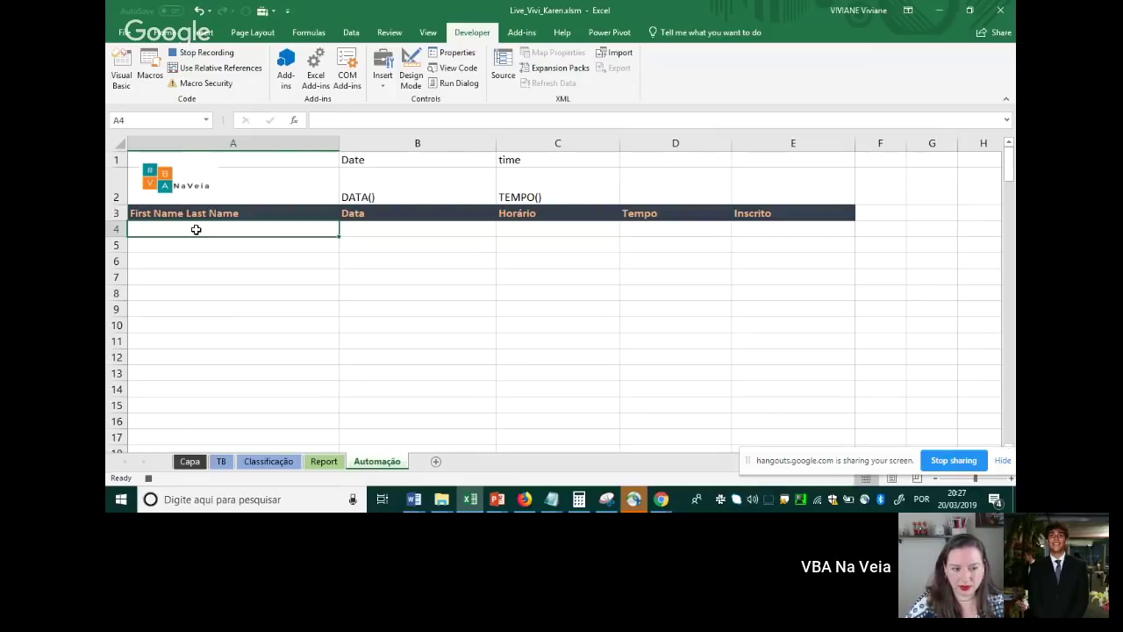
Build A4's formula joining Report!C9 and Report!B9 with a space between them
{"action": "type", "text": "="}
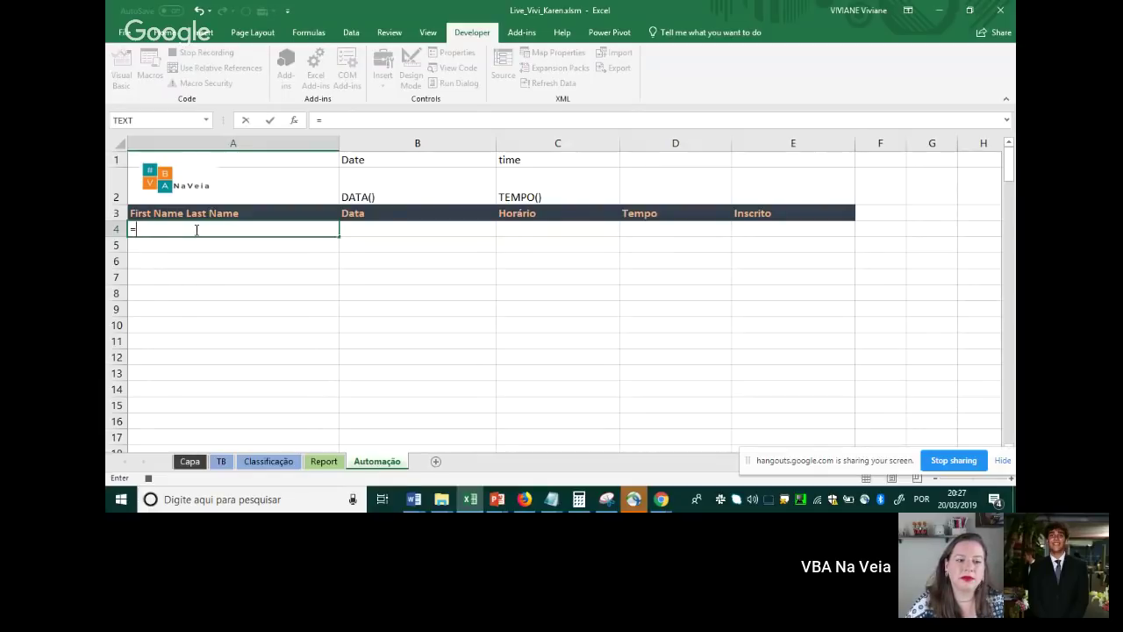
{"action": "left_click", "coordinate": [327, 464]}
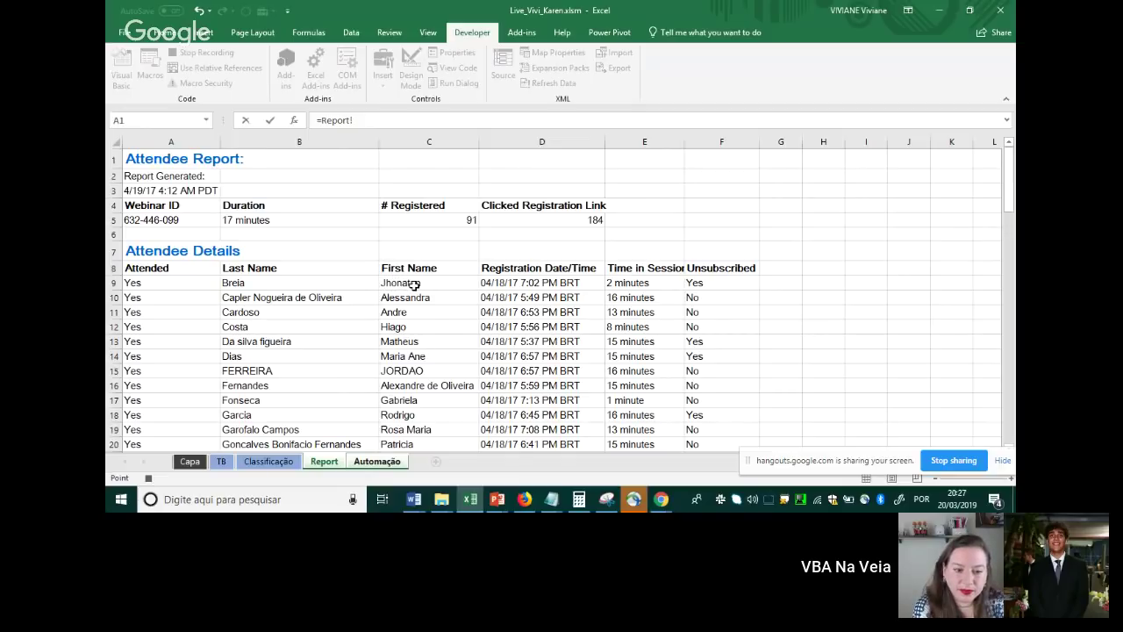
{"action": "left_click", "coordinate": [414, 283]}
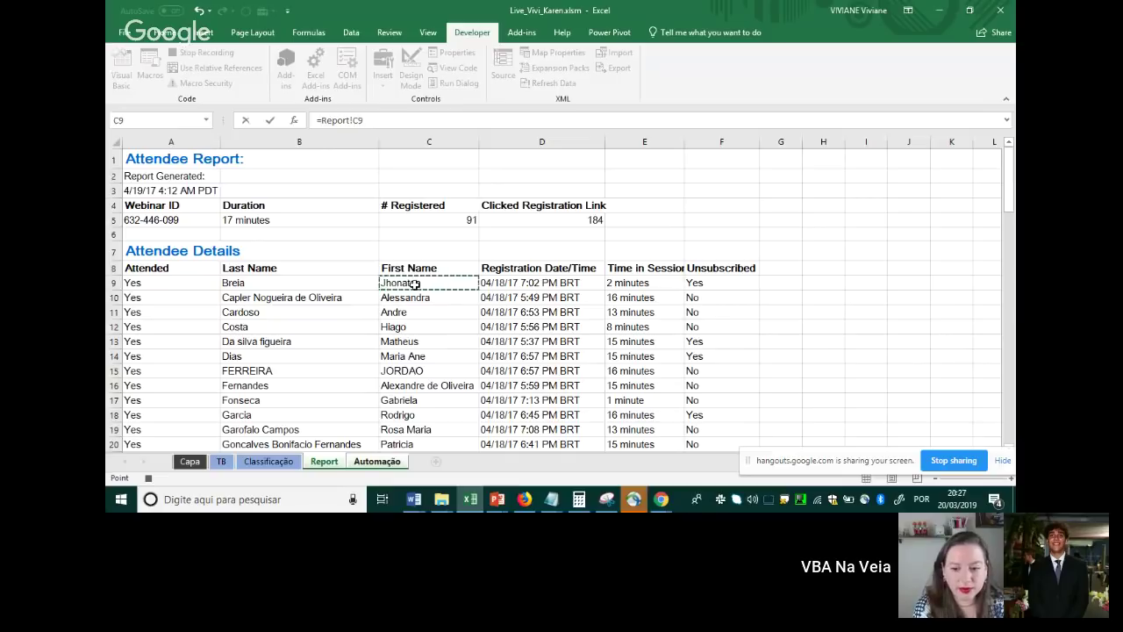
{"action": "type", "text": "&"}
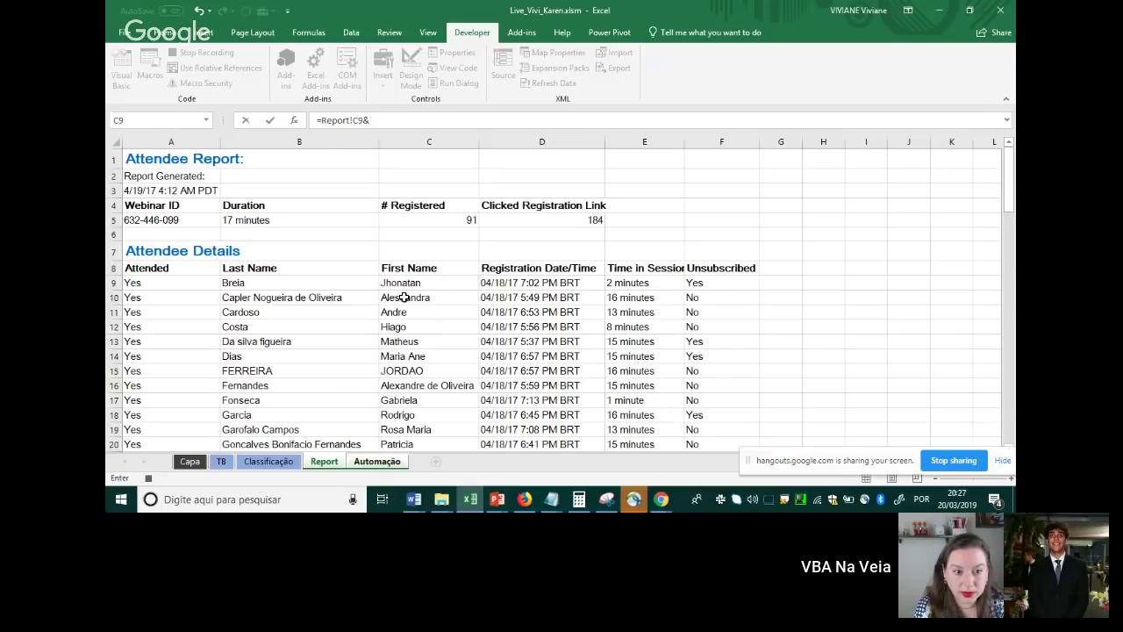
{"action": "type", "text": "\" \"&"}
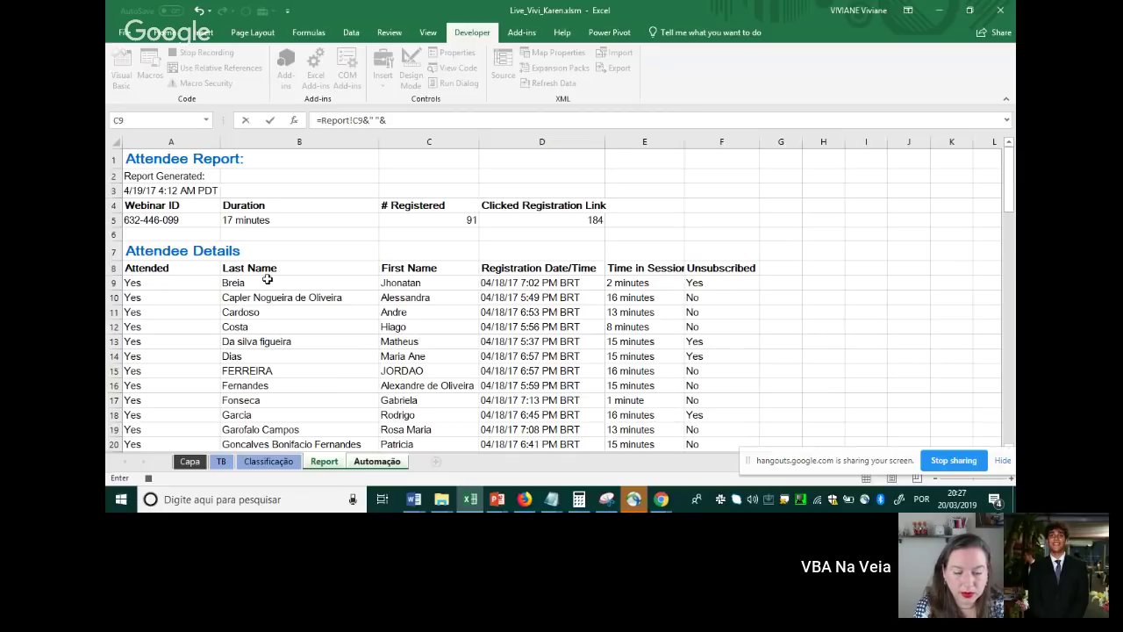
{"action": "left_click", "coordinate": [260, 282]}
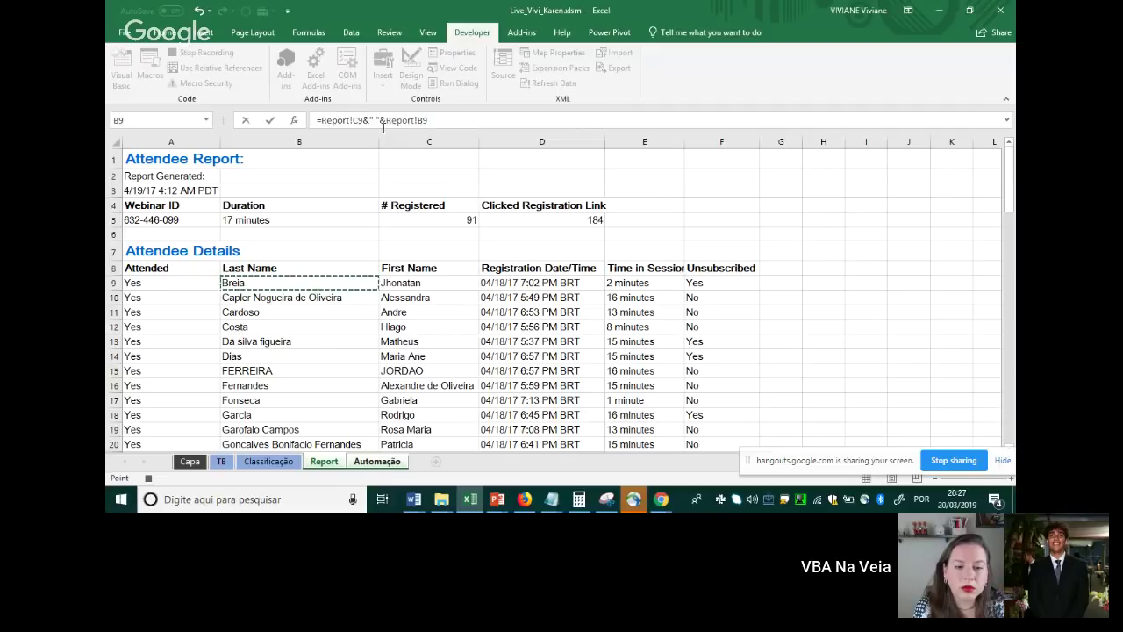
Wrap it as =IF(Report!C9="";"";…) so A4 stays blank without a name, and confirm
{"action": "left_click", "coordinate": [320, 120]}
{"action": "type", "text": "if"}
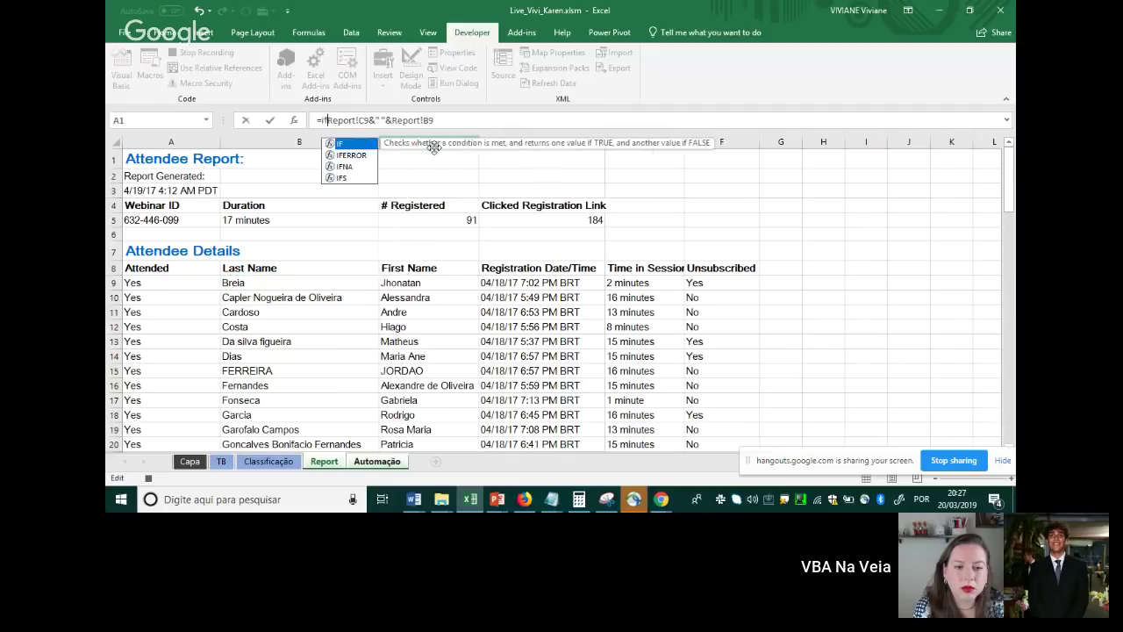
{"action": "type", "text": "("}
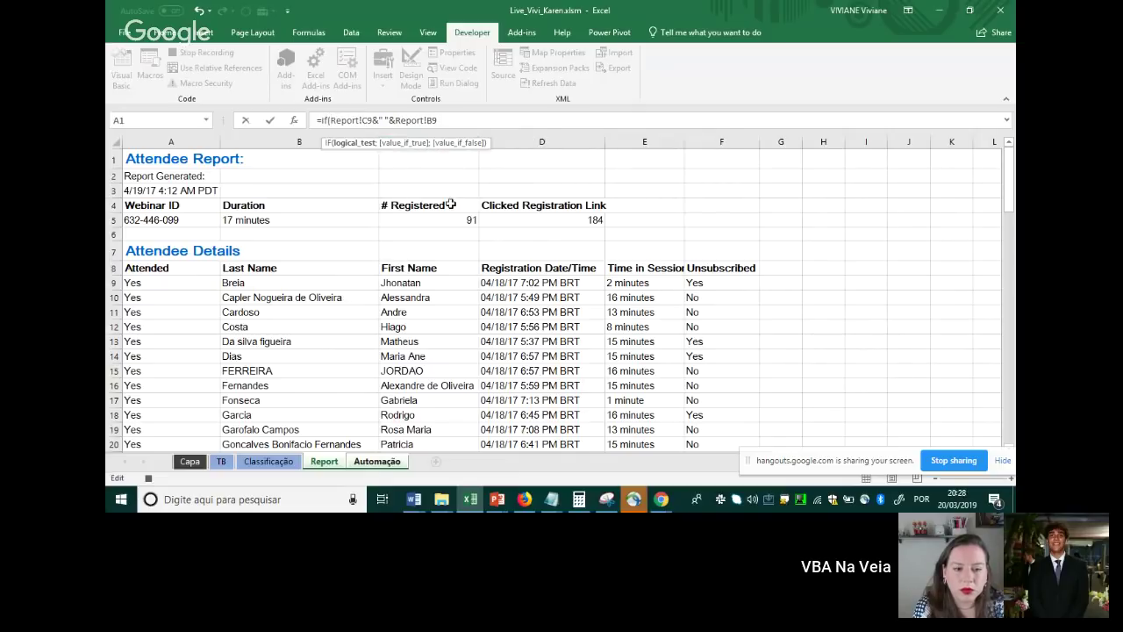
{"action": "left_click", "coordinate": [412, 283]}
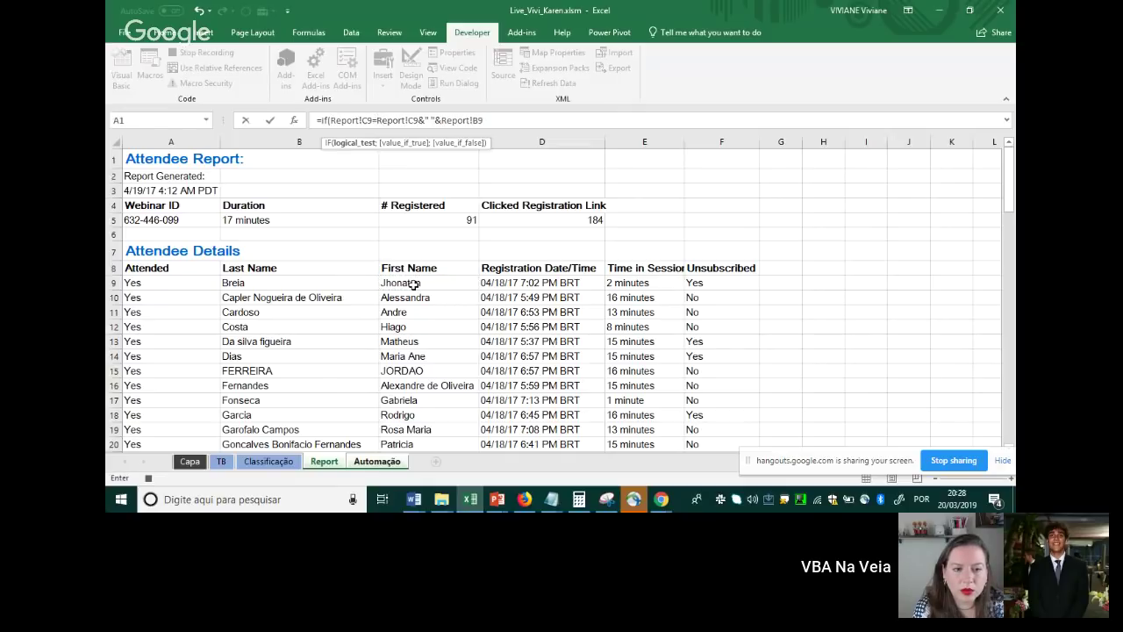
{"action": "type", "text": "\"\""}
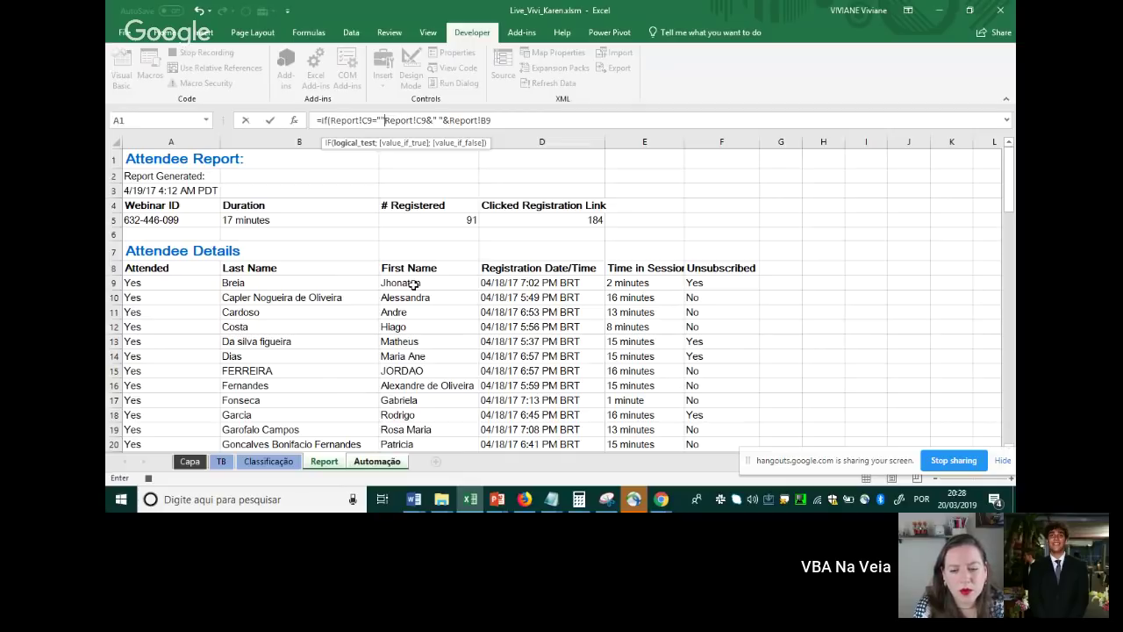
{"action": "type", "text": ";"}
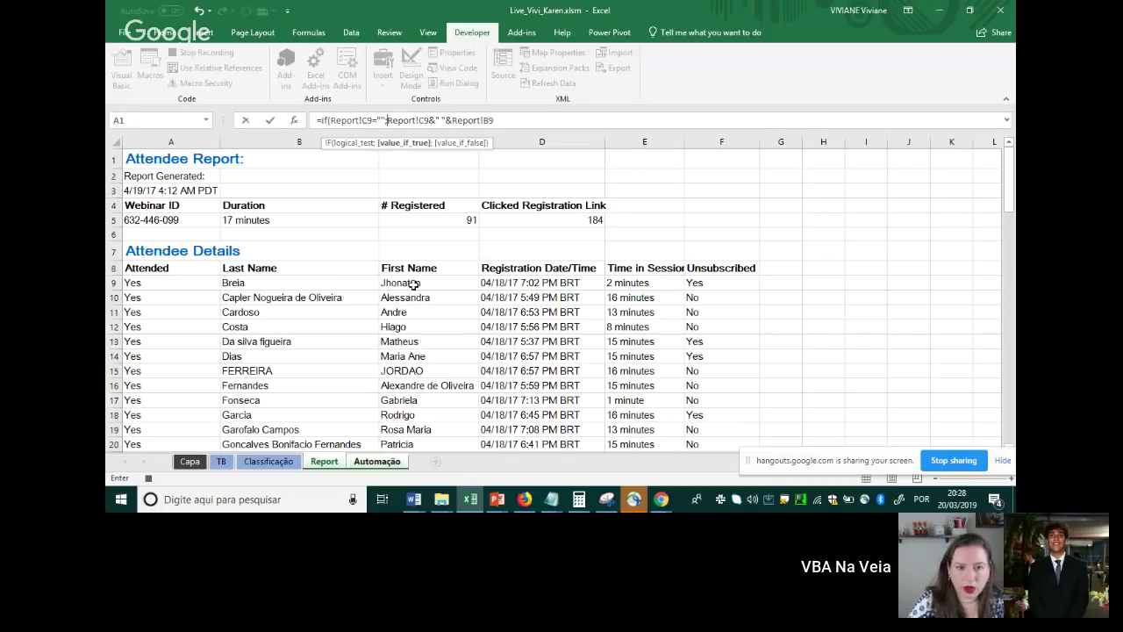
{"action": "type", "text": "\"\""}
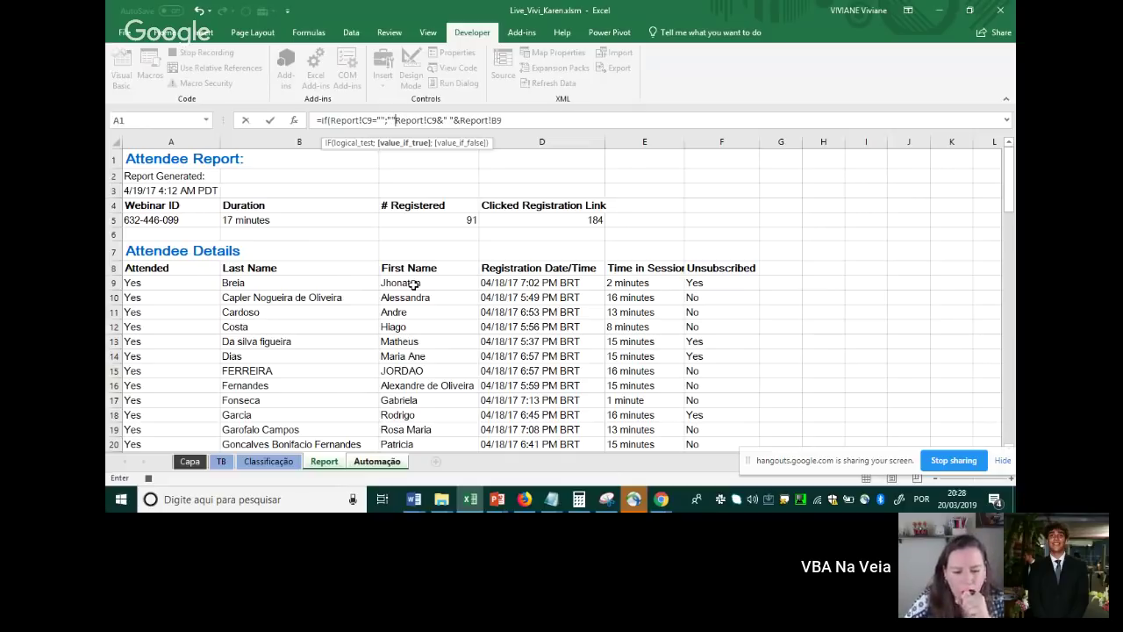
{"action": "type", "text": ";"}
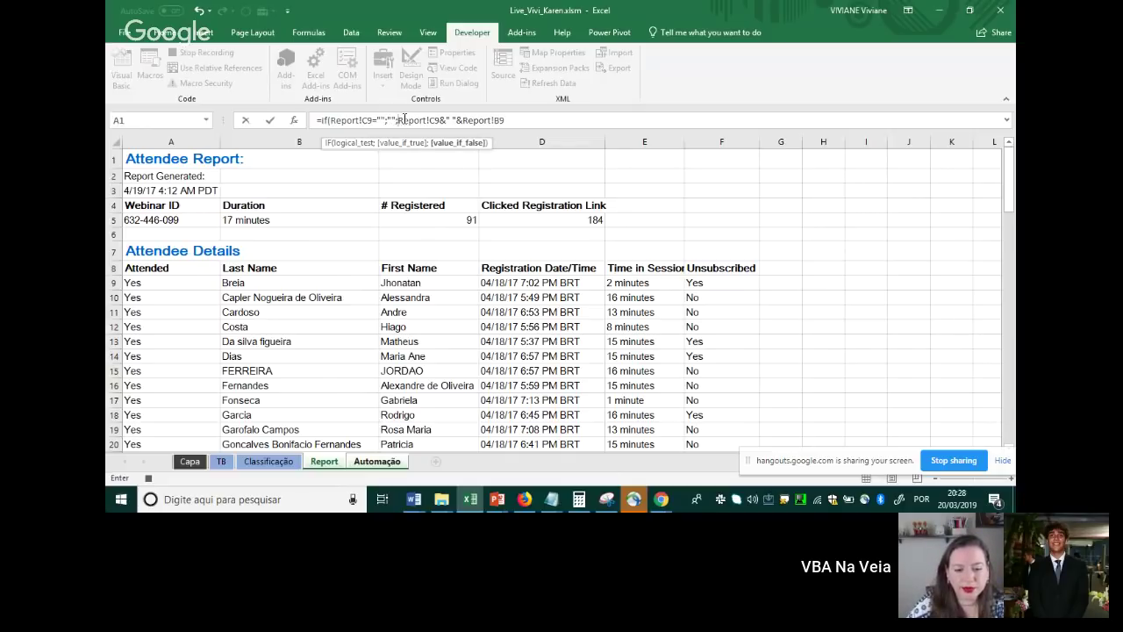
{"action": "left_click_drag", "start_coordinate": [399, 121], "coordinate": [523, 120]}
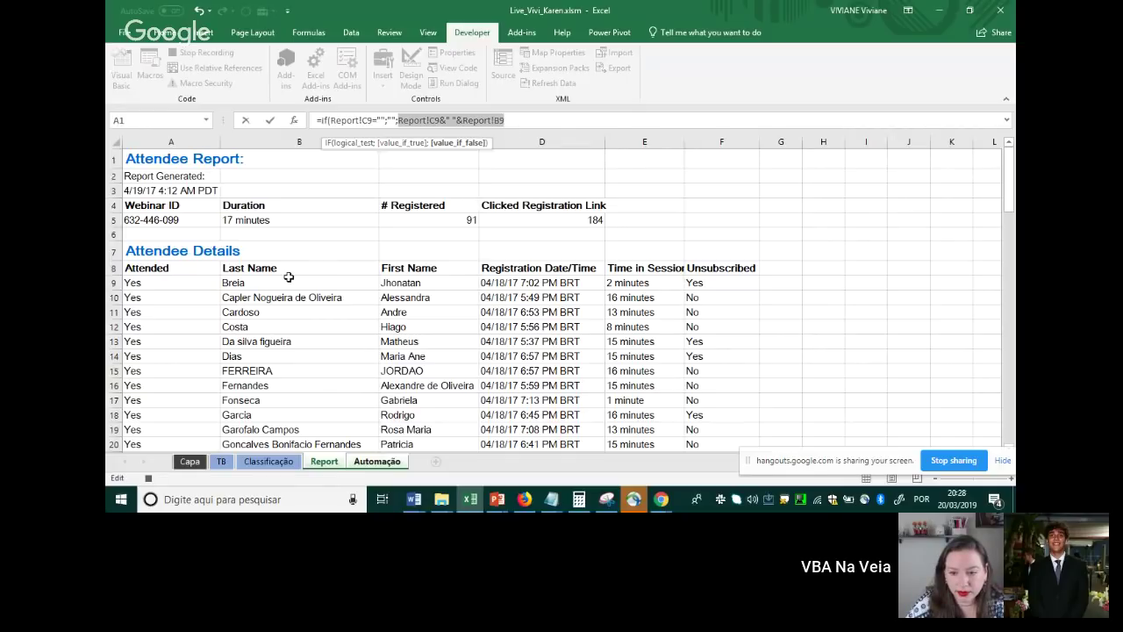
{"action": "left_click", "coordinate": [512, 123]}
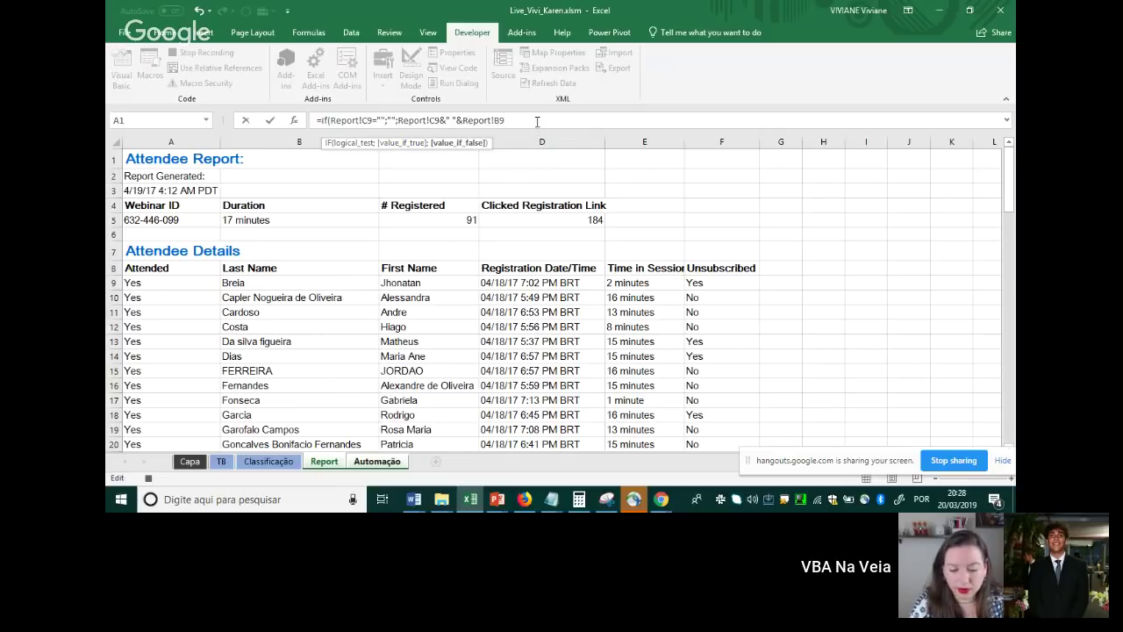
{"action": "left_click", "coordinate": [537, 121]}
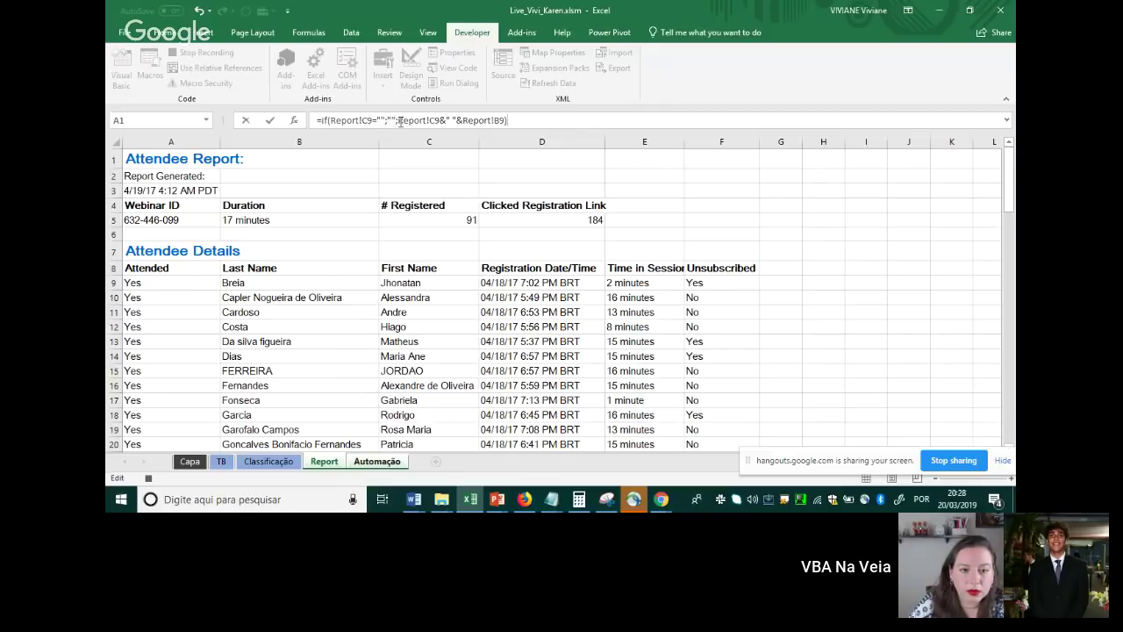
{"action": "left_click_drag", "start_coordinate": [402, 121], "coordinate": [494, 121]}
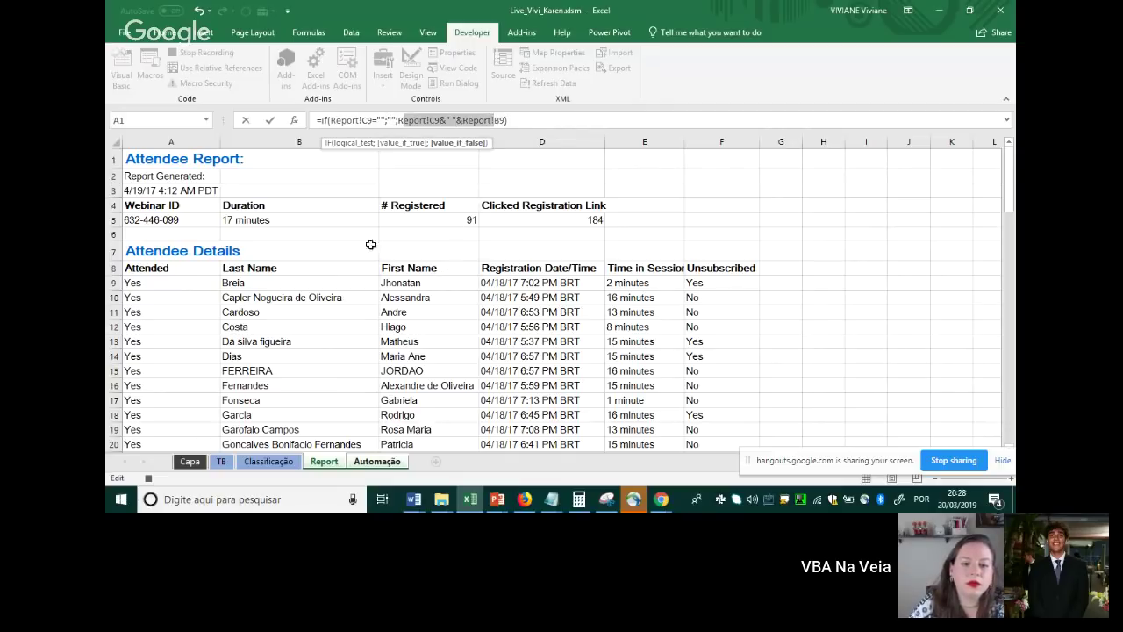
{"action": "key", "text": "Return"}
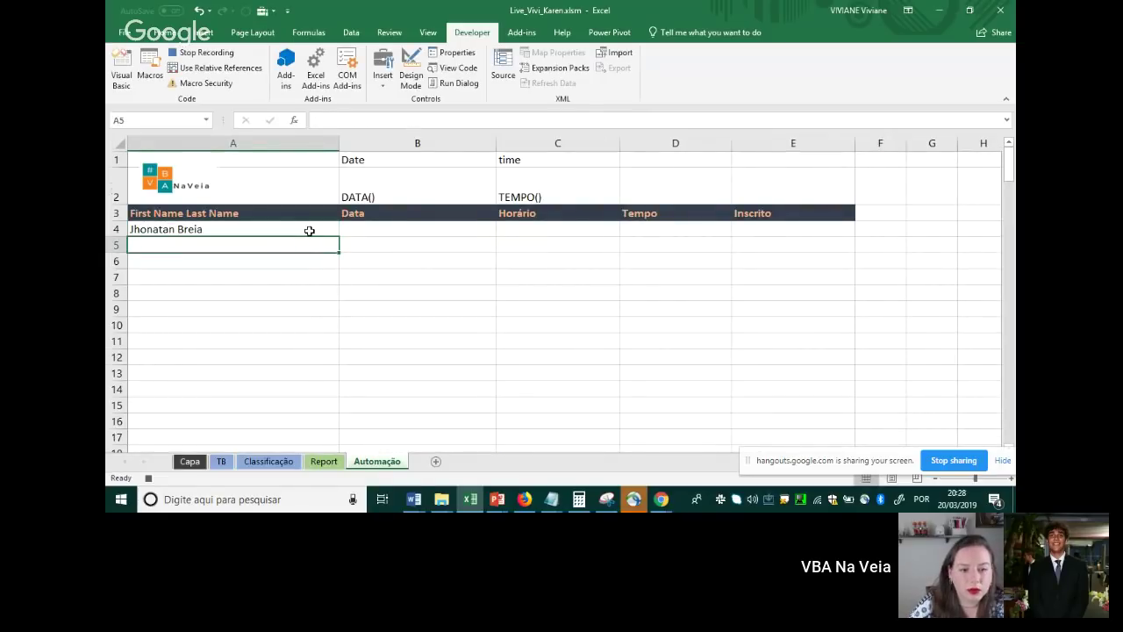
Start B4's formula =IF(Report!D9="";…;DATE( to test for a missing registration date
{"action": "left_click", "coordinate": [400, 230]}
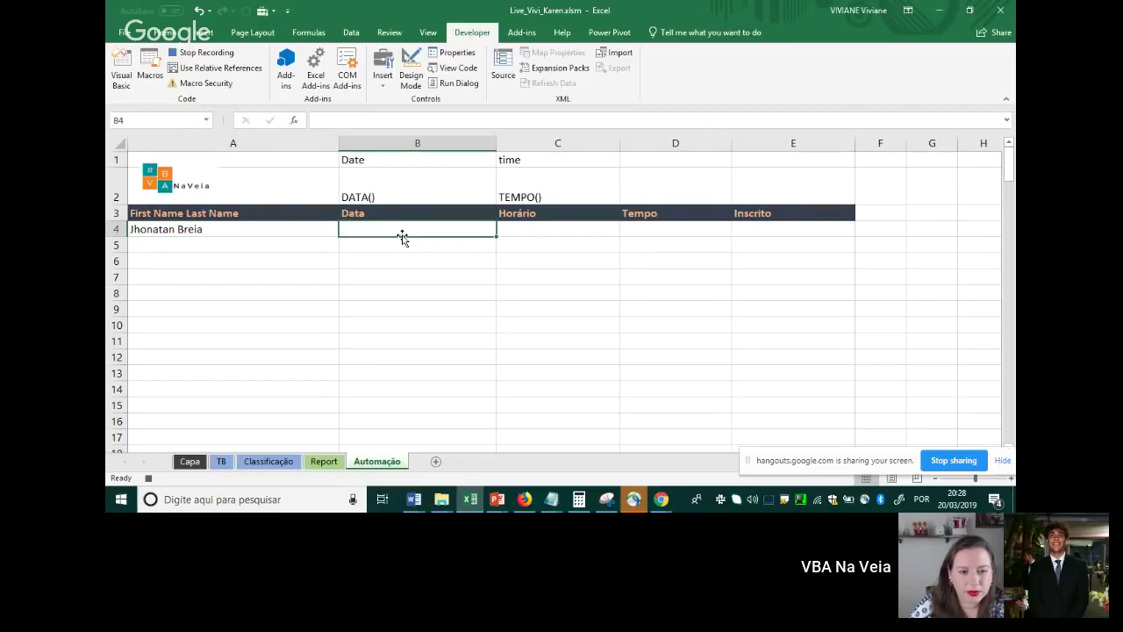
{"action": "type", "text": "="}
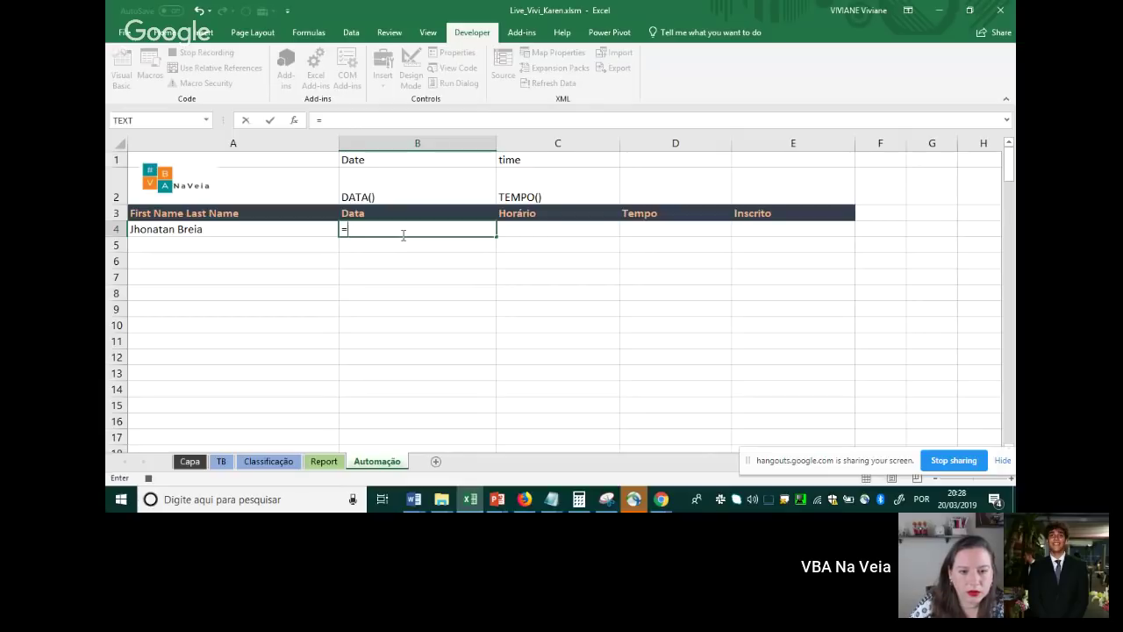
{"action": "type", "text": "if("}
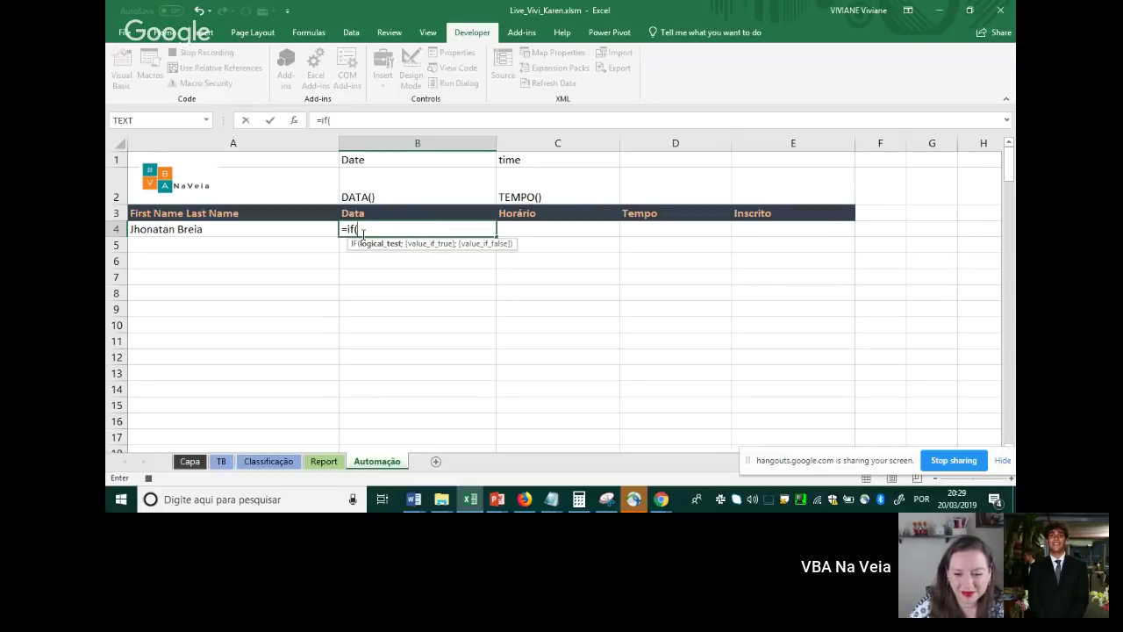
{"action": "left_click", "coordinate": [323, 460]}
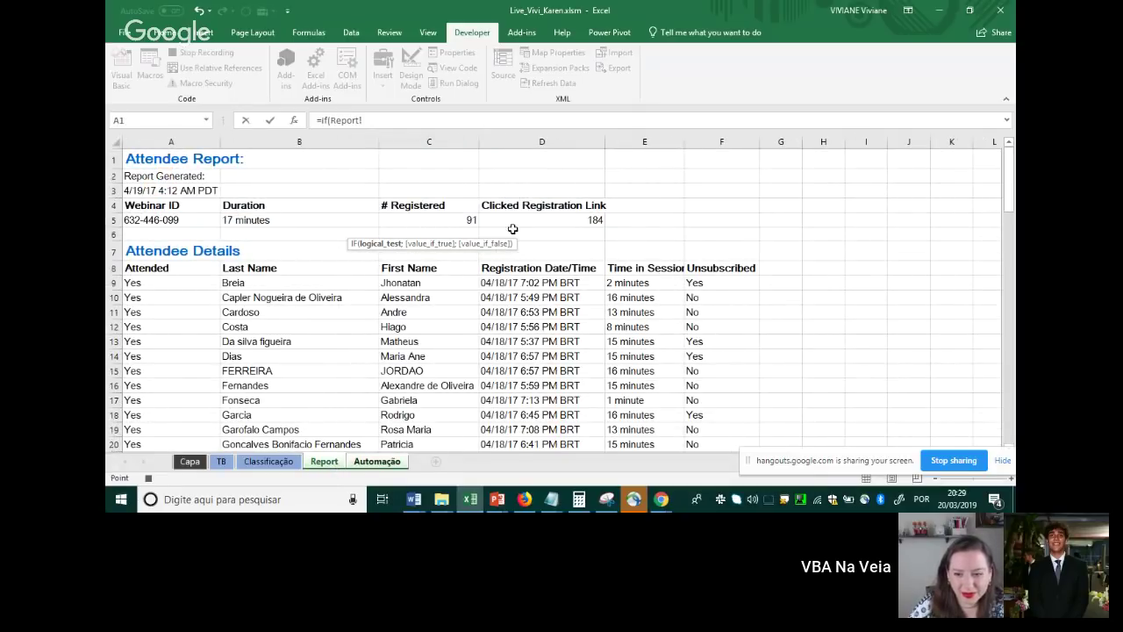
{"action": "left_click", "coordinate": [501, 284]}
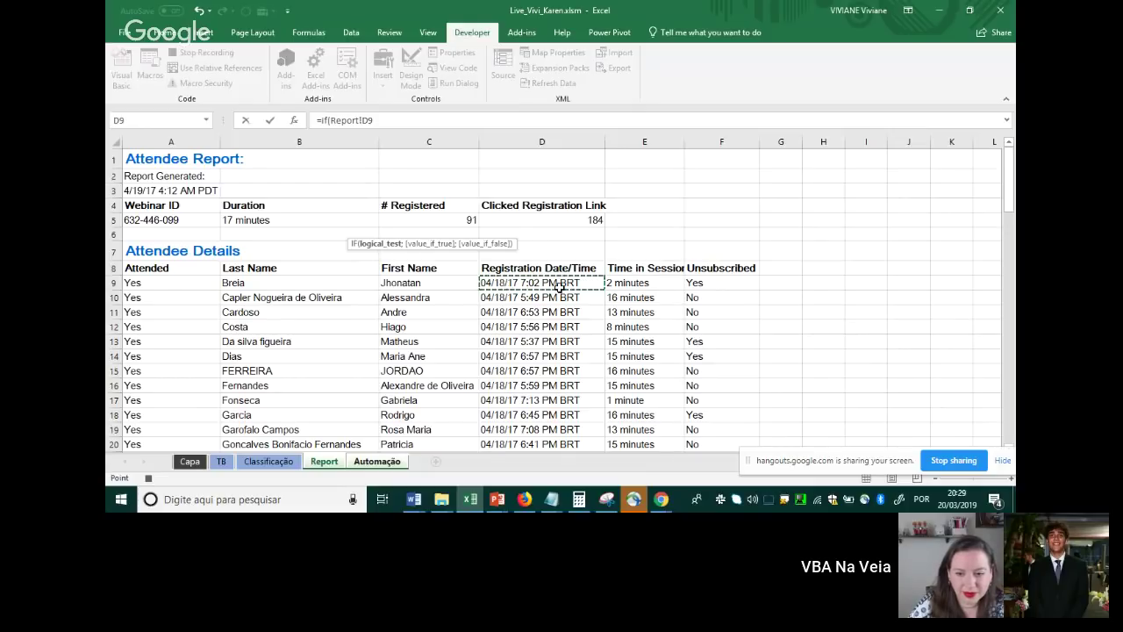
{"action": "type", "text": "=\""}
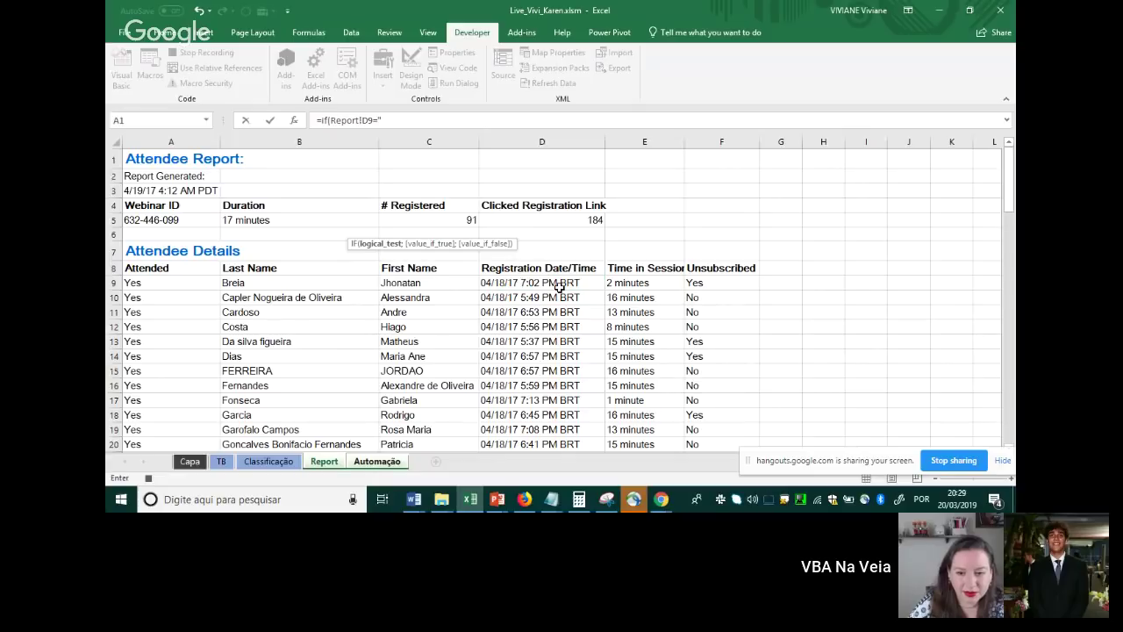
{"action": "type", "text": "\";"}
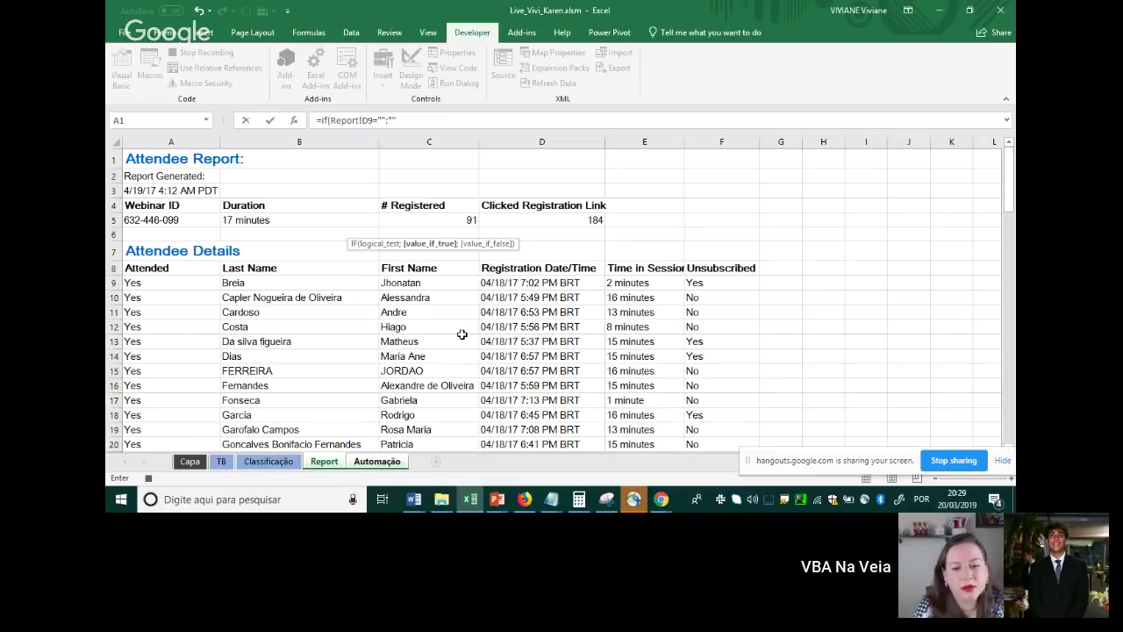
{"action": "type", "text": ";"}
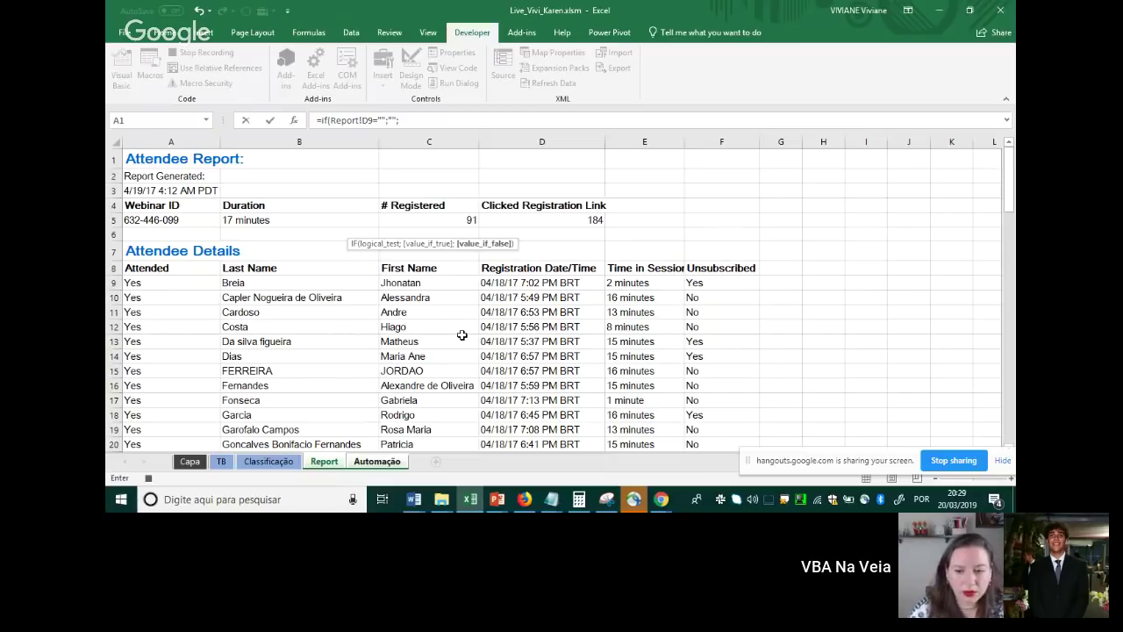
{"action": "type", "text": "date"}
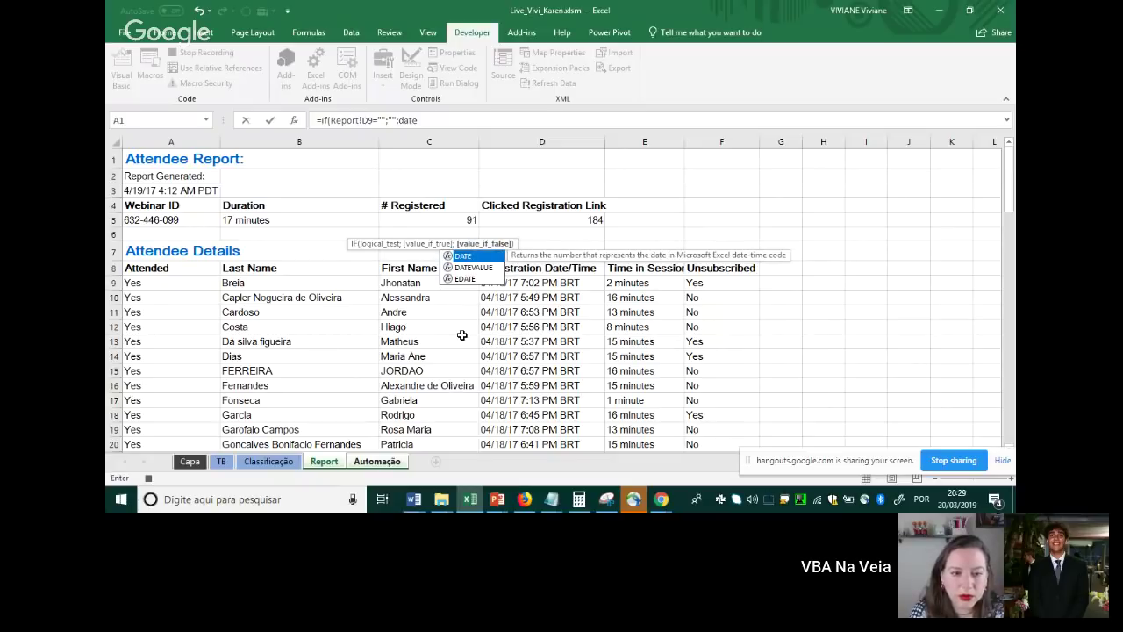
{"action": "type", "text": "("}
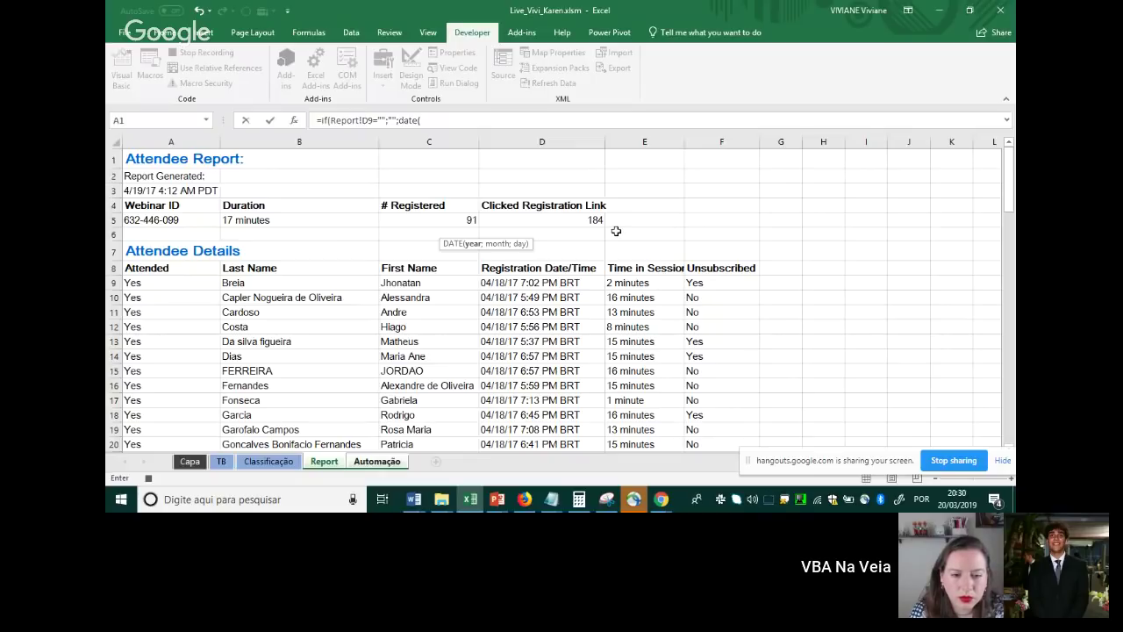
Add the year argument MID(Report!D9;7;2) inside DATE
{"action": "type", "text": "mid"}
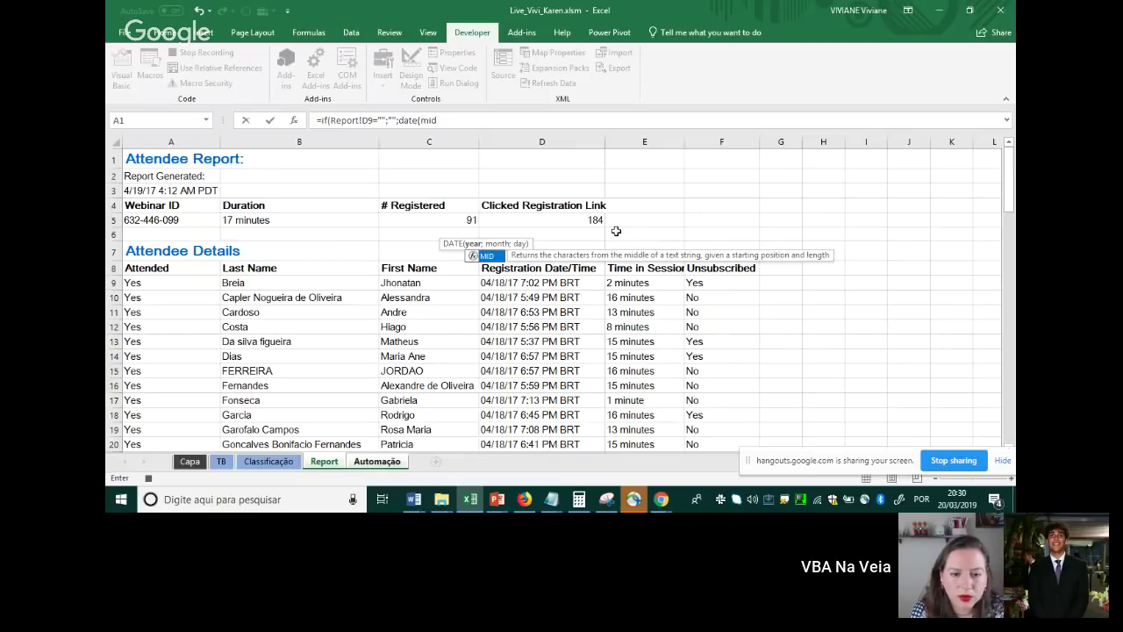
{"action": "type", "text": "("}
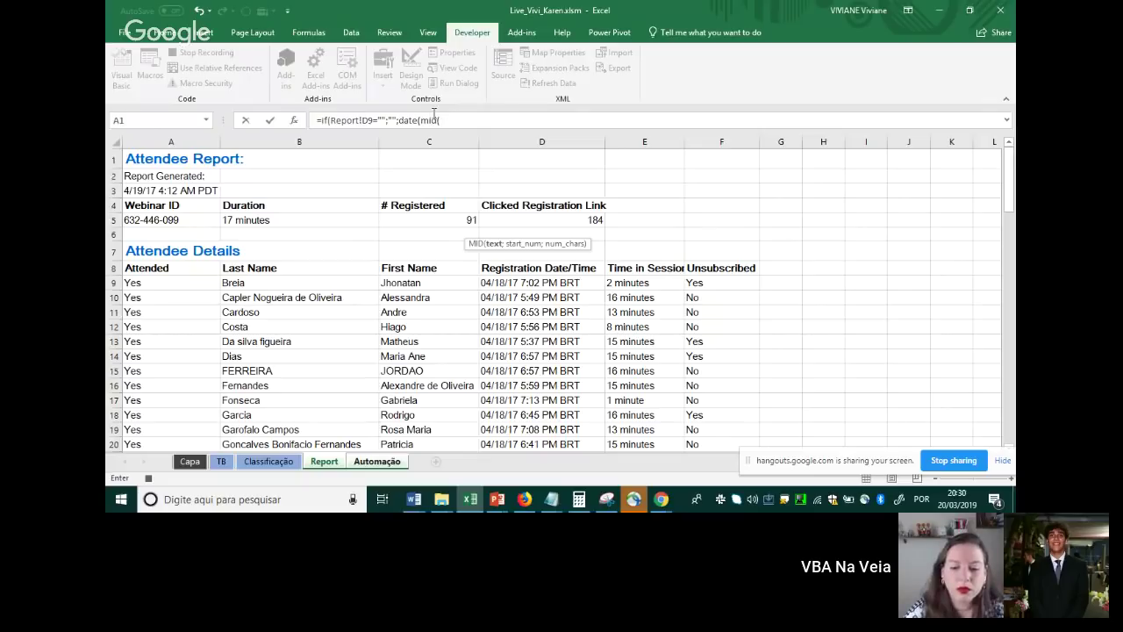
{"action": "left_click", "coordinate": [513, 282]}
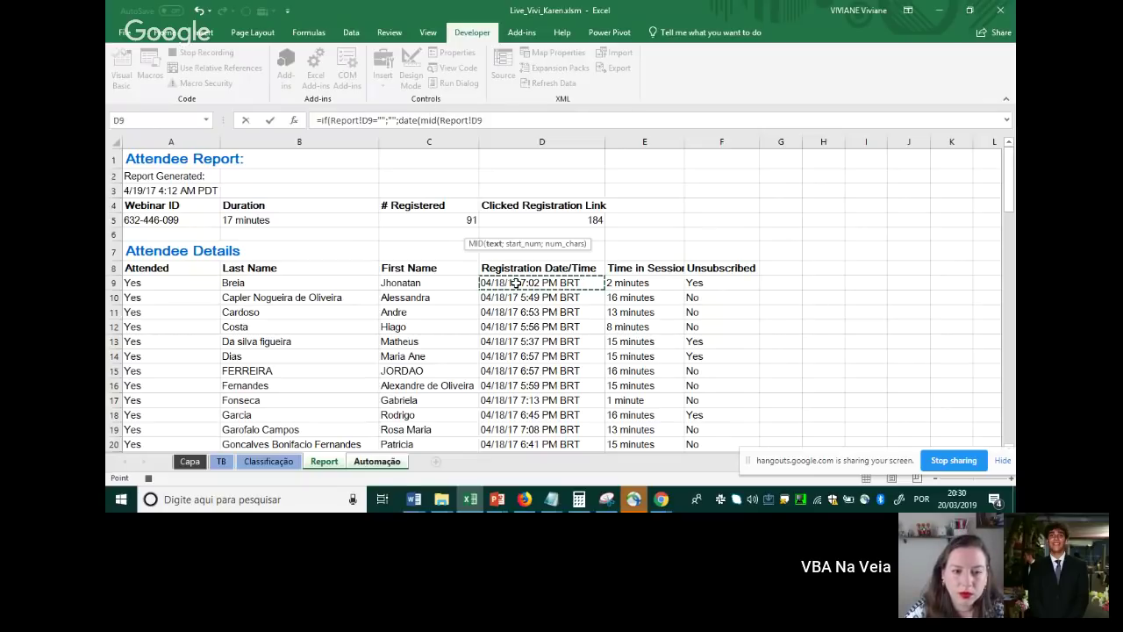
{"action": "type", "text": ";7"}
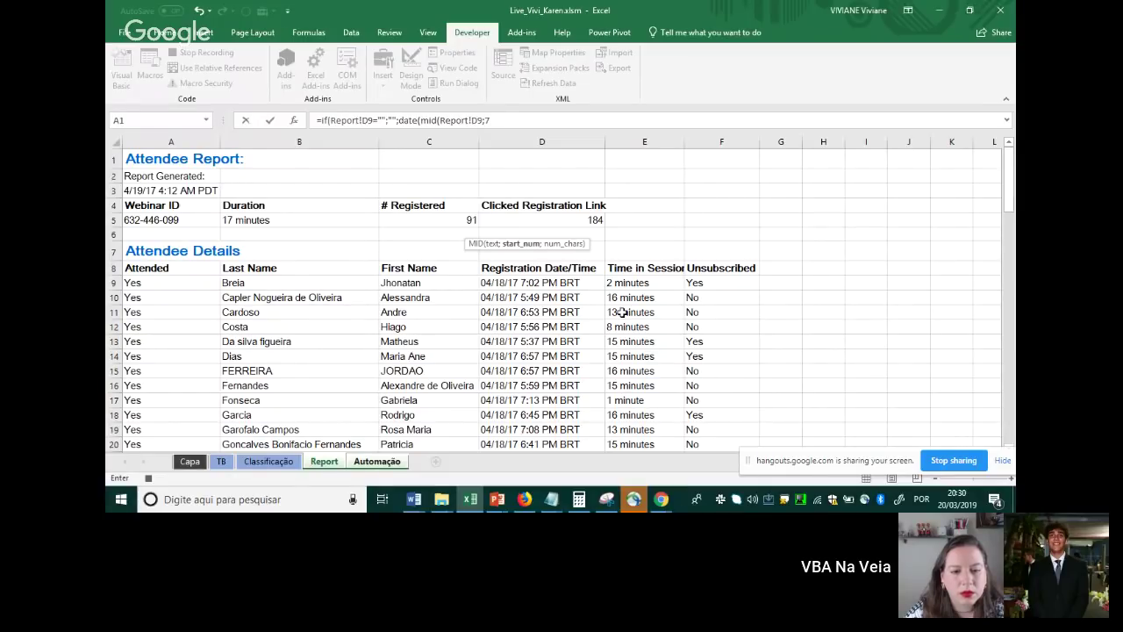
{"action": "type", "text": ";"}
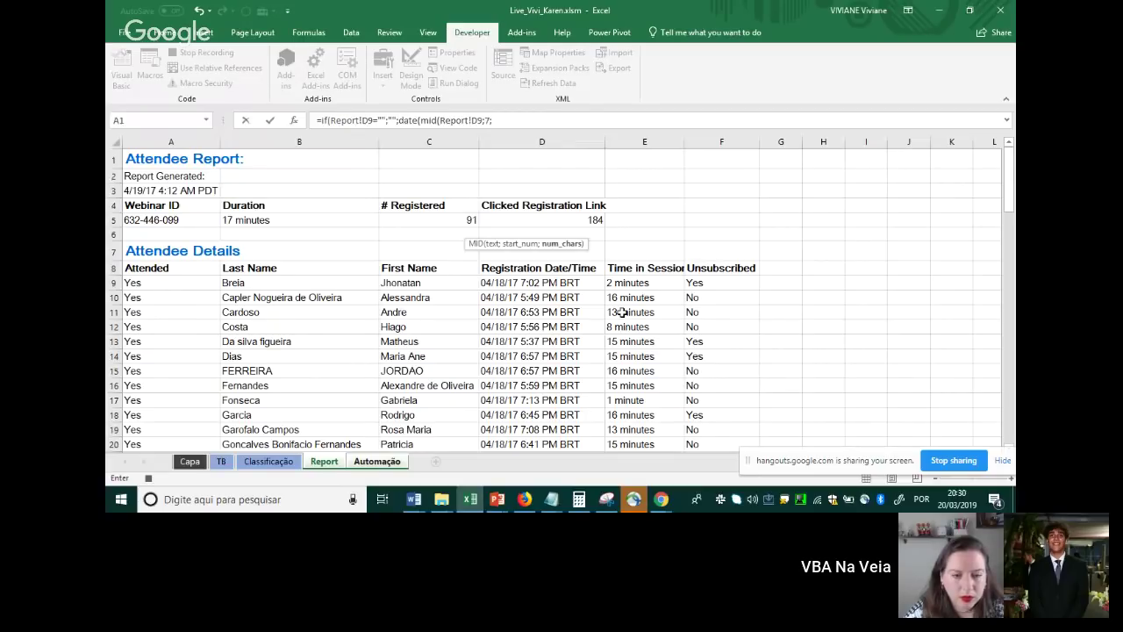
{"action": "type", "text": "2"}
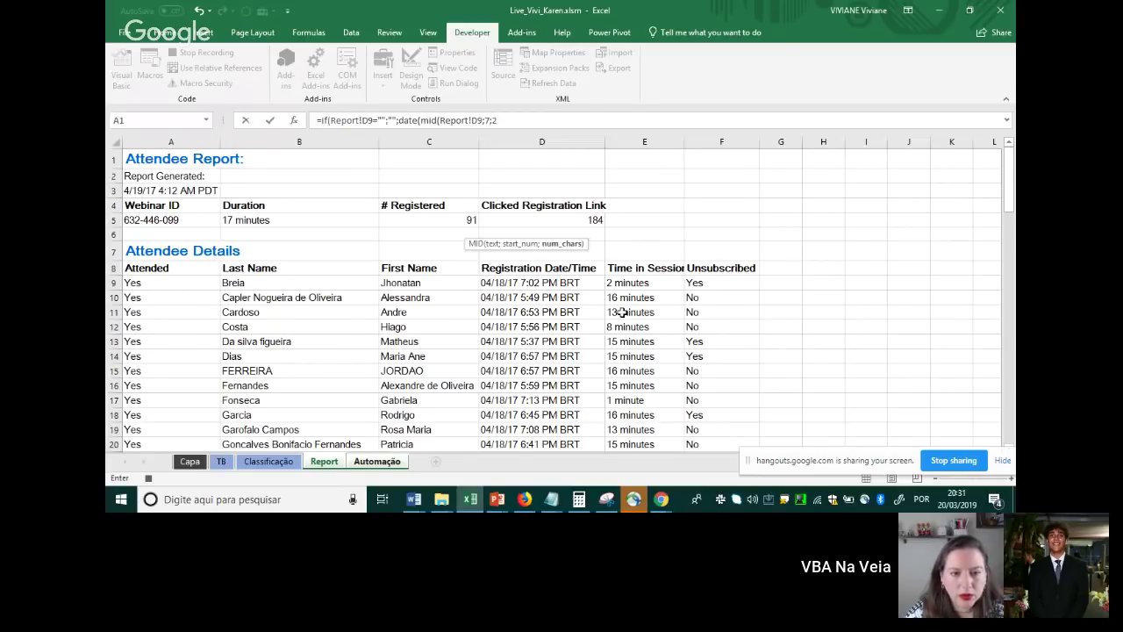
{"action": "type", "text": ")"}
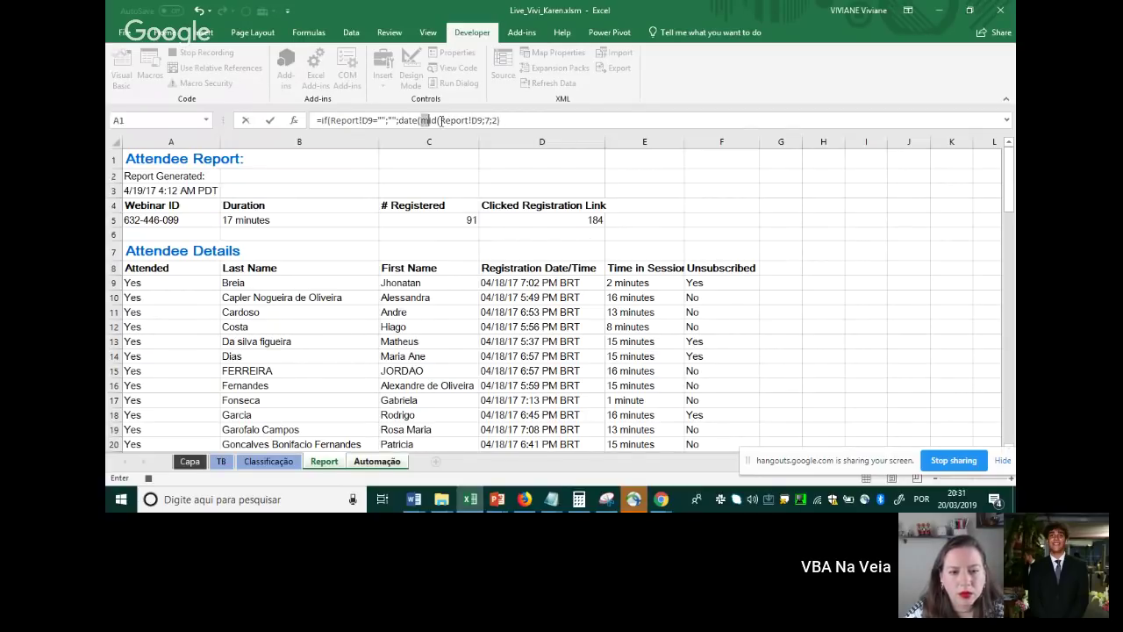
{"action": "left_click_drag", "start_coordinate": [439, 120], "coordinate": [507, 120]}
{"action": "left_click", "coordinate": [522, 128]}
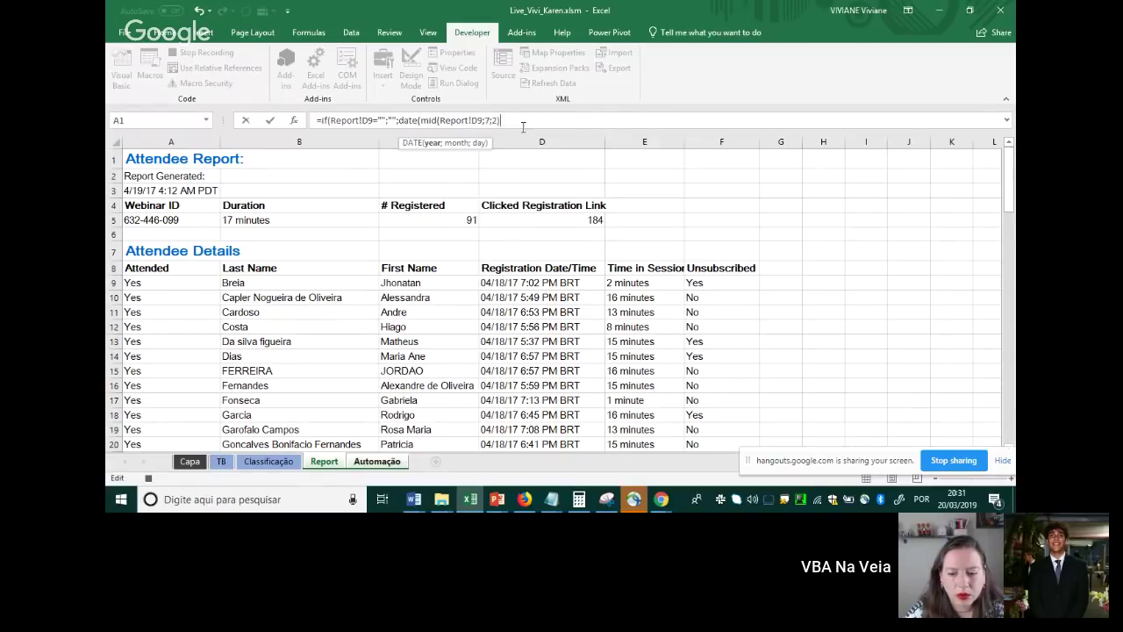
Add the month LEFT(Report!D9;2) and day MID(Report!D9;4;2) arguments
{"action": "type", "text": ";"}
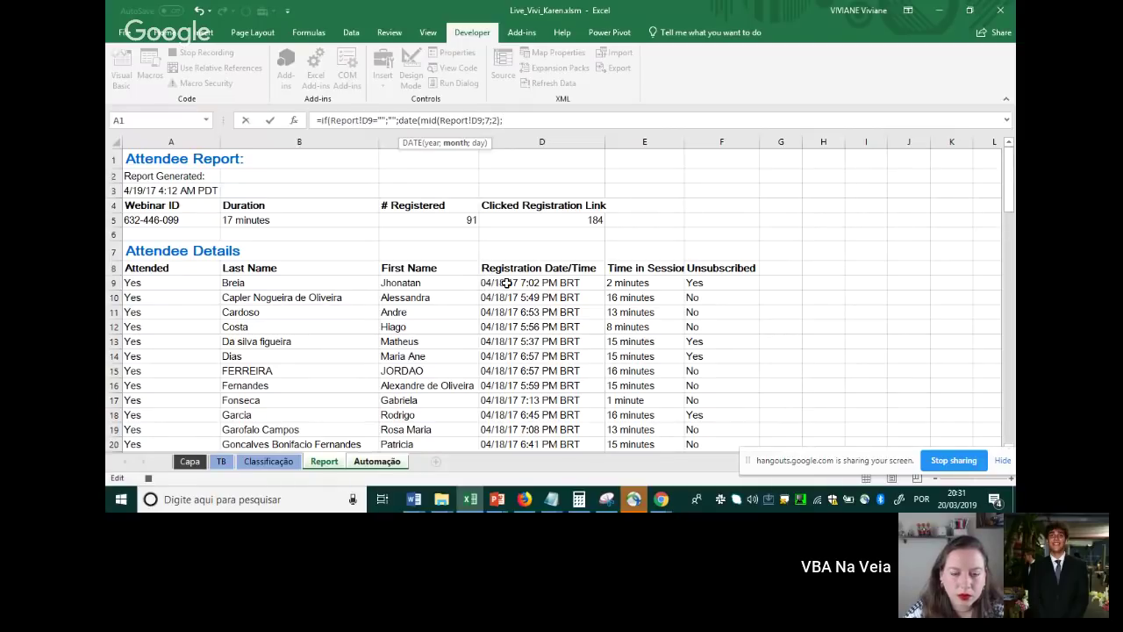
{"action": "type", "text": "left"}
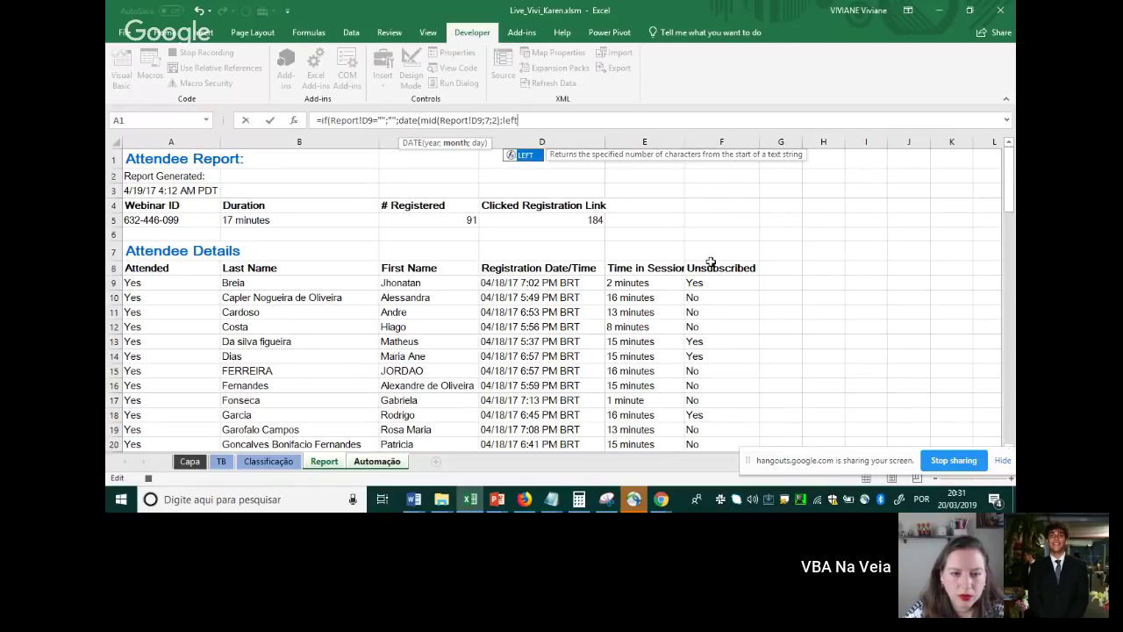
{"action": "type", "text": "("}
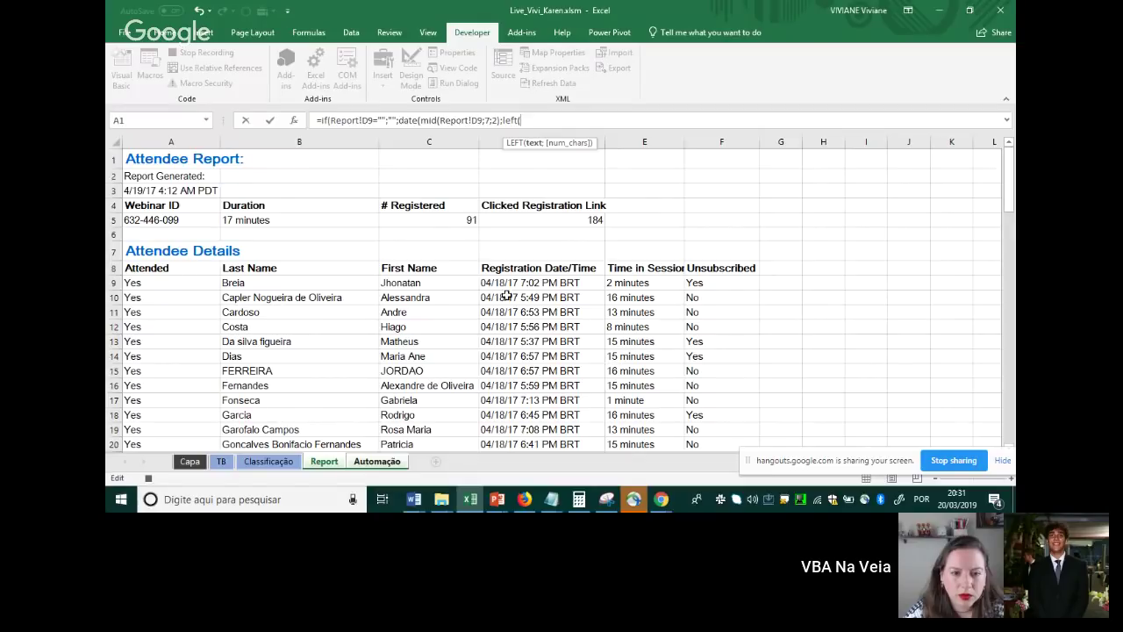
{"action": "left_click", "coordinate": [508, 282]}
{"action": "type", "text": ";2"}
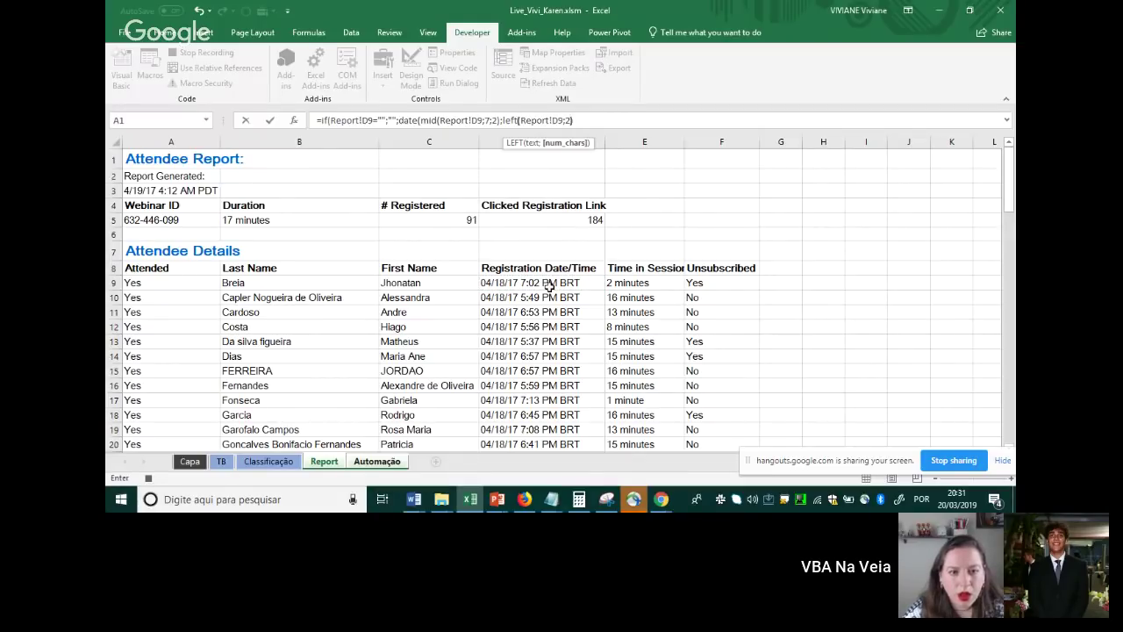
{"action": "type", "text": ");"}
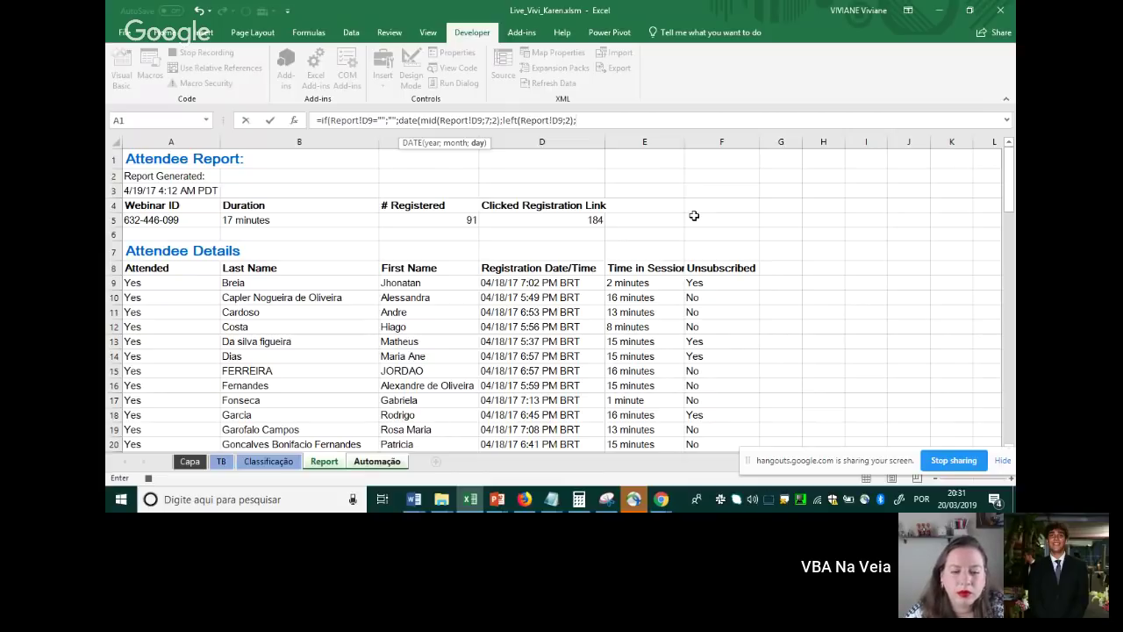
{"action": "type", "text": "mid("}
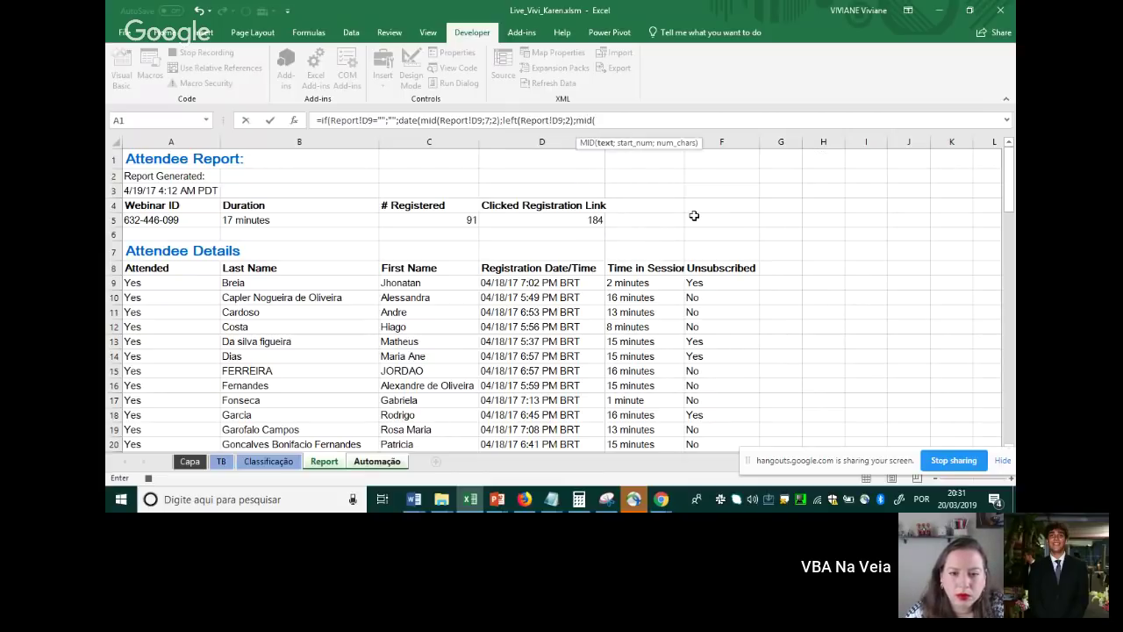
{"action": "left_click", "coordinate": [518, 283]}
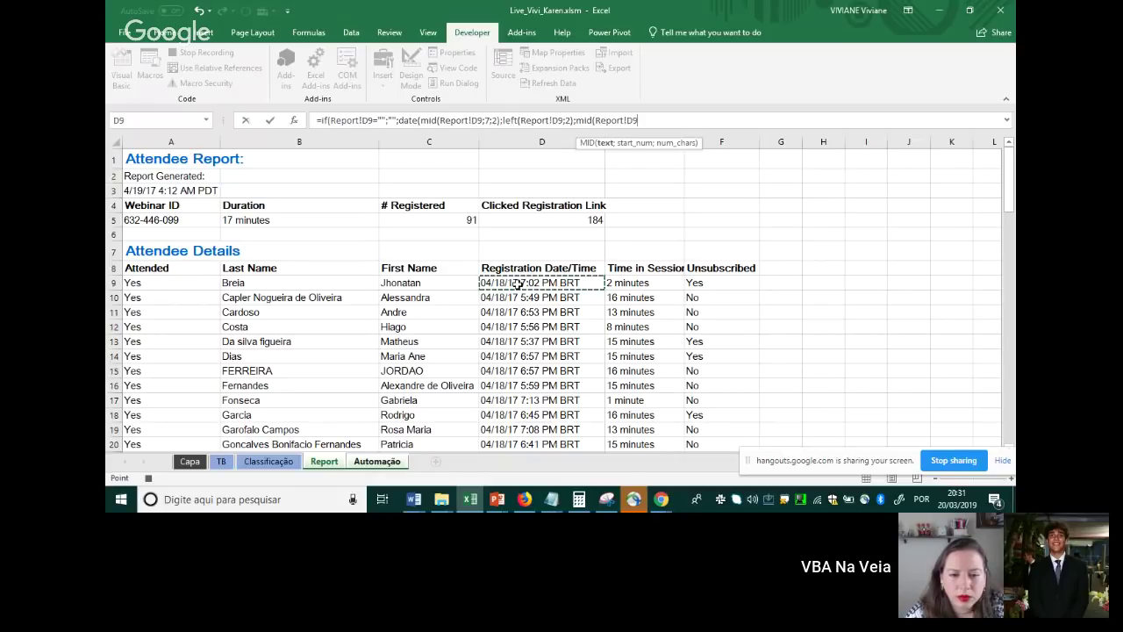
{"action": "type", "text": ";"}
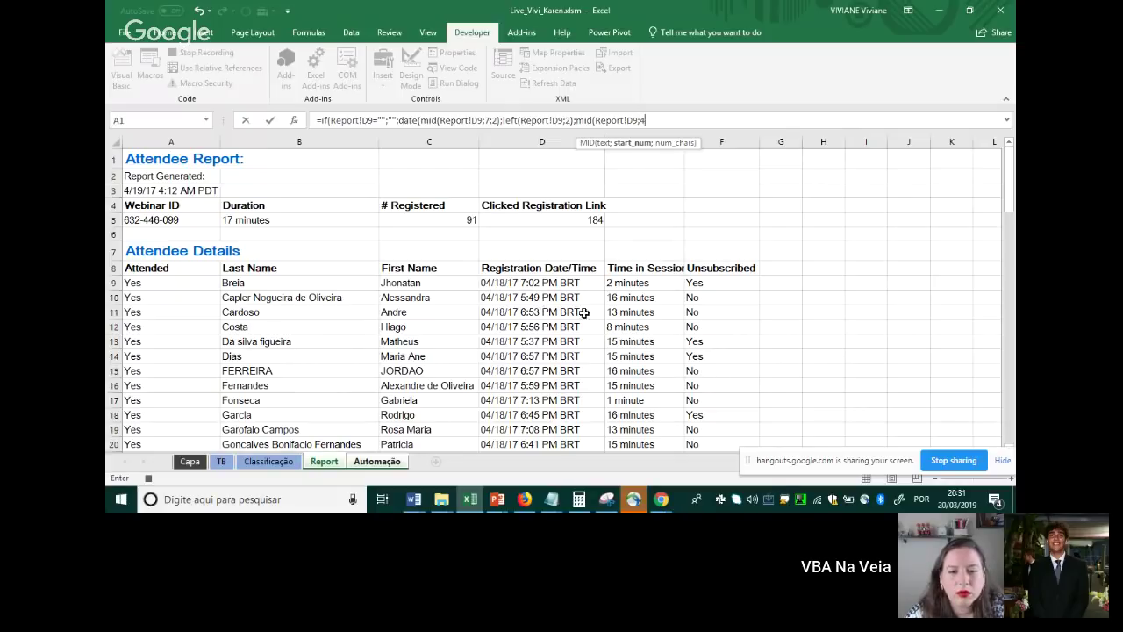
{"action": "type", "text": "4;"}
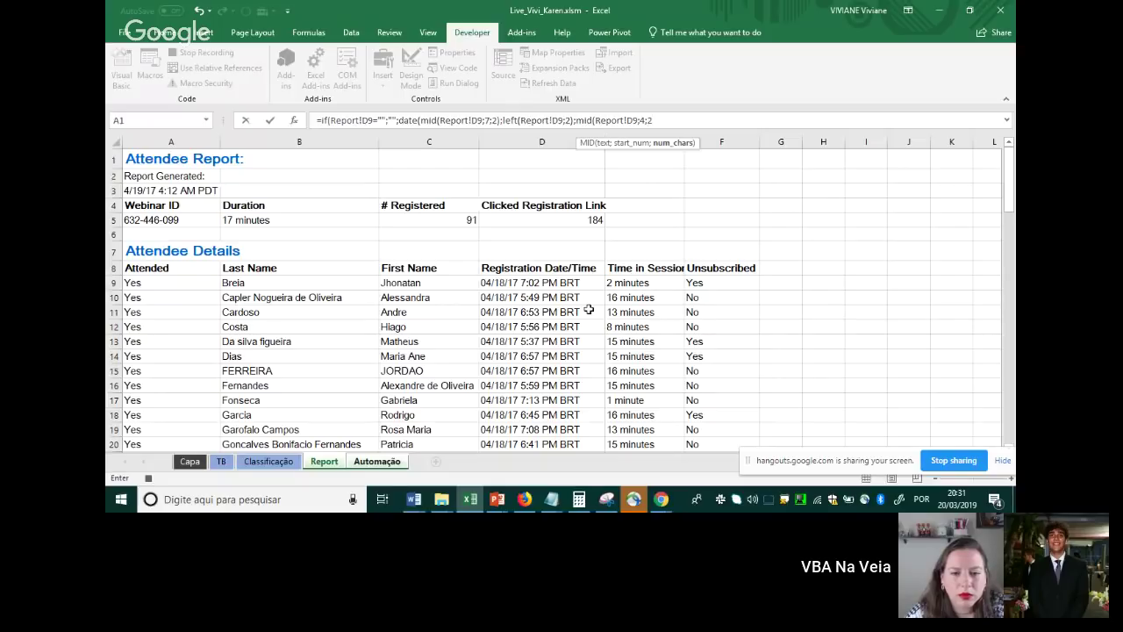
{"action": "type", "text": "2)"}
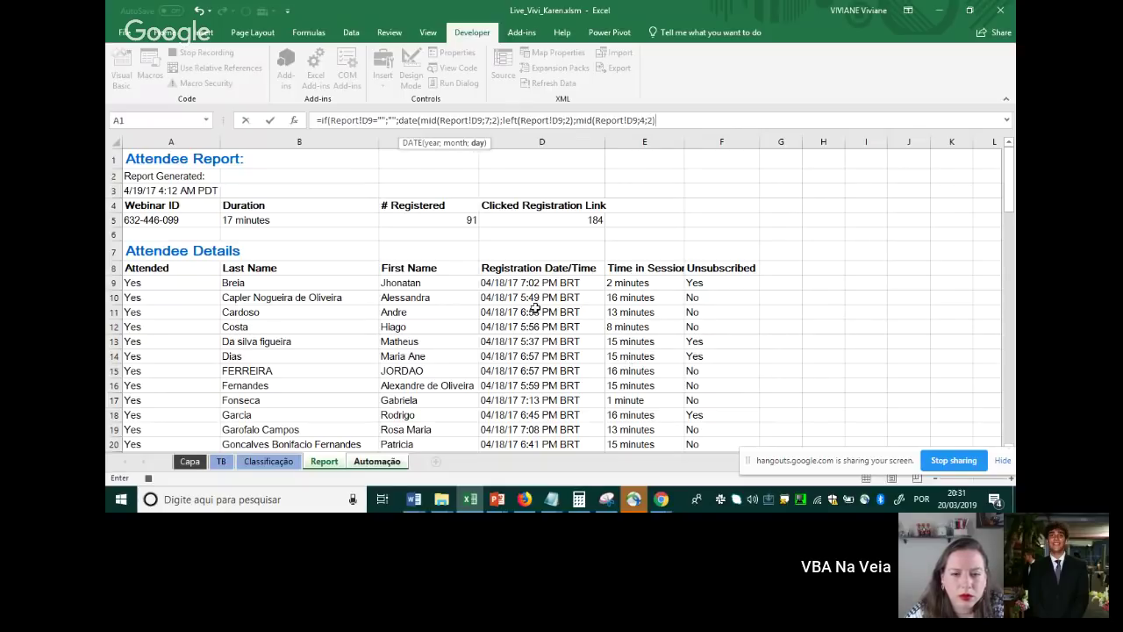
Close the DATE and IF brackets, fix the empty-text result, and commit the date formula
{"action": "left_click_drag", "start_coordinate": [421, 120], "coordinate": [657, 121]}
{"action": "left_click", "coordinate": [437, 119]}
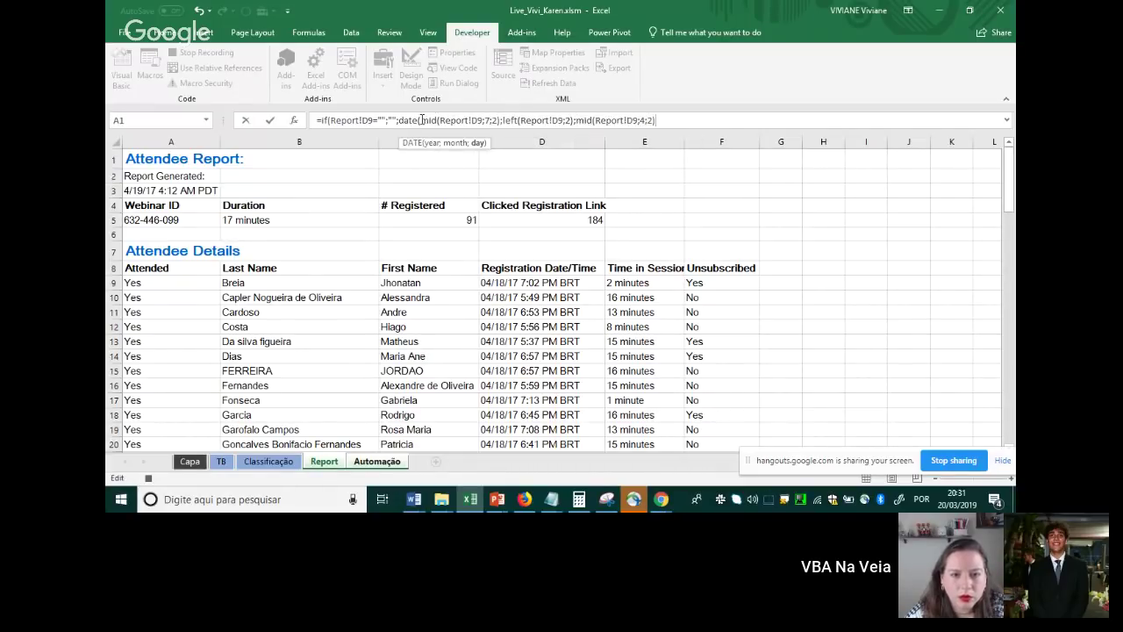
{"action": "left_click", "coordinate": [658, 120]}
{"action": "type", "text": "))"}
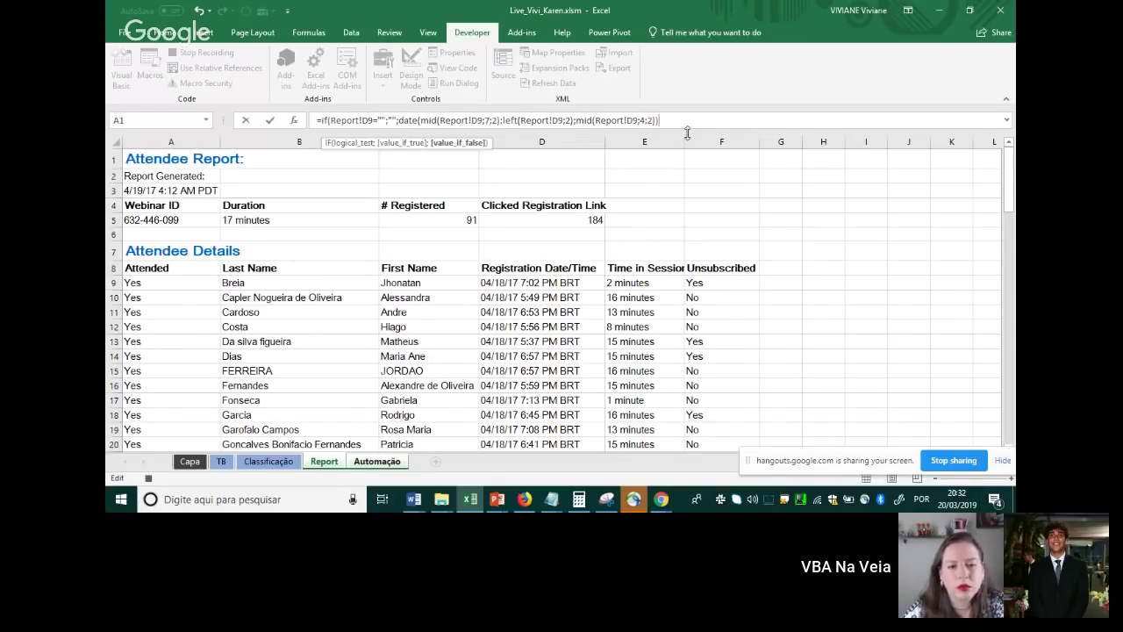
{"action": "type", "text": ")"}
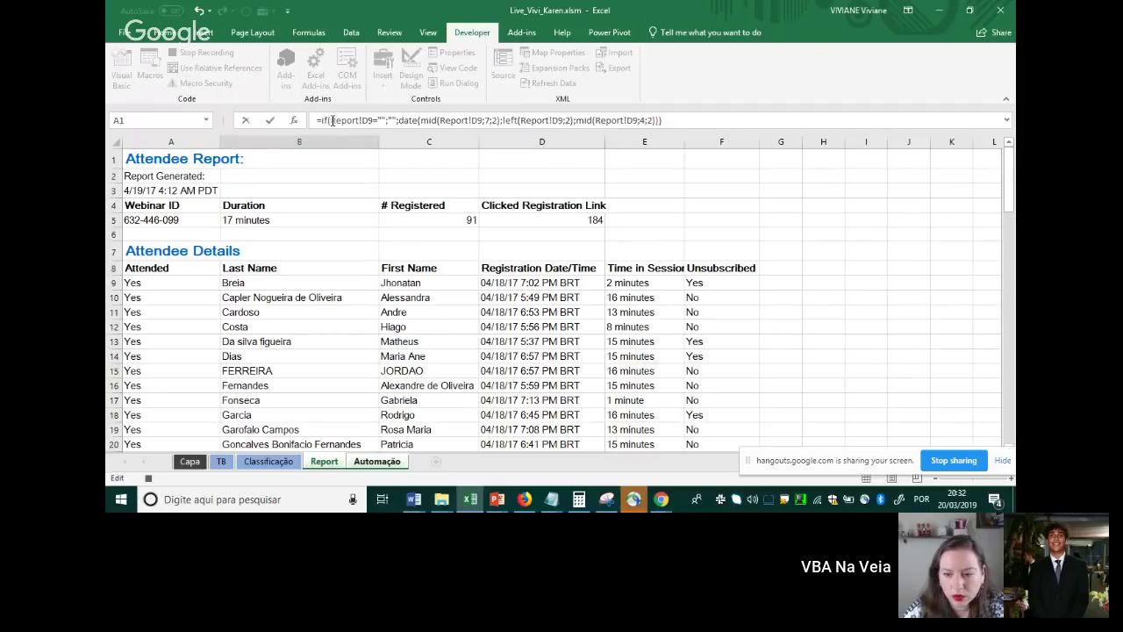
{"action": "left_click_drag", "start_coordinate": [332, 120], "coordinate": [663, 121]}
{"action": "double_click", "coordinate": [392, 121]}
{"action": "type", "text": ";"}
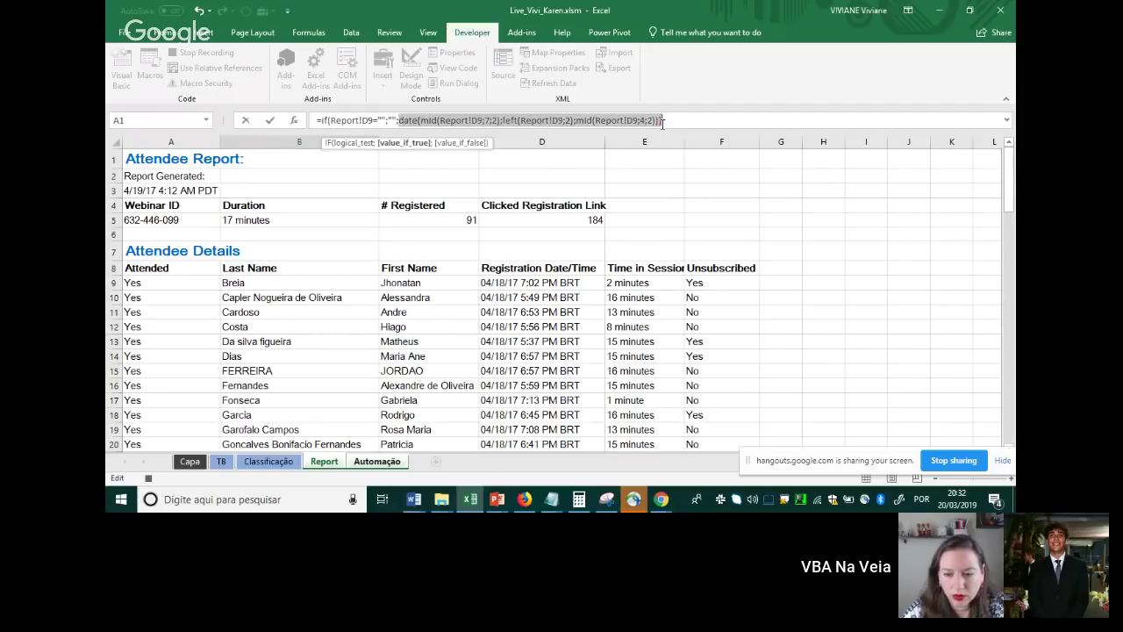
{"action": "left_click_drag", "start_coordinate": [419, 120], "coordinate": [665, 120]}
{"action": "left_click", "coordinate": [665, 120]}
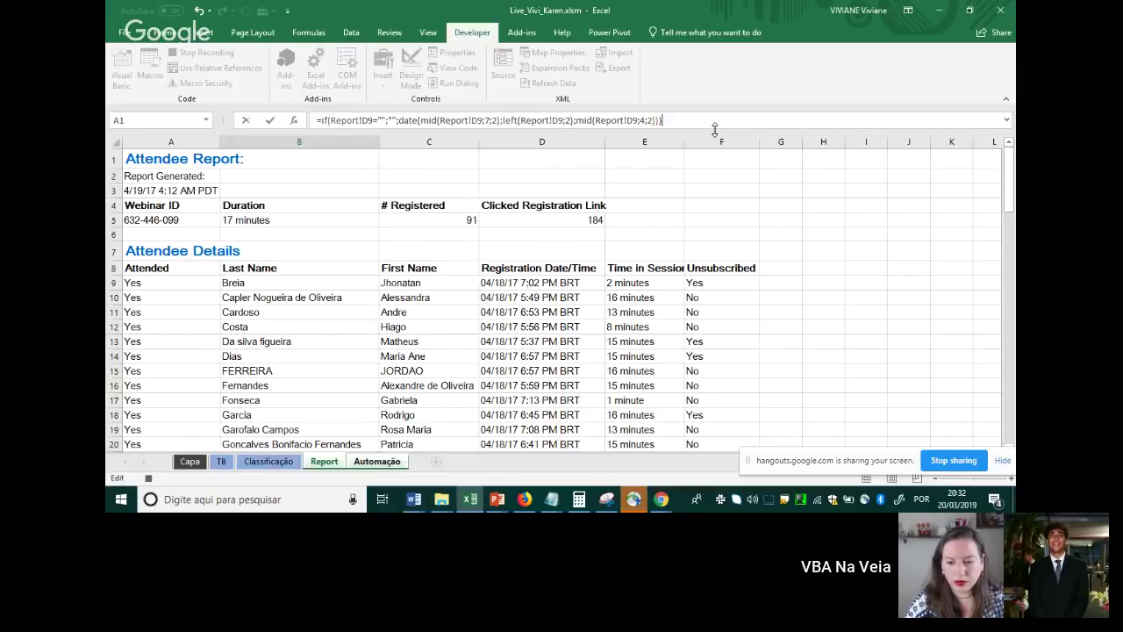
{"action": "key", "text": "Return"}
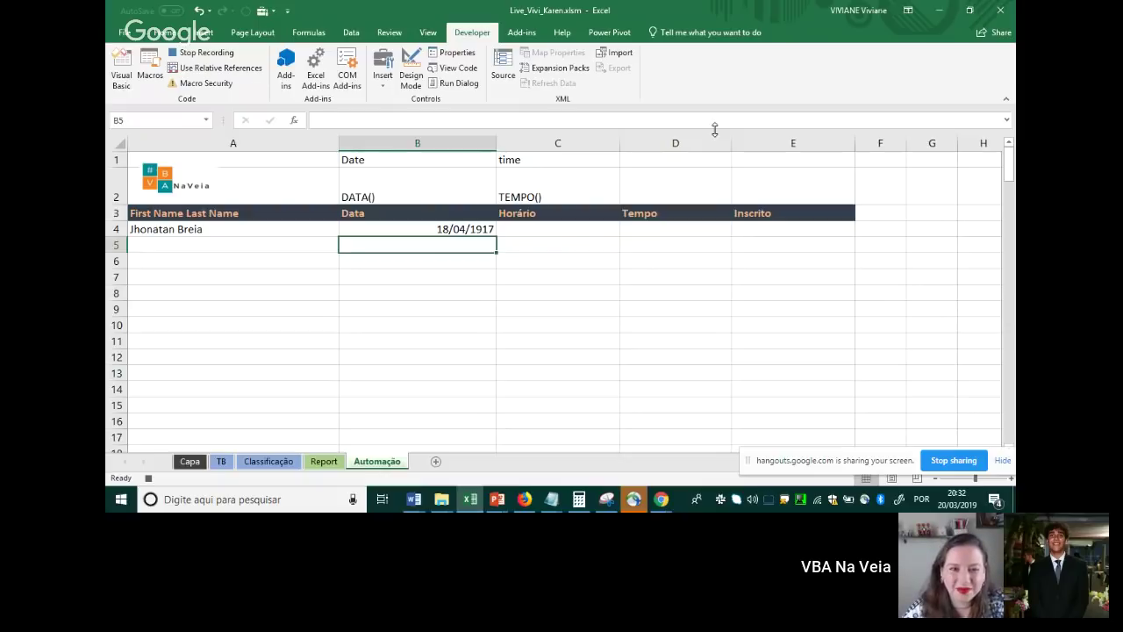
{"action": "left_click", "coordinate": [327, 460]}
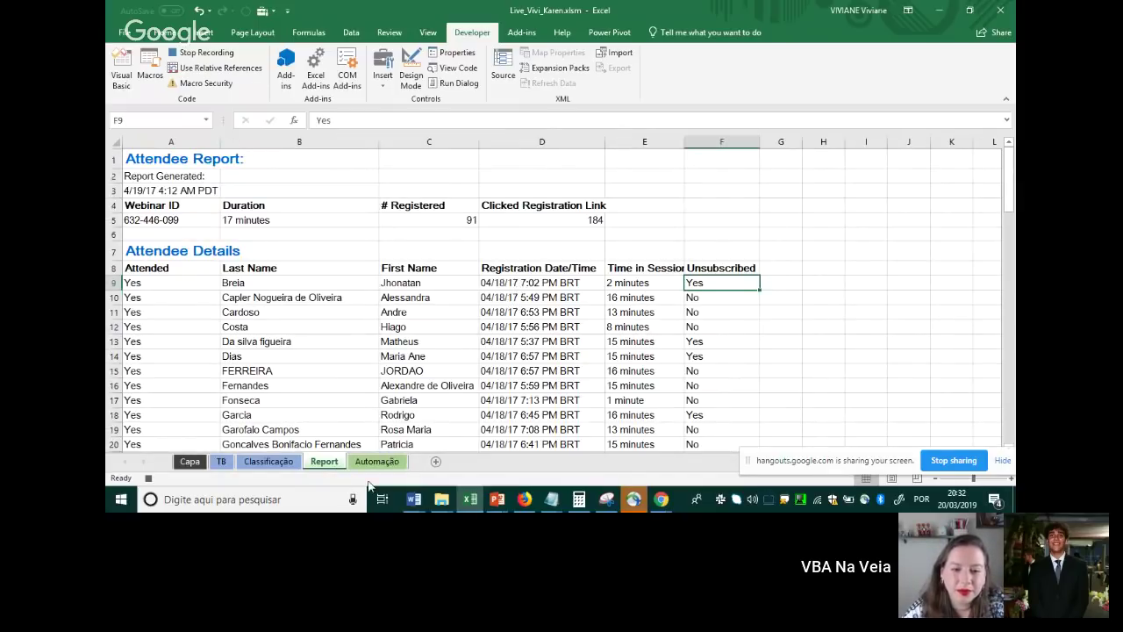
{"action": "left_click", "coordinate": [378, 460]}
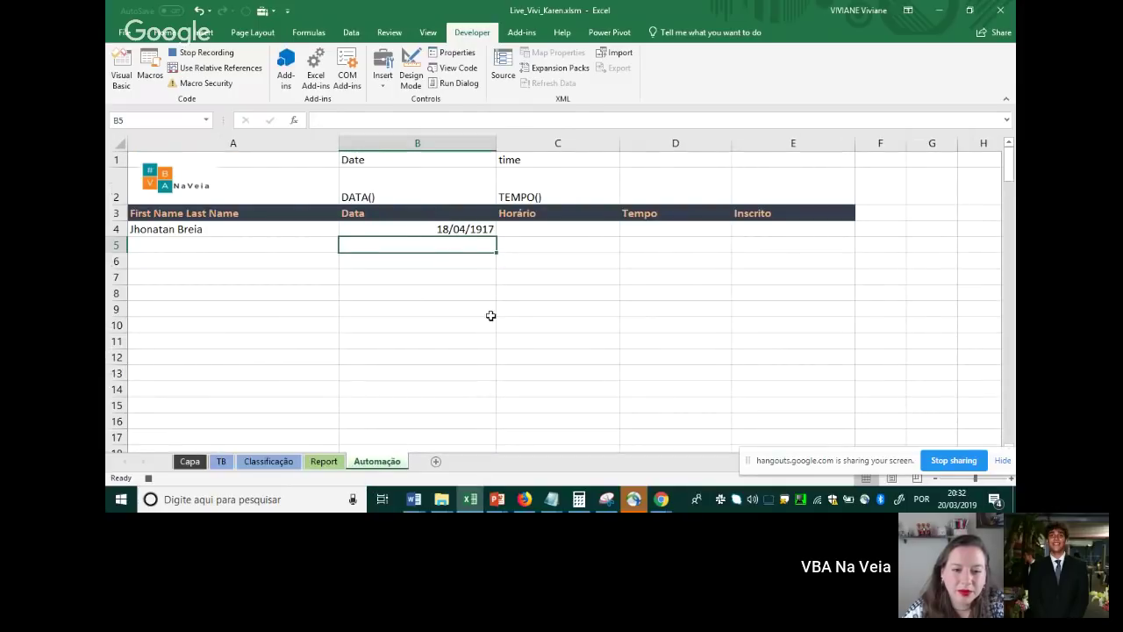
{"action": "double_click", "coordinate": [464, 230]}
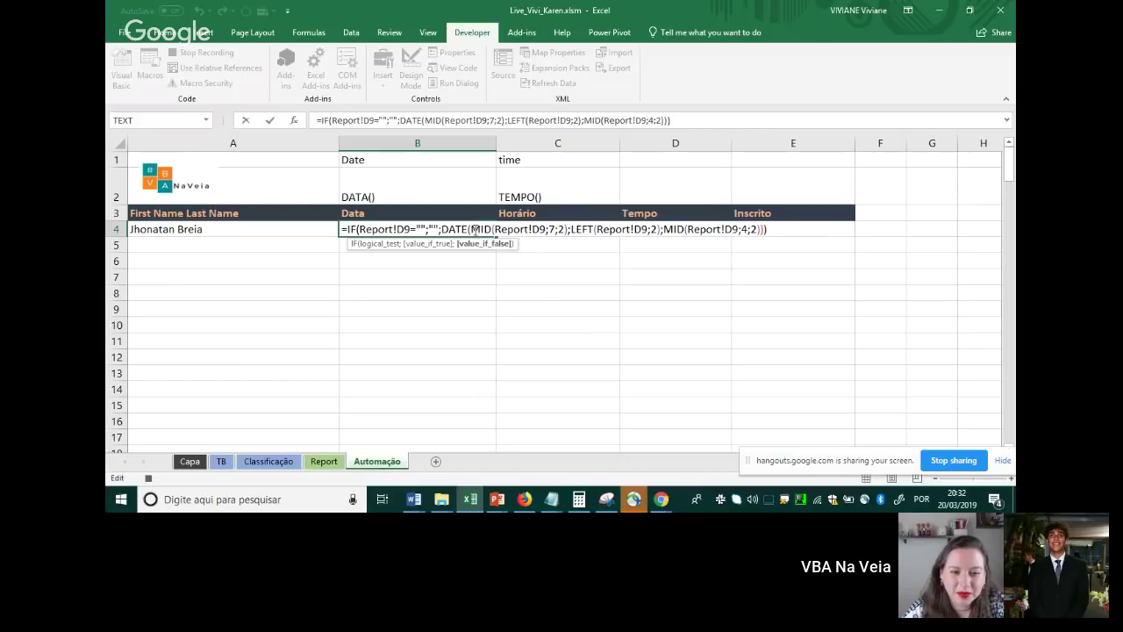
{"action": "left_click_drag", "start_coordinate": [470, 229], "coordinate": [568, 229]}
{"action": "left_click", "coordinate": [569, 229]}
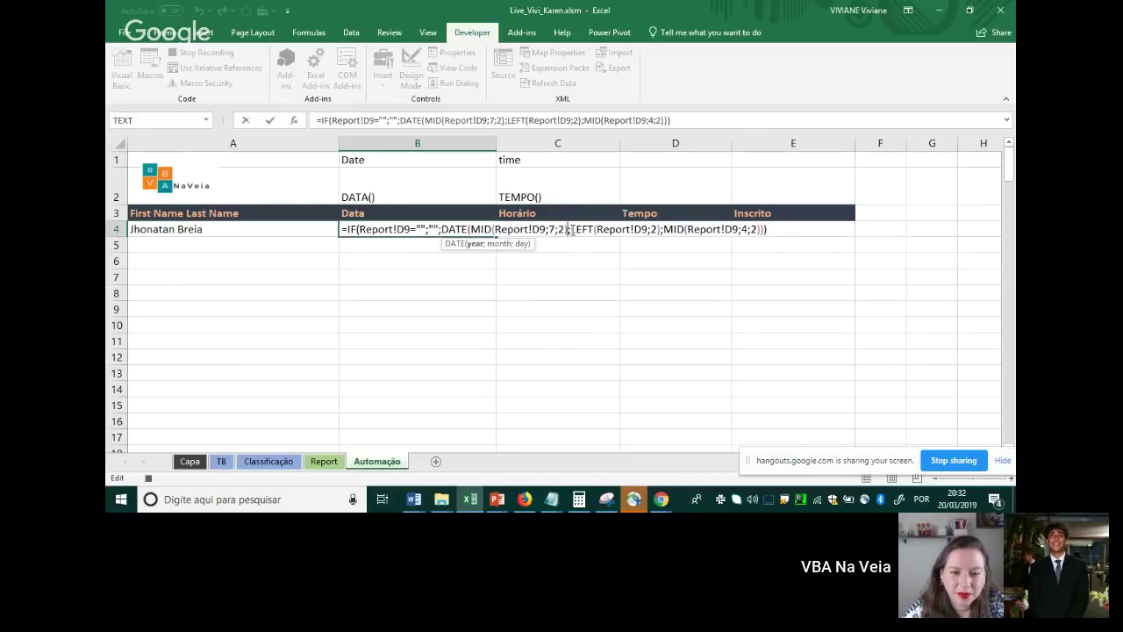
{"action": "type", "text": "+1"}
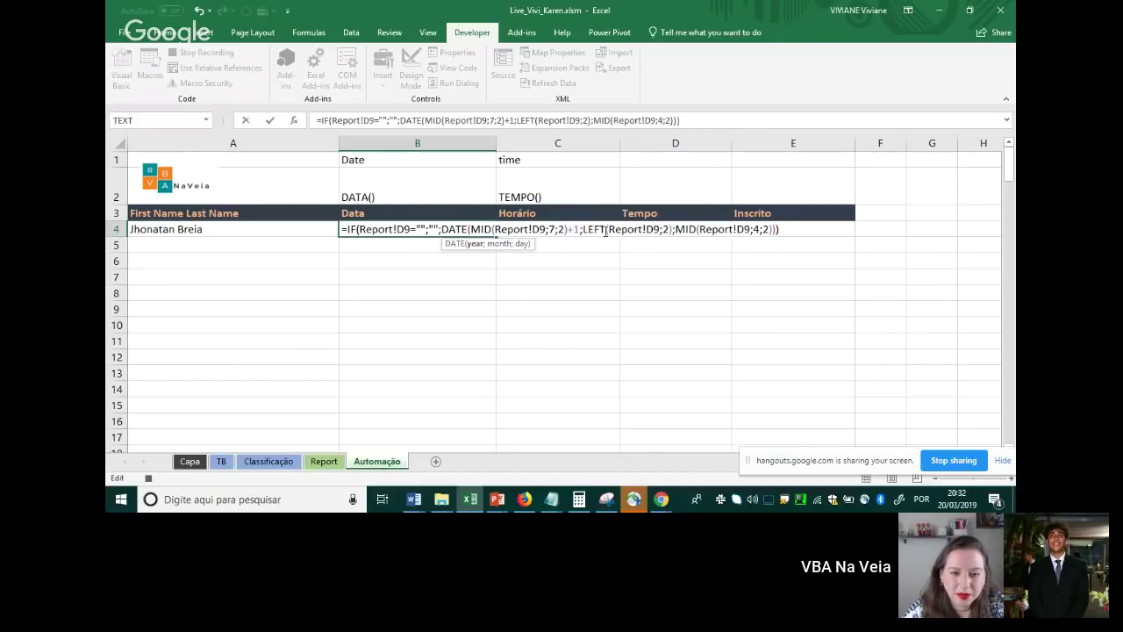
{"action": "type", "text": "00"}
{"action": "key", "text": "Return"}
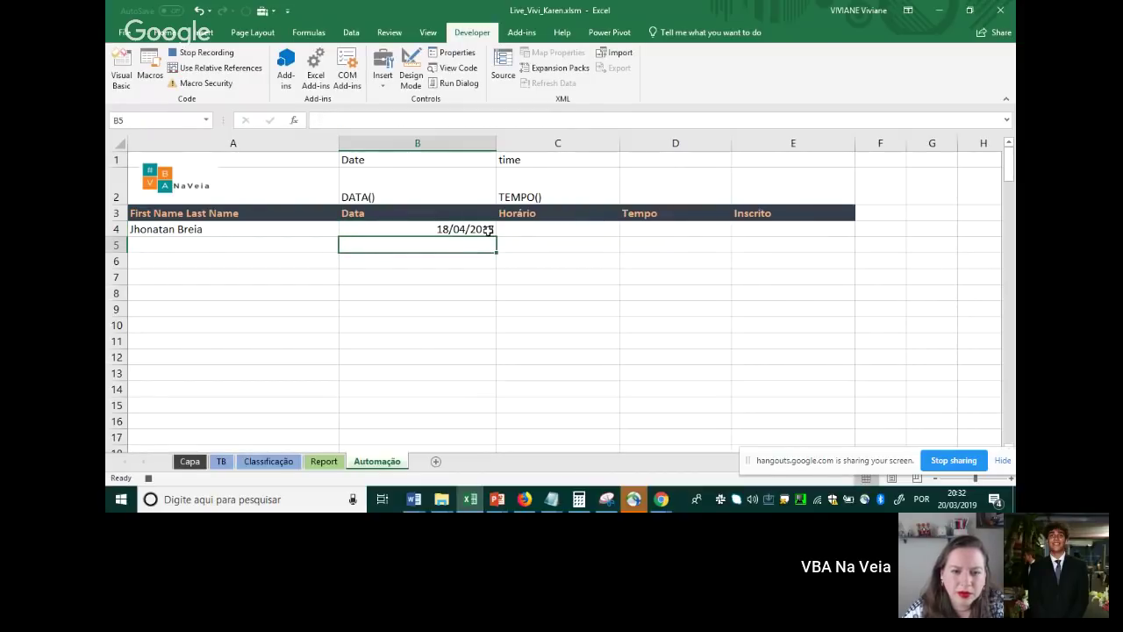
{"action": "left_click", "coordinate": [472, 228]}
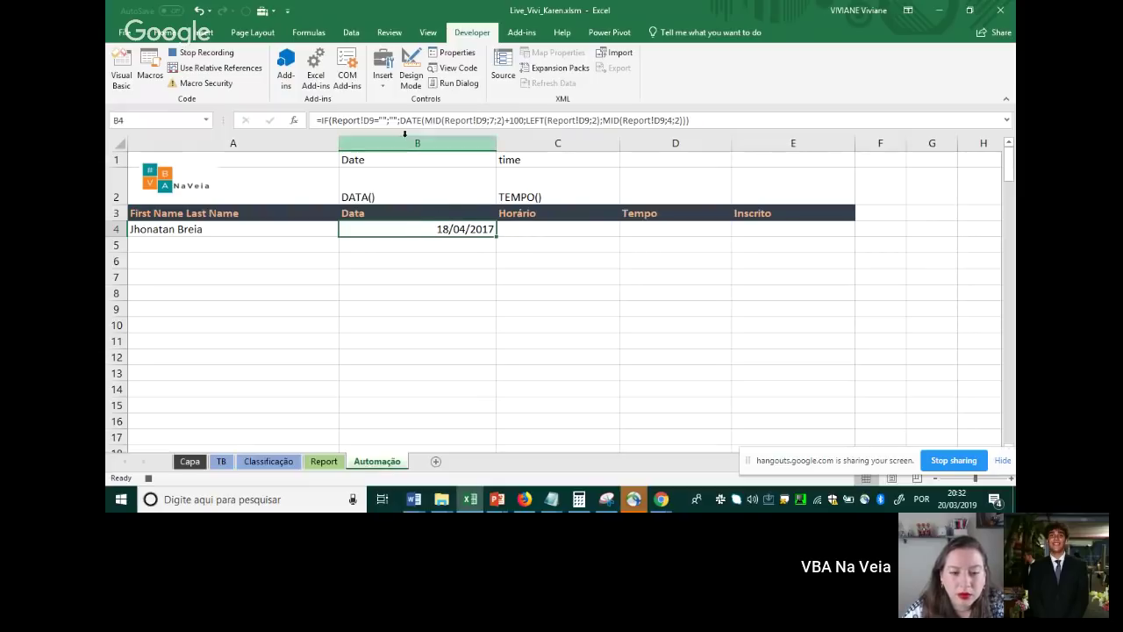
{"action": "left_click_drag", "start_coordinate": [424, 121], "coordinate": [553, 121]}
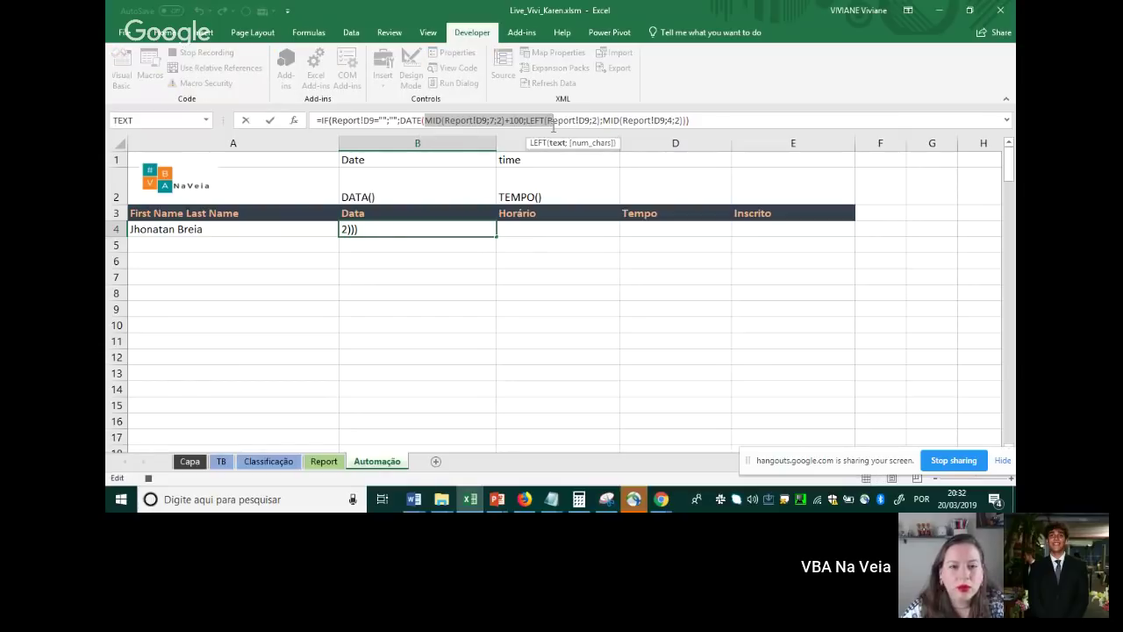
{"action": "key", "text": "Escape"}
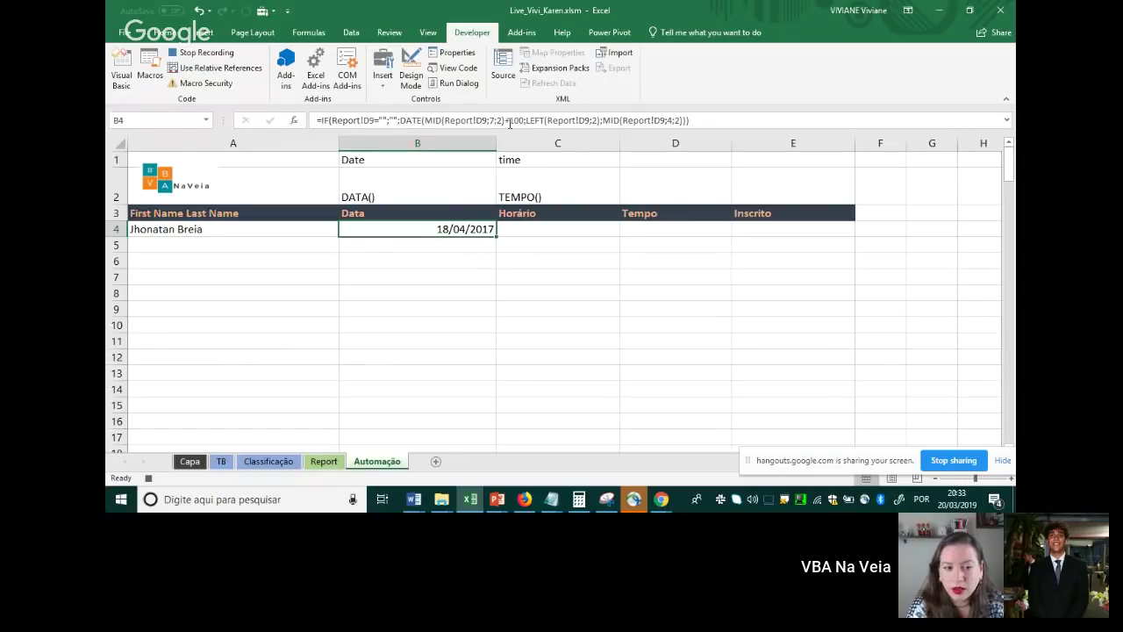
{"action": "left_click", "coordinate": [512, 121]}
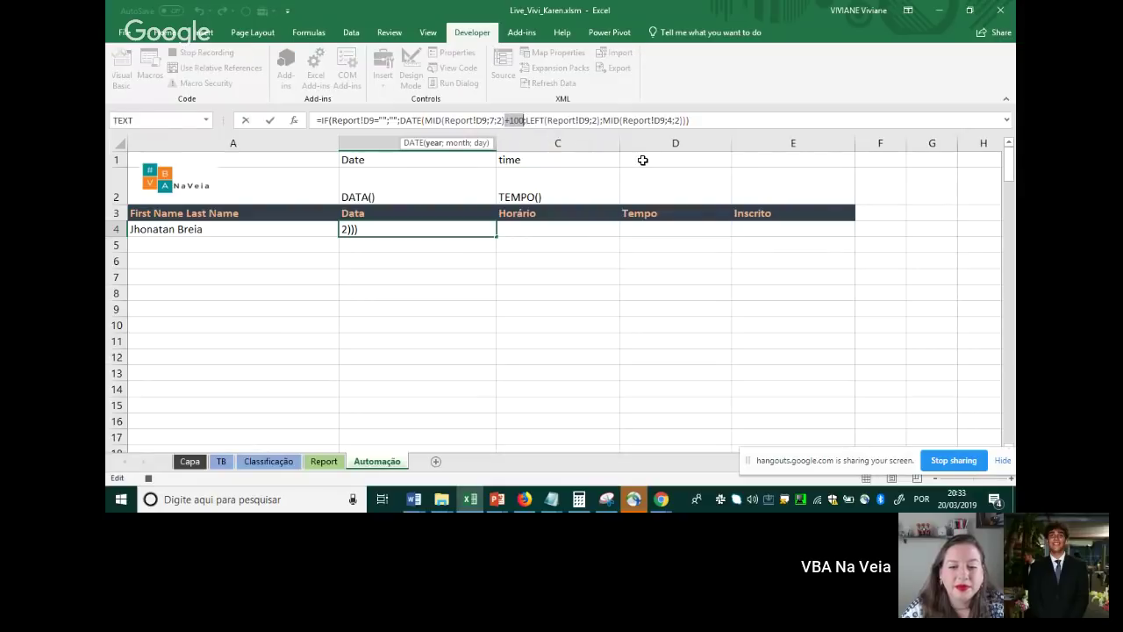
{"action": "key", "text": "BackSpace"}
{"action": "key", "text": "BackSpace"}
{"action": "key", "text": "BackSpace"}
{"action": "key", "text": "Return"}
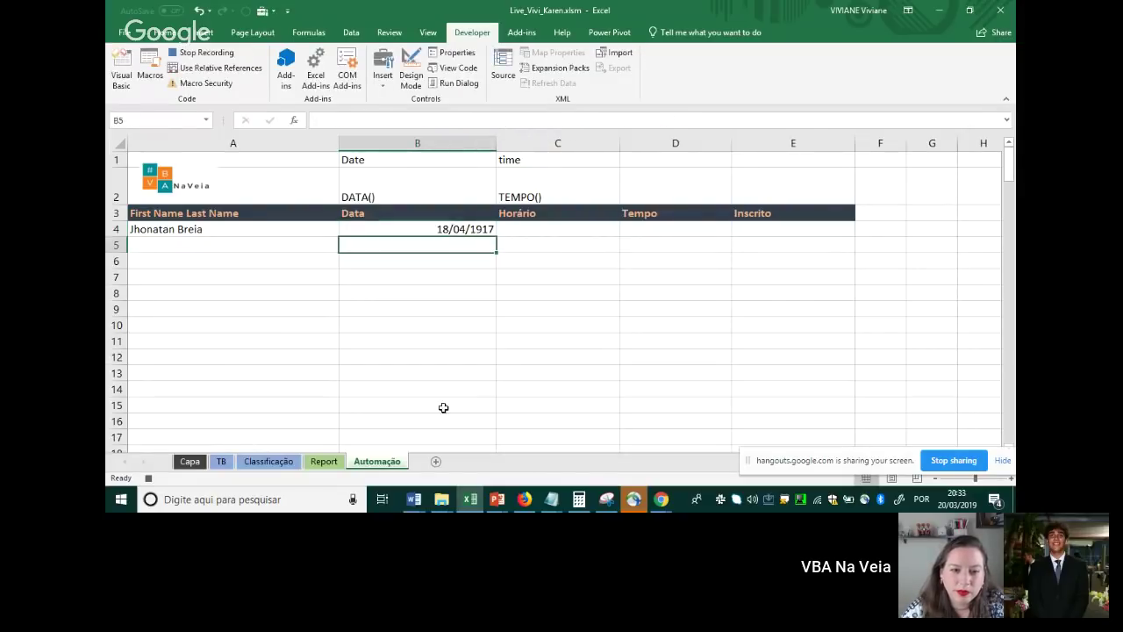
Compare the date formula in Automação cell B4 with the source data on the Report sheet
{"action": "left_click", "coordinate": [324, 461]}
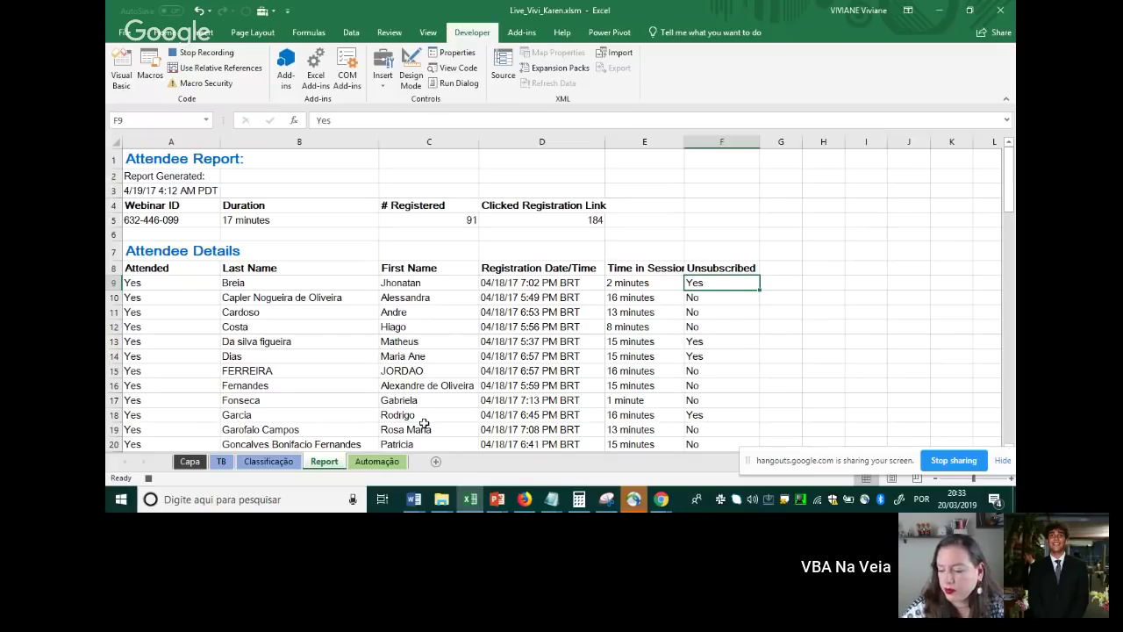
{"action": "left_click", "coordinate": [384, 463]}
{"action": "left_click", "coordinate": [447, 229]}
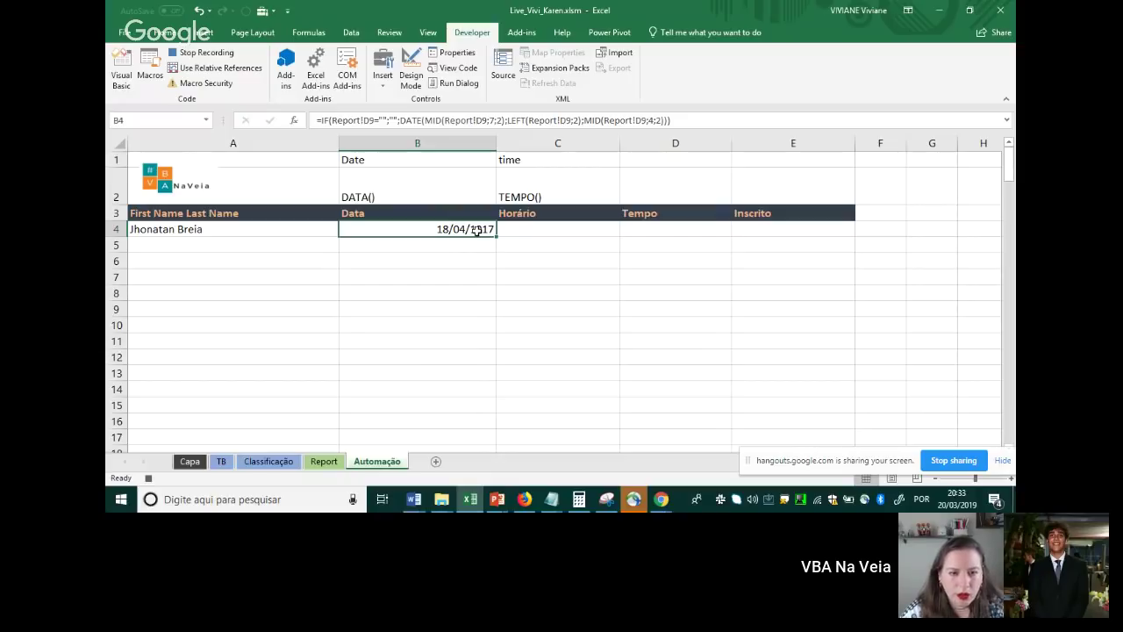
{"action": "left_click", "coordinate": [339, 461]}
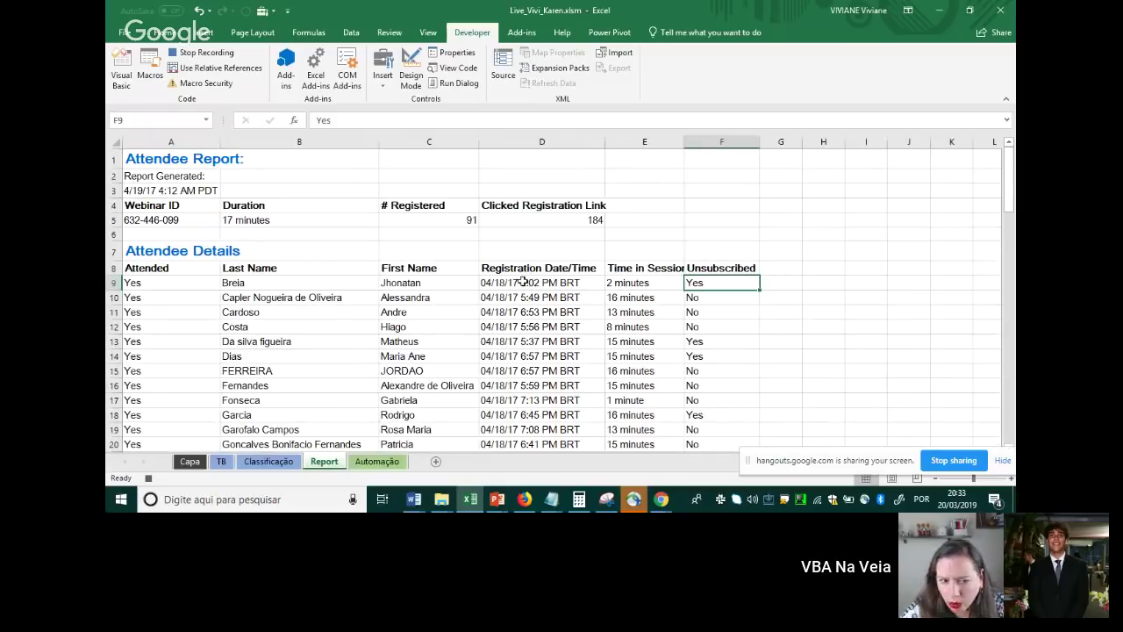
{"action": "left_click", "coordinate": [377, 460]}
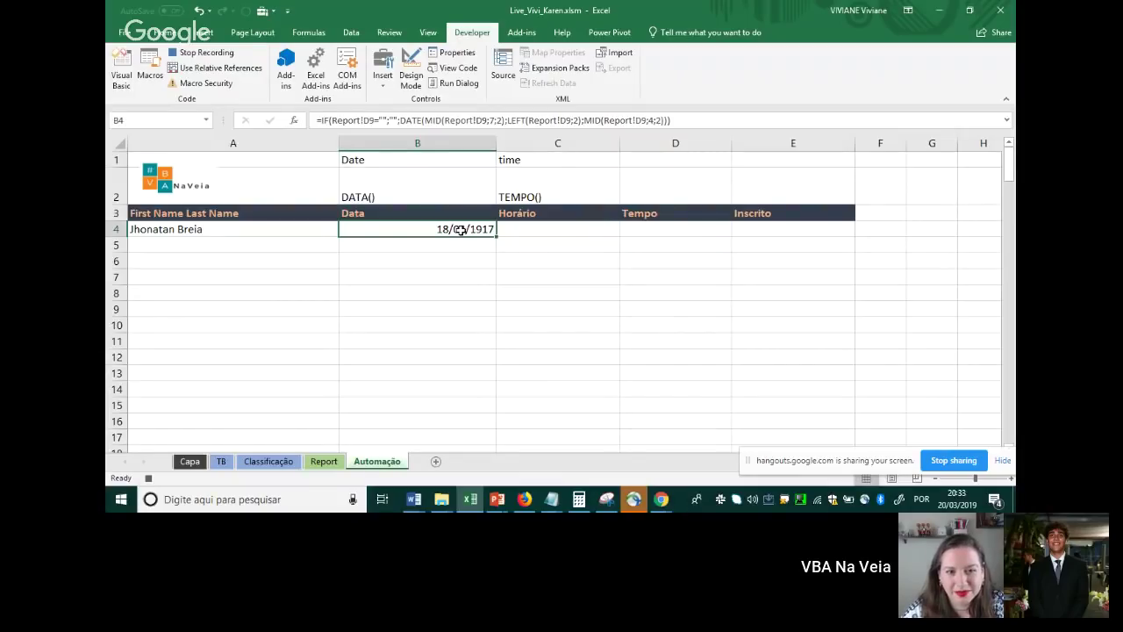
Add +100 after MID(Report!D9;7;2) in B4 so the date reads 18/04/2017
{"action": "double_click", "coordinate": [460, 229]}
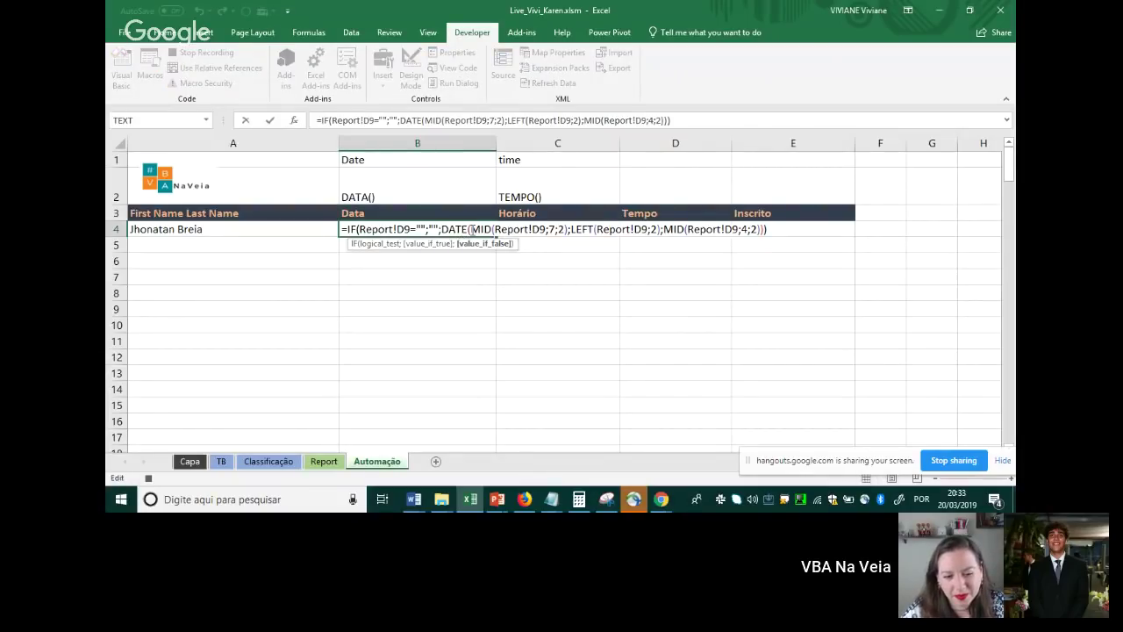
{"action": "left_click", "coordinate": [570, 229]}
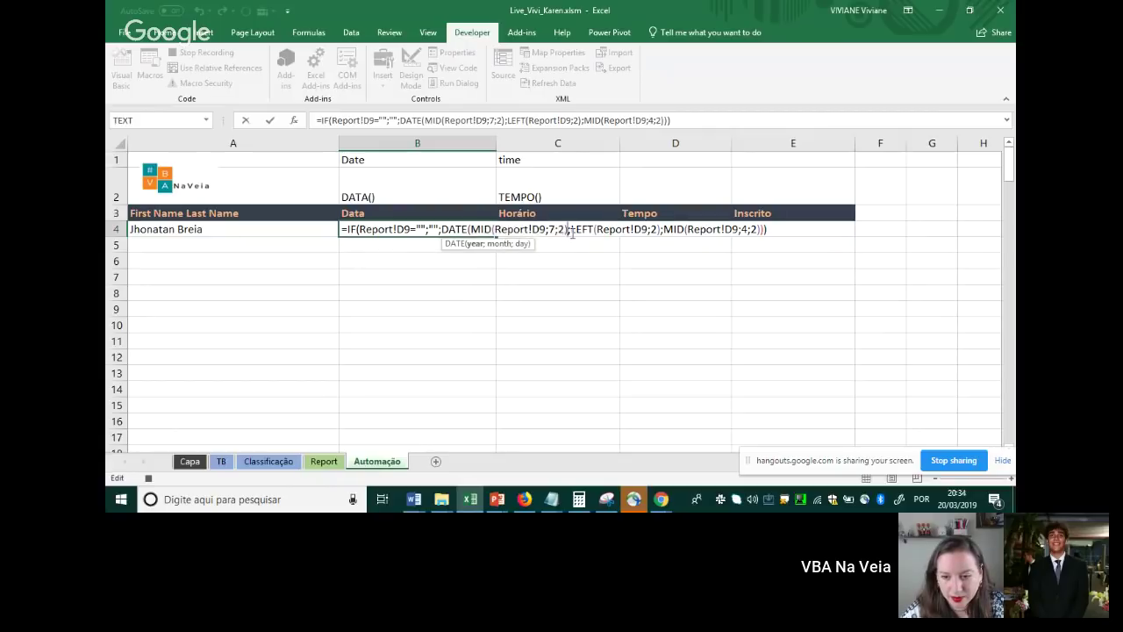
{"action": "type", "text": "+1"}
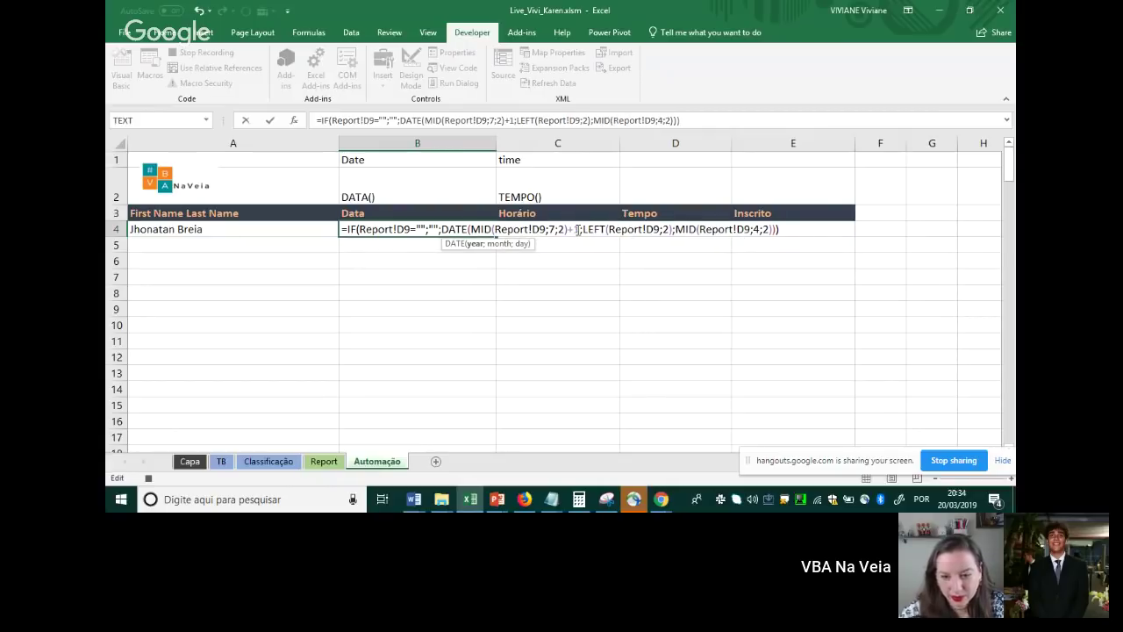
{"action": "type", "text": "00"}
{"action": "key", "text": "Return"}
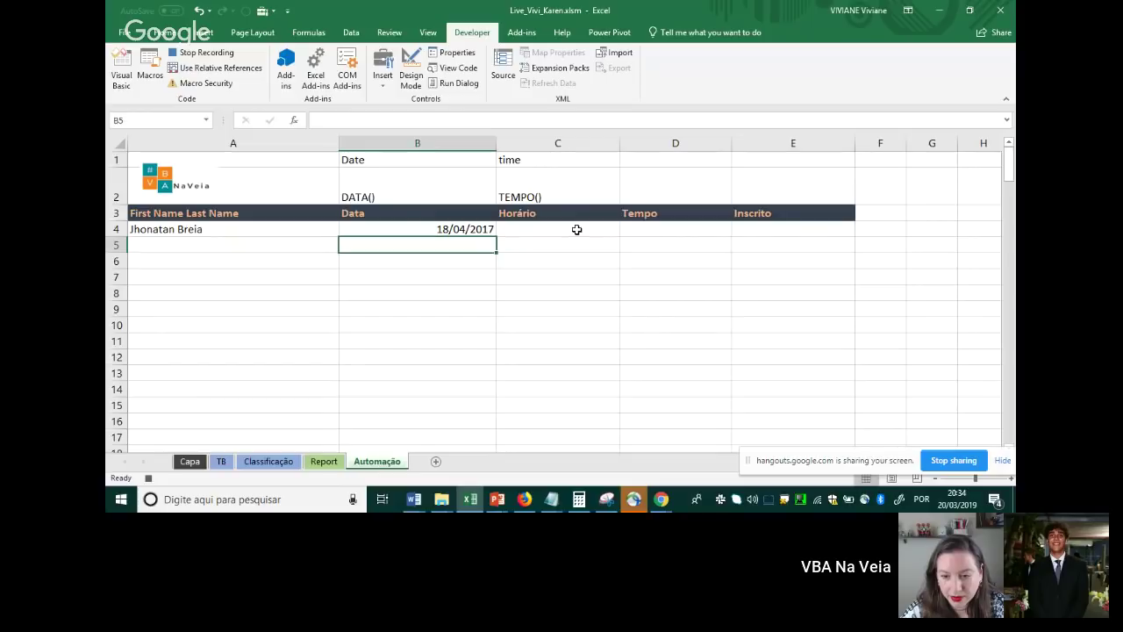
Start an =if( formula in Horário cell C4, discarding the initial =time( attempt
{"action": "left_click", "coordinate": [569, 232]}
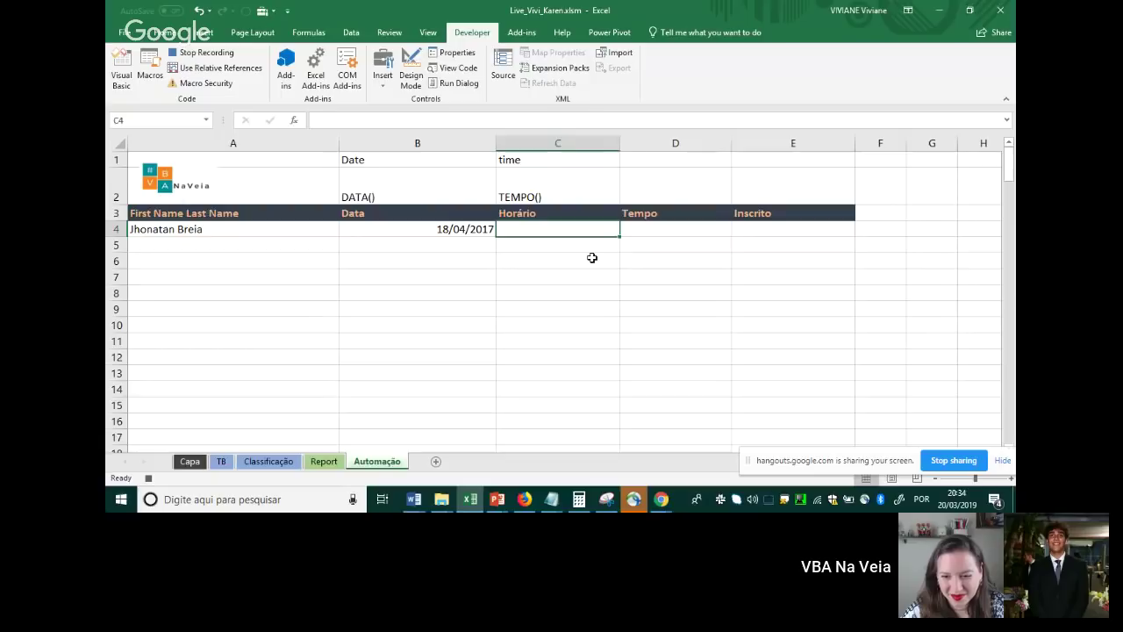
{"action": "type", "text": "=time"}
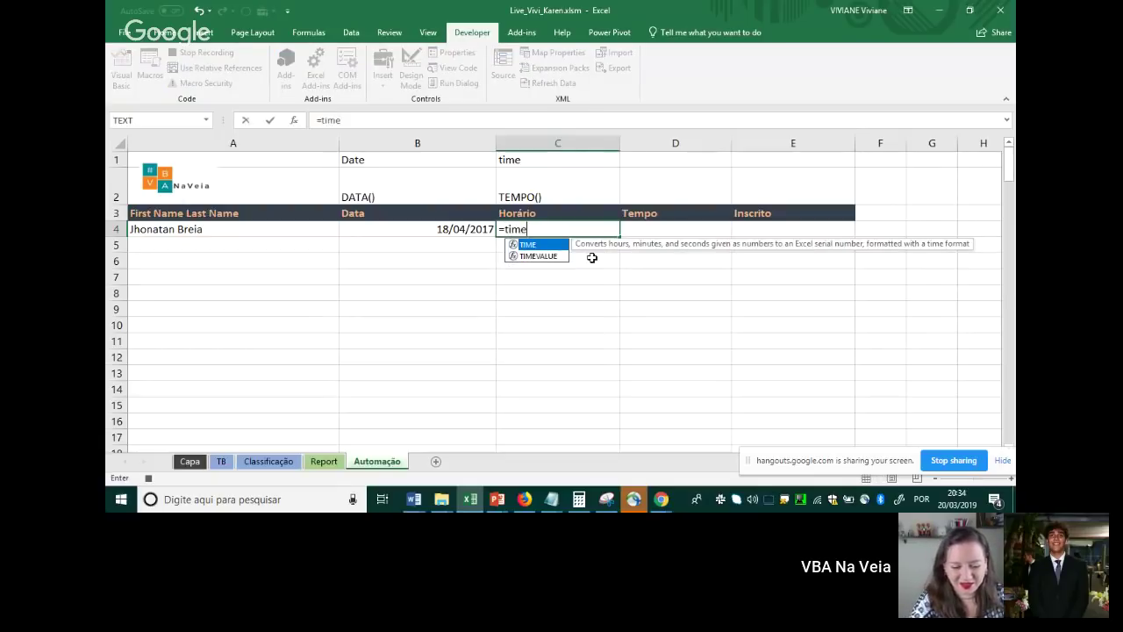
{"action": "type", "text": "("}
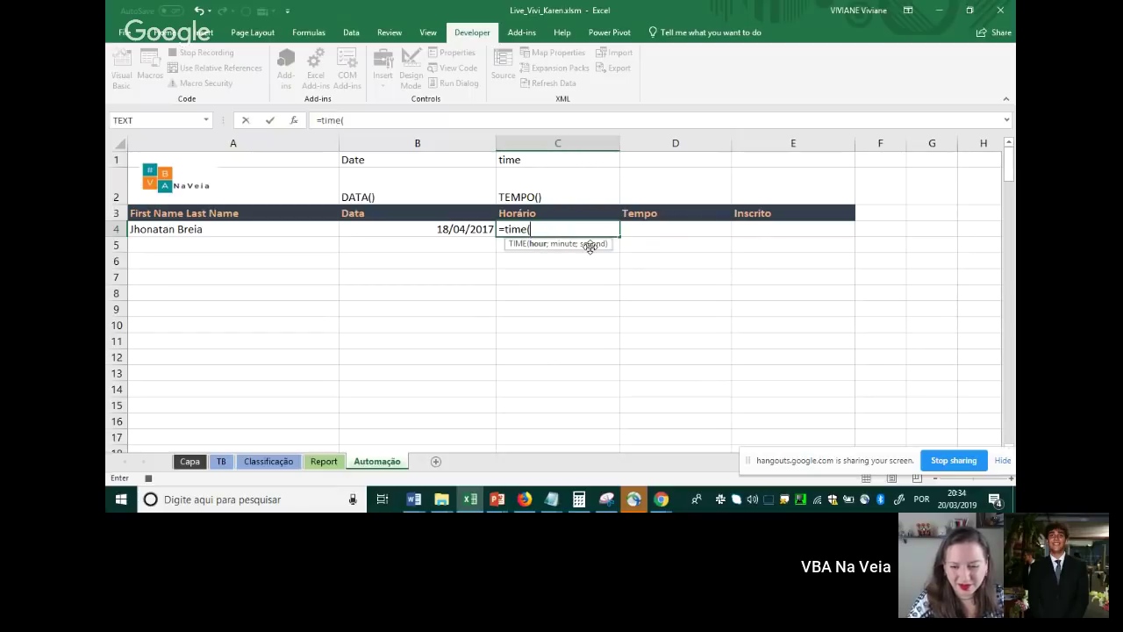
{"action": "key", "text": "BackSpace"}
{"action": "key", "text": "BackSpace"}
{"action": "key", "text": "BackSpace"}
{"action": "key", "text": "BackSpace"}
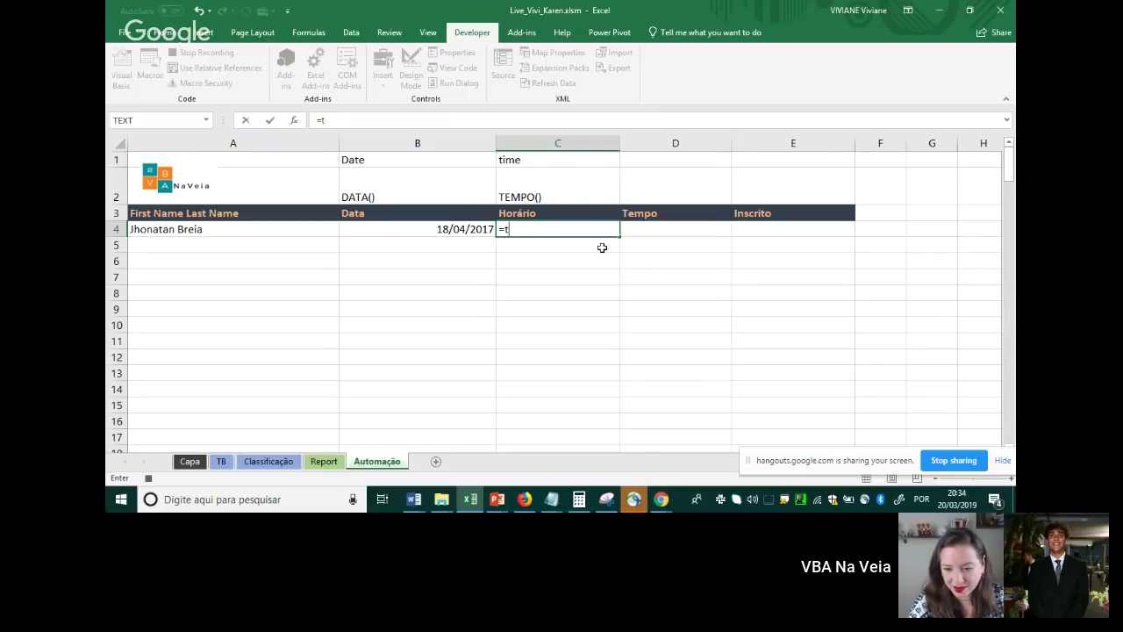
{"action": "type", "text": "if"}
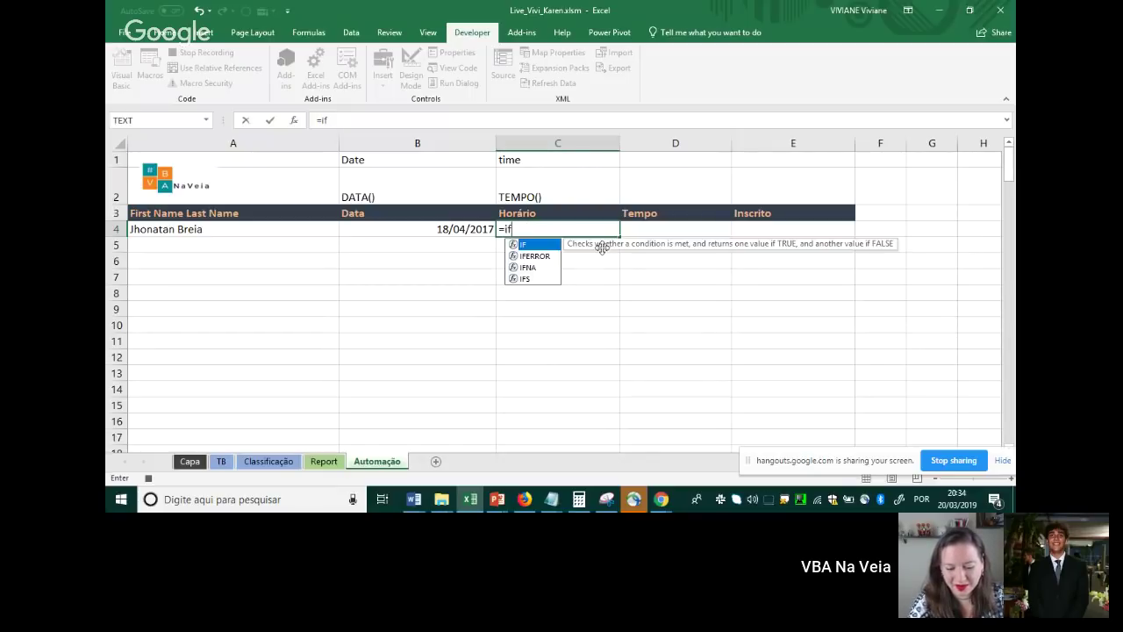
{"action": "type", "text": "("}
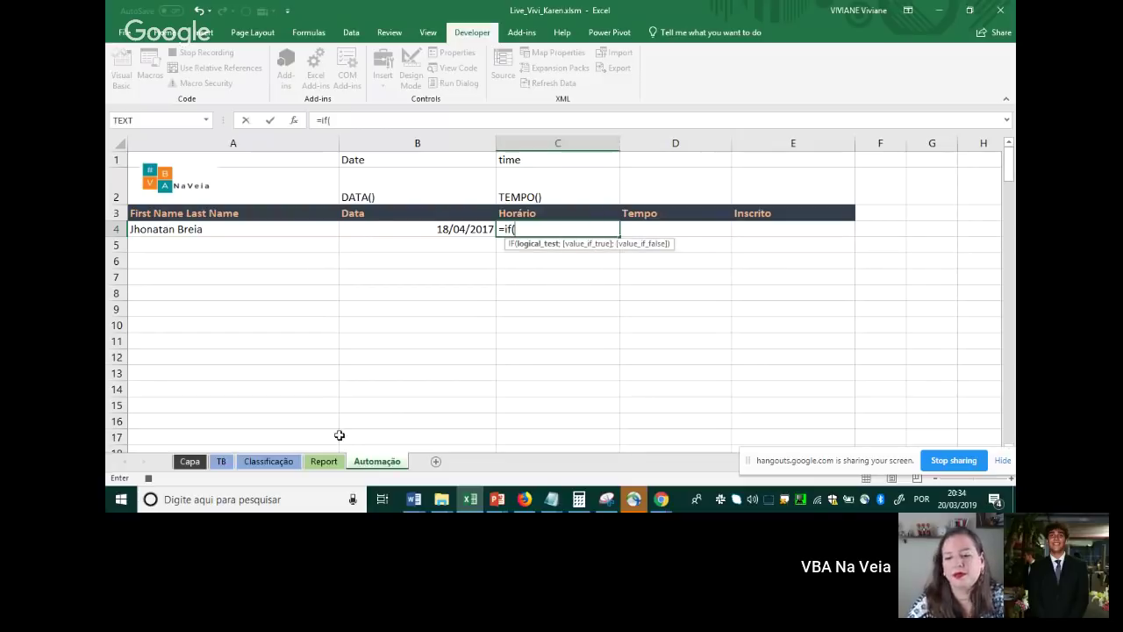
Make C4 return "" when Report!D9 is blank, else TIME with MID(Report!D9;10;1) as hour
{"action": "left_click", "coordinate": [336, 462]}
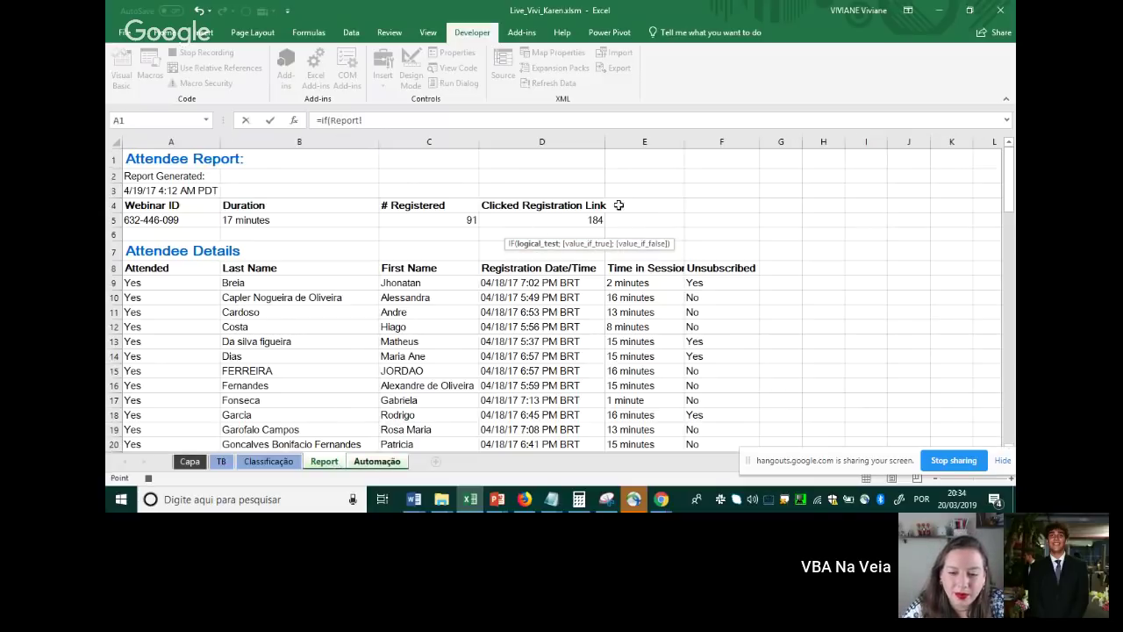
{"action": "left_click", "coordinate": [541, 283]}
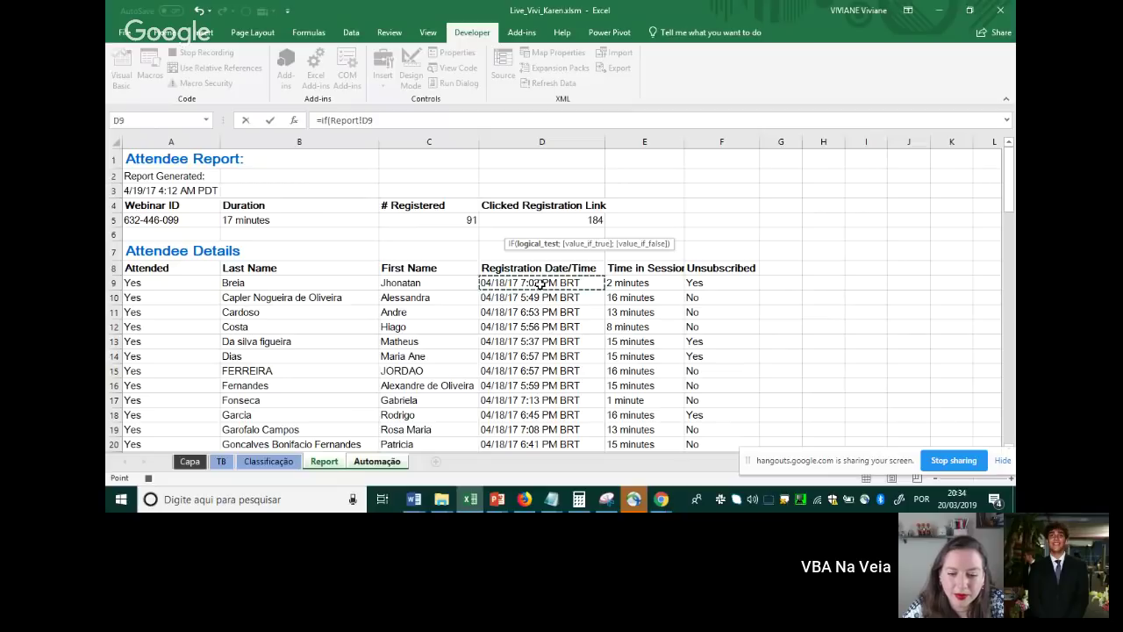
{"action": "type", "text": "=\""}
{"action": "type", "text": ";"}
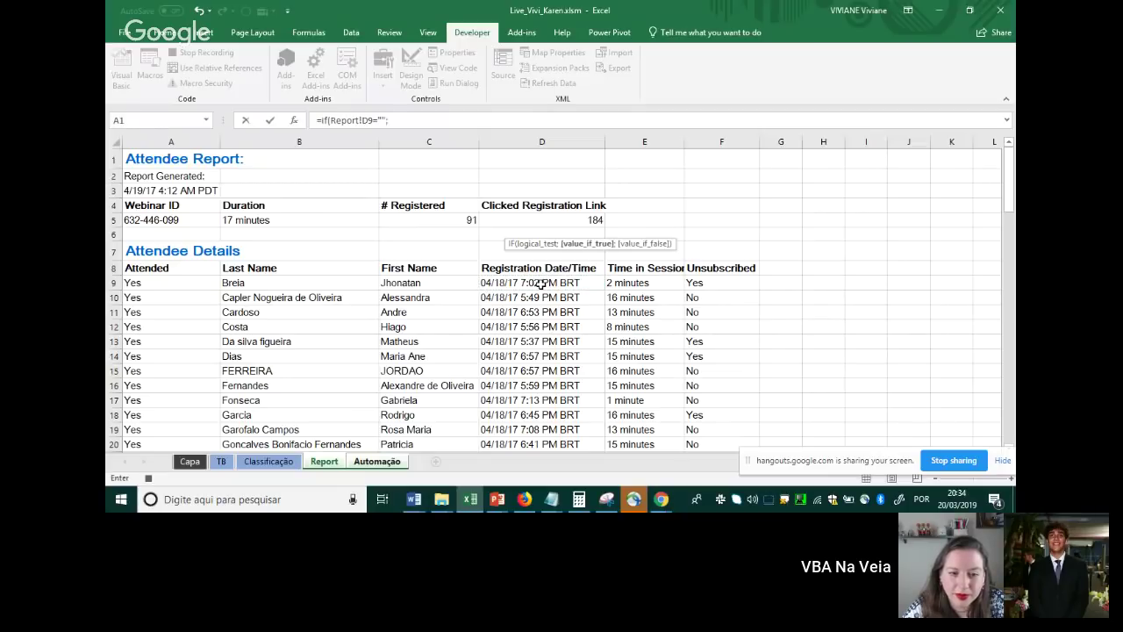
{"action": "type", "text": "\"\";"}
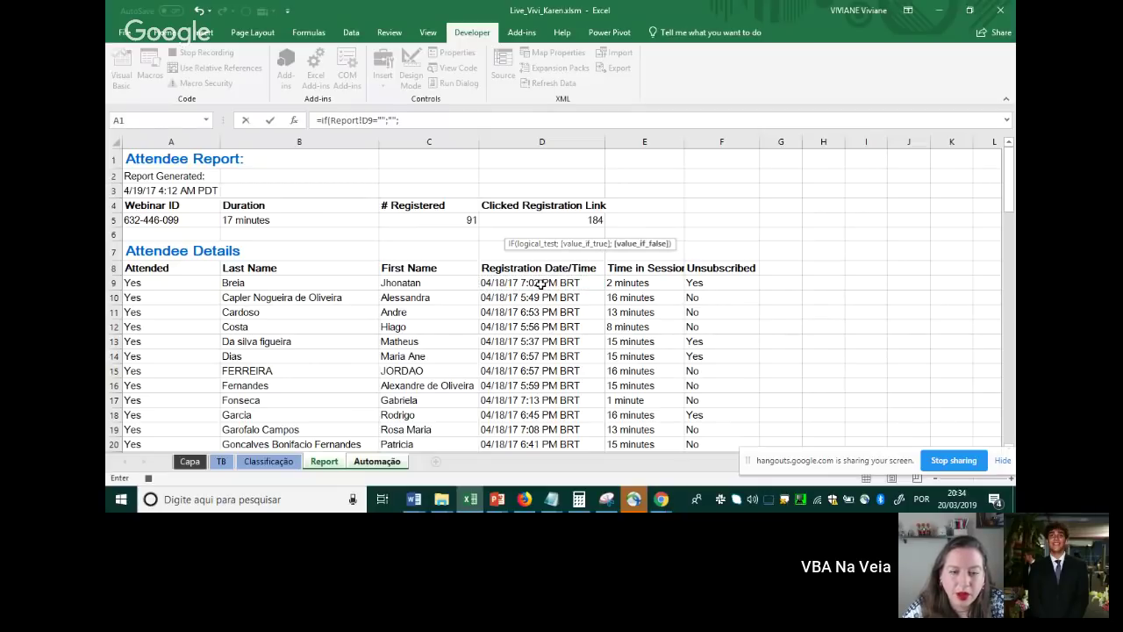
{"action": "type", "text": "time"}
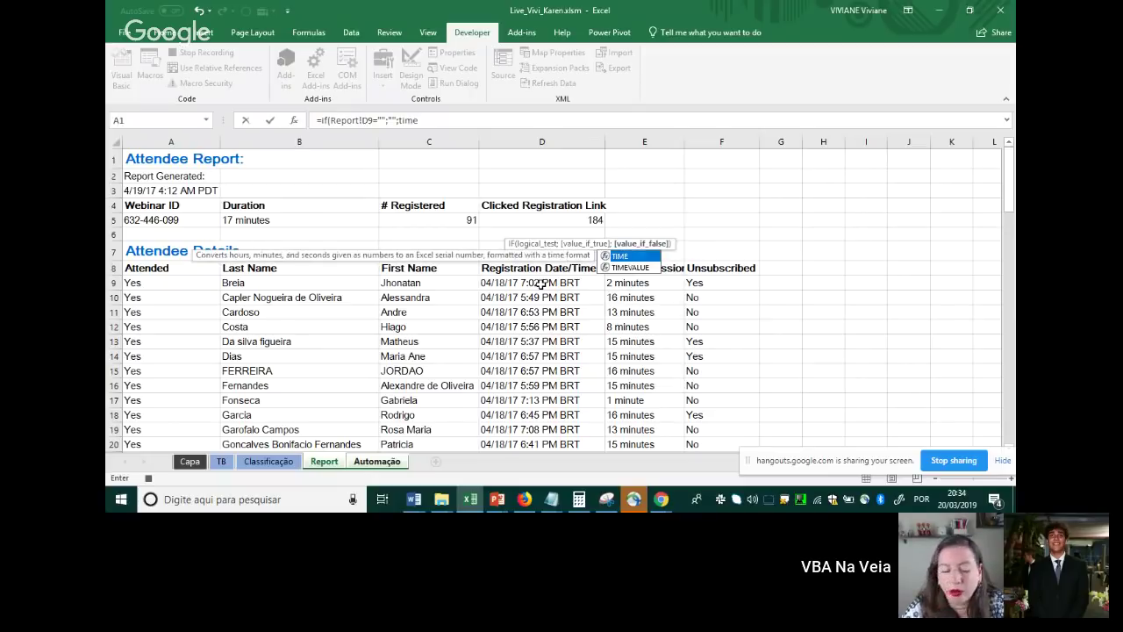
{"action": "type", "text": "("}
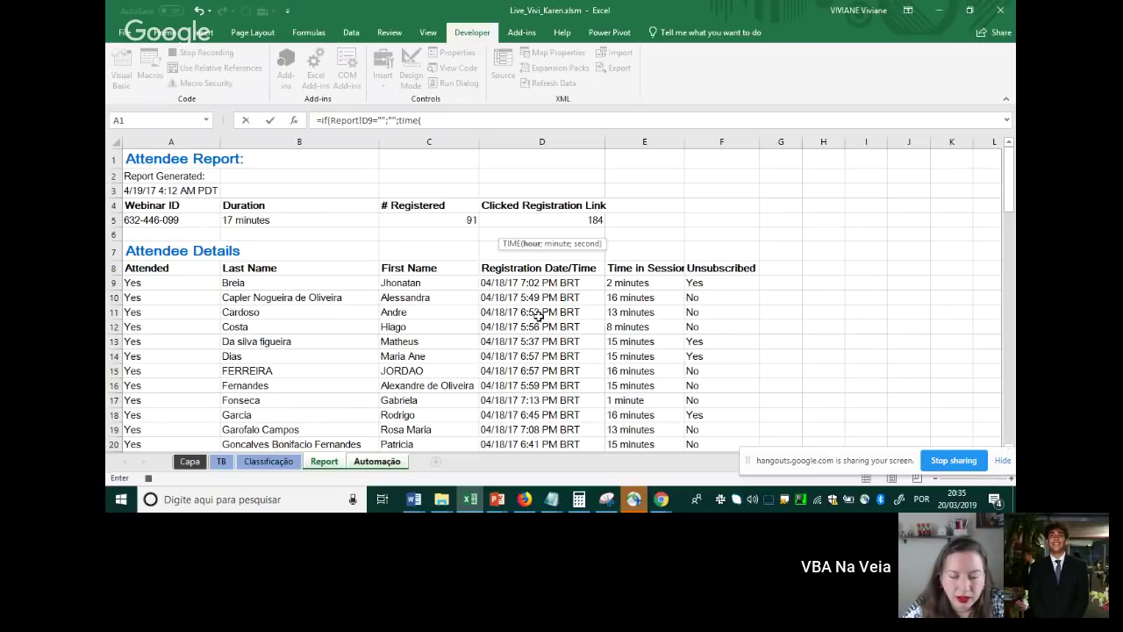
{"action": "left_click", "coordinate": [447, 120]}
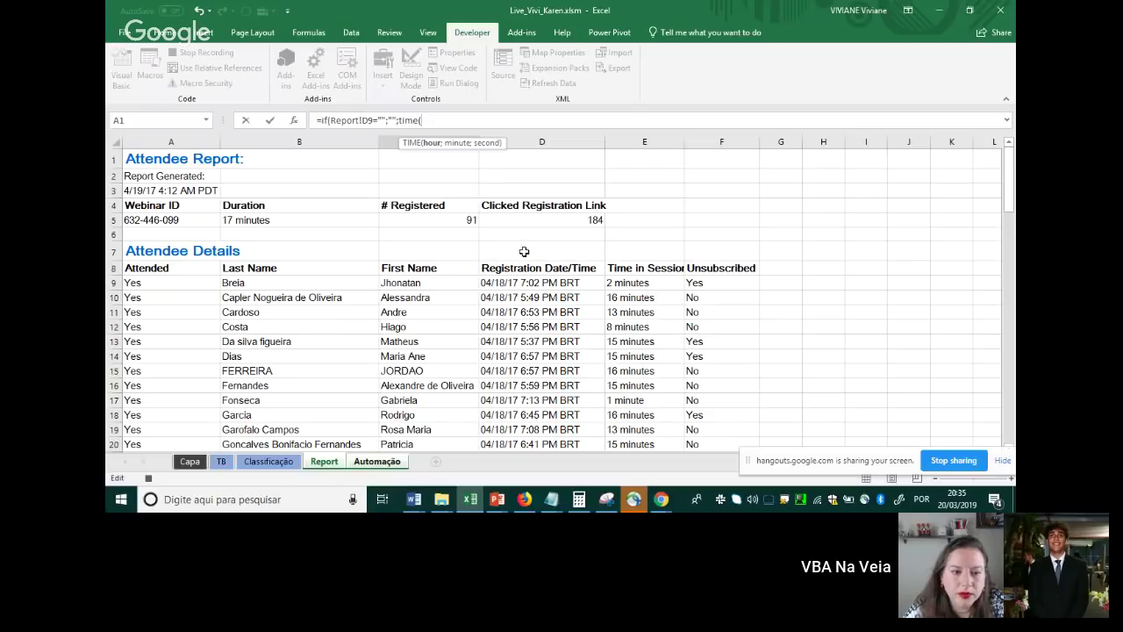
{"action": "type", "text": "mid("}
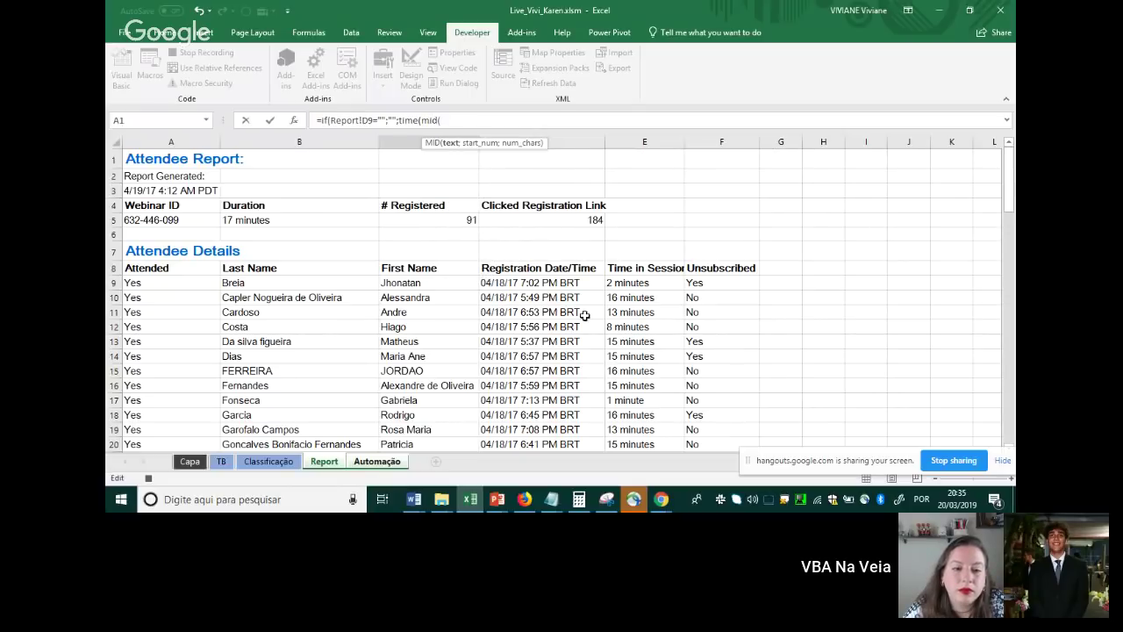
{"action": "left_click", "coordinate": [524, 282]}
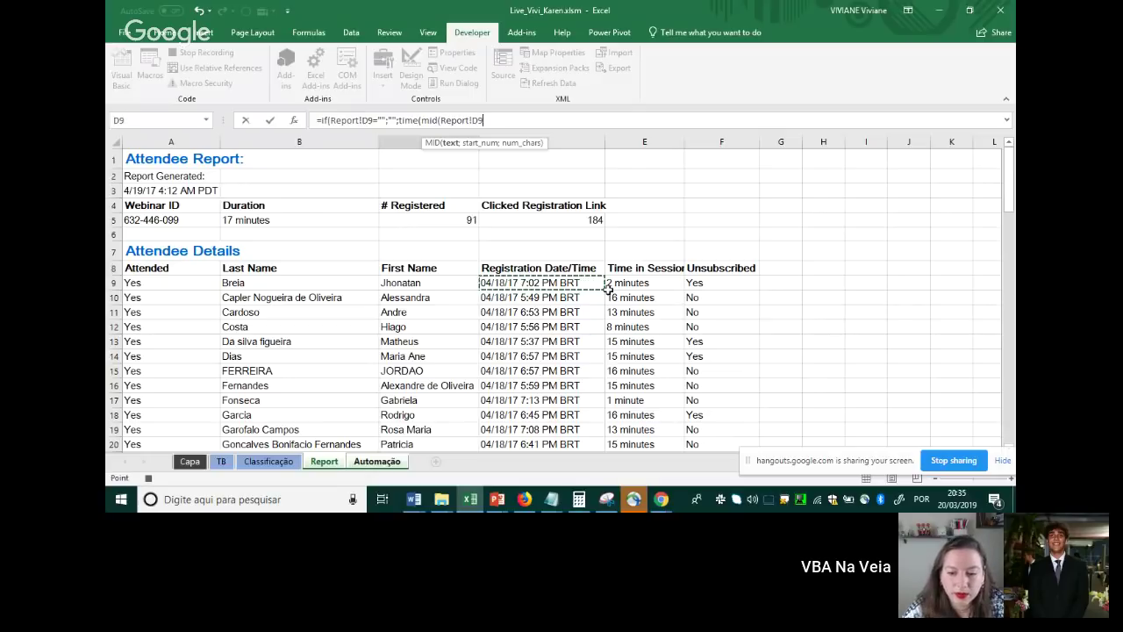
{"action": "type", "text": ";"}
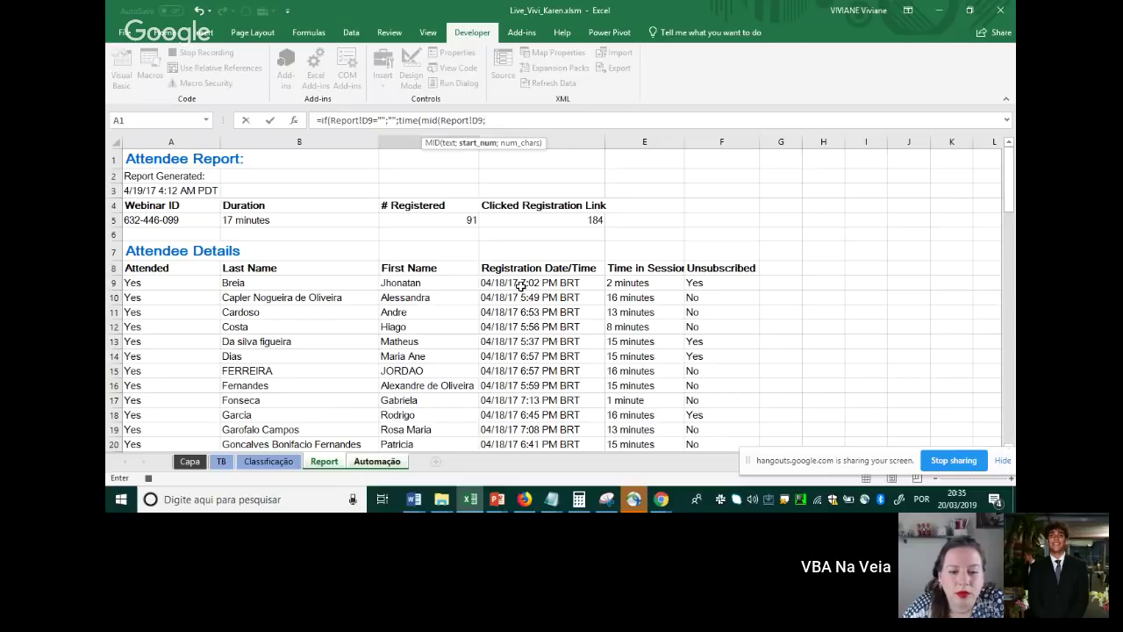
{"action": "type", "text": "1"}
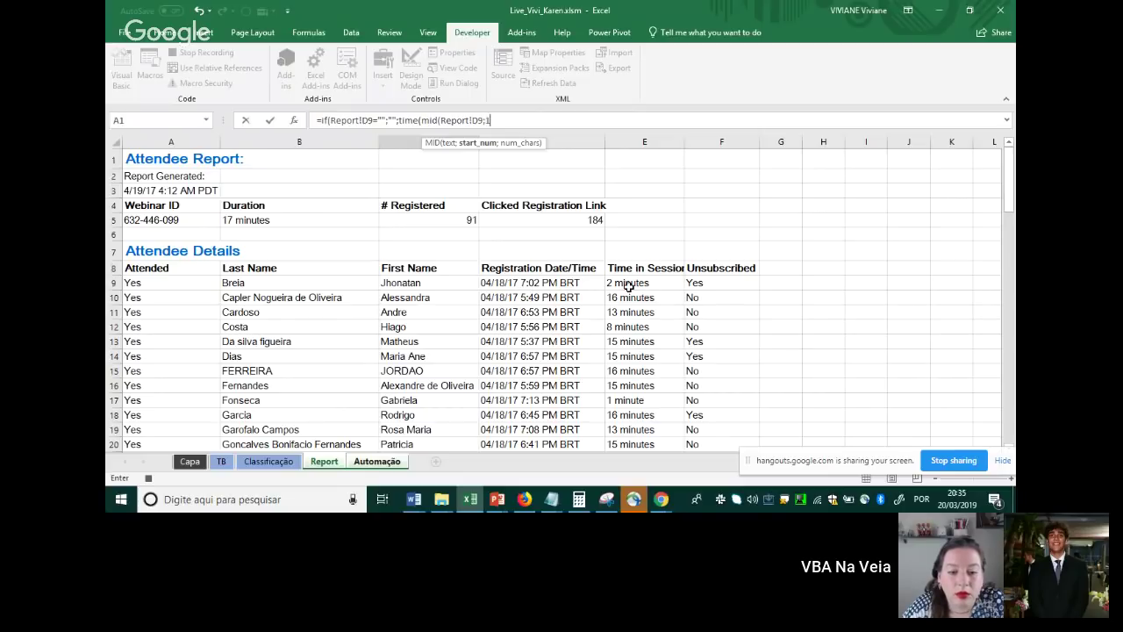
{"action": "type", "text": "0;"}
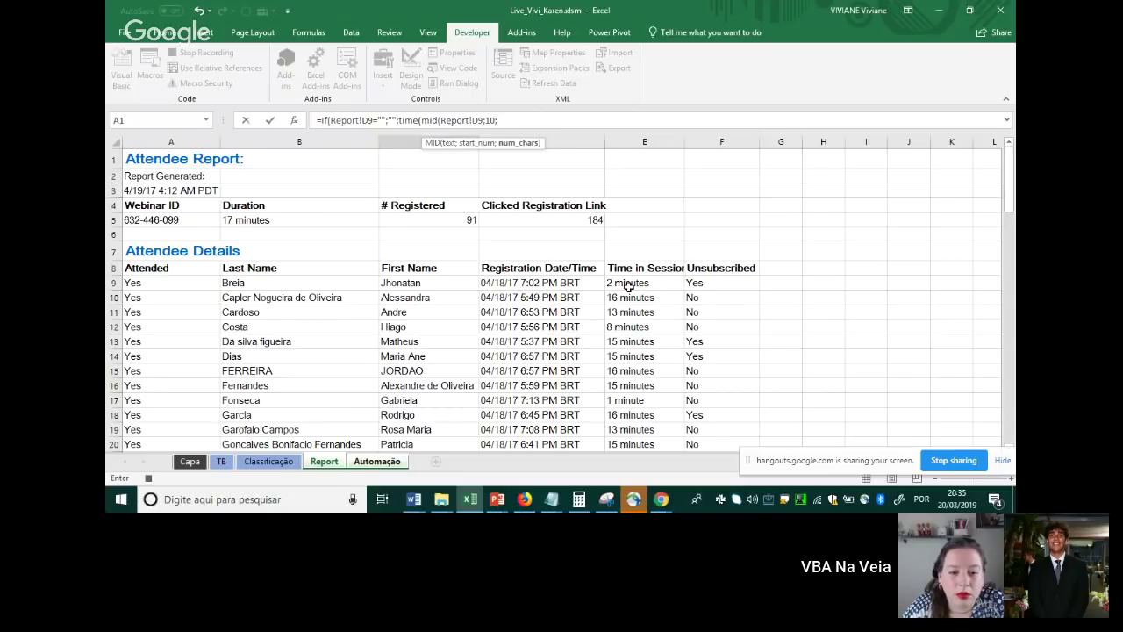
{"action": "type", "text": "1)"}
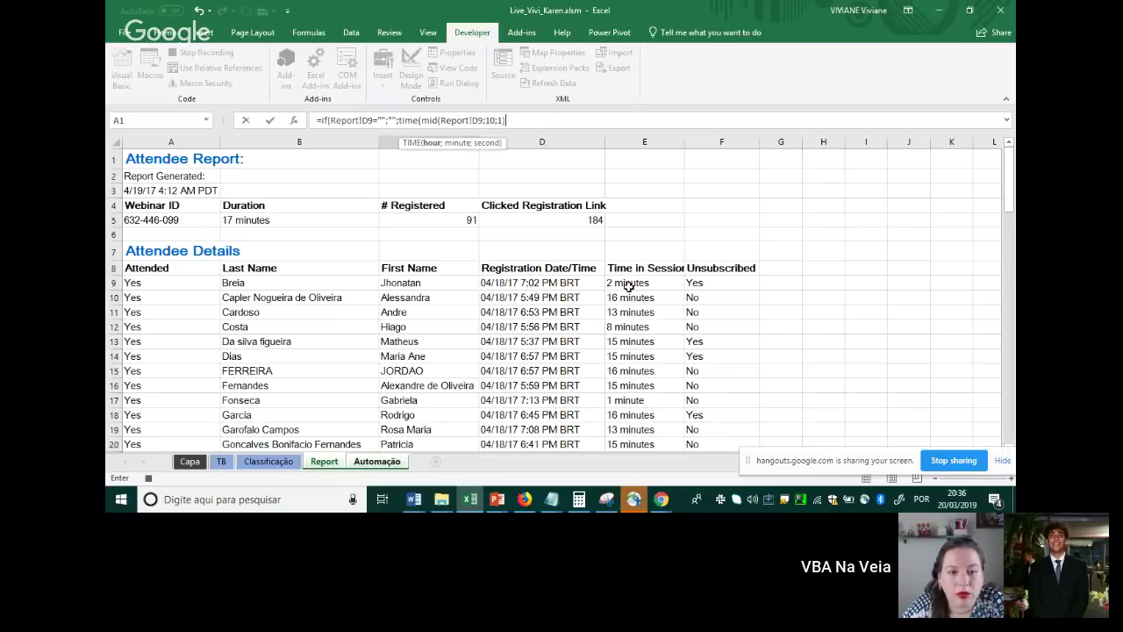
{"action": "type", "text": ";"}
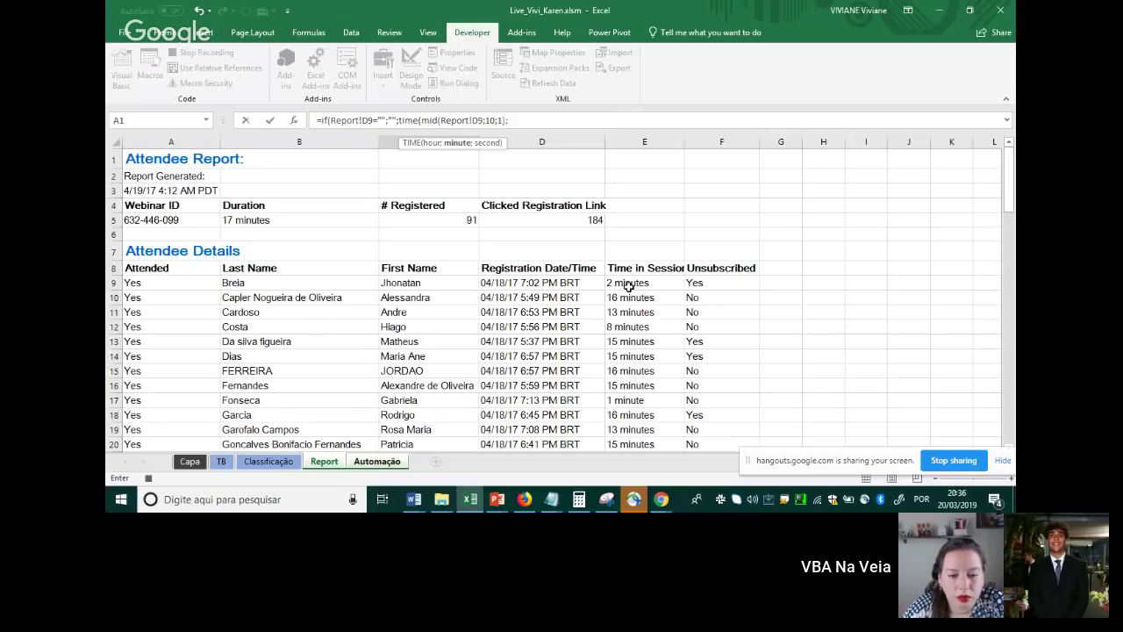
{"action": "type", "text": "mid("}
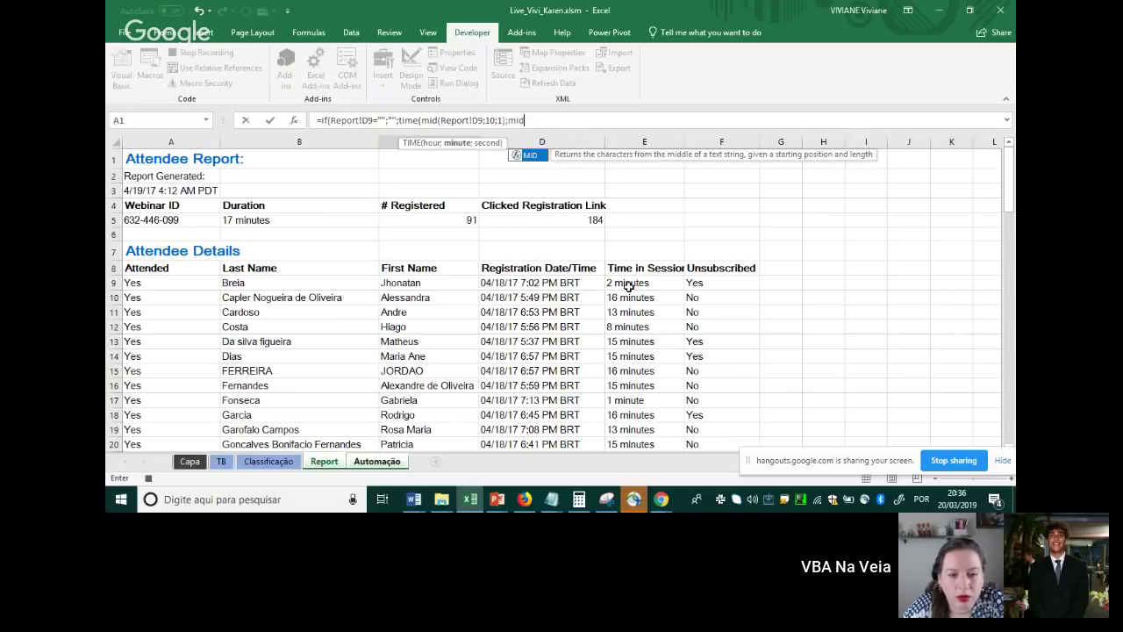
Add MID(Report!D9;12;2) as the minutes and 0 as the seconds of the TIME function
{"action": "left_click", "coordinate": [530, 281]}
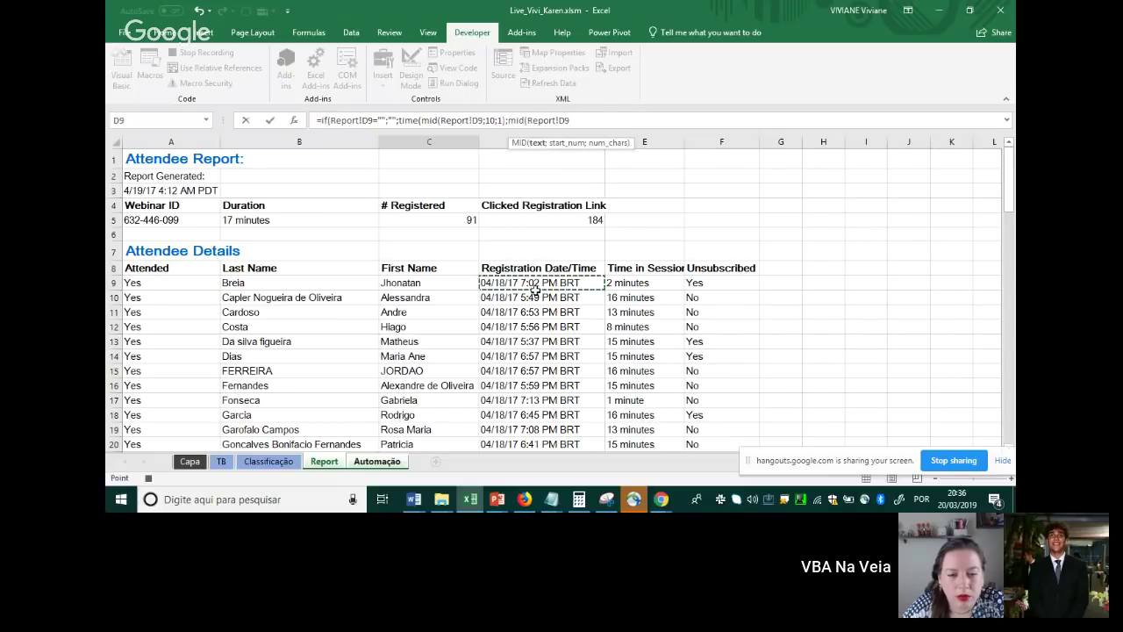
{"action": "type", "text": ";12;2"}
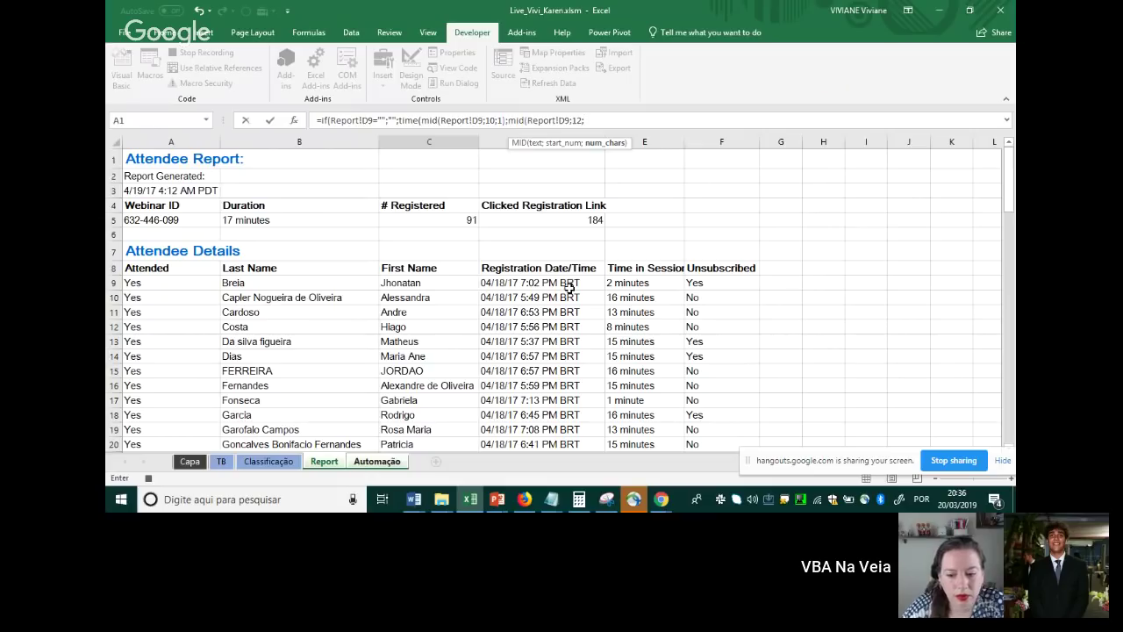
{"action": "key", "text": "Right"}
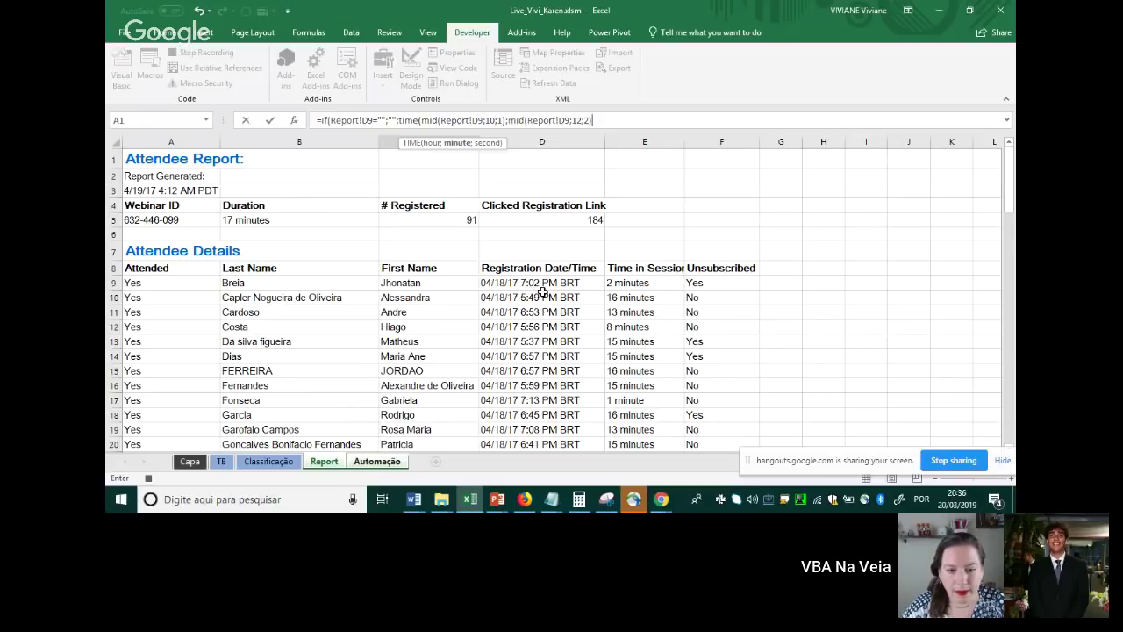
{"action": "type", "text": ";"}
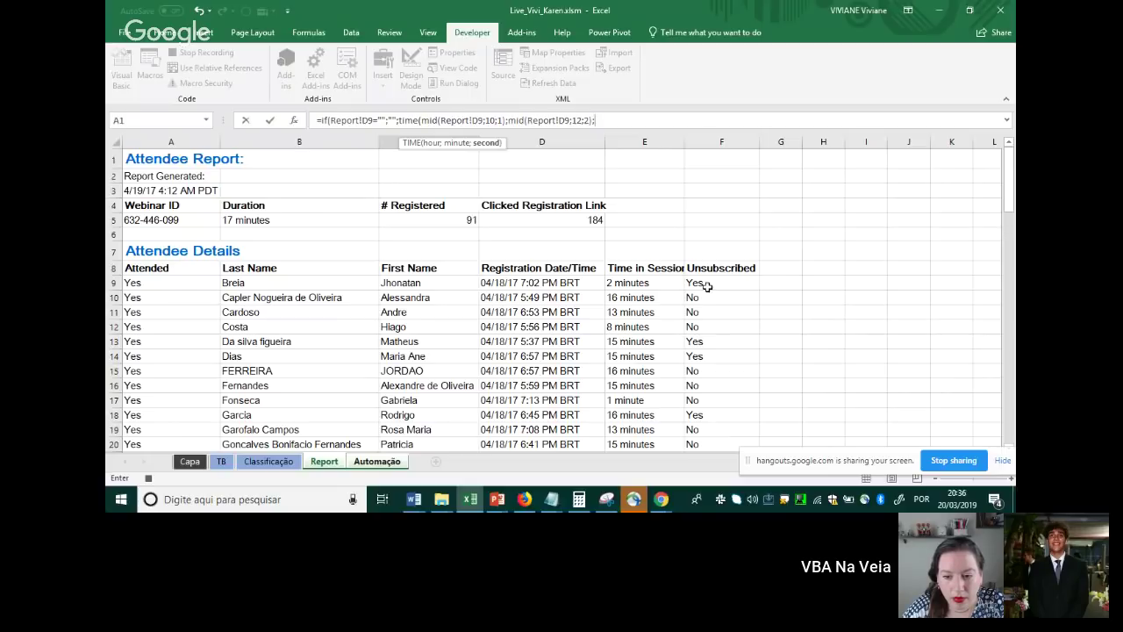
{"action": "type", "text": ")"}
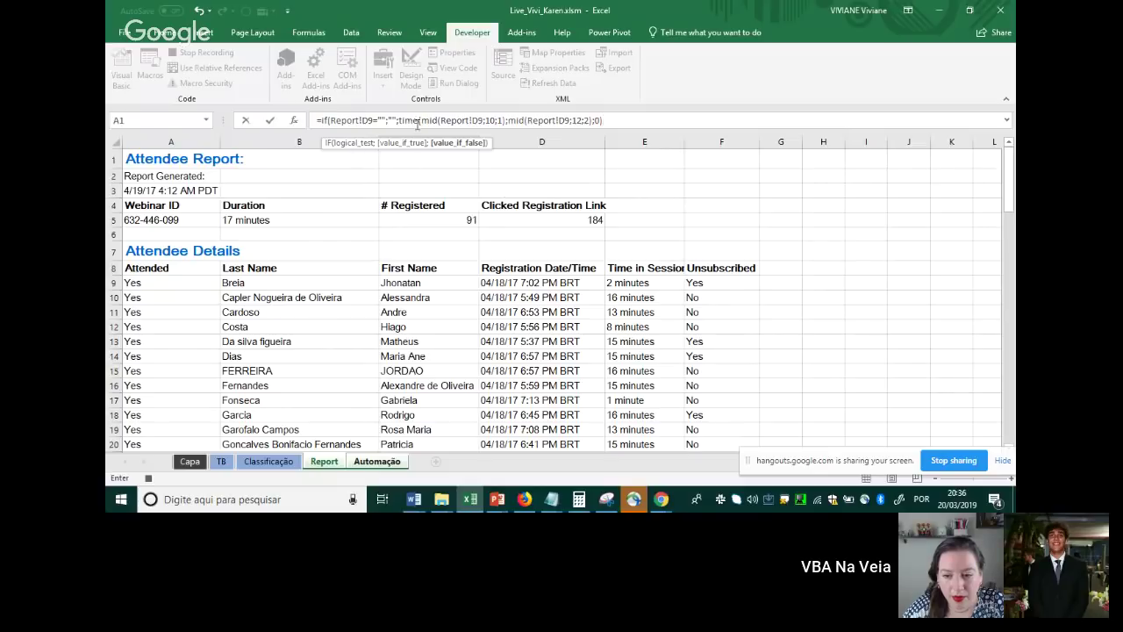
Add the missing ;0 and closing parentheses, then confirm so C4 shows 07:02:00
{"action": "left_click_drag", "start_coordinate": [421, 120], "coordinate": [571, 120]}
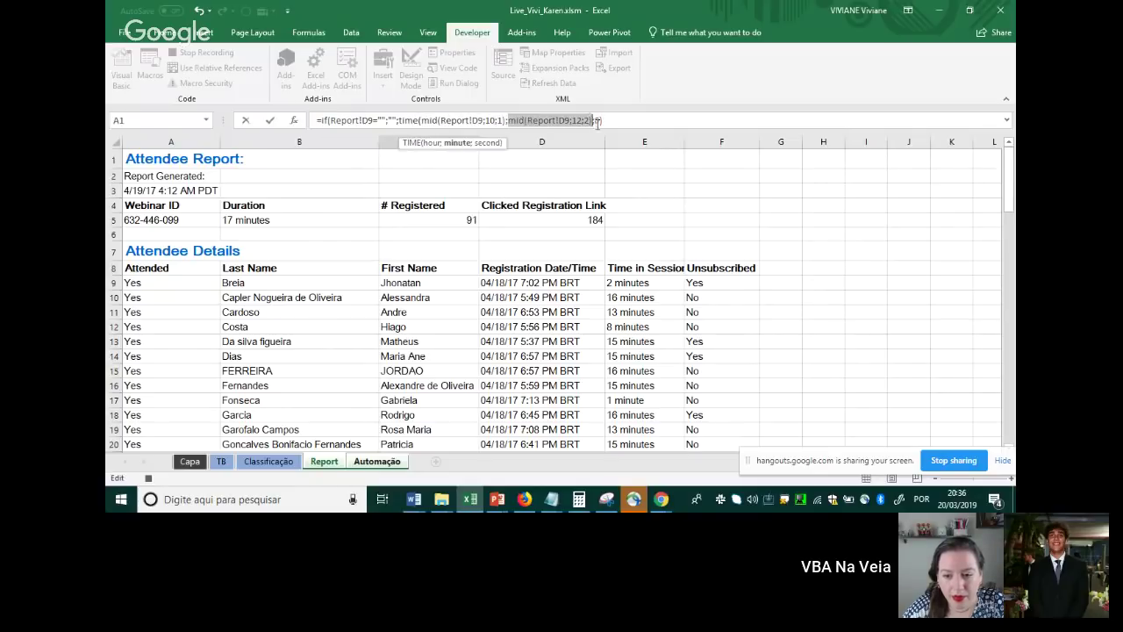
{"action": "left_click", "coordinate": [593, 120]}
{"action": "double_click", "coordinate": [597, 120]}
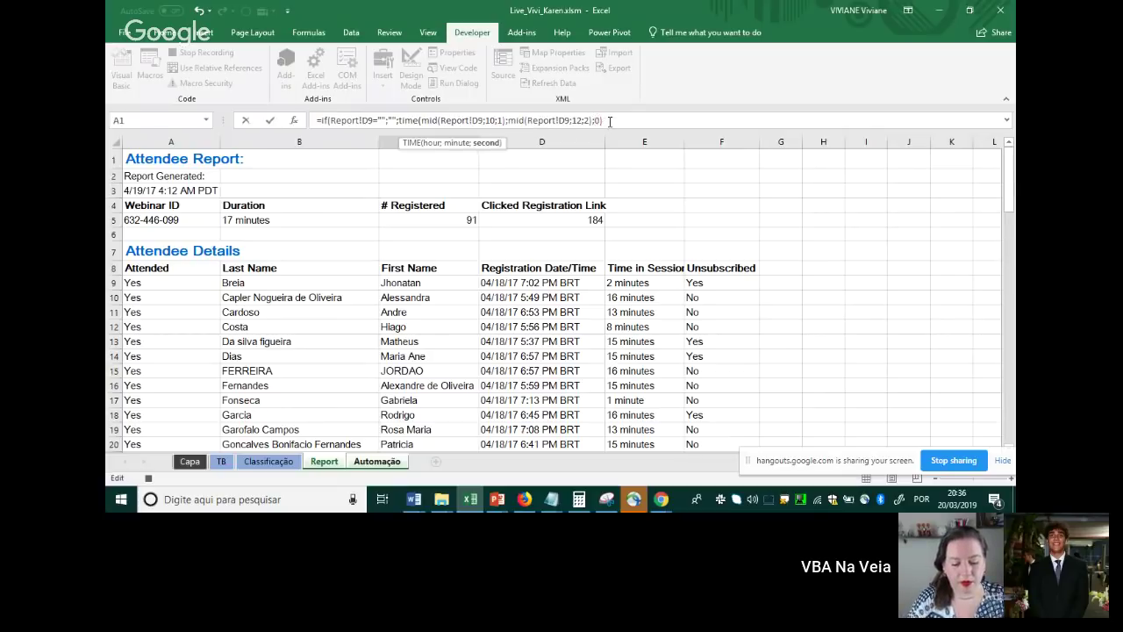
{"action": "type", "text": ")"}
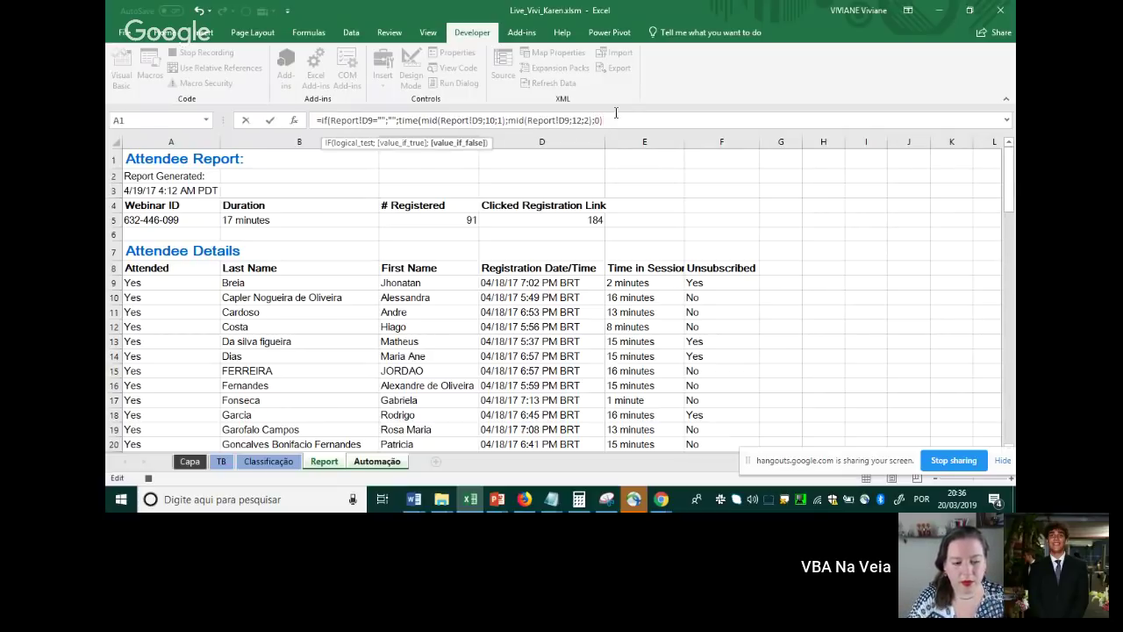
{"action": "type", "text": ")"}
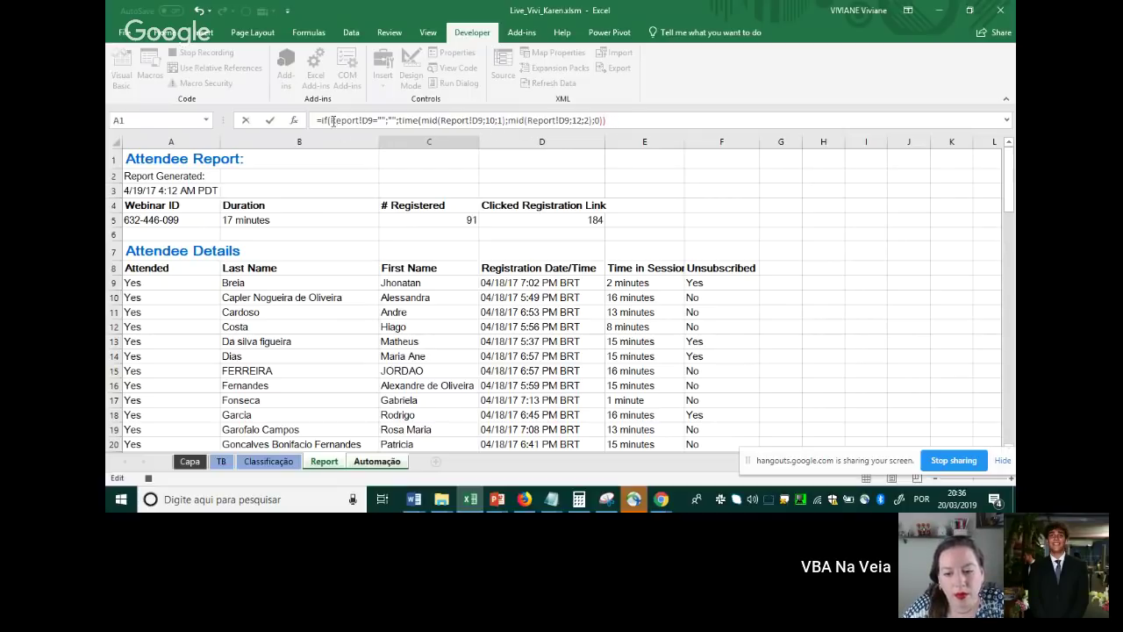
{"action": "left_click_drag", "start_coordinate": [332, 121], "coordinate": [397, 121]}
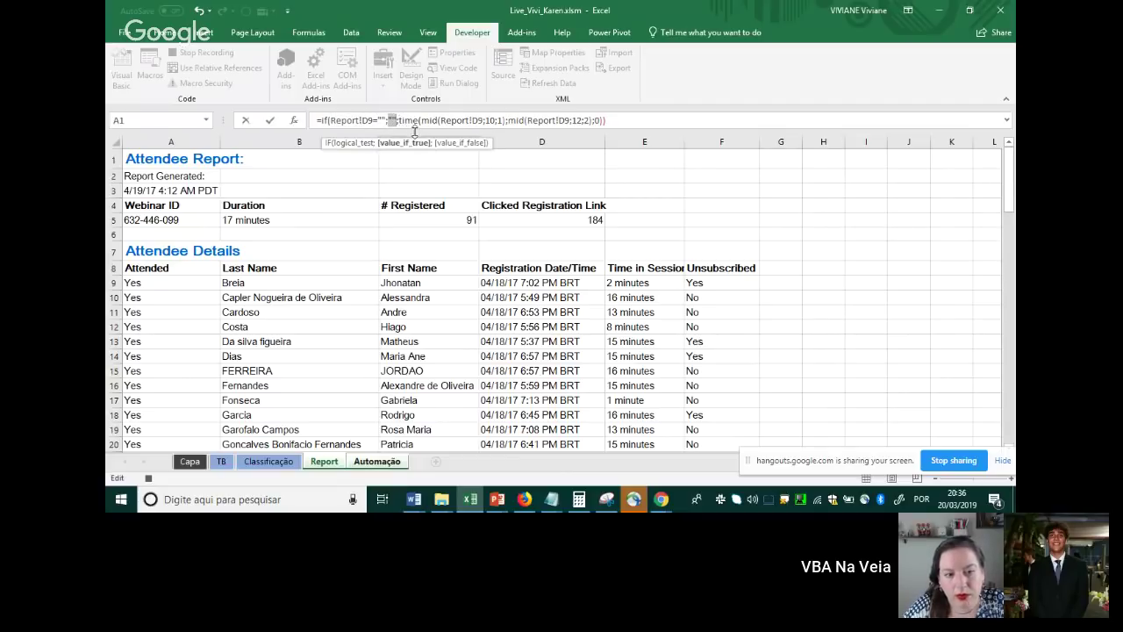
{"action": "double_click", "coordinate": [408, 121]}
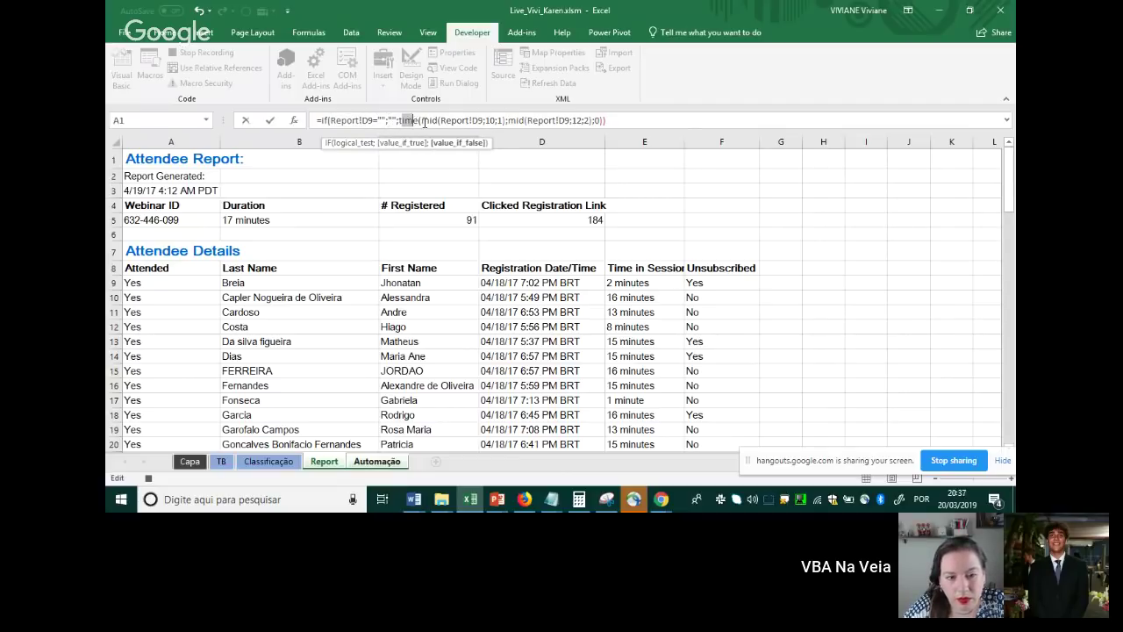
{"action": "left_click_drag", "start_coordinate": [422, 121], "coordinate": [593, 121]}
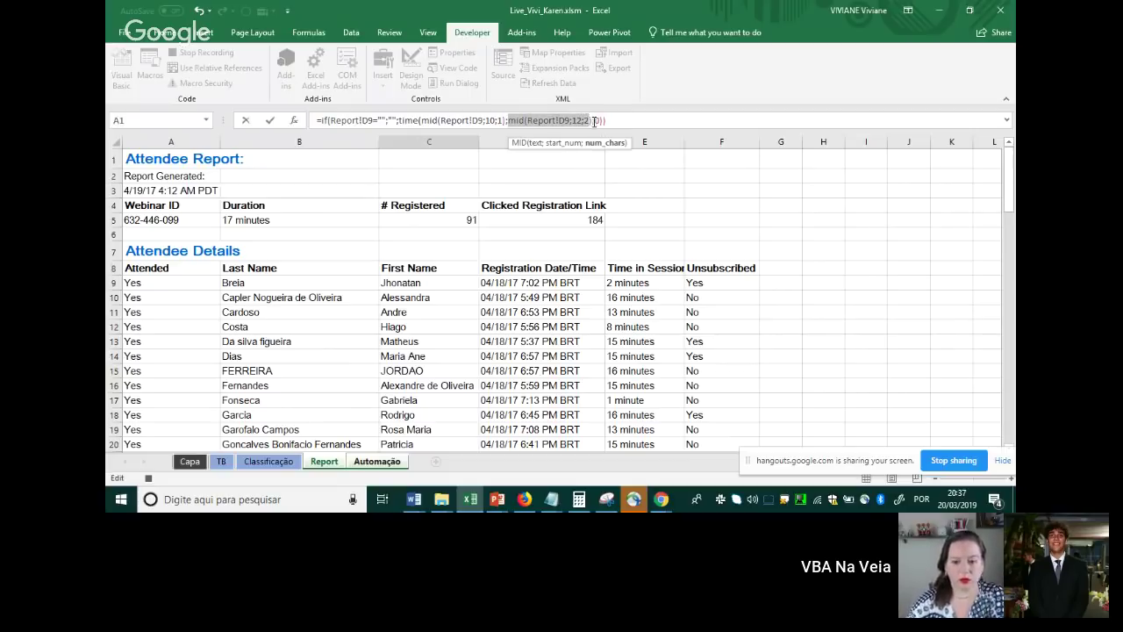
{"action": "left_click", "coordinate": [594, 120]}
{"action": "type", "text": ";0"}
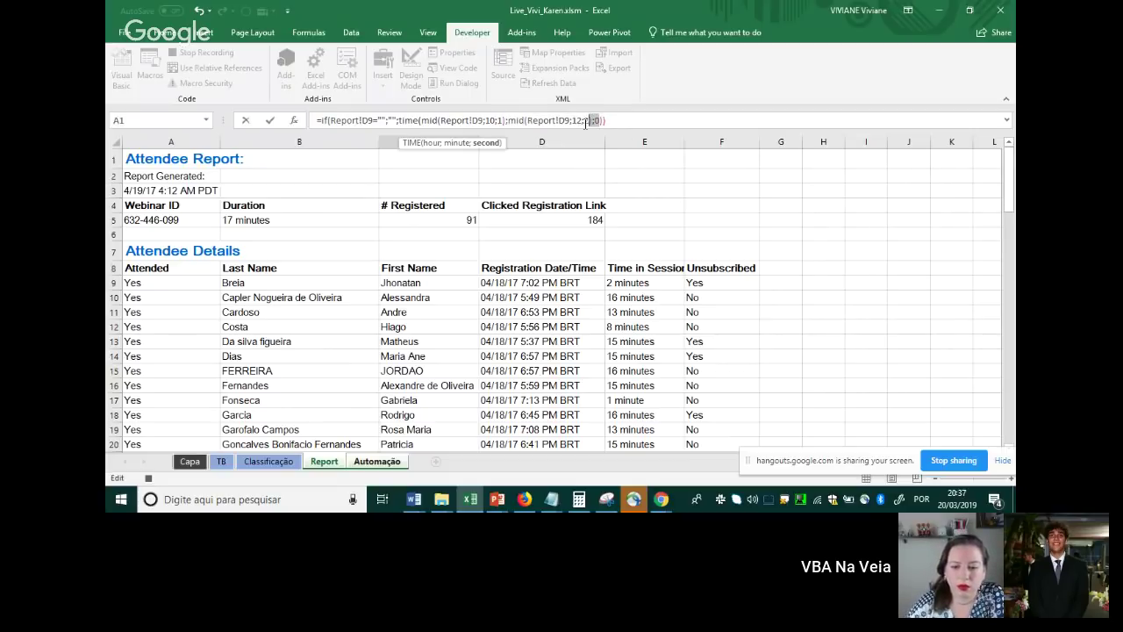
{"action": "left_click_drag", "start_coordinate": [606, 120], "coordinate": [419, 122]}
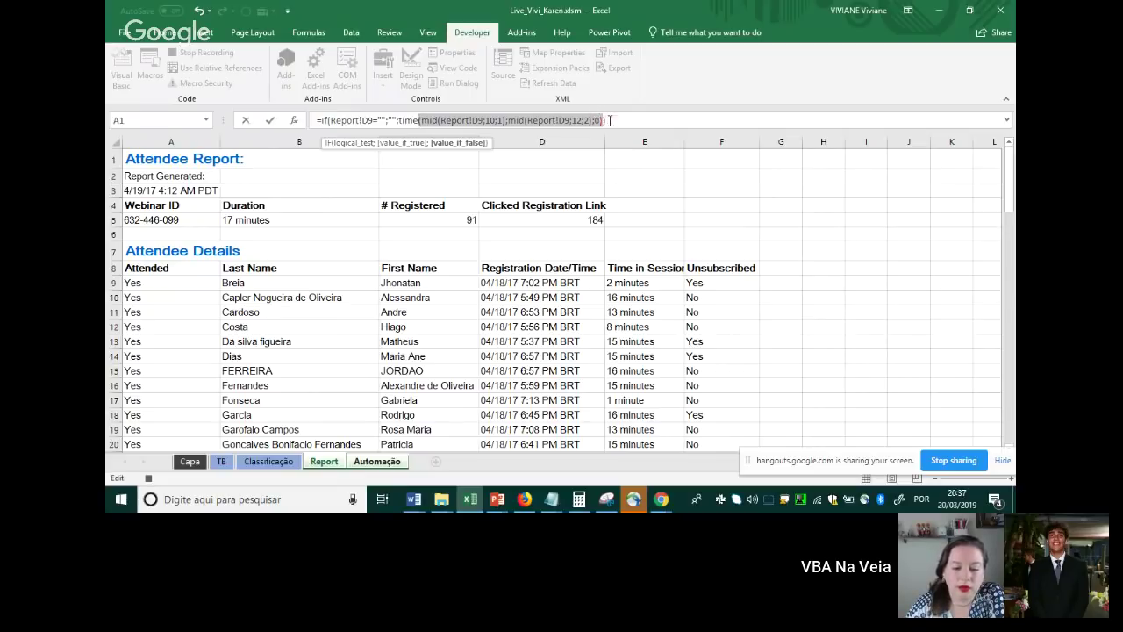
{"action": "left_click", "coordinate": [421, 121]}
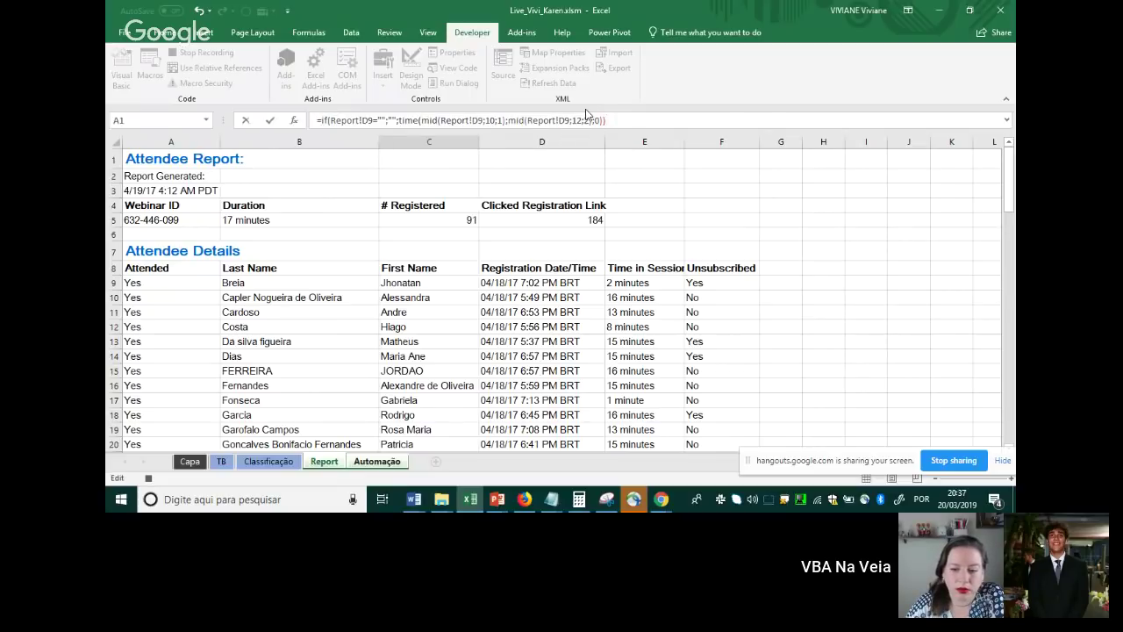
{"action": "key", "text": "Return"}
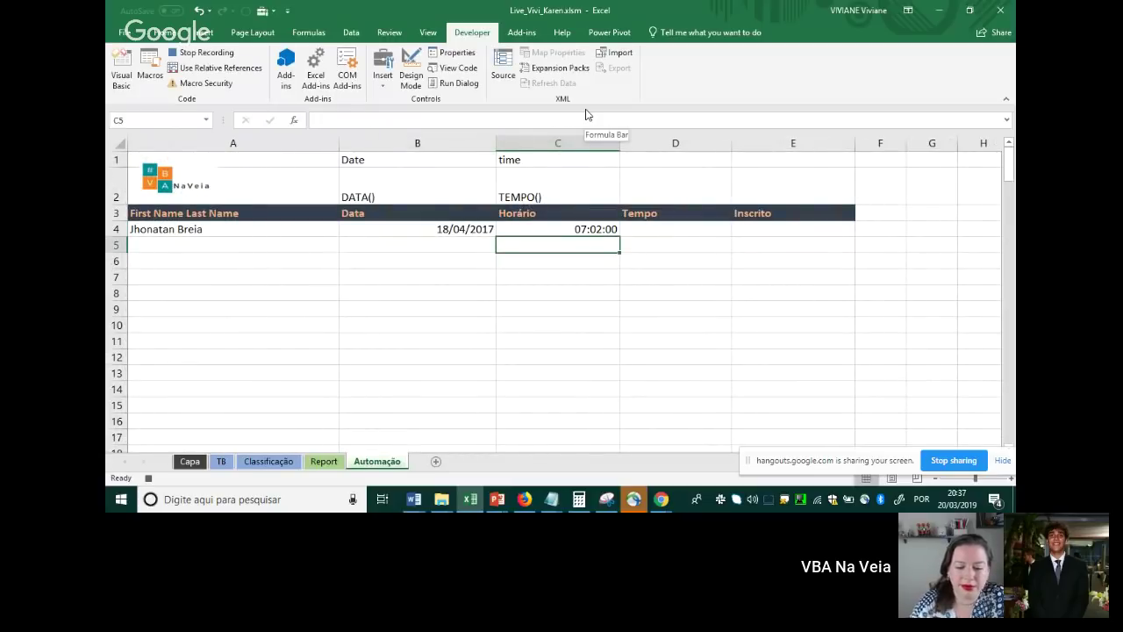
In Tempo cell D4, start =if(Report!E9="";"";left( to handle an empty session time
{"action": "key", "text": "Up"}
{"action": "key", "text": "Right"}
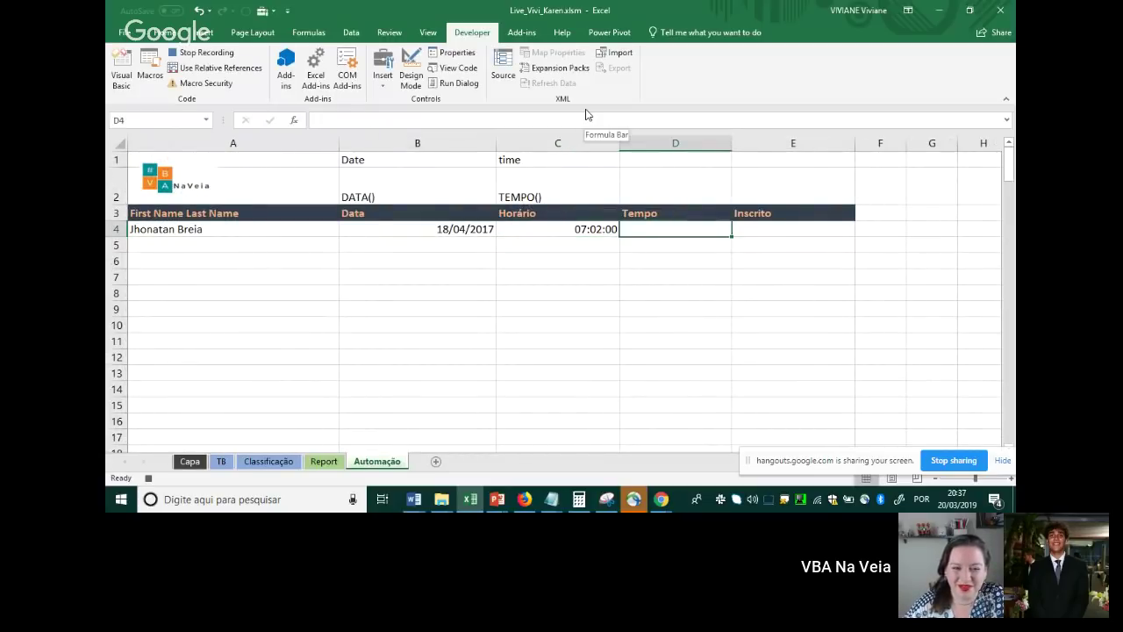
{"action": "type", "text": "="}
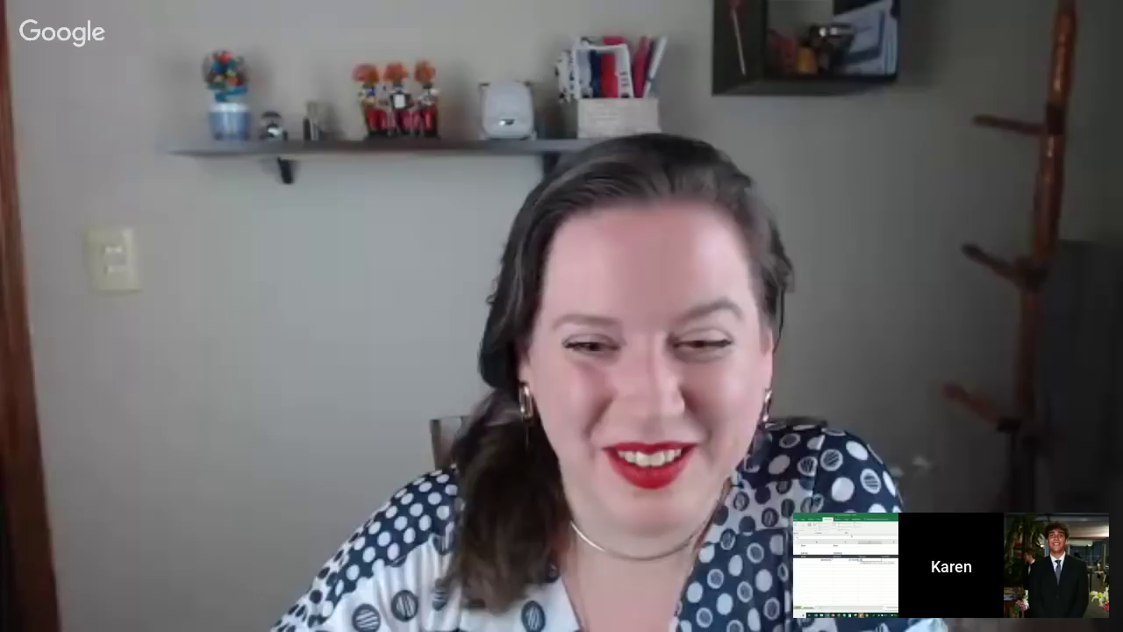
{"action": "type", "text": "if("}
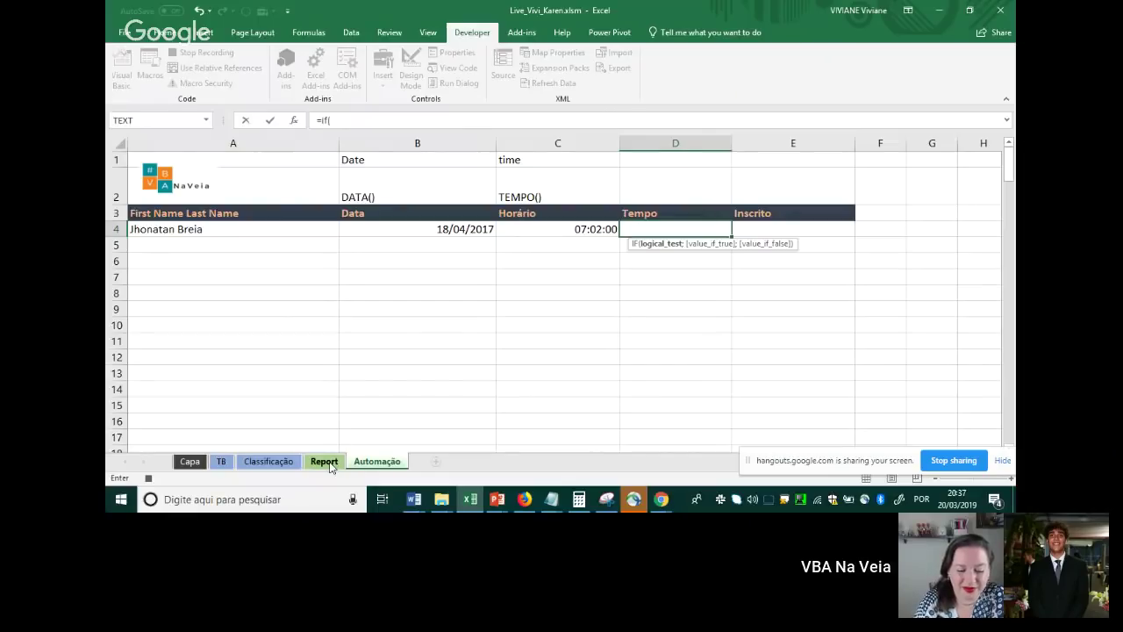
{"action": "left_click", "coordinate": [331, 466]}
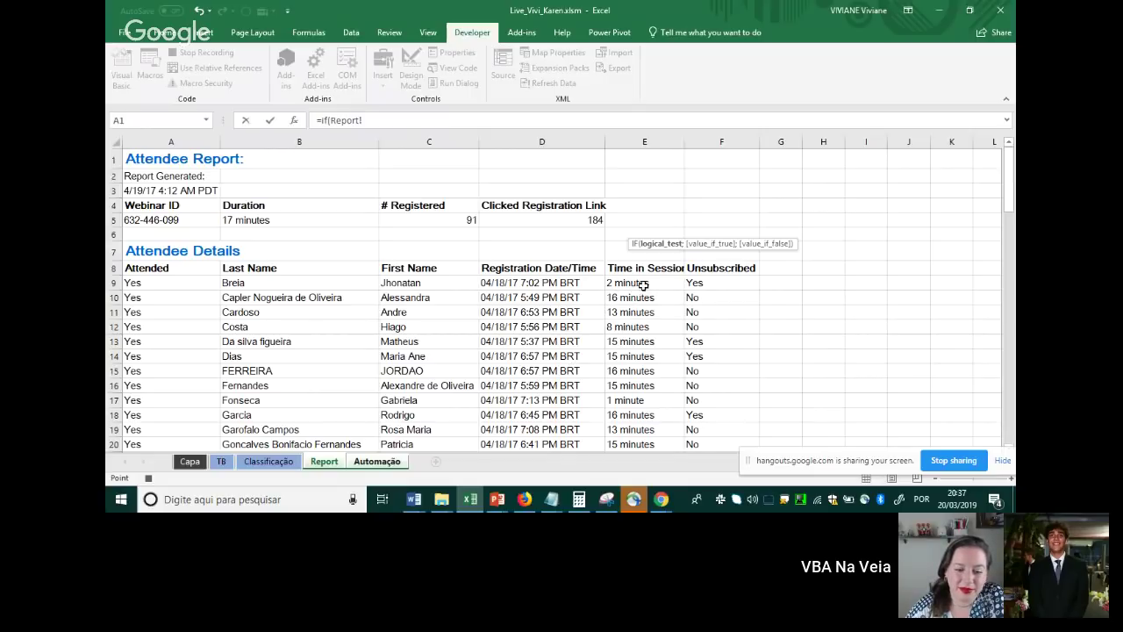
{"action": "left_click", "coordinate": [640, 285]}
{"action": "type", "text": "=\"\""}
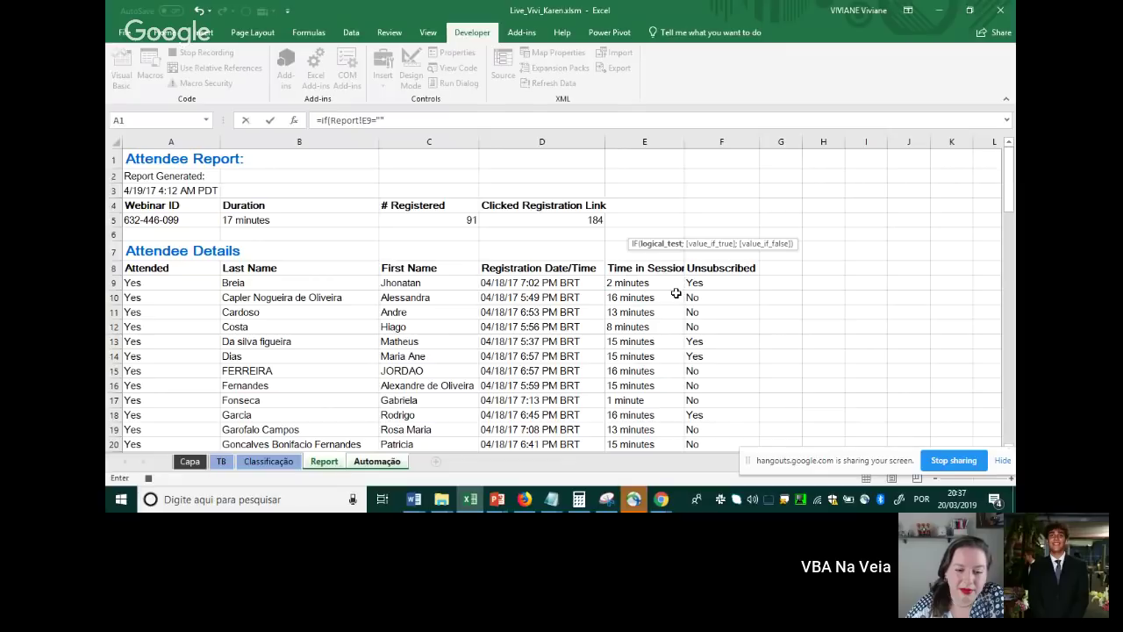
{"action": "type", "text": ";"}
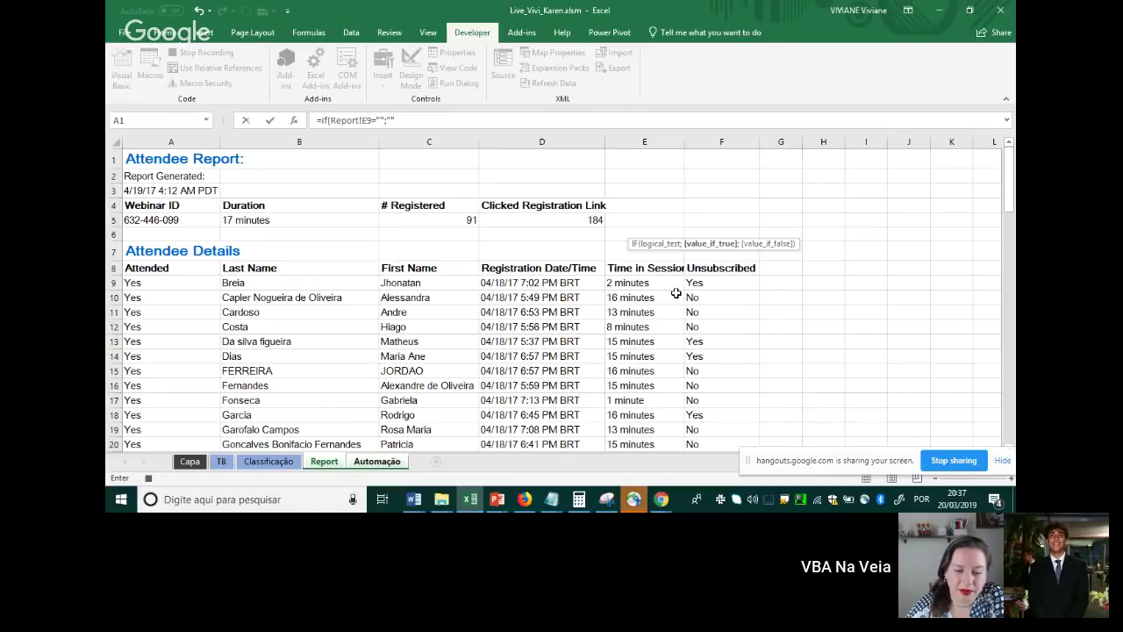
{"action": "type", "text": "\"\";"}
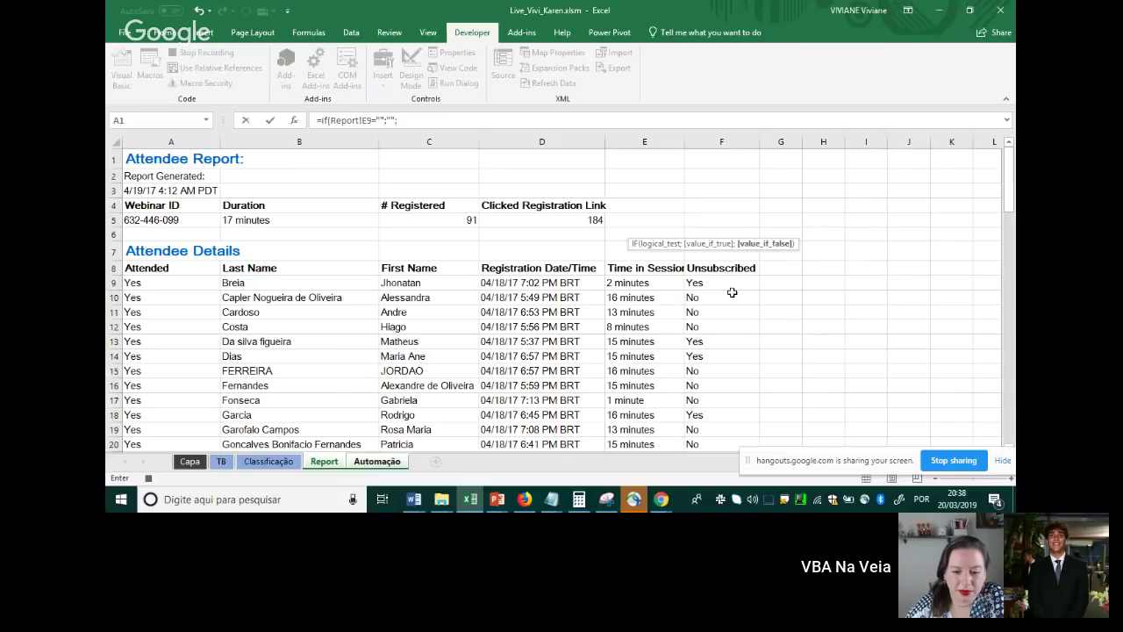
{"action": "type", "text": "left"}
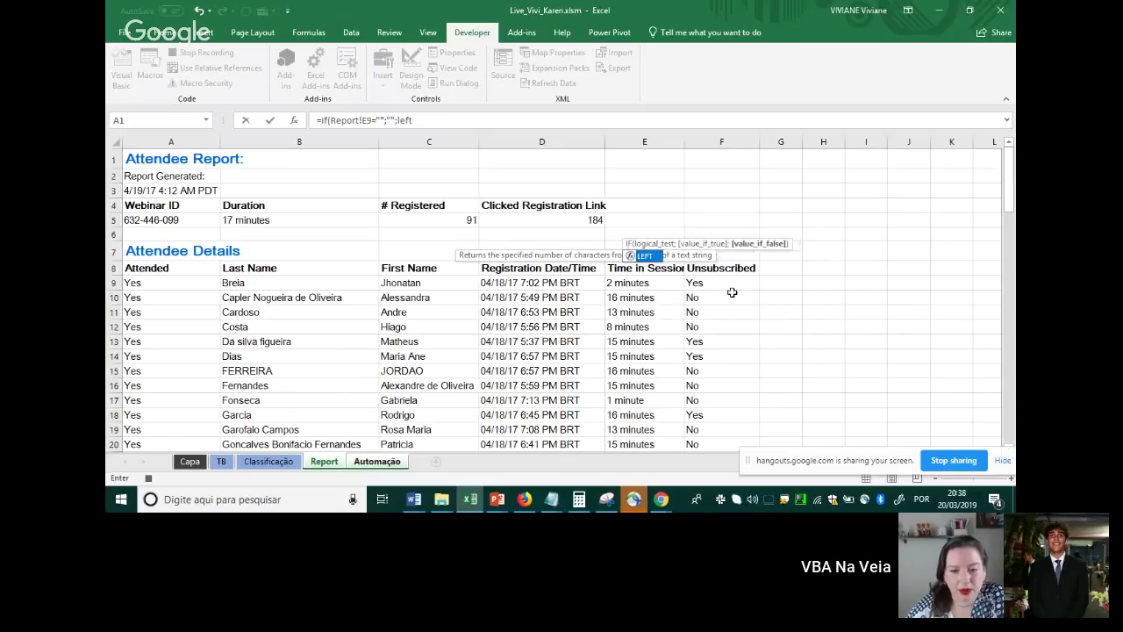
{"action": "type", "text": "("}
Give LEFT the text Report!E9 and the length search(" ";Report!E9;1)
{"action": "left_click", "coordinate": [614, 283]}
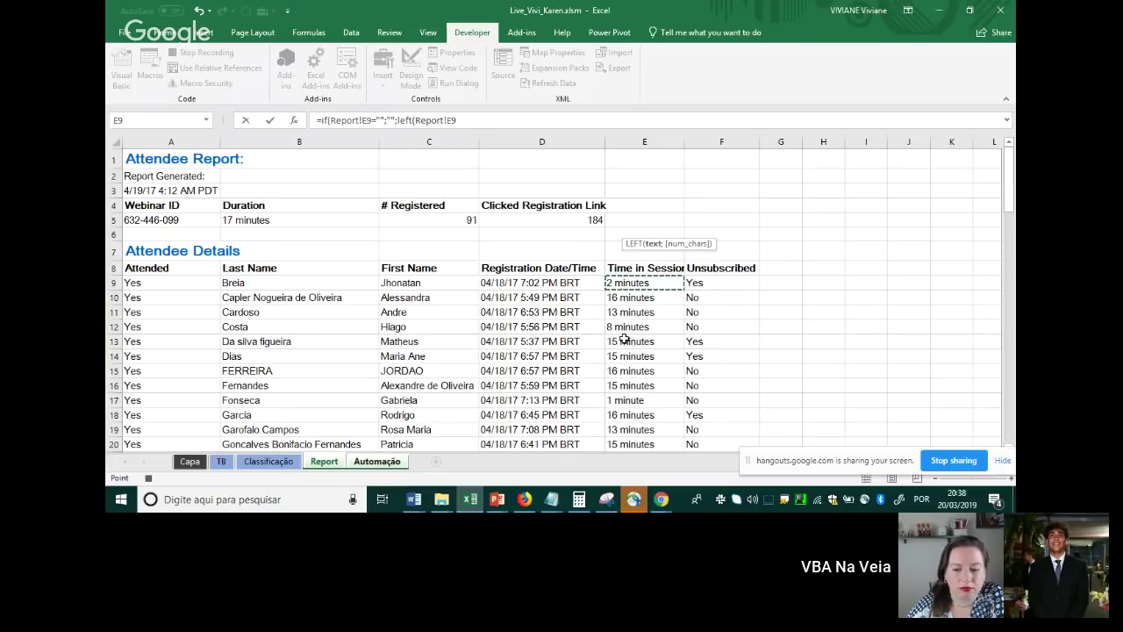
{"action": "type", "text": ";"}
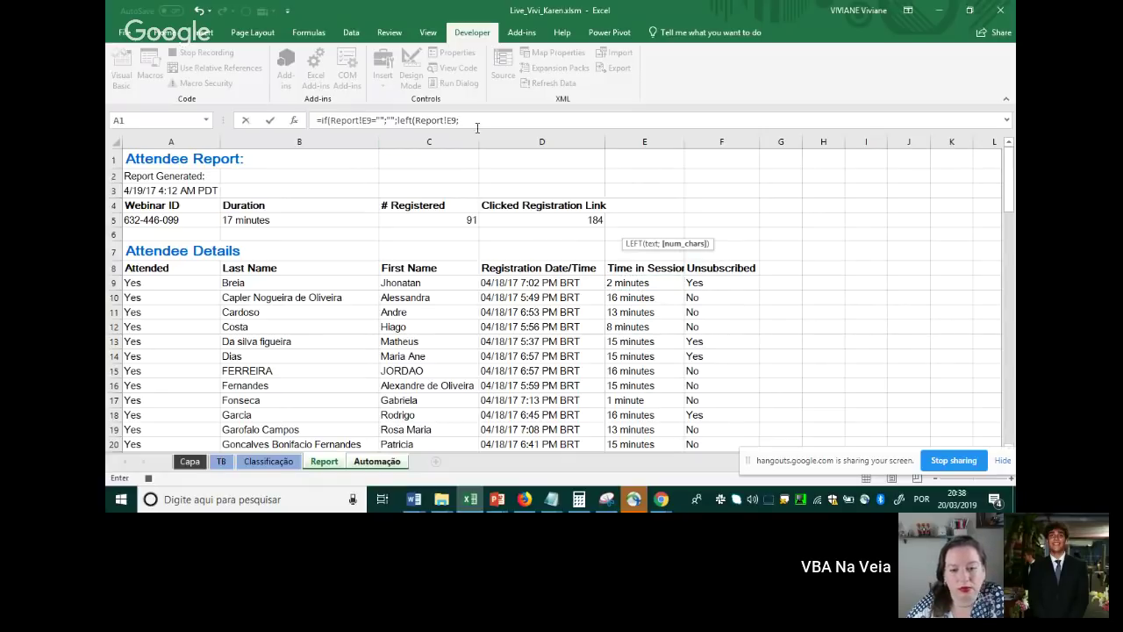
{"action": "left_click", "coordinate": [484, 123]}
{"action": "type", "text": "2"}
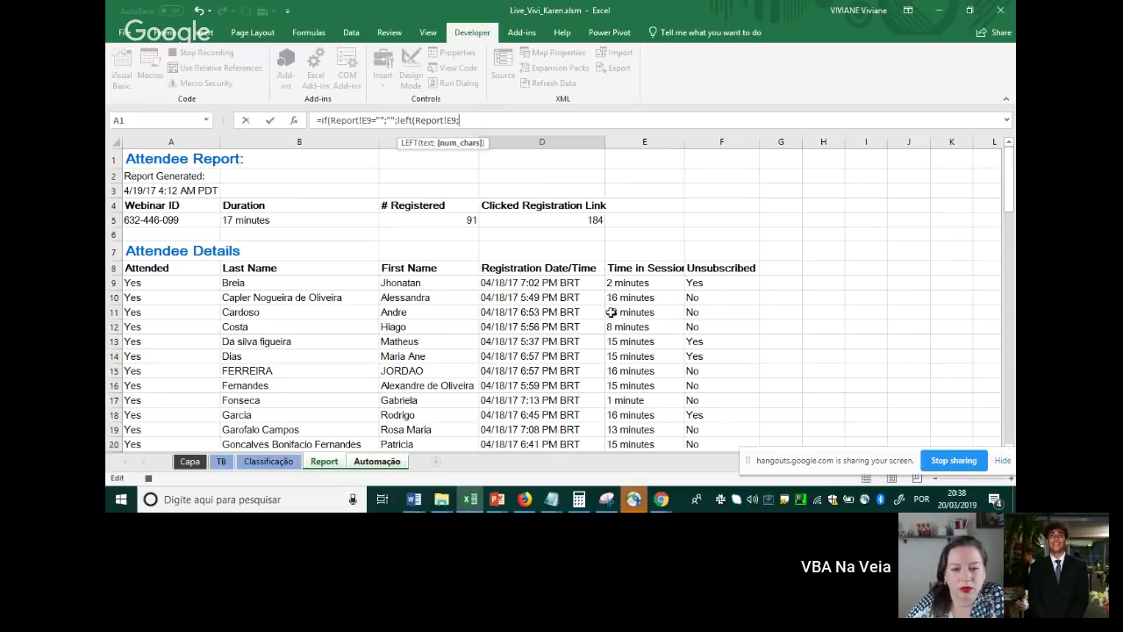
{"action": "type", "text": "se"}
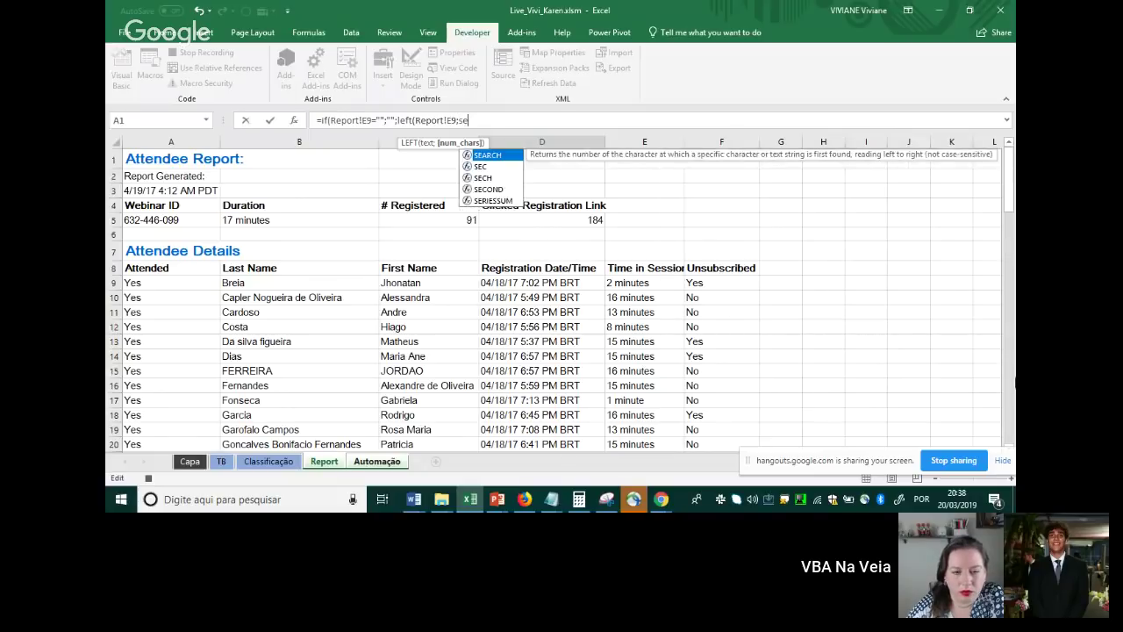
{"action": "type", "text": "arch("}
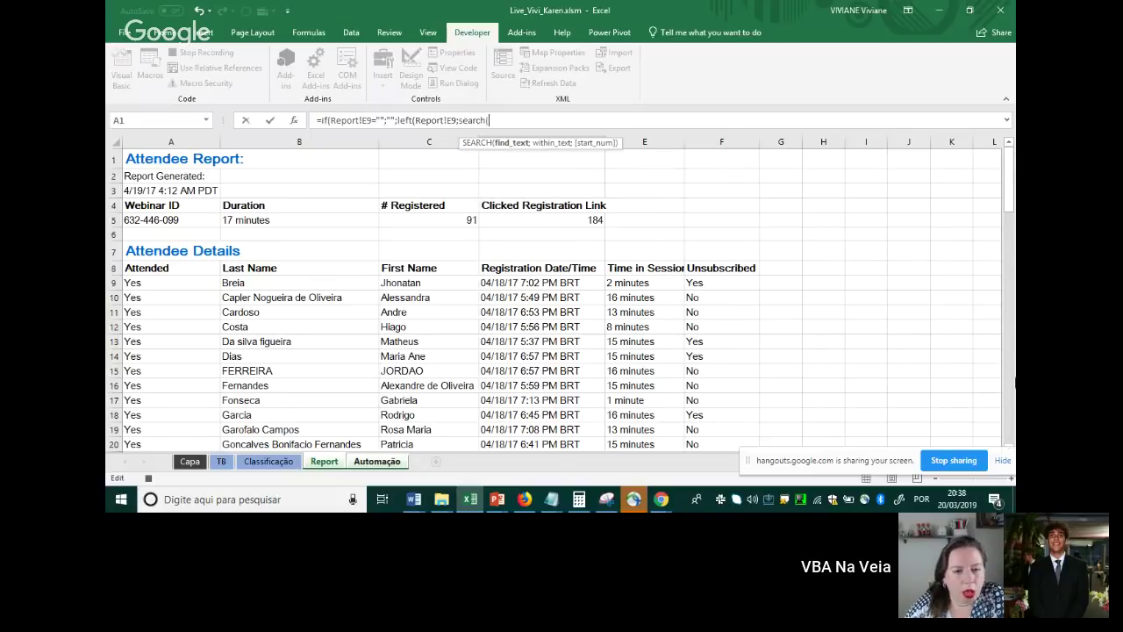
{"action": "type", "text": "\""}
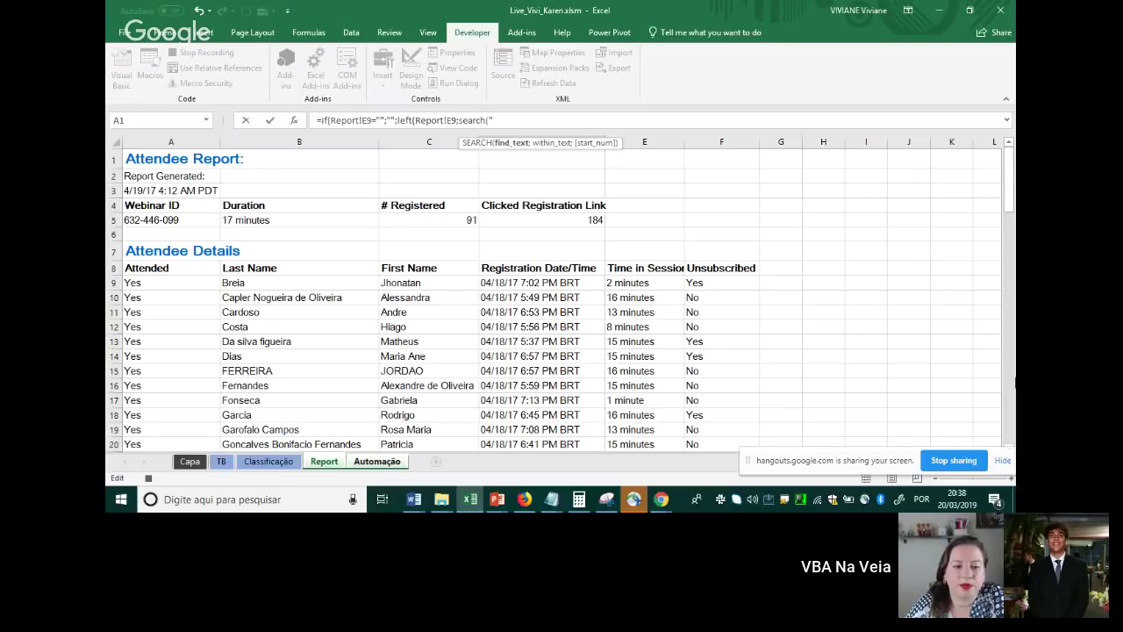
{"action": "type", "text": " \""}
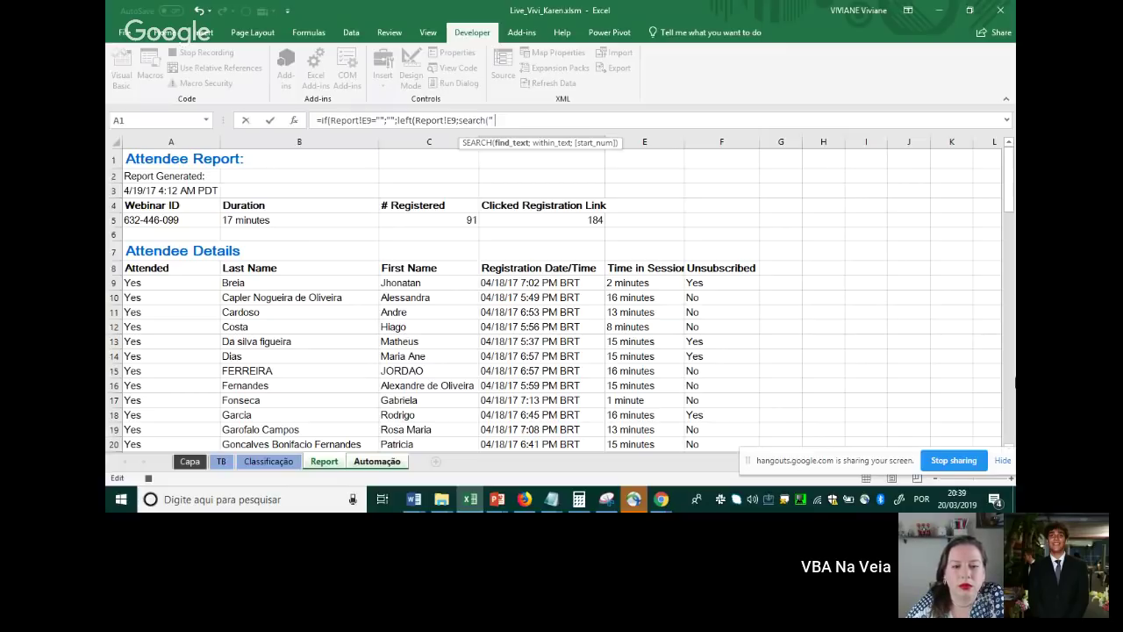
{"action": "key", "text": "BackSpace"}
{"action": "key", "text": "BackSpace"}
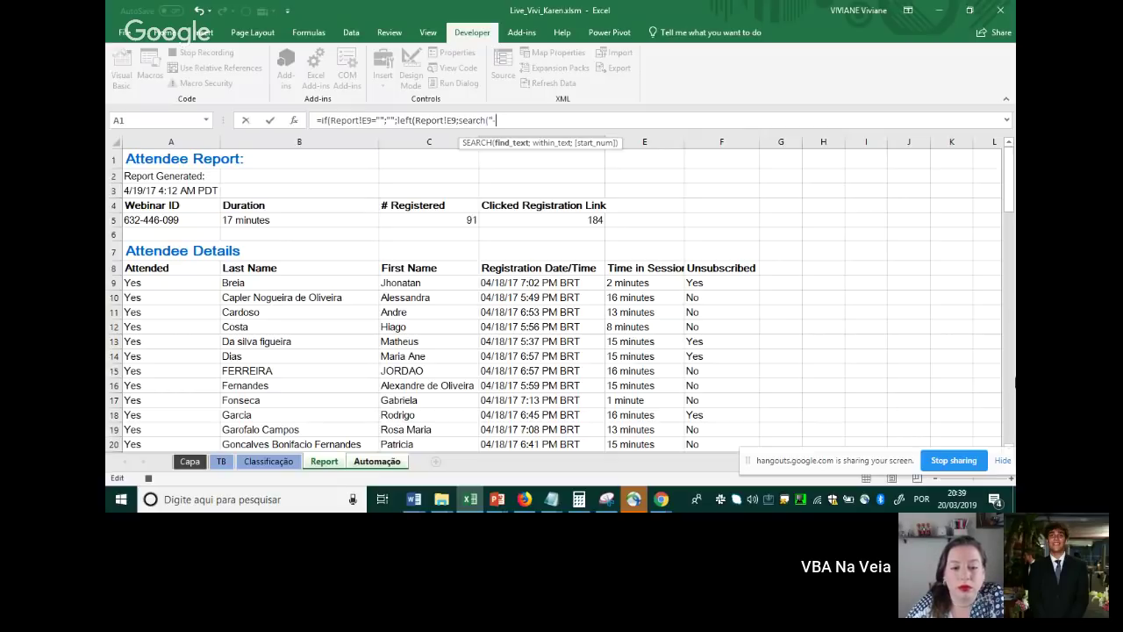
{"action": "type", "text": "\";"}
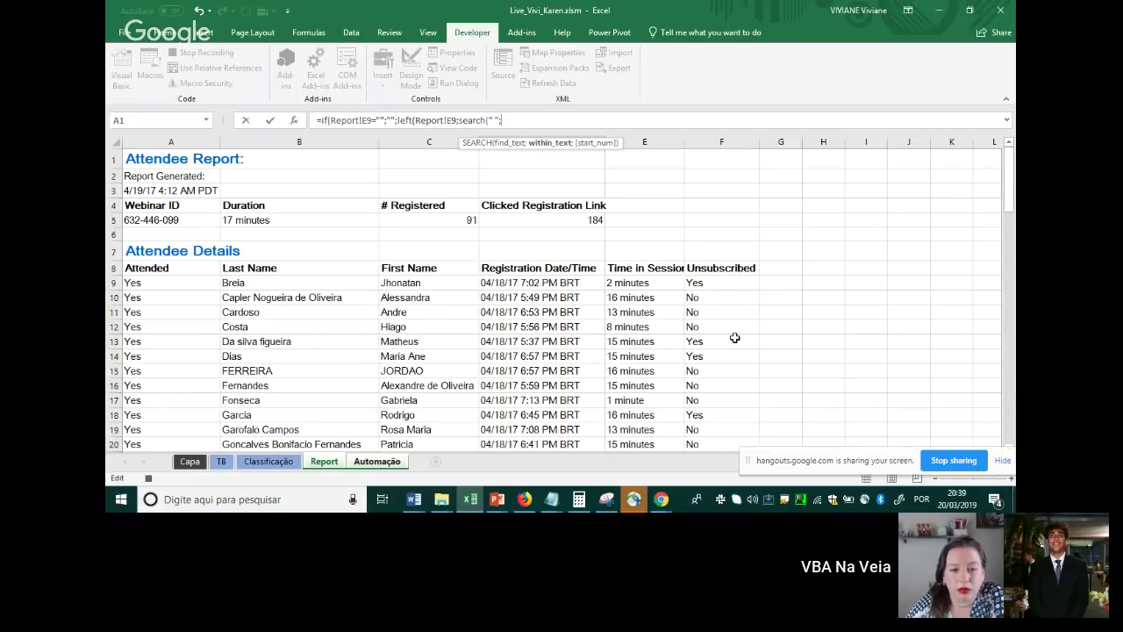
{"action": "left_click", "coordinate": [654, 283]}
{"action": "type", "text": ";"}
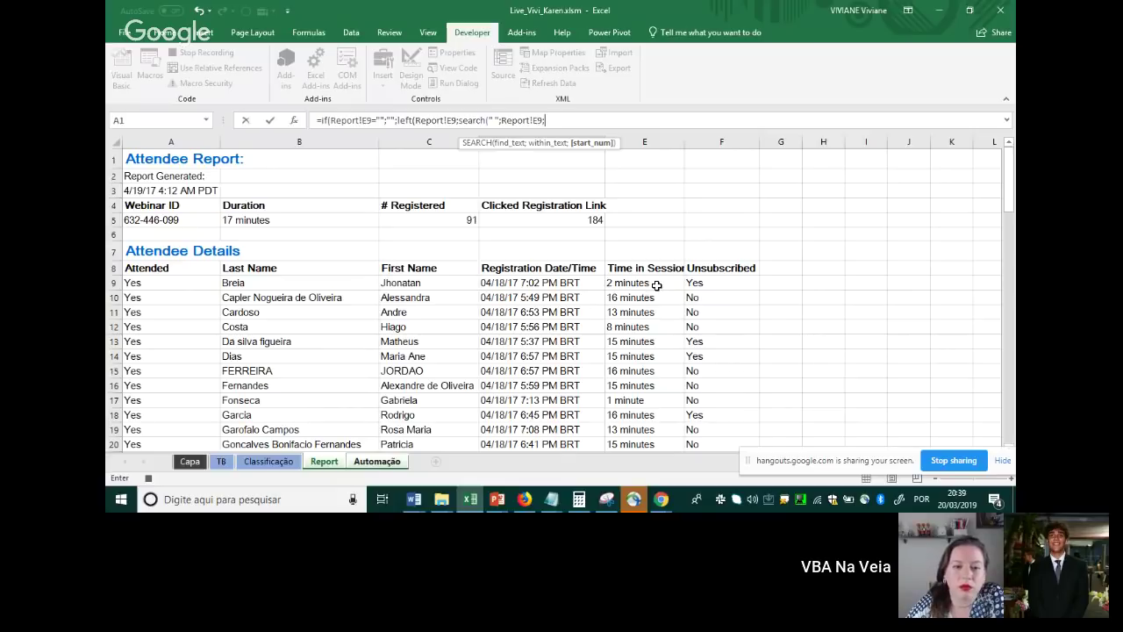
{"action": "type", "text": "1"}
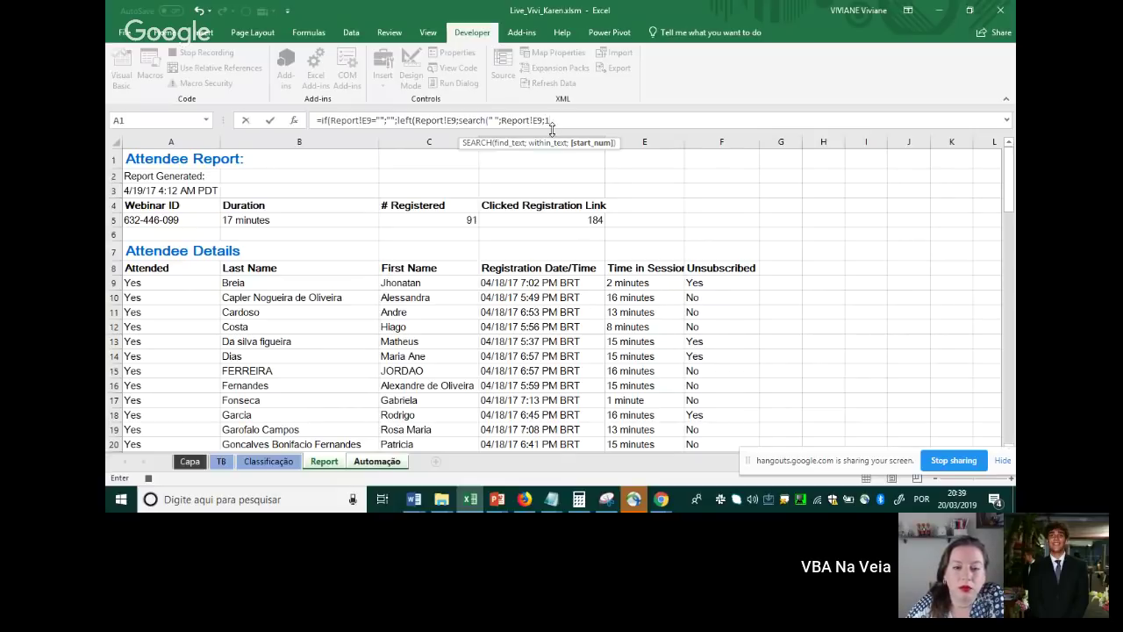
{"action": "type", "text": ")"}
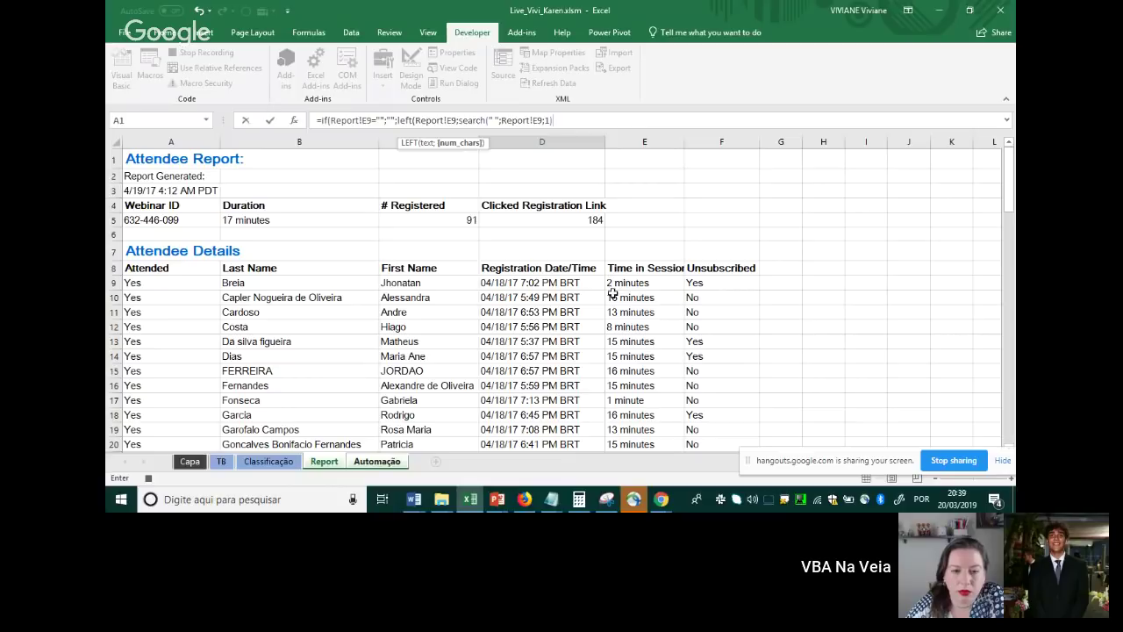
Close the LEFT call and append &" minutos" with the final parenthesis in D4's formula
{"action": "type", "text": ")"}
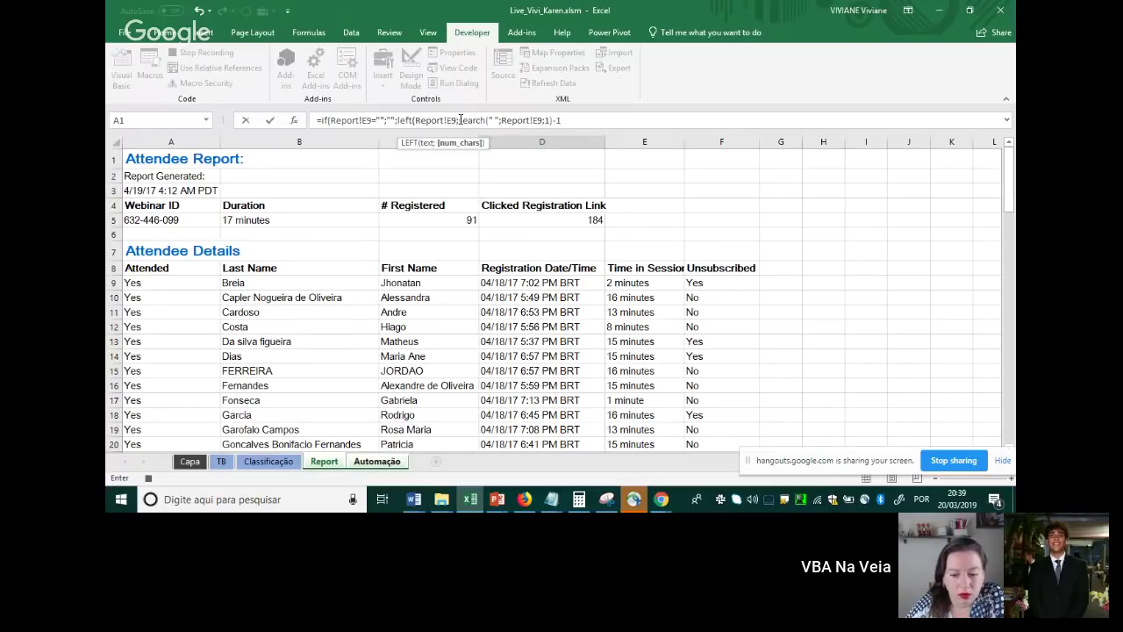
{"action": "left_click_drag", "start_coordinate": [459, 119], "coordinate": [538, 122]}
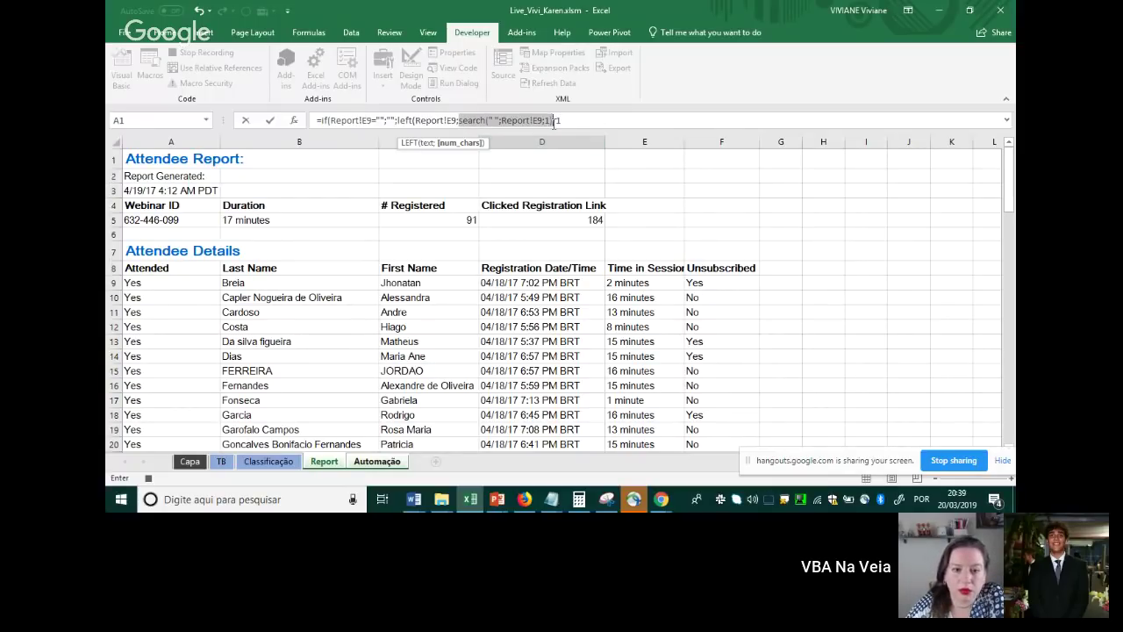
{"action": "left_click", "coordinate": [500, 121]}
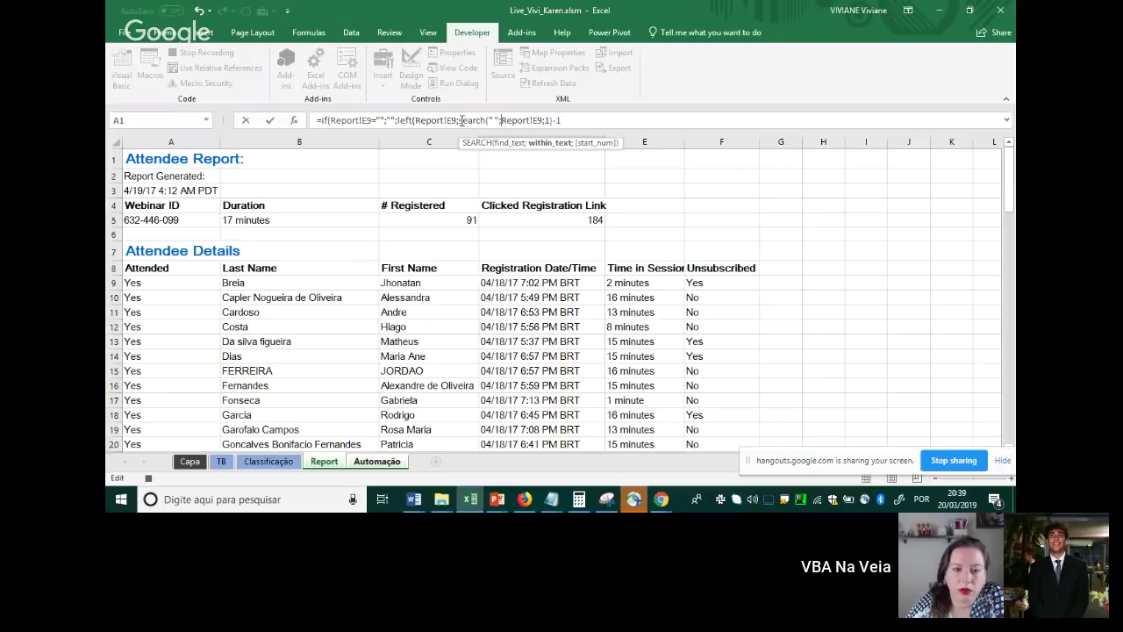
{"action": "left_click_drag", "start_coordinate": [460, 120], "coordinate": [554, 121]}
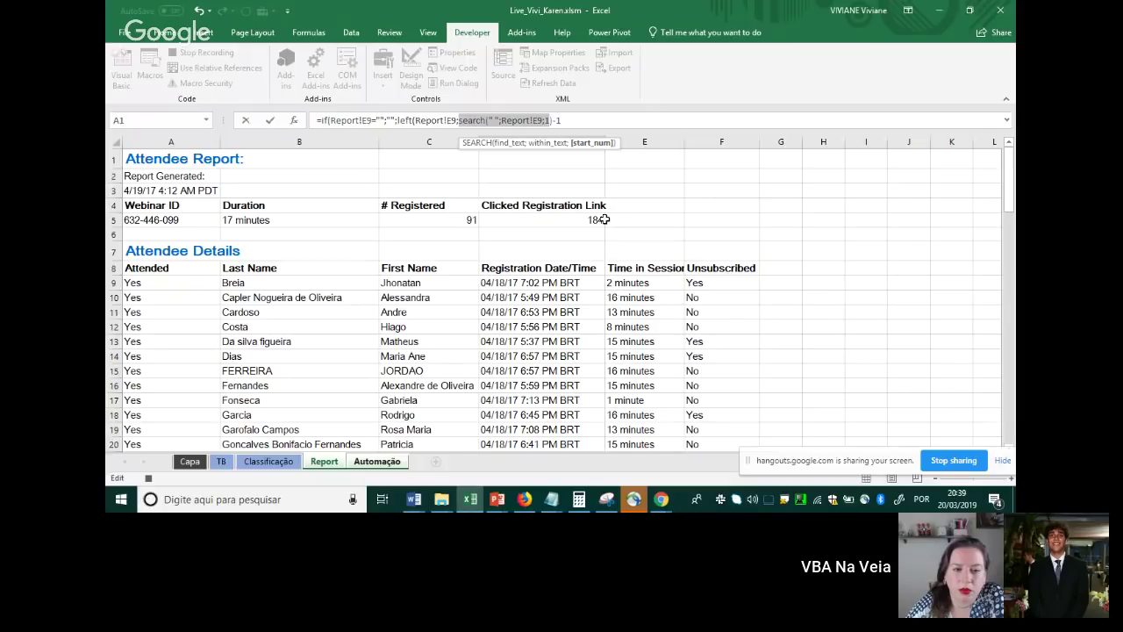
{"action": "left_click", "coordinate": [551, 121]}
{"action": "left_click", "coordinate": [565, 120]}
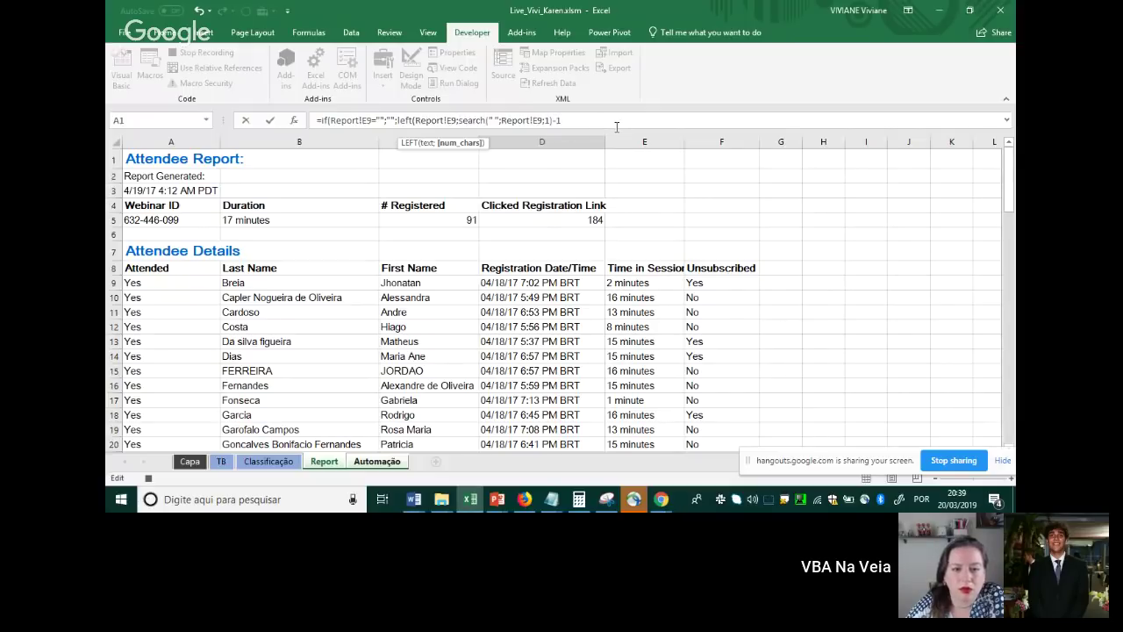
{"action": "type", "text": ")"}
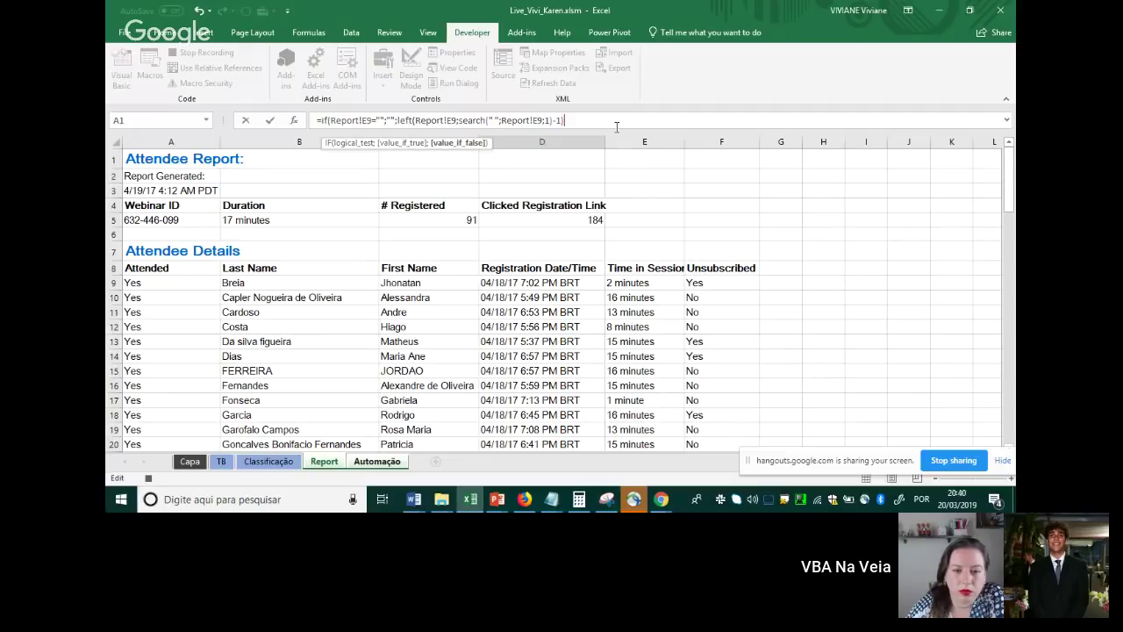
{"action": "type", "text": "&\" minutos"}
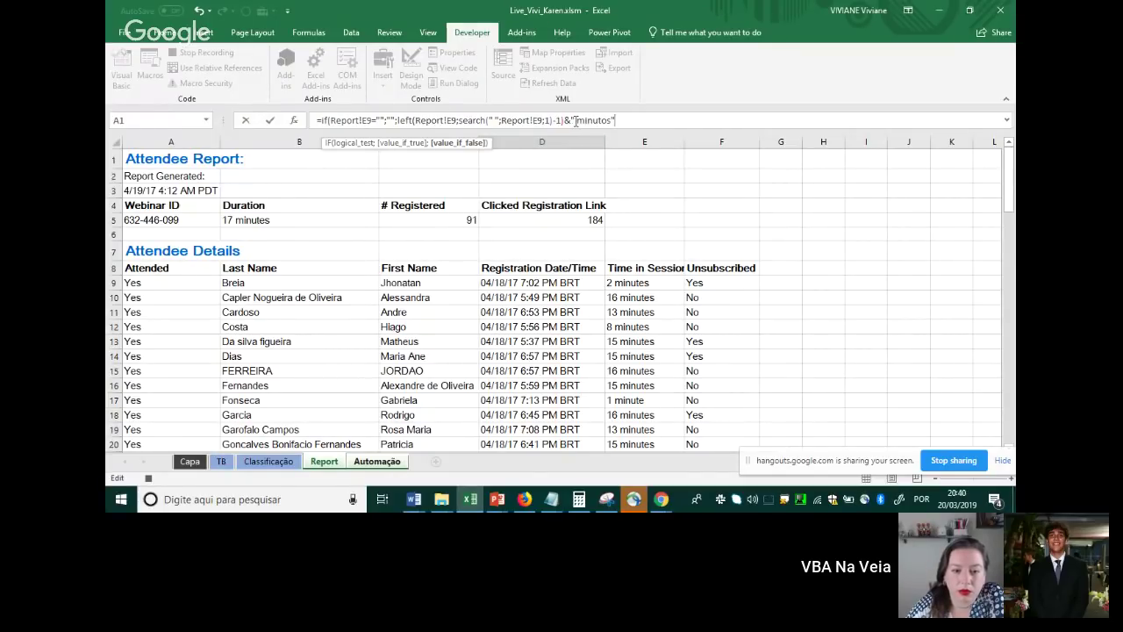
{"action": "left_click", "coordinate": [576, 121]}
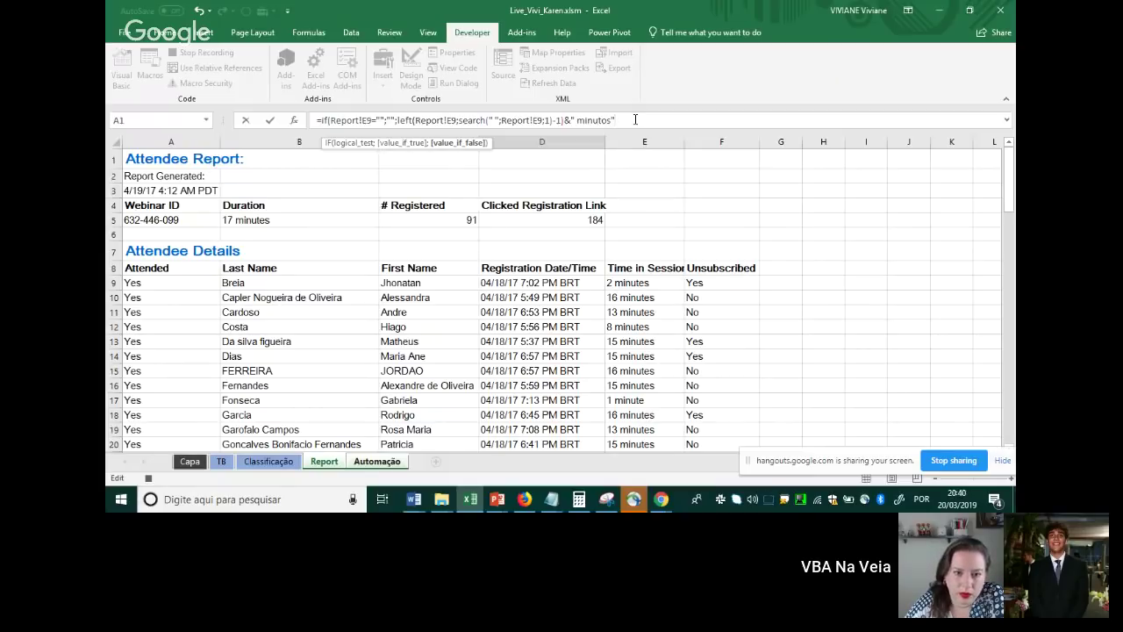
{"action": "type", "text": ")"}
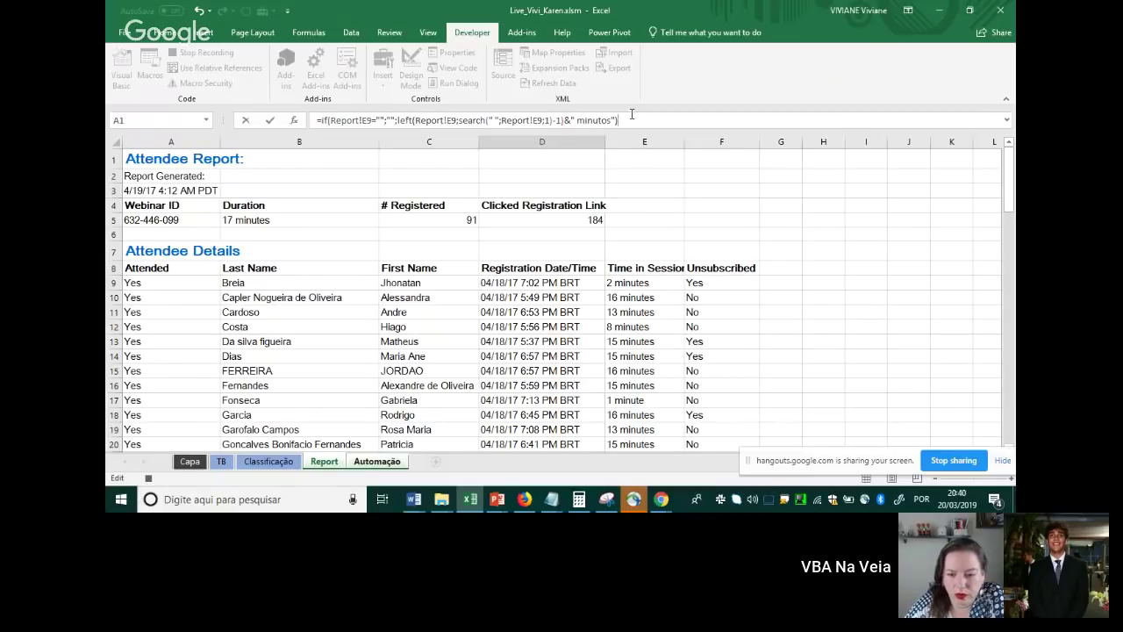
{"action": "left_click_drag", "start_coordinate": [331, 121], "coordinate": [612, 120]}
{"action": "left_click", "coordinate": [390, 120]}
Commit D4 so it shows 2 minutos, then start E4 with =if(Report!F9="";"";if(
{"action": "key", "text": "Return"}
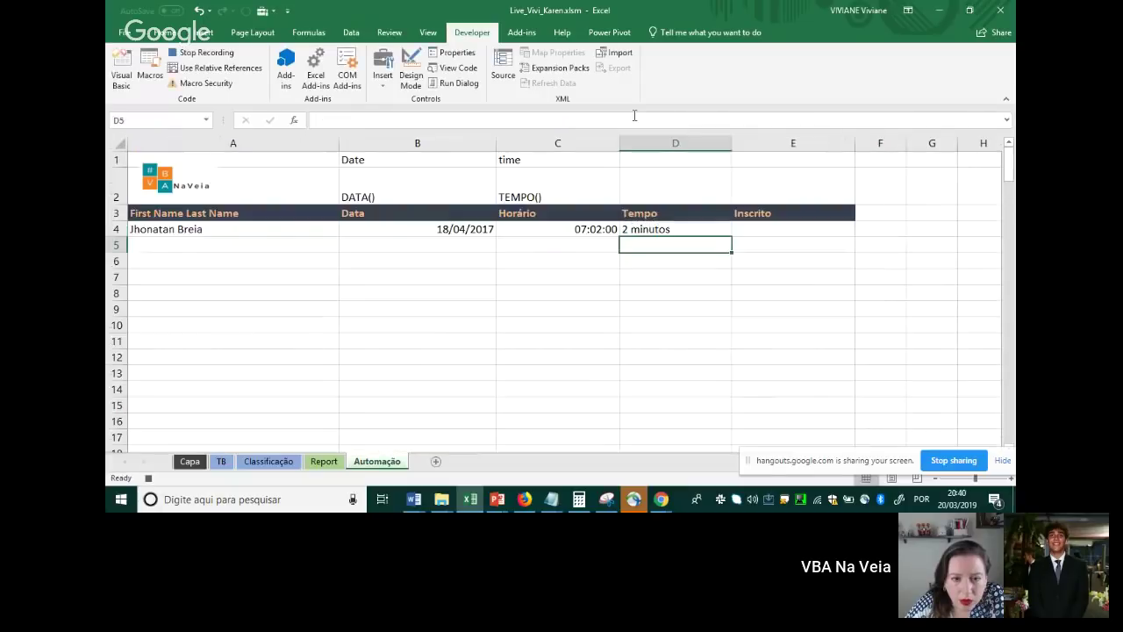
{"action": "left_click", "coordinate": [776, 233]}
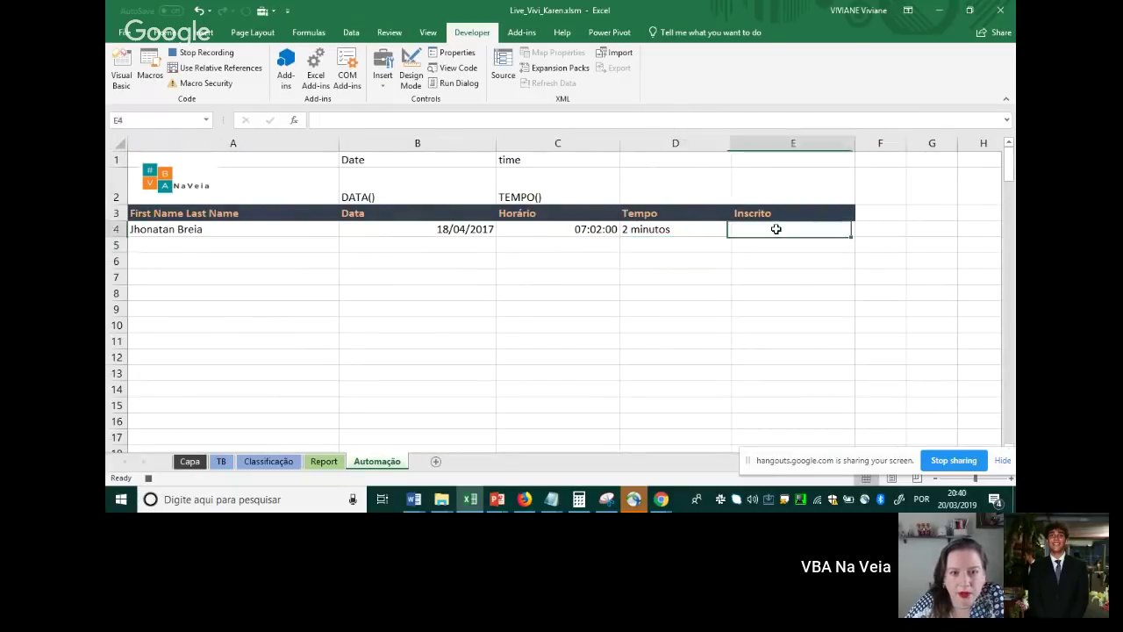
{"action": "type", "text": "=i"}
{"action": "type", "text": "f("}
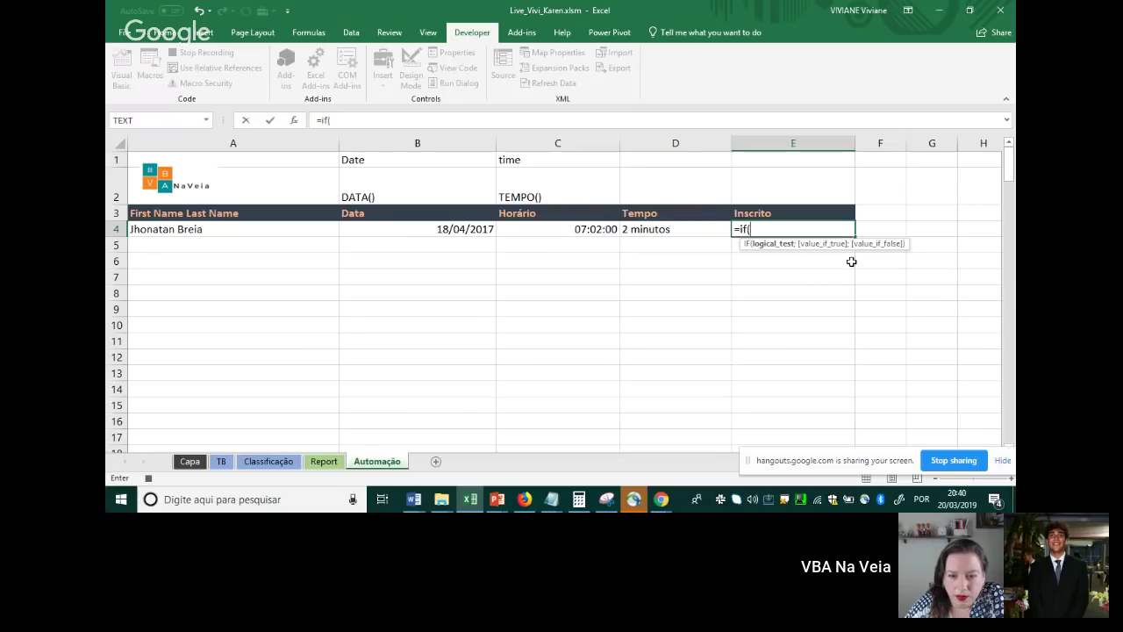
{"action": "left_click", "coordinate": [324, 462]}
{"action": "left_click", "coordinate": [721, 283]}
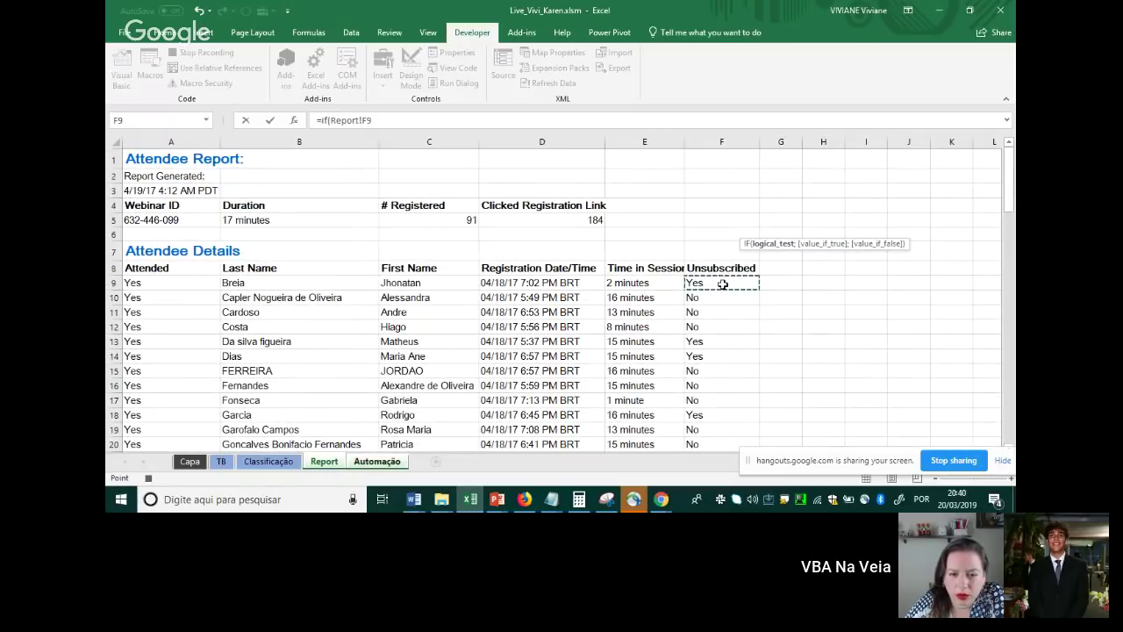
{"action": "type", "text": "=\"\";"}
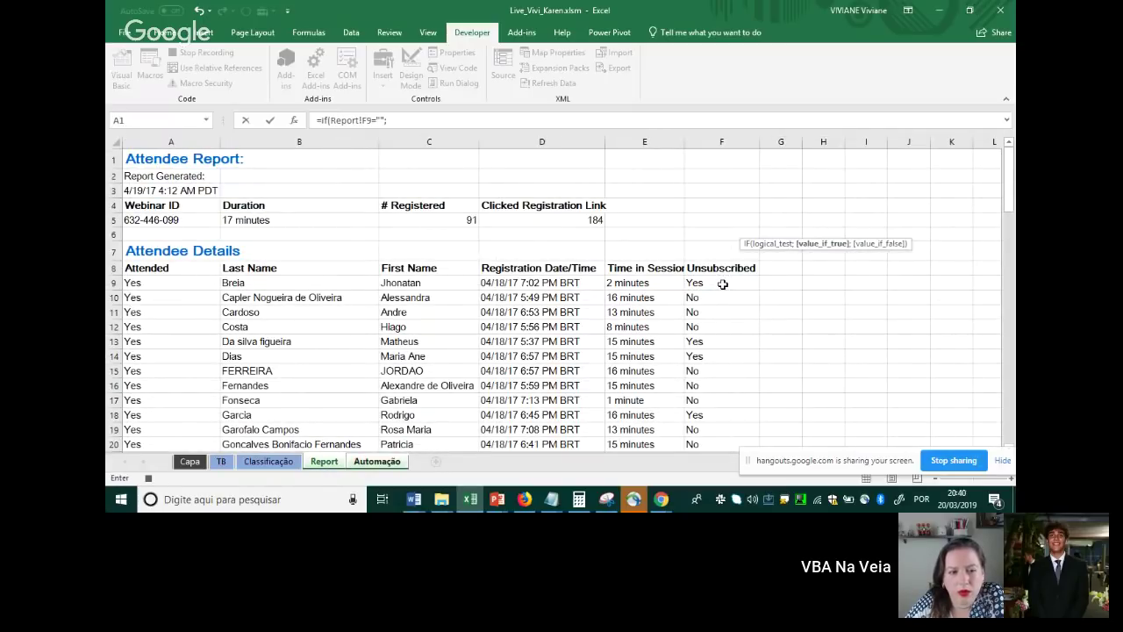
{"action": "type", "text": "\"\""}
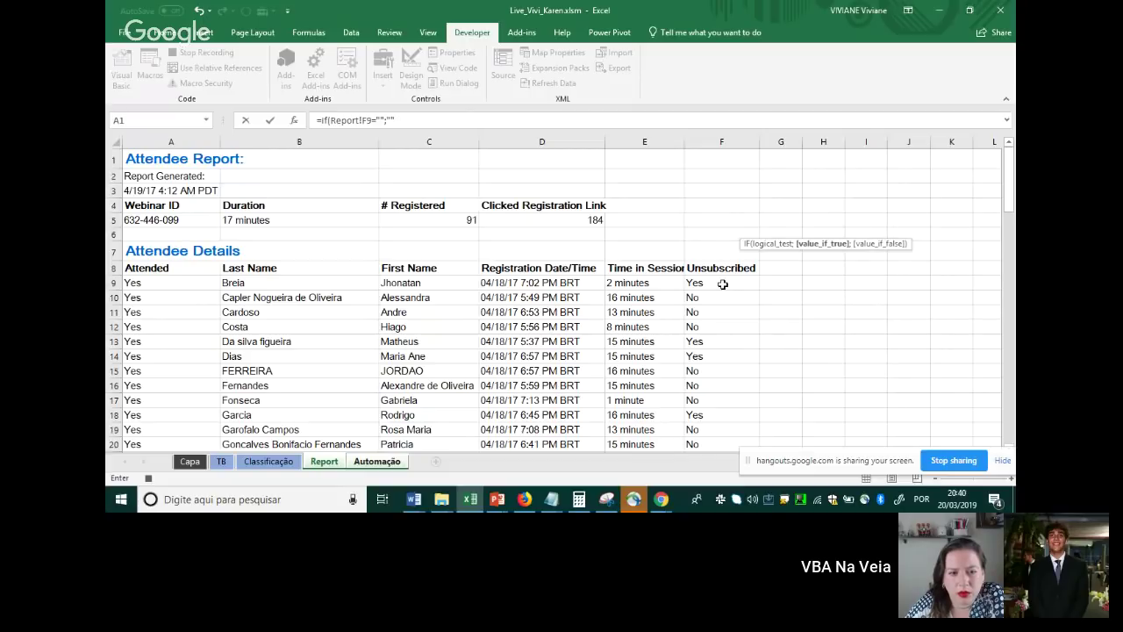
{"action": "type", "text": ";"}
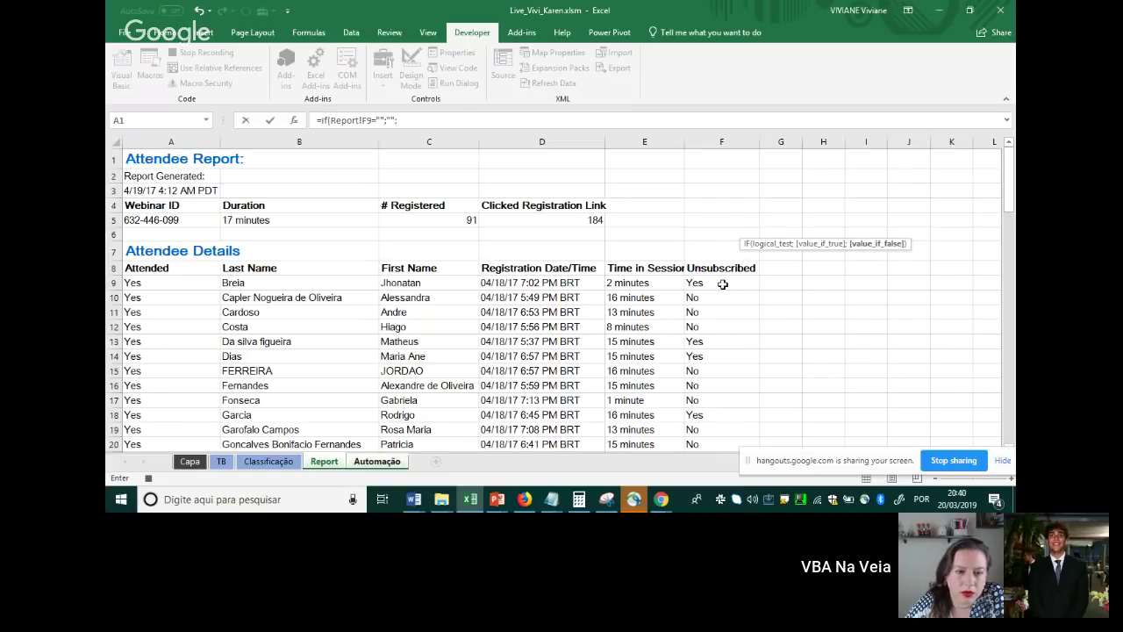
{"action": "type", "text": "if"}
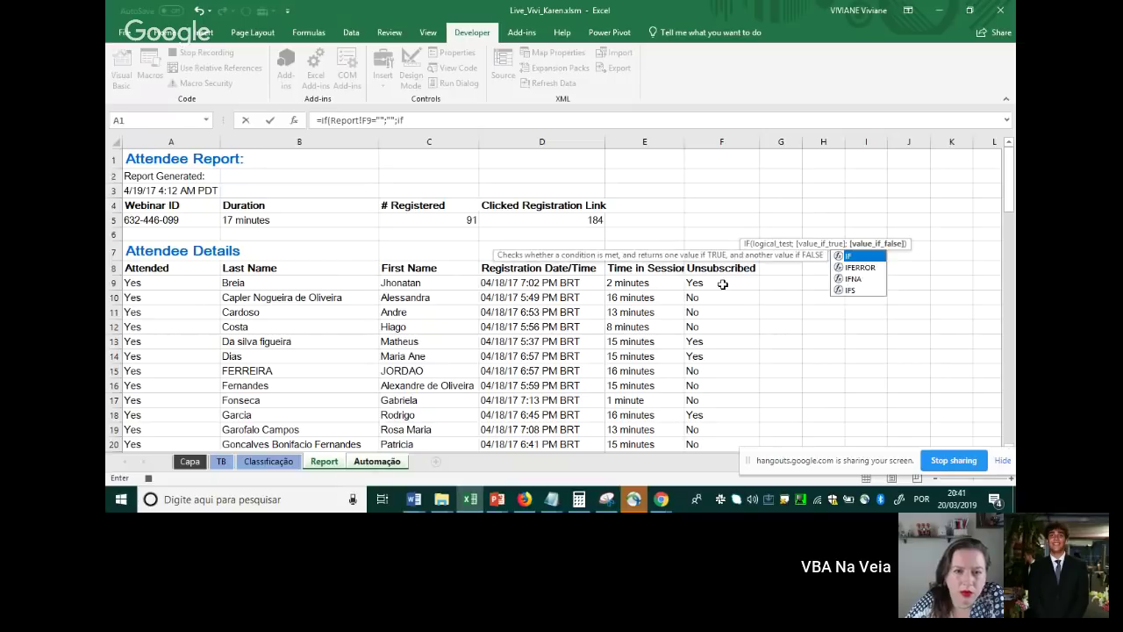
{"action": "type", "text": "("}
Finish the nested IF: Report!F9="yes" gives "não", otherwise "sim"; E4 shows não
{"action": "left_click", "coordinate": [715, 284]}
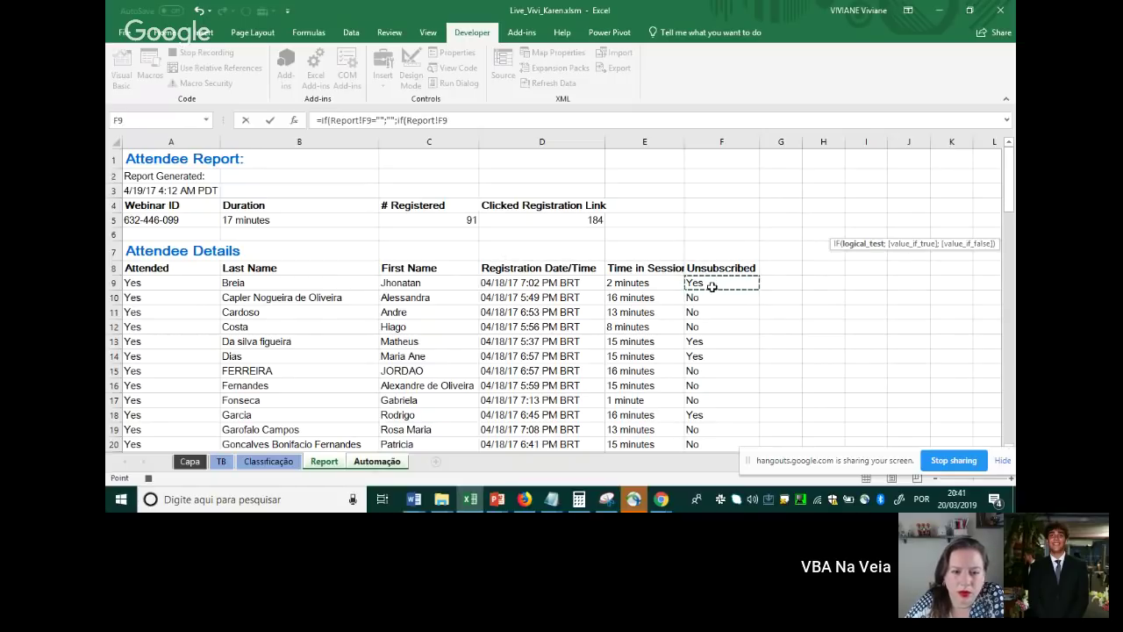
{"action": "type", "text": "=\"yes"}
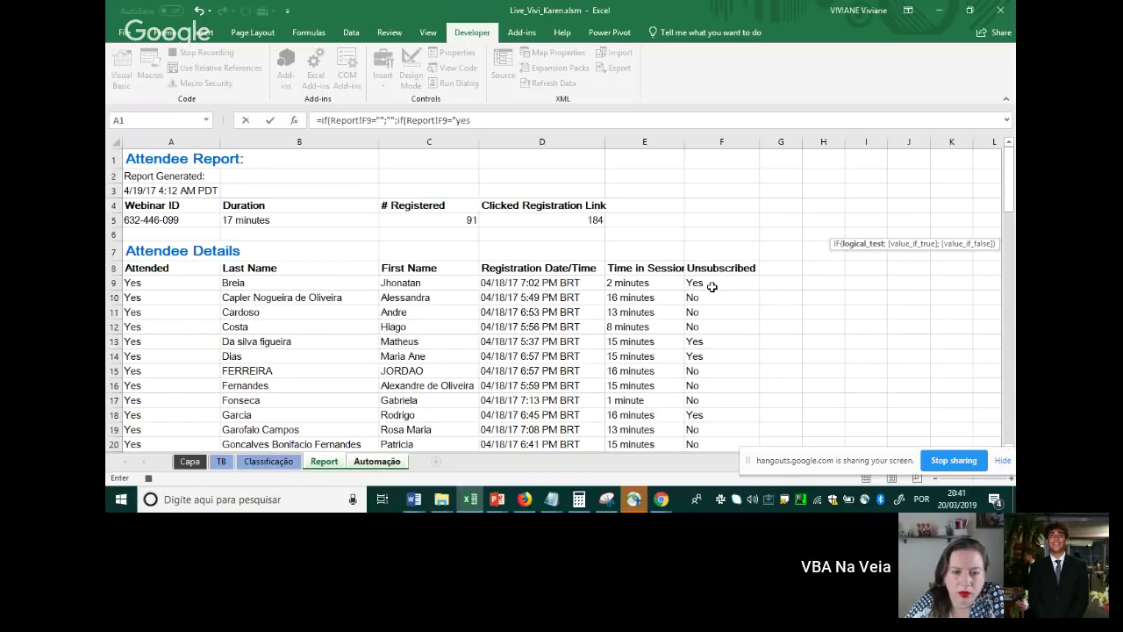
{"action": "type", "text": "\""}
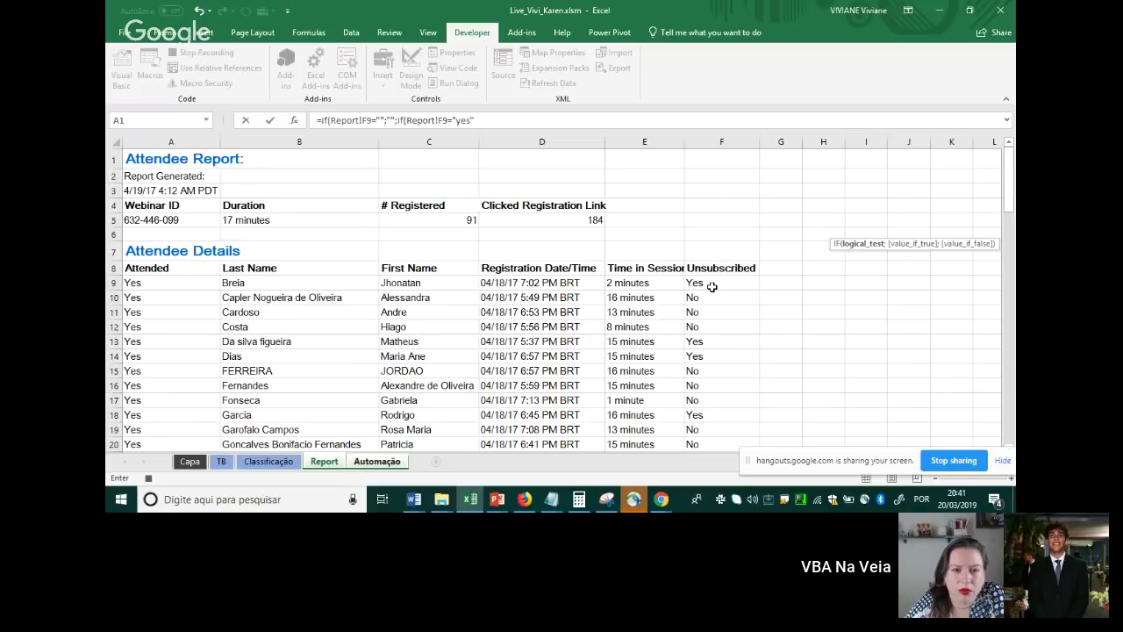
{"action": "type", "text": ";\"n"}
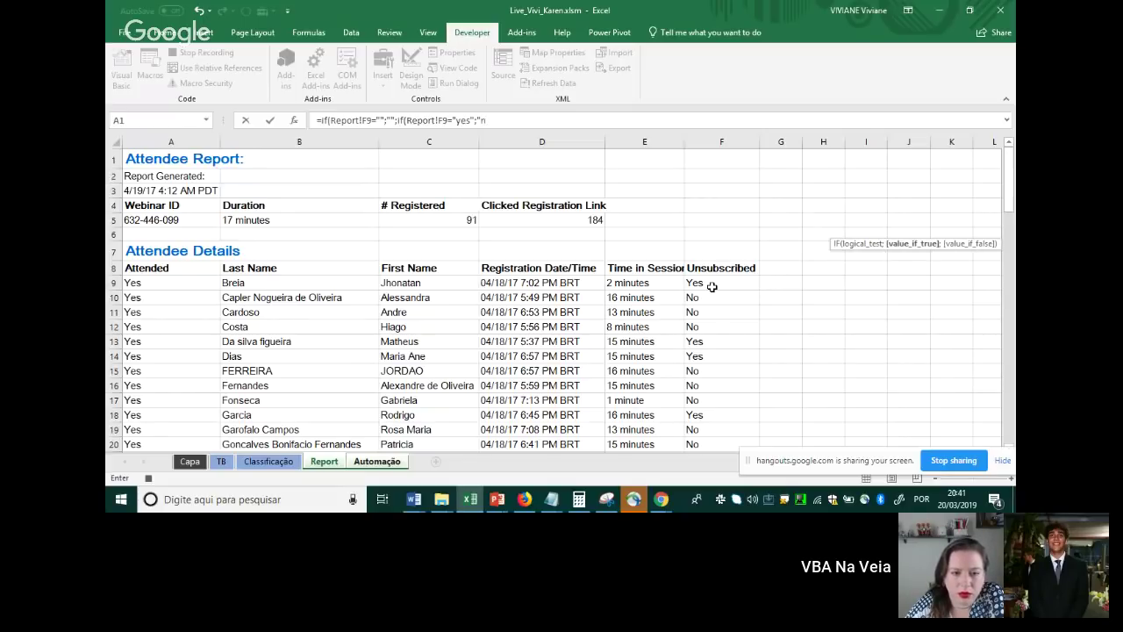
{"action": "type", "text": "ão\";\"si"}
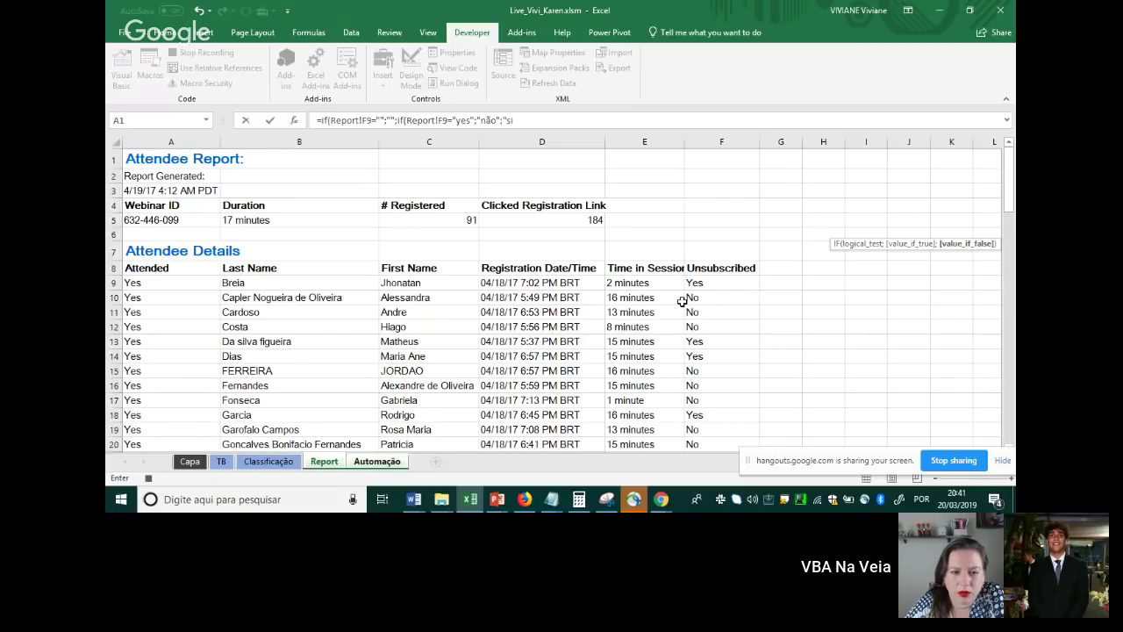
{"action": "type", "text": "m\")"}
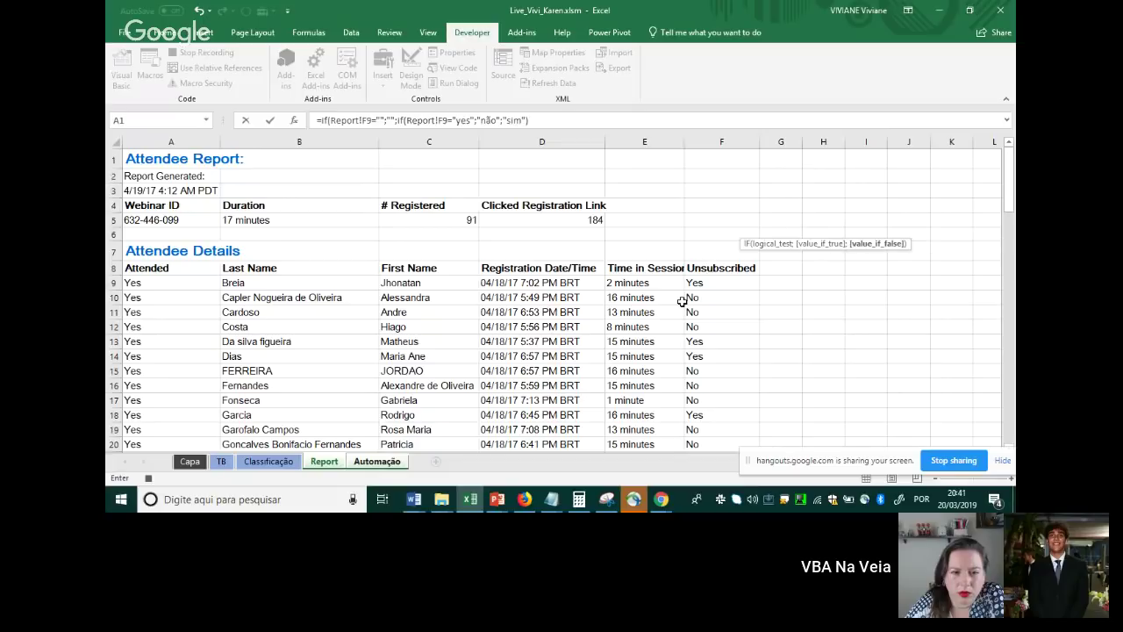
{"action": "type", "text": ")"}
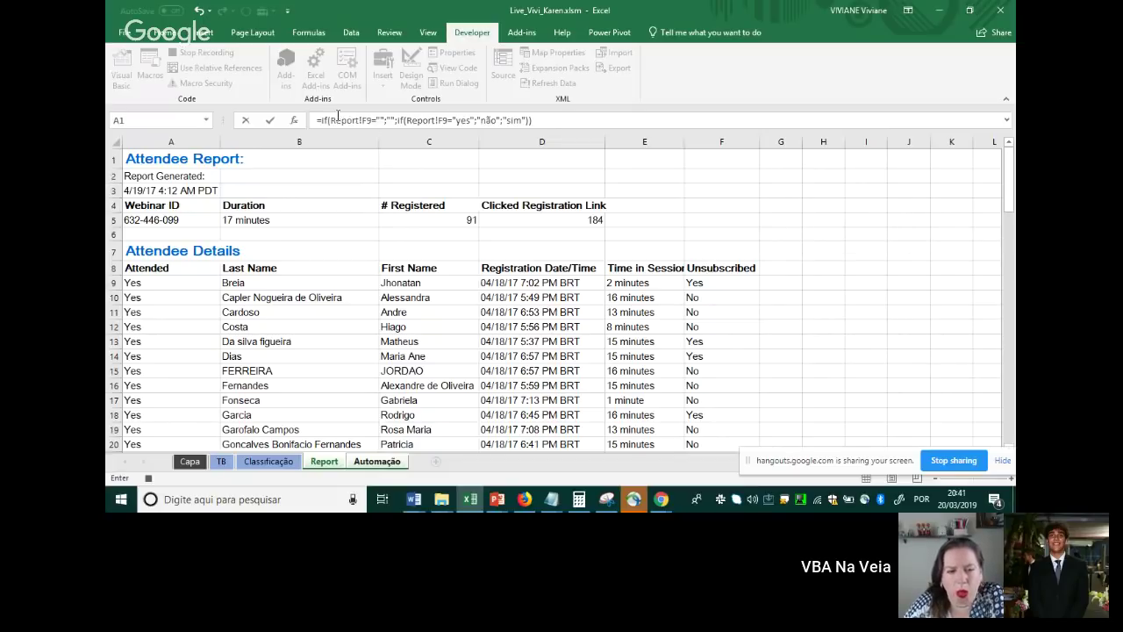
{"action": "left_click_drag", "start_coordinate": [330, 120], "coordinate": [379, 121]}
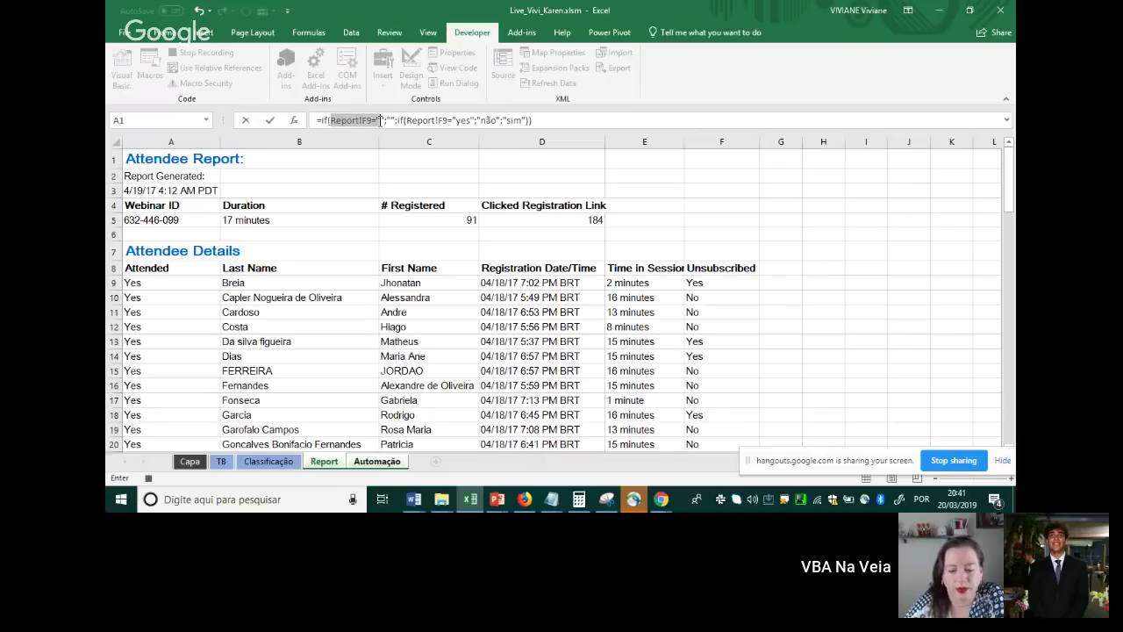
{"action": "left_click", "coordinate": [386, 121]}
{"action": "left_click_drag", "start_coordinate": [394, 120], "coordinate": [472, 120]}
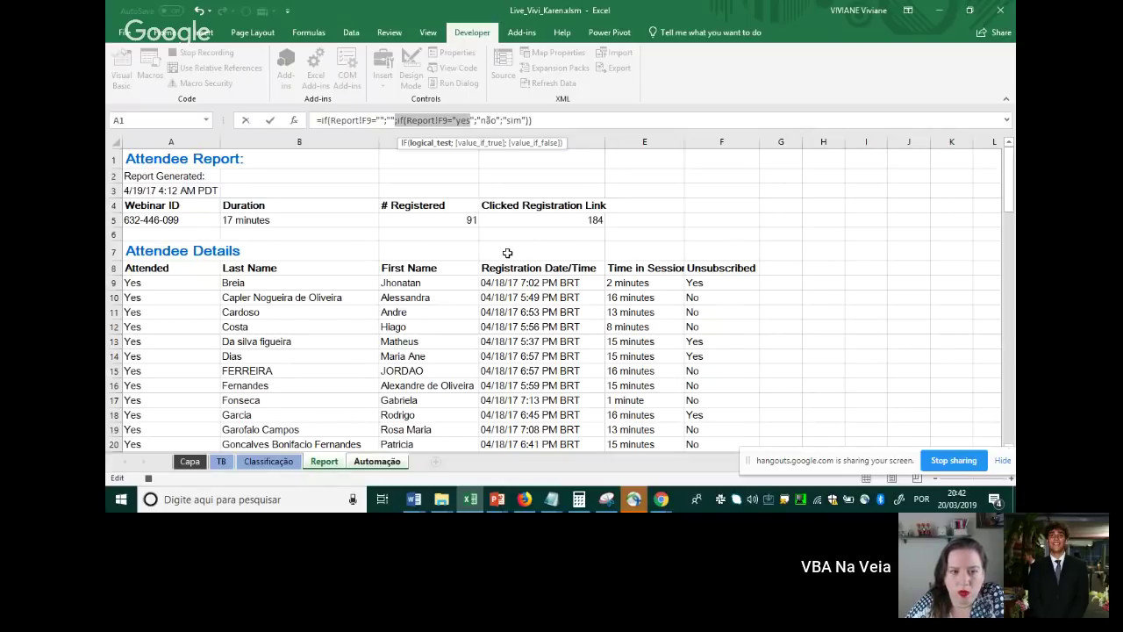
{"action": "key", "text": "Return"}
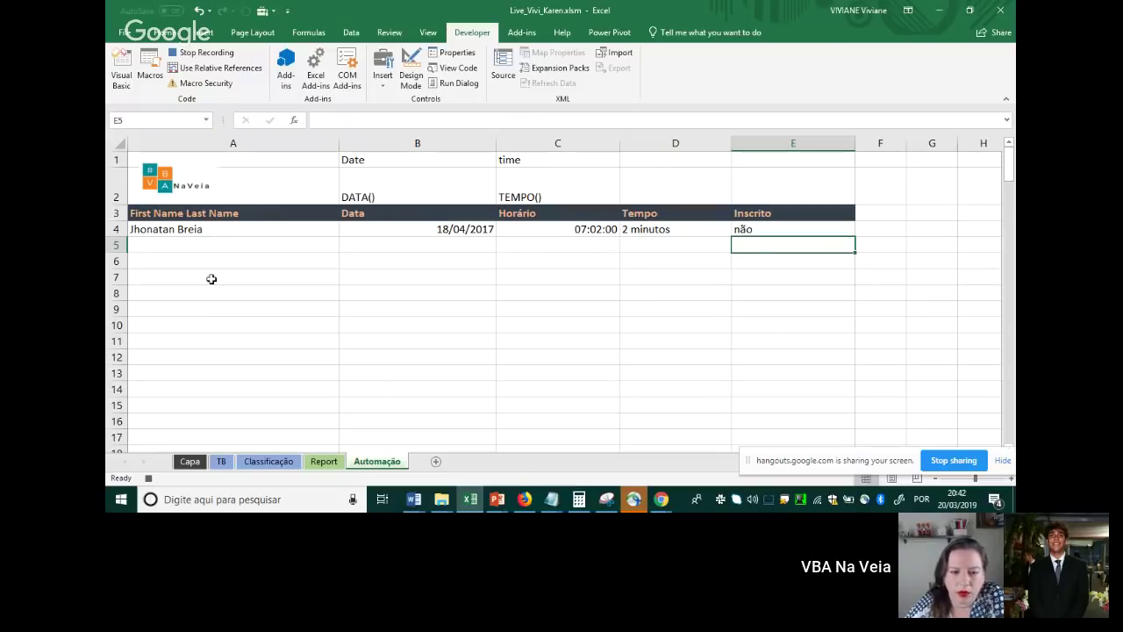
Fill the A4:E4 formulas down to row 100, check the results, and stop the macro recording
{"action": "left_click_drag", "start_coordinate": [198, 229], "coordinate": [772, 224]}
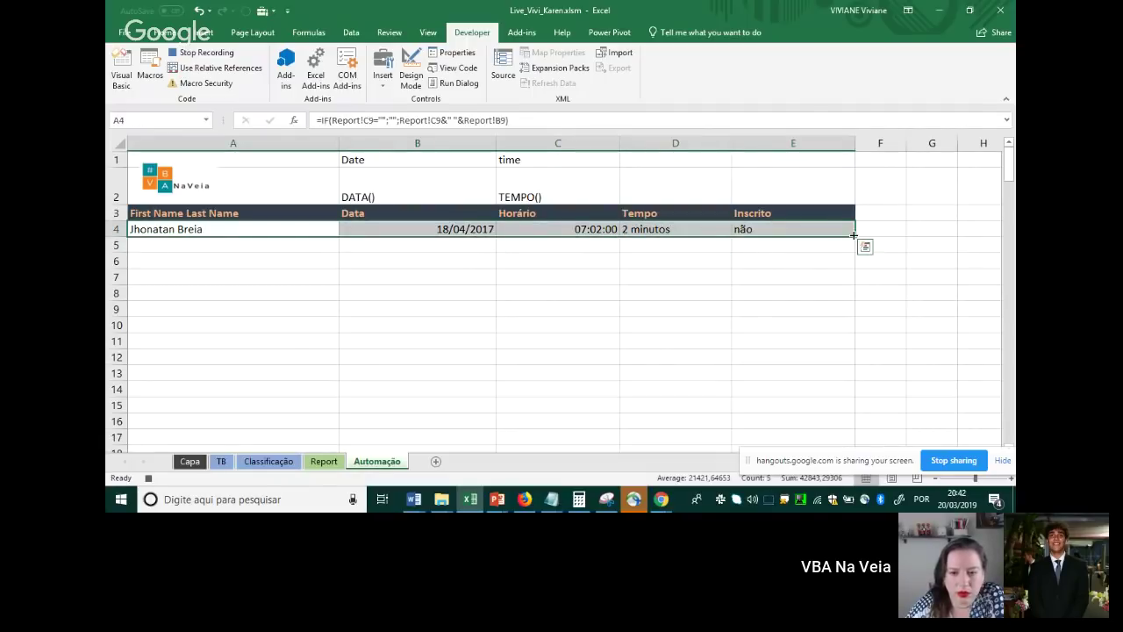
{"action": "left_click_drag", "start_coordinate": [852, 236], "coordinate": [817, 443]}
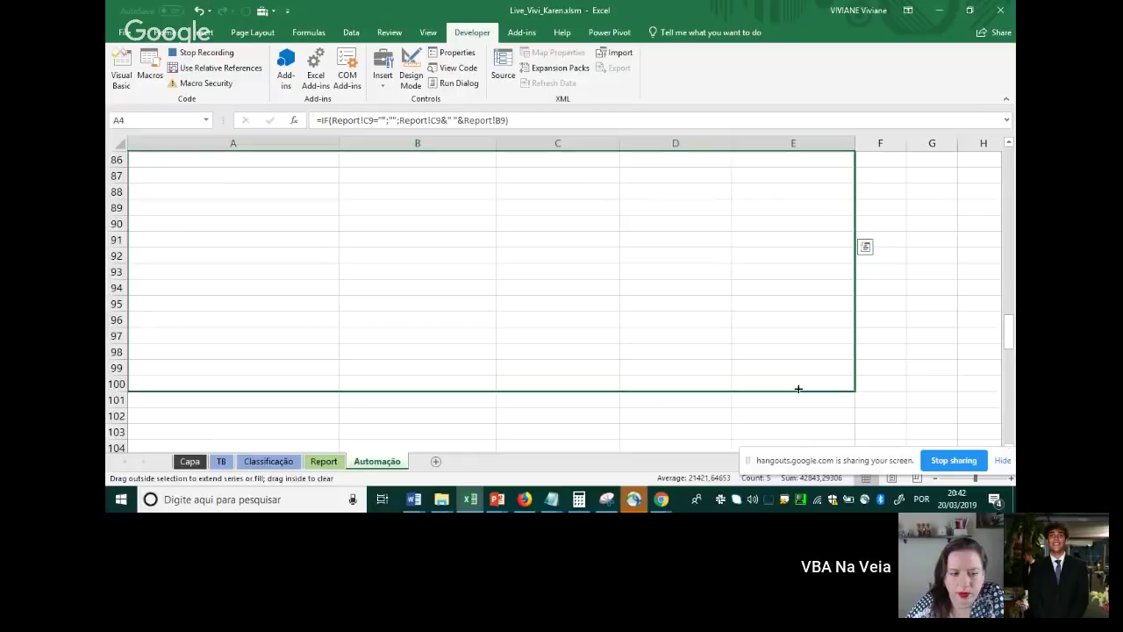
{"action": "left_click_drag", "start_coordinate": [799, 387], "coordinate": [796, 386]}
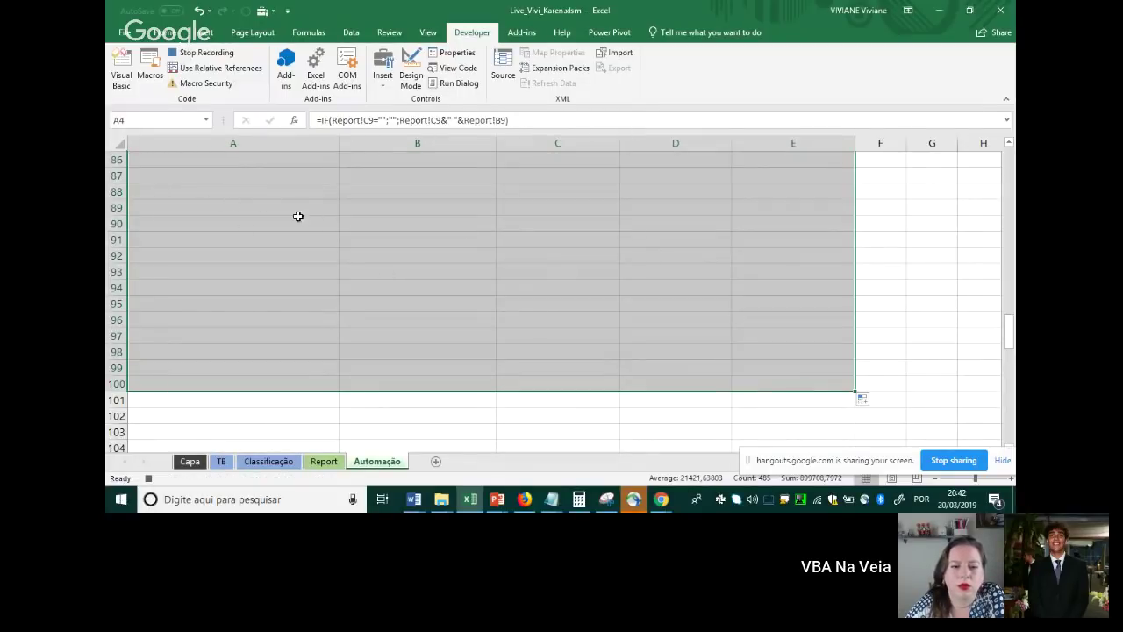
{"action": "double_click", "coordinate": [187, 286]}
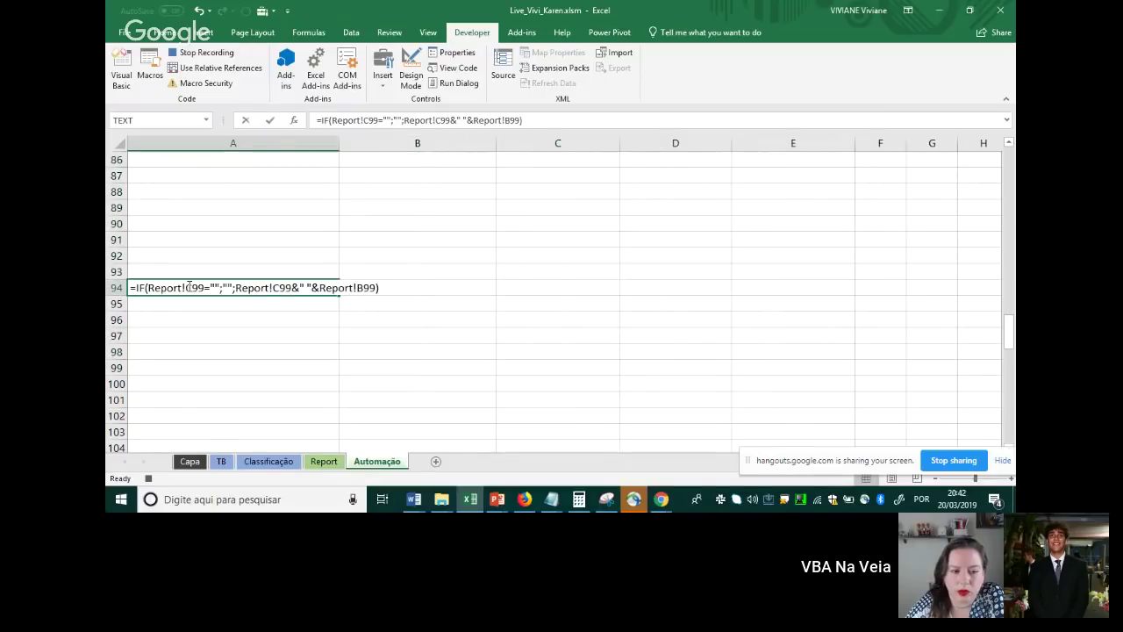
{"action": "key", "text": "Escape"}
{"action": "left_click", "coordinate": [274, 254]}
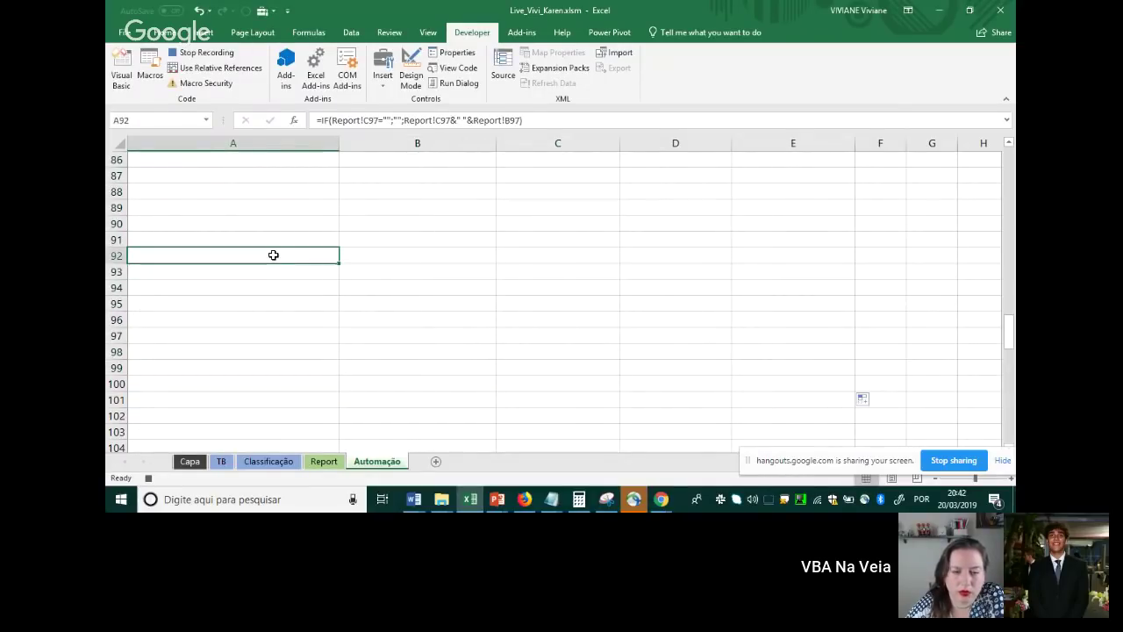
{"action": "key", "text": "ctrl+Up"}
{"action": "scroll", "coordinate": [254, 400], "scroll_direction": "down", "scroll_amount": 3}
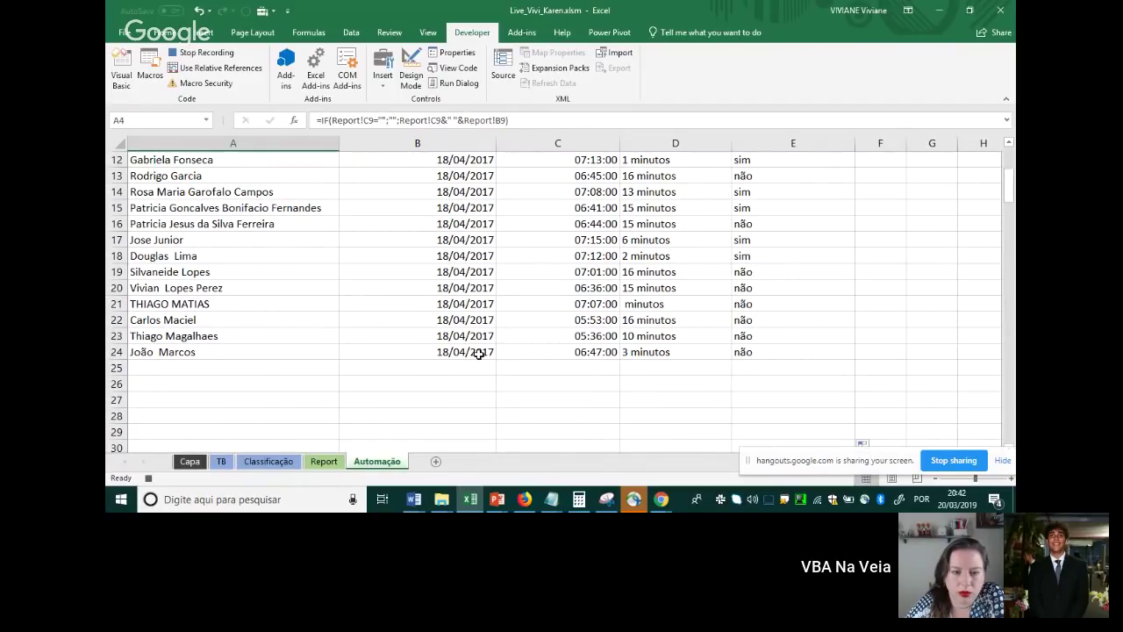
{"action": "scroll", "coordinate": [478, 353], "scroll_direction": "up", "scroll_amount": 4}
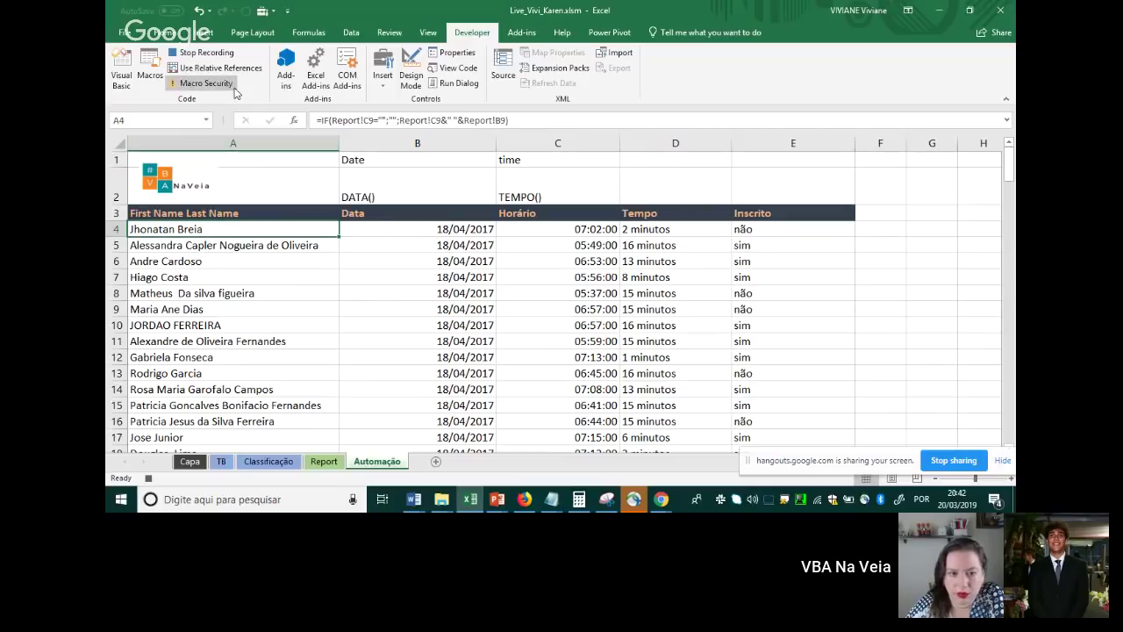
{"action": "left_click", "coordinate": [209, 53]}
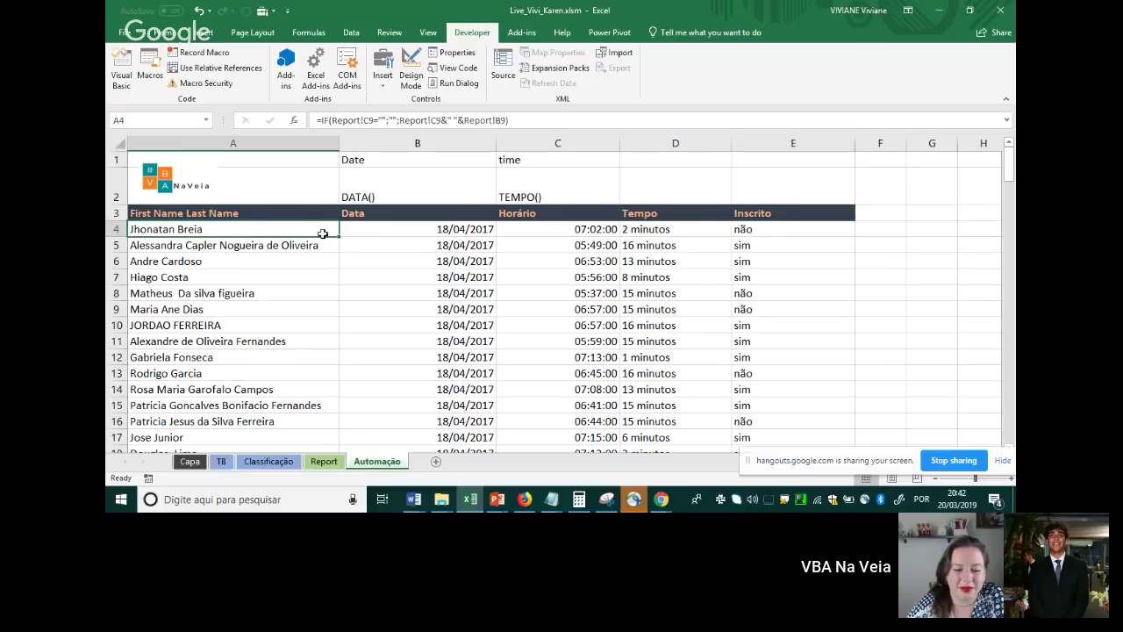
Select the attendee data from row 4 across to column E and down to the last row
{"action": "key", "text": "ctrl+shift+Right"}
{"action": "key", "text": "ctrl+shift+Down"}
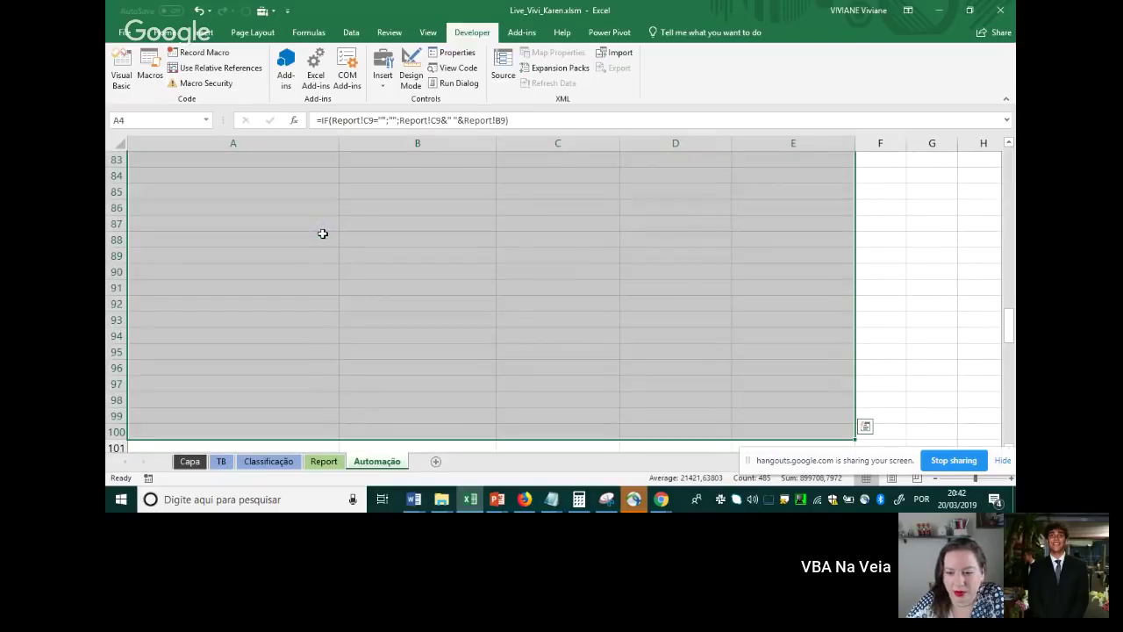
{"action": "scroll", "coordinate": [353, 227], "scroll_direction": "up", "scroll_amount": 15}
{"action": "left_click", "coordinate": [371, 236], "text": "ctrl"}
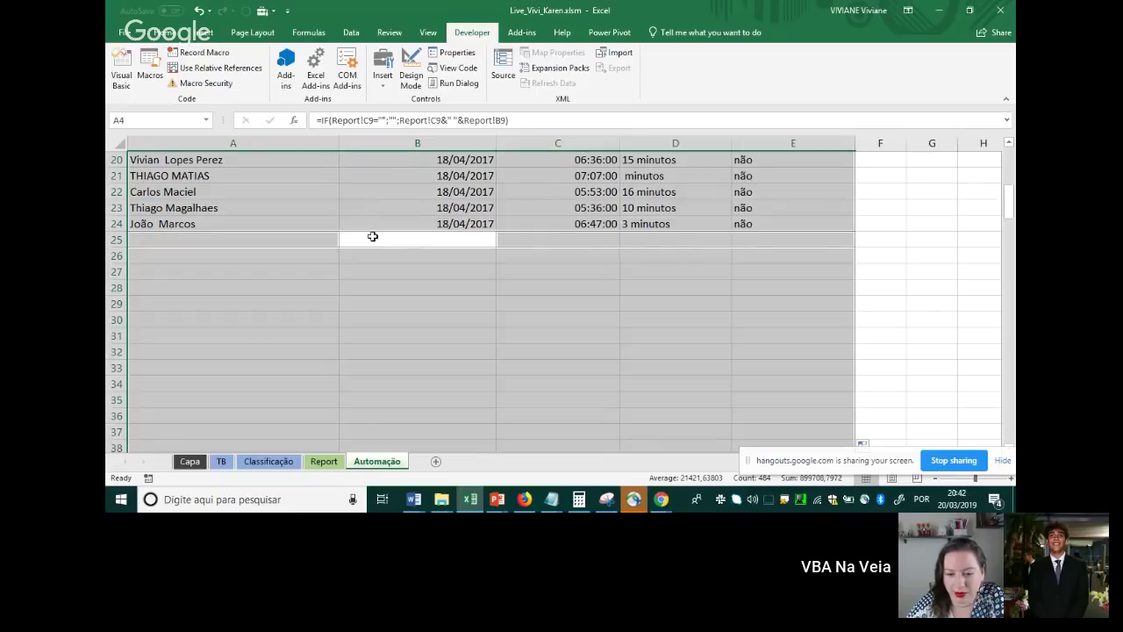
{"action": "scroll", "coordinate": [371, 236], "scroll_direction": "up", "scroll_amount": 6}
{"action": "right_click", "coordinate": [291, 200]}
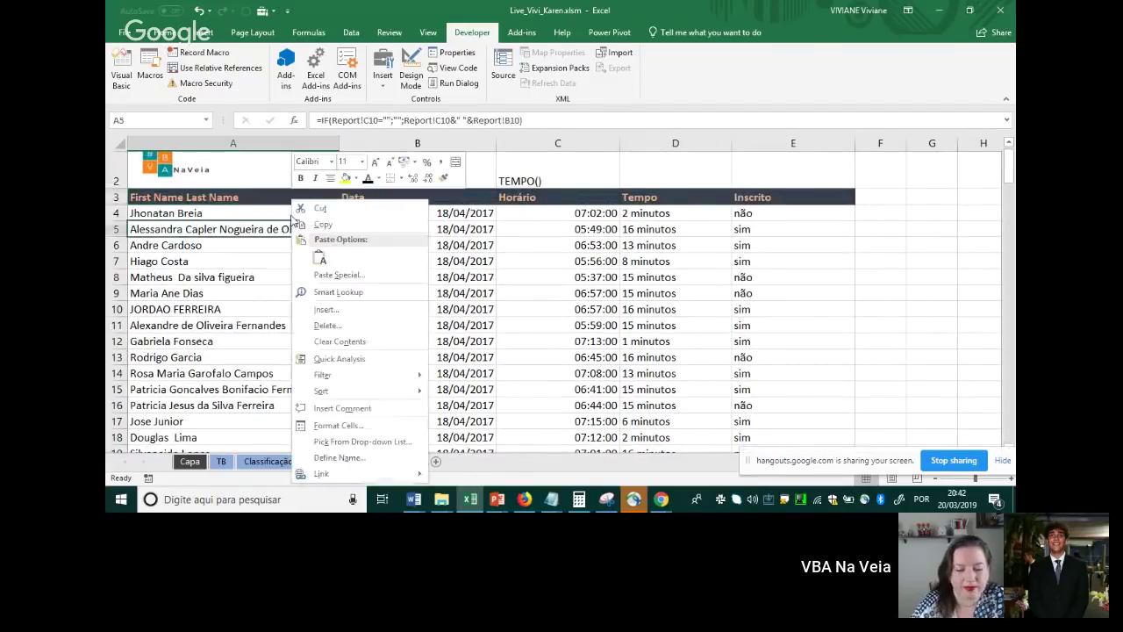
{"action": "right_click", "coordinate": [265, 201]}
{"action": "key", "text": "Escape"}
Reselect A4 through the data's end, clear the attendee rows, and check the Report sheet before returning
{"action": "left_click", "coordinate": [231, 229]}
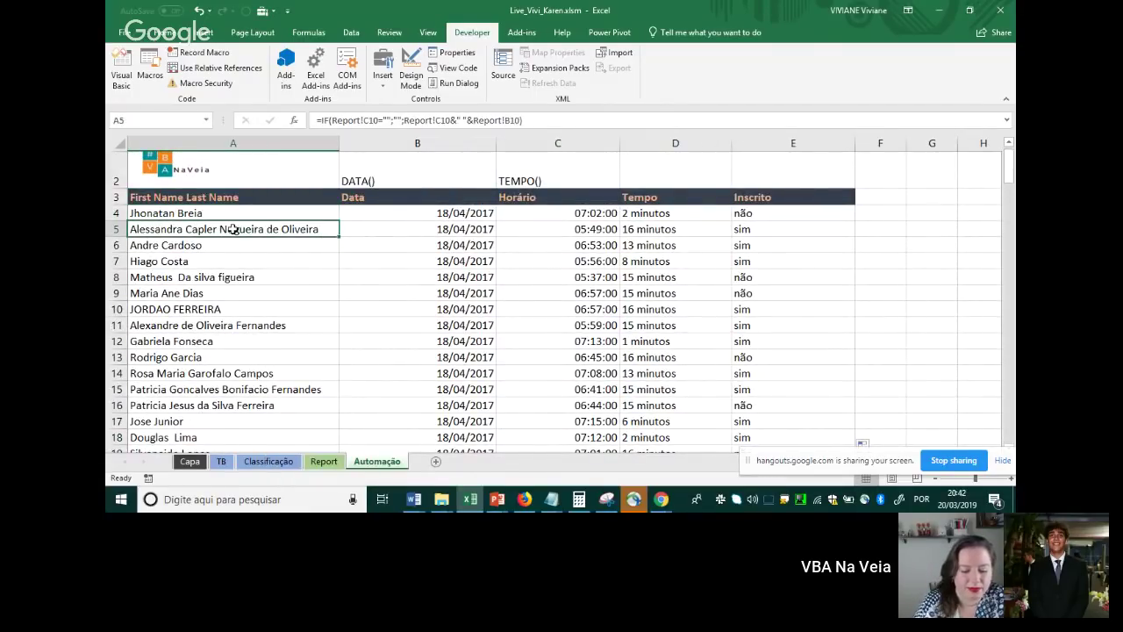
{"action": "key", "text": "Up"}
{"action": "key", "text": "Up"}
{"action": "key", "text": "Up"}
{"action": "key", "text": "Up"}
{"action": "key", "text": "Down"}
{"action": "key", "text": "Down"}
{"action": "key", "text": "Down"}
{"action": "key", "text": "Down"}
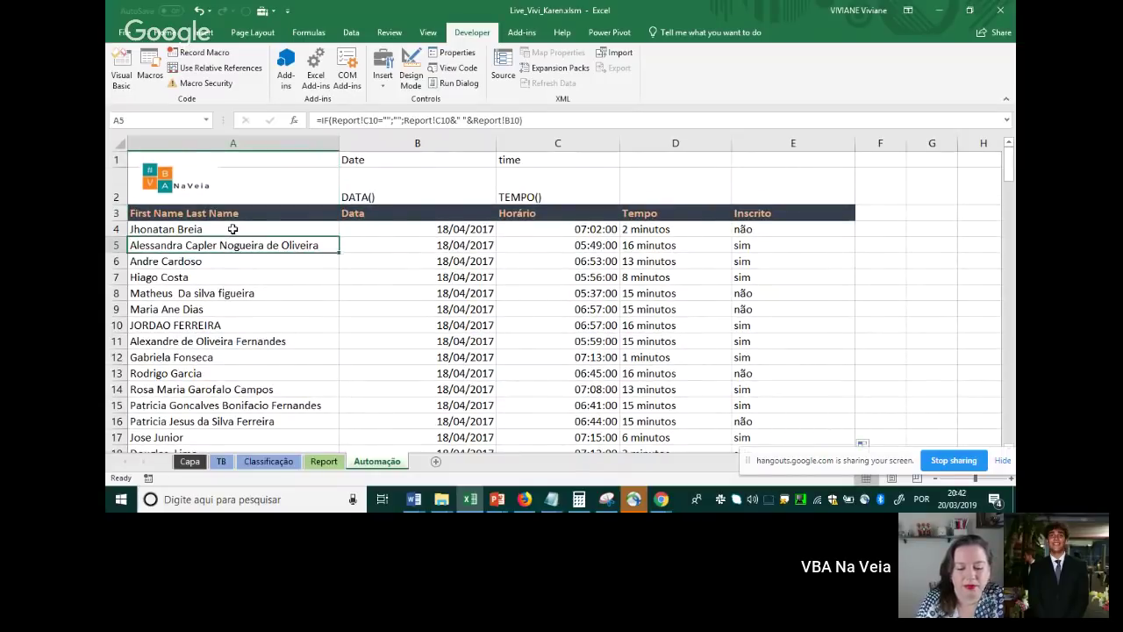
{"action": "key", "text": "Up"}
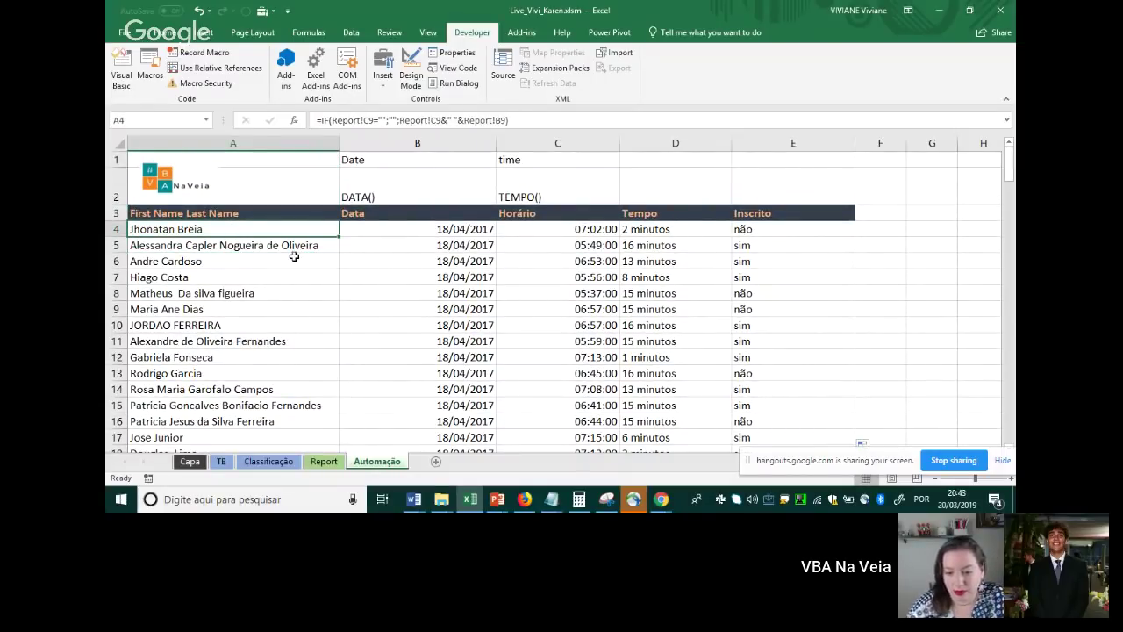
{"action": "mouse_move", "coordinate": [263, 229]}
{"action": "left_mouse_down"}
{"action": "mouse_move", "coordinate": [280, 251]}
{"action": "mouse_move", "coordinate": [277, 231]}
{"action": "left_mouse_up"}
{"action": "key", "text": "ctrl+shift+Right"}
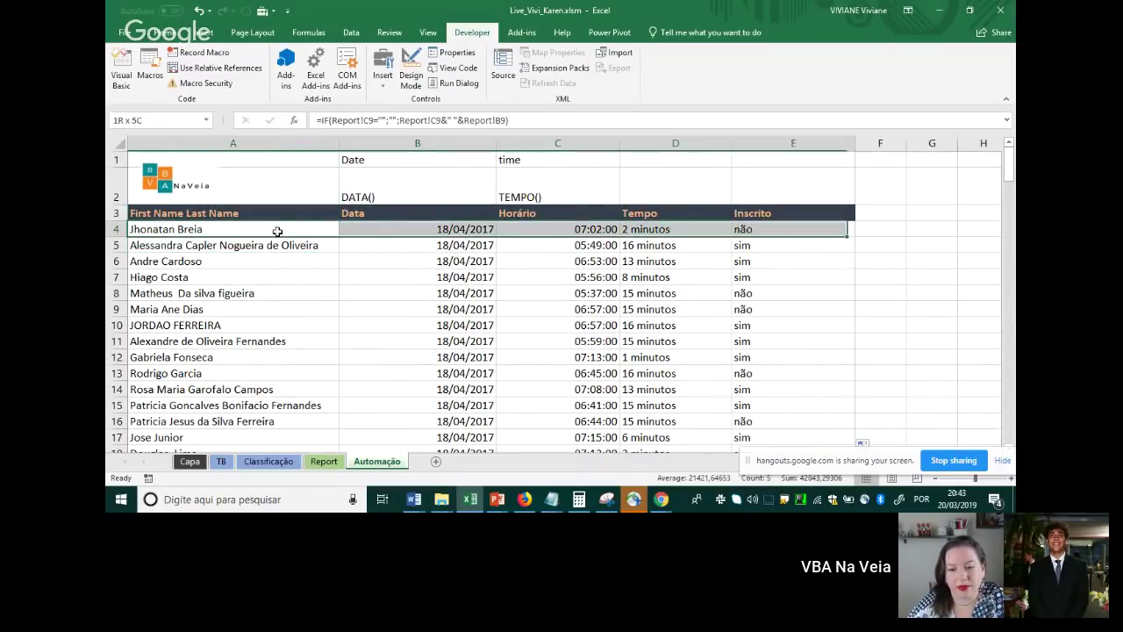
{"action": "key", "text": "ctrl+shift+Down"}
{"action": "scroll", "coordinate": [277, 230], "scroll_direction": "up", "scroll_amount": 7}
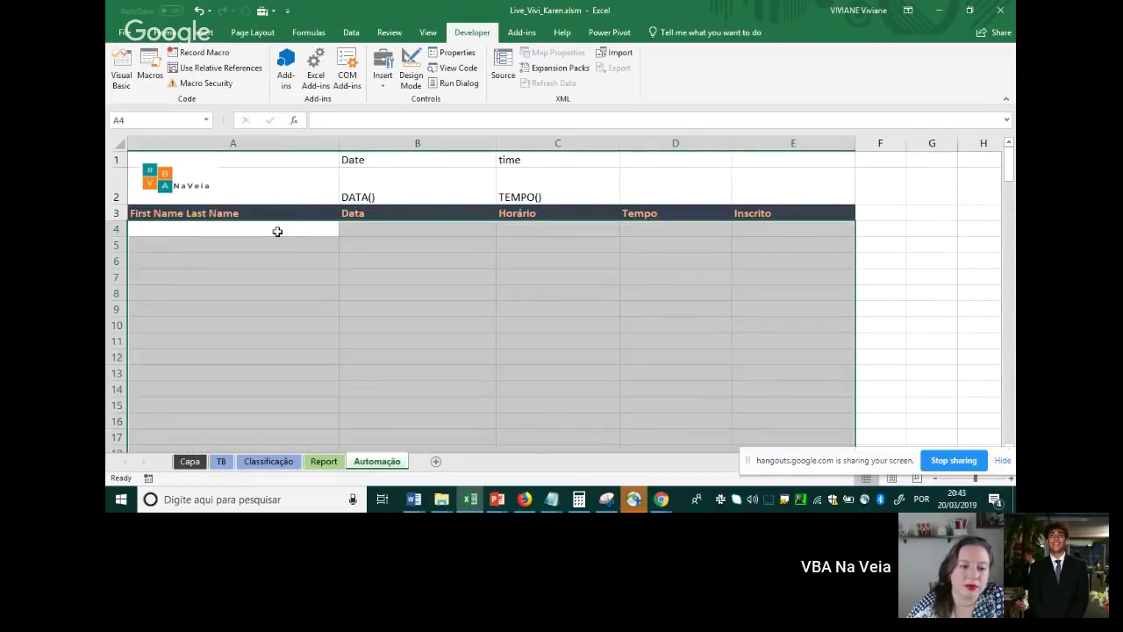
{"action": "key", "text": "ctrl+Home"}
{"action": "key", "text": "Down"}
{"action": "key", "text": "Down"}
{"action": "key", "text": "Down"}
{"action": "key", "text": "Down"}
{"action": "key", "text": "Up"}
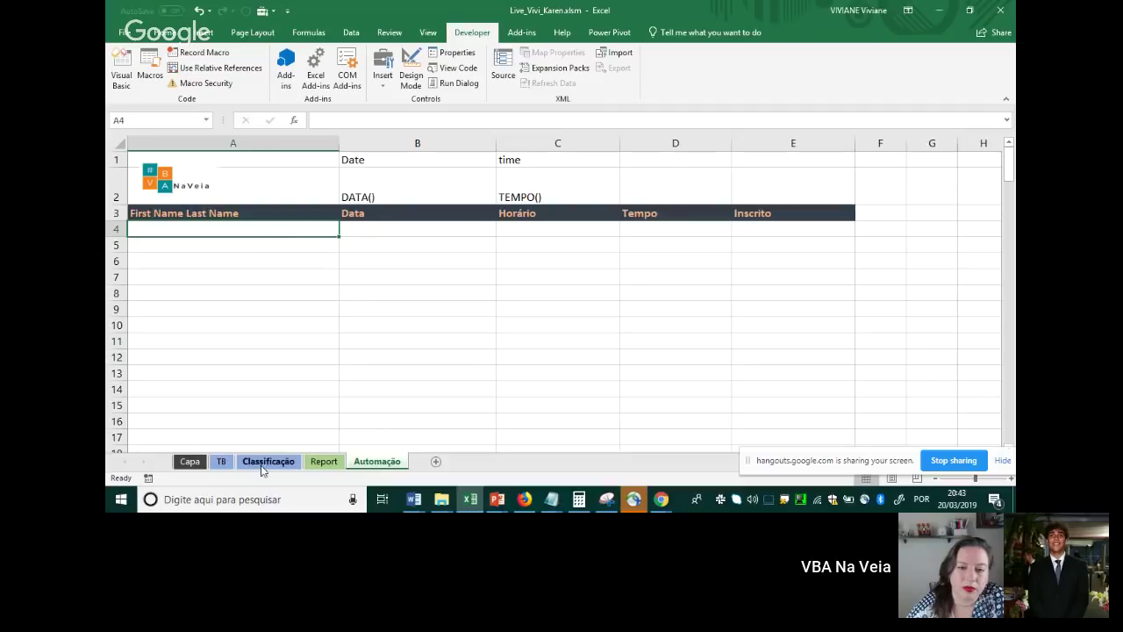
{"action": "left_click", "coordinate": [324, 460]}
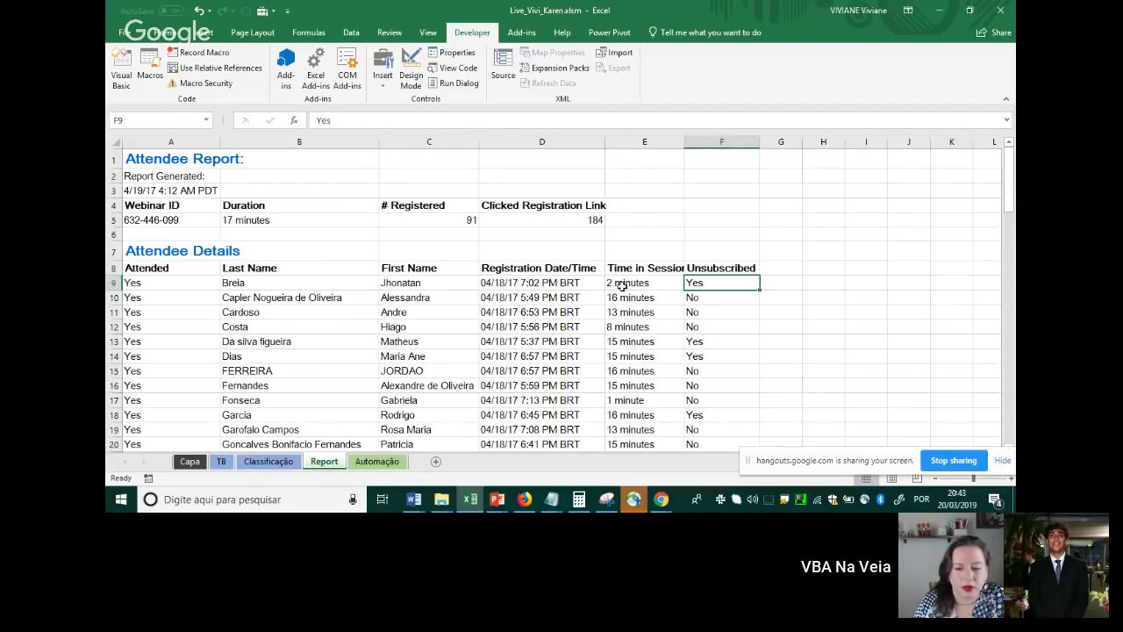
{"action": "left_click", "coordinate": [377, 460]}
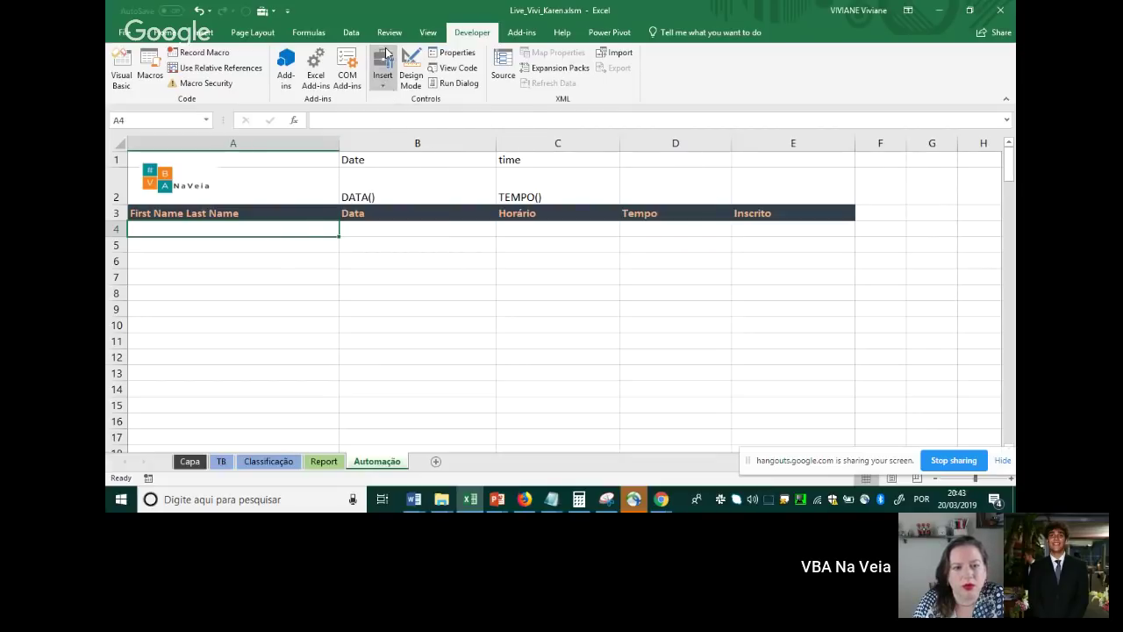
Draw a form button over E2, assign it the Relatorio macro, and caption it 'Criar Relatório'
{"action": "left_click", "coordinate": [384, 76]}
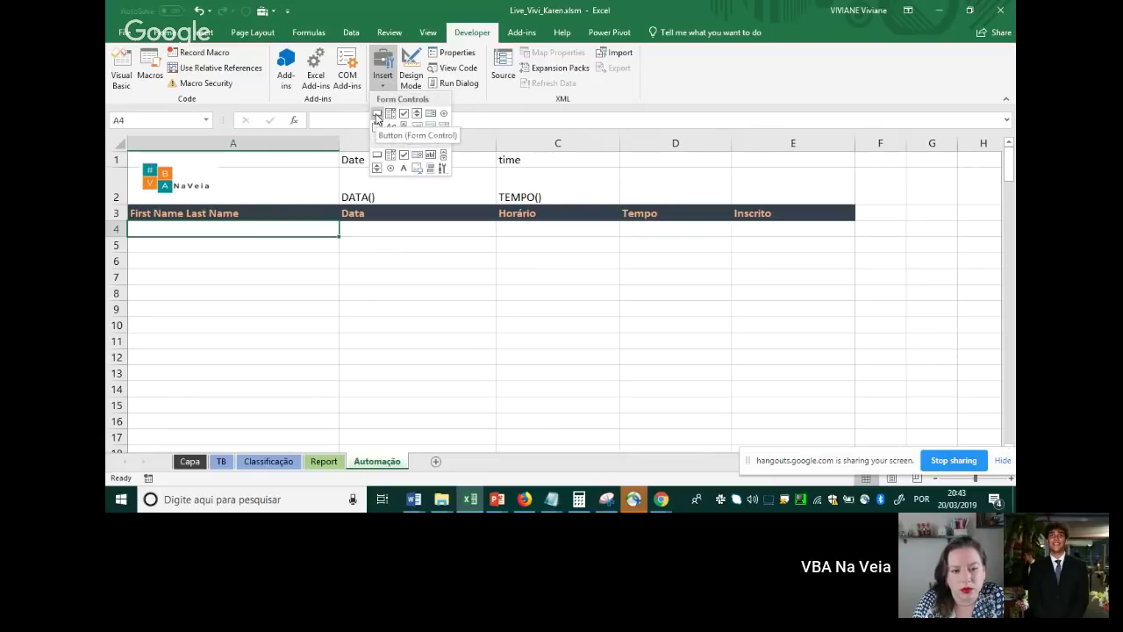
{"action": "left_click", "coordinate": [377, 114]}
{"action": "mouse_move", "coordinate": [736, 171]}
{"action": "left_mouse_down"}
{"action": "mouse_move", "coordinate": [782, 189]}
{"action": "mouse_move", "coordinate": [847, 189]}
{"action": "left_mouse_up"}
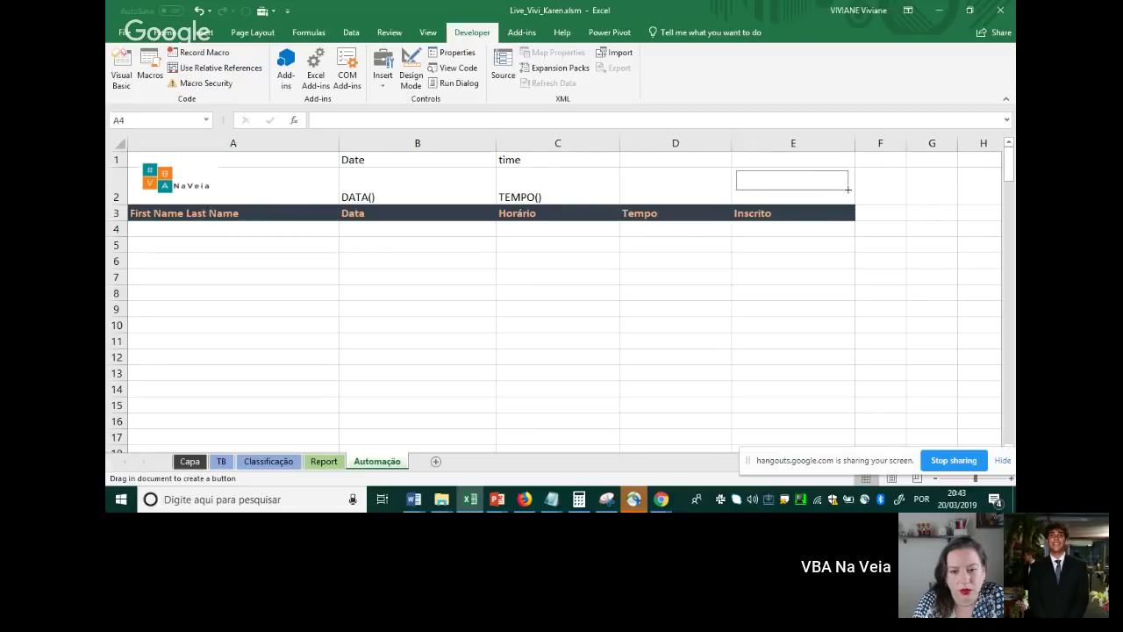
{"action": "left_click_drag", "start_coordinate": [847, 188], "coordinate": [848, 188]}
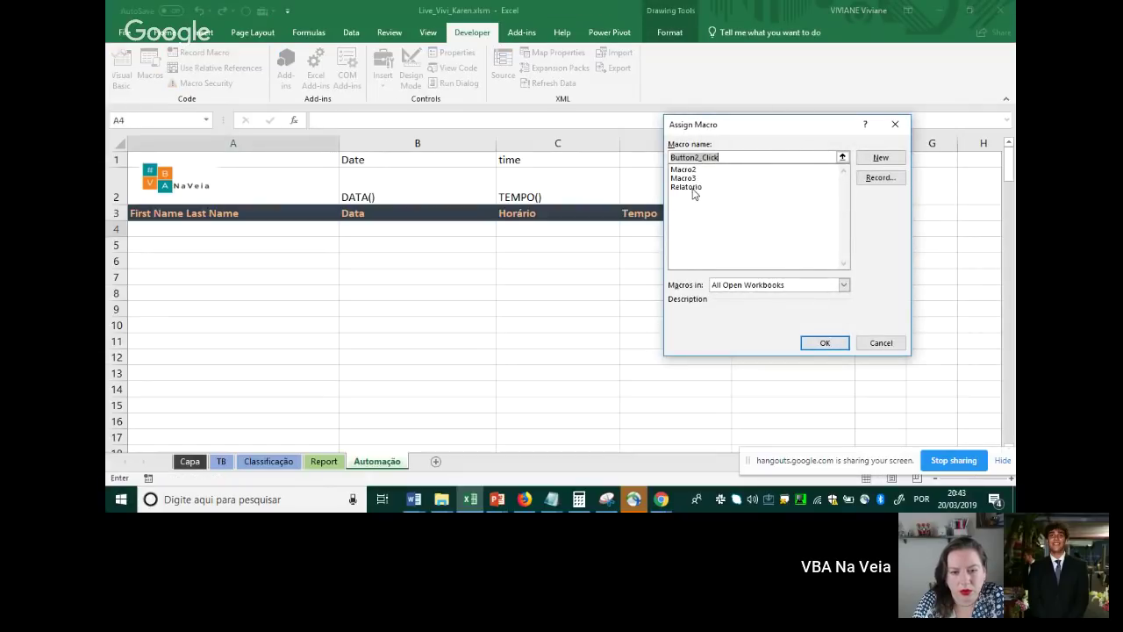
{"action": "left_click", "coordinate": [692, 187]}
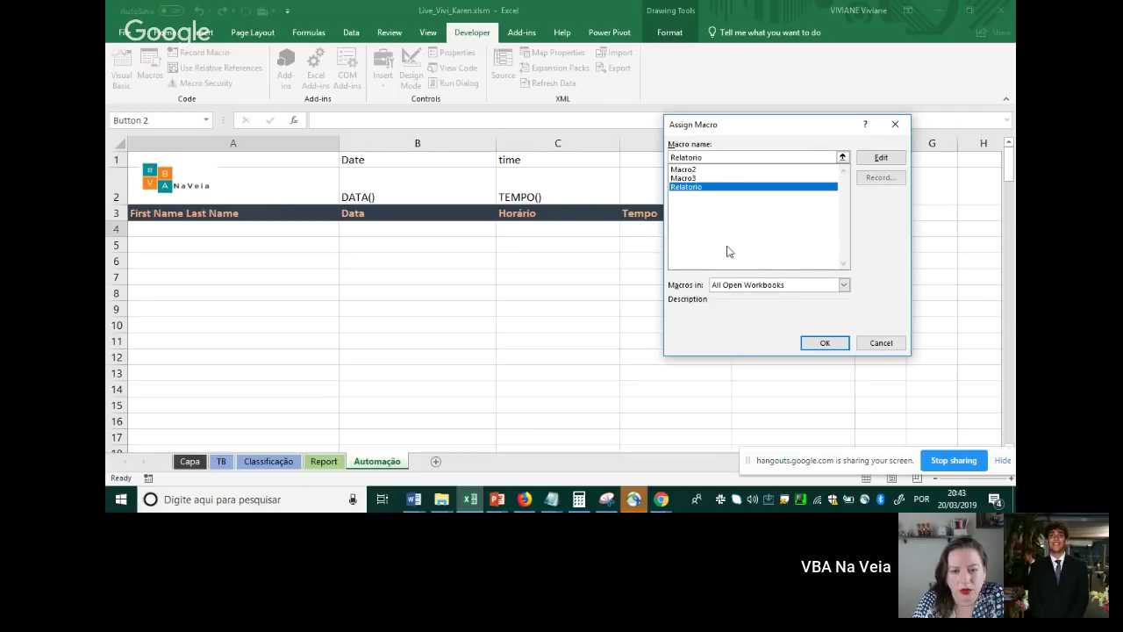
{"action": "left_click", "coordinate": [826, 345]}
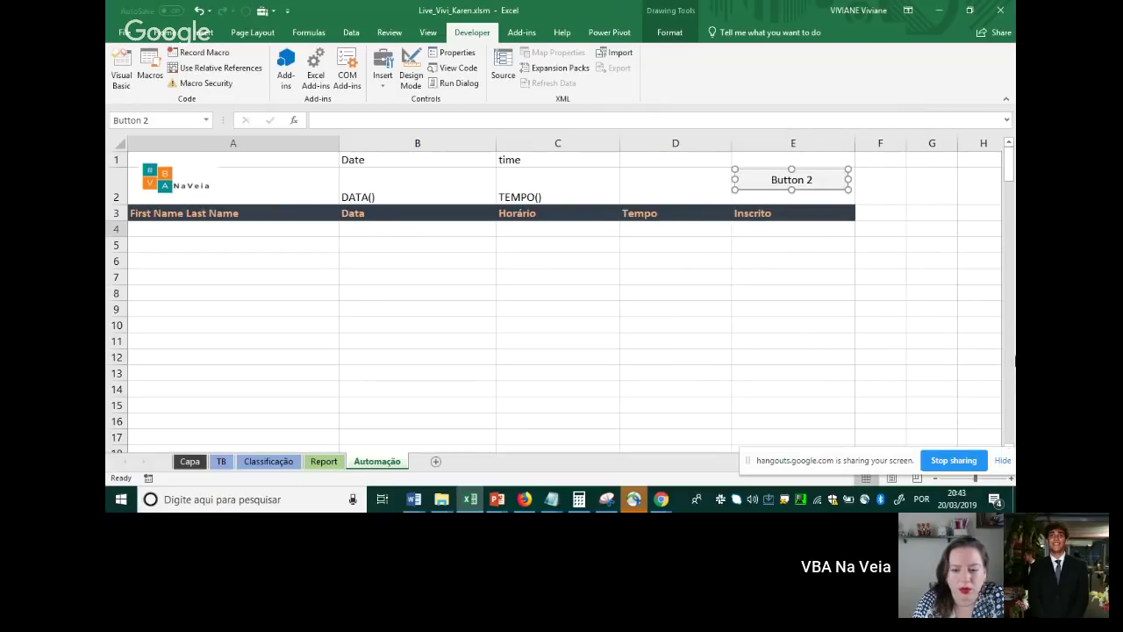
{"action": "type", "text": "Cri"}
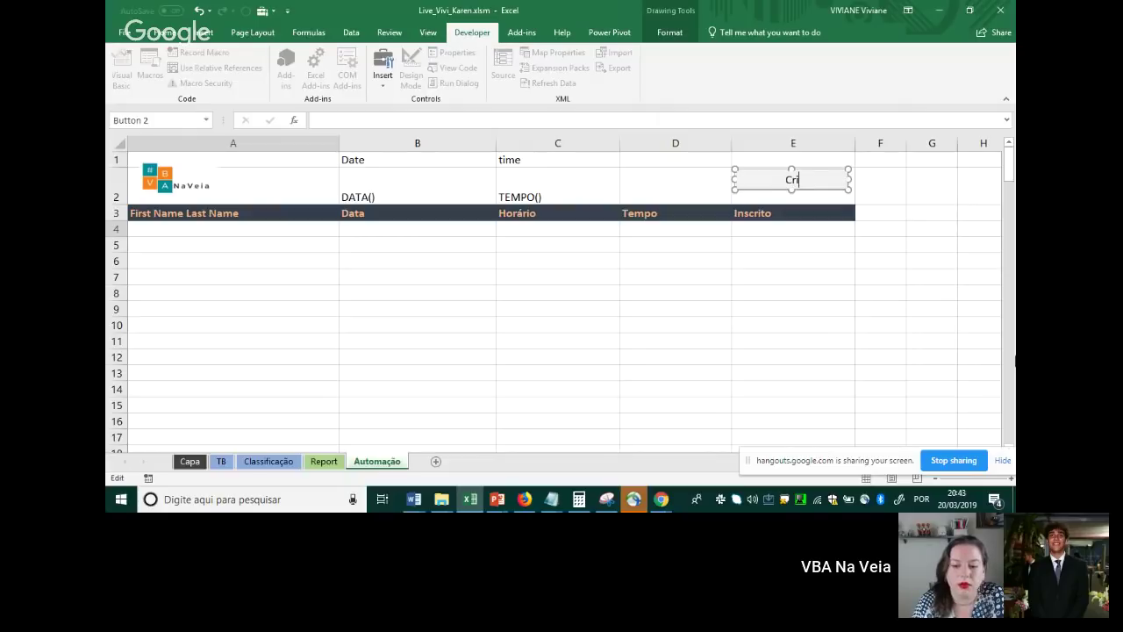
{"action": "type", "text": "ar Relatório"}
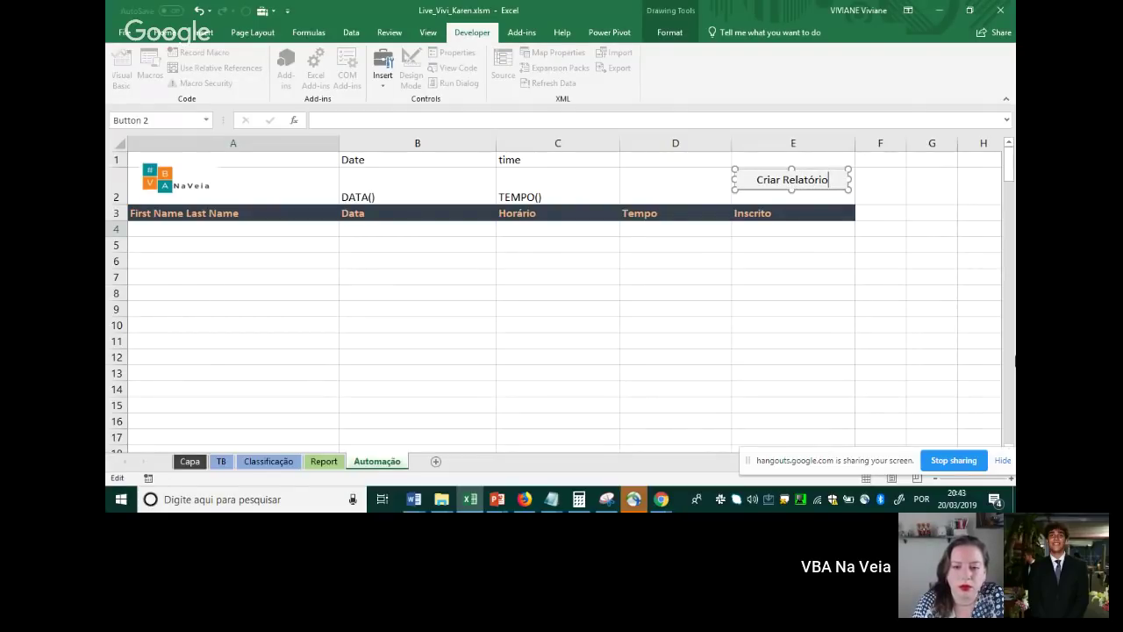
{"action": "left_click", "coordinate": [811, 292]}
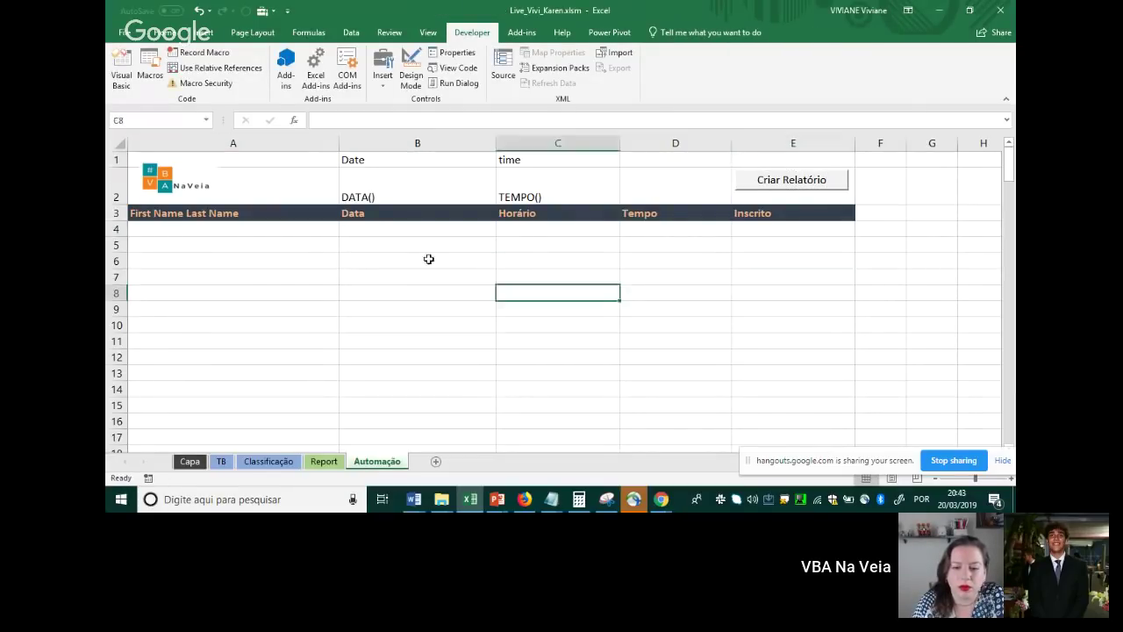
With A4 selected, run Criar Relatório to fill the table with attendee names, dates, times and durations
{"action": "left_click", "coordinate": [386, 240]}
{"action": "left_click", "coordinate": [233, 240]}
{"action": "left_click", "coordinate": [235, 230]}
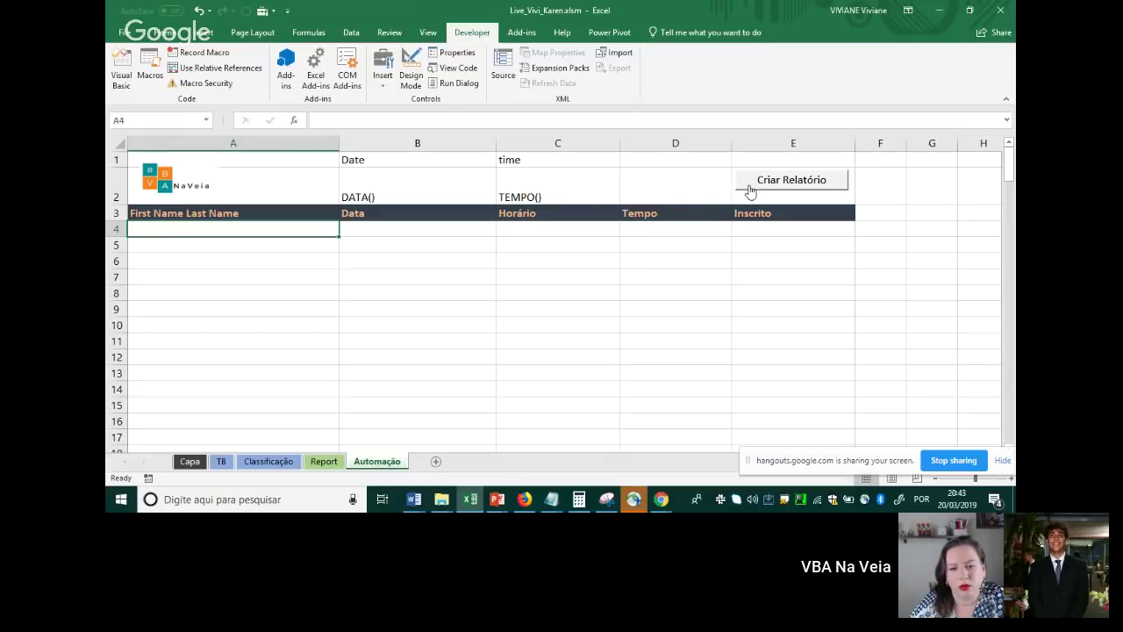
{"action": "left_click", "coordinate": [750, 185]}
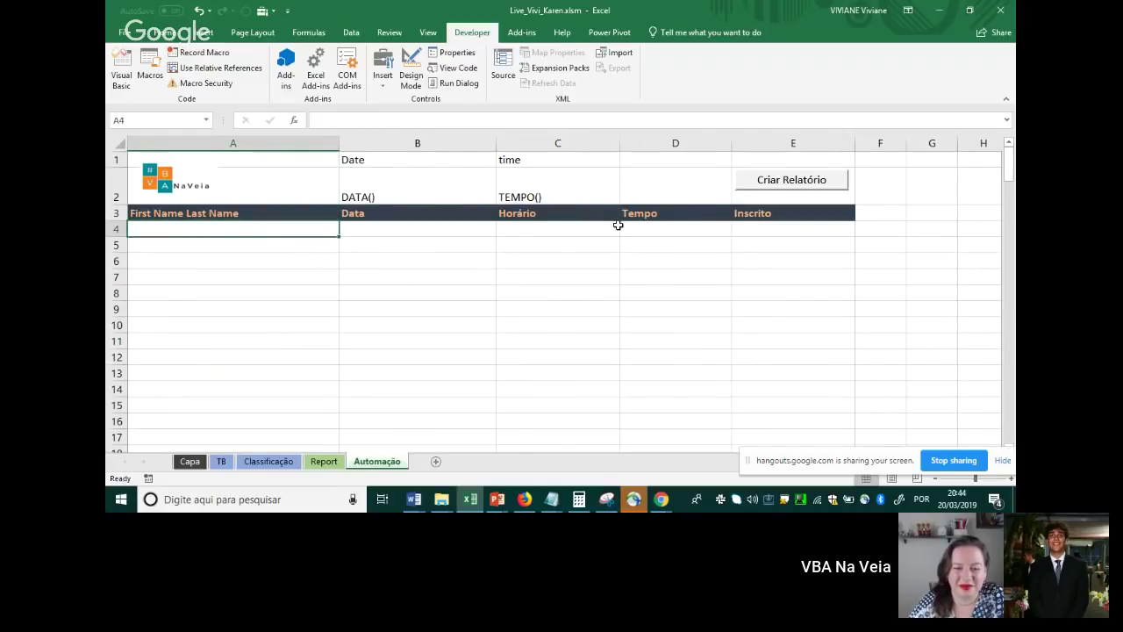
{"action": "left_click", "coordinate": [751, 190]}
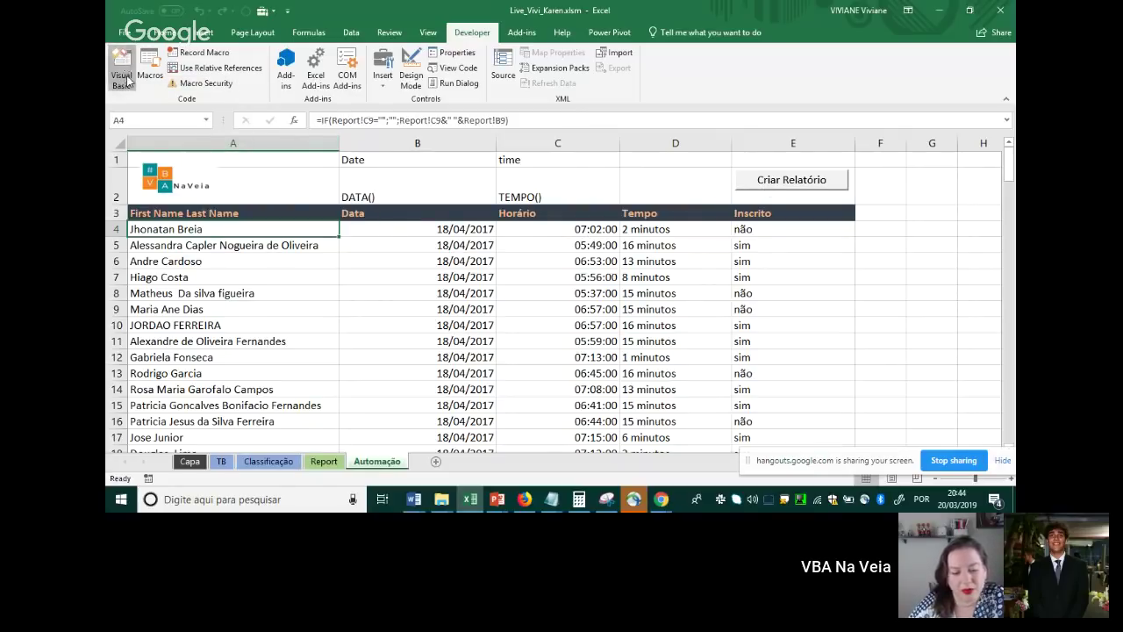
Open the VBA editor, scroll Module1 to the Relatorio macro, and narrow the Project pane
{"action": "left_click", "coordinate": [122, 88]}
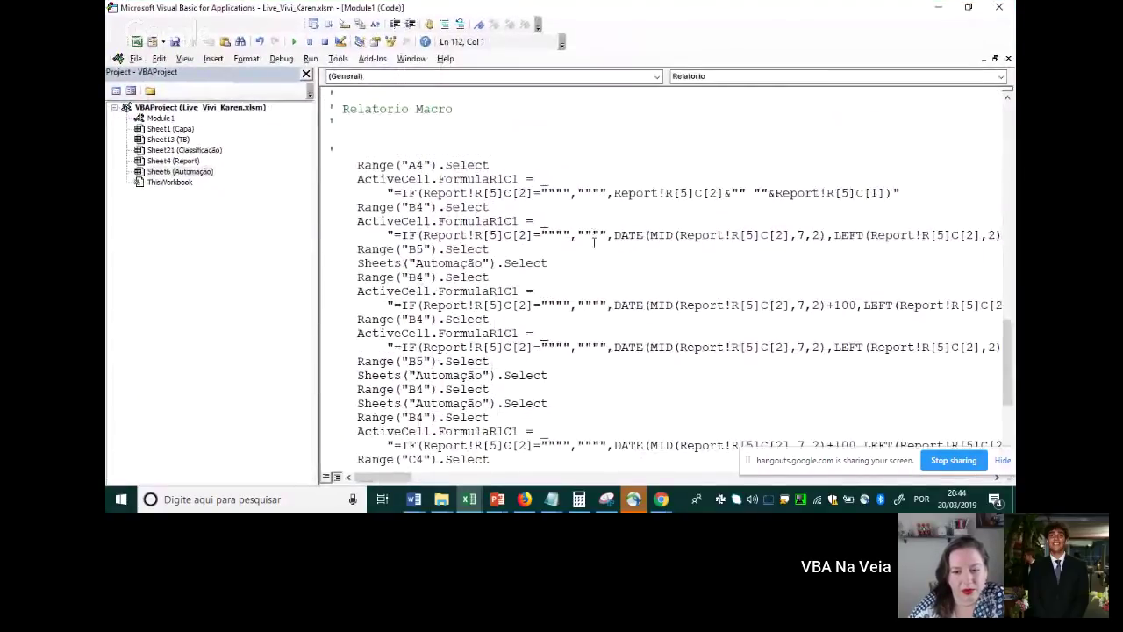
{"action": "scroll", "coordinate": [579, 245], "scroll_direction": "up", "scroll_amount": 10}
{"action": "scroll", "coordinate": [579, 243], "scroll_direction": "up", "scroll_amount": 3}
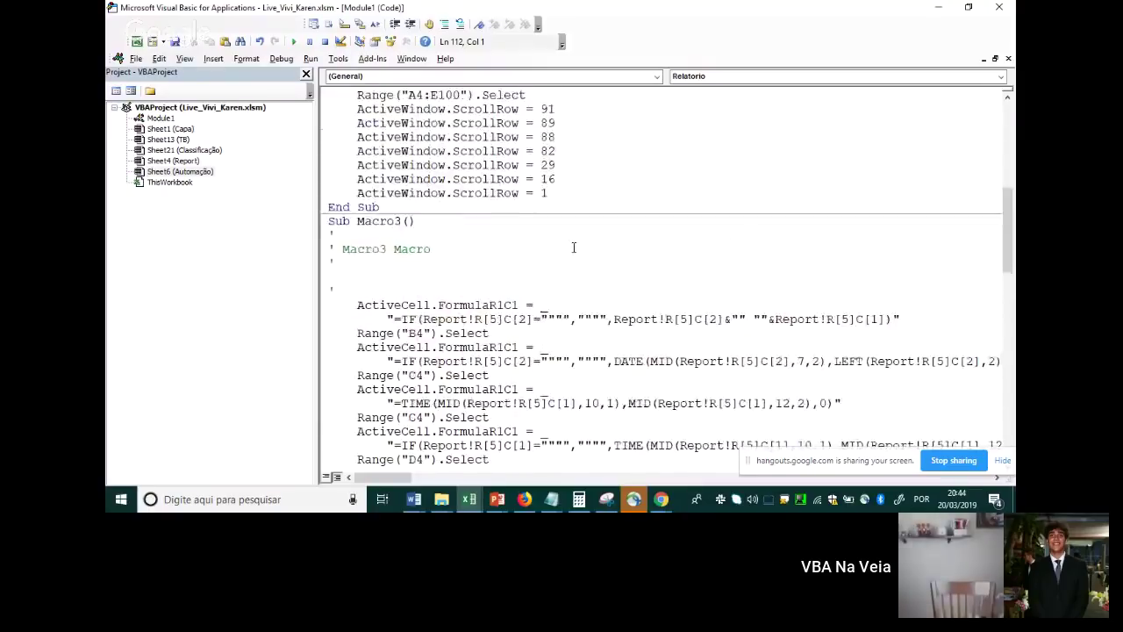
{"action": "key", "text": "ctrl+a"}
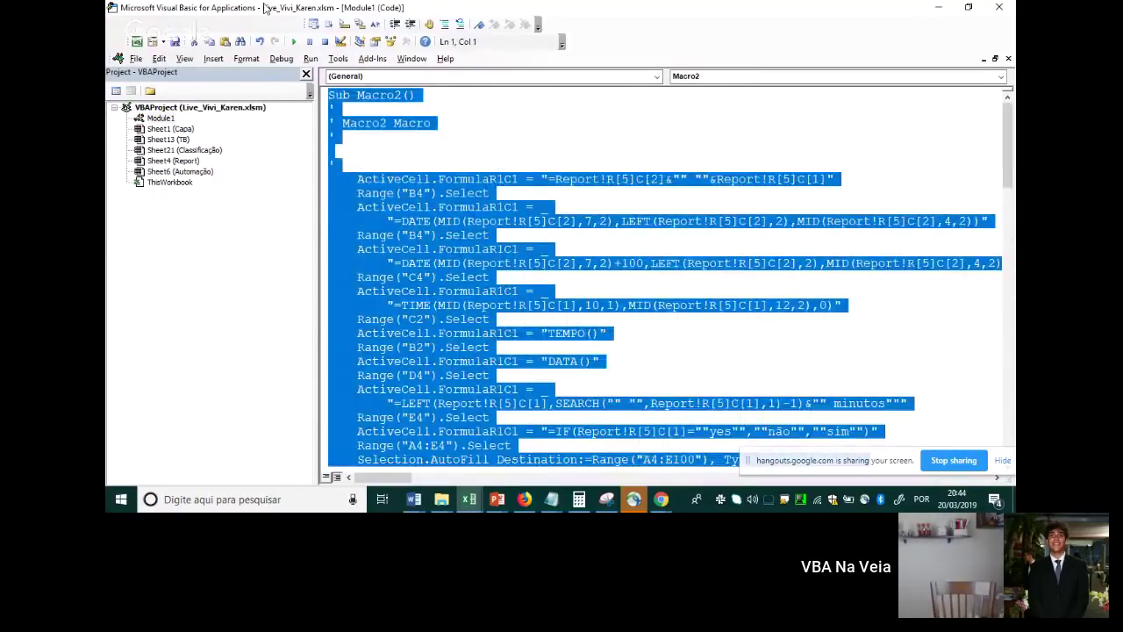
{"action": "key", "text": "ctrl+v"}
{"action": "left_click", "coordinate": [451, 180]}
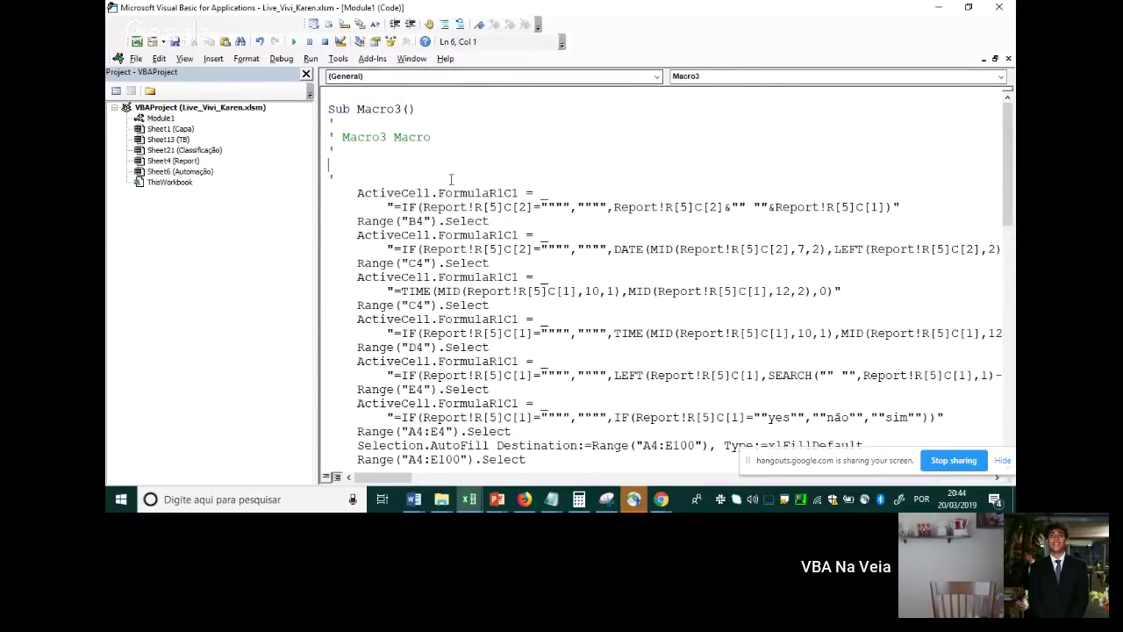
{"action": "scroll", "coordinate": [491, 221], "scroll_direction": "down", "scroll_amount": 3}
{"action": "scroll", "coordinate": [491, 221], "scroll_direction": "down", "scroll_amount": 7}
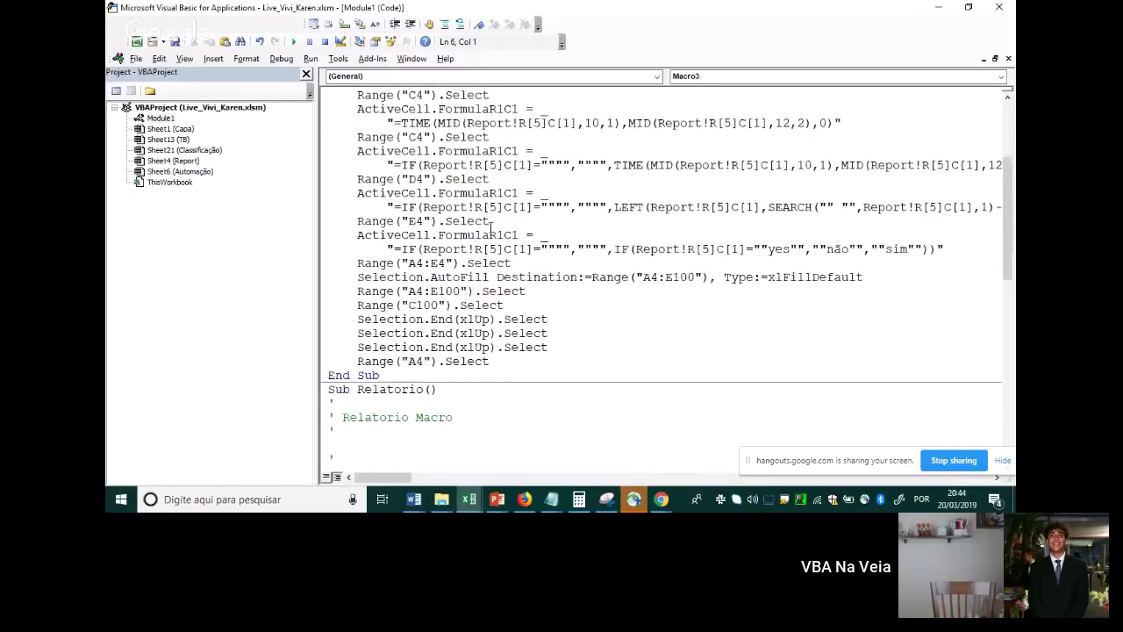
{"action": "scroll", "coordinate": [429, 253], "scroll_direction": "down", "scroll_amount": 3}
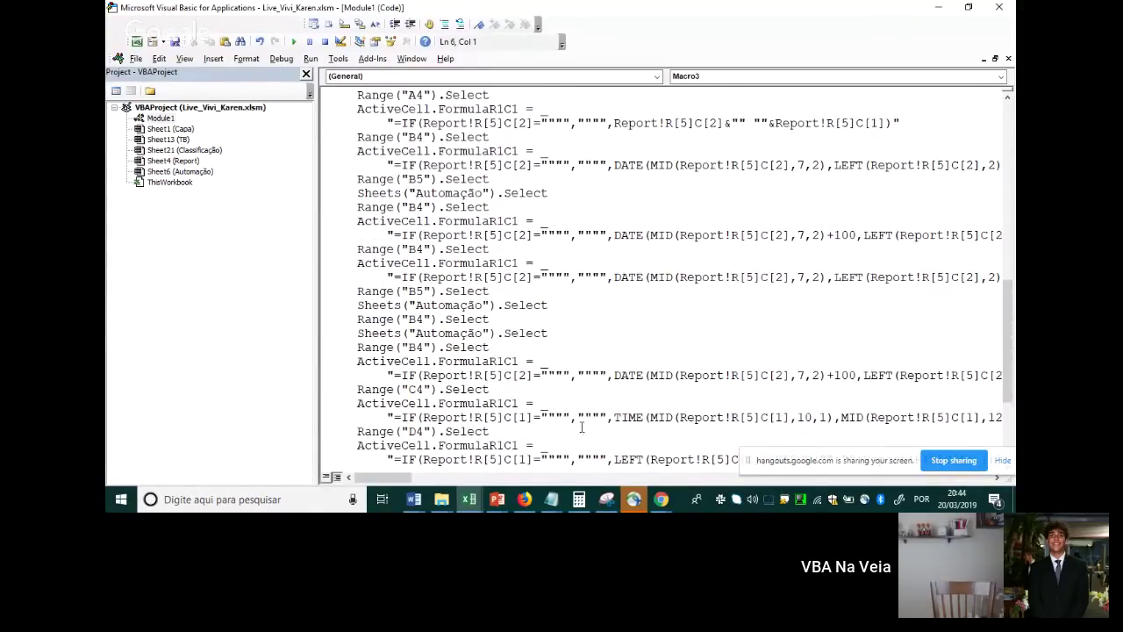
{"action": "scroll", "coordinate": [507, 367], "scroll_direction": "down", "scroll_amount": 4}
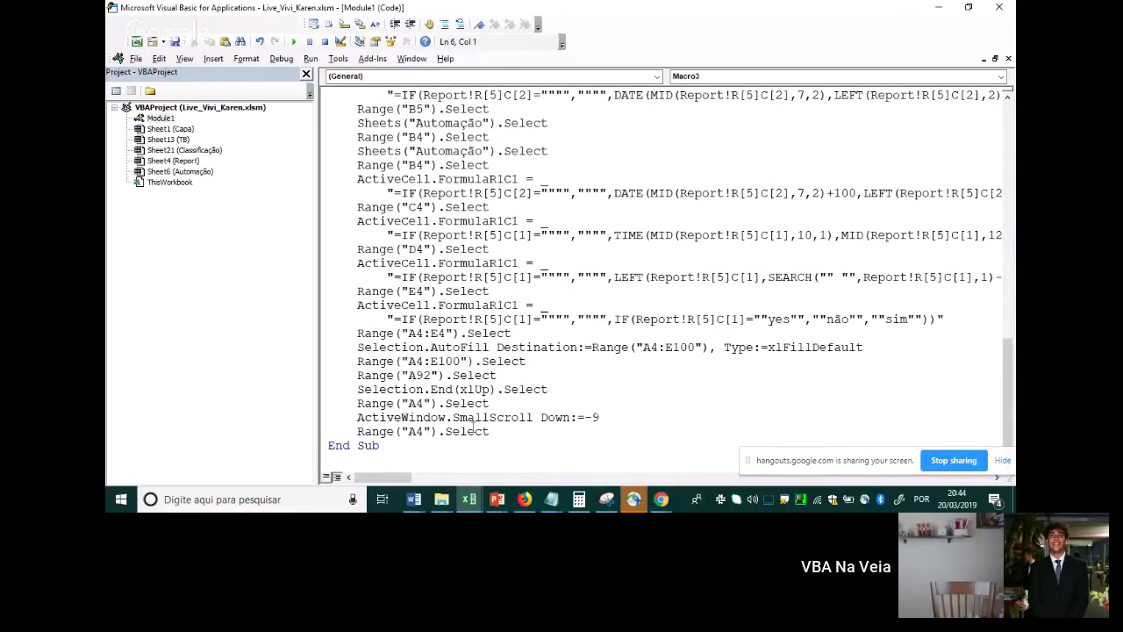
{"action": "scroll", "coordinate": [533, 271], "scroll_direction": "up", "scroll_amount": 4}
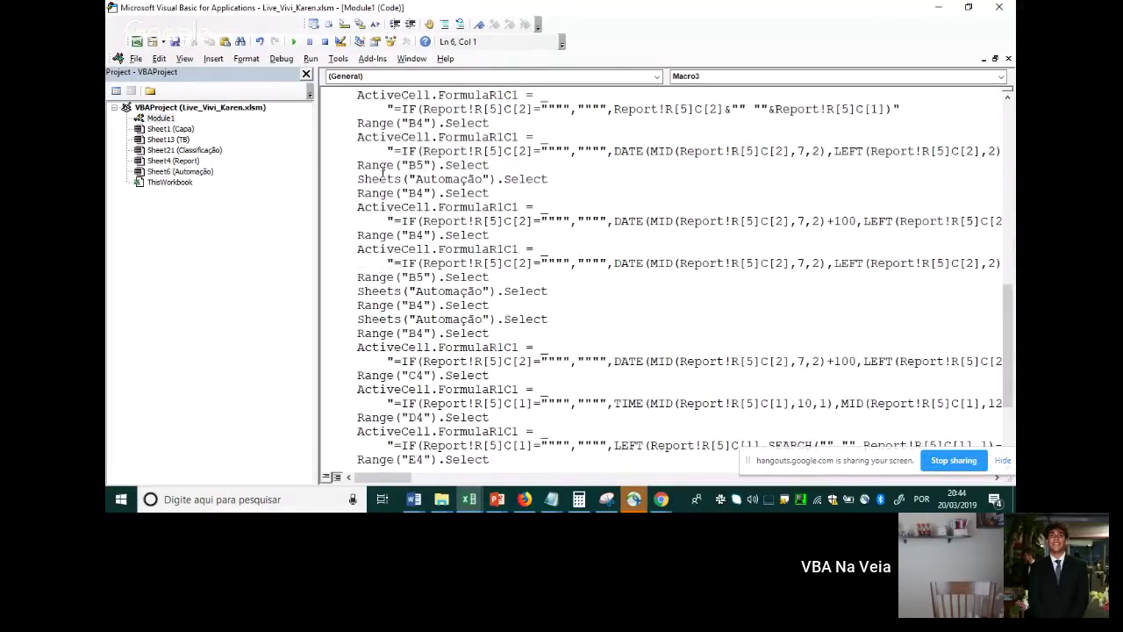
{"action": "scroll", "coordinate": [609, 198], "scroll_direction": "up", "scroll_amount": 3}
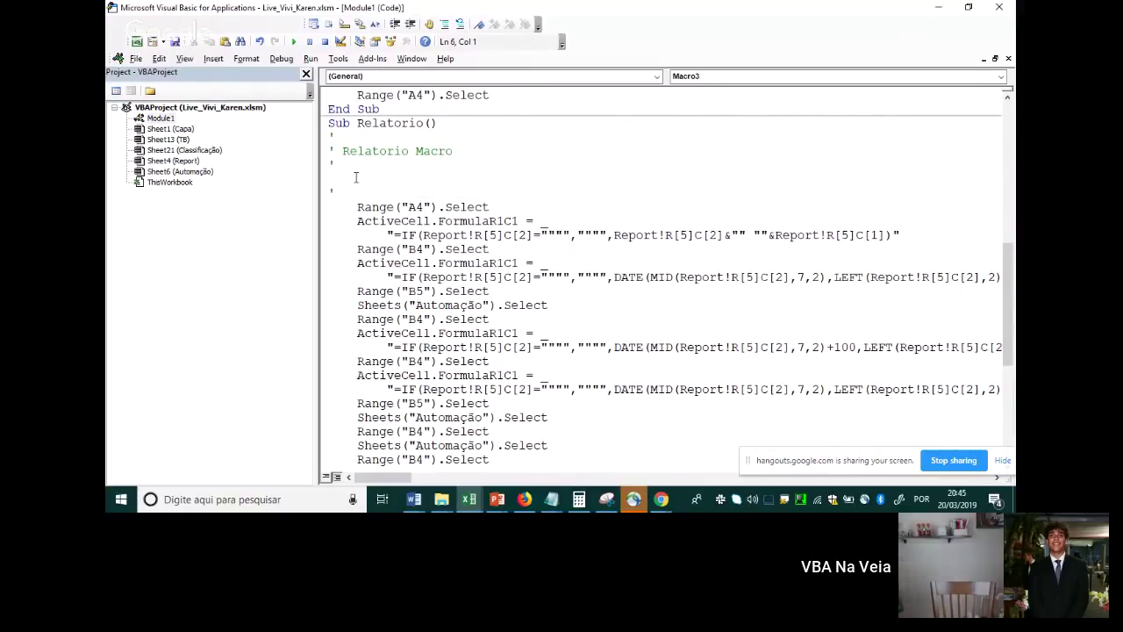
{"action": "left_click_drag", "start_coordinate": [319, 191], "coordinate": [243, 215]}
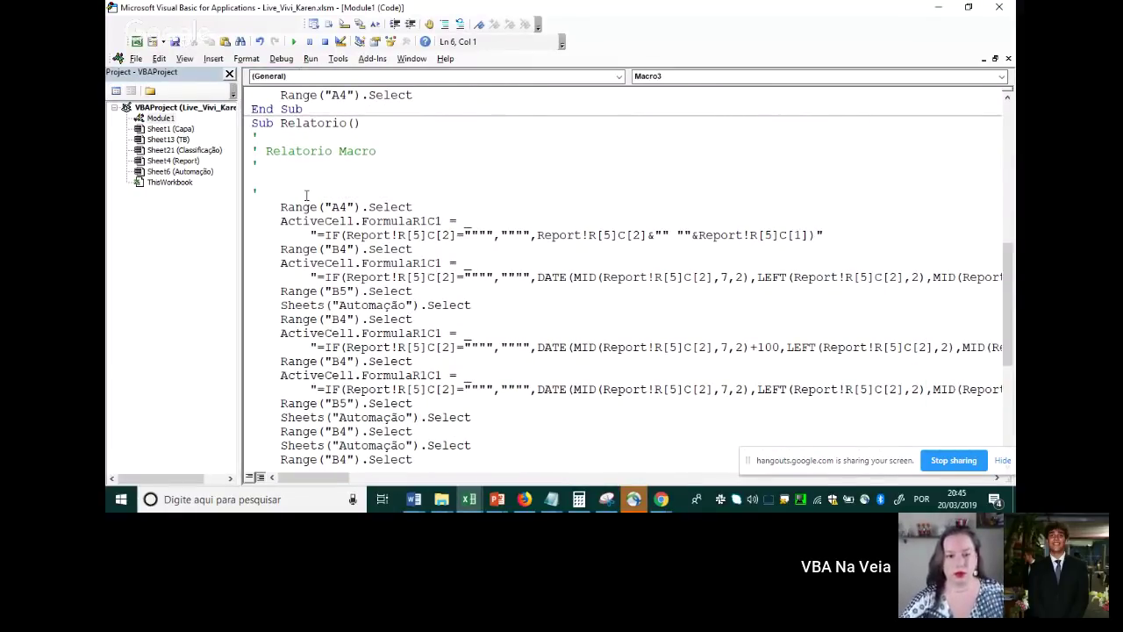
Add msgbox "Relatório Concluido com sucesso!" before End Sub in Relatorio, then return to Excel
{"action": "key", "text": "alt+Tab"}
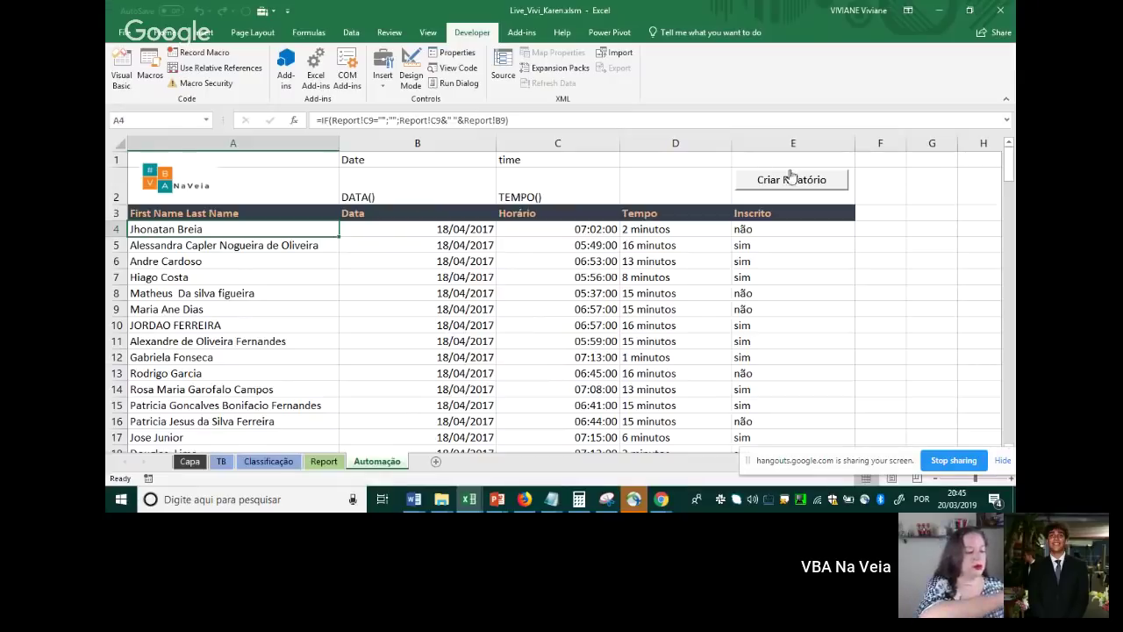
{"action": "key", "text": "alt+Tab"}
{"action": "left_click_drag", "start_coordinate": [255, 191], "coordinate": [493, 389]}
{"action": "left_click", "coordinate": [579, 318]}
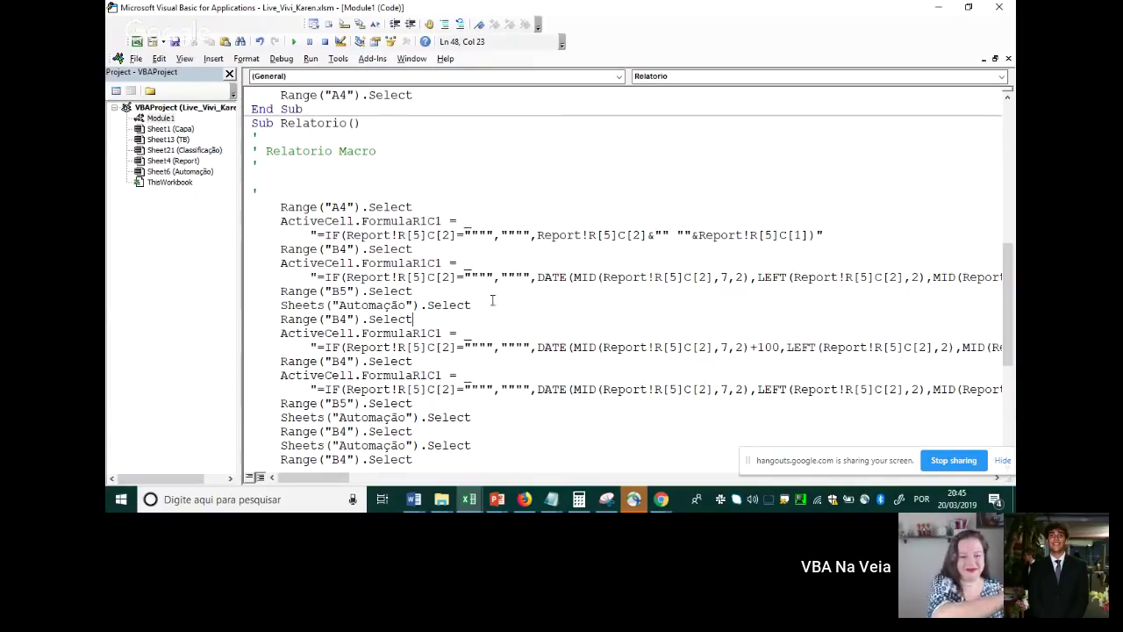
{"action": "scroll", "coordinate": [383, 188], "scroll_direction": "down", "scroll_amount": 7}
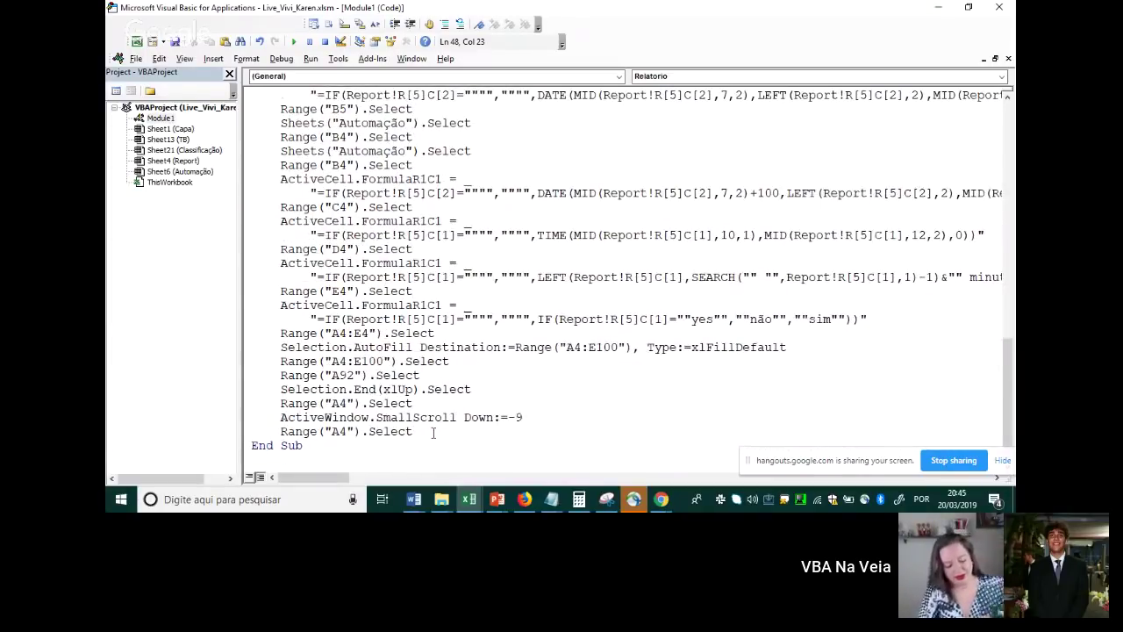
{"action": "left_click", "coordinate": [433, 432]}
{"action": "key", "text": "Return"}
{"action": "key", "text": "Return"}
{"action": "scroll", "coordinate": [538, 413], "scroll_direction": "down", "scroll_amount": 1}
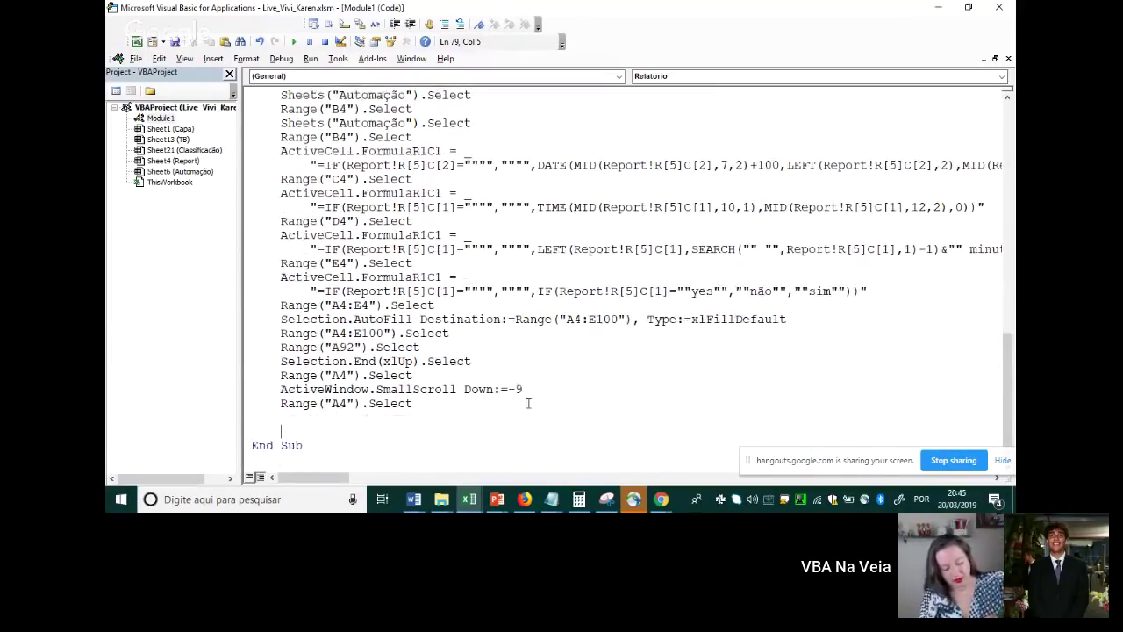
{"action": "type", "text": "ms"}
{"action": "type", "text": "gbox "}
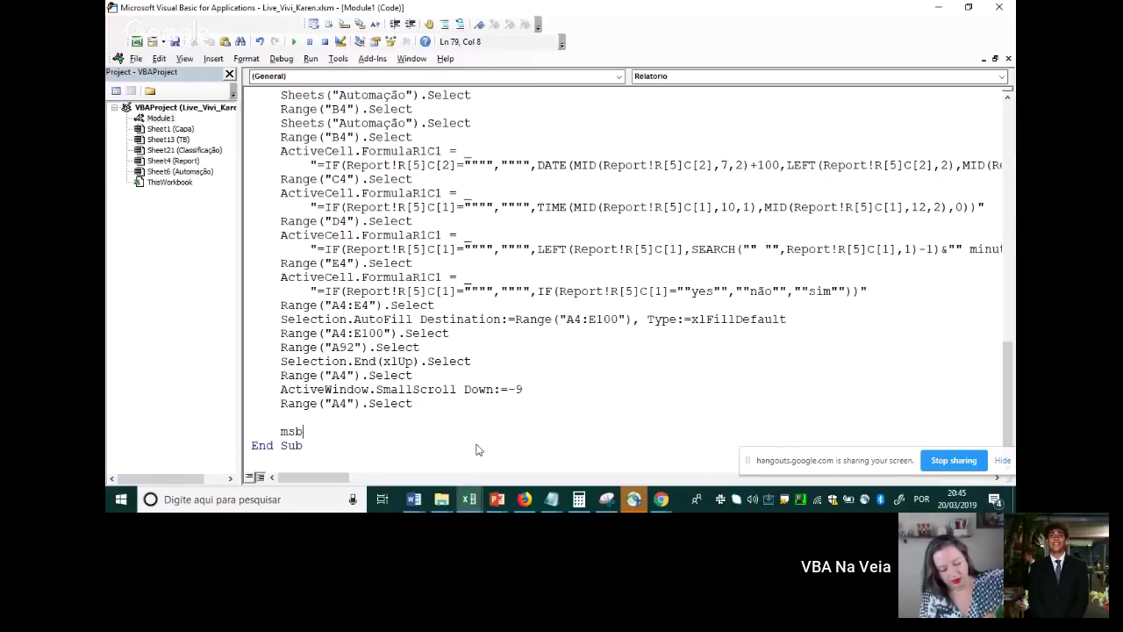
{"action": "type", "text": "\"Olá, Mun"}
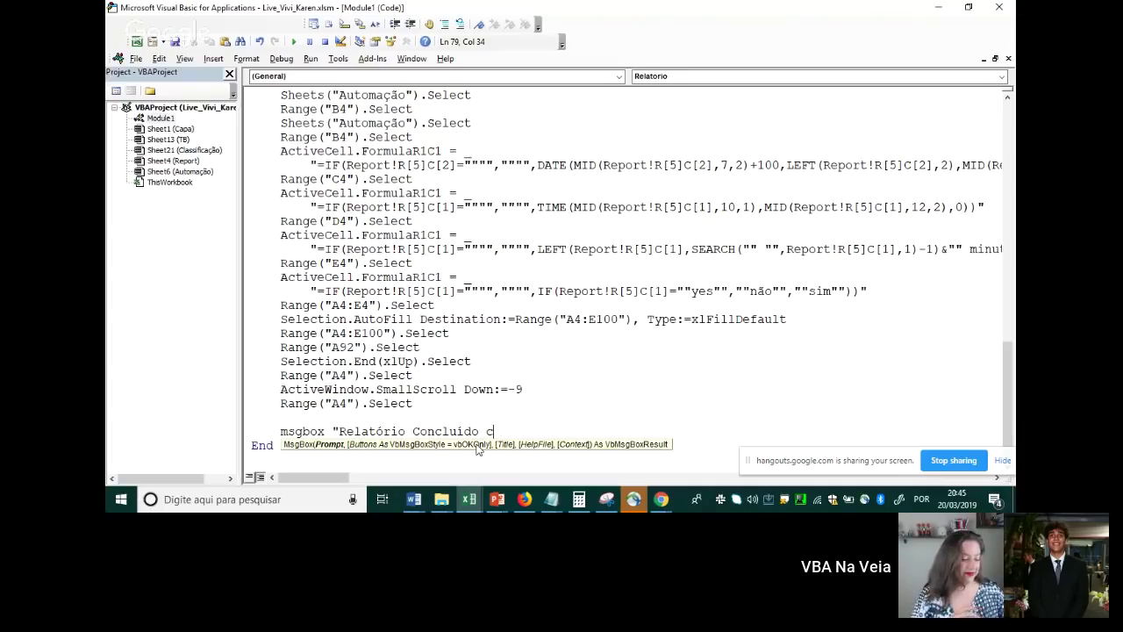
{"action": "type", "text": "om "}
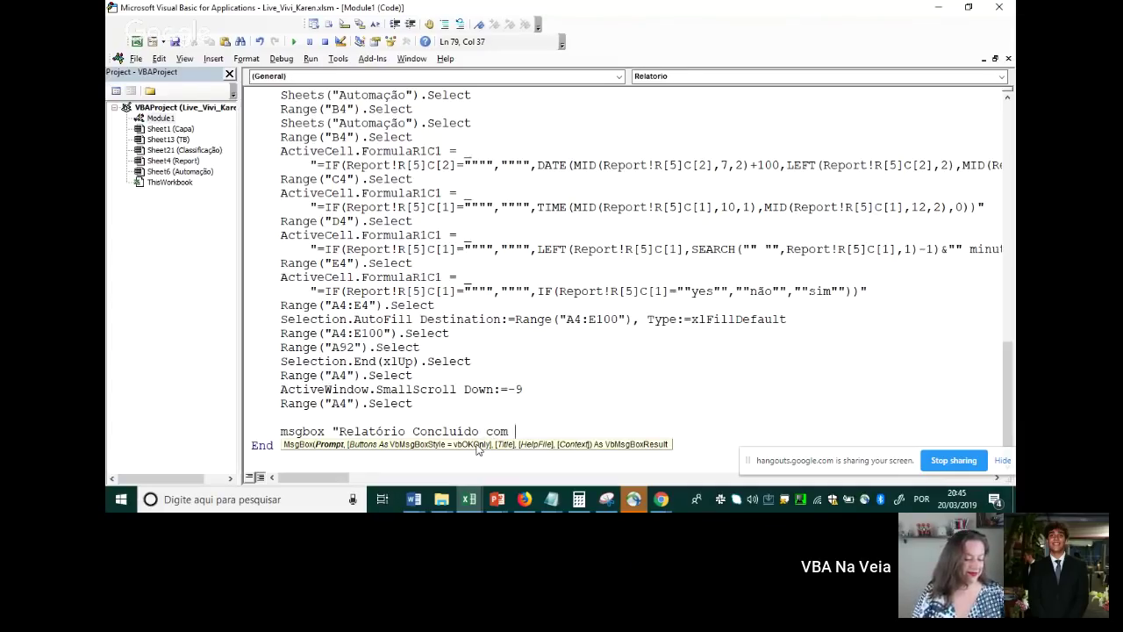
{"action": "type", "text": "sucesso!\""}
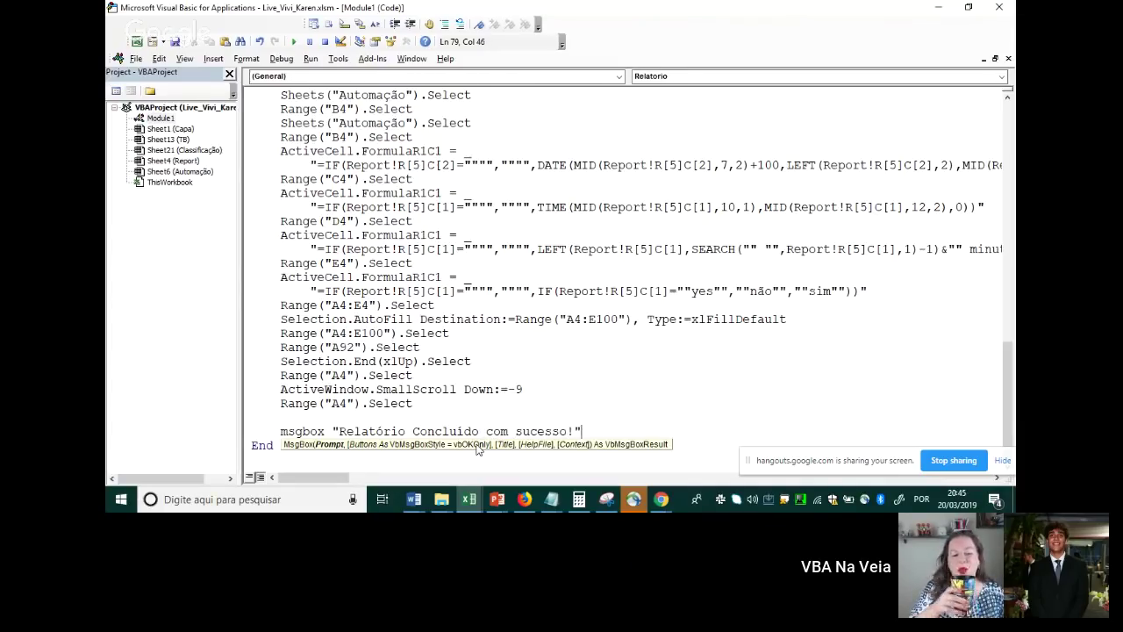
{"action": "left_click_drag", "start_coordinate": [281, 431], "coordinate": [605, 433]}
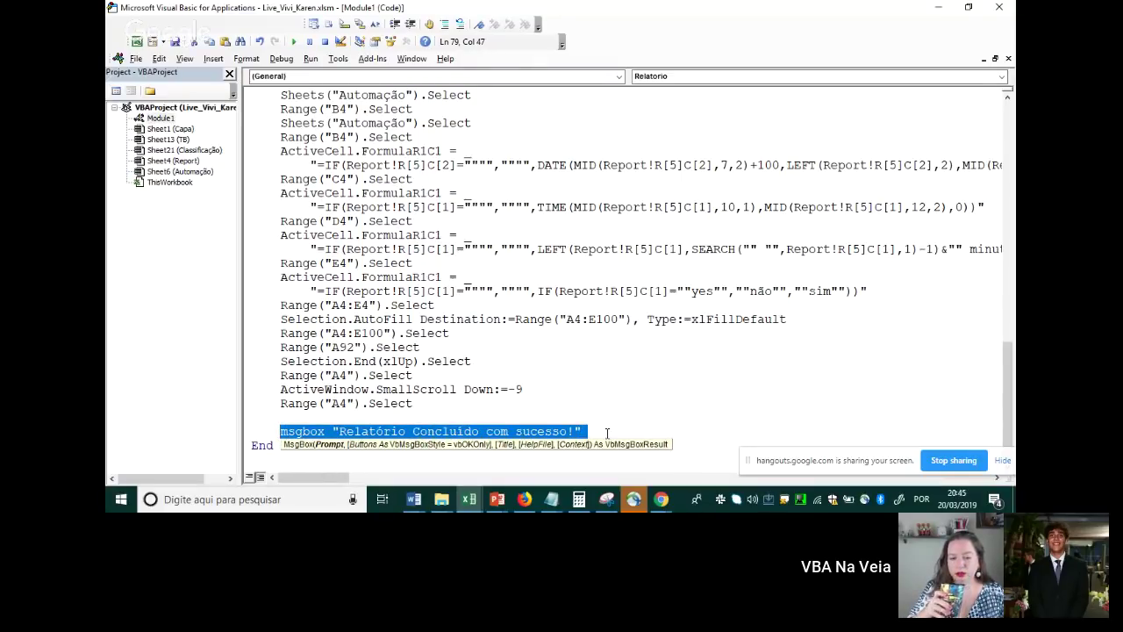
{"action": "key", "text": "alt+Tab"}
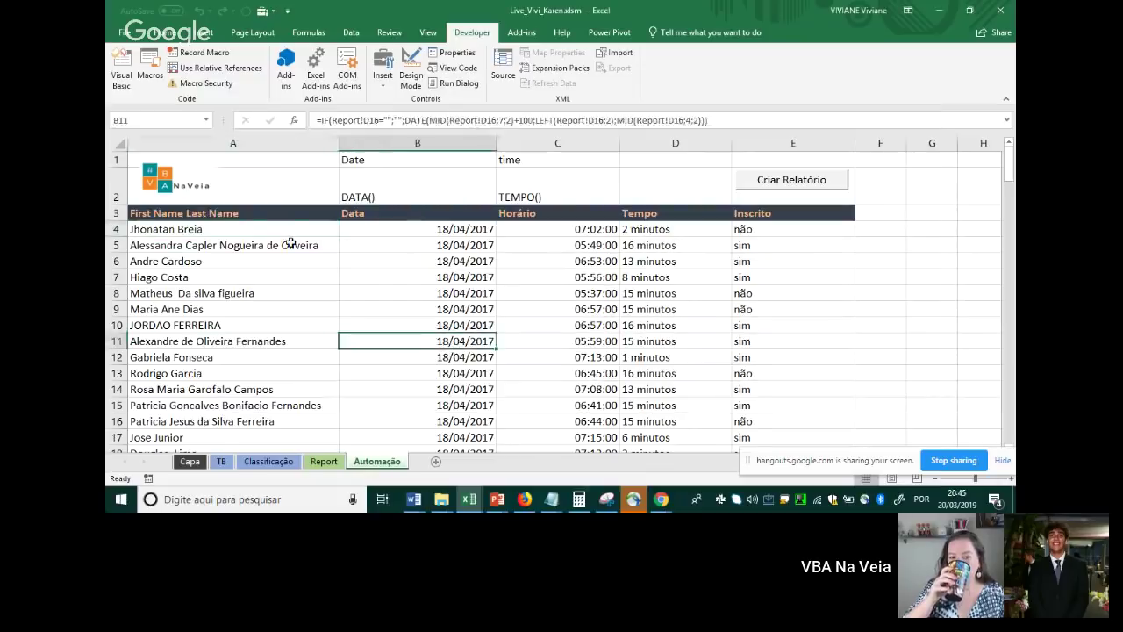
Select A4, run Criar Relatório, and close the 'Relatório Concluido com sucesso!' message
{"action": "left_click", "coordinate": [281, 228]}
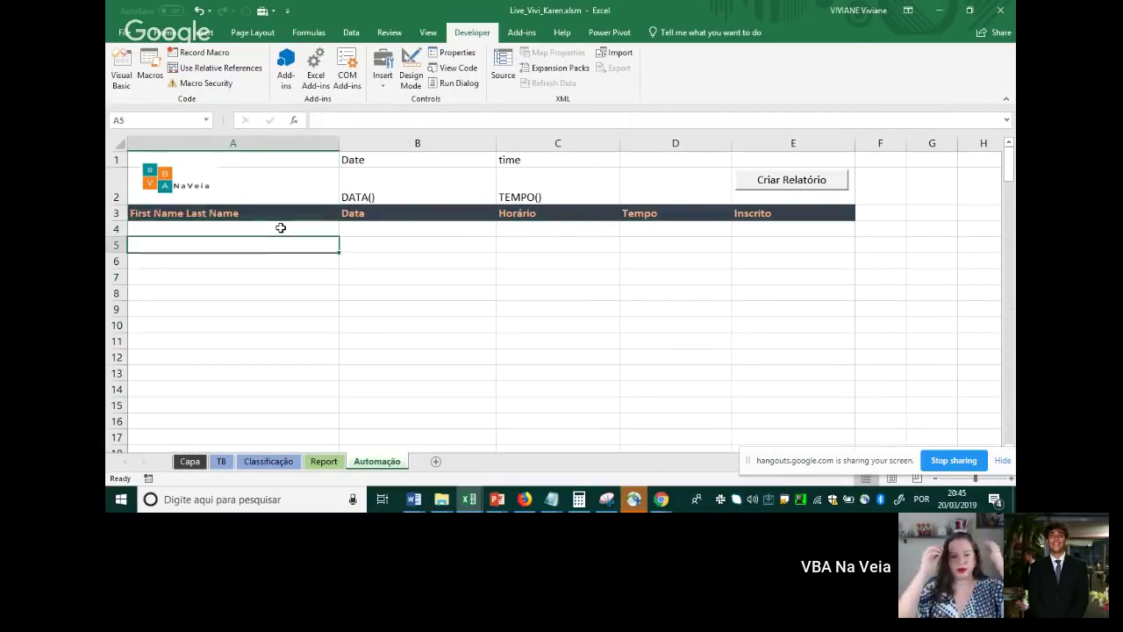
{"action": "left_click", "coordinate": [280, 228]}
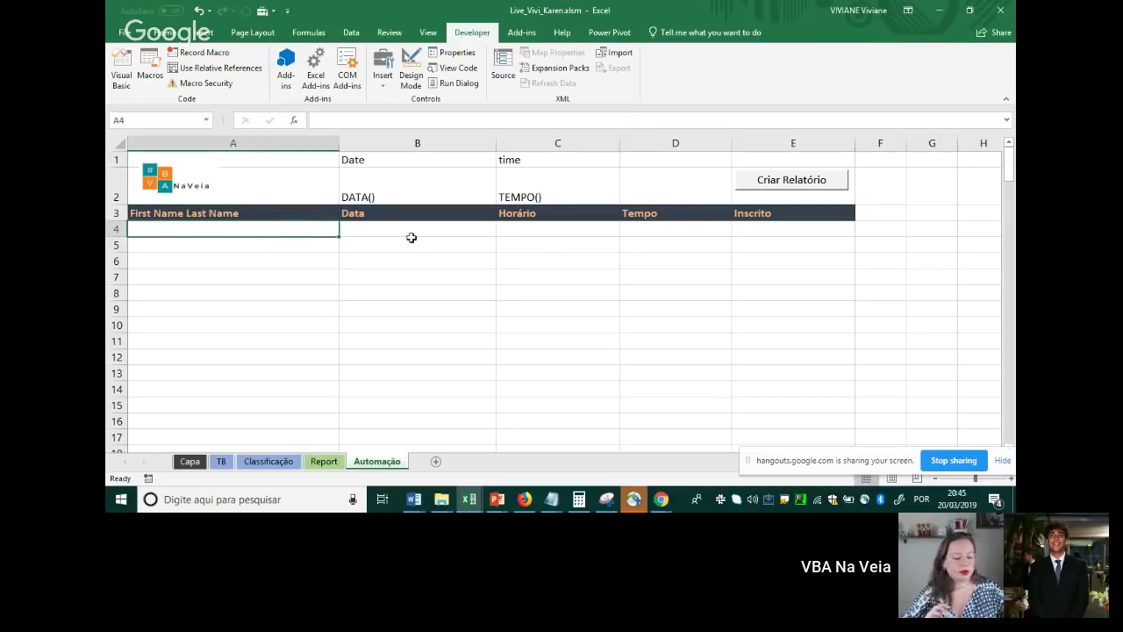
{"action": "left_click", "coordinate": [752, 183]}
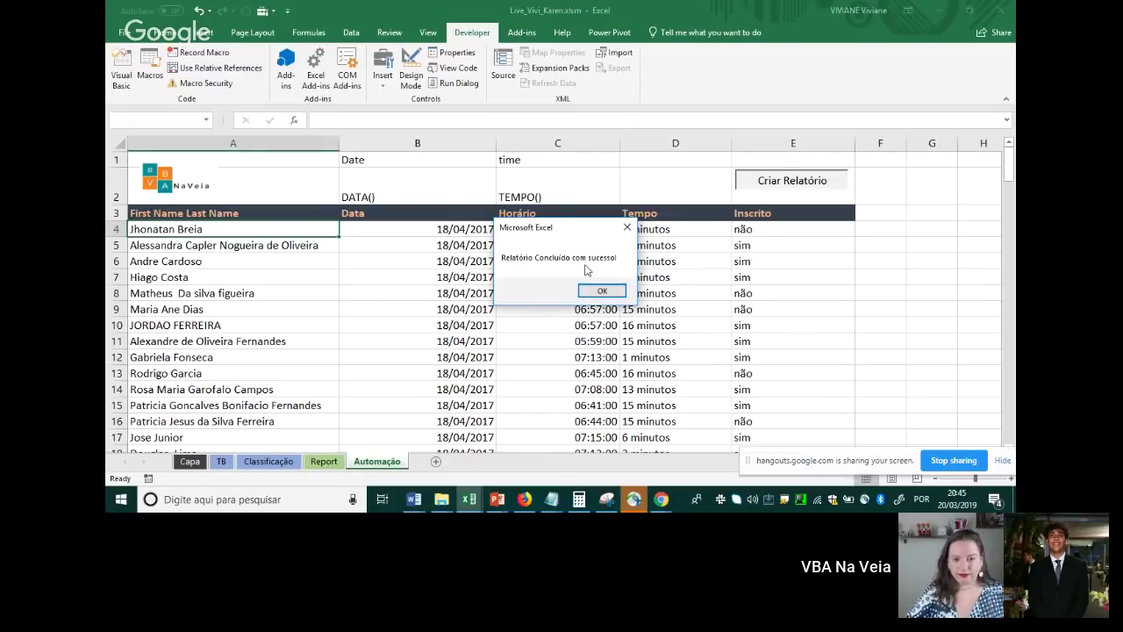
{"action": "left_click", "coordinate": [602, 290]}
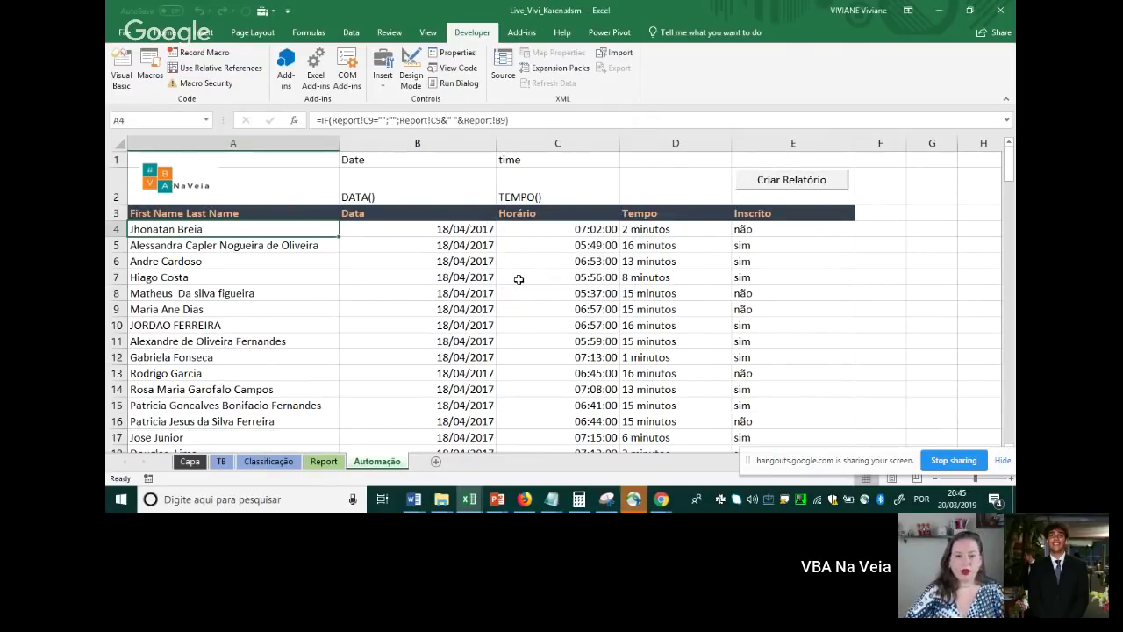
{"action": "key", "text": "alt+Tab"}
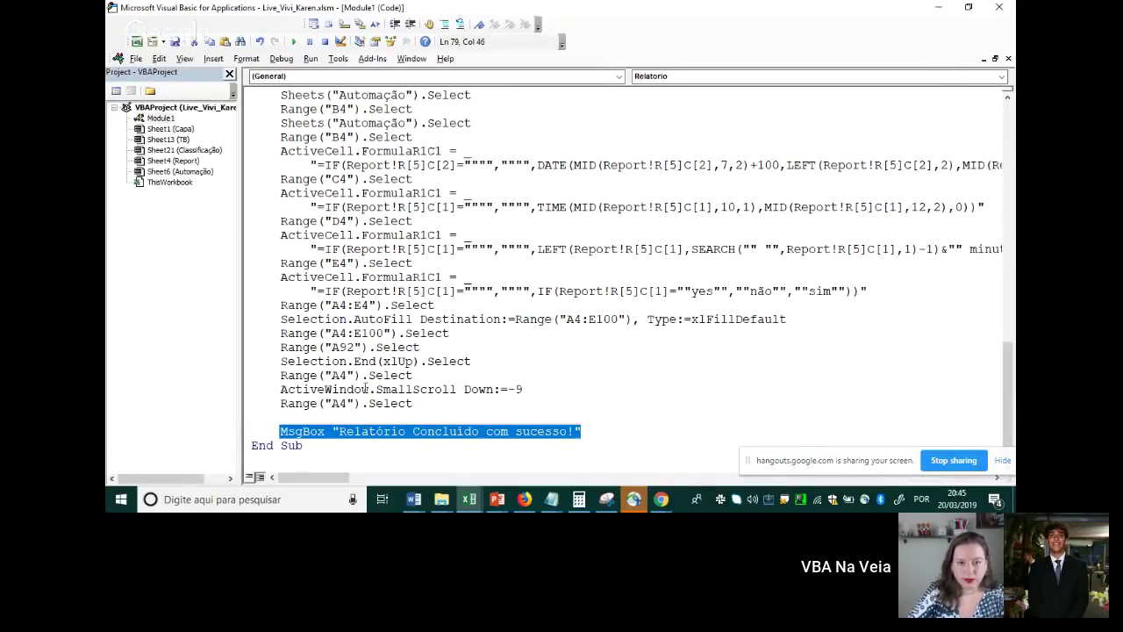
Add Application.Speech.Speak "eu juro, funciona!" below the MsgBox line in Relatorio
{"action": "left_click", "coordinate": [339, 457]}
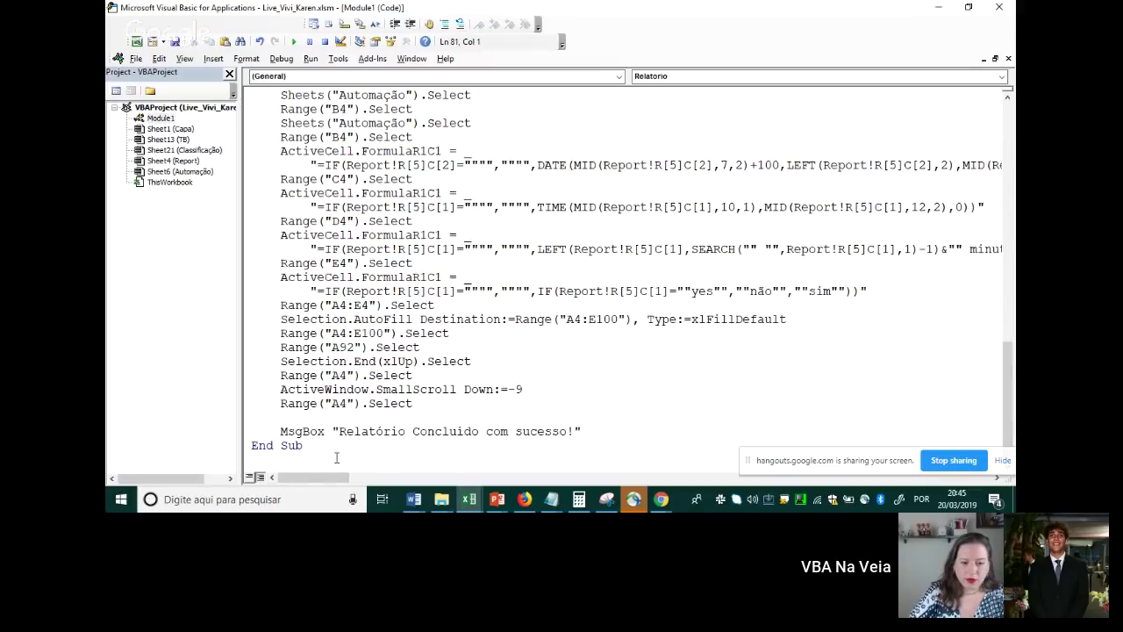
{"action": "key", "text": "Return"}
{"action": "key", "text": "Return"}
{"action": "key", "text": "Return"}
{"action": "key", "text": "Return"}
{"action": "key", "text": "Return"}
{"action": "key", "text": "Return"}
{"action": "key", "text": "Return"}
{"action": "key", "text": "Return"}
{"action": "key", "text": "Return"}
{"action": "key", "text": "Return"}
{"action": "key", "text": "Return"}
{"action": "key", "text": "Return"}
{"action": "key", "text": "Return"}
{"action": "scroll", "coordinate": [336, 461], "scroll_direction": "down", "scroll_amount": 2}
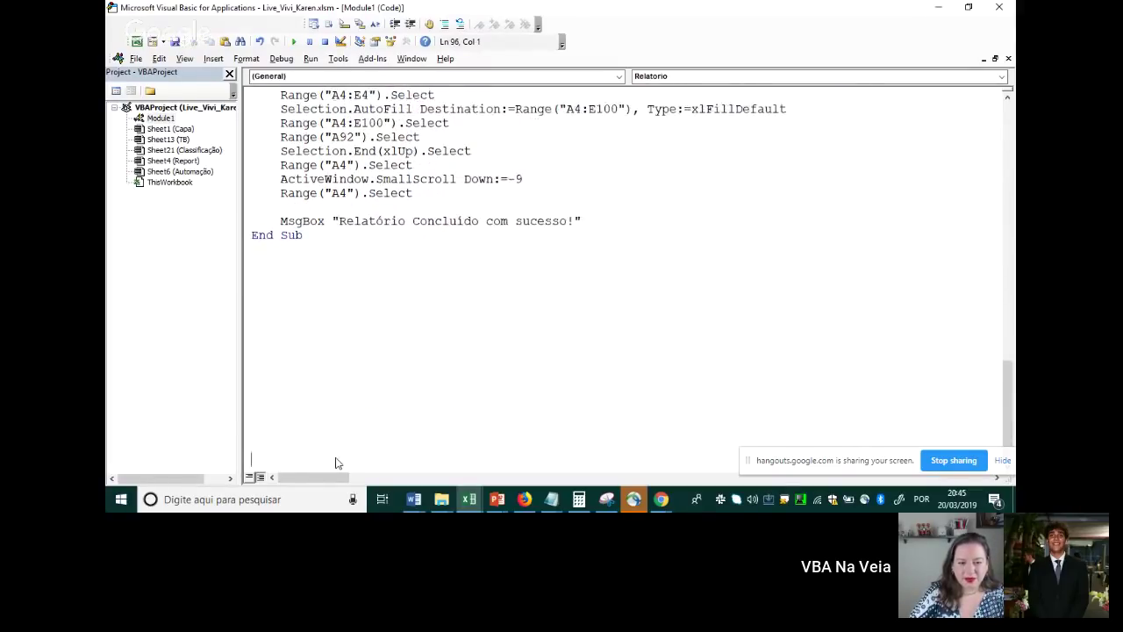
{"action": "left_click", "coordinate": [605, 192]}
{"action": "key", "text": "Return"}
{"action": "key", "text": "Return"}
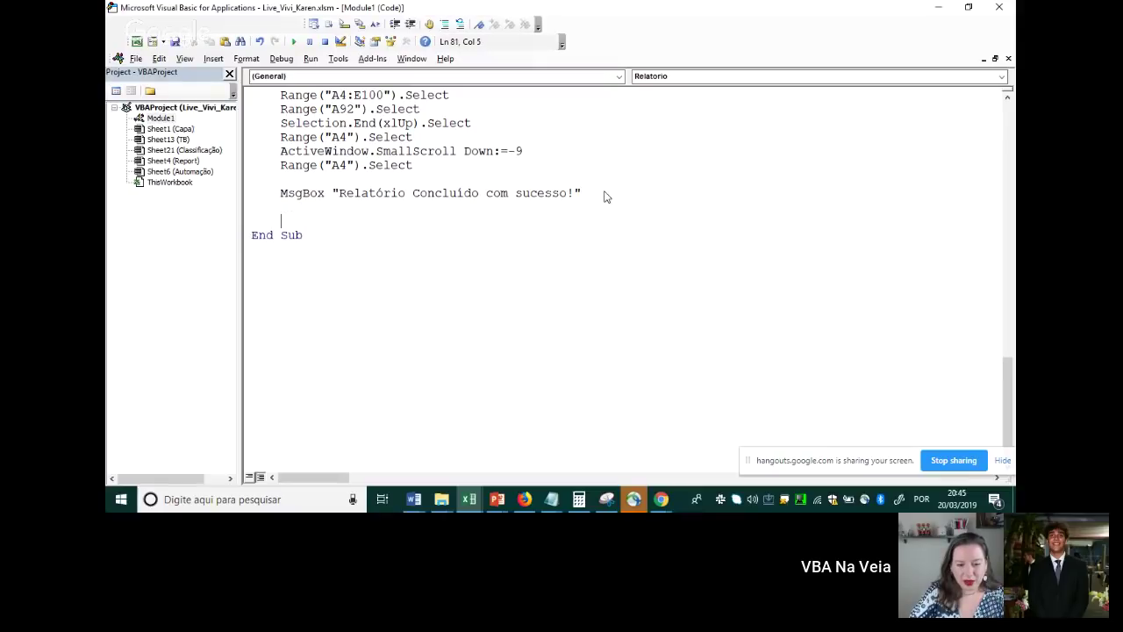
{"action": "type", "text": "a"}
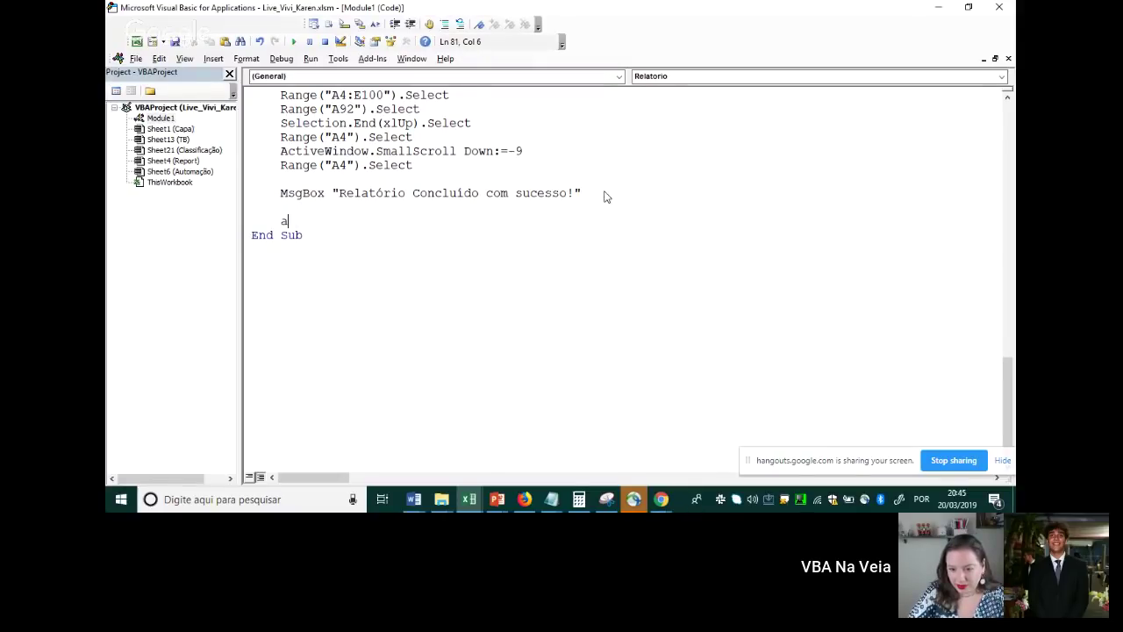
{"action": "type", "text": "pplicatio"}
{"action": "key", "text": "BackSpace"}
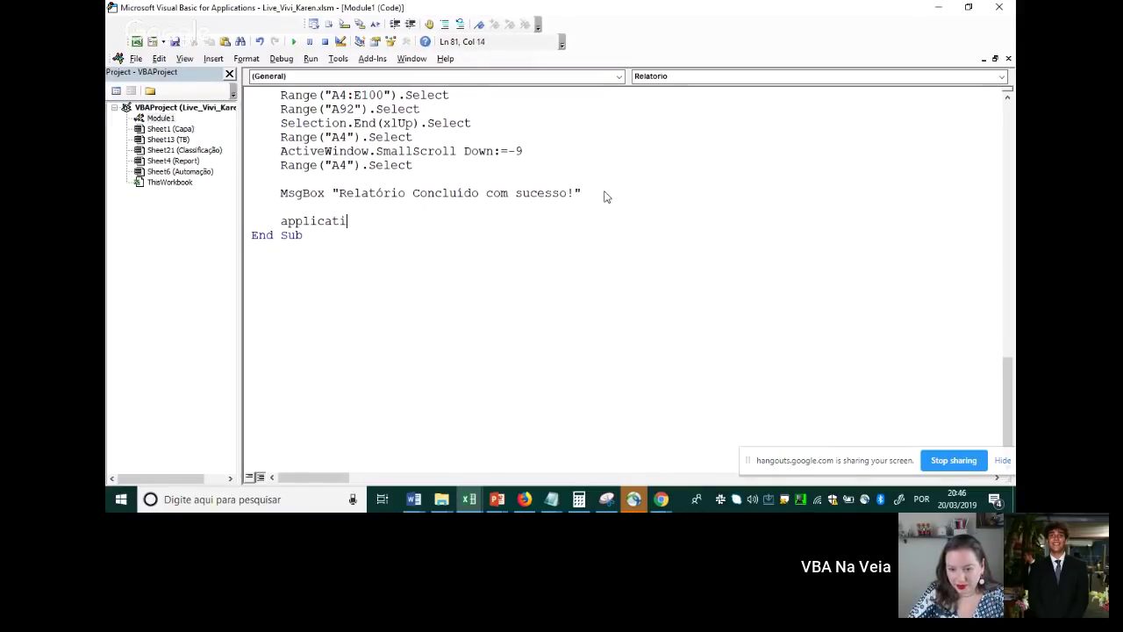
{"action": "type", "text": "on.sp"}
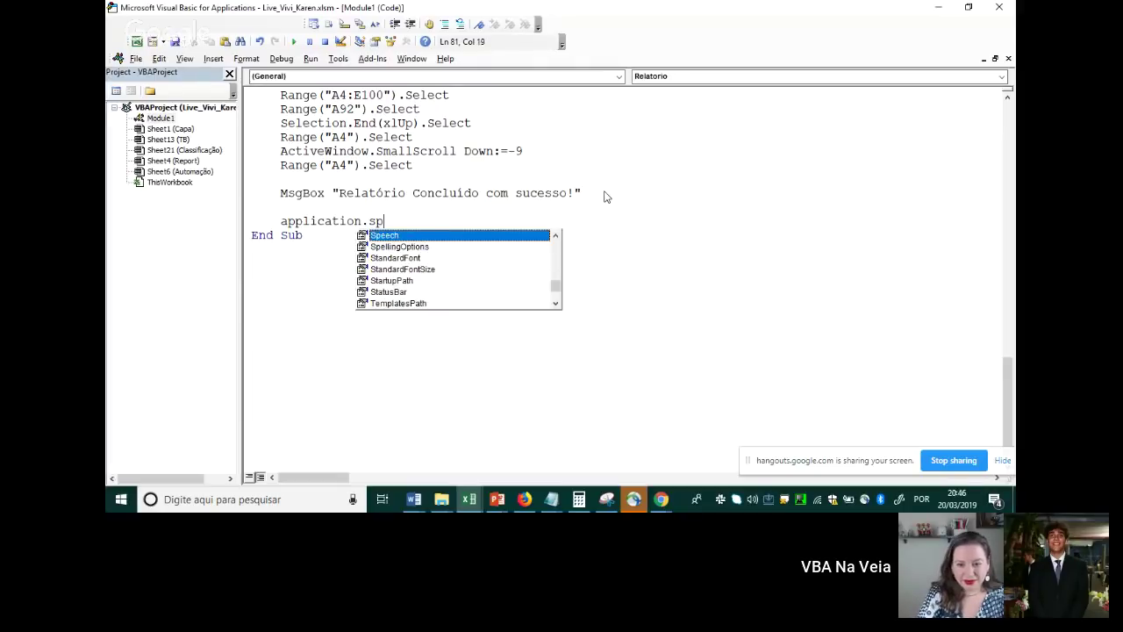
{"action": "key", "text": "Tab"}
{"action": "type", "text": ".ske"}
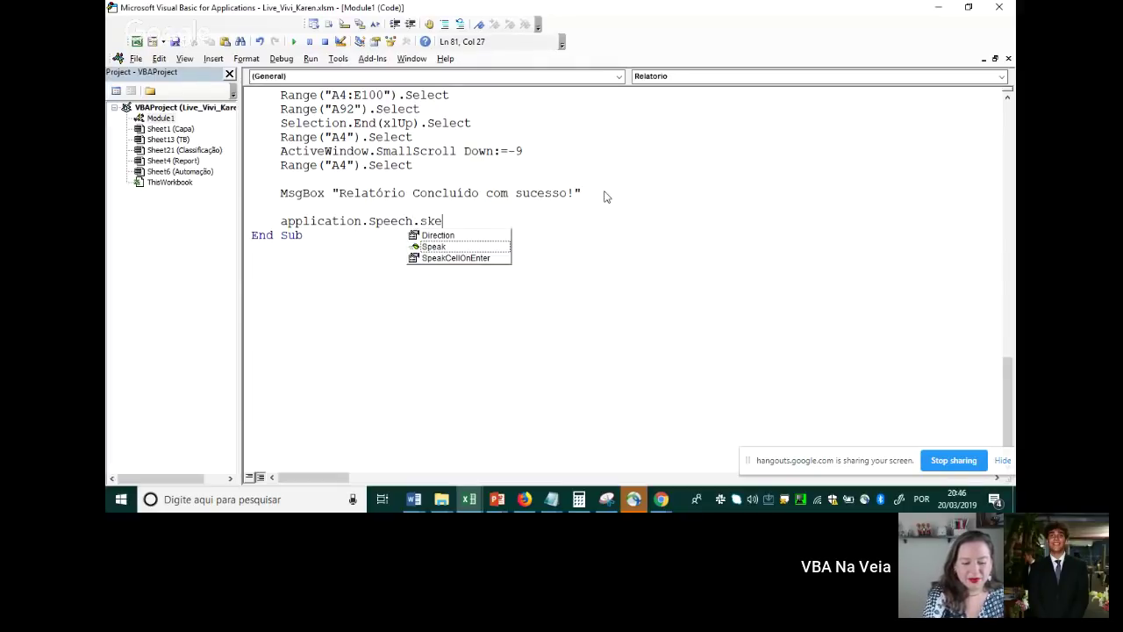
{"action": "type", "text": "ak \""}
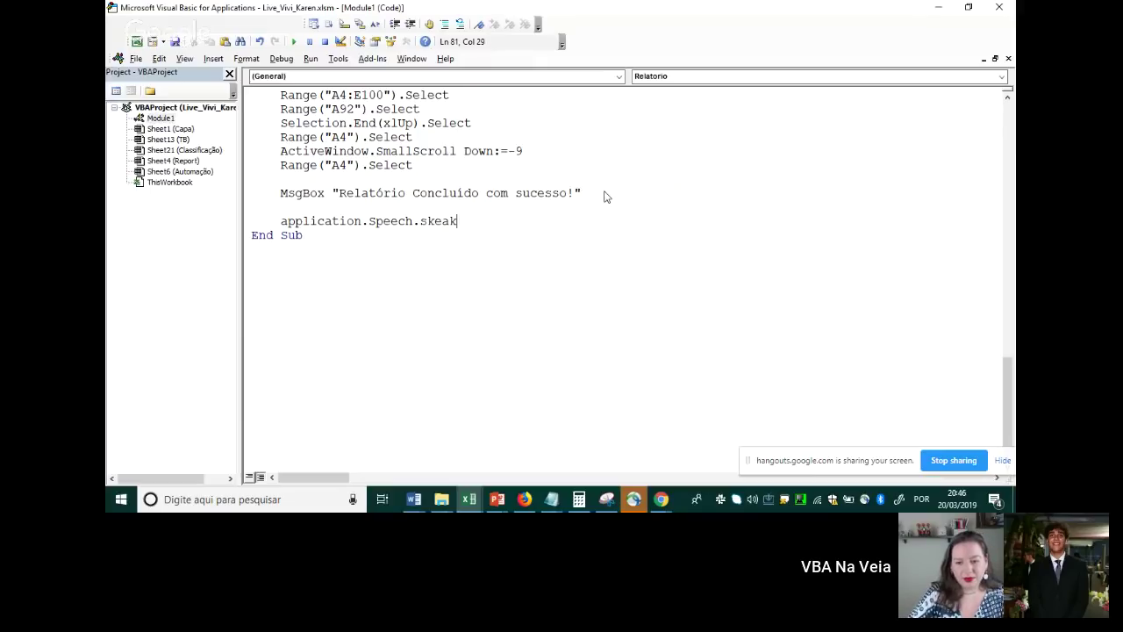
{"action": "key", "text": "BackSpace"}
{"action": "key", "text": "BackSpace"}
{"action": "key", "text": "BackSpace"}
{"action": "key", "text": "BackSpace"}
{"action": "key", "text": "BackSpace"}
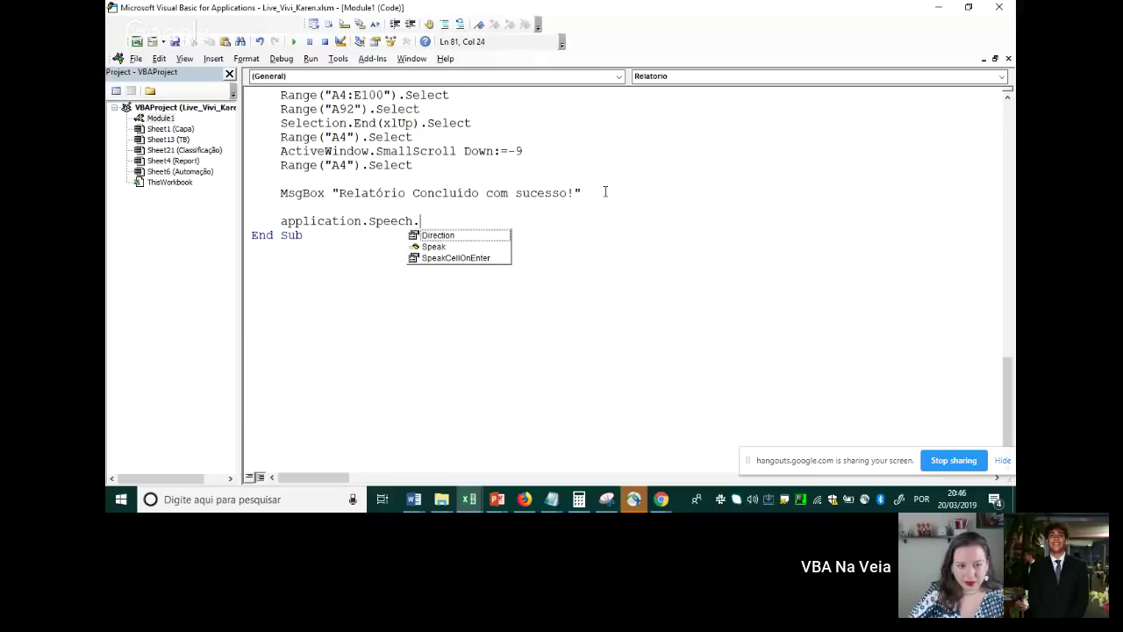
{"action": "type", "text": "Speak \""}
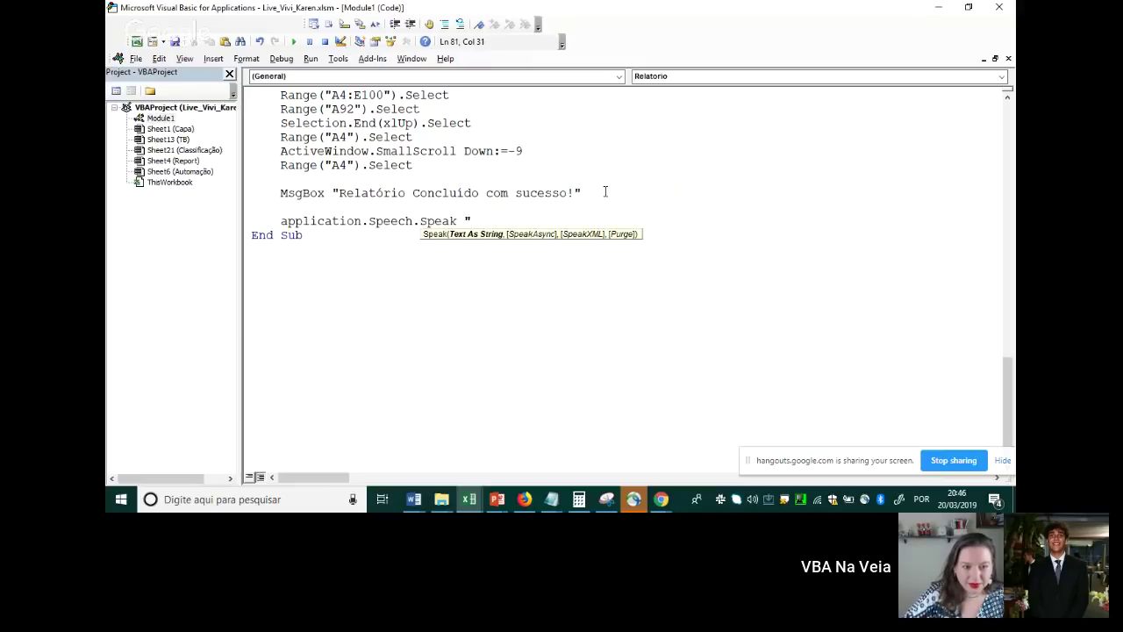
{"action": "type", "text": "Concluído"}
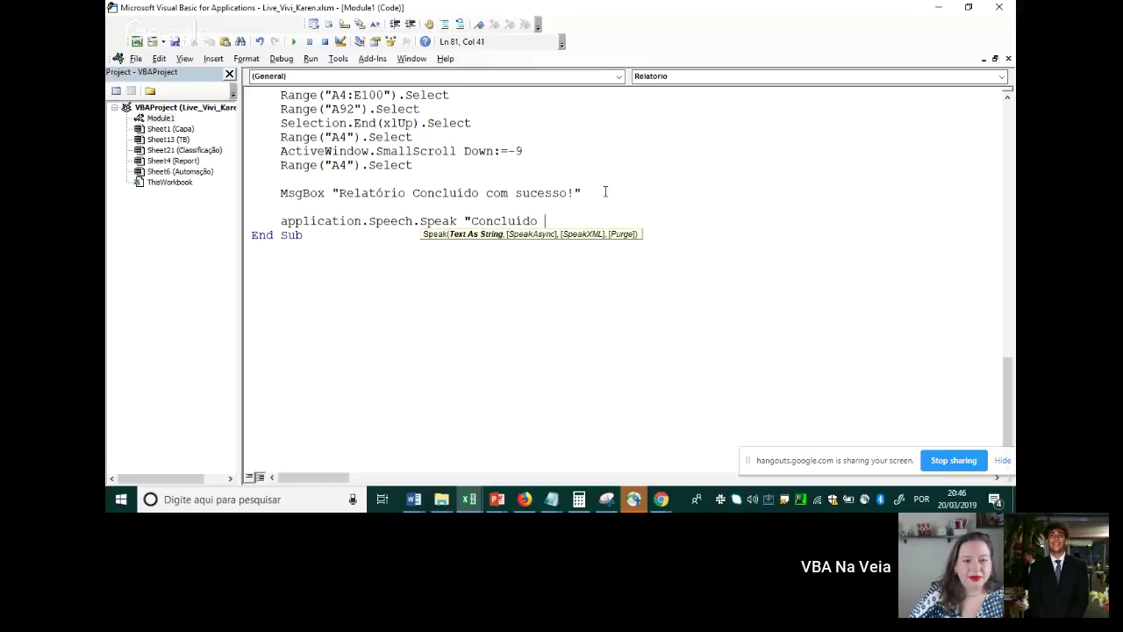
{"action": "key", "text": "BackSpace"}
{"action": "key", "text": "BackSpace"}
{"action": "key", "text": "BackSpace"}
{"action": "key", "text": "BackSpace"}
{"action": "key", "text": "BackSpace"}
{"action": "key", "text": "BackSpace"}
{"action": "key", "text": "BackSpace"}
{"action": "key", "text": "BackSpace"}
{"action": "key", "text": "BackSpace"}
{"action": "type", "text": "eu "}
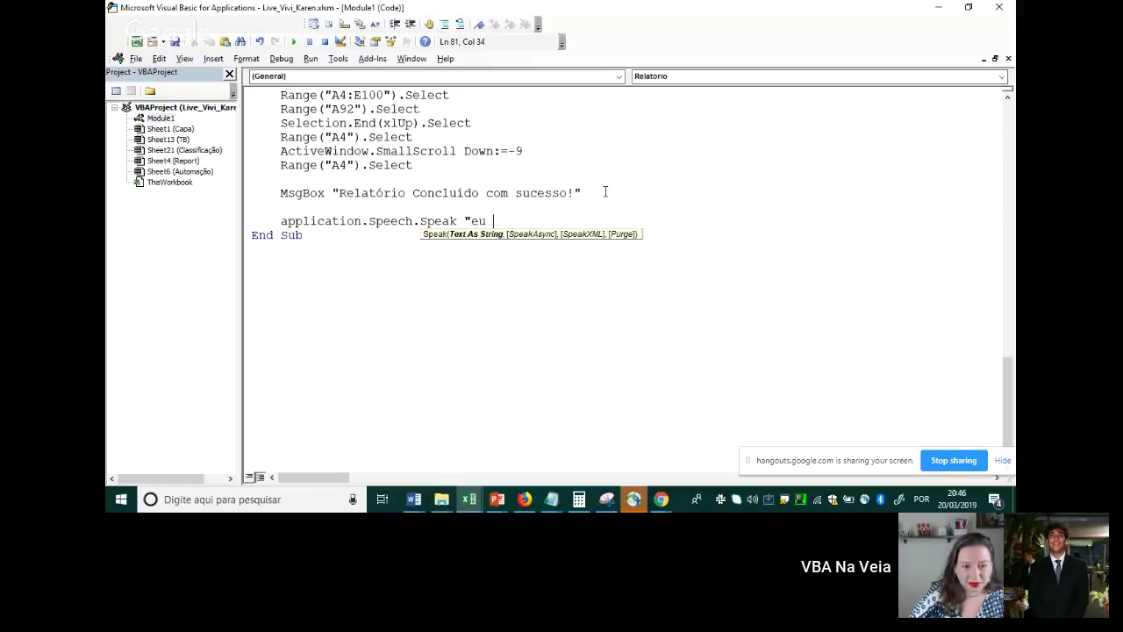
{"action": "type", "text": "juro, funcion"}
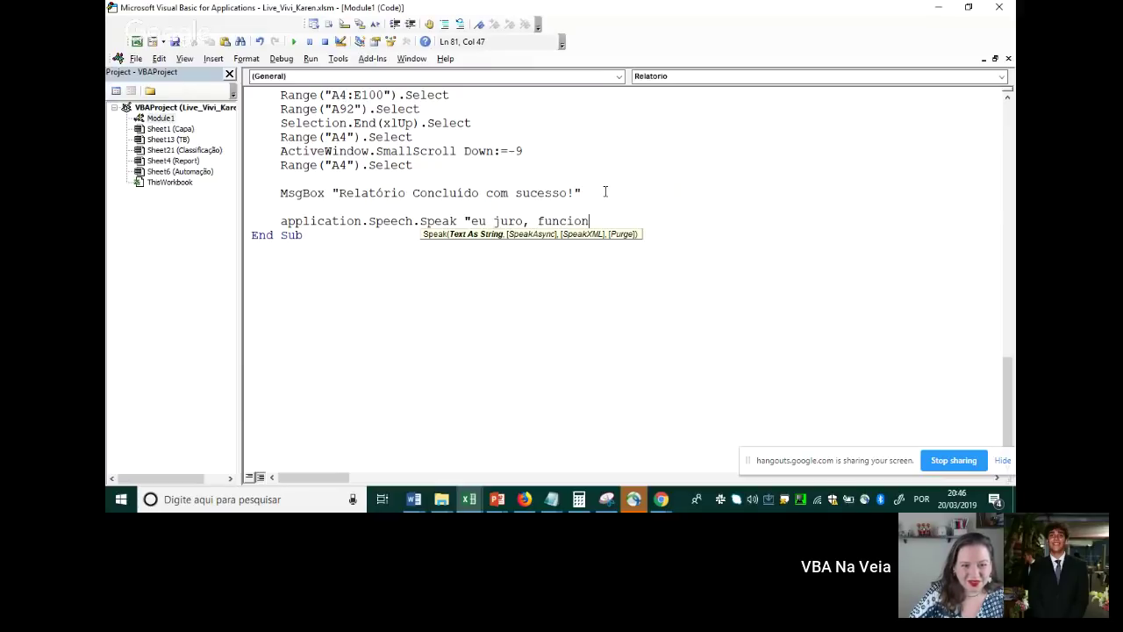
{"action": "type", "text": "a!"}
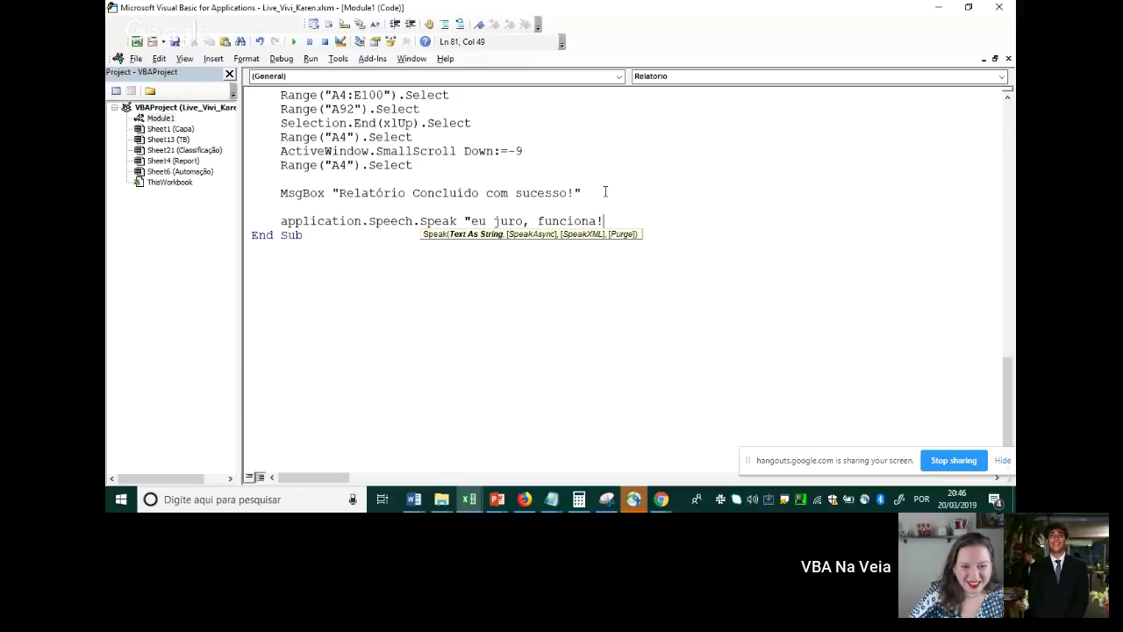
{"action": "type", "text": "\""}
Comment out the MsgBox line with a leading apostrophe
{"action": "left_click", "coordinate": [255, 214]}
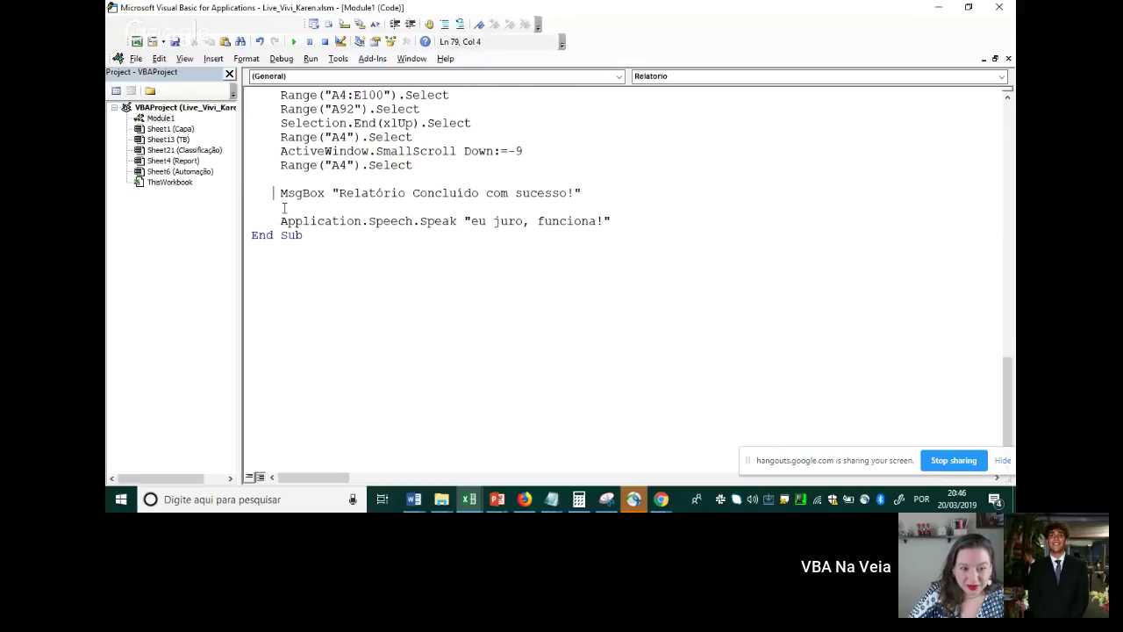
{"action": "left_click_drag", "start_coordinate": [279, 192], "coordinate": [458, 204]}
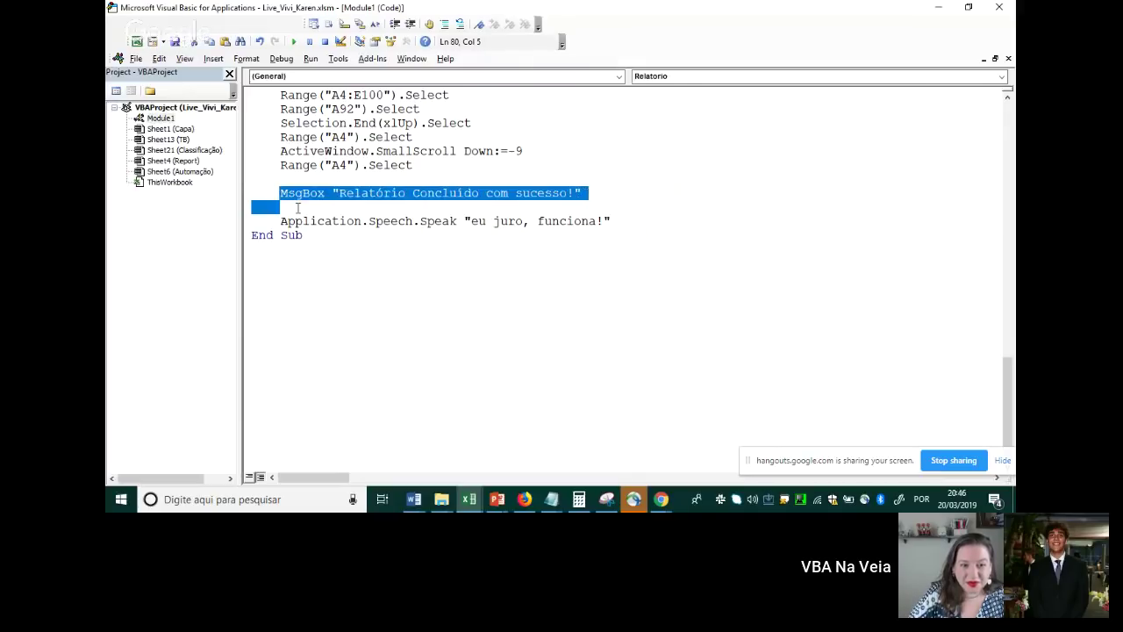
{"action": "key", "text": "Up"}
{"action": "type", "text": "'"}
{"action": "left_click", "coordinate": [329, 233]}
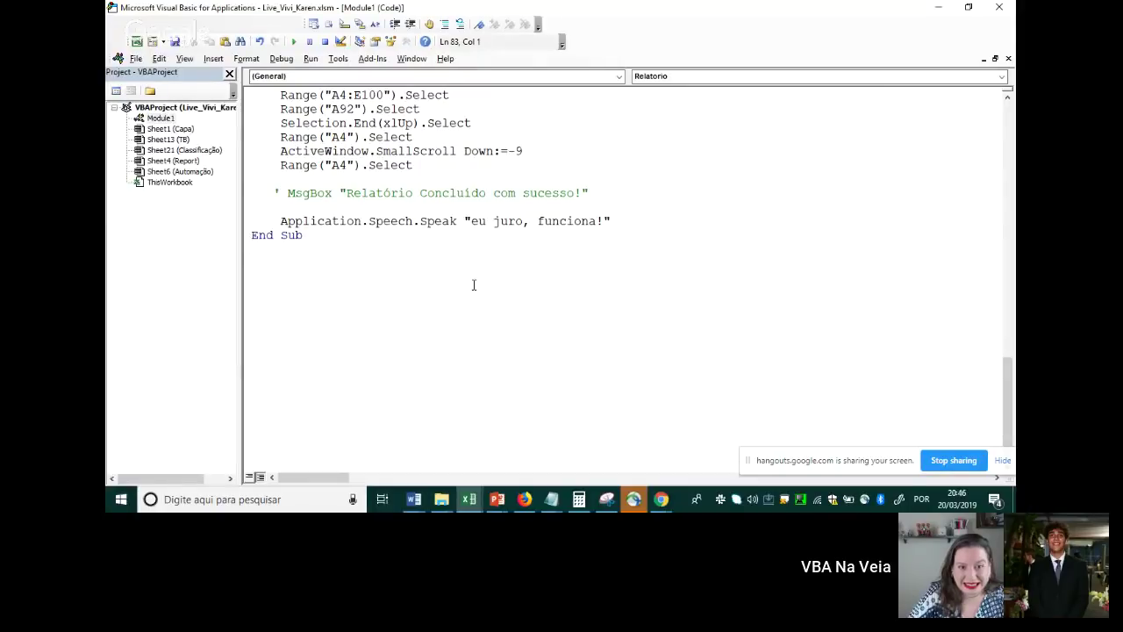
In Excel, run Criar Relatório to refill the Automação table, then go back to the Relatorio code
{"action": "key", "text": "alt+Tab"}
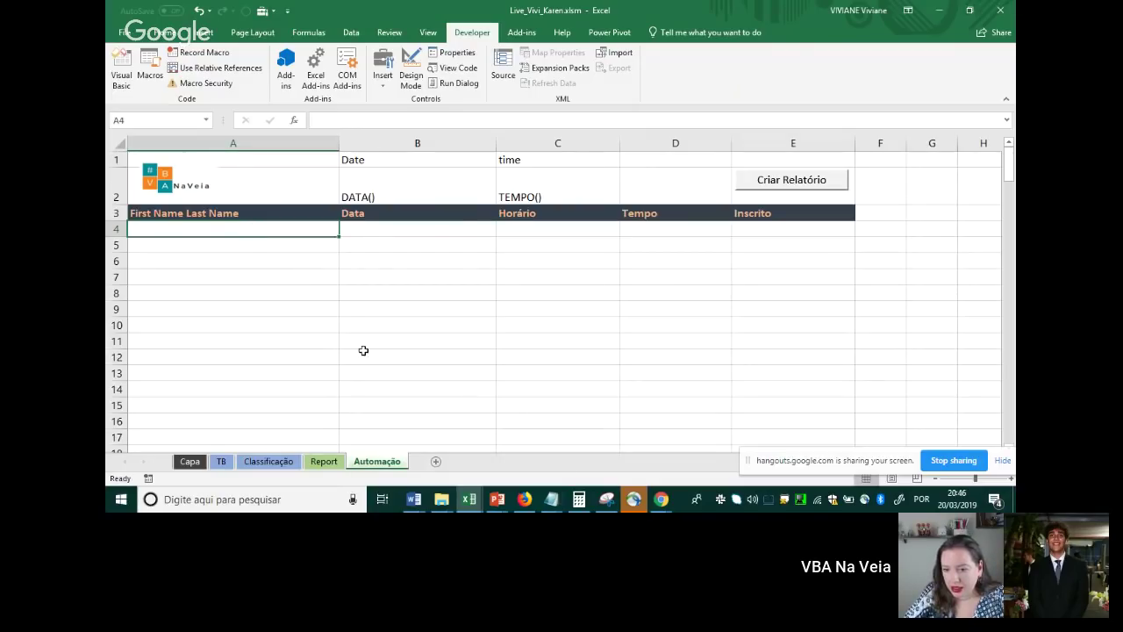
{"action": "left_click", "coordinate": [761, 190]}
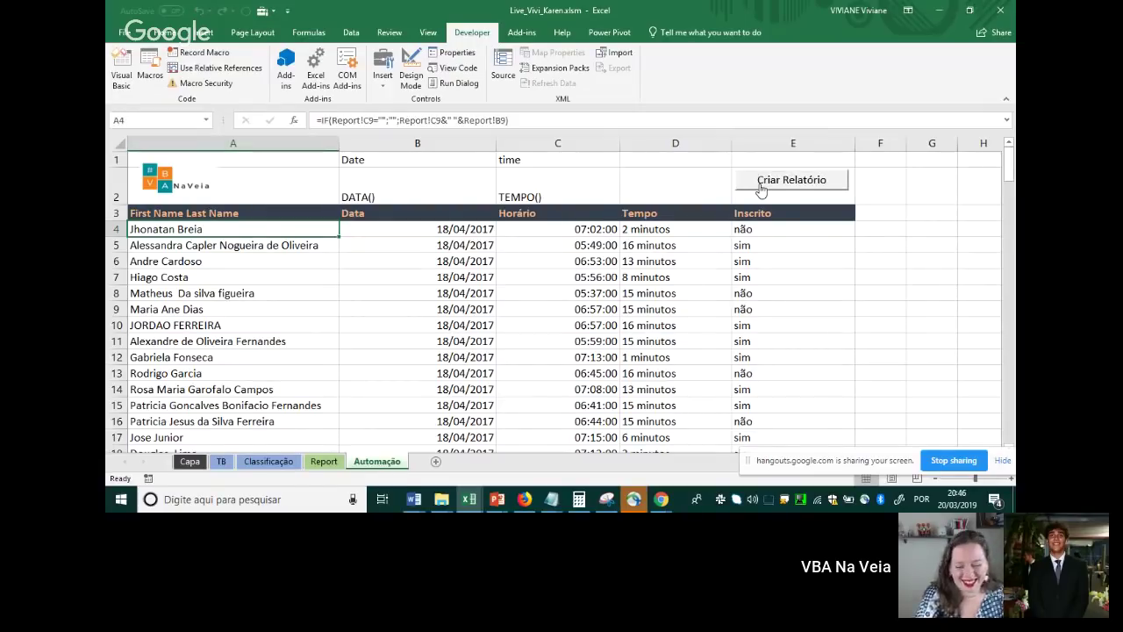
{"action": "key", "text": "alt+F11"}
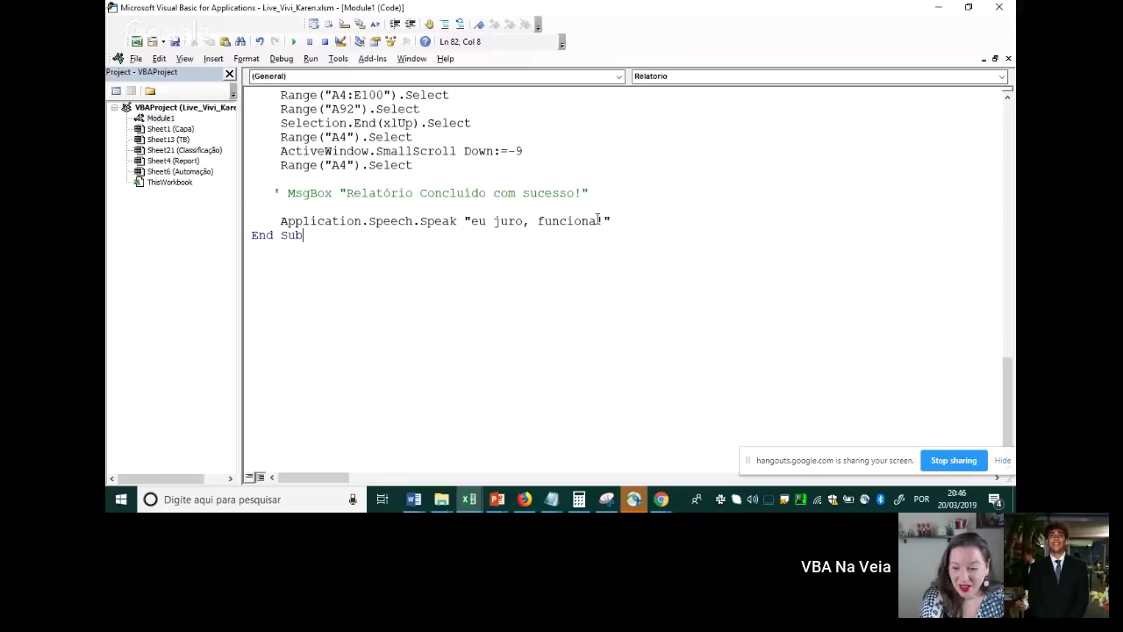
Replace the spoken phrase "eu juro, funciona!" with "done! I love Excel!" and switch back to Excel
{"action": "left_click_drag", "start_coordinate": [599, 220], "coordinate": [475, 225]}
{"action": "key", "text": "BackSpace"}
{"action": "key", "text": "BackSpace"}
{"action": "type", "text": "don"}
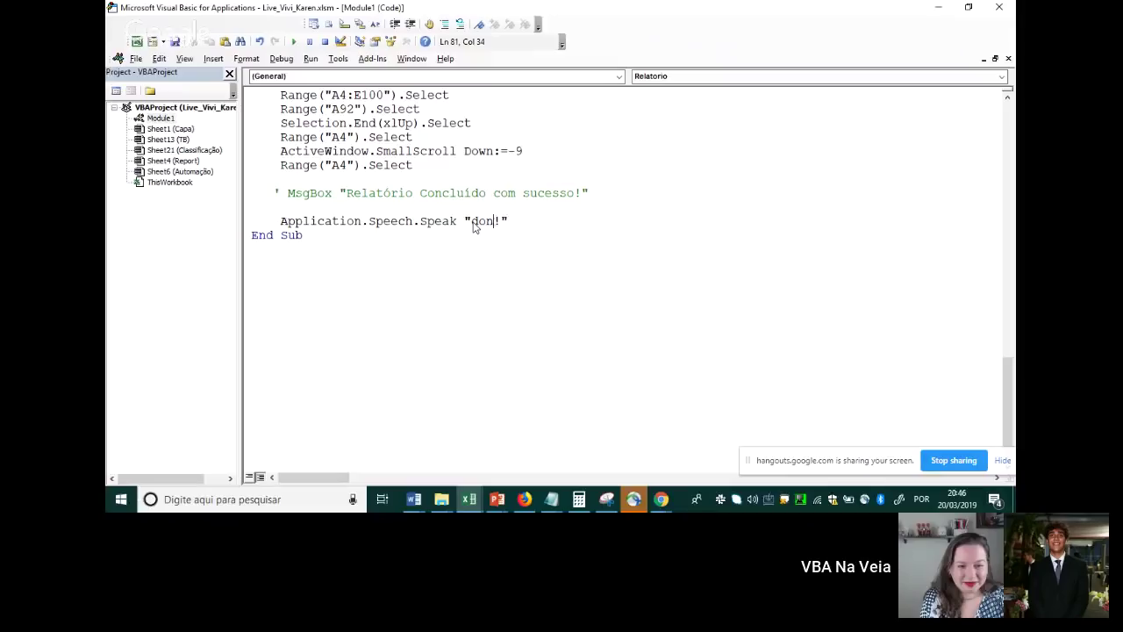
{"action": "type", "text": "e! I love "}
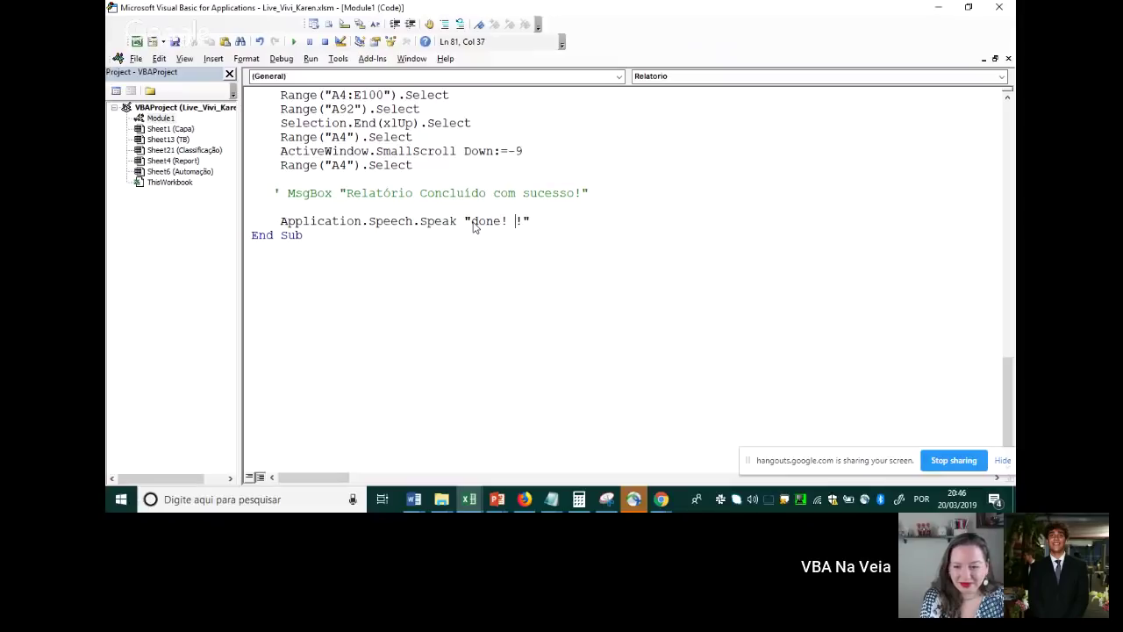
{"action": "type", "text": "Excel"}
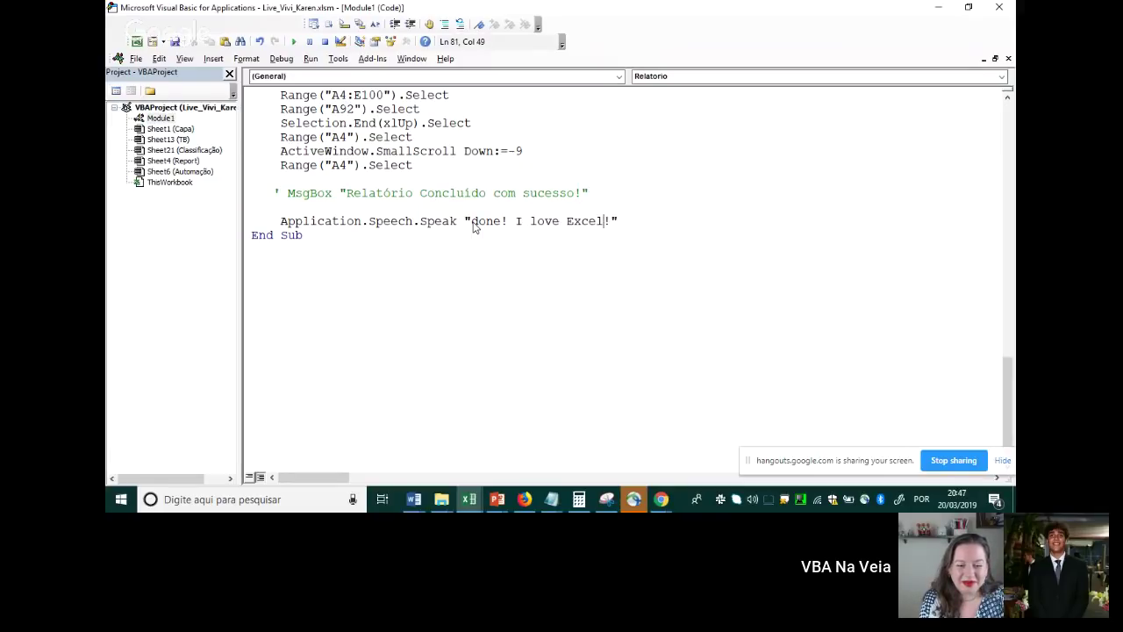
{"action": "key", "text": "alt+F11"}
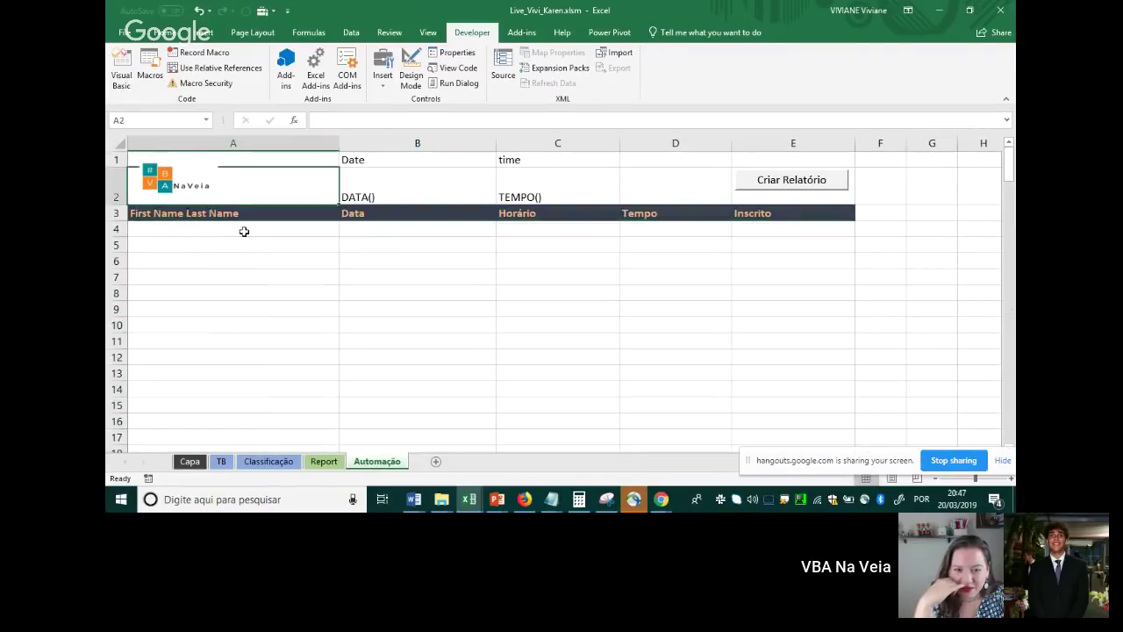
Select A4 and run Criar Relatório to refill the Automação table with the updated macro
{"action": "left_click", "coordinate": [244, 231]}
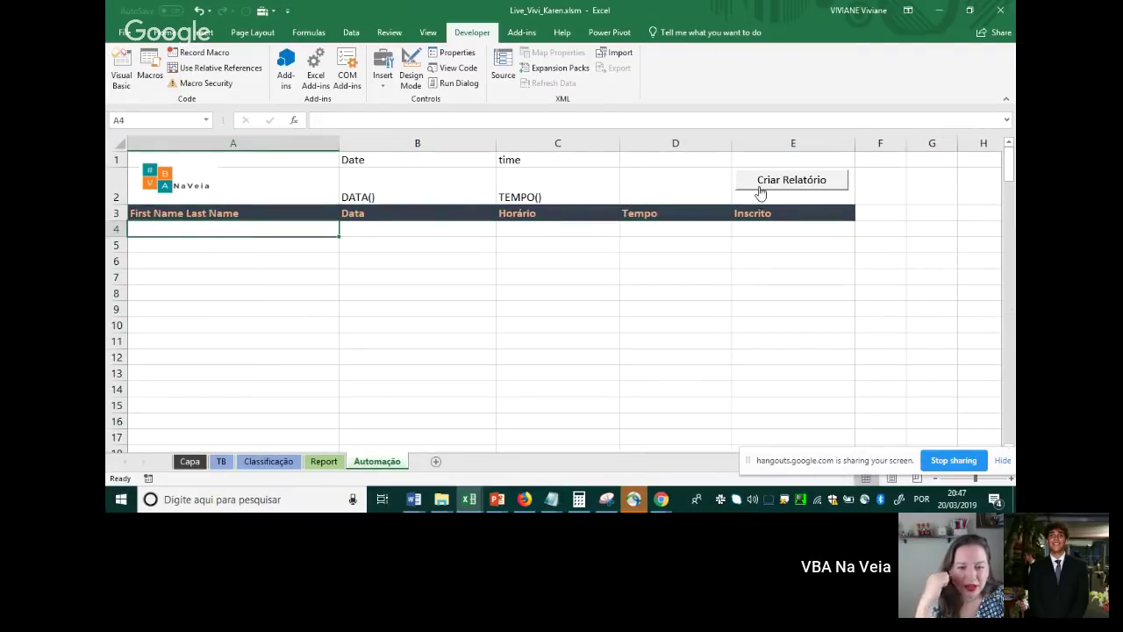
{"action": "left_click", "coordinate": [760, 190]}
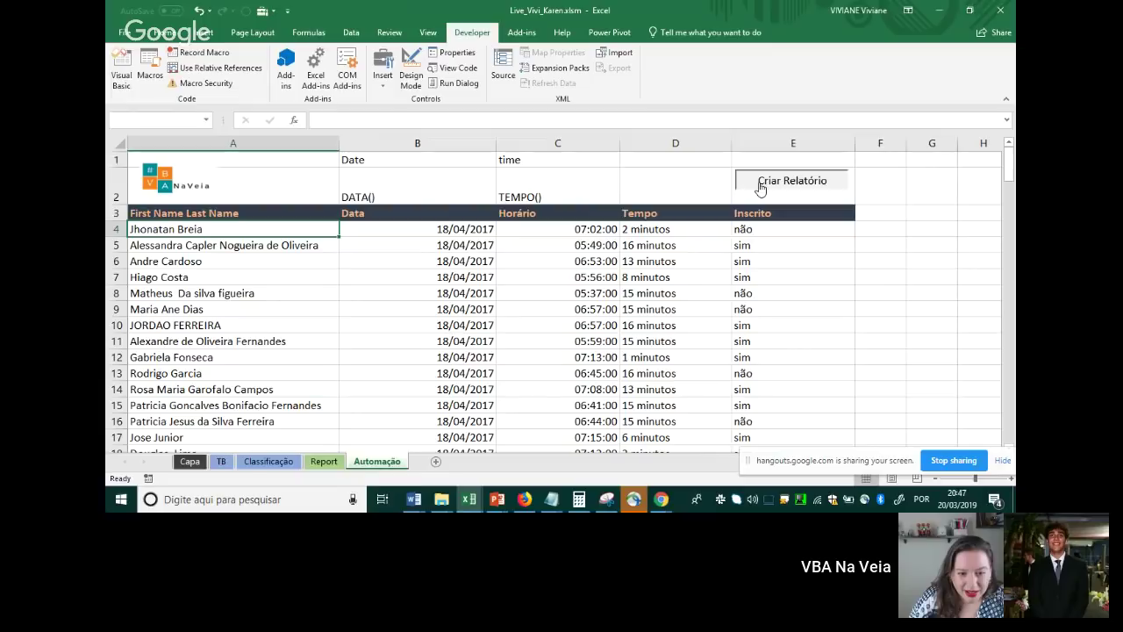
{"action": "left_click", "coordinate": [761, 190]}
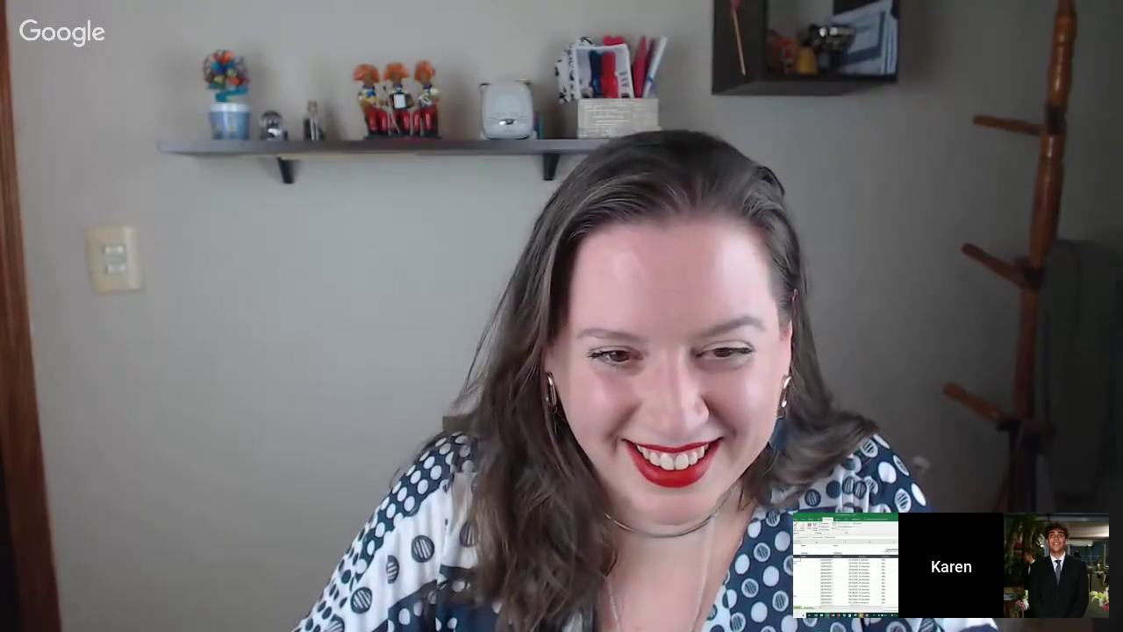
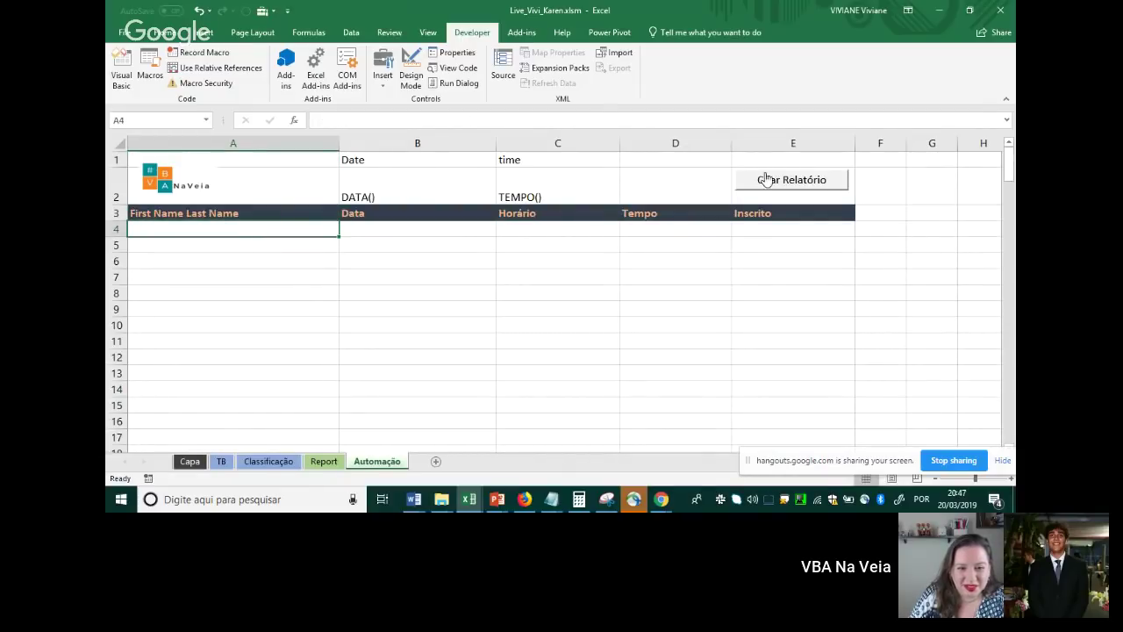
Run Criar Relatório to fill the Automação table with attendee rows, then save the workbook
{"action": "left_click", "coordinate": [766, 179]}
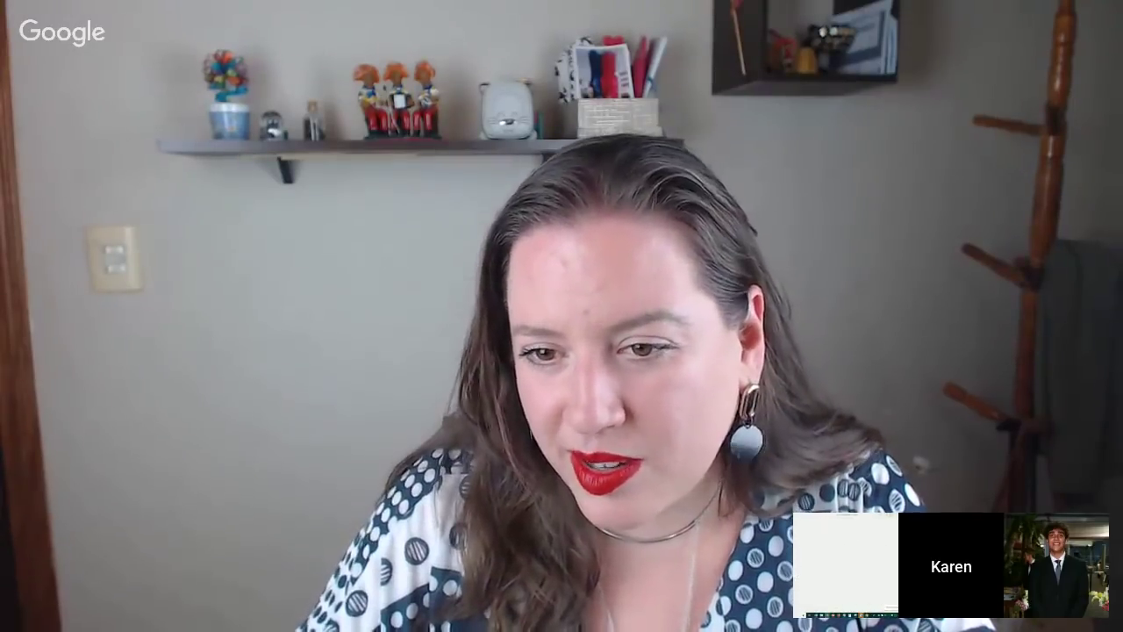
{"action": "key", "text": "ctrl+s"}
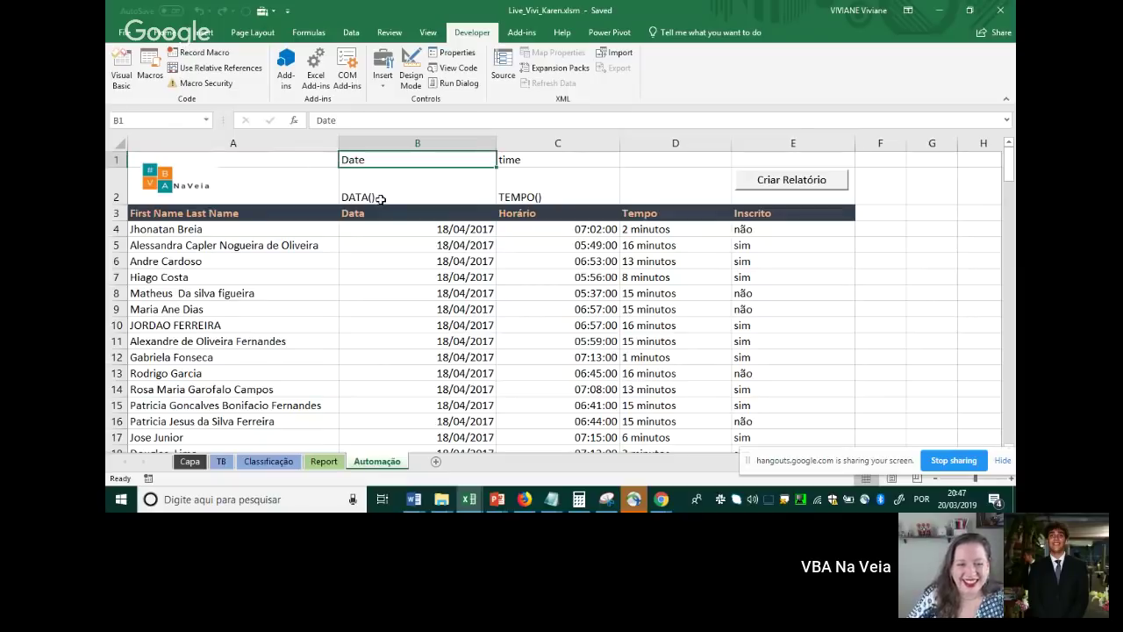
Inspect the DATA() and TEMPO() entries in B2 and C2 of the report table
{"action": "left_click", "coordinate": [380, 195]}
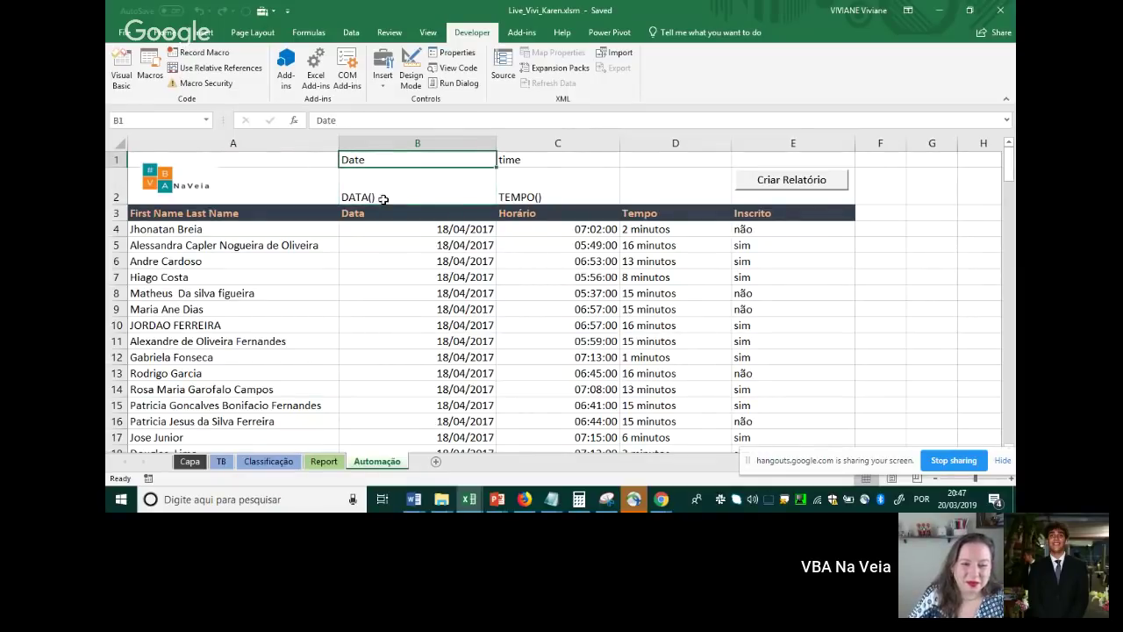
{"action": "left_click", "coordinate": [530, 157]}
{"action": "left_click", "coordinate": [539, 195]}
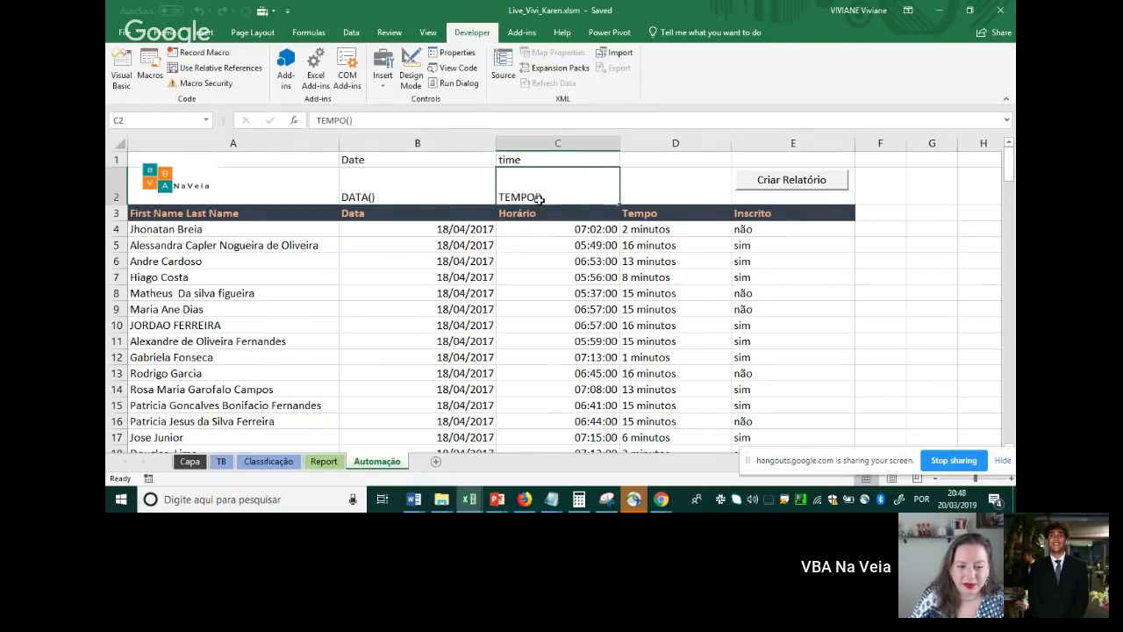
{"action": "left_click", "coordinate": [889, 242]}
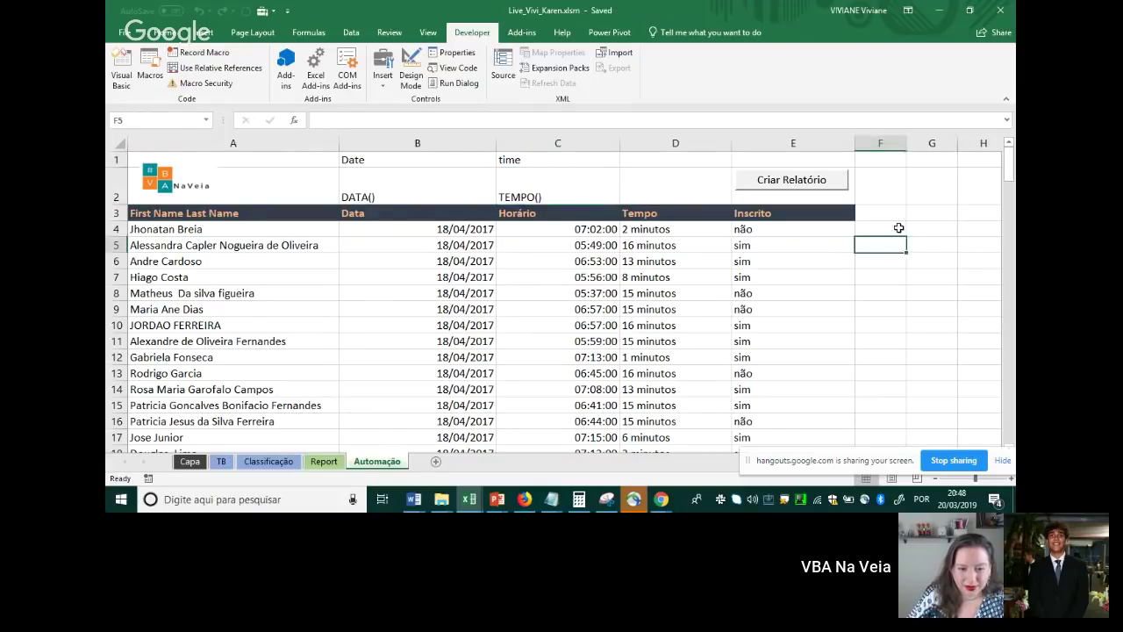
List function names down column G from G3: mid, ext.texto, left, esquerda, if
{"action": "left_click", "coordinate": [921, 213]}
{"action": "type", "text": "mid"}
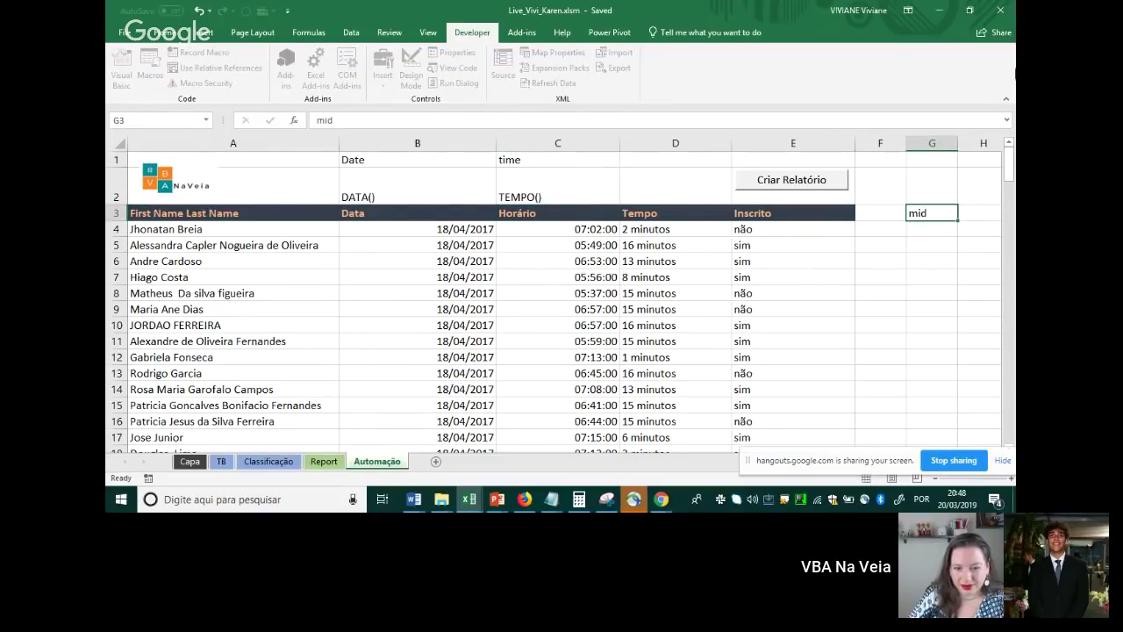
{"action": "key", "text": "Return"}
{"action": "type", "text": "e"}
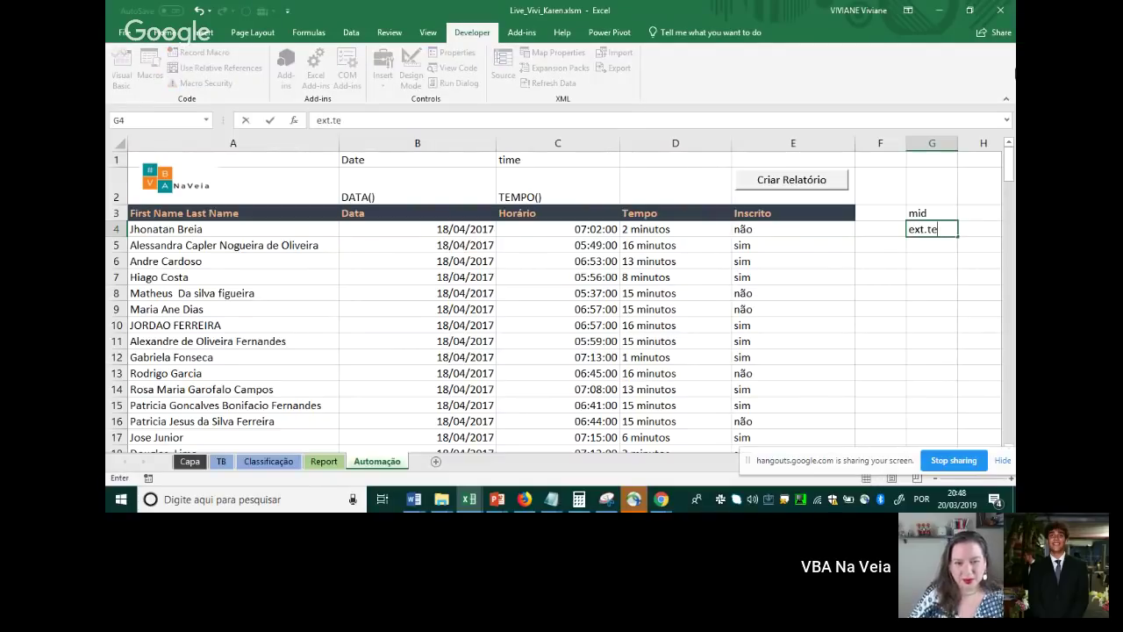
{"action": "type", "text": "xc.texto"}
{"action": "key", "text": "Return"}
{"action": "key", "text": "Return"}
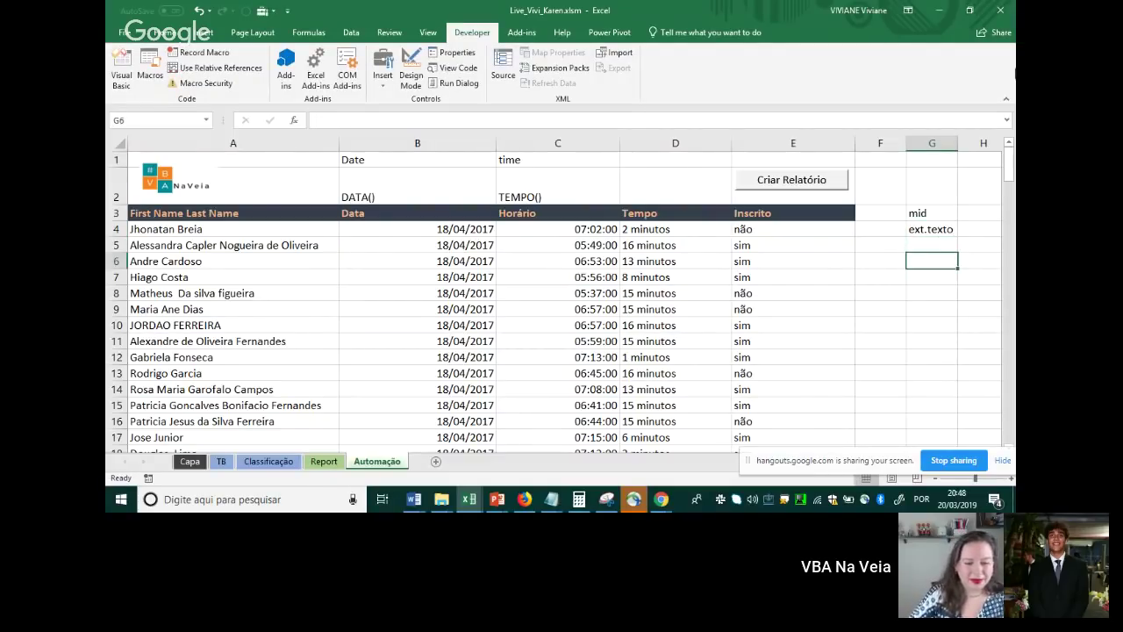
{"action": "type", "text": "led"}
{"action": "key", "text": "Return"}
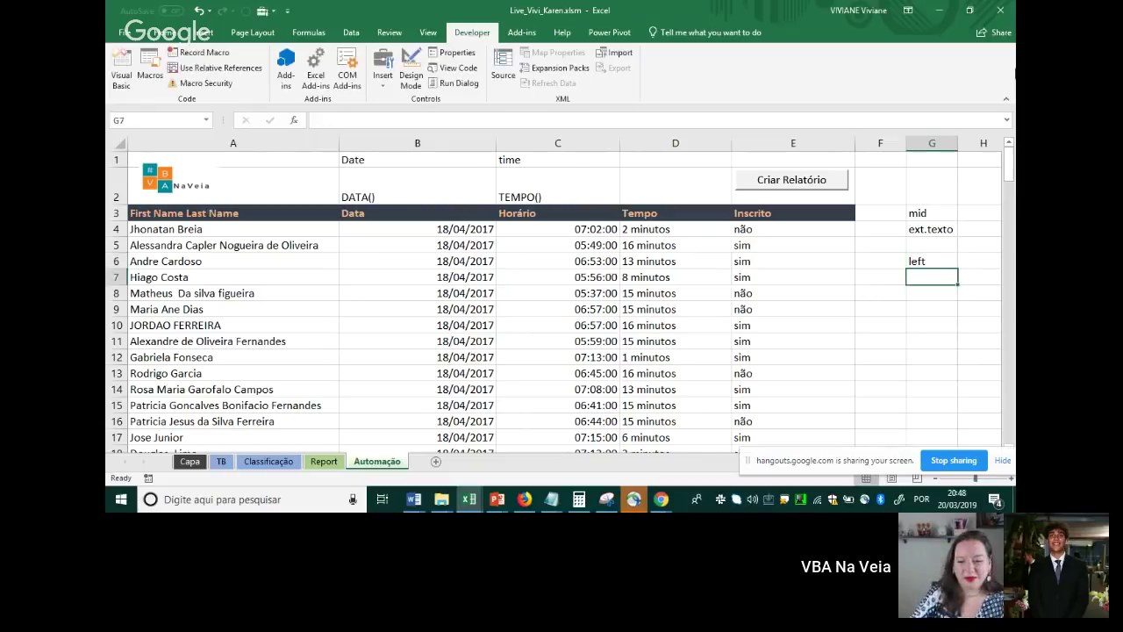
{"action": "type", "text": "esquerda"}
{"action": "key", "text": "Return"}
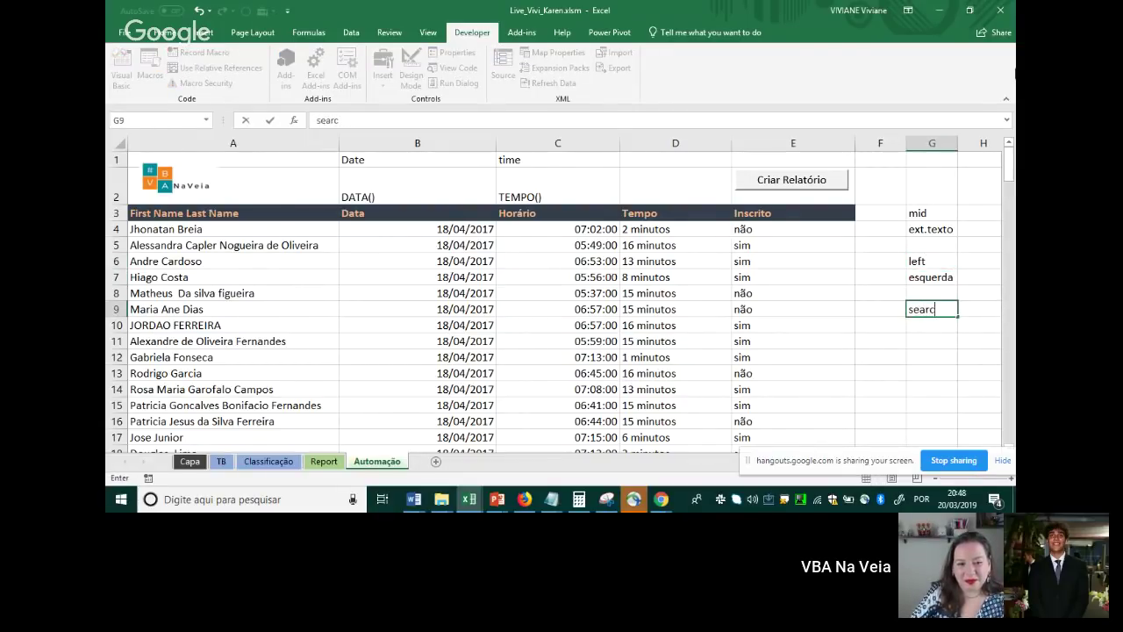
{"action": "type", "text": "localizar"}
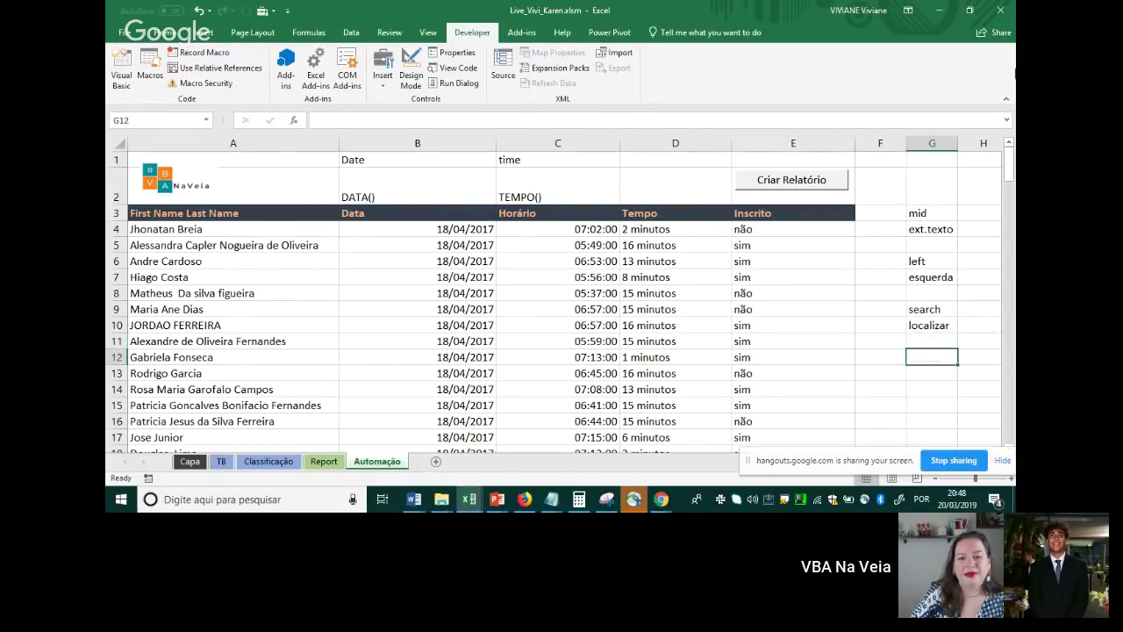
{"action": "type", "text": "if"}
{"action": "key", "text": "Return"}
{"action": "key", "text": "Return"}
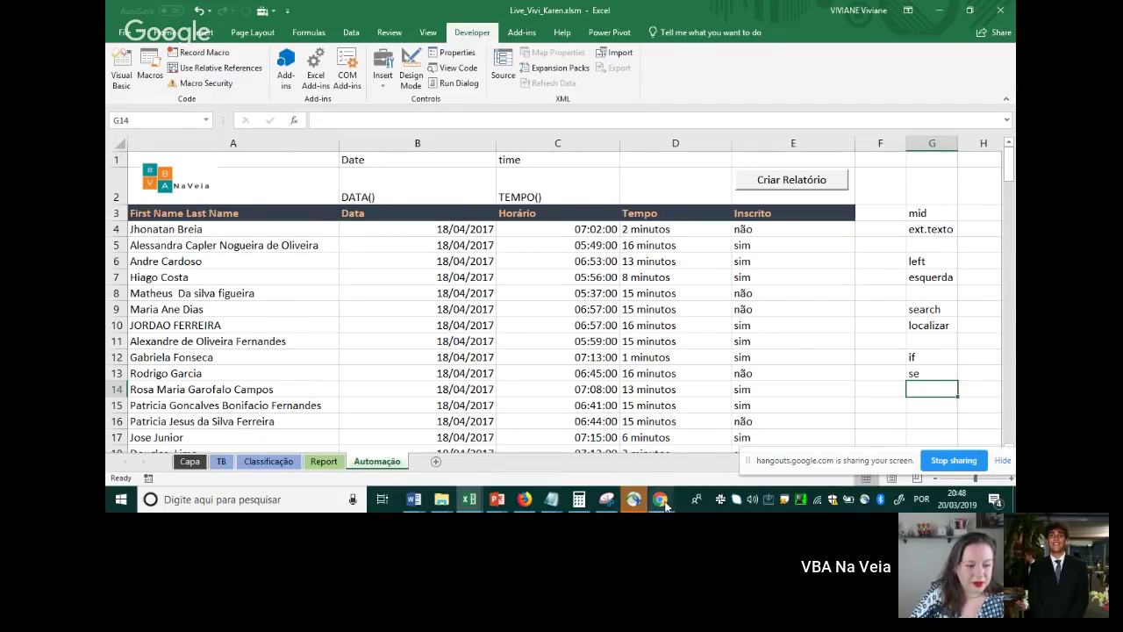
{"action": "mouse_move", "coordinate": [664, 504]}
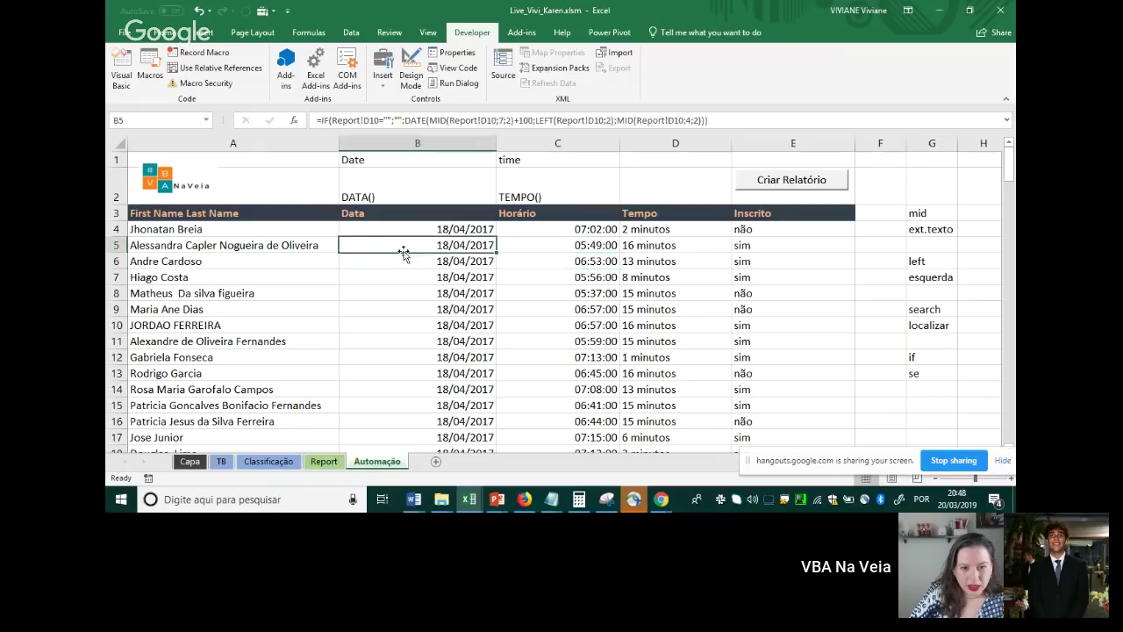
Change G10 from localizar to procurar
{"action": "left_click", "coordinate": [224, 243]}
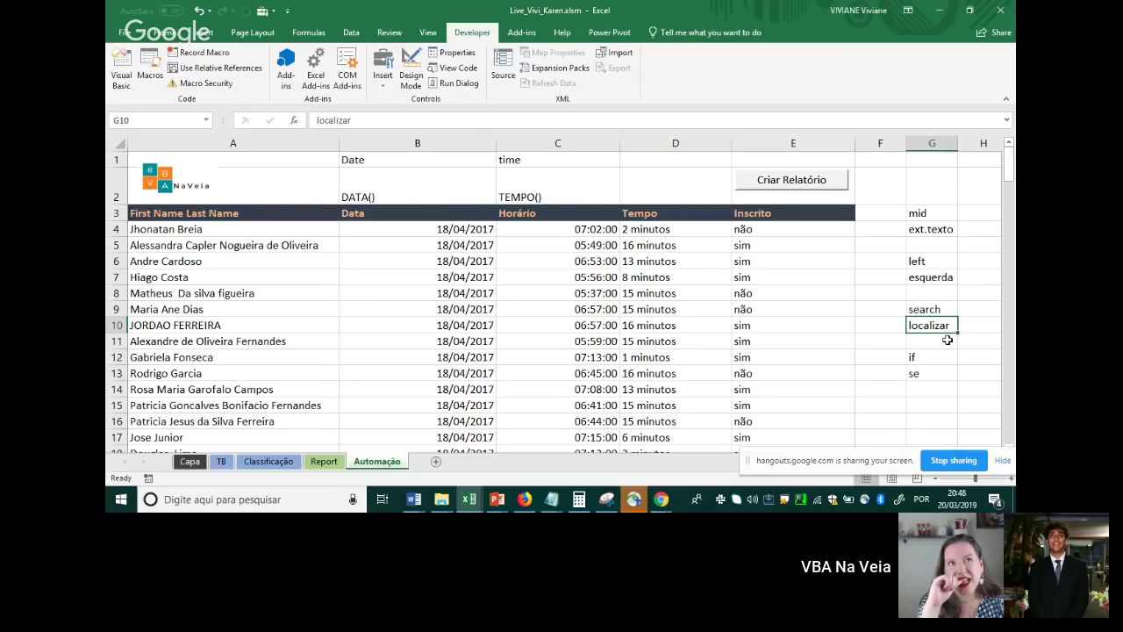
{"action": "type", "text": "procur"}
{"action": "type", "text": "ar"}
{"action": "key", "text": "Return"}
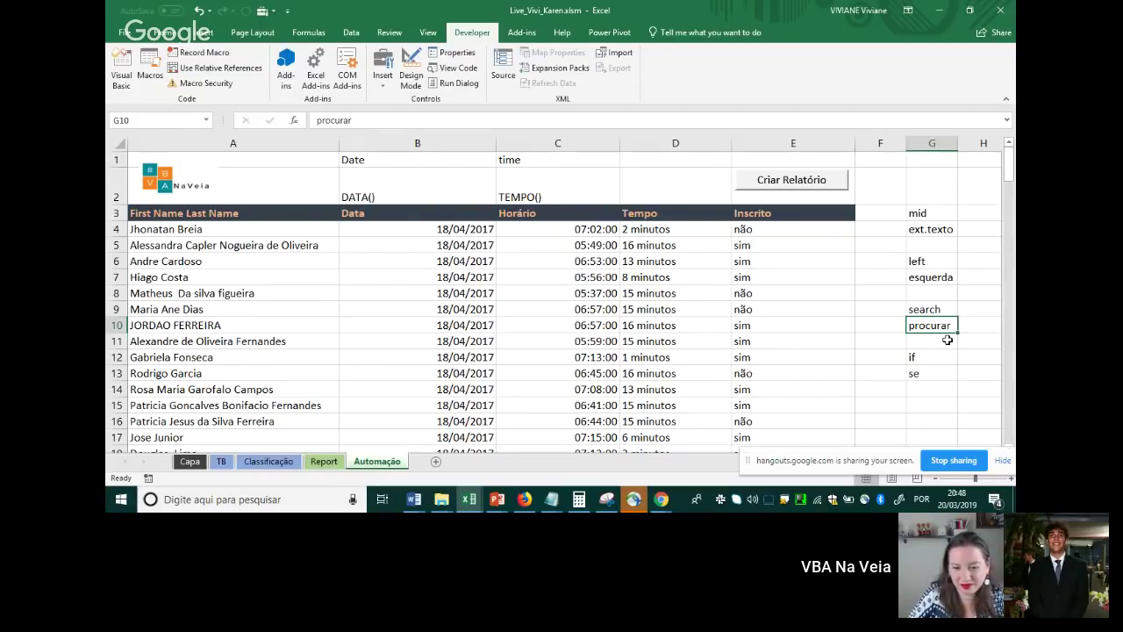
Bring up the Hangouts window and stop sharing the Excel screen
{"action": "left_click", "coordinate": [663, 501]}
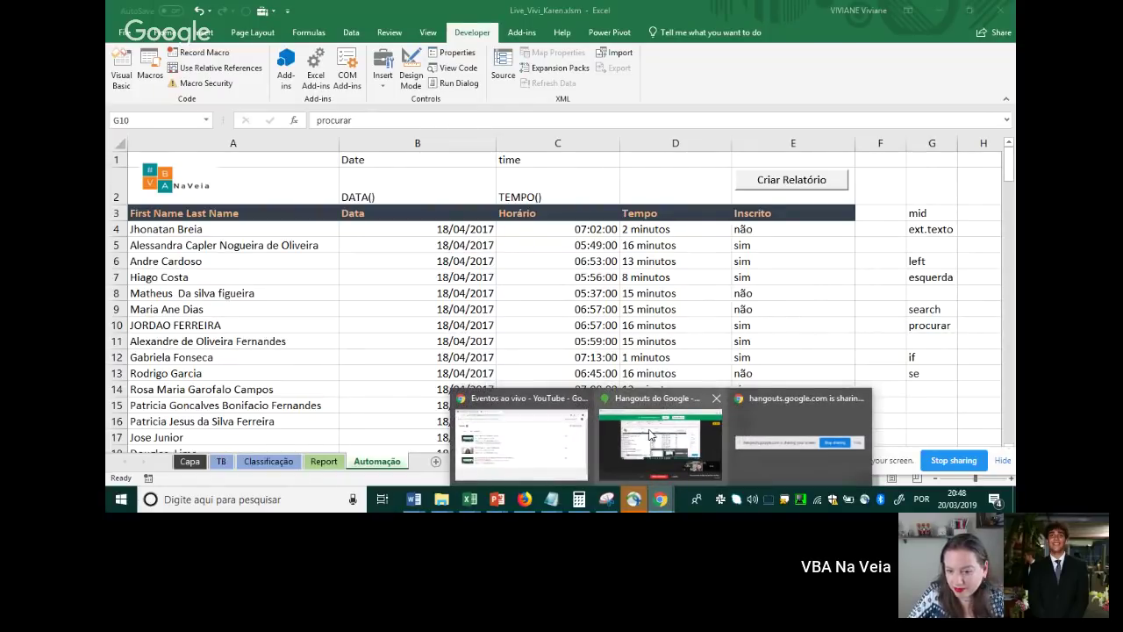
{"action": "left_click", "coordinate": [649, 435]}
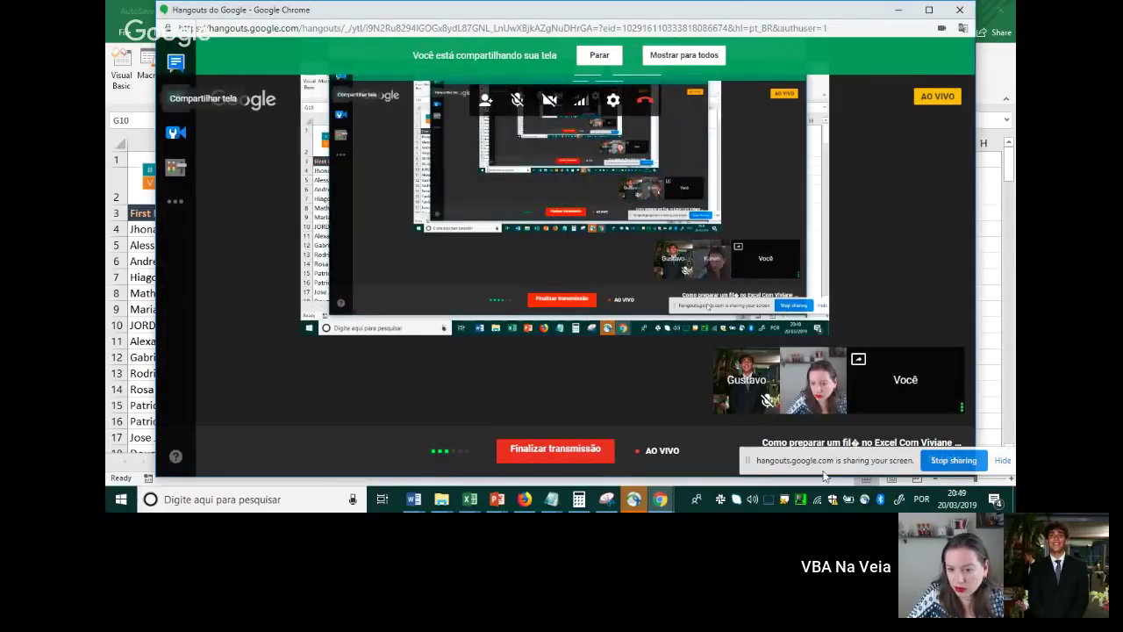
{"action": "left_click_drag", "start_coordinate": [849, 465], "coordinate": [575, 279]}
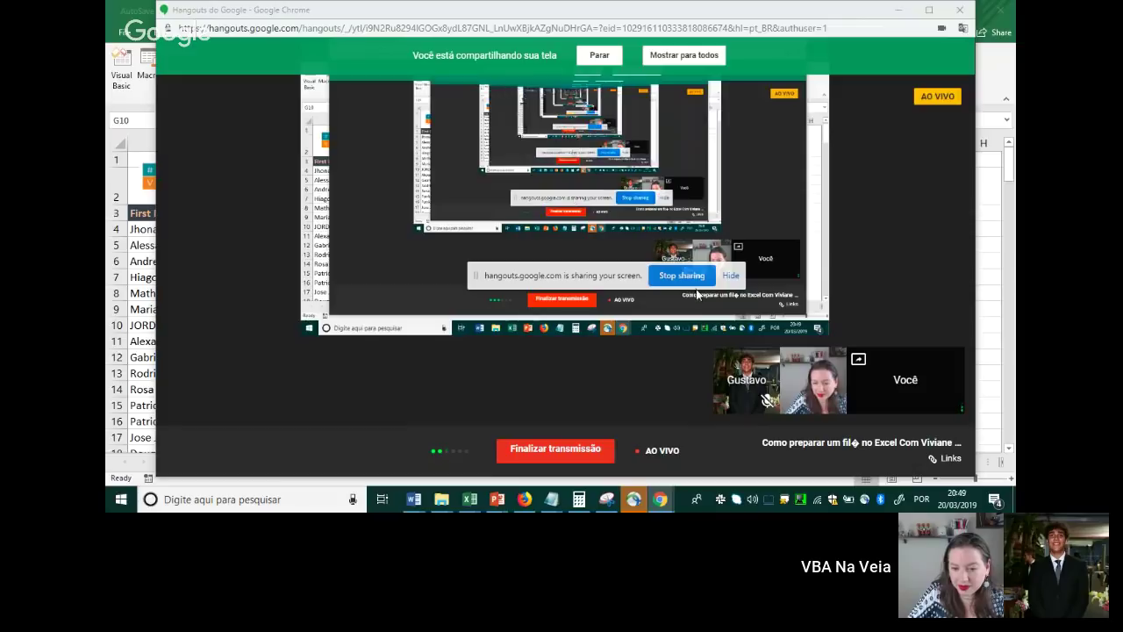
{"action": "left_click", "coordinate": [684, 277]}
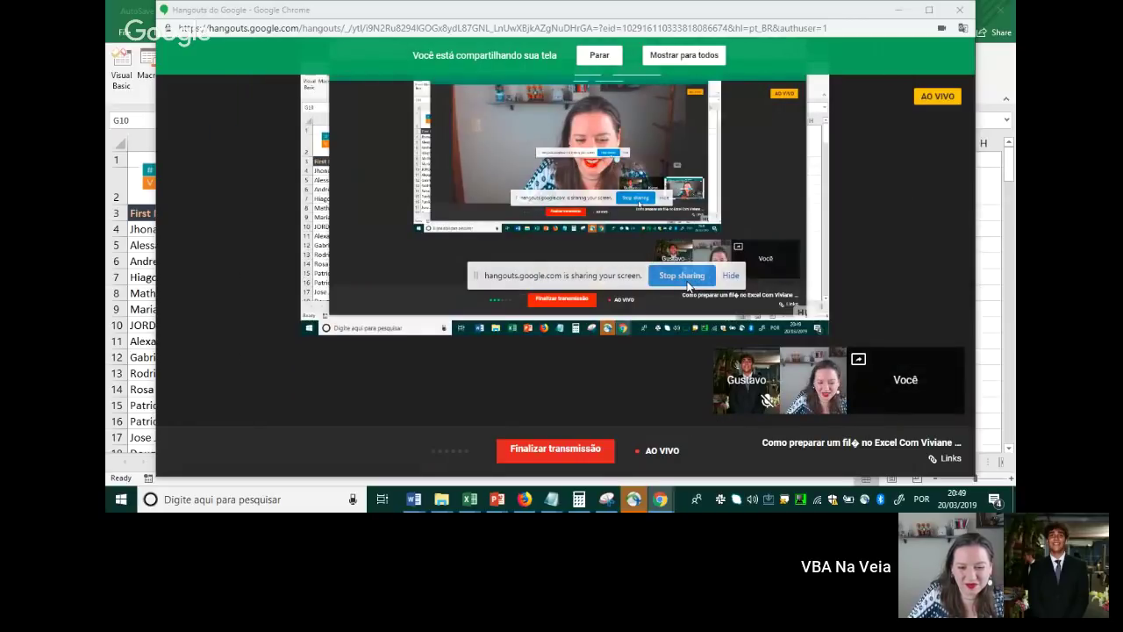
{"action": "left_click", "coordinate": [685, 277]}
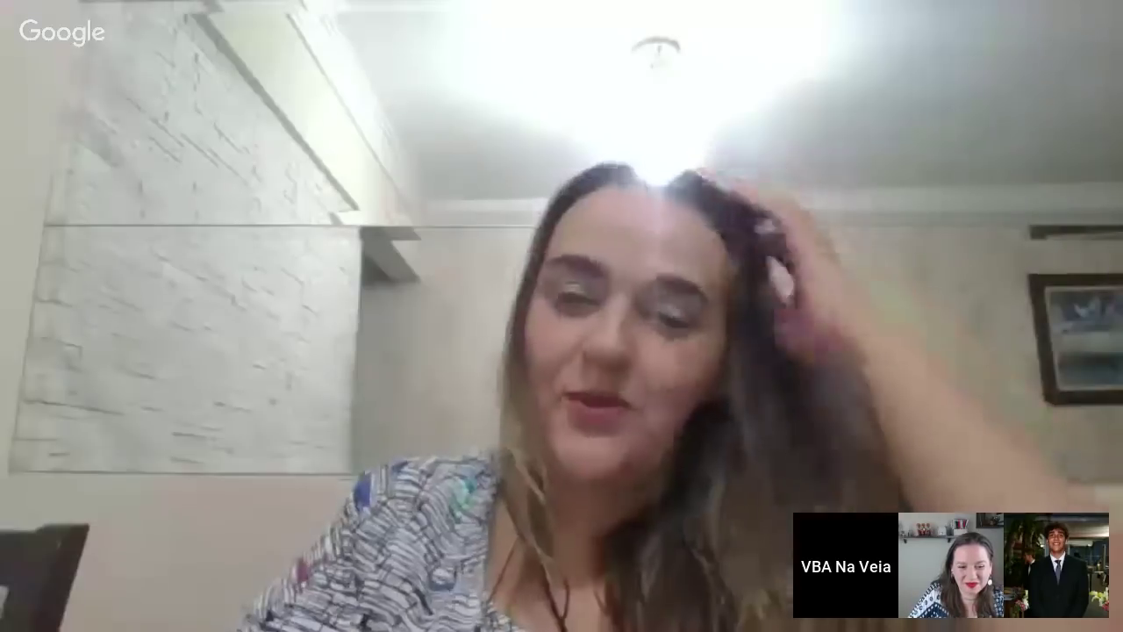
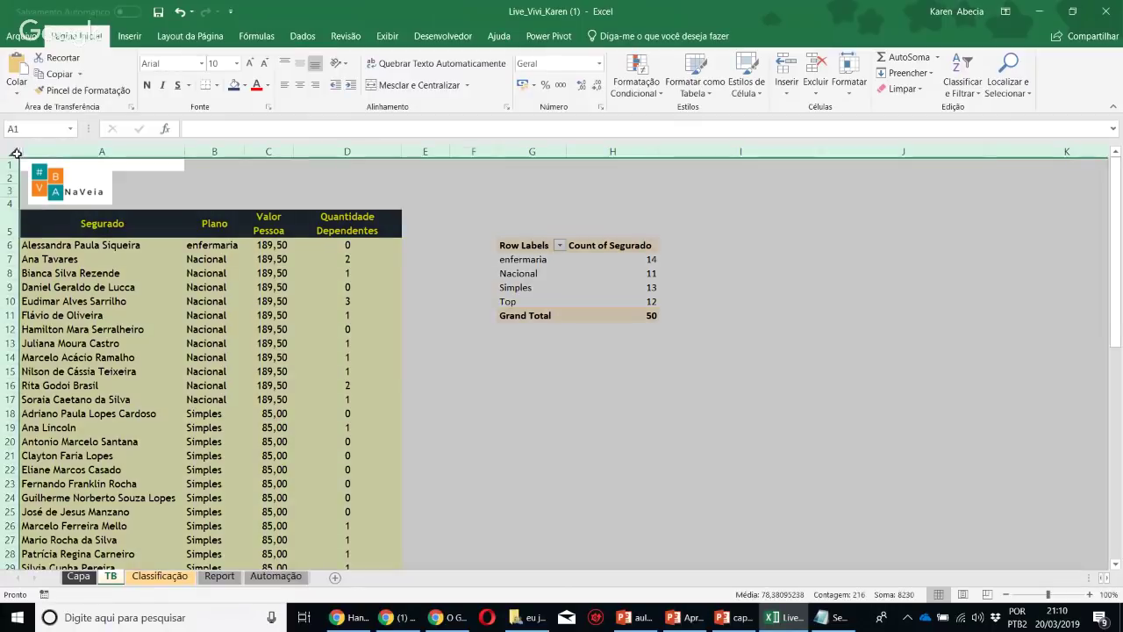
Remove the background fill from the TB table
{"action": "left_click", "coordinate": [245, 85]}
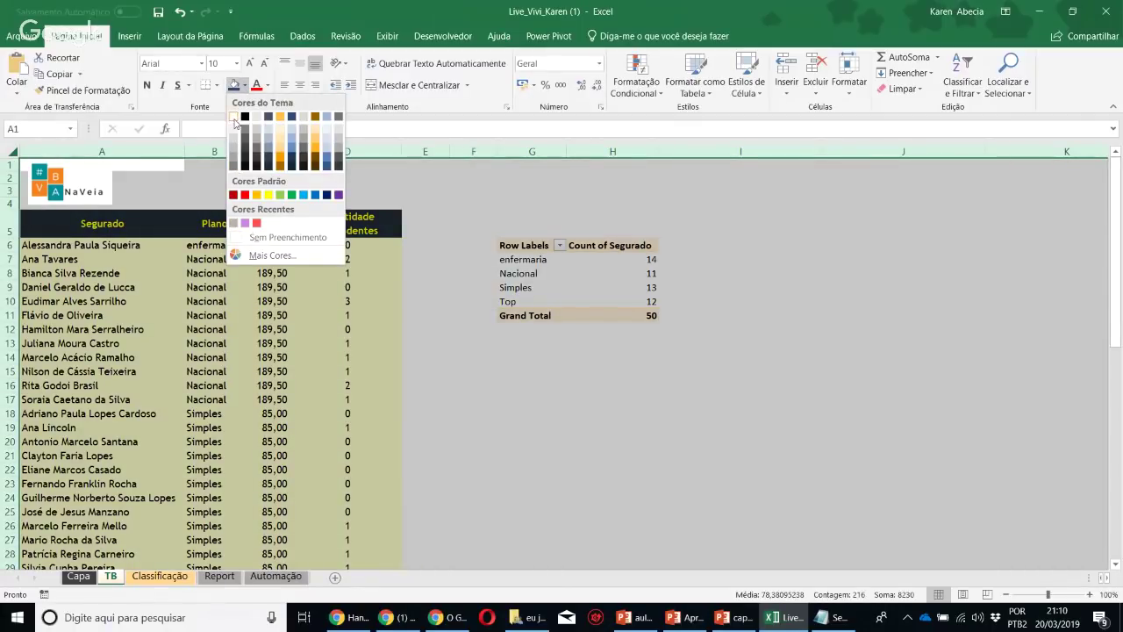
{"action": "left_click", "coordinate": [288, 237]}
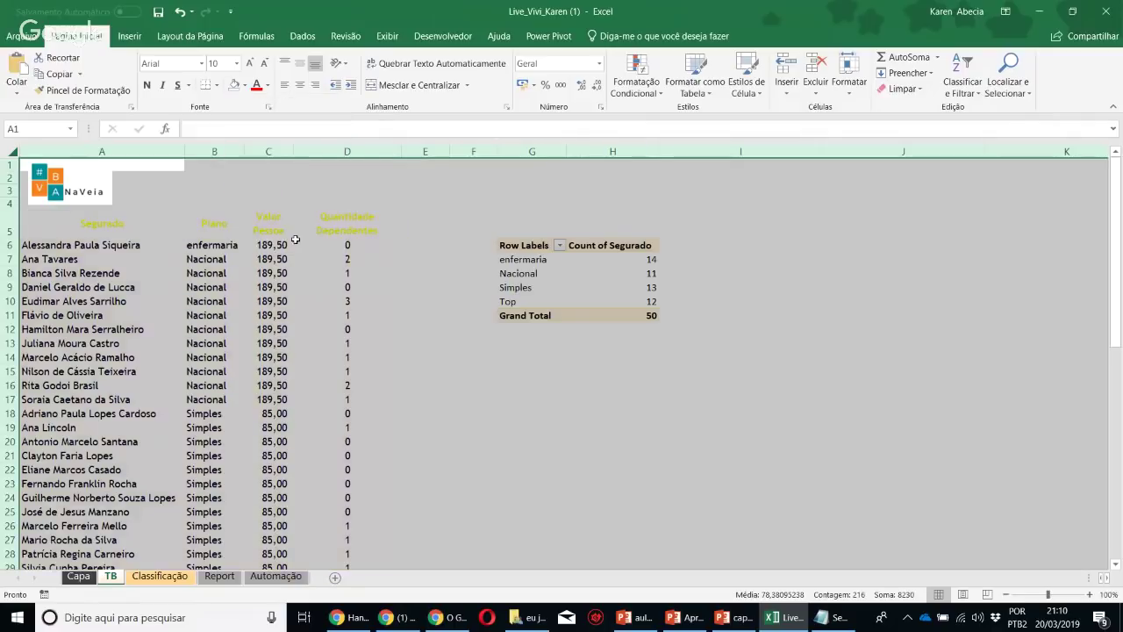
{"action": "left_click", "coordinate": [463, 373]}
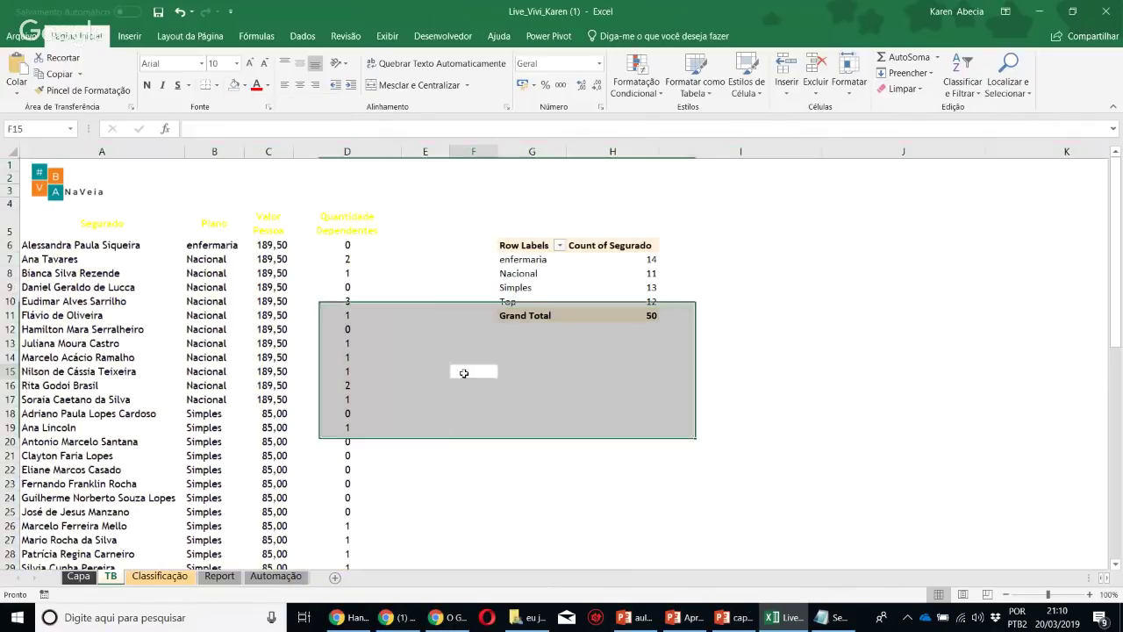
Make the text in columns A to D black and delete the NaVeia logo
{"action": "left_click", "coordinate": [11, 151]}
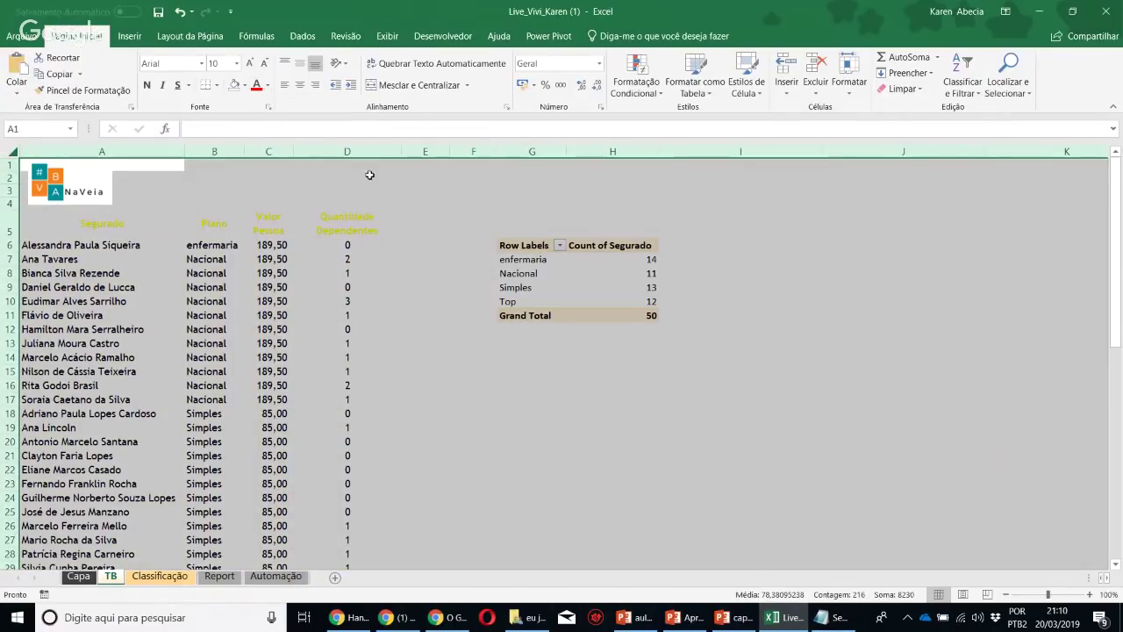
{"action": "left_click_drag", "start_coordinate": [349, 151], "coordinate": [102, 151]}
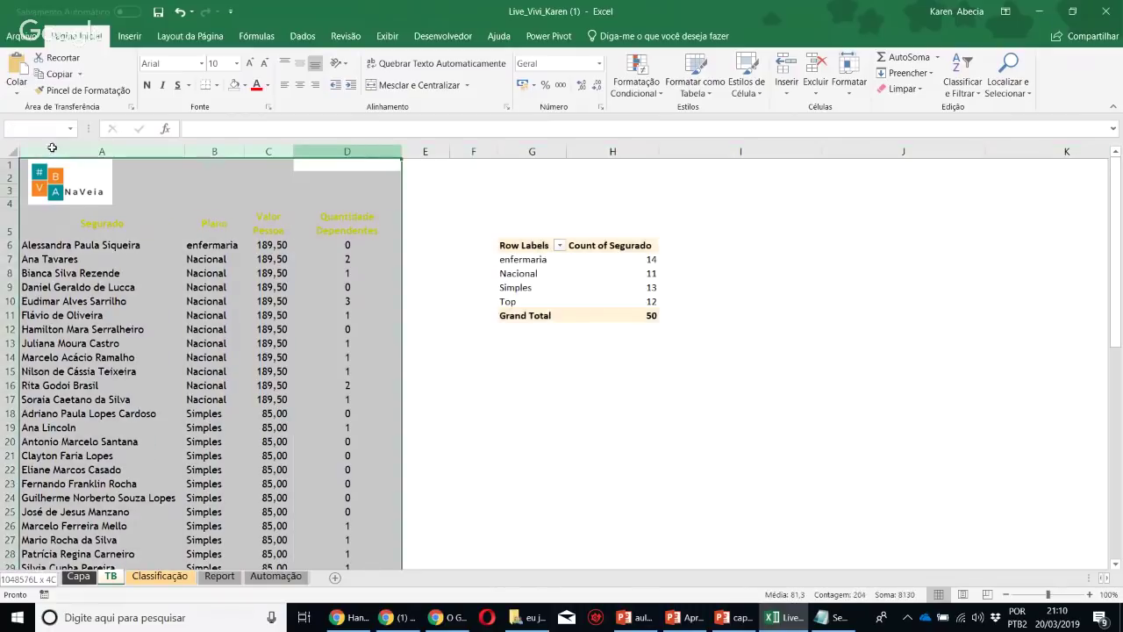
{"action": "left_click", "coordinate": [267, 85]}
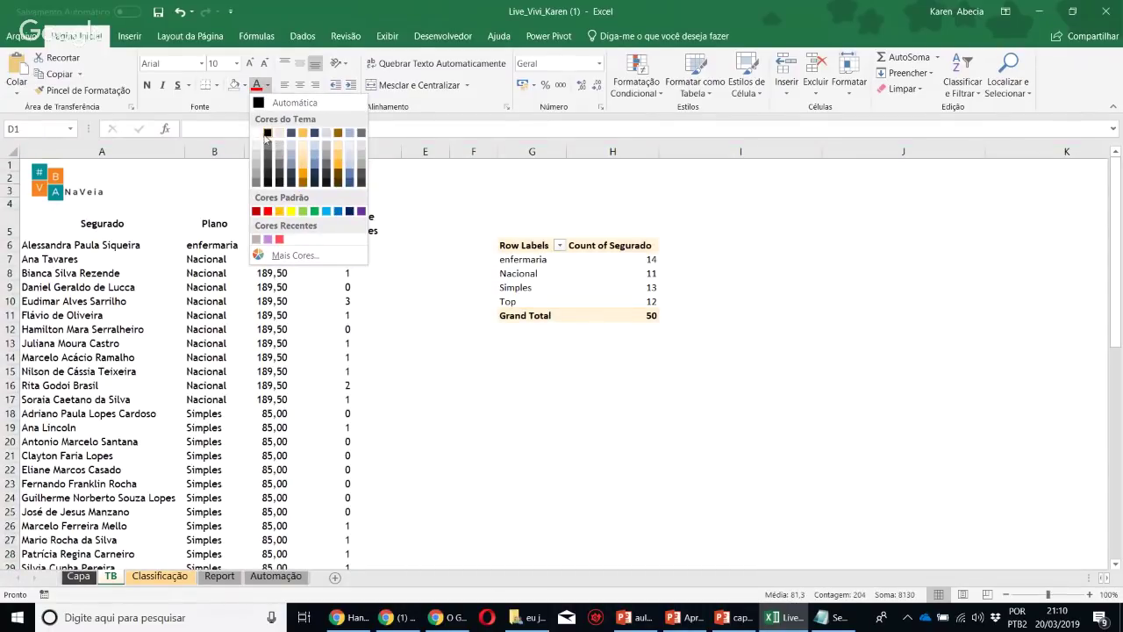
{"action": "left_click", "coordinate": [267, 133]}
{"action": "left_click", "coordinate": [75, 301]}
{"action": "left_click", "coordinate": [70, 204]}
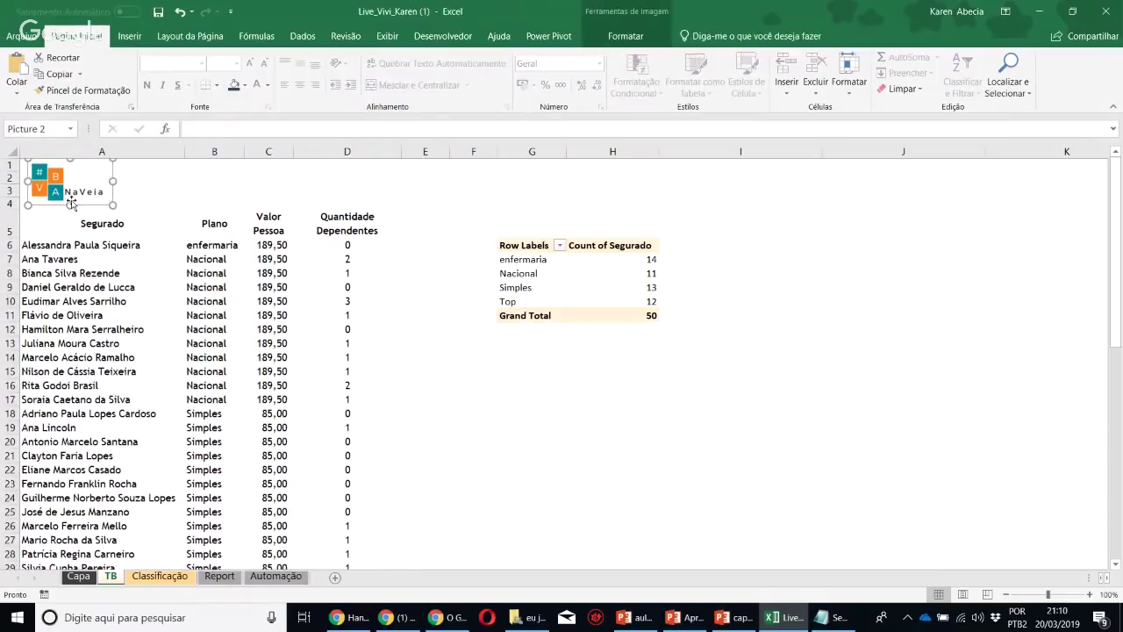
{"action": "left_click", "coordinate": [74, 301]}
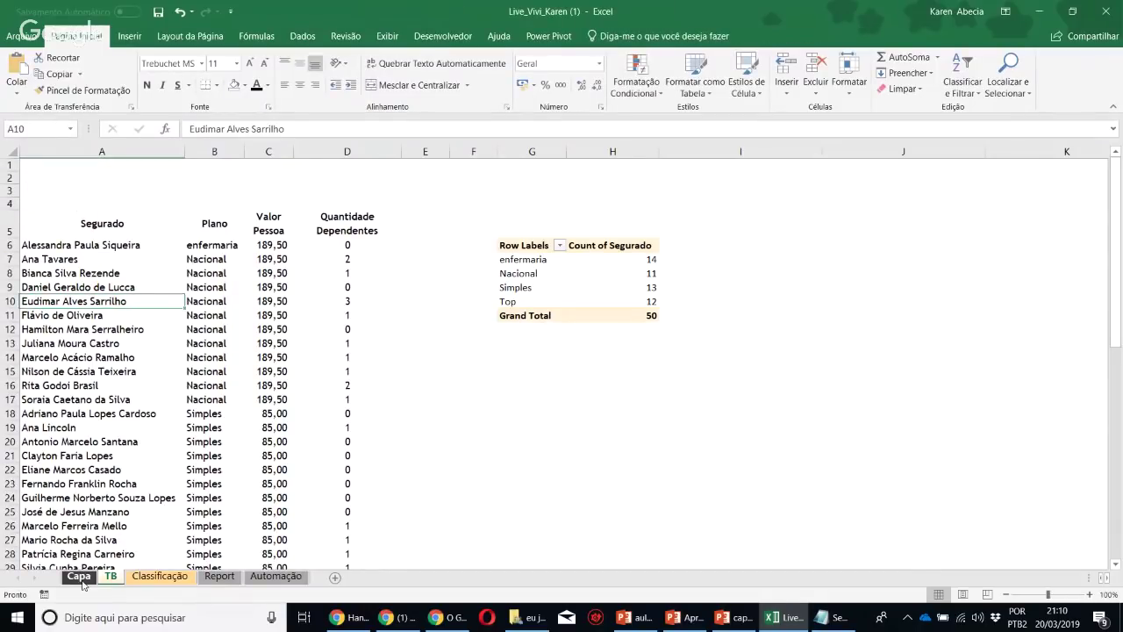
Copy the EXCEL FOR BUSINESS banner from the Capa sheet and paste it onto TB
{"action": "left_click", "coordinate": [79, 576]}
{"action": "left_click", "coordinate": [338, 225]}
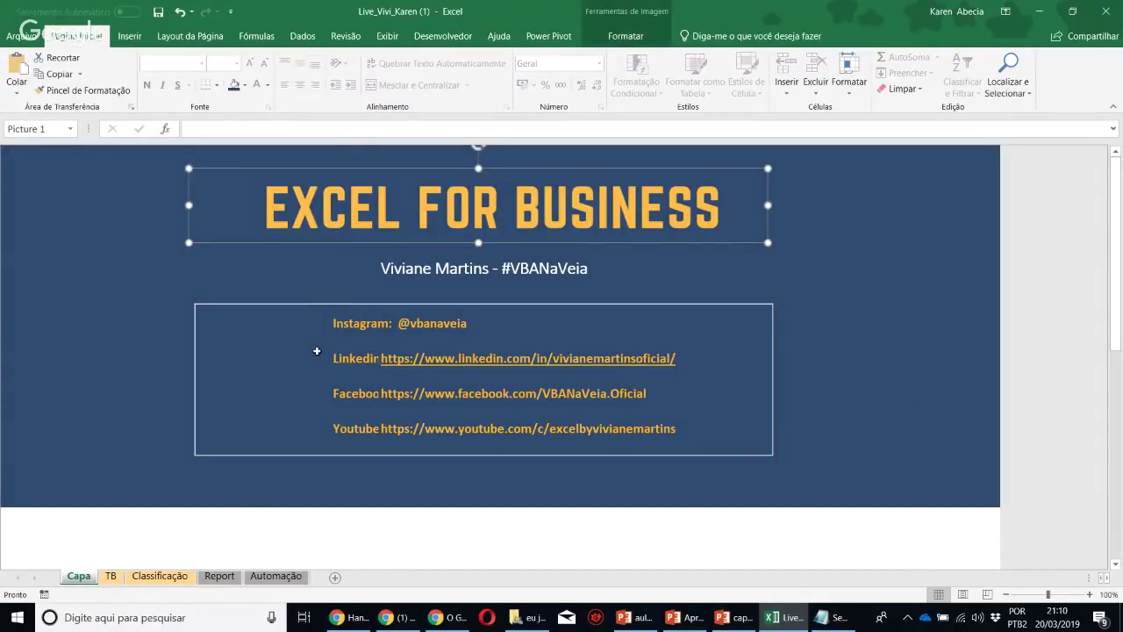
{"action": "left_click", "coordinate": [110, 575]}
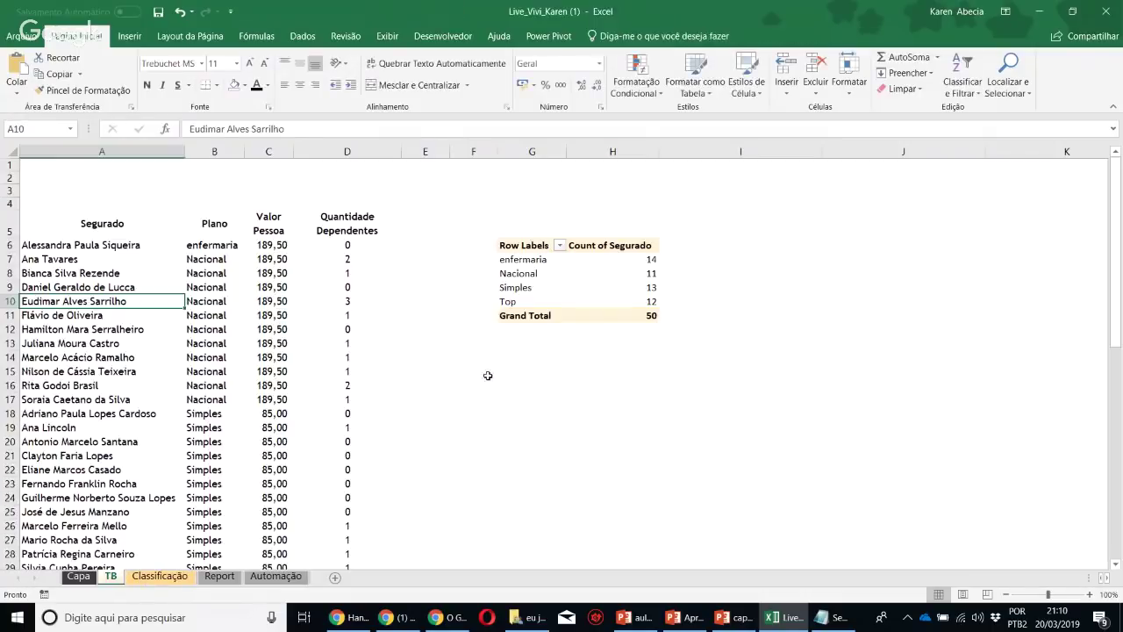
{"action": "key", "text": "ctrl+v"}
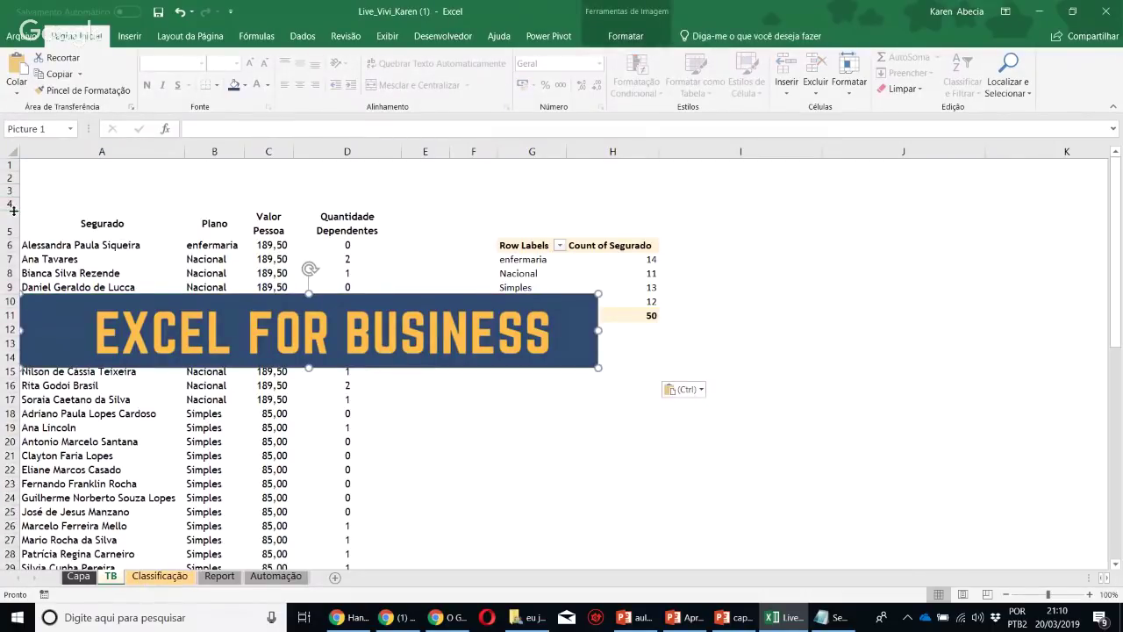
Make row 4 taller and resize the banner to fit in the top rows above the table
{"action": "left_click_drag", "start_coordinate": [13, 211], "coordinate": [13, 254]}
{"action": "left_click_drag", "start_coordinate": [224, 392], "coordinate": [211, 201]}
{"action": "left_click_drag", "start_coordinate": [596, 231], "coordinate": [410, 207]}
{"action": "left_click", "coordinate": [88, 263]}
{"action": "left_click", "coordinate": [139, 346]}
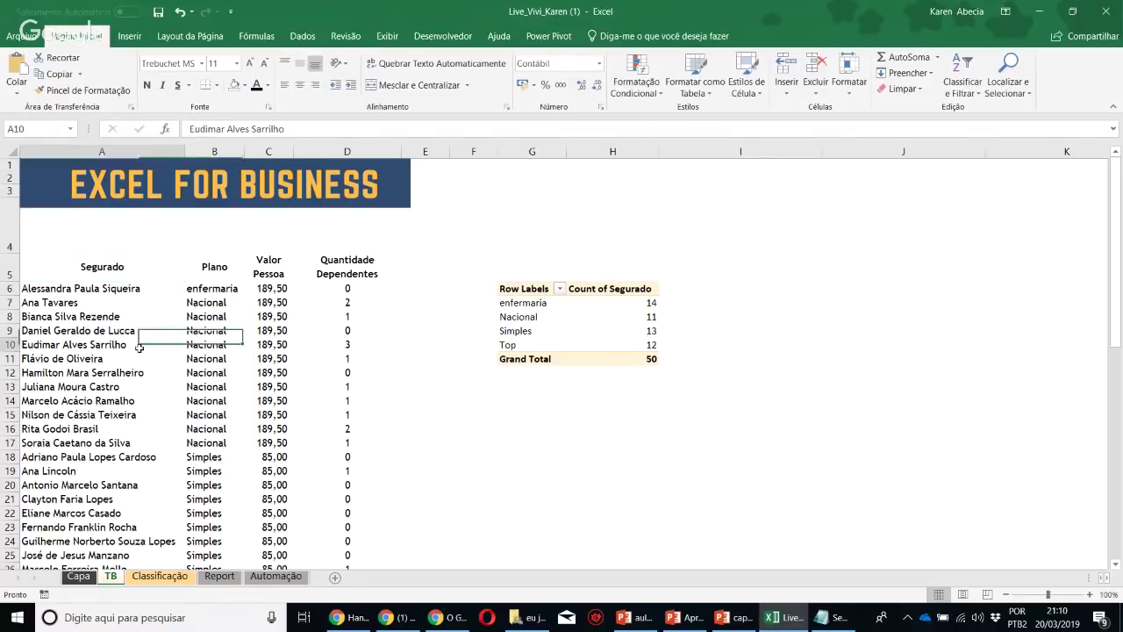
{"action": "left_click", "coordinate": [693, 92]}
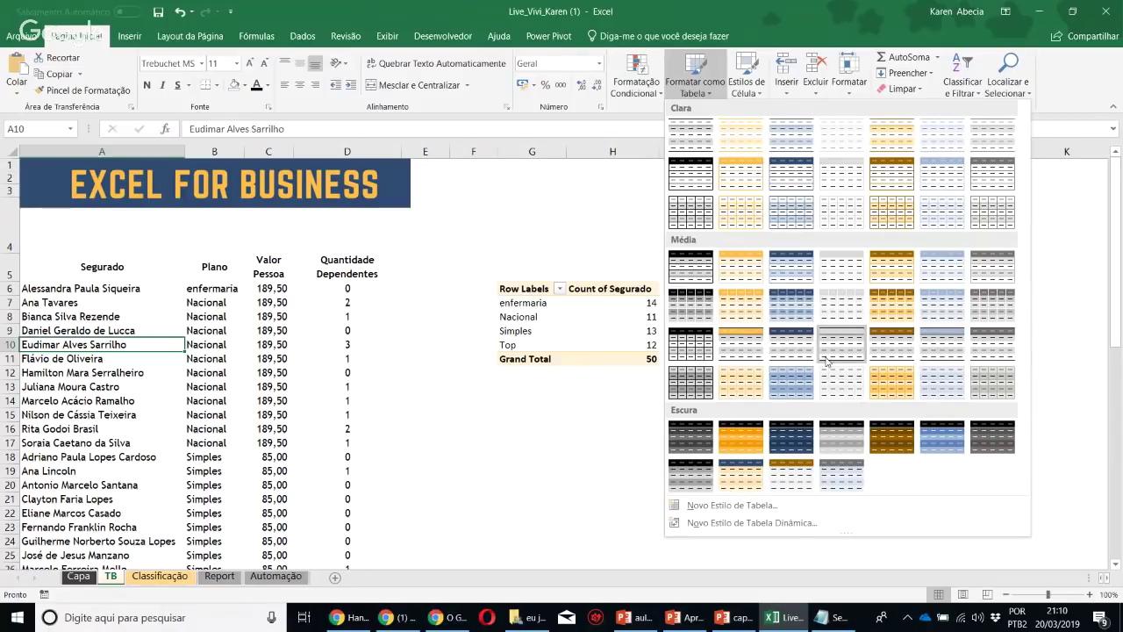
Format the Segurado data as a blue banded table with headers
{"action": "left_click", "coordinate": [787, 311]}
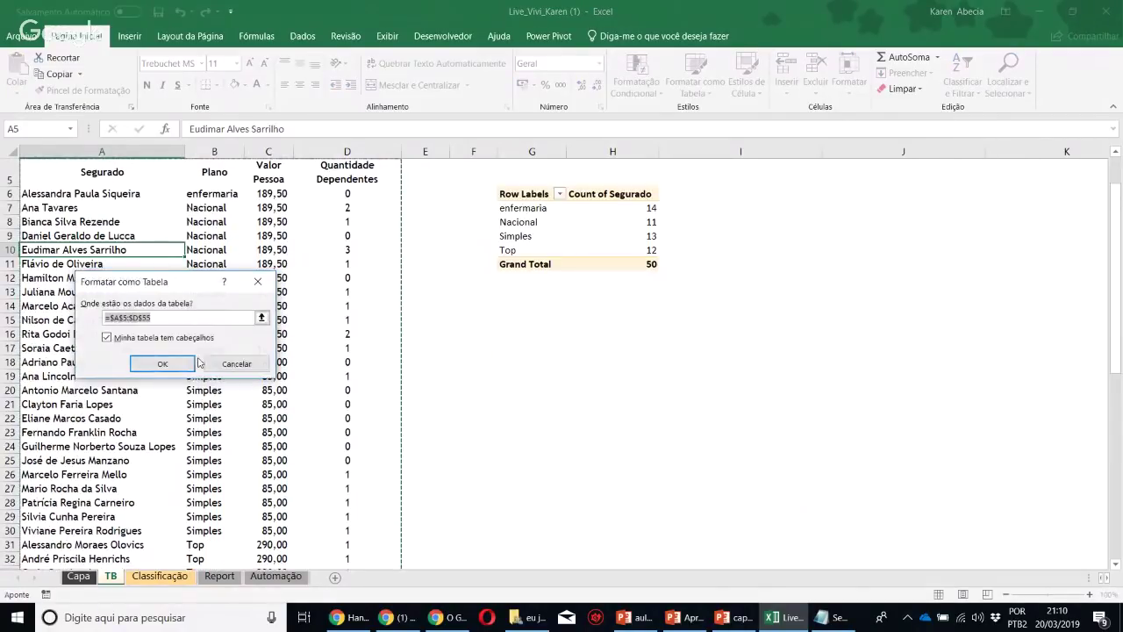
{"action": "left_click", "coordinate": [198, 361]}
{"action": "left_click", "coordinate": [253, 325]}
{"action": "scroll", "coordinate": [376, 359], "scroll_direction": "up", "scroll_amount": 2}
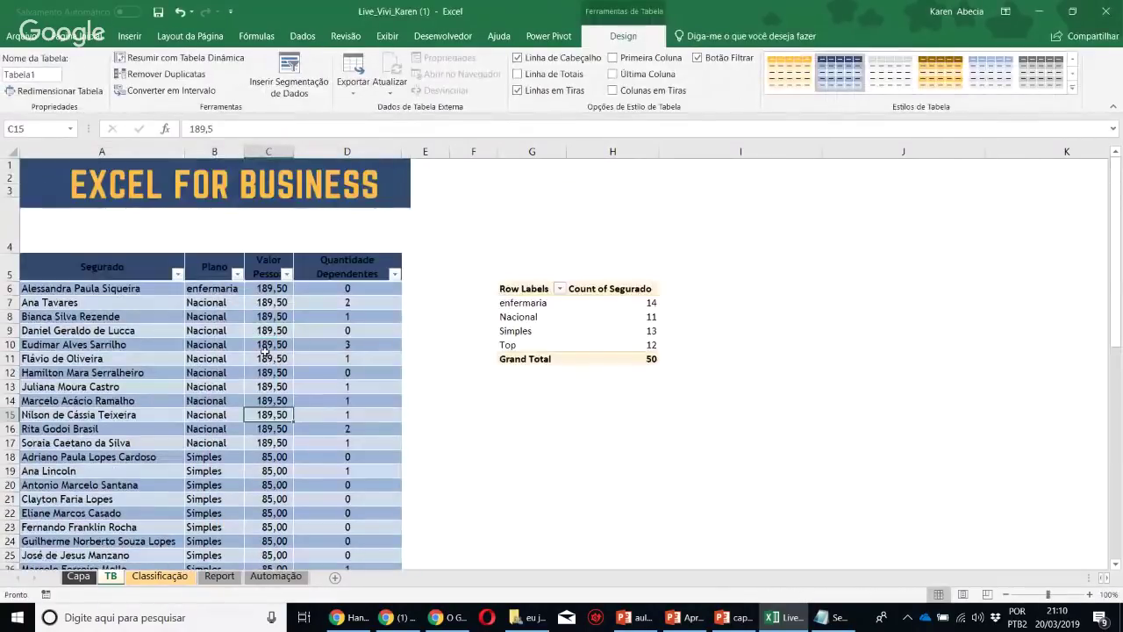
{"action": "left_click_drag", "start_coordinate": [52, 268], "coordinate": [392, 275]}
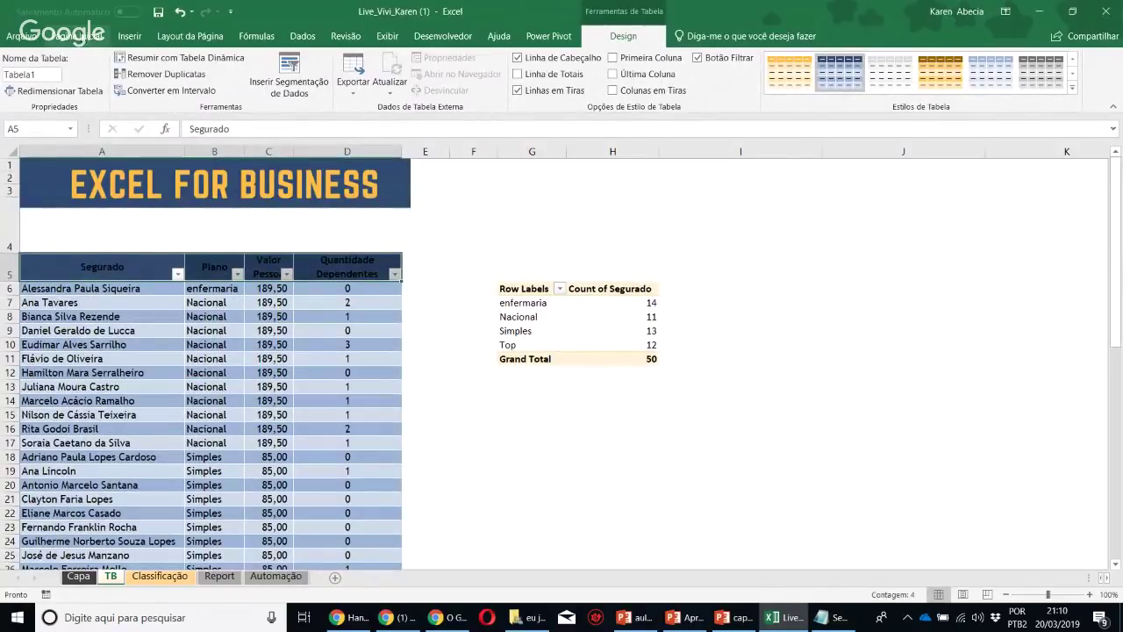
Make the table's header row text white
{"action": "left_click", "coordinate": [83, 36]}
{"action": "left_click", "coordinate": [268, 85]}
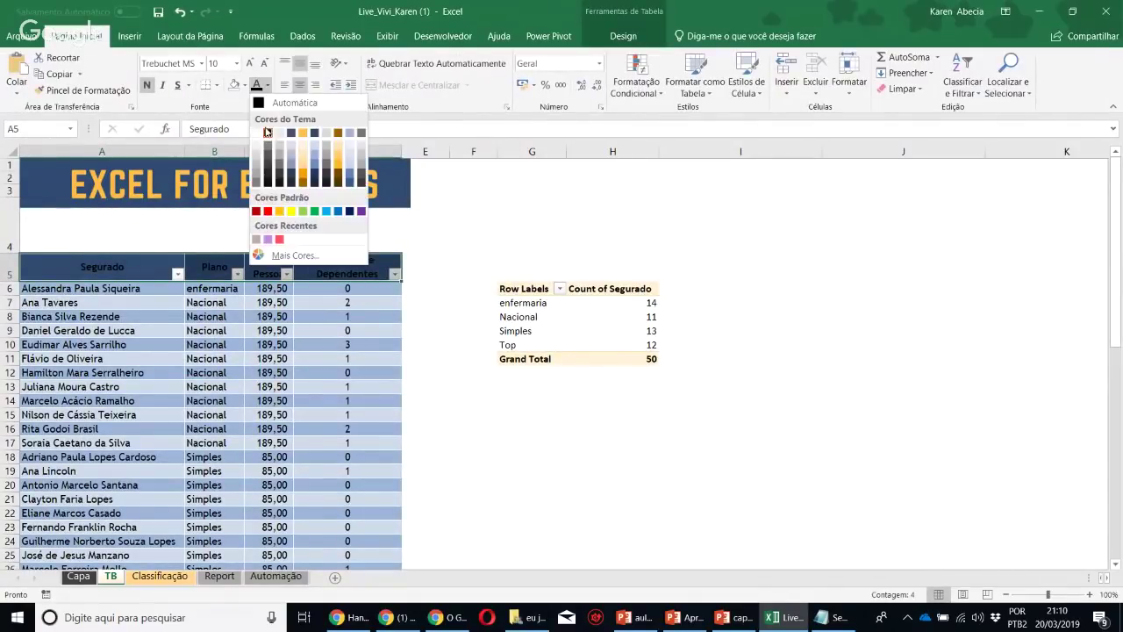
{"action": "left_click", "coordinate": [266, 133]}
{"action": "left_click", "coordinate": [311, 402]}
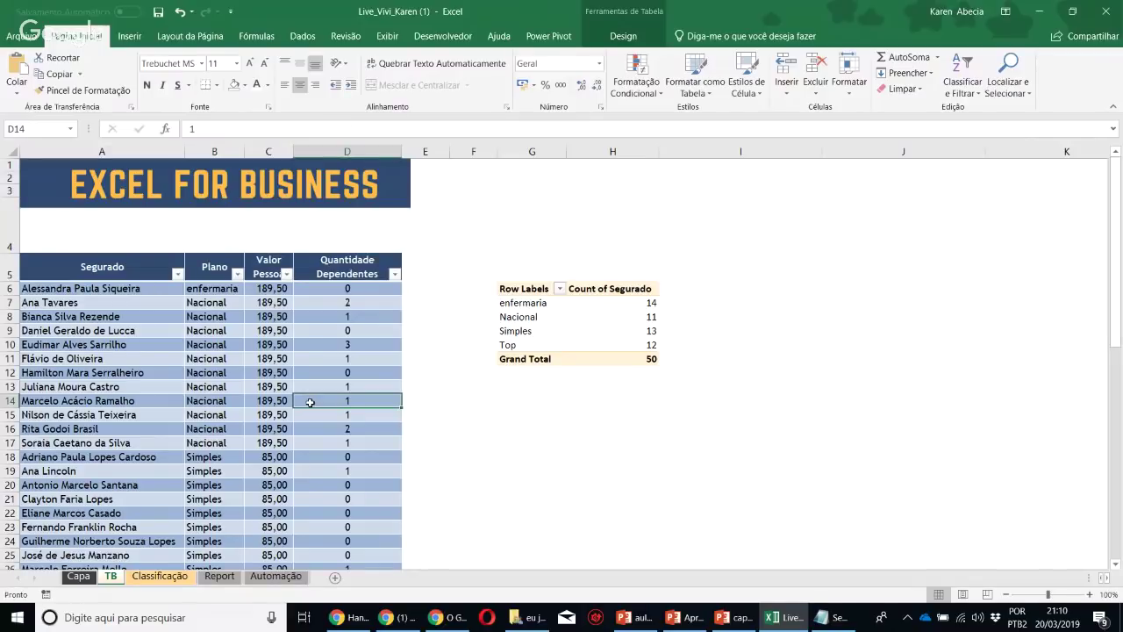
Shorten row 4 so the table sits just beneath the banner
{"action": "key", "text": "alt+Tab"}
{"action": "key", "text": "alt+Tab"}
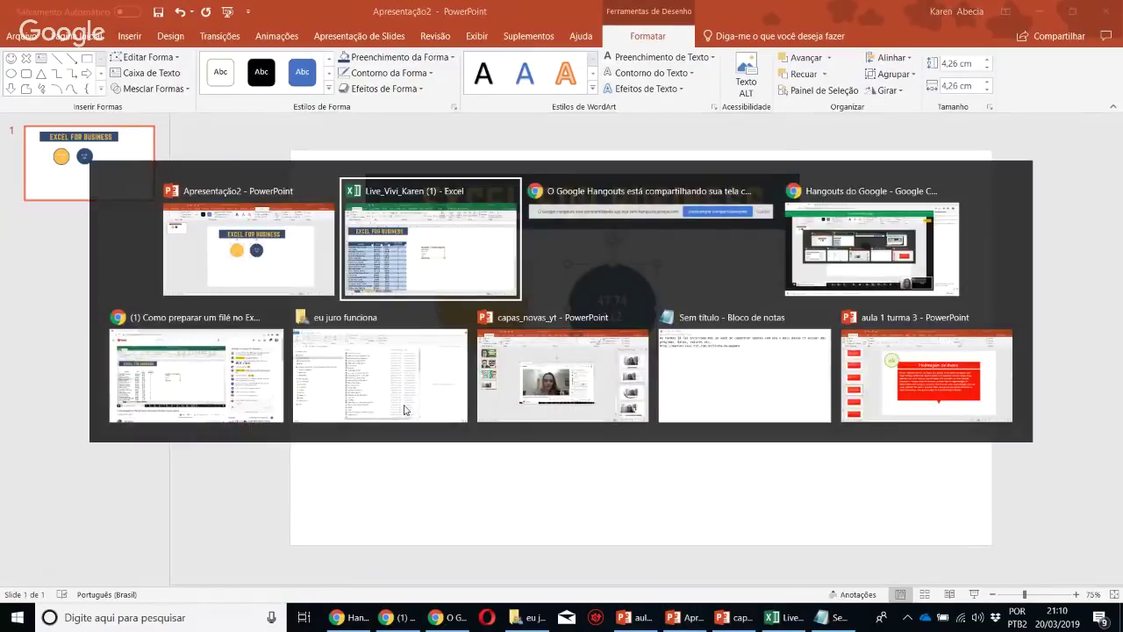
{"action": "key", "text": "Tab"}
{"action": "key", "text": "Tab"}
{"action": "key", "text": "alt+Tab"}
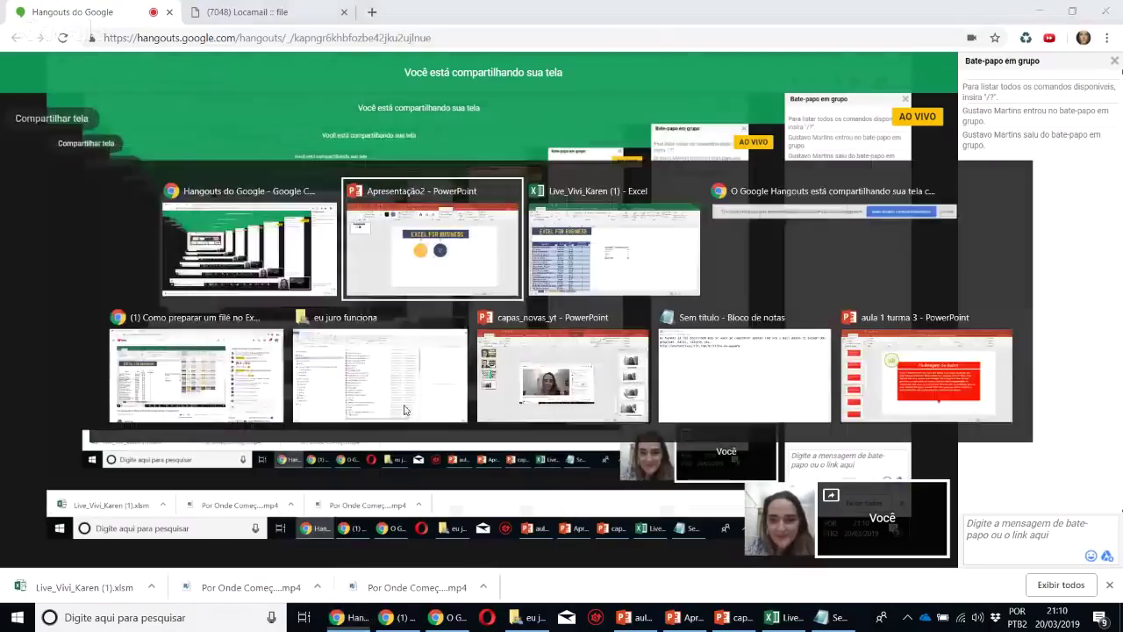
{"action": "key", "text": "Tab"}
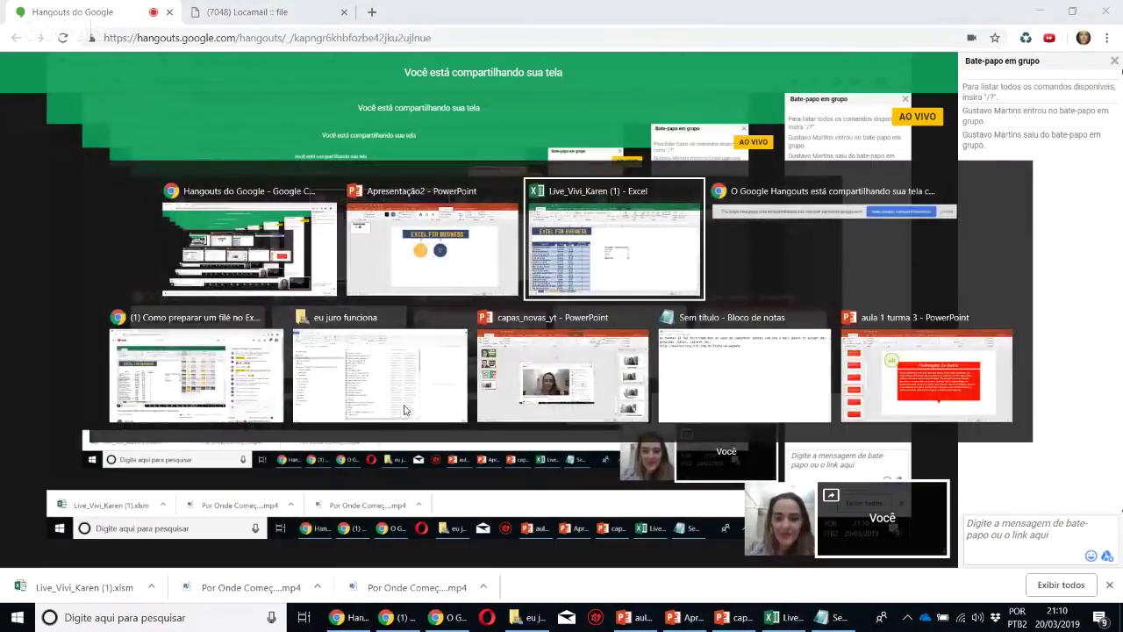
{"action": "left_click", "coordinate": [444, 258]}
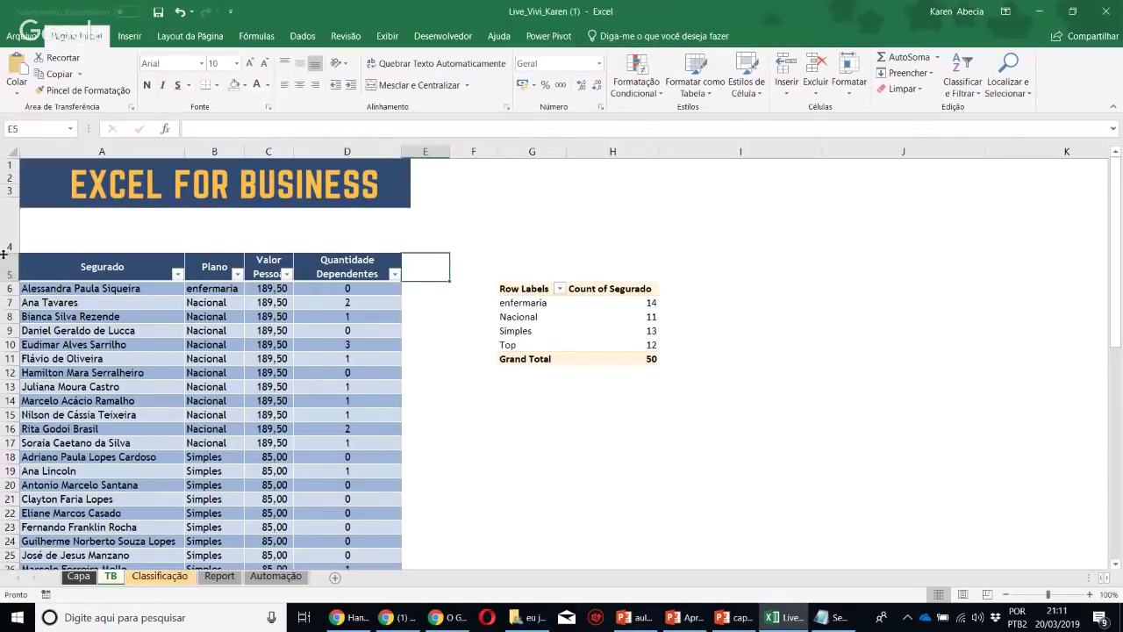
{"action": "left_click_drag", "start_coordinate": [3, 253], "coordinate": [7, 221]}
{"action": "left_click", "coordinate": [527, 453]}
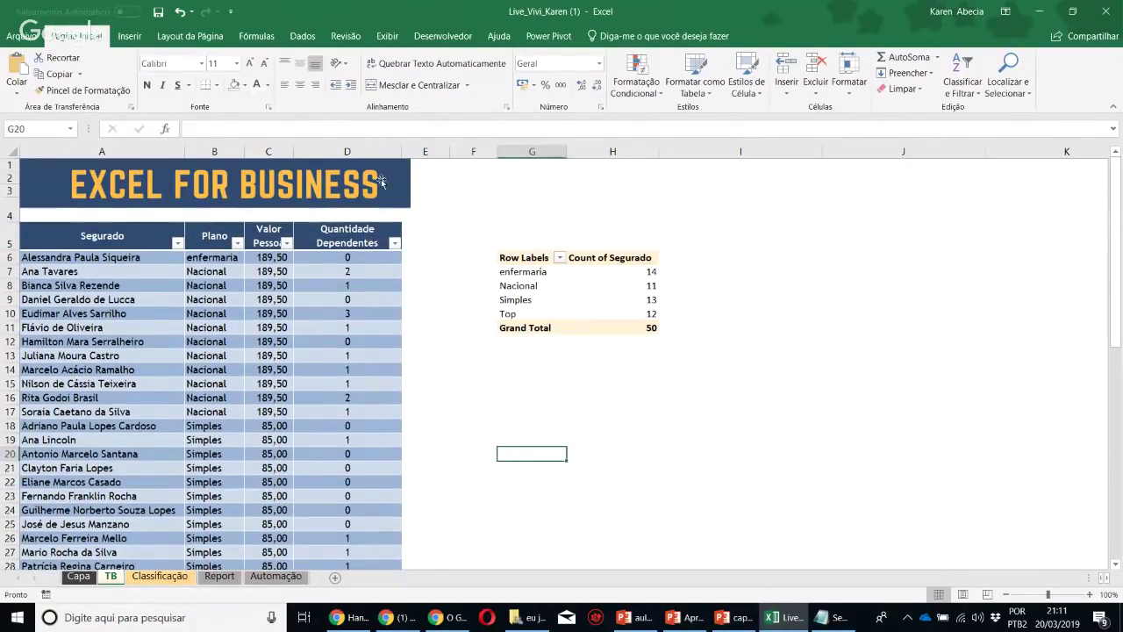
Widen columns D and C so headers like Valor Pessoa fit
{"action": "left_click", "coordinate": [381, 181]}
{"action": "left_click_drag", "start_coordinate": [405, 149], "coordinate": [411, 148]}
{"action": "left_click", "coordinate": [439, 202]}
{"action": "left_click", "coordinate": [405, 370]}
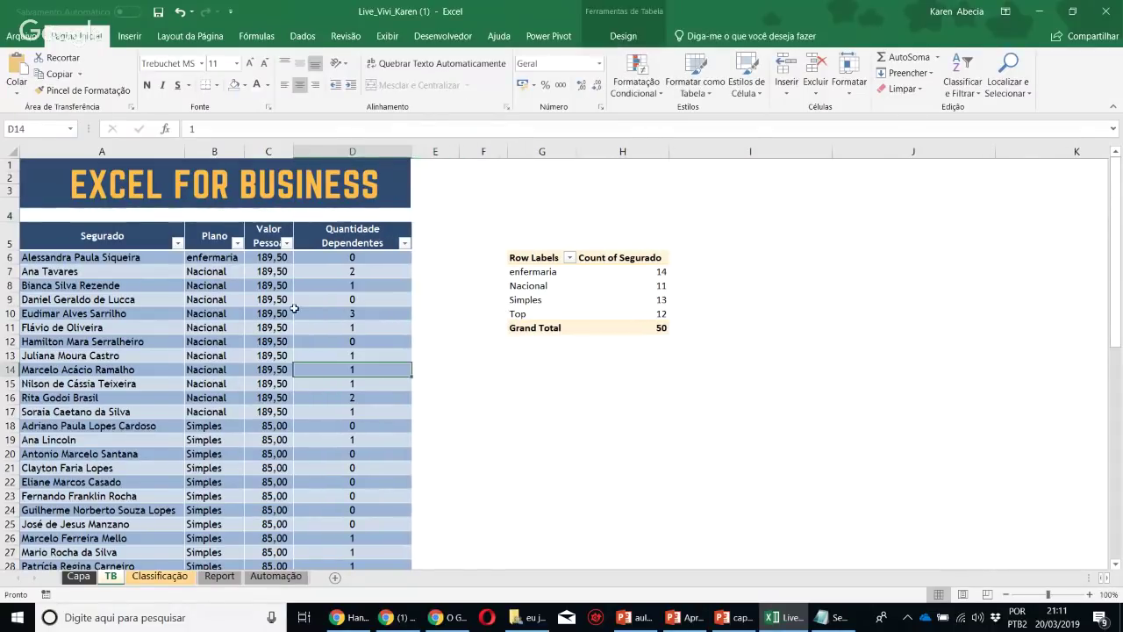
{"action": "left_click_drag", "start_coordinate": [290, 149], "coordinate": [317, 149]}
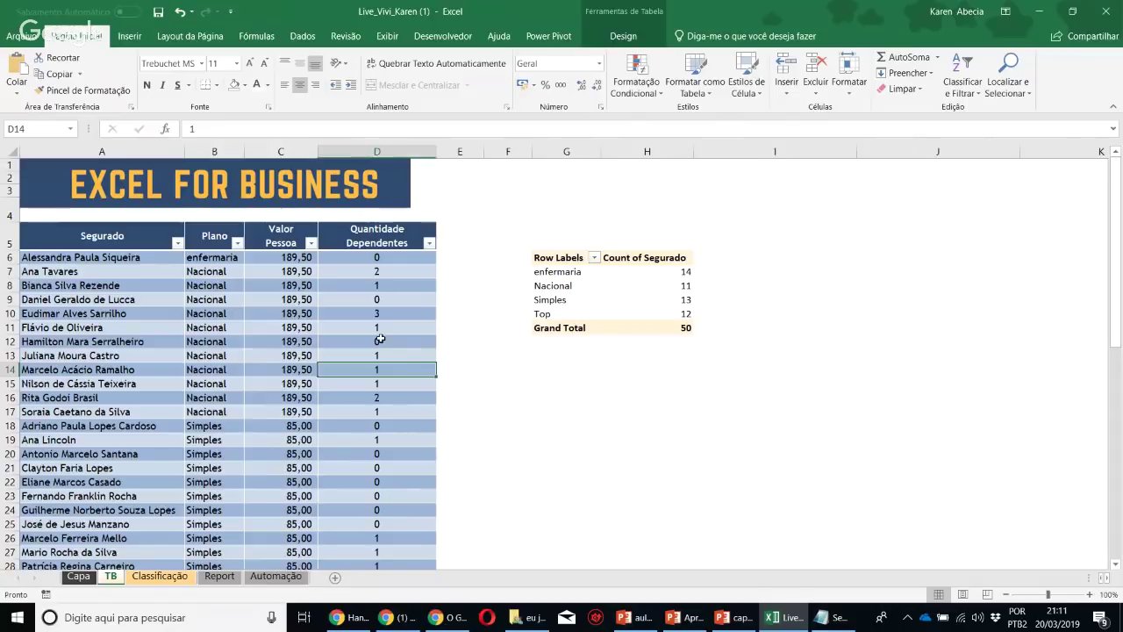
{"action": "left_click", "coordinate": [381, 341]}
{"action": "left_click", "coordinate": [414, 324]}
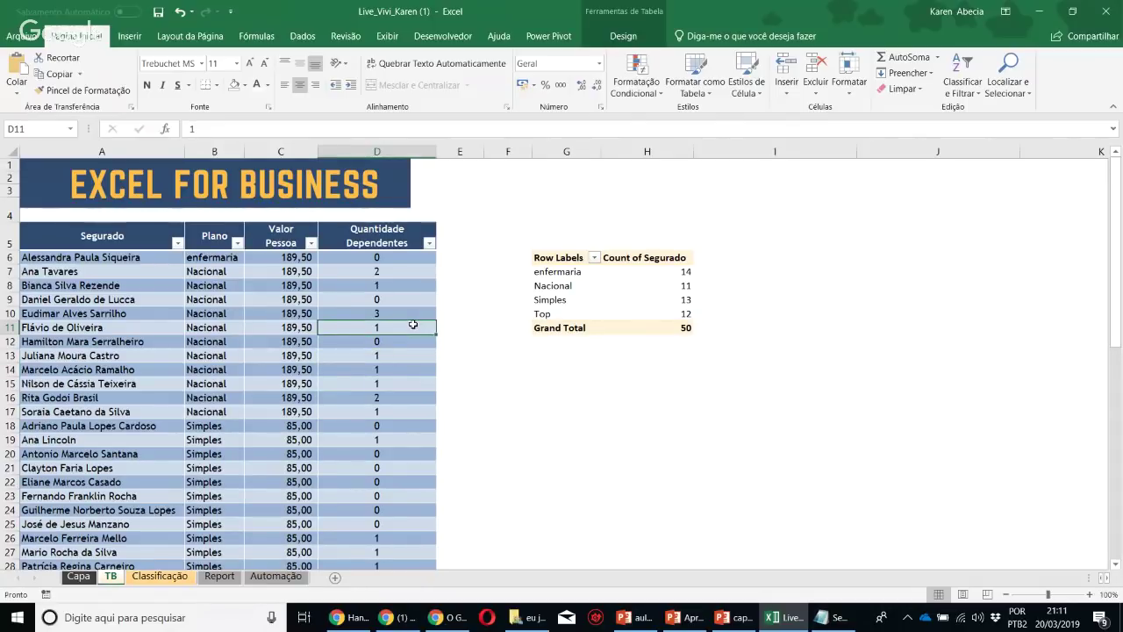
{"action": "left_click", "coordinate": [275, 329]}
Narrow column D to 21,67 so the table's right edge lines up with the banner
{"action": "scroll", "coordinate": [255, 330], "scroll_direction": "down", "scroll_amount": 17}
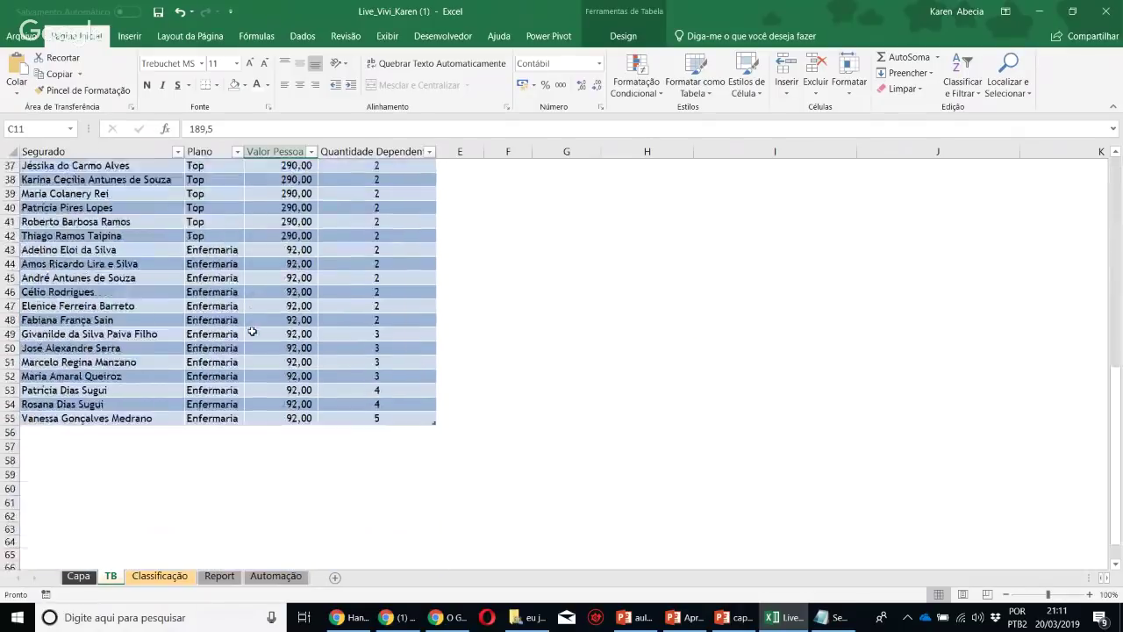
{"action": "scroll", "coordinate": [251, 332], "scroll_direction": "up", "scroll_amount": 17}
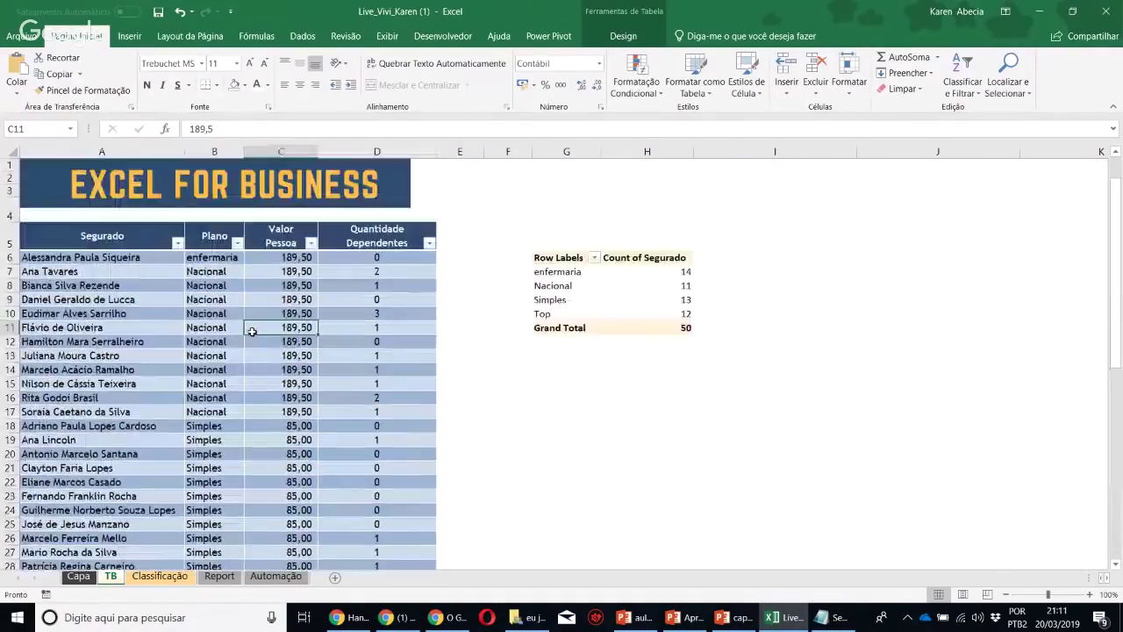
{"action": "left_click", "coordinate": [383, 194]}
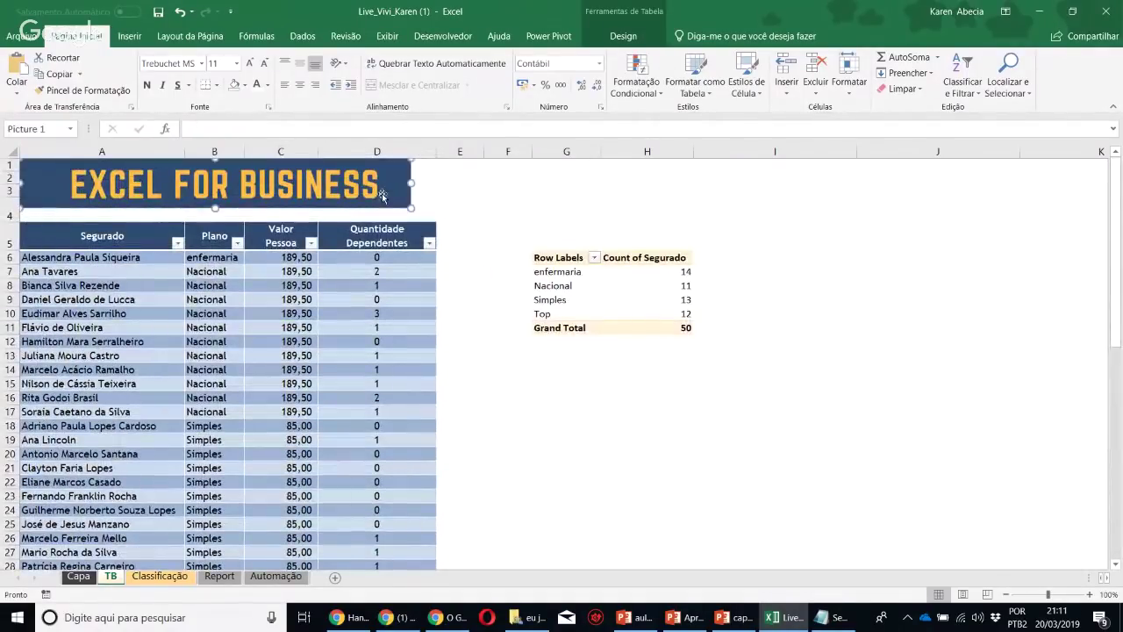
{"action": "left_click_drag", "start_coordinate": [436, 151], "coordinate": [412, 151]}
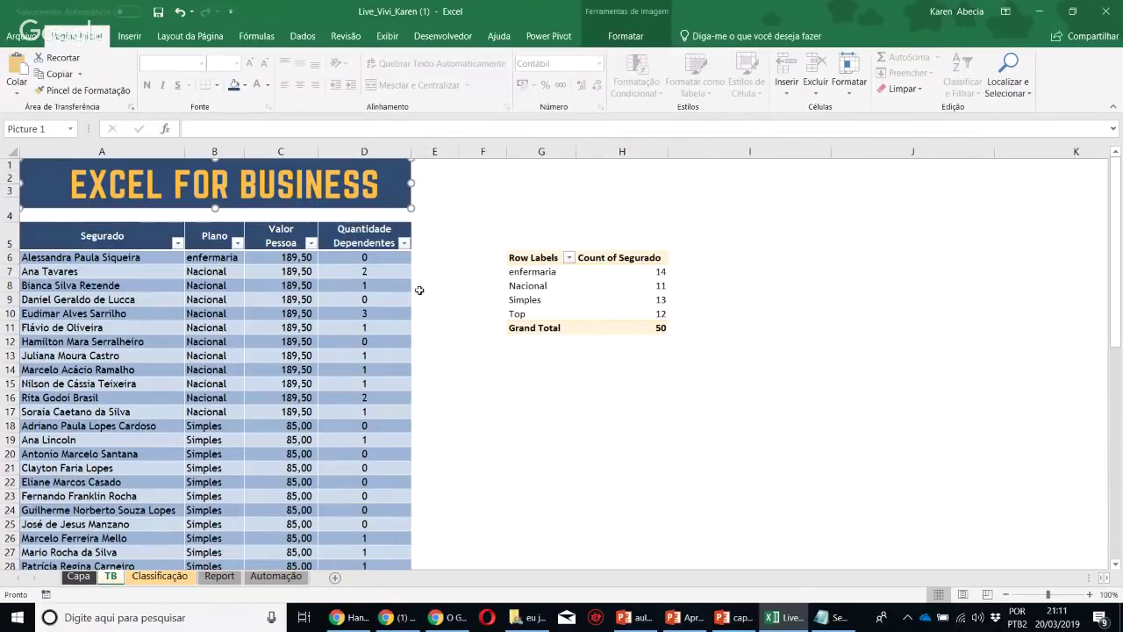
{"action": "left_click", "coordinate": [324, 313]}
{"action": "scroll", "coordinate": [325, 312], "scroll_direction": "down", "scroll_amount": 12}
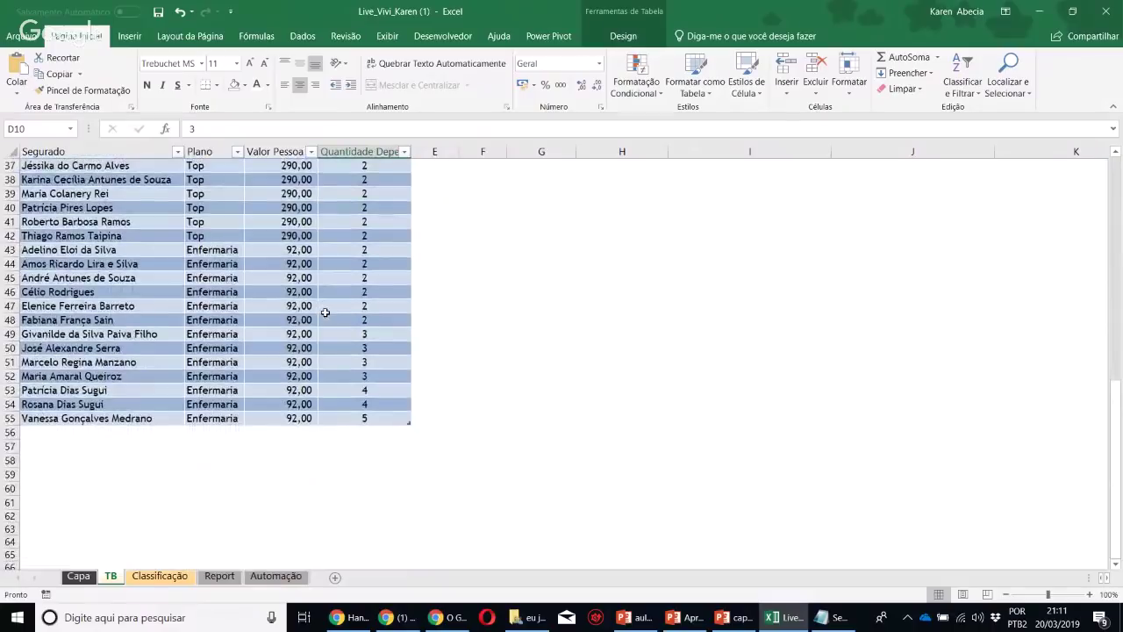
Add test row 56 with a name, plan aaaa, value 34 and 5 dependents
{"action": "left_click", "coordinate": [133, 433]}
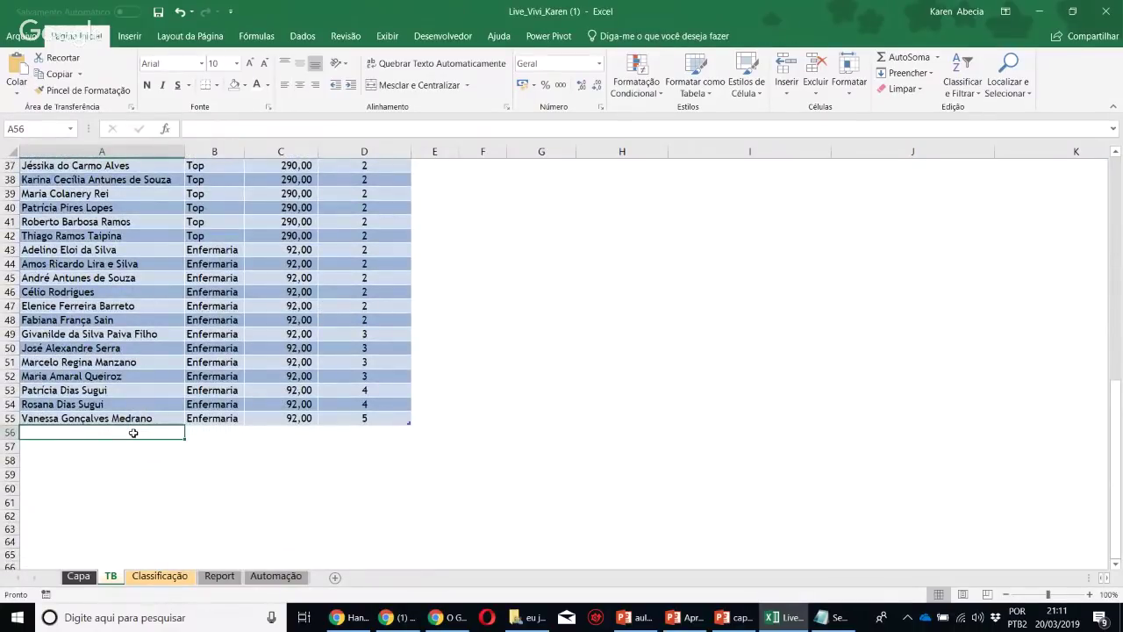
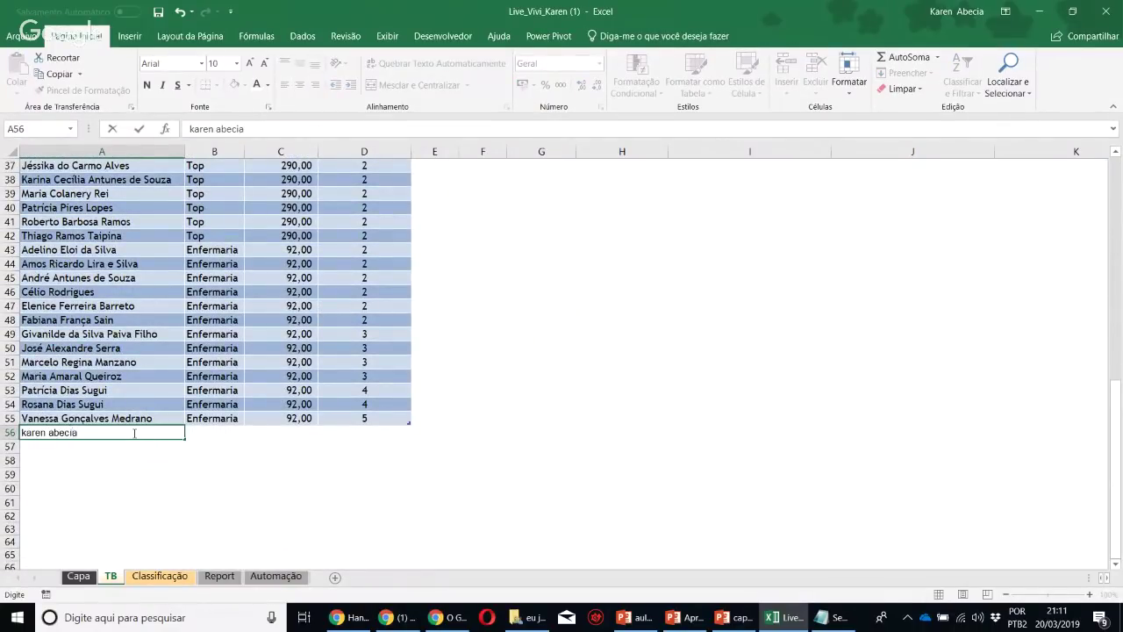
{"action": "key", "text": "Return"}
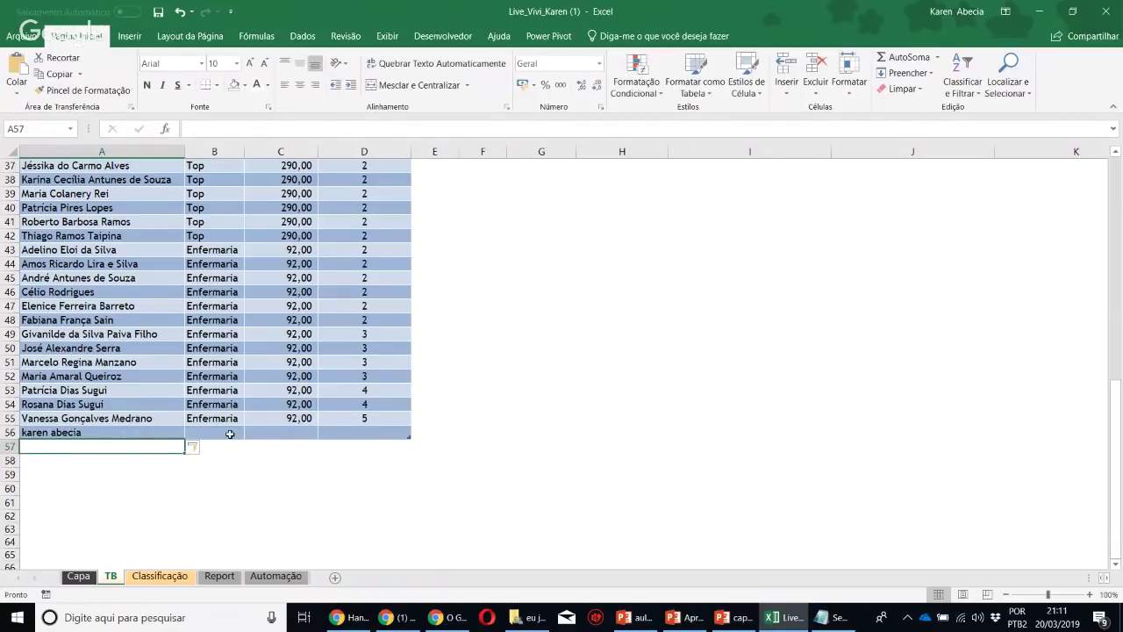
{"action": "left_click", "coordinate": [230, 433]}
{"action": "type", "text": "aaaa"}
{"action": "left_click", "coordinate": [298, 432]}
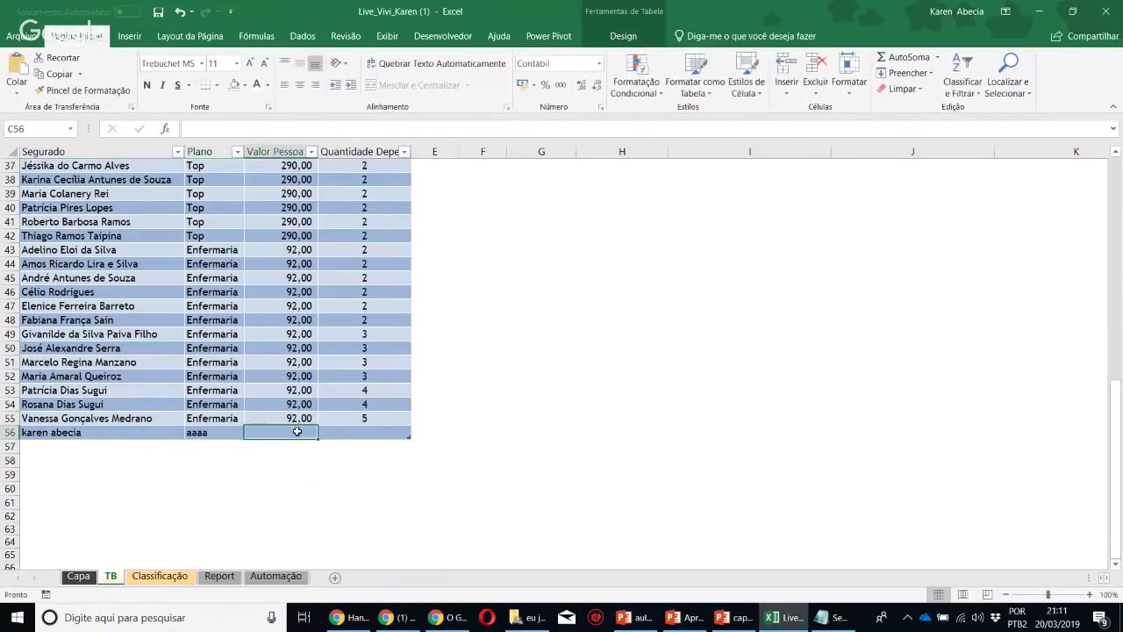
{"action": "type", "text": "34"}
{"action": "left_click", "coordinate": [346, 436]}
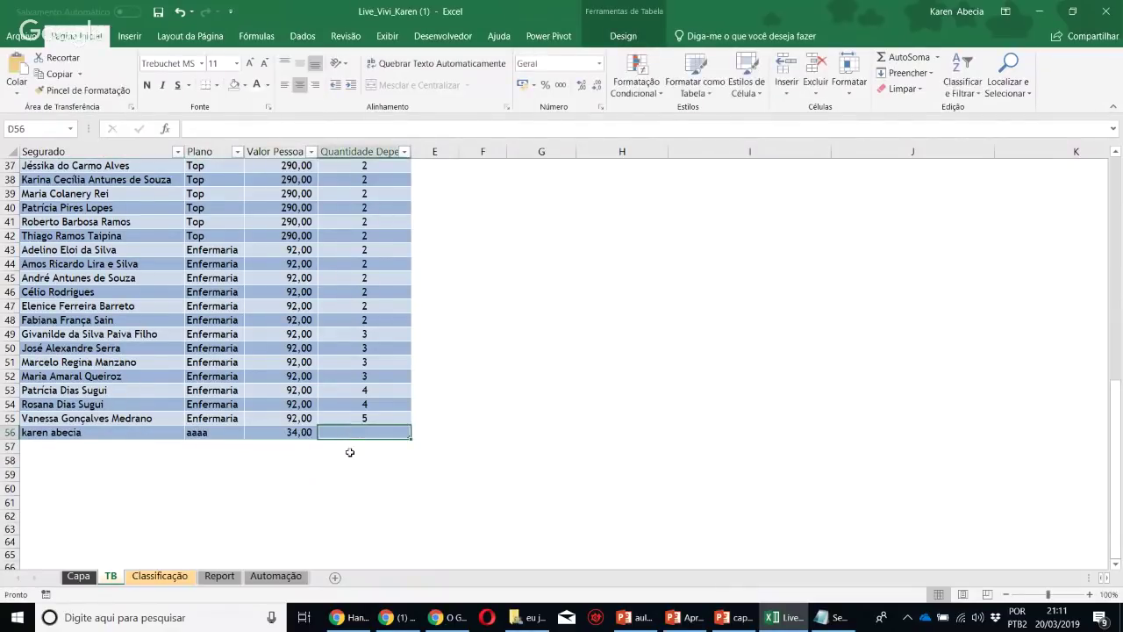
{"action": "type", "text": "5"}
{"action": "left_click", "coordinate": [517, 458]}
Expand the full Table Styles gallery for the Segurado table
{"action": "scroll", "coordinate": [282, 481], "scroll_direction": "up", "scroll_amount": 12}
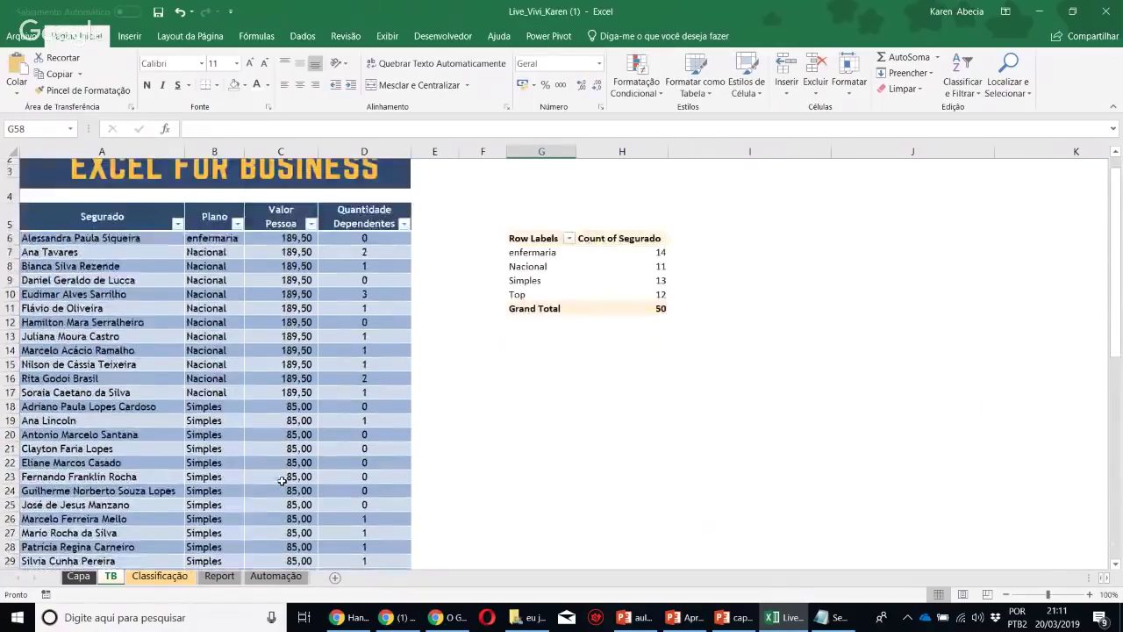
{"action": "left_click", "coordinate": [274, 328]}
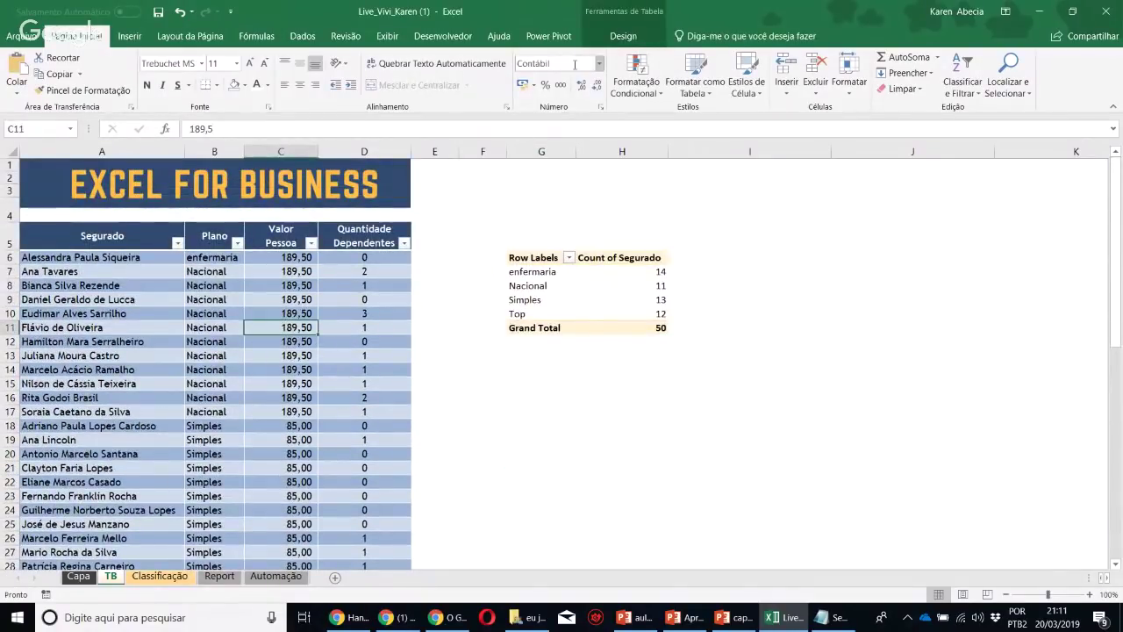
{"action": "left_click", "coordinate": [343, 287]}
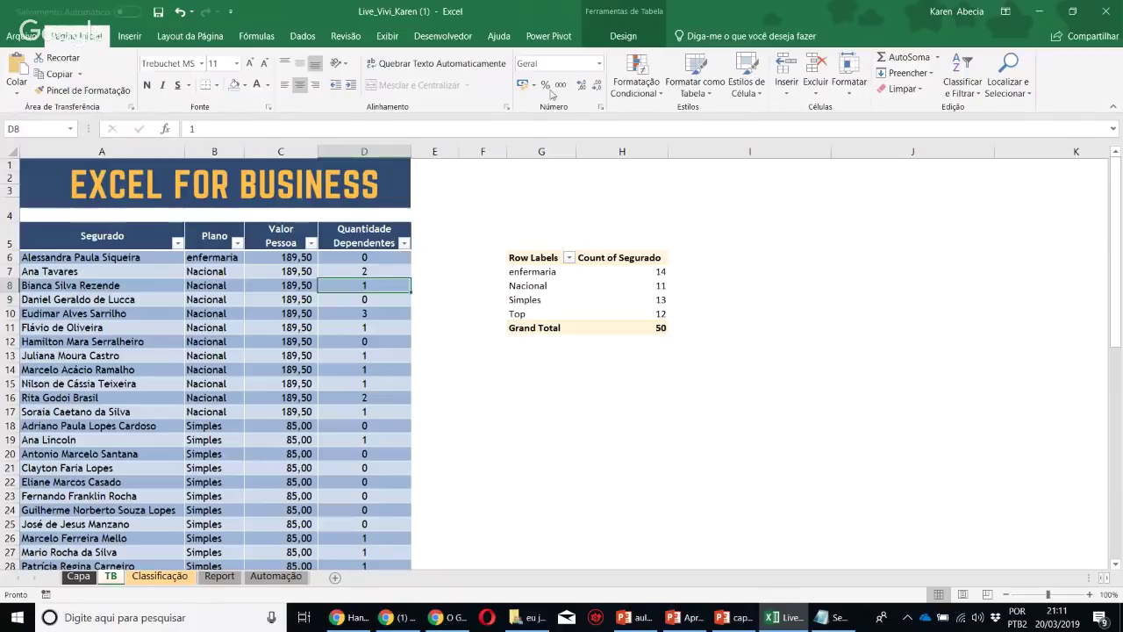
{"action": "left_click", "coordinate": [631, 36]}
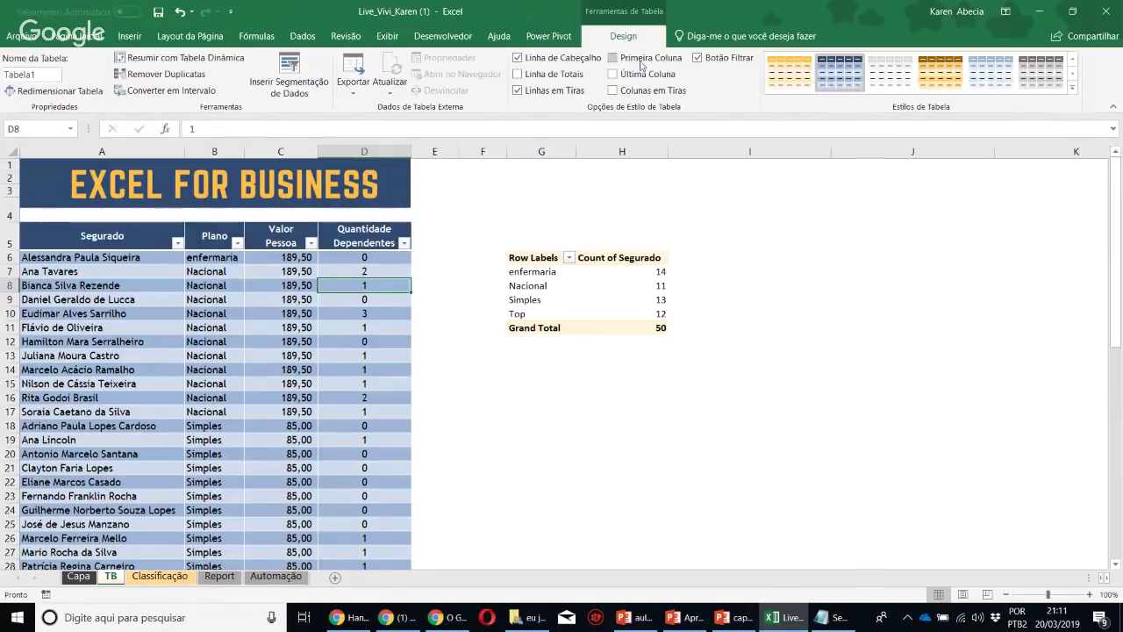
{"action": "left_click", "coordinate": [1072, 88]}
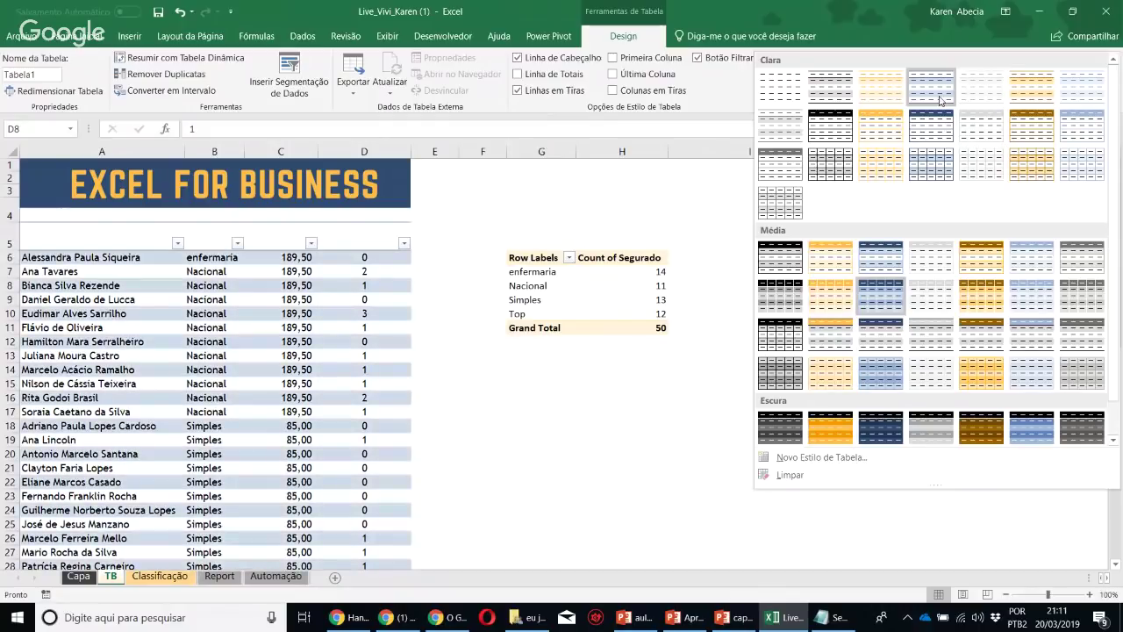
Apply the 'Cinza azulado, Estilo de Tabela Clara 10' style to the data table
{"action": "left_click", "coordinate": [941, 127]}
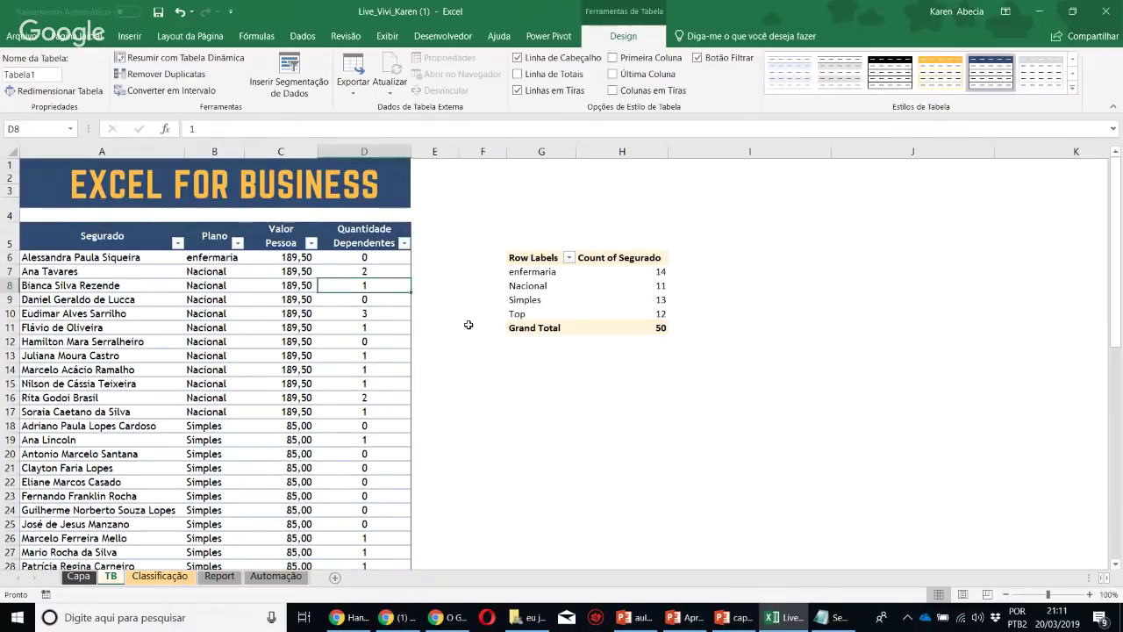
{"action": "left_click", "coordinate": [290, 299]}
{"action": "left_click", "coordinate": [61, 327]}
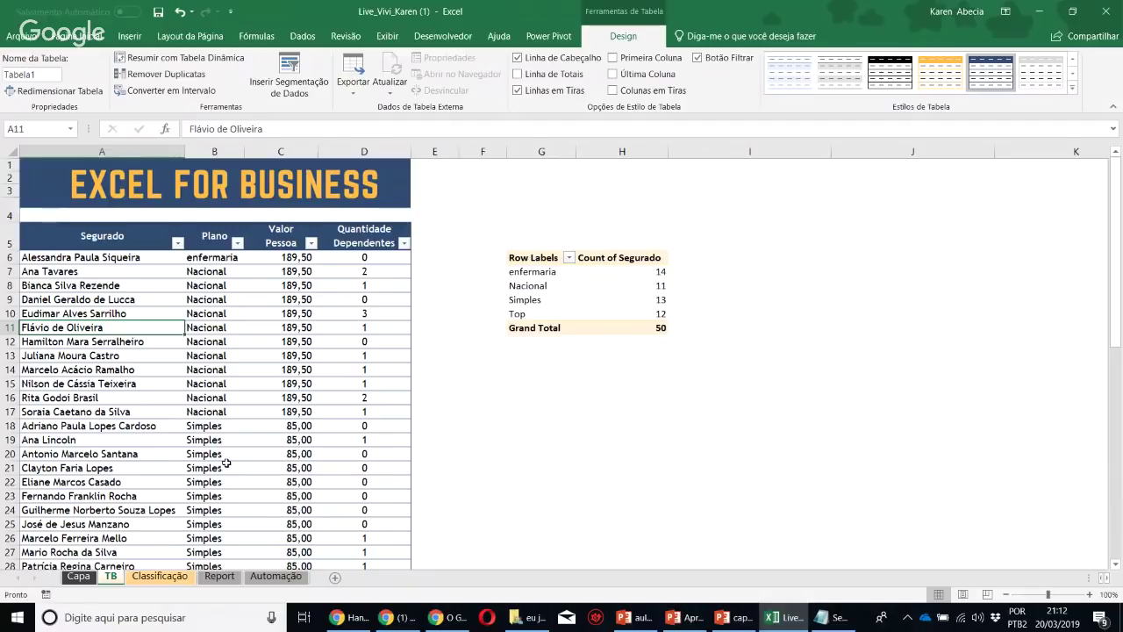
{"action": "left_click", "coordinate": [175, 383]}
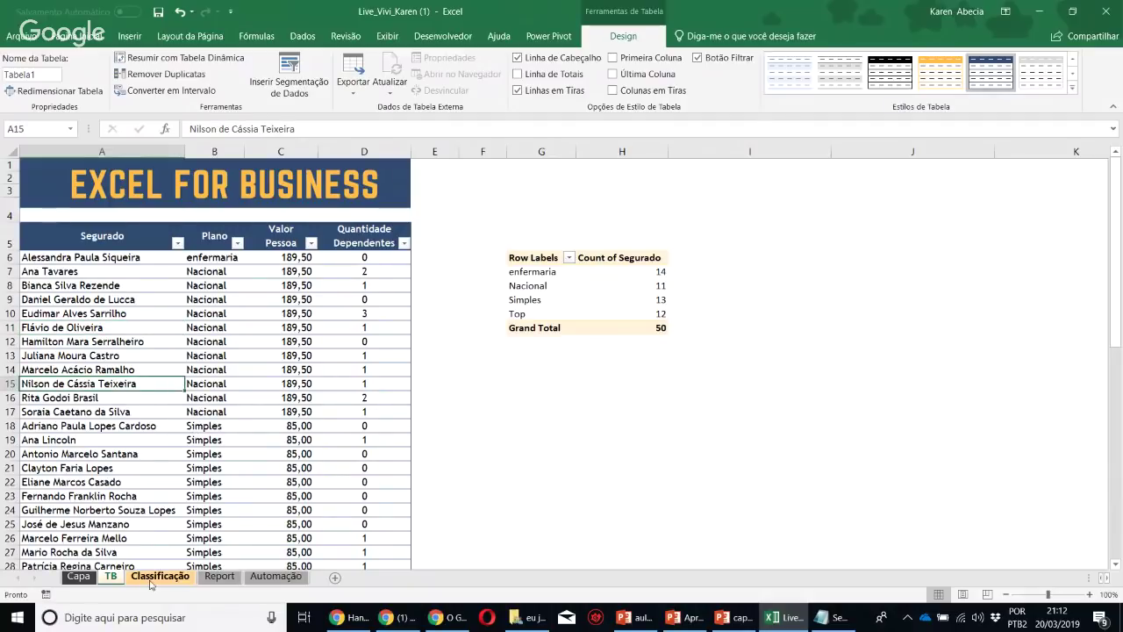
{"action": "left_click", "coordinate": [245, 397]}
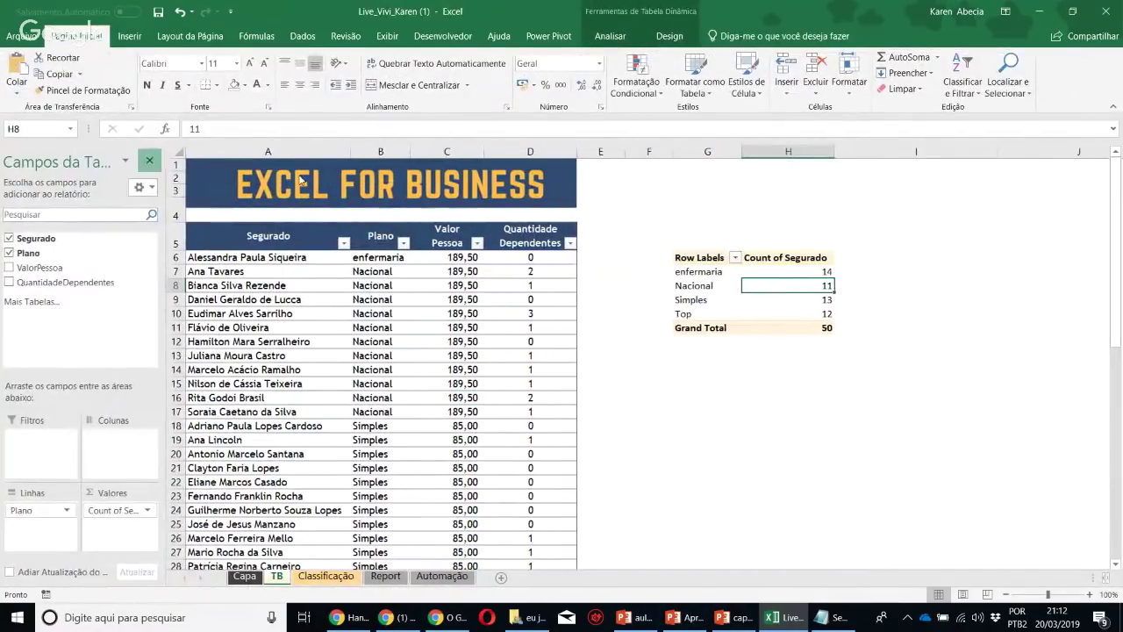
{"action": "left_click", "coordinate": [156, 160]}
Give the pivot table a dark-blue PivotTable style
{"action": "left_click", "coordinate": [671, 36]}
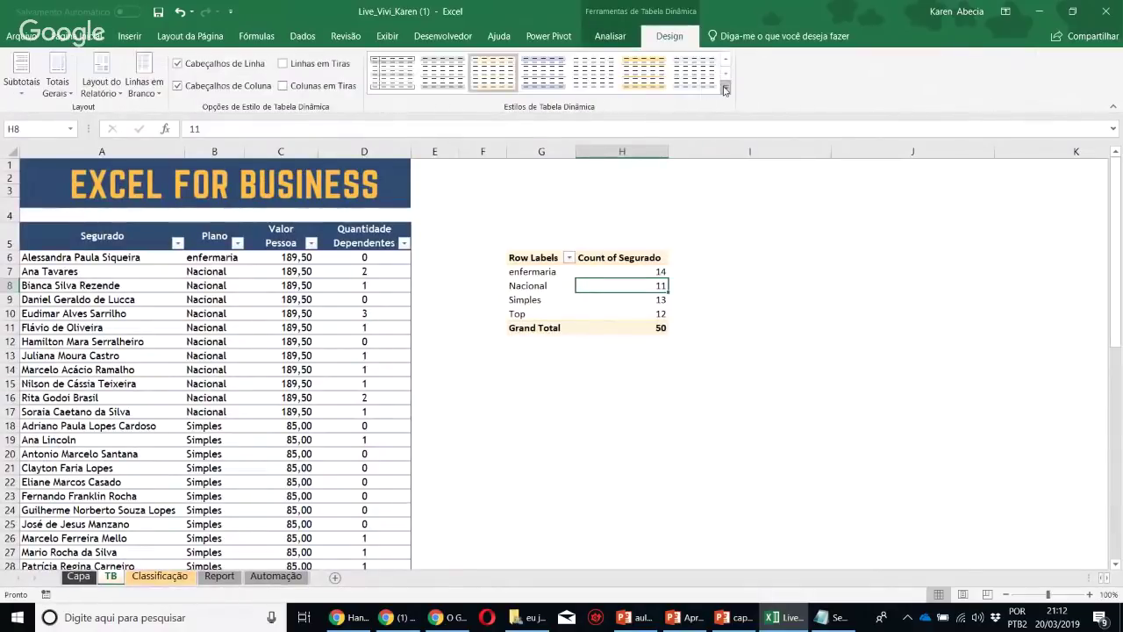
{"action": "left_click", "coordinate": [725, 91]}
{"action": "left_click", "coordinate": [512, 302]}
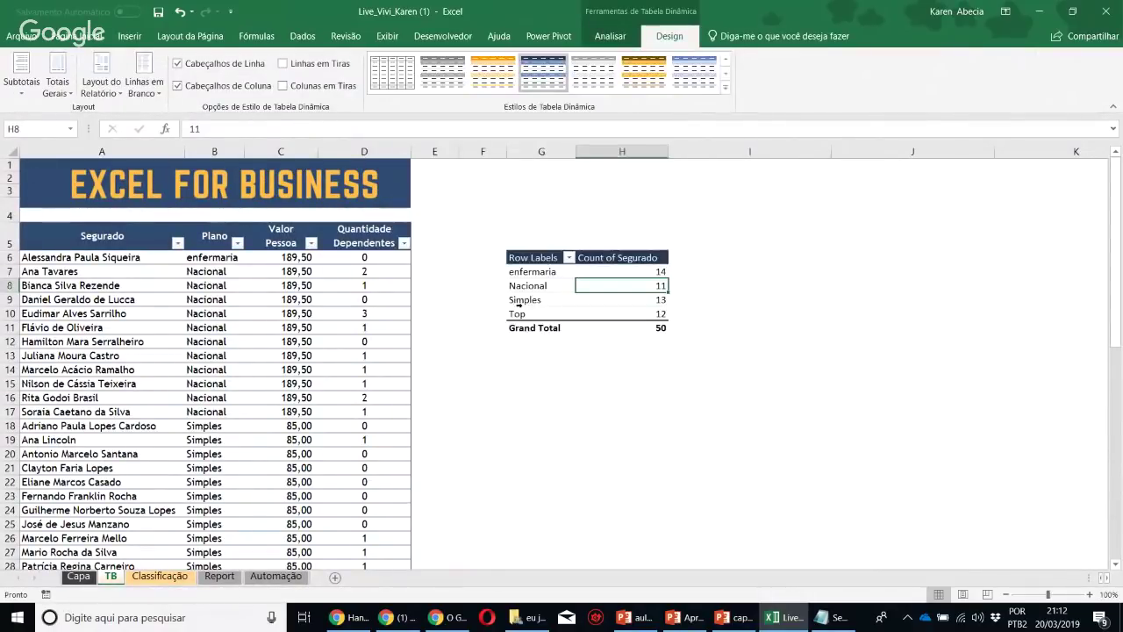
{"action": "left_click", "coordinate": [726, 90]}
{"action": "left_click", "coordinate": [532, 375]}
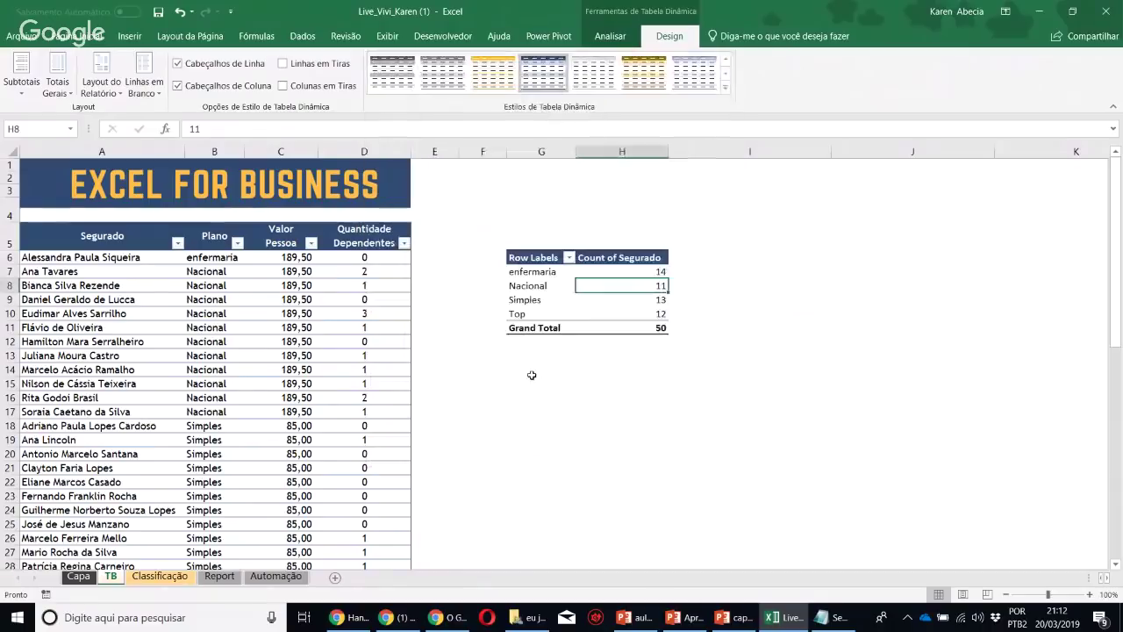
{"action": "left_click", "coordinate": [737, 326]}
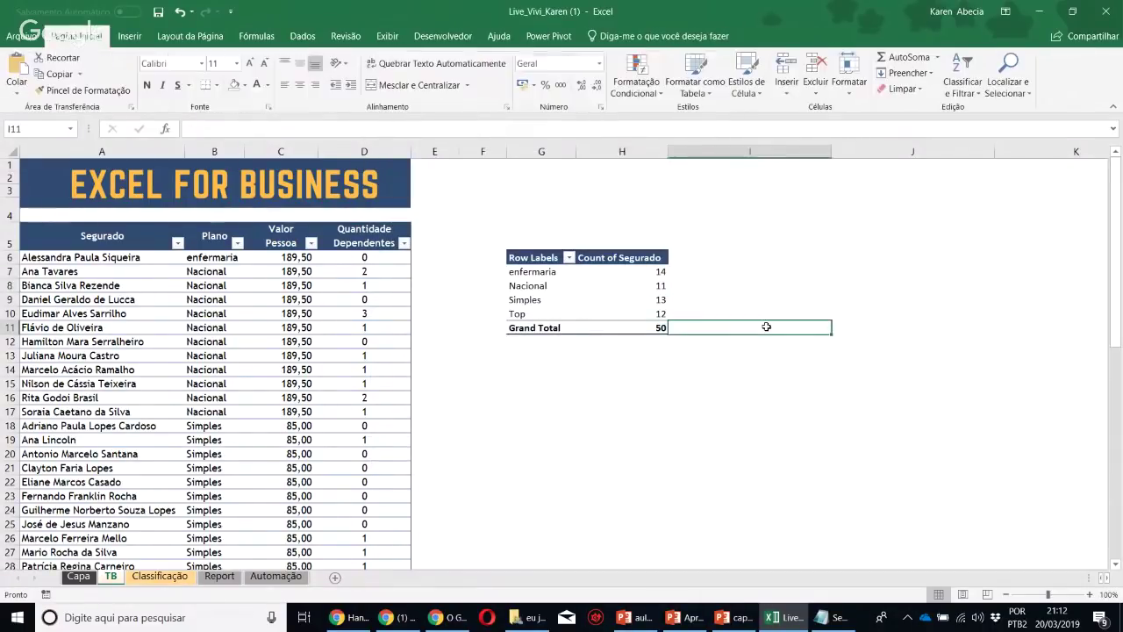
Delete the logo picture from the Classificação header
{"action": "left_click", "coordinate": [142, 579]}
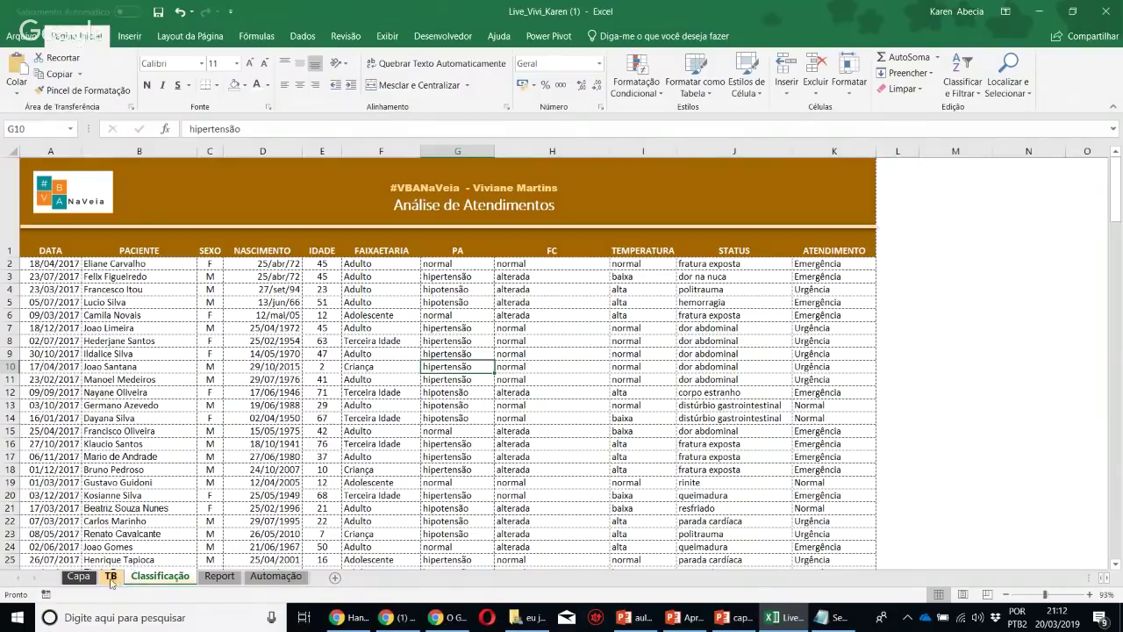
{"action": "left_click", "coordinate": [263, 340]}
{"action": "left_click", "coordinate": [56, 189]}
{"action": "key", "text": "Delete"}
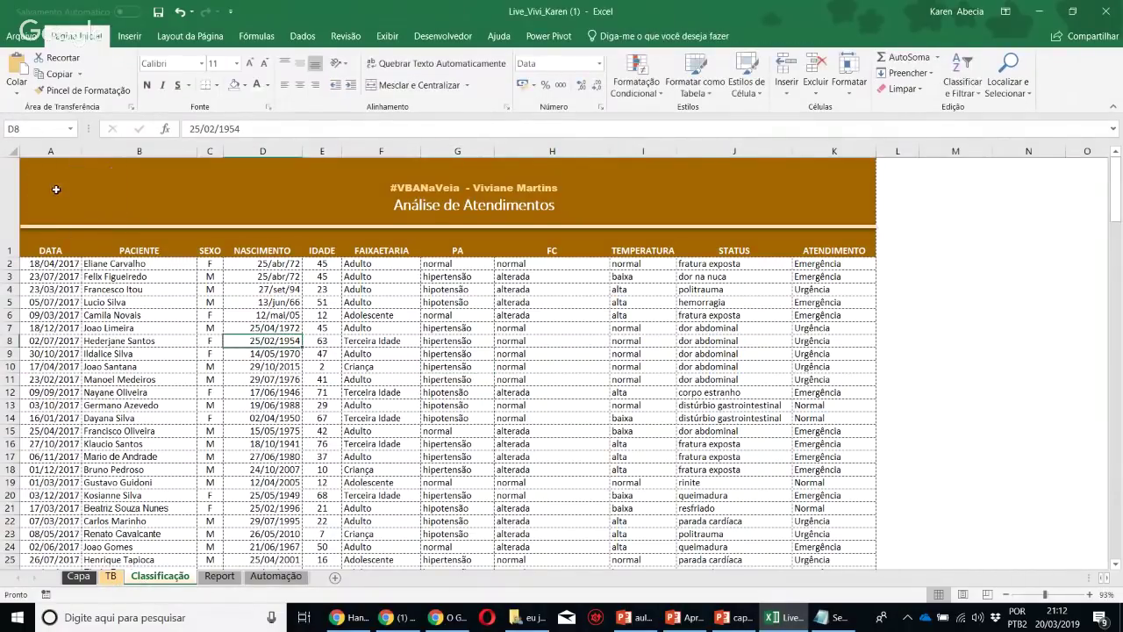
Paste the EXCEL FOR BUSINESS banner from Capa onto the Classificação sheet
{"action": "left_click", "coordinate": [79, 576]}
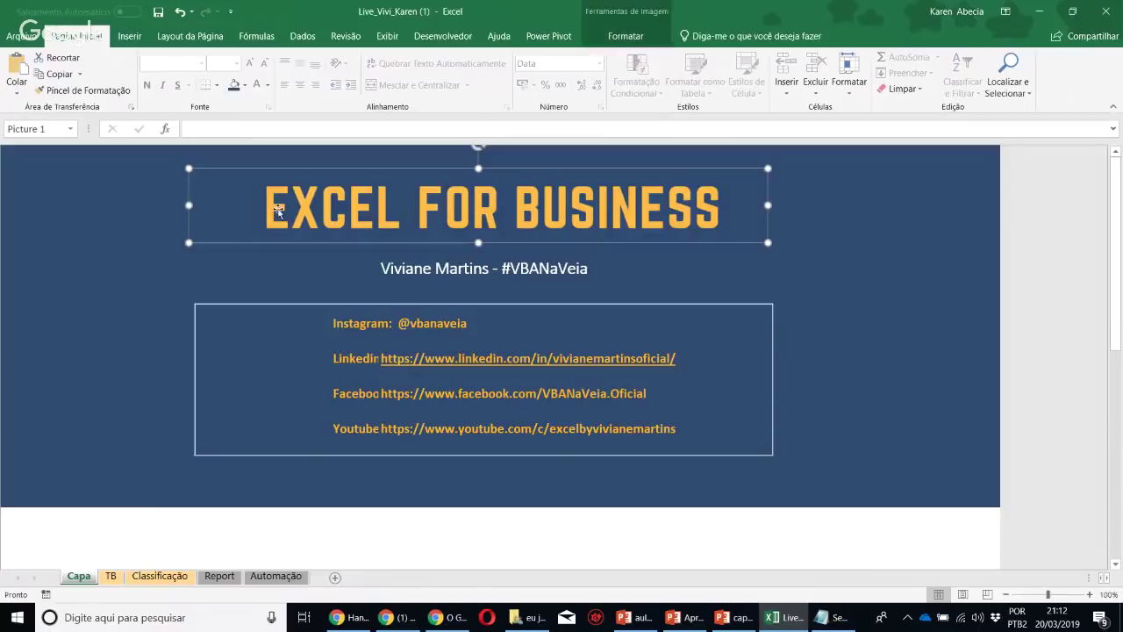
{"action": "left_click", "coordinate": [158, 579]}
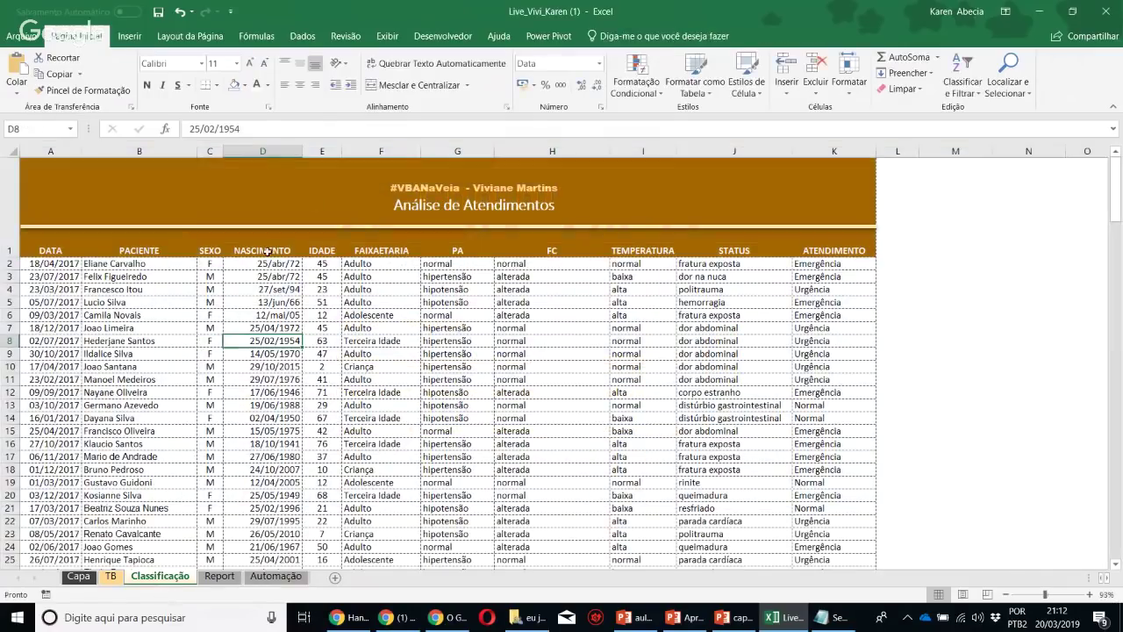
{"action": "key", "text": "ctrl+v"}
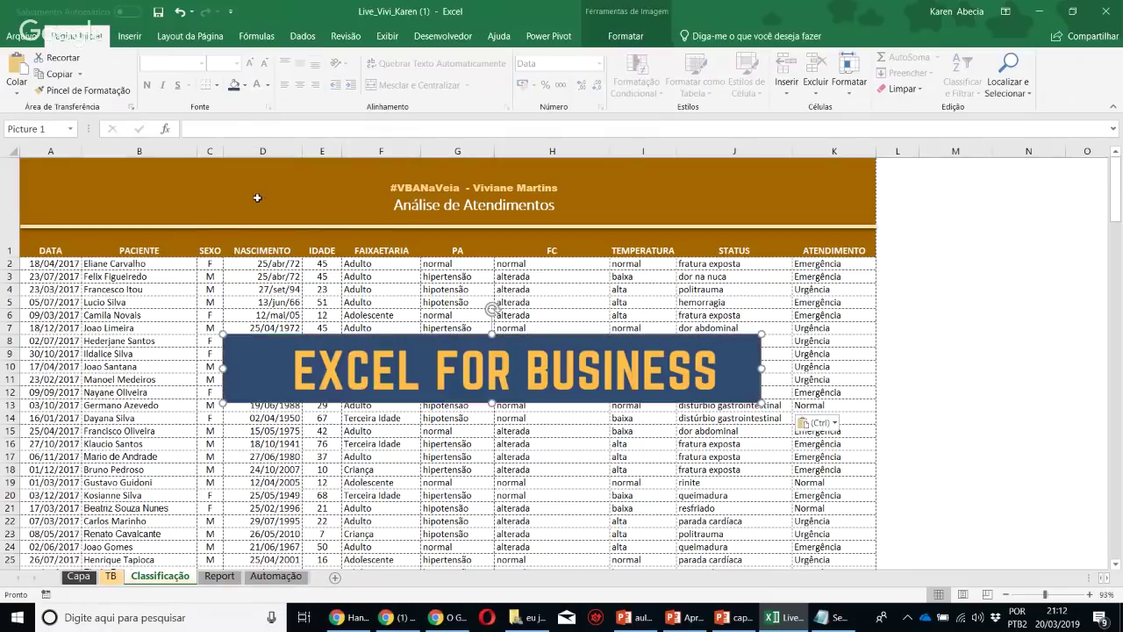
{"action": "left_click_drag", "start_coordinate": [361, 383], "coordinate": [168, 349]}
Make header row 1 taller and move the gold divider line down to its bottom
{"action": "left_click", "coordinate": [391, 217]}
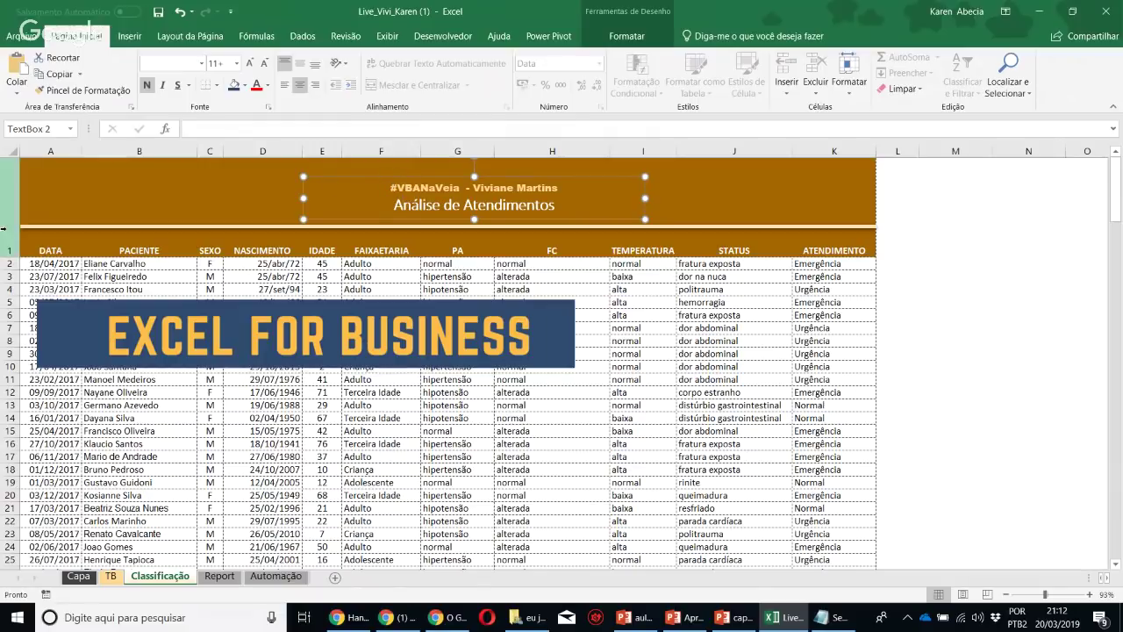
{"action": "left_click", "coordinate": [55, 205]}
{"action": "left_click_drag", "start_coordinate": [13, 260], "coordinate": [12, 290]}
{"action": "left_click", "coordinate": [167, 226]}
{"action": "left_click_drag", "start_coordinate": [167, 228], "coordinate": [166, 260]}
Move the Análise de Atendimentos text box aside and centre the banner atop the header
{"action": "left_click_drag", "start_coordinate": [184, 346], "coordinate": [174, 261]}
{"action": "left_click", "coordinate": [425, 208]}
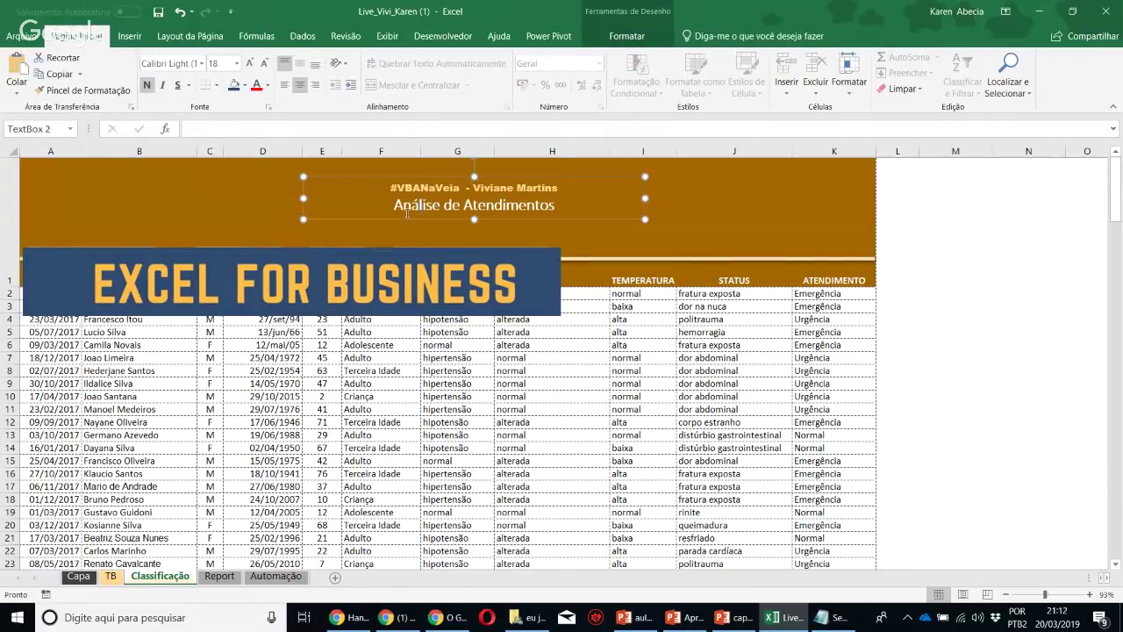
{"action": "left_click_drag", "start_coordinate": [405, 215], "coordinate": [569, 399]}
{"action": "left_click_drag", "start_coordinate": [467, 300], "coordinate": [618, 193]}
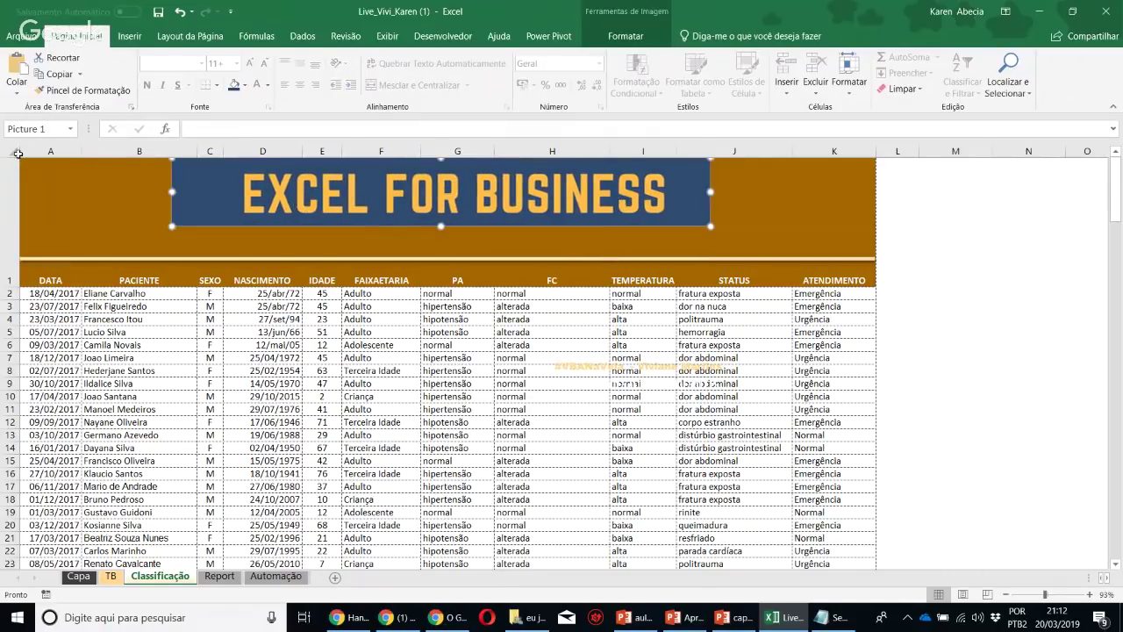
{"action": "left_click_drag", "start_coordinate": [38, 165], "coordinate": [843, 211]}
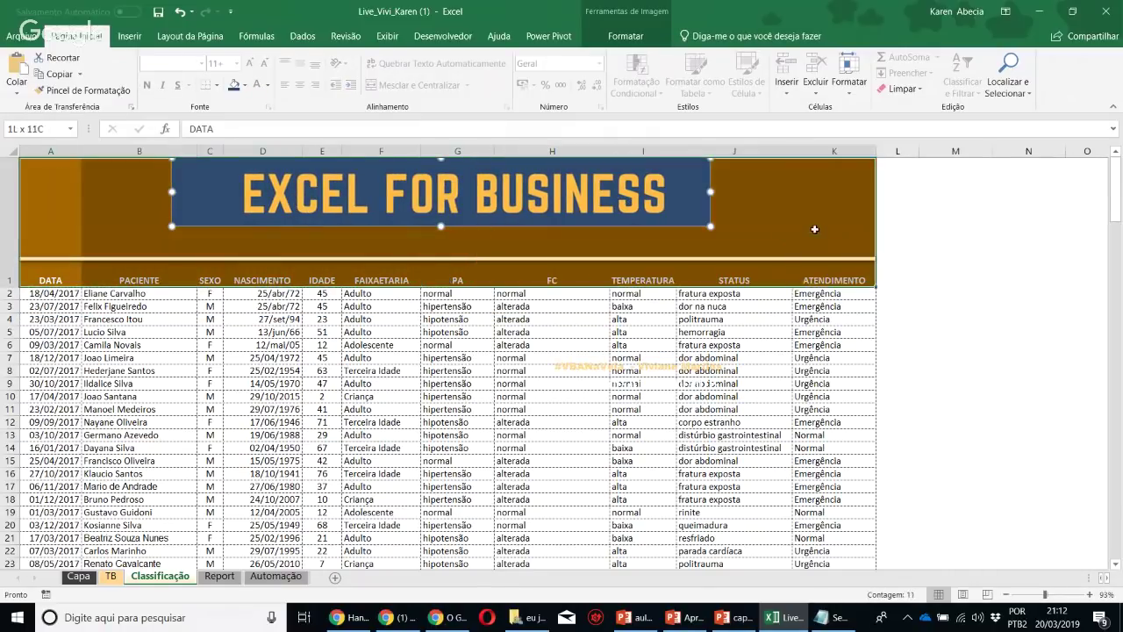
Fill the header row dark blue and move the title text box onto the banner
{"action": "left_click", "coordinate": [246, 85]}
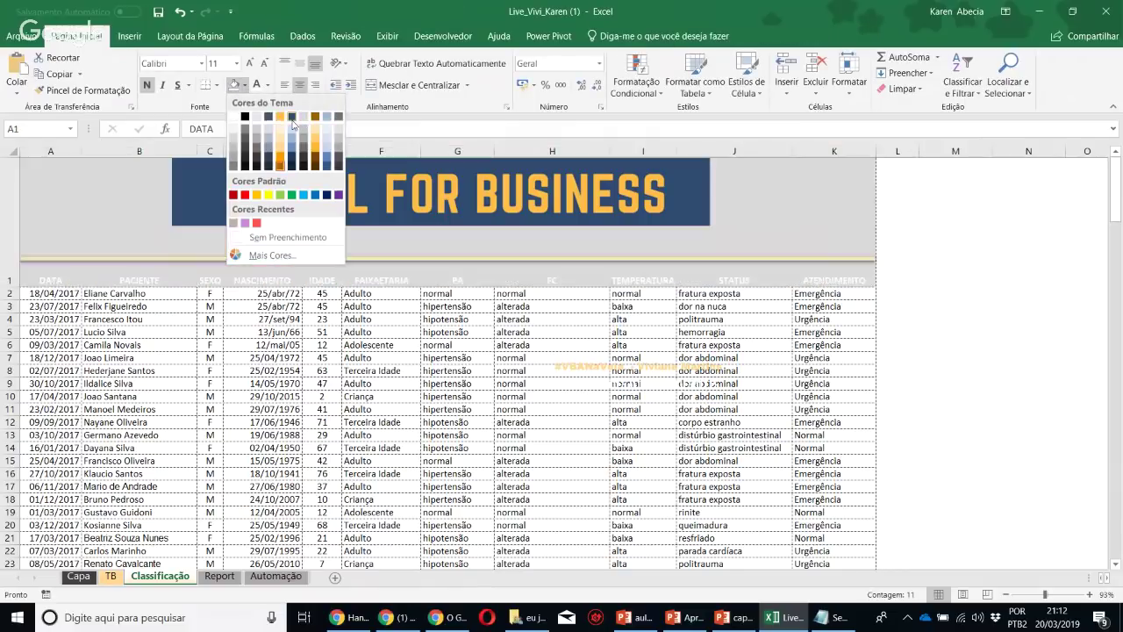
{"action": "left_click", "coordinate": [292, 120]}
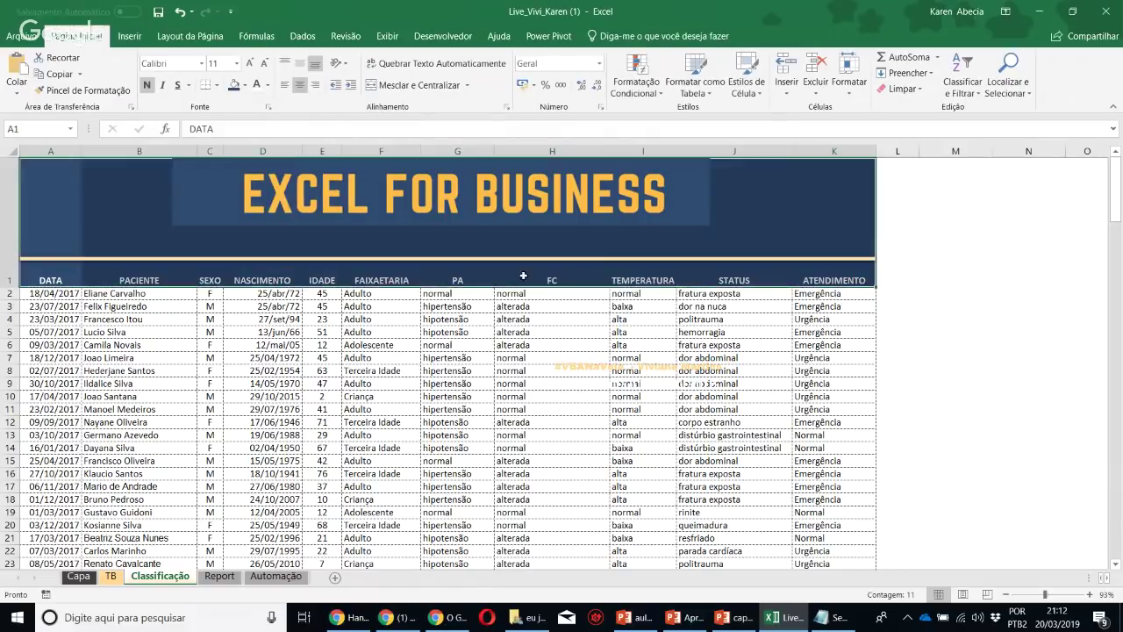
{"action": "left_click", "coordinate": [641, 382]}
{"action": "left_click_drag", "start_coordinate": [606, 399], "coordinate": [434, 254]}
Shrink the EXCEL FOR BUSINESS title image and recentre it in the banner
{"action": "left_click", "coordinate": [292, 207]}
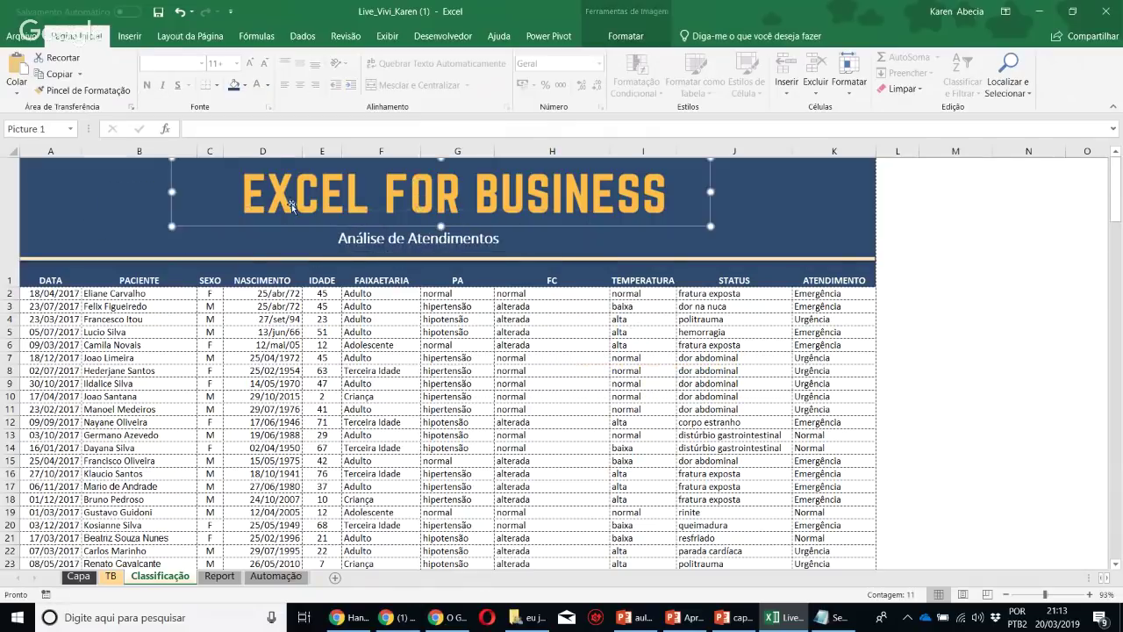
{"action": "left_click_drag", "start_coordinate": [173, 226], "coordinate": [300, 210]}
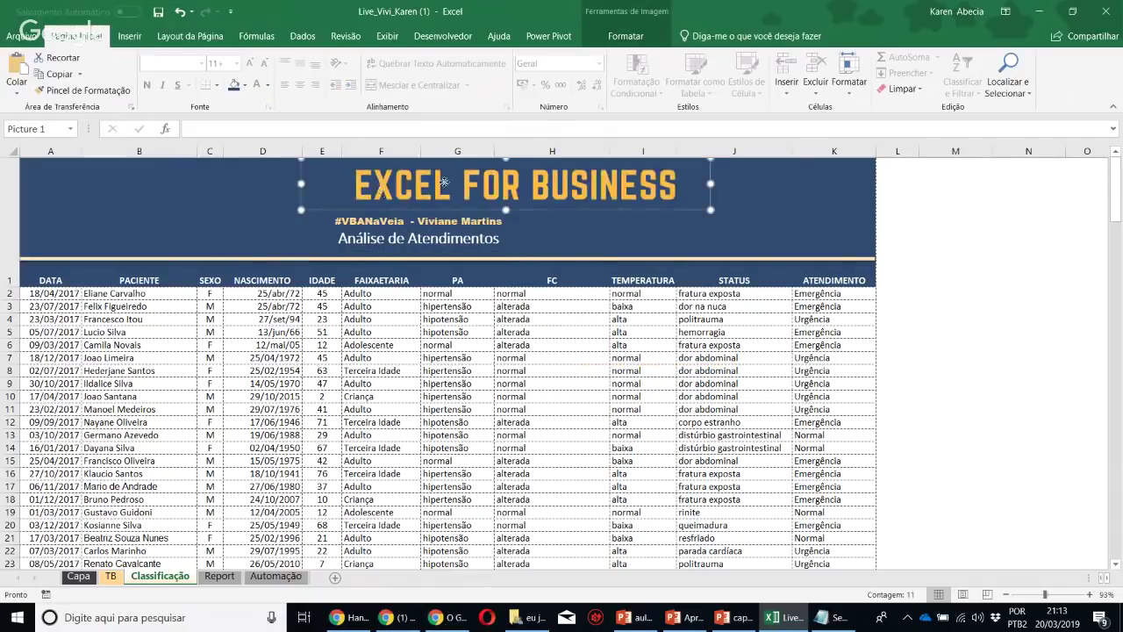
{"action": "left_click_drag", "start_coordinate": [445, 165], "coordinate": [376, 166]}
{"action": "left_click_drag", "start_coordinate": [389, 238], "coordinate": [434, 237]}
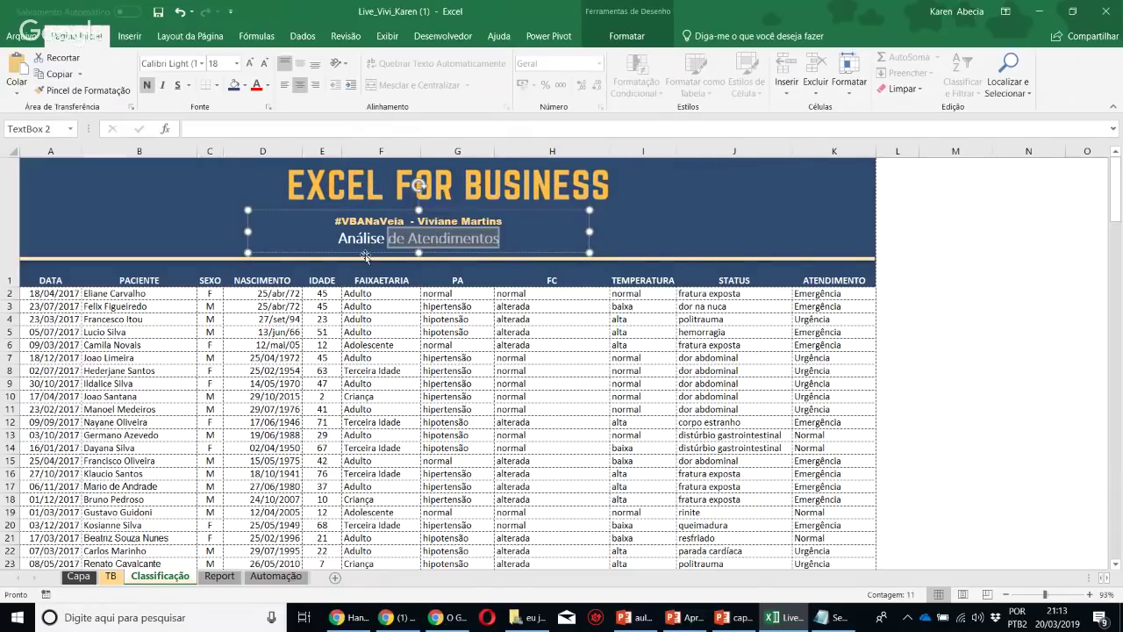
Shift the subtitle text box right and narrow it around its text
{"action": "left_click_drag", "start_coordinate": [365, 255], "coordinate": [405, 251]}
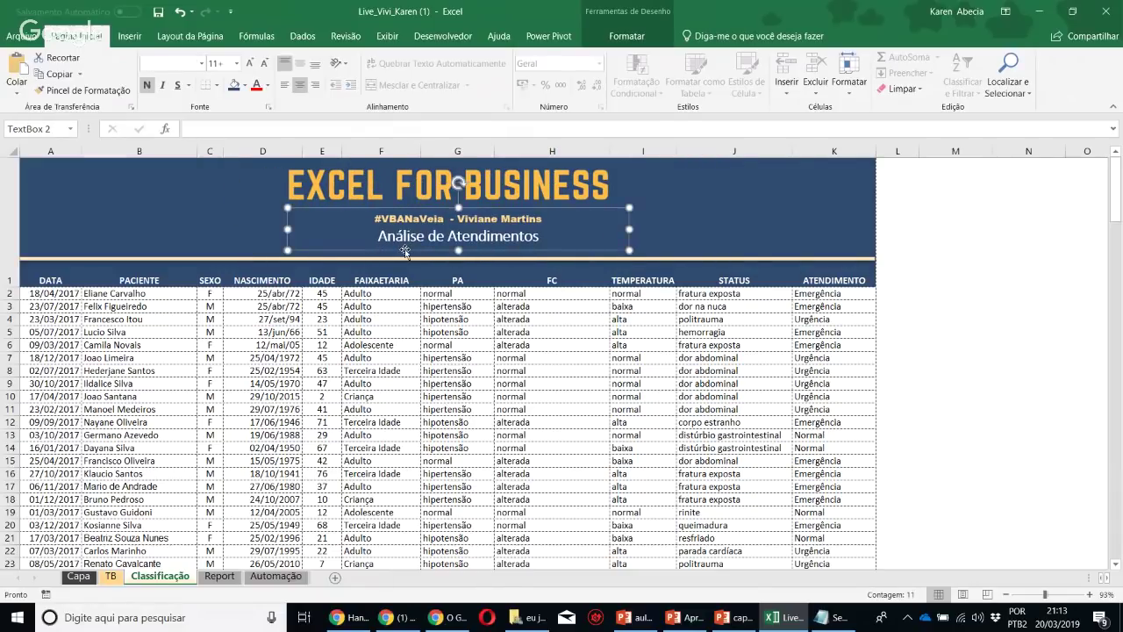
{"action": "left_click", "coordinate": [610, 275]}
{"action": "left_click", "coordinate": [542, 233]}
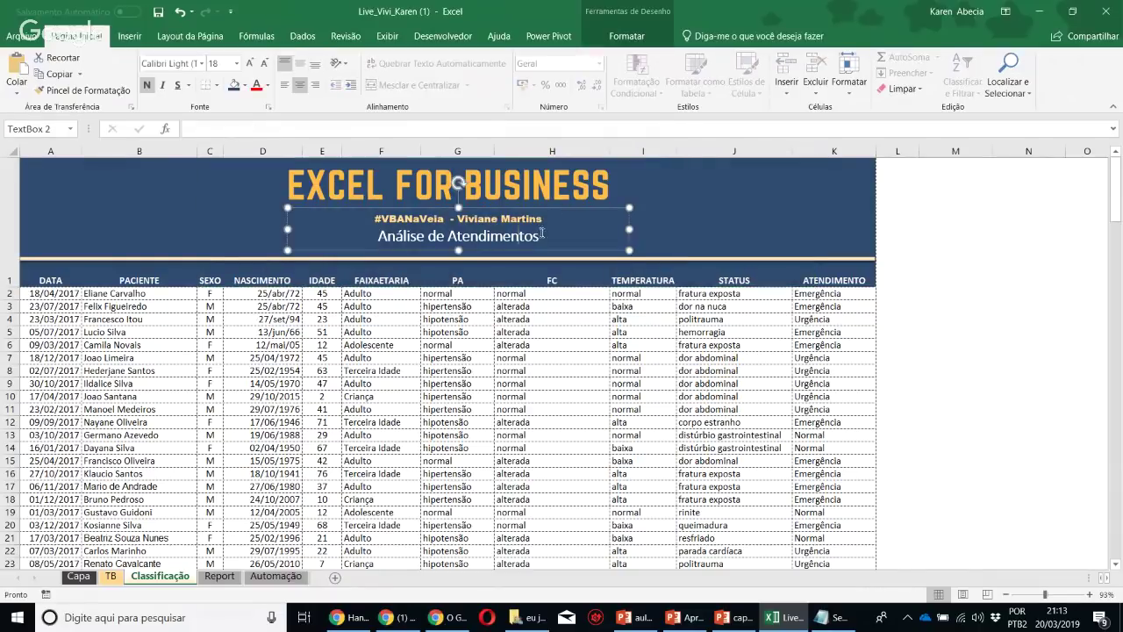
{"action": "left_click_drag", "start_coordinate": [628, 234], "coordinate": [610, 236]}
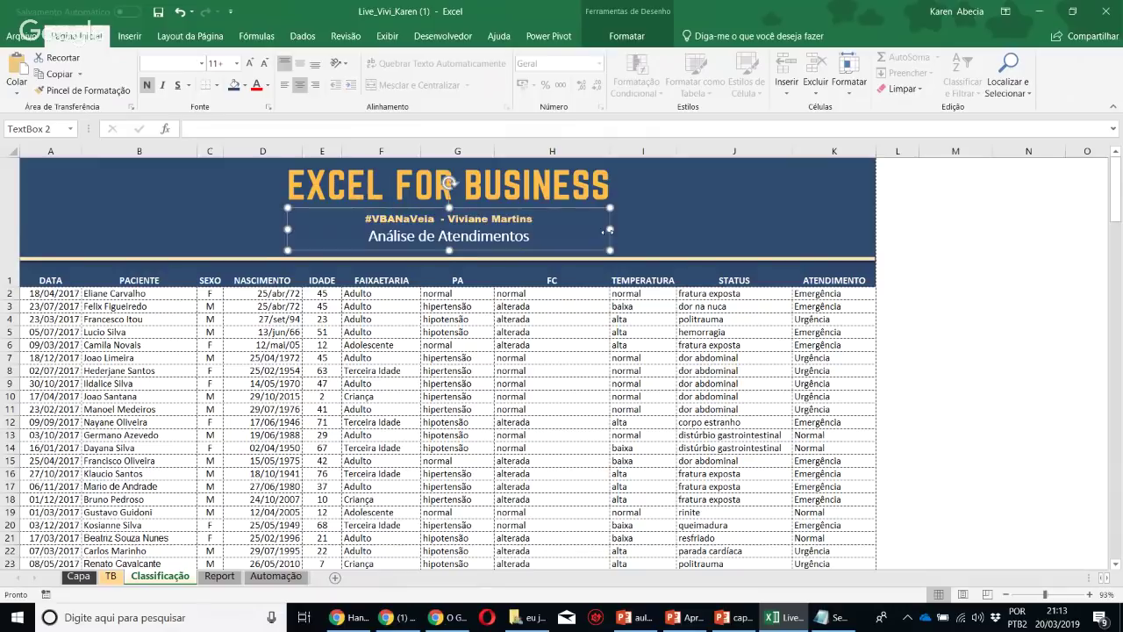
{"action": "left_click", "coordinate": [649, 230]}
{"action": "left_click", "coordinate": [779, 242]}
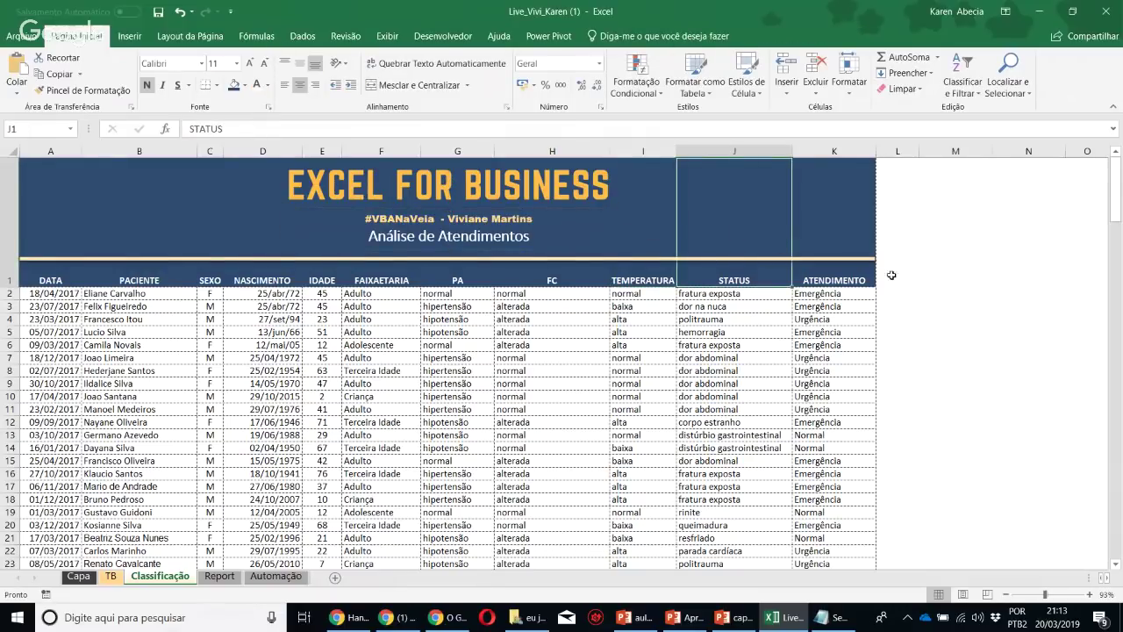
{"action": "left_click", "coordinate": [935, 261]}
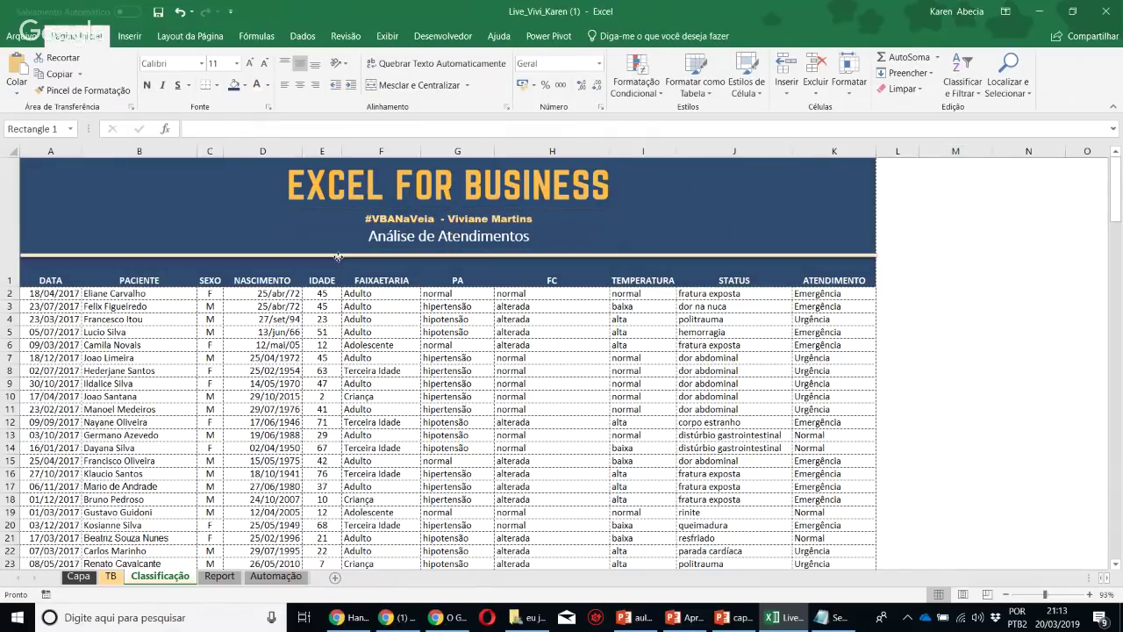
Check the gold line's Shape Fill, keeping it gold
{"action": "left_click", "coordinate": [368, 257]}
{"action": "left_click", "coordinate": [621, 40]}
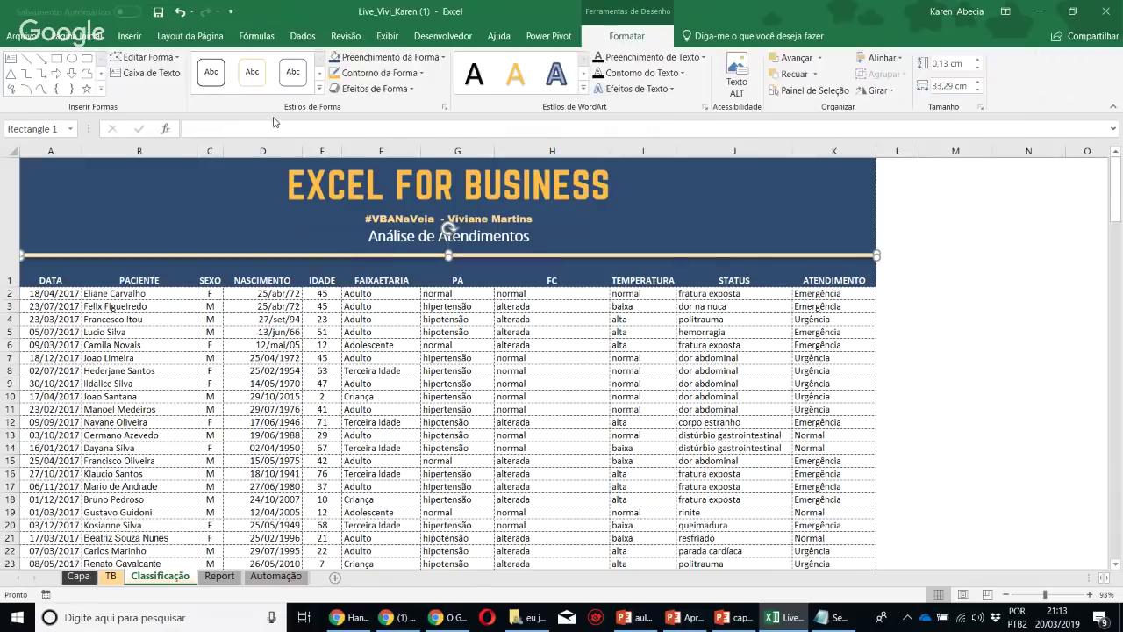
{"action": "left_click", "coordinate": [358, 58]}
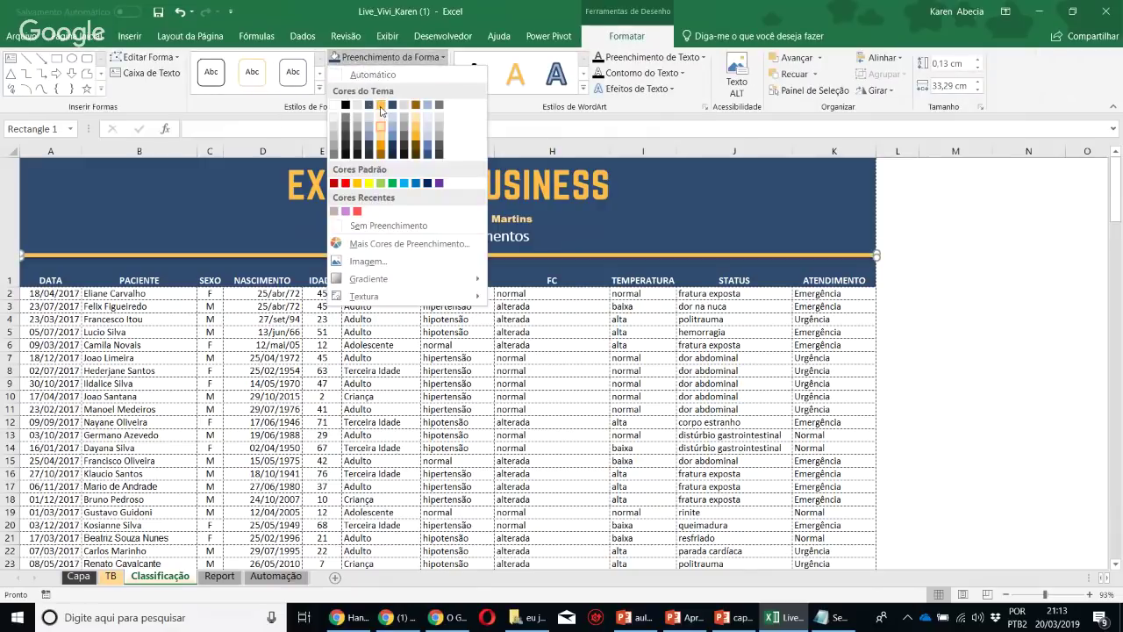
{"action": "left_click", "coordinate": [381, 106]}
Recolour the #VBANaVeia subtitle text
{"action": "left_click", "coordinate": [407, 213]}
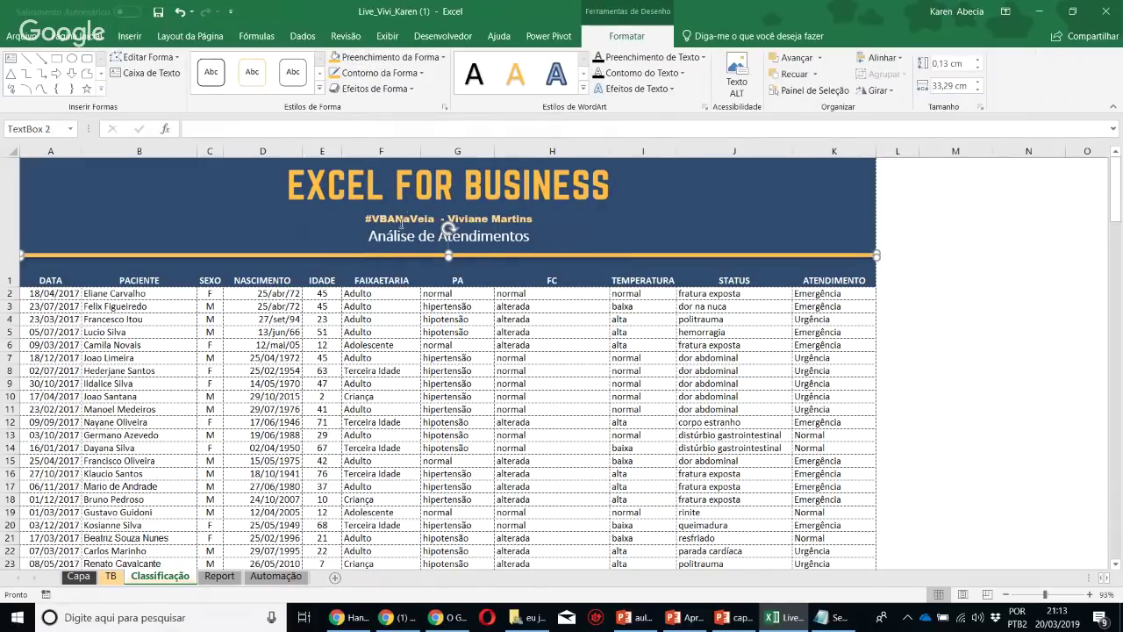
{"action": "left_click_drag", "start_coordinate": [365, 220], "coordinate": [562, 219]}
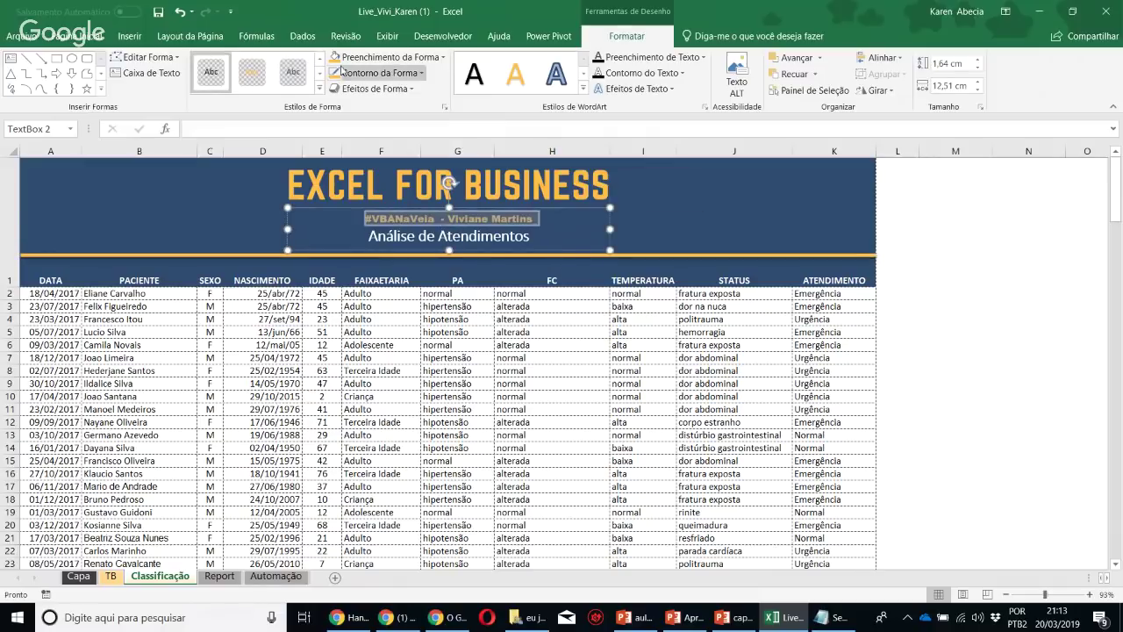
{"action": "left_click", "coordinate": [76, 36]}
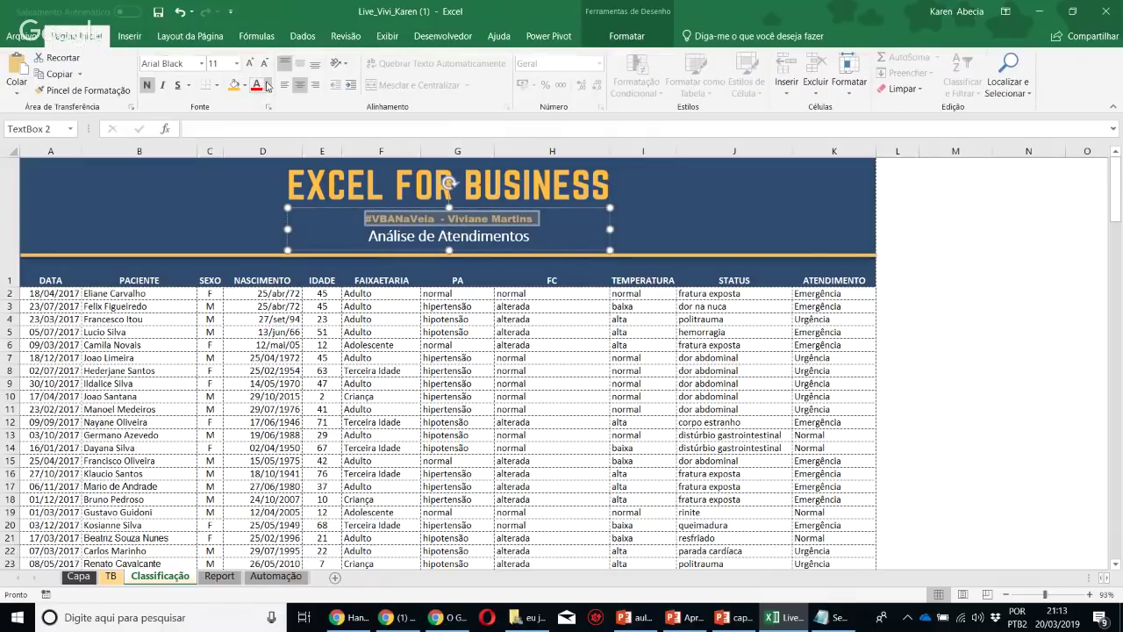
{"action": "left_click", "coordinate": [267, 86]}
{"action": "left_click", "coordinate": [293, 147]}
{"action": "left_click", "coordinate": [461, 358]}
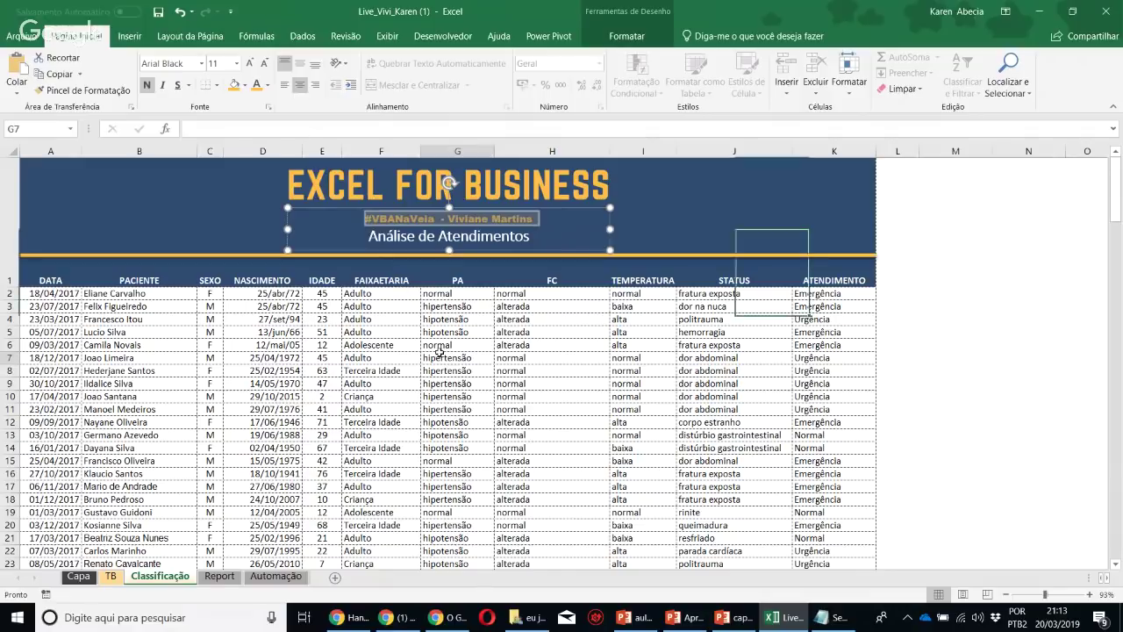
Select the table header row from DATA across, then an empty cell outside the table
{"action": "left_click", "coordinate": [83, 282]}
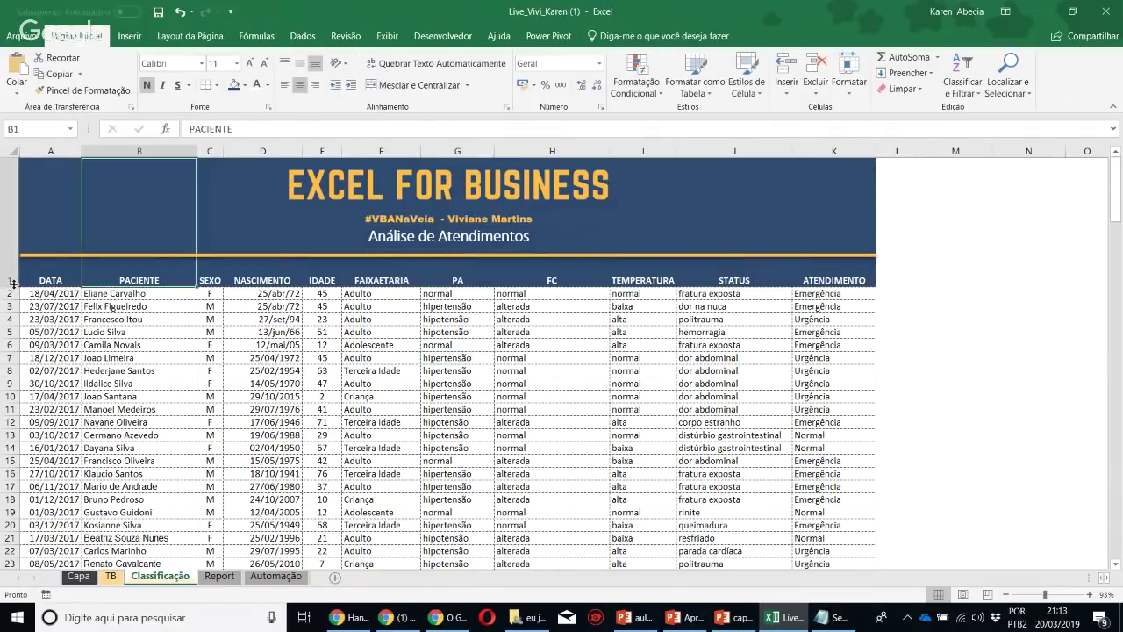
{"action": "left_click_drag", "start_coordinate": [53, 281], "coordinate": [789, 273]}
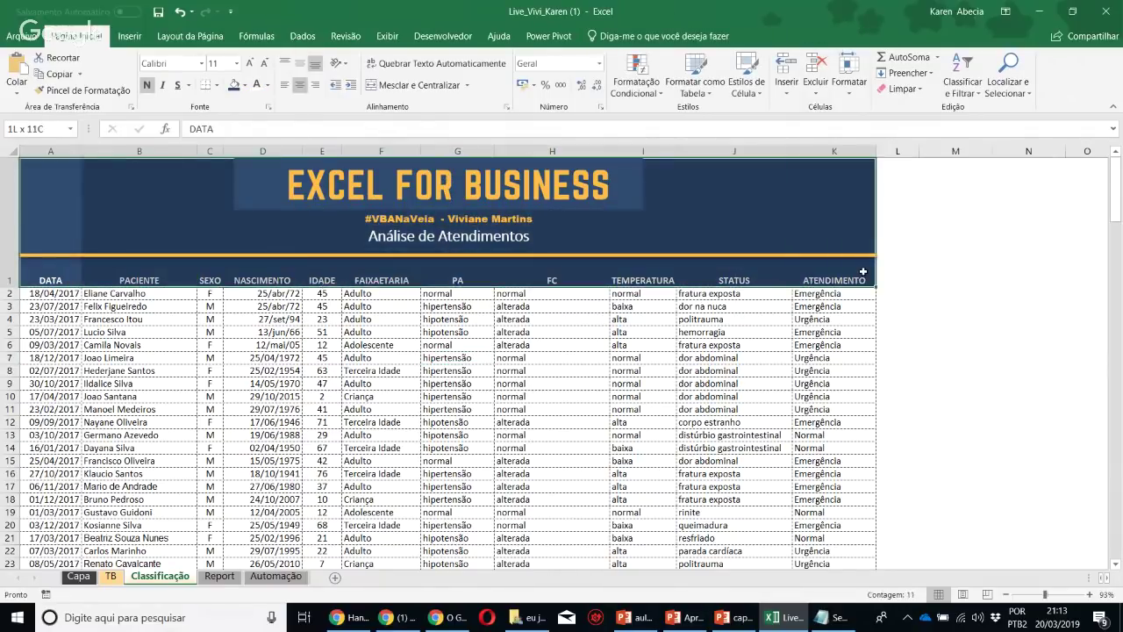
{"action": "left_click", "coordinate": [788, 356]}
{"action": "left_click", "coordinate": [961, 305]}
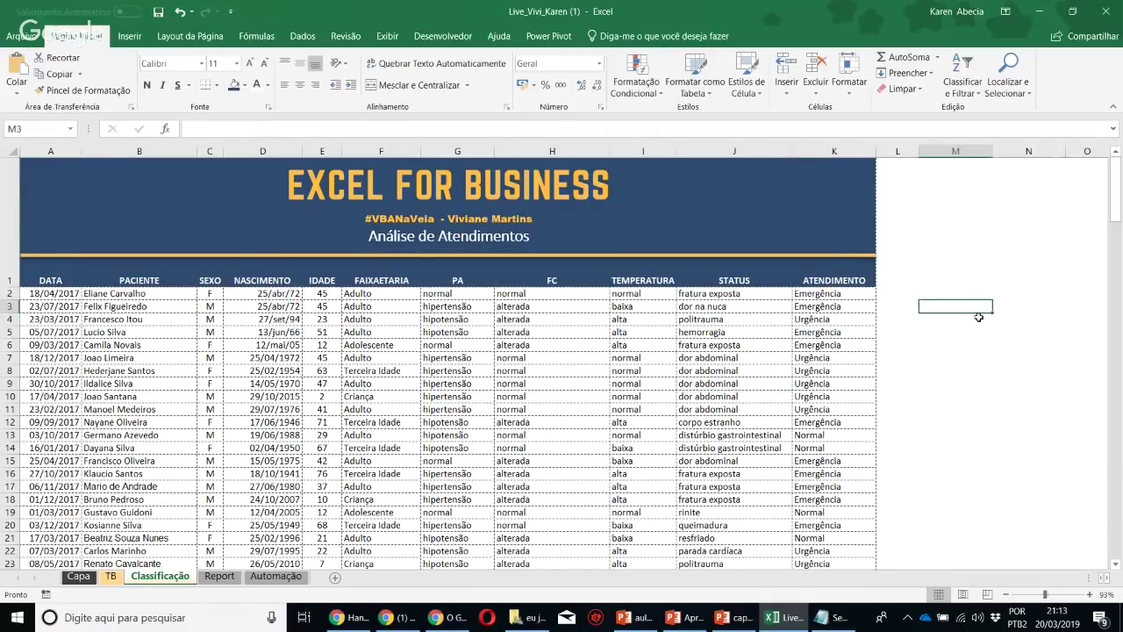
Paint blank cell M7's formatting over the whole sheet, then check dates now showing as numbers
{"action": "left_click", "coordinate": [972, 260]}
{"action": "left_click", "coordinate": [974, 356]}
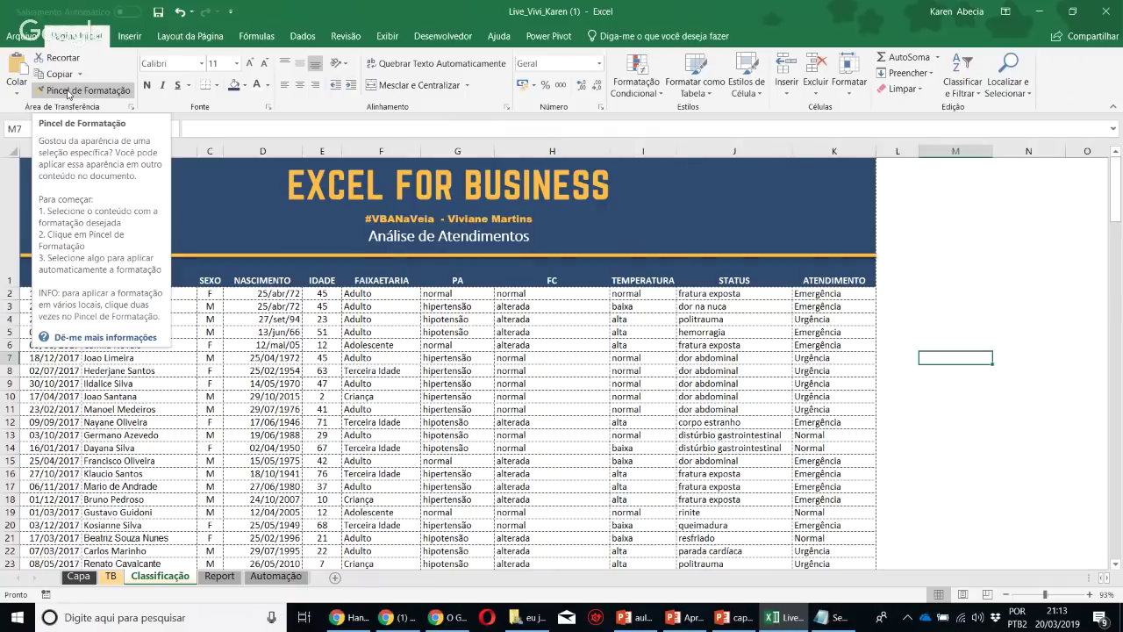
{"action": "left_click", "coordinate": [67, 91]}
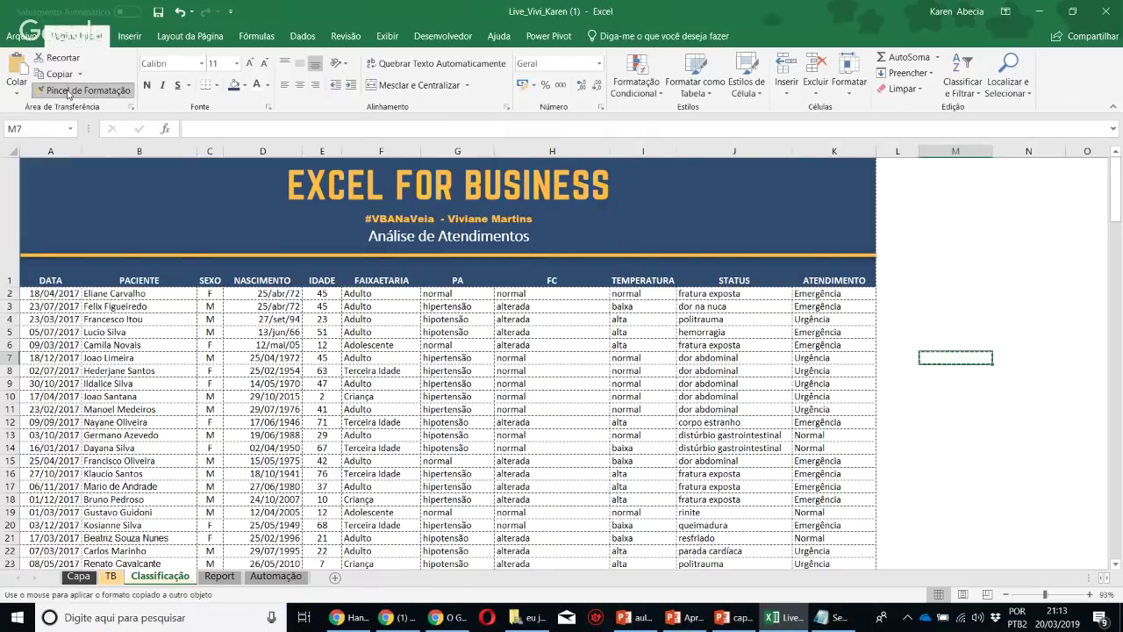
{"action": "left_click", "coordinate": [8, 151]}
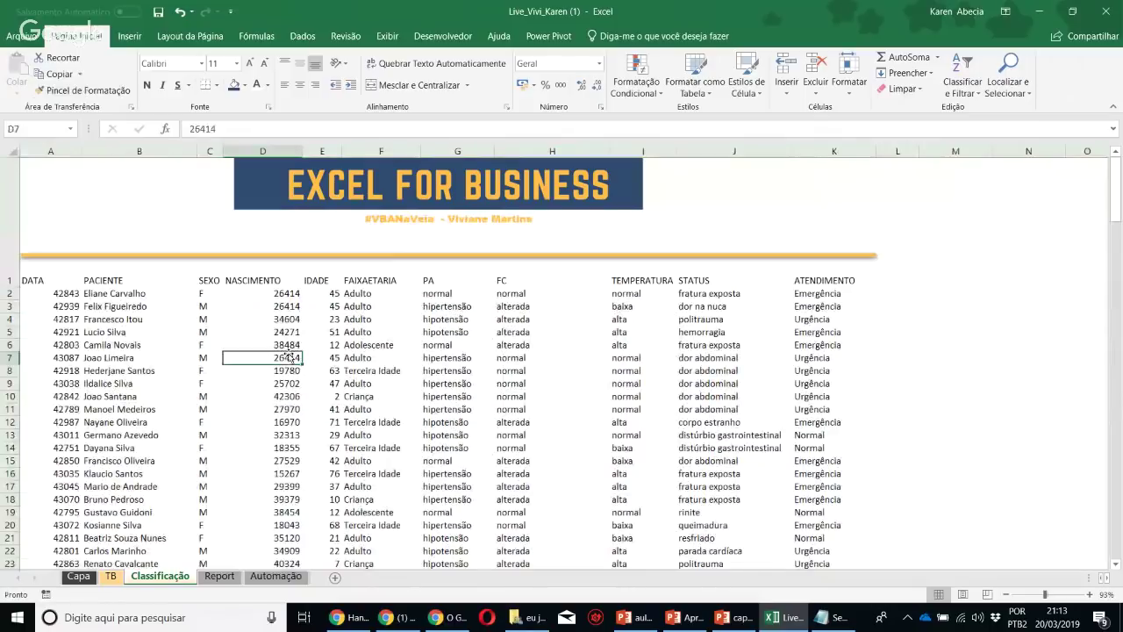
{"action": "left_click", "coordinate": [257, 296]}
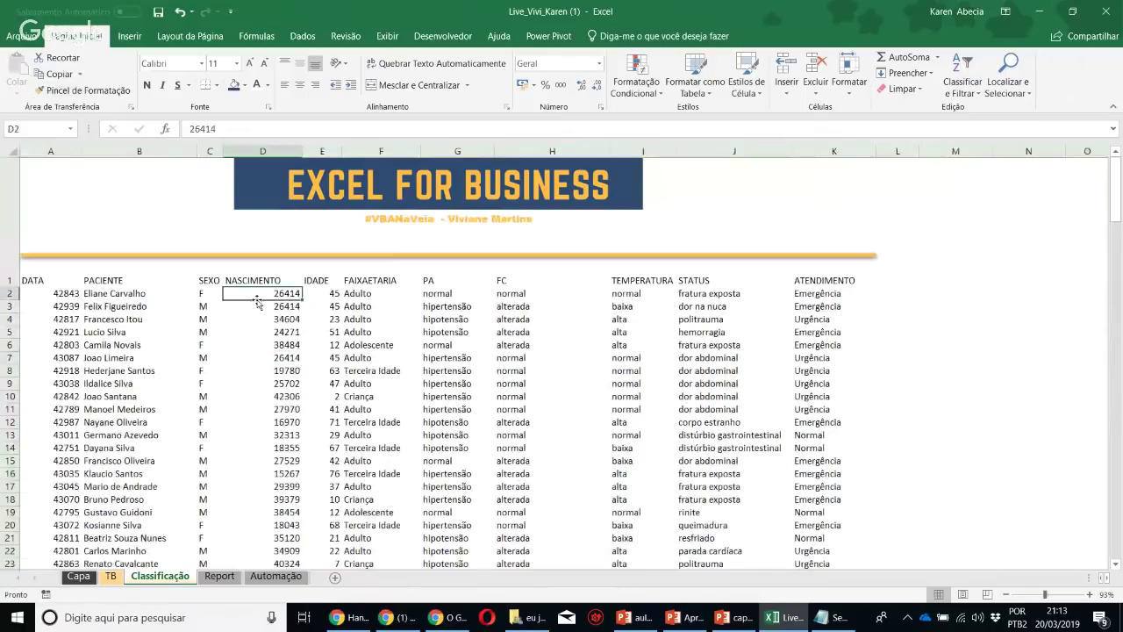
{"action": "left_click", "coordinate": [236, 269]}
{"action": "left_click", "coordinate": [316, 337]}
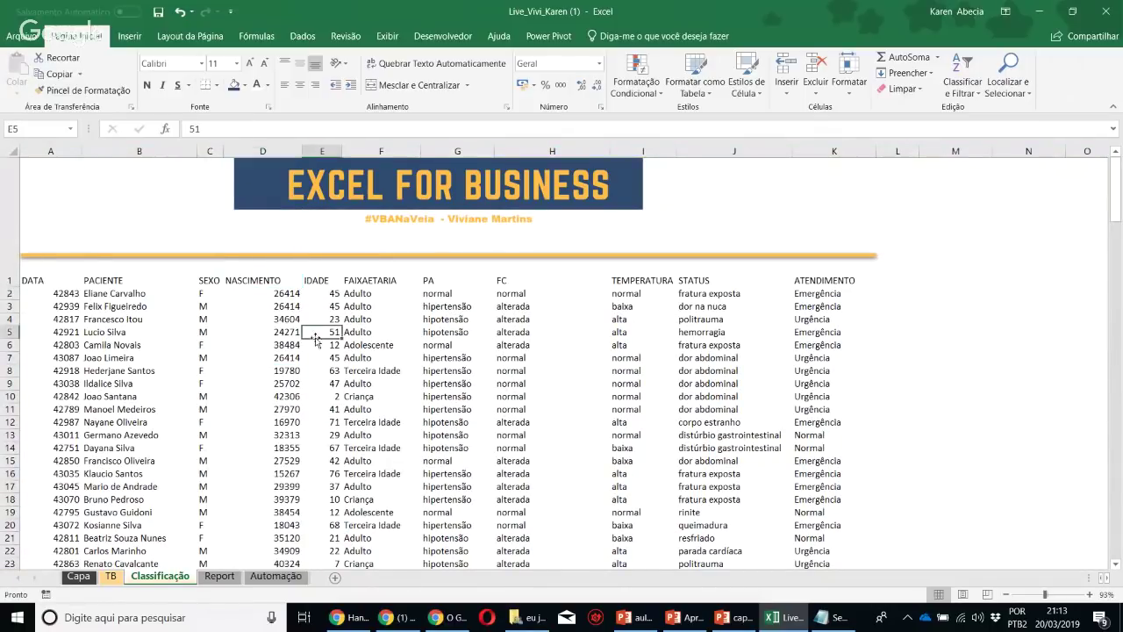
Format the Classificação data A1:K197 as a styled table with header filters
{"action": "left_click", "coordinate": [727, 331]}
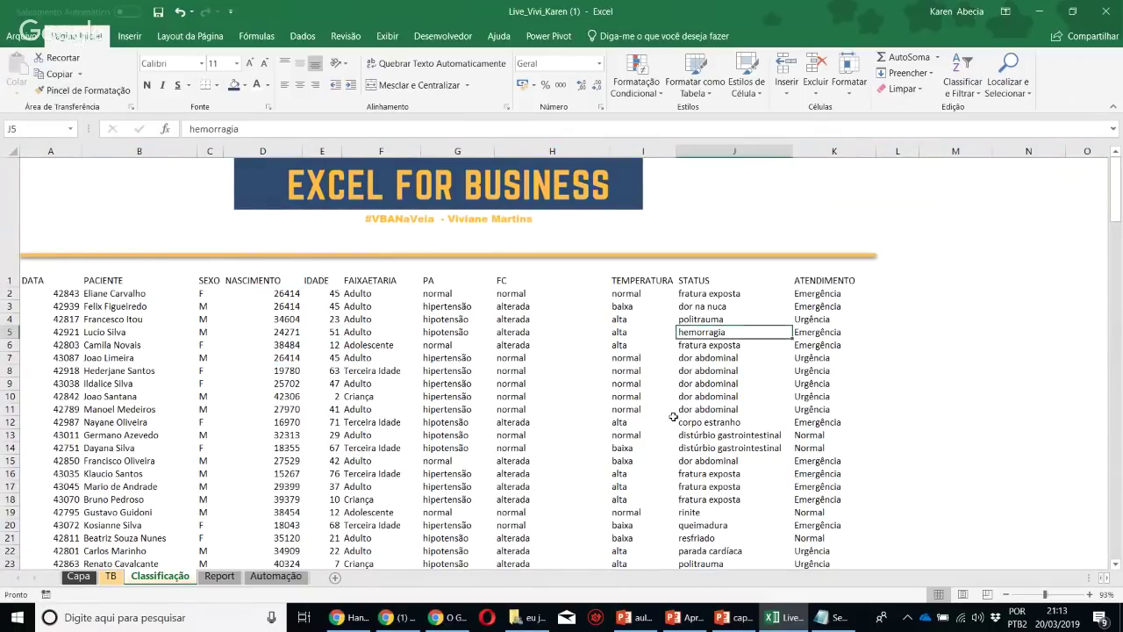
{"action": "left_click", "coordinate": [526, 383]}
{"action": "left_click", "coordinate": [381, 370]}
{"action": "left_click", "coordinate": [712, 82]}
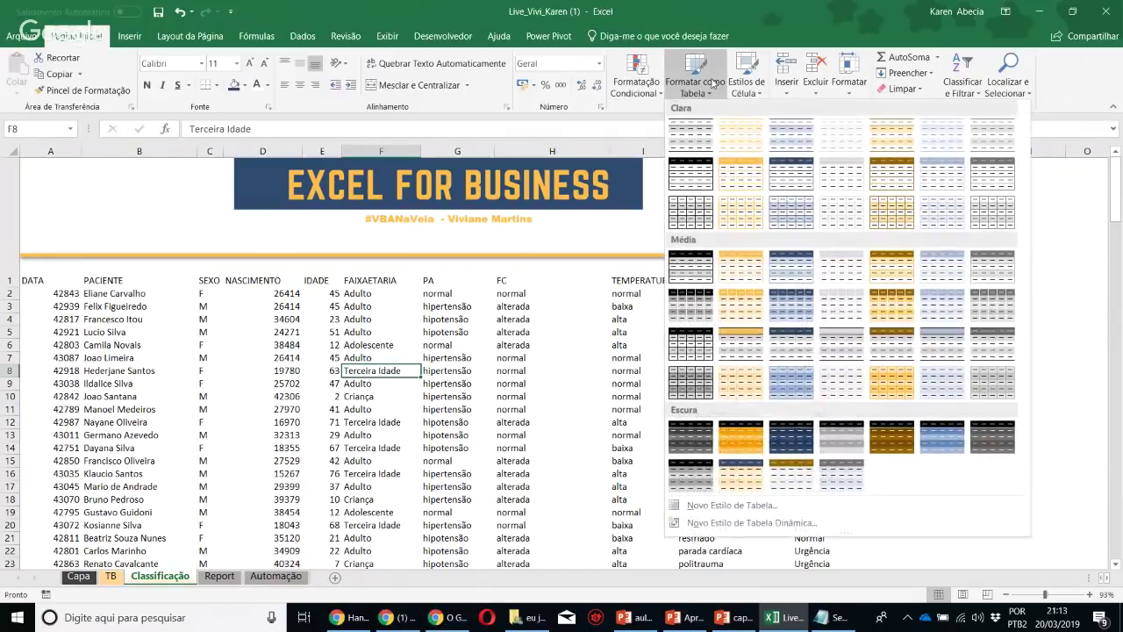
{"action": "left_click", "coordinate": [793, 184]}
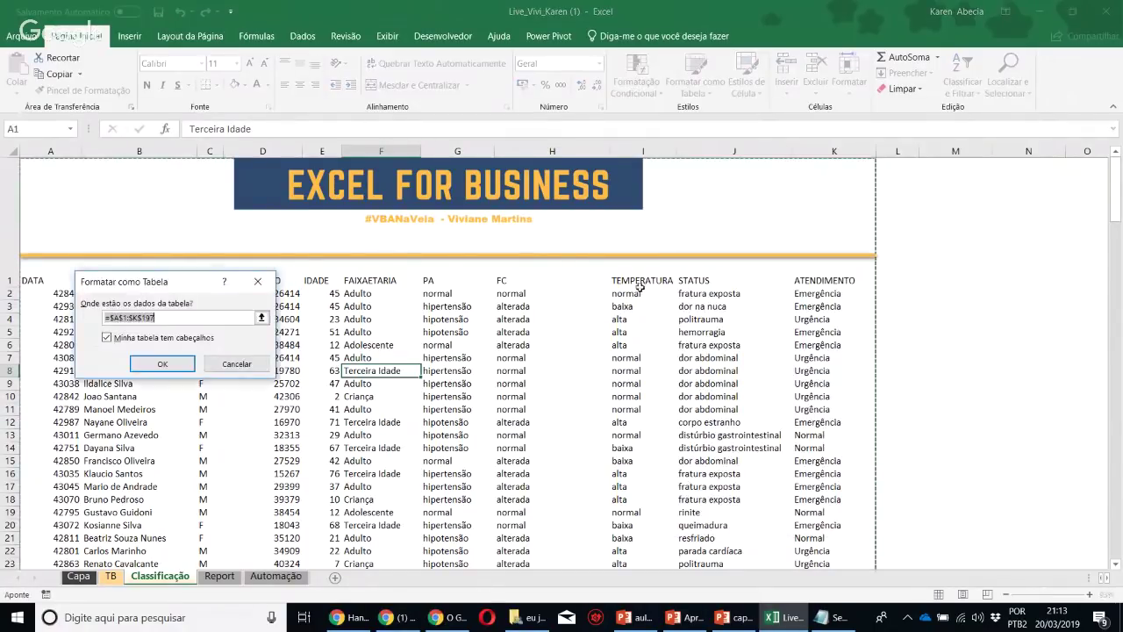
{"action": "left_click", "coordinate": [164, 363]}
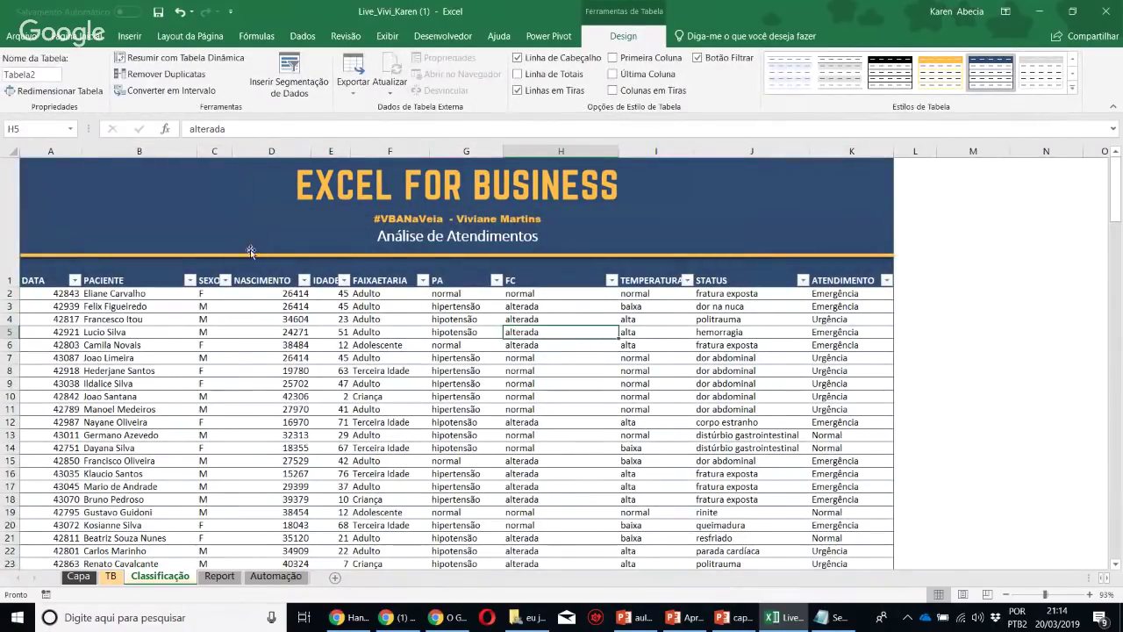
Show the NASCIMENTO column as short dates (dd/mm/yyyy)
{"action": "left_click", "coordinate": [268, 152]}
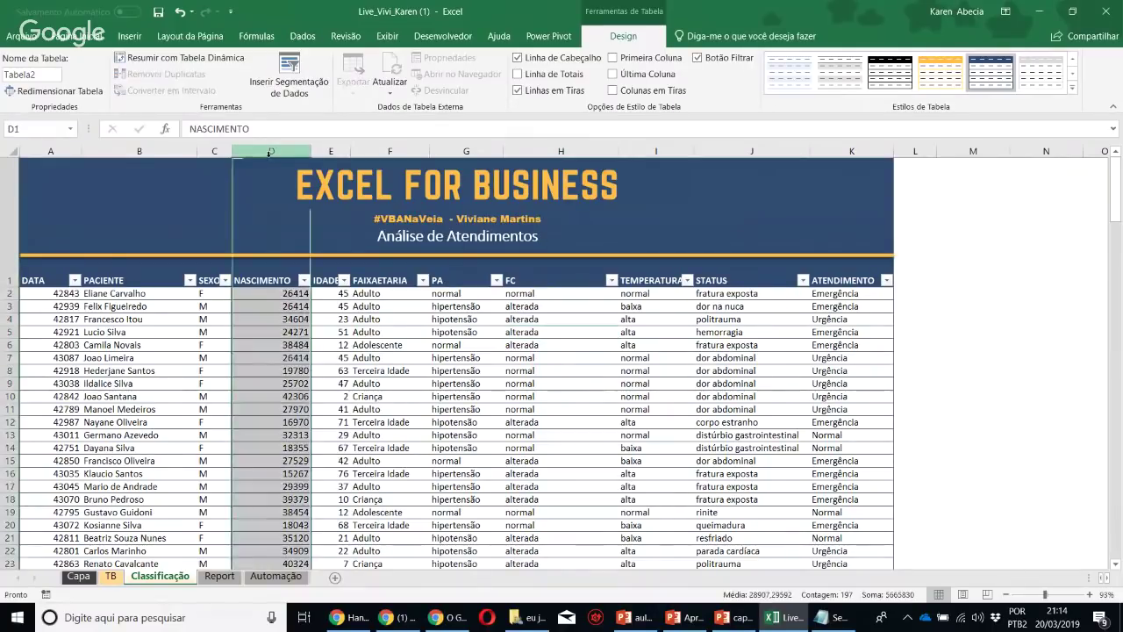
{"action": "left_click", "coordinate": [77, 36]}
{"action": "left_click", "coordinate": [599, 64]}
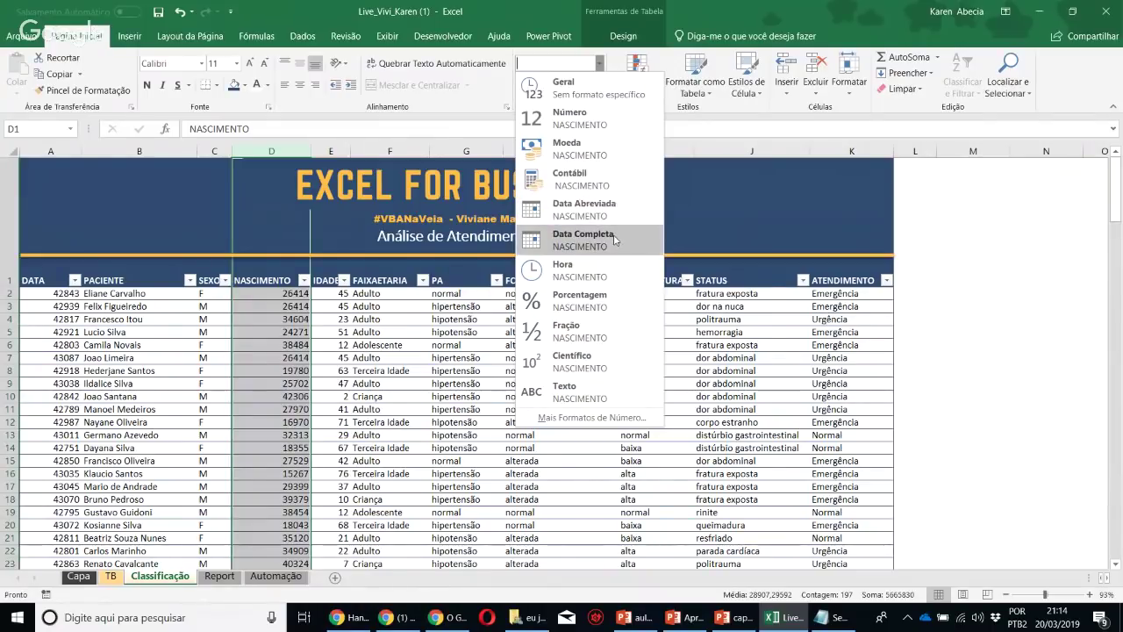
{"action": "left_click", "coordinate": [614, 209]}
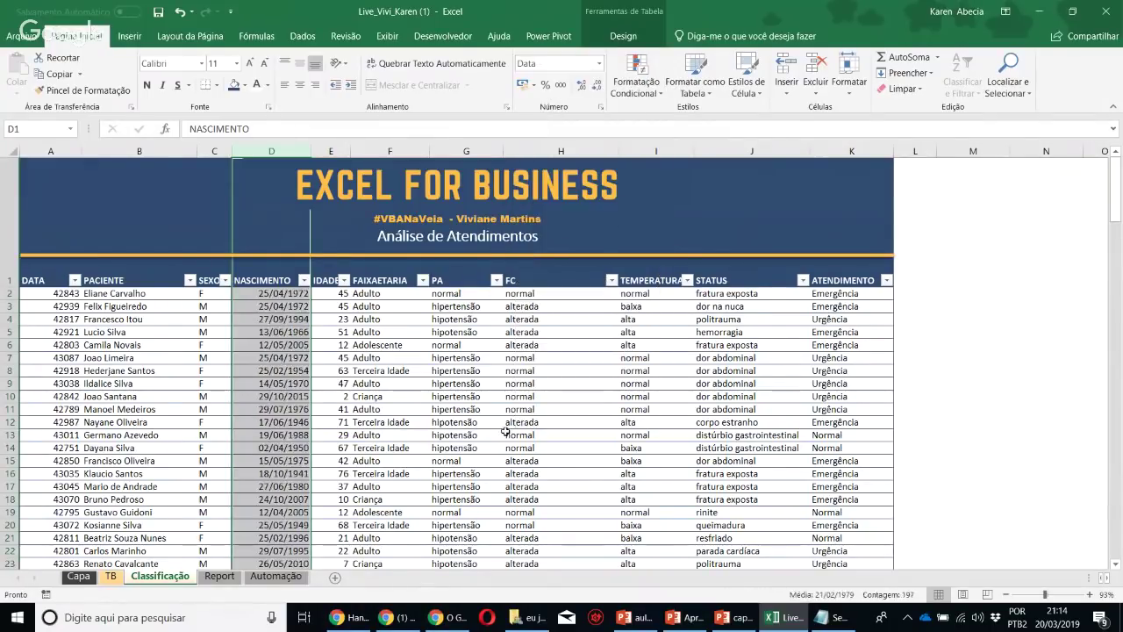
{"action": "left_click", "coordinate": [505, 441]}
{"action": "left_click", "coordinate": [776, 420]}
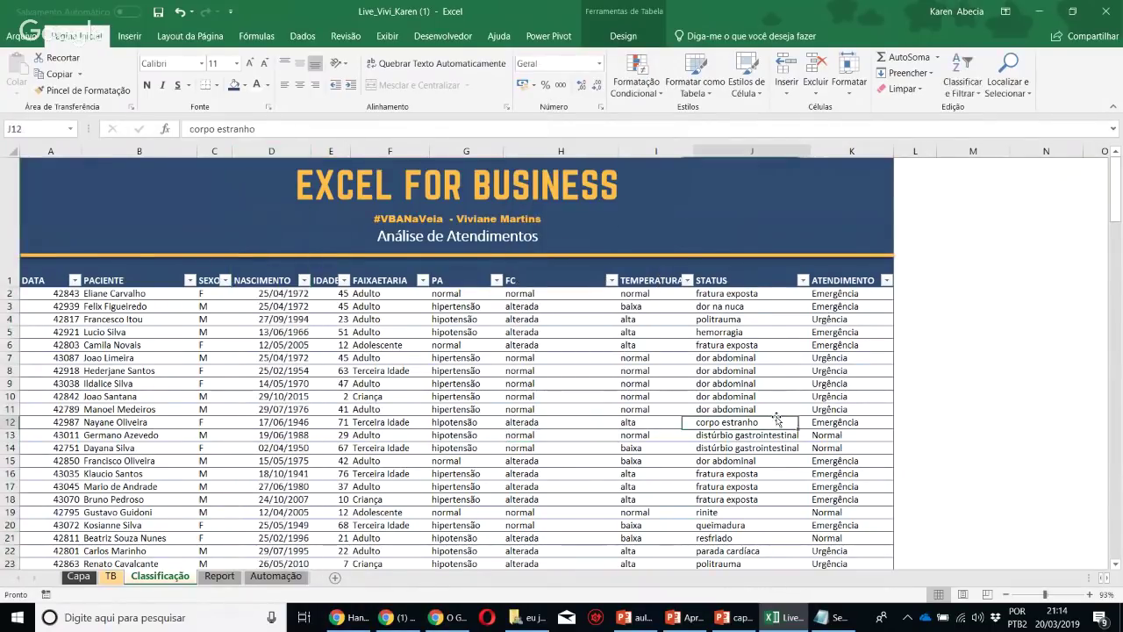
{"action": "left_click", "coordinate": [219, 576]}
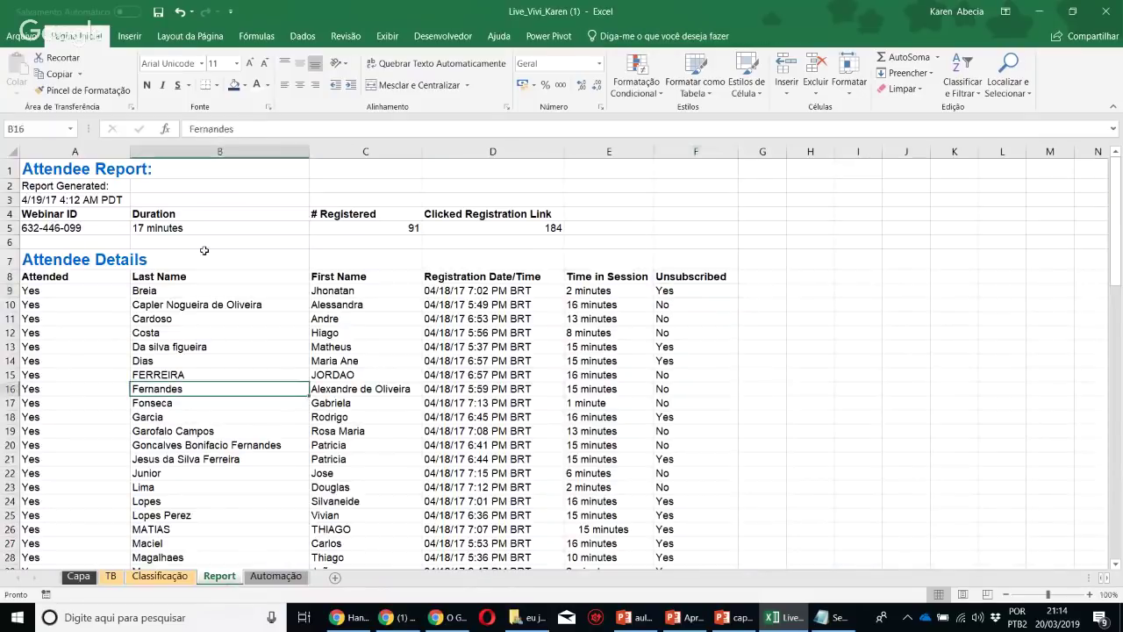
{"action": "left_click", "coordinate": [214, 243]}
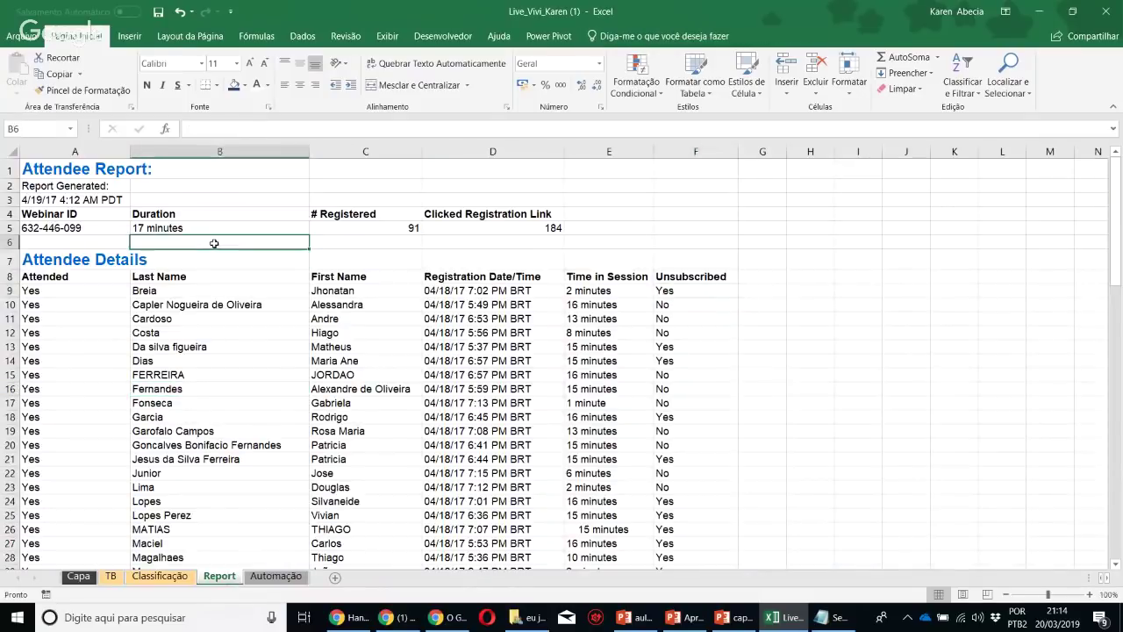
{"action": "left_click", "coordinate": [175, 230]}
{"action": "key", "text": "Left"}
{"action": "key", "text": "Up"}
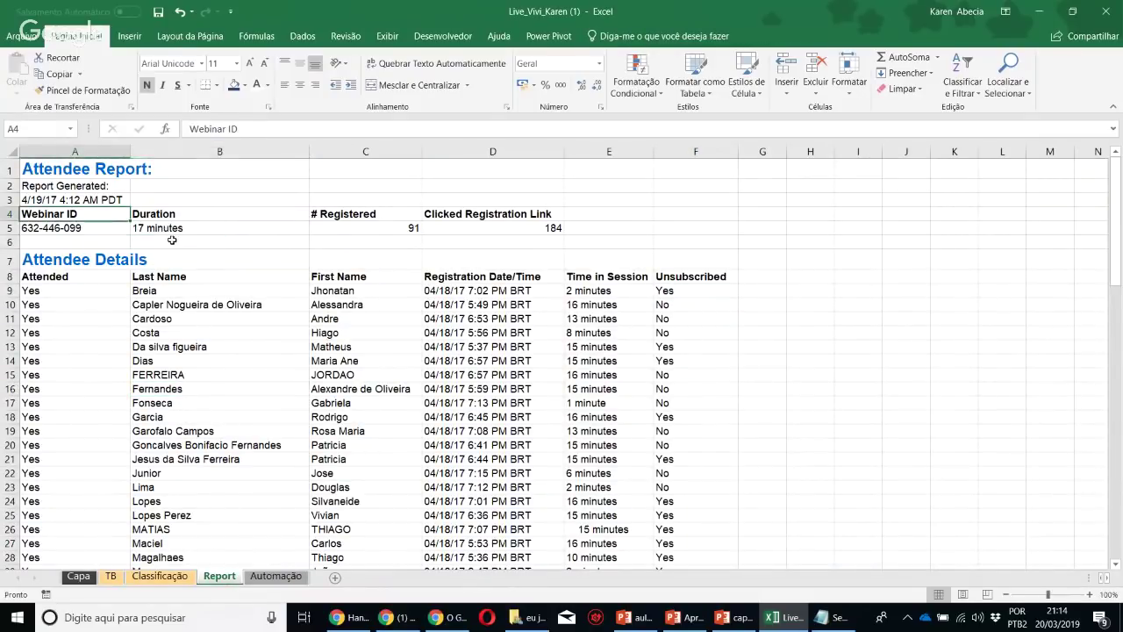
{"action": "key", "text": "Down"}
{"action": "key", "text": "Down"}
{"action": "key", "text": "Down"}
{"action": "key", "text": "Down"}
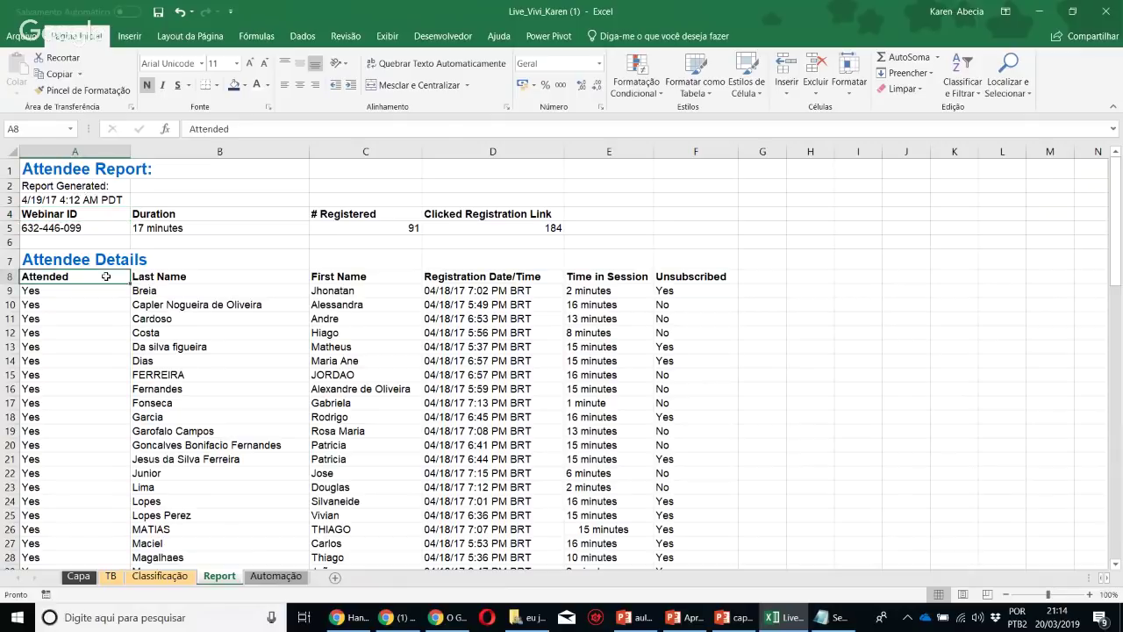
{"action": "left_click_drag", "start_coordinate": [110, 279], "coordinate": [719, 419]}
{"action": "left_click", "coordinate": [350, 361]}
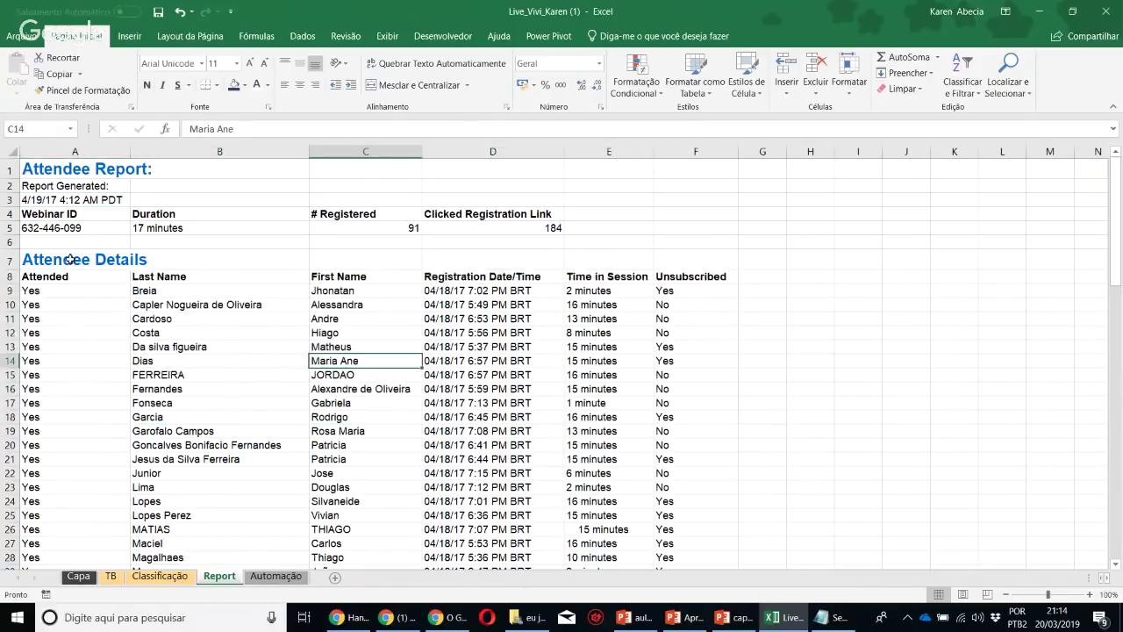
{"action": "left_click", "coordinate": [71, 259]}
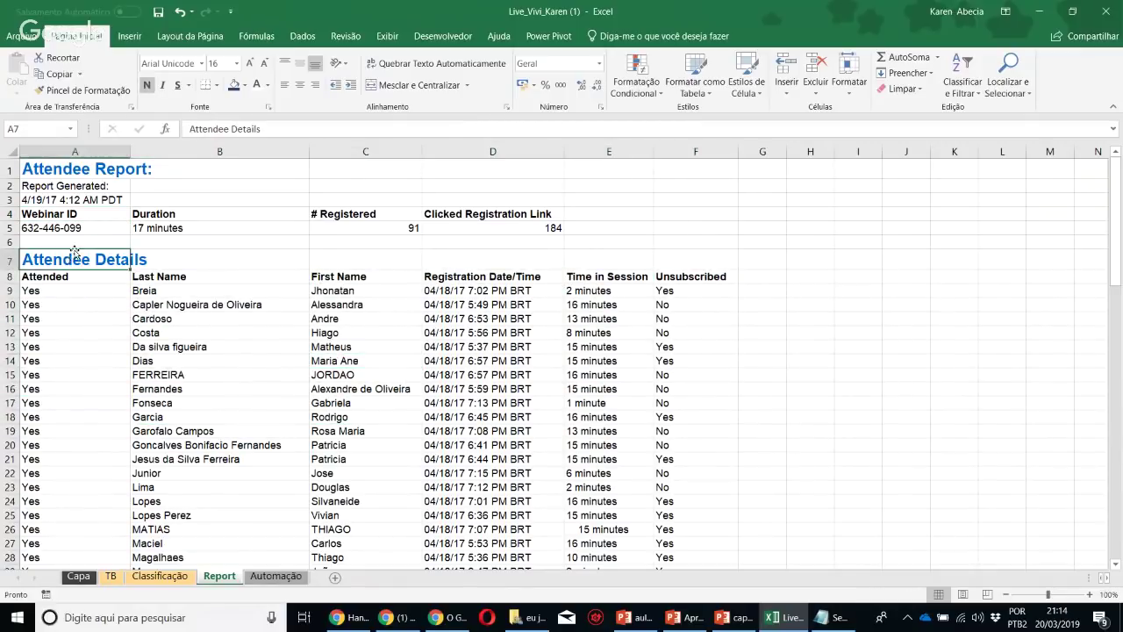
{"action": "left_click", "coordinate": [259, 331]}
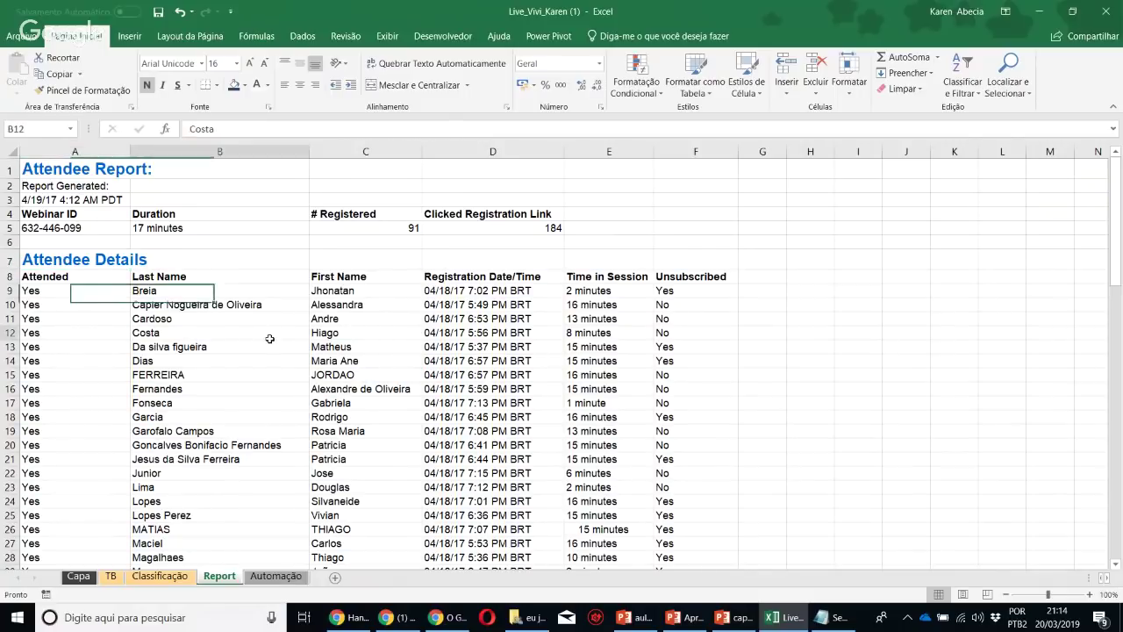
{"action": "left_click", "coordinate": [695, 76]}
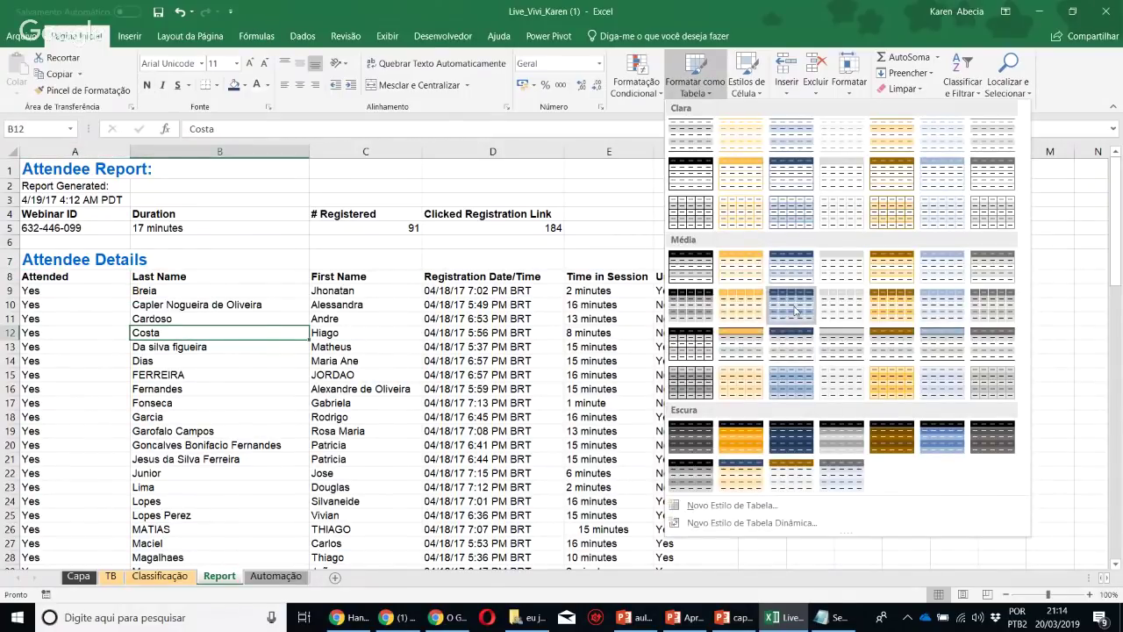
{"action": "left_click", "coordinate": [806, 271]}
{"action": "left_click", "coordinate": [173, 362]}
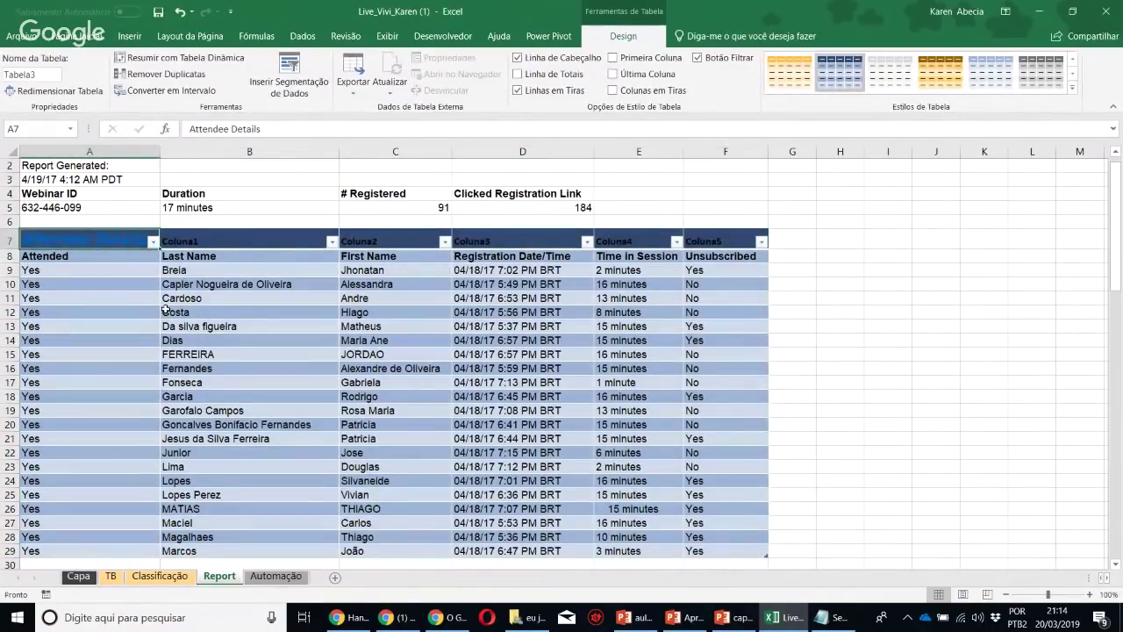
{"action": "key", "text": "ctrl+z"}
{"action": "left_click", "coordinate": [165, 309]}
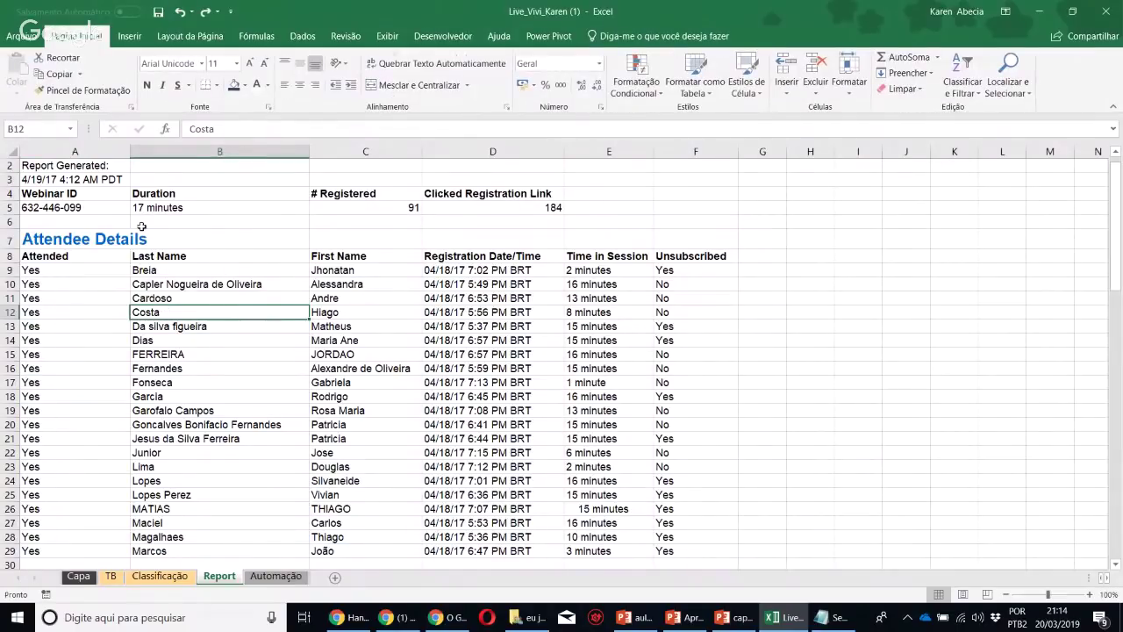
{"action": "left_click_drag", "start_coordinate": [112, 262], "coordinate": [692, 256]}
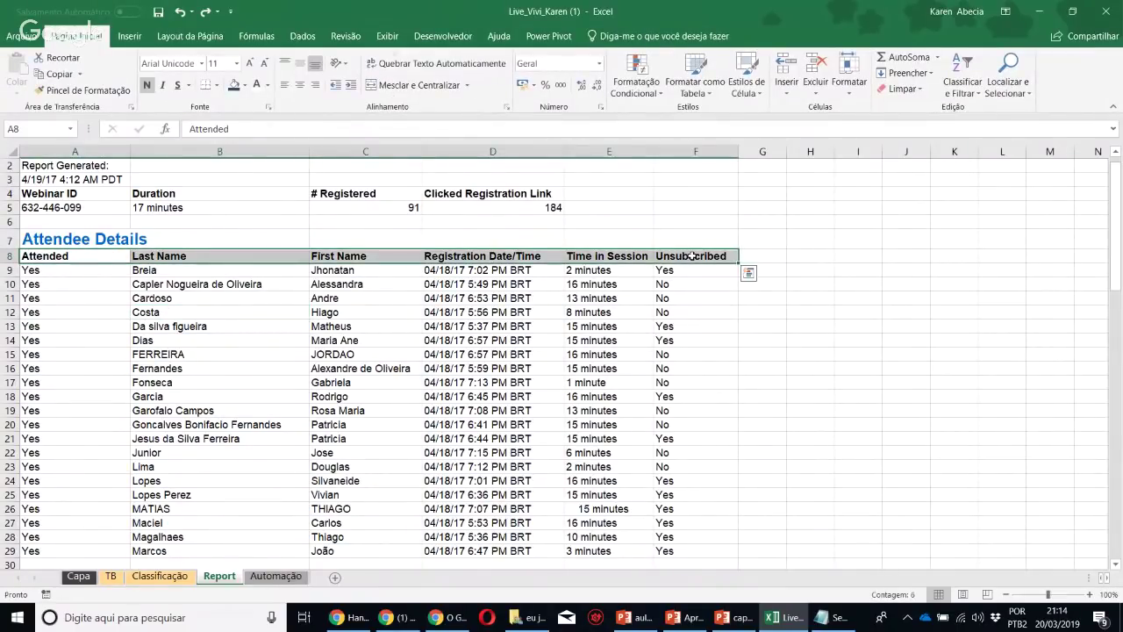
{"action": "key", "text": "shift+Down"}
{"action": "key", "text": "shift+Down"}
{"action": "key", "text": "shift+Down"}
{"action": "key", "text": "shift+Down"}
{"action": "key", "text": "shift+Down"}
{"action": "key", "text": "shift+Down"}
{"action": "key", "text": "shift+Down"}
{"action": "key", "text": "shift+Down"}
{"action": "key", "text": "shift+Down"}
{"action": "key", "text": "shift+Down"}
{"action": "key", "text": "shift+Down"}
{"action": "key", "text": "shift+Down"}
{"action": "key", "text": "shift+Down"}
{"action": "key", "text": "shift+Down"}
{"action": "key", "text": "shift+Down"}
{"action": "key", "text": "shift+Down"}
{"action": "key", "text": "shift+Down"}
{"action": "key", "text": "shift+Down"}
{"action": "key", "text": "shift+Down"}
{"action": "key", "text": "shift+Down"}
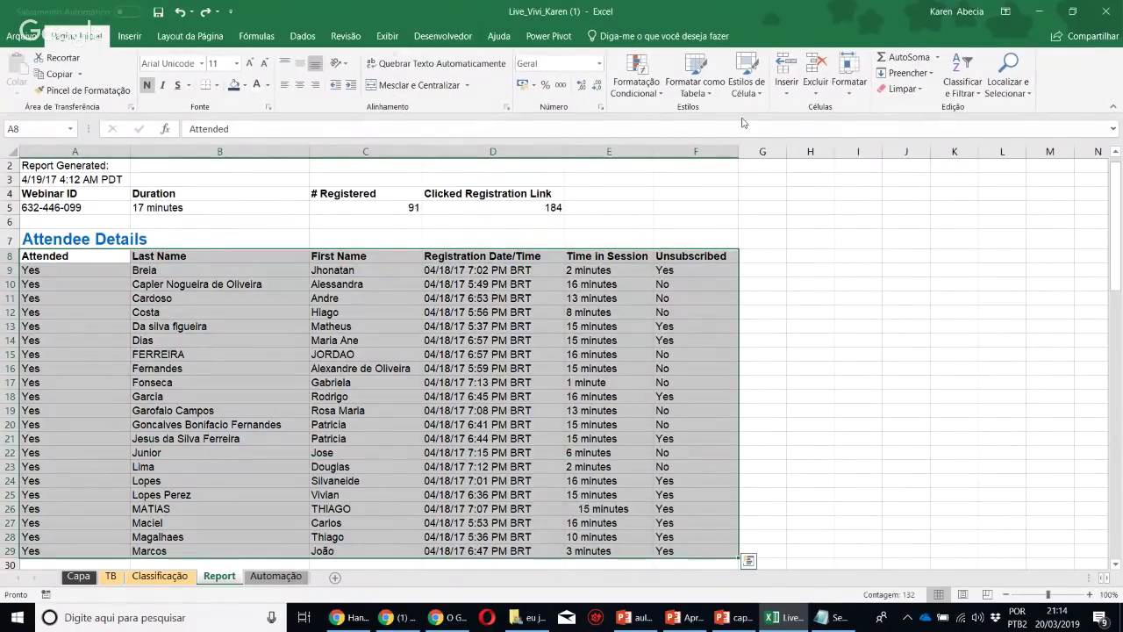
Format A8:F29 as a table with a medium style and a header row
{"action": "left_click", "coordinate": [694, 81]}
{"action": "left_click", "coordinate": [795, 273]}
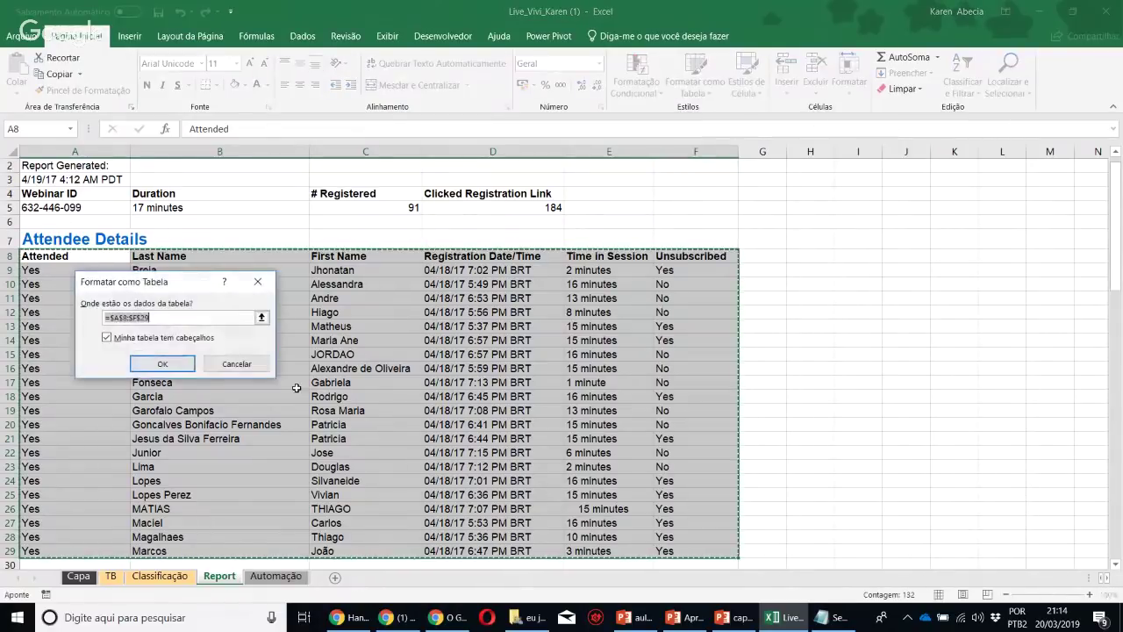
{"action": "left_click", "coordinate": [162, 363]}
{"action": "left_click", "coordinate": [359, 368]}
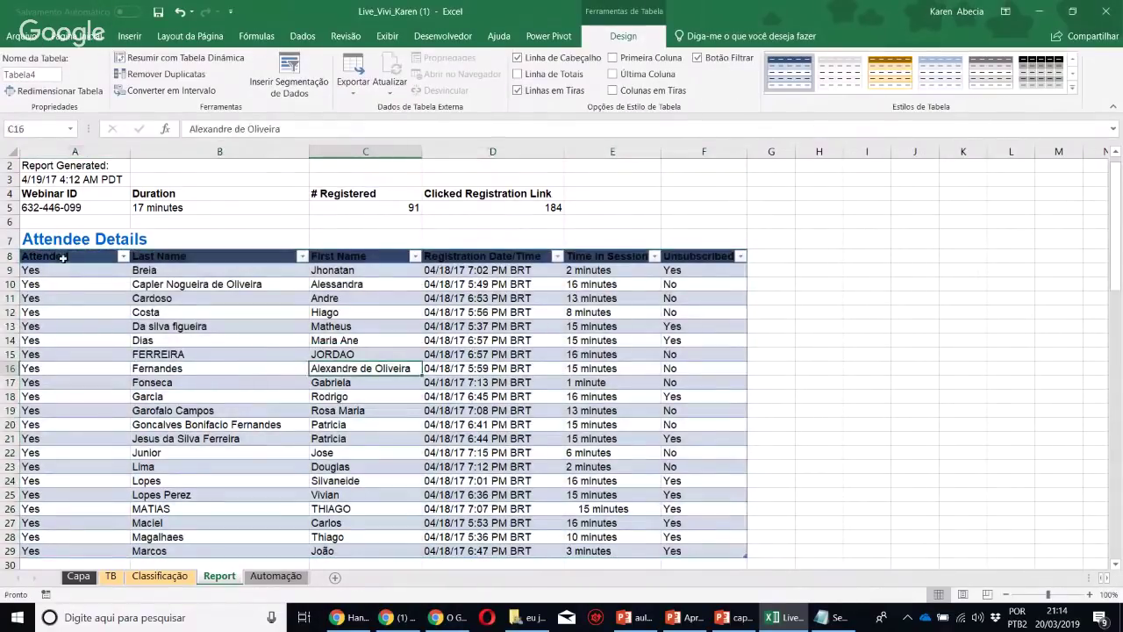
Switch the attendee table to a lighter bordered table style
{"action": "left_click_drag", "start_coordinate": [63, 257], "coordinate": [746, 260]}
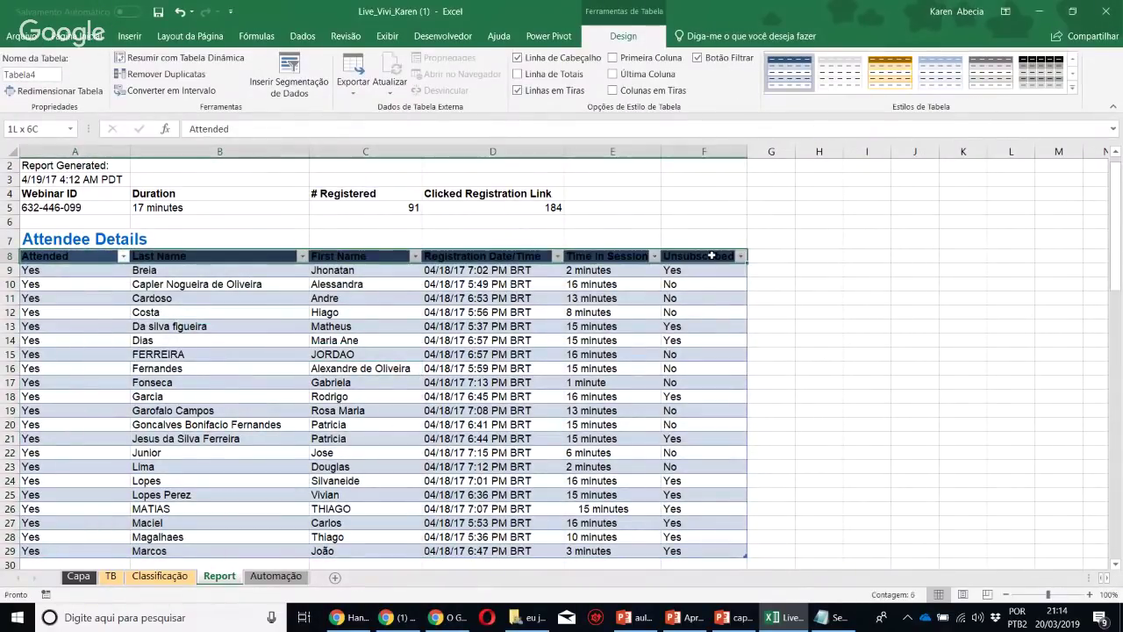
{"action": "left_click", "coordinate": [79, 36]}
{"action": "left_click", "coordinate": [445, 369]}
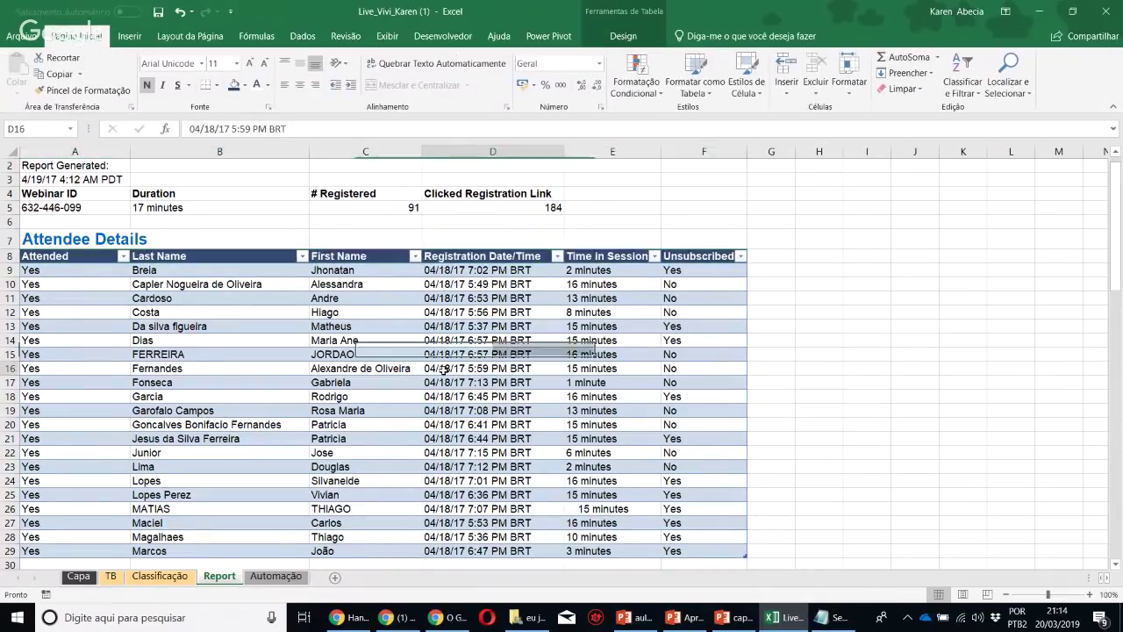
{"action": "left_click", "coordinate": [644, 357]}
{"action": "left_click", "coordinate": [638, 37]}
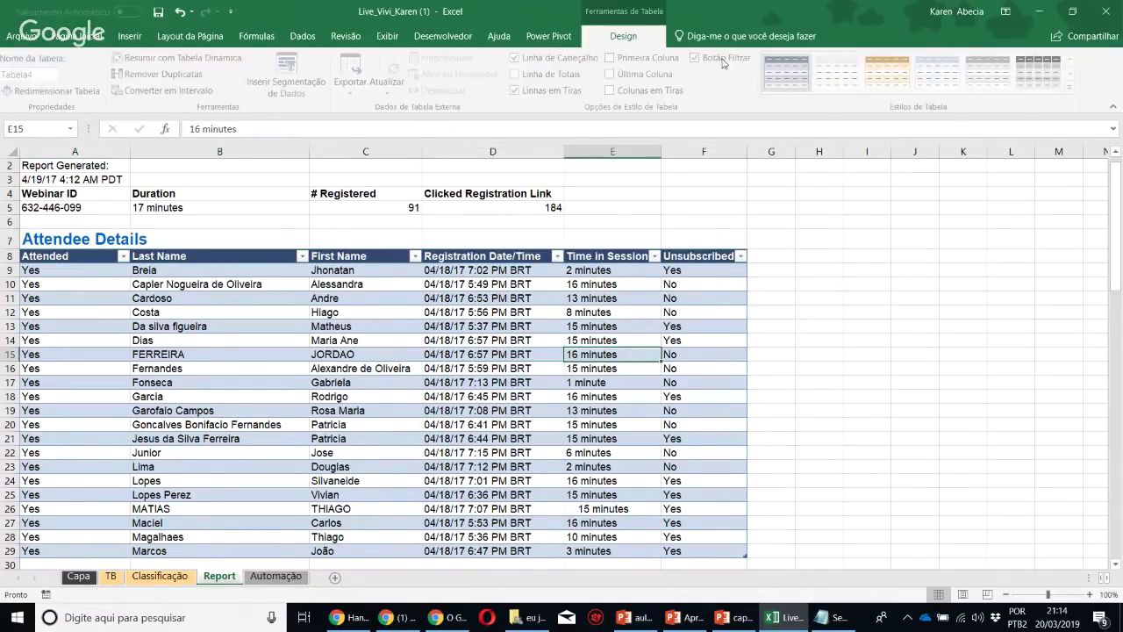
{"action": "left_click", "coordinate": [1072, 88]}
{"action": "left_click", "coordinate": [893, 181]}
Select the Attendee Details title across row 7 through column F
{"action": "left_click", "coordinate": [677, 353]}
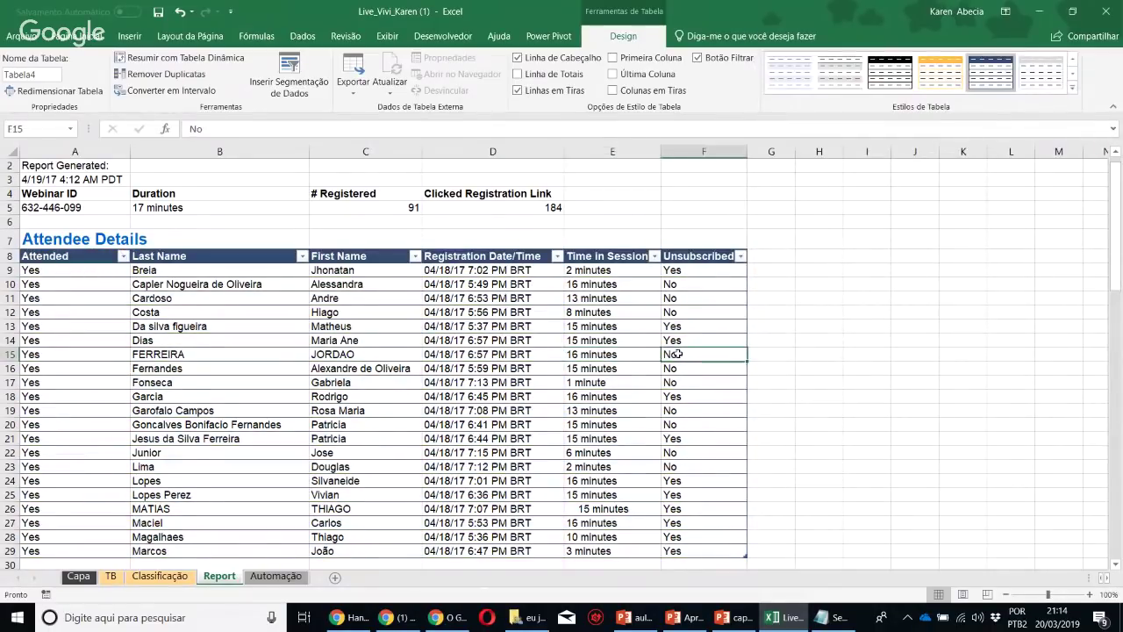
{"action": "scroll", "coordinate": [686, 376], "scroll_direction": "down", "scroll_amount": 7}
{"action": "scroll", "coordinate": [690, 387], "scroll_direction": "up", "scroll_amount": 7}
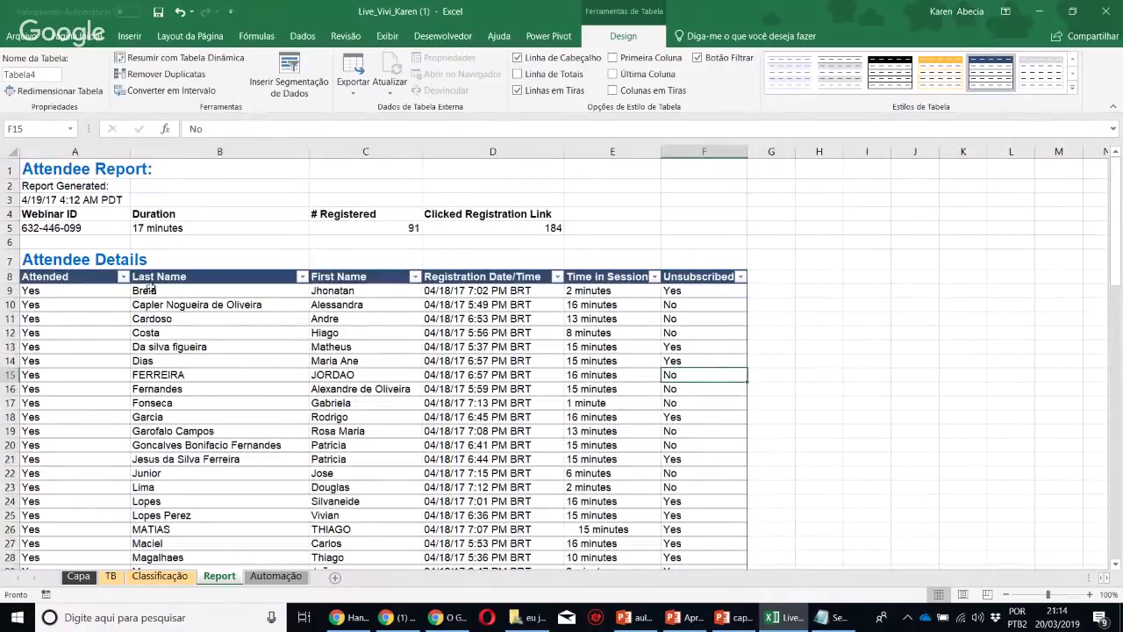
{"action": "left_click", "coordinate": [128, 262]}
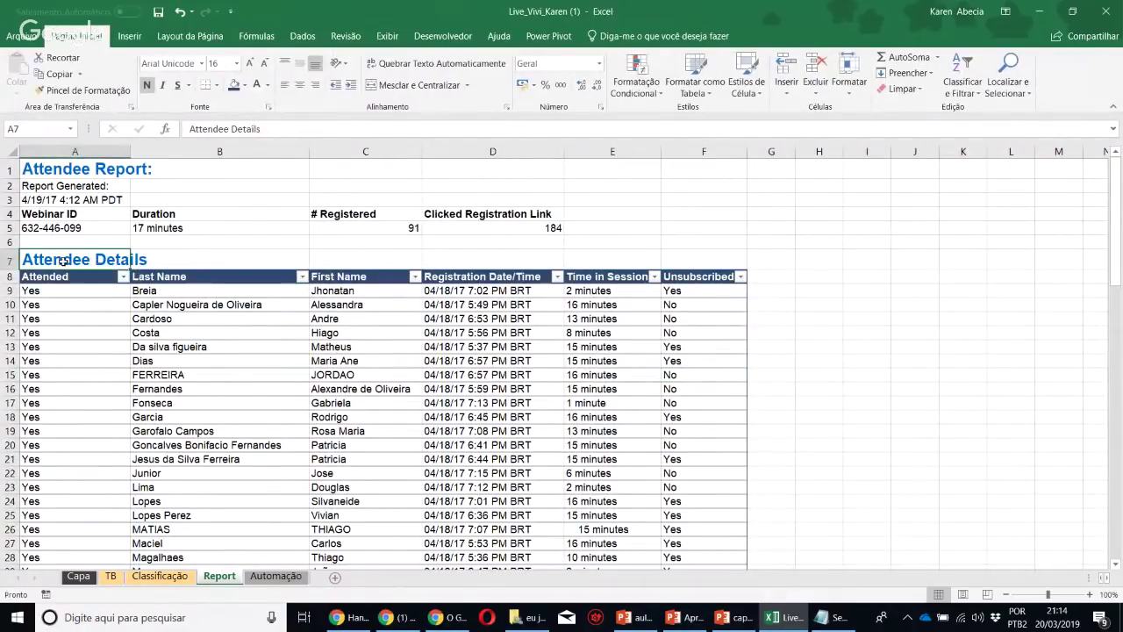
{"action": "left_click_drag", "start_coordinate": [46, 261], "coordinate": [670, 263]}
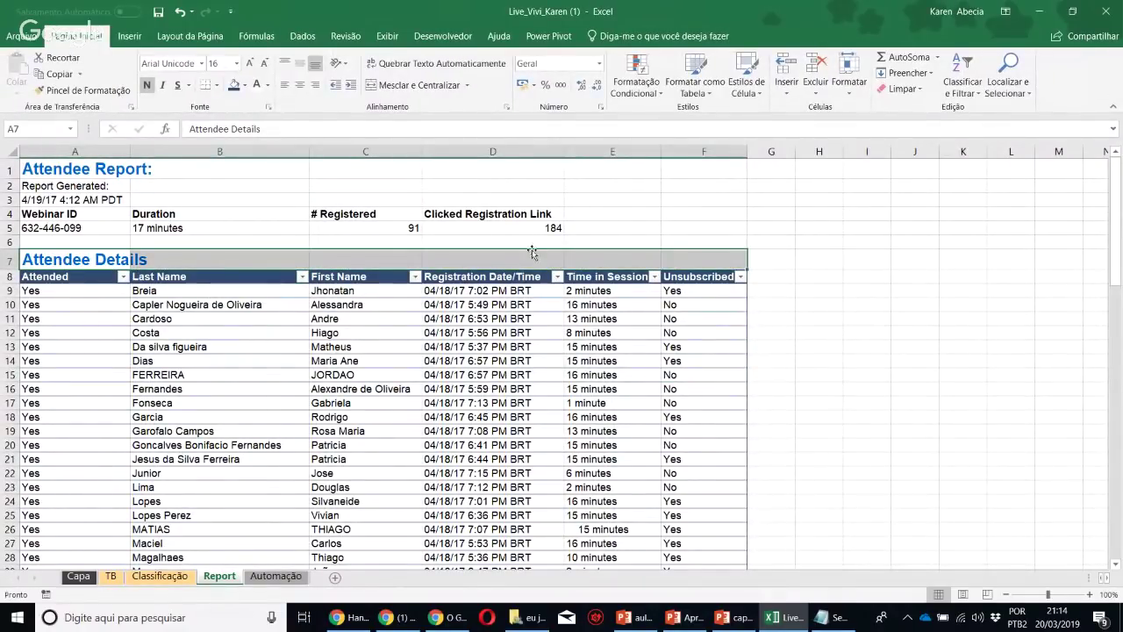
Make Attendee Details a merged, centred dark-blue banner with white 18-pt text in a taller row
{"action": "left_click", "coordinate": [391, 90]}
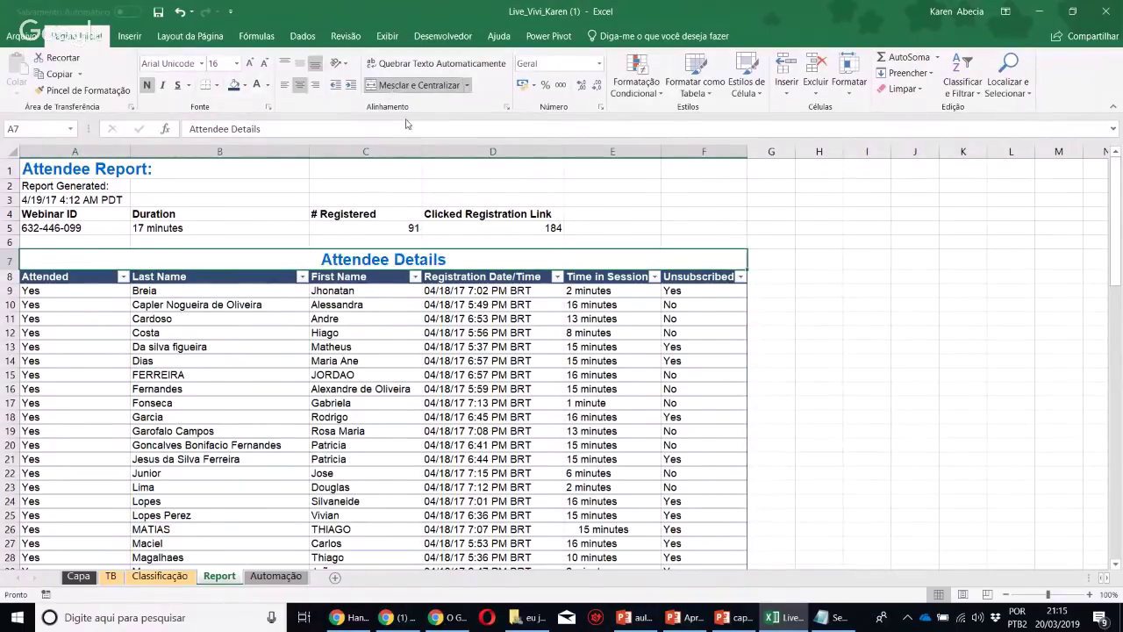
{"action": "left_click", "coordinate": [234, 85]}
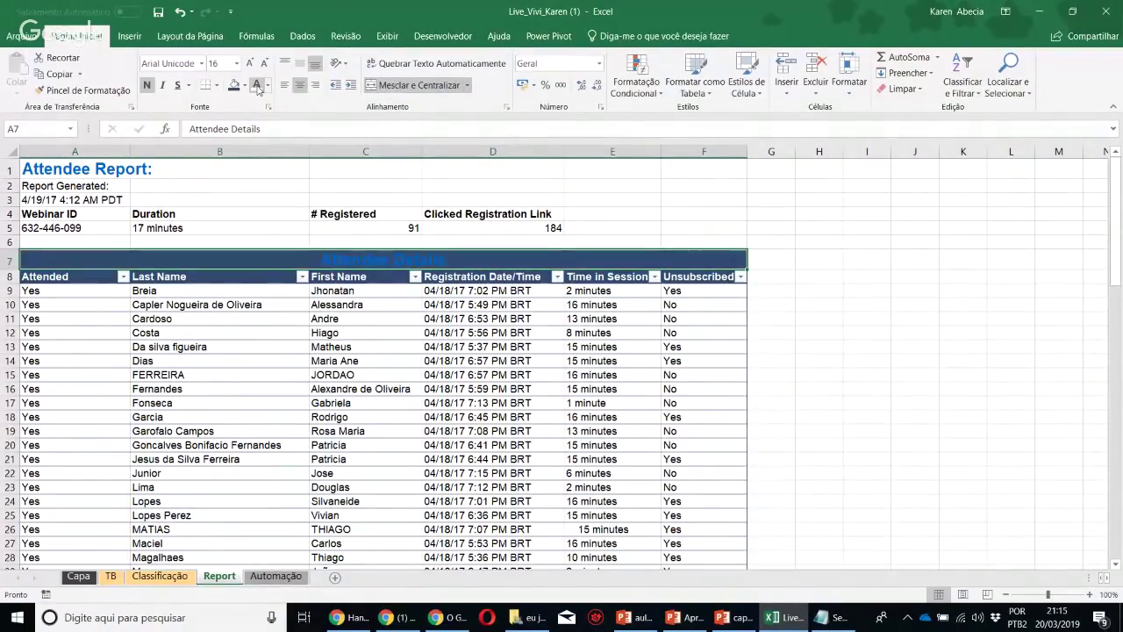
{"action": "left_click", "coordinate": [256, 86]}
{"action": "left_click_drag", "start_coordinate": [17, 269], "coordinate": [18, 292]}
{"action": "left_click", "coordinate": [300, 63]}
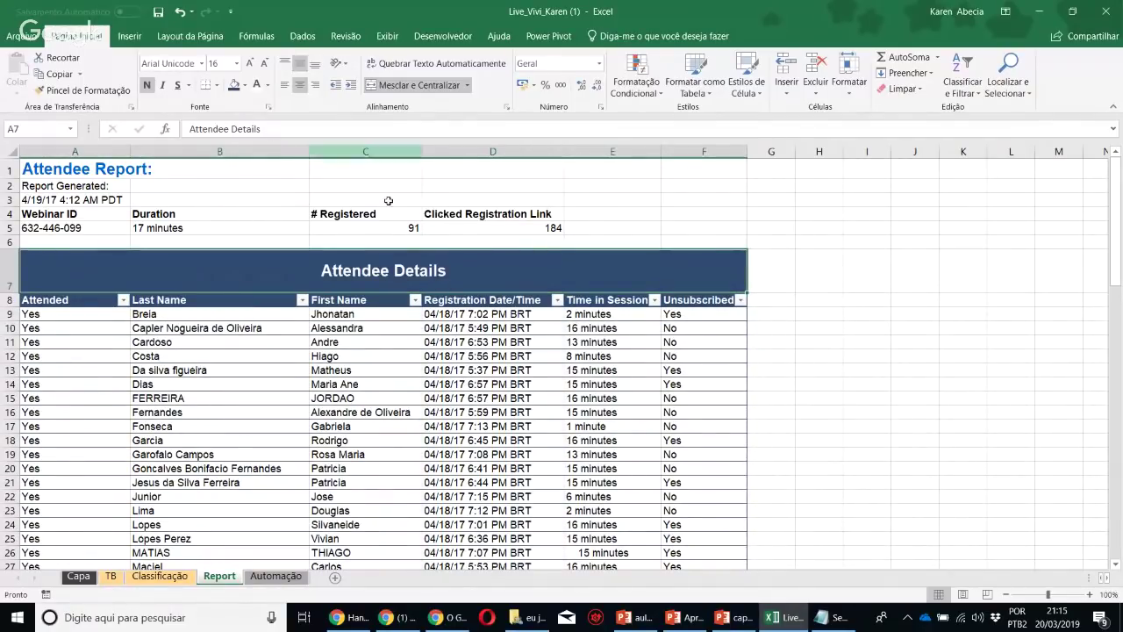
{"action": "left_click", "coordinate": [248, 64]}
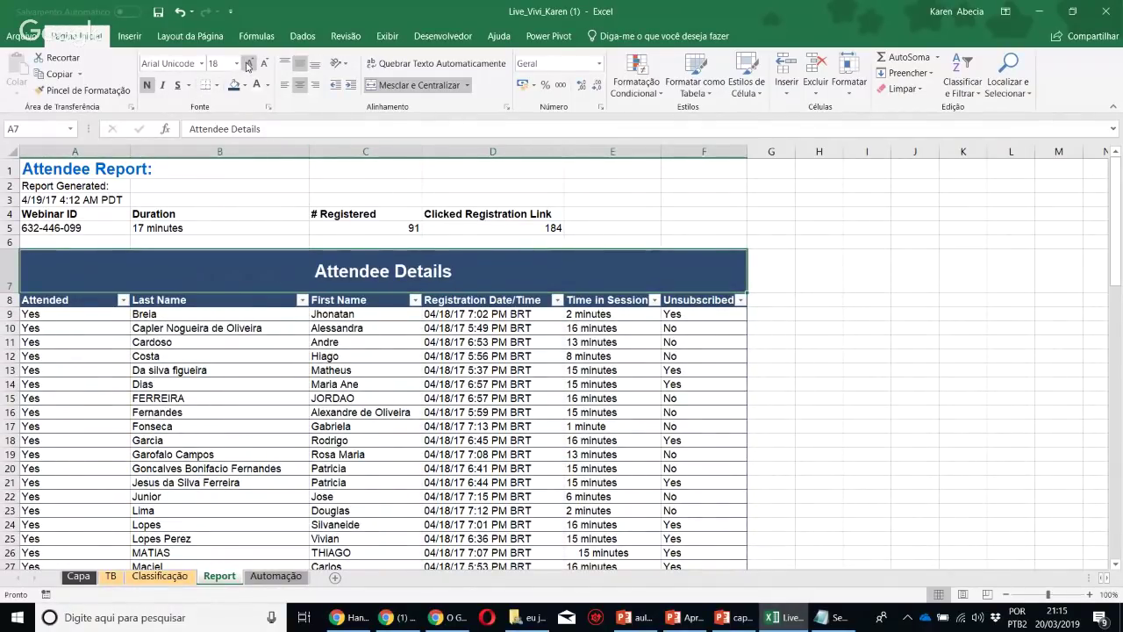
{"action": "left_click", "coordinate": [428, 439]}
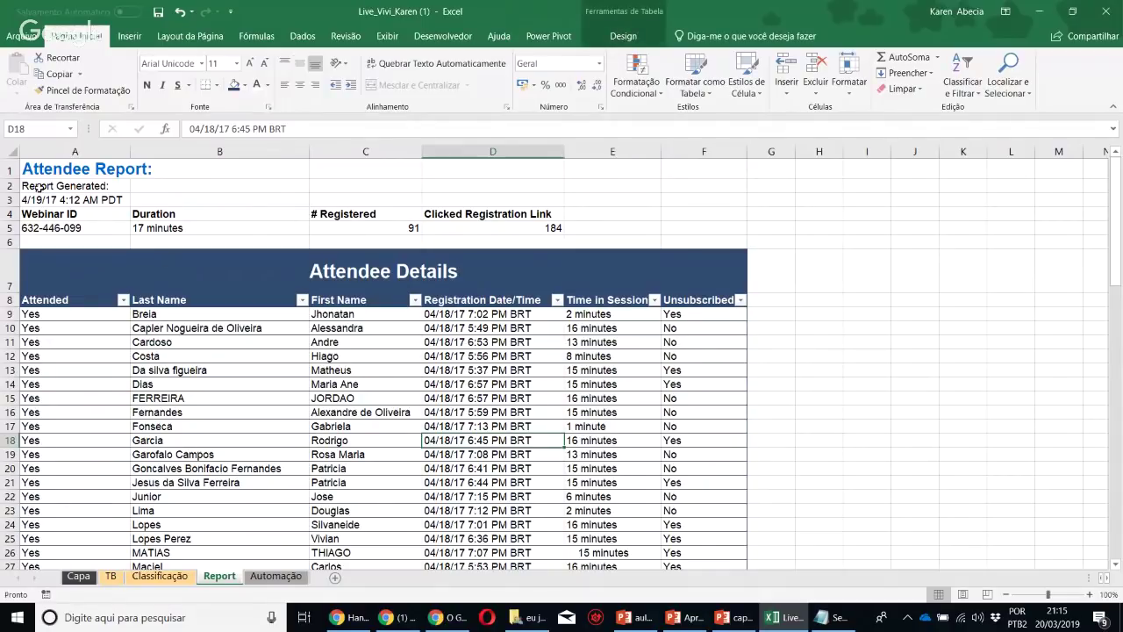
Widen column A and give A1 a dark fill with white text
{"action": "left_click", "coordinate": [83, 168]}
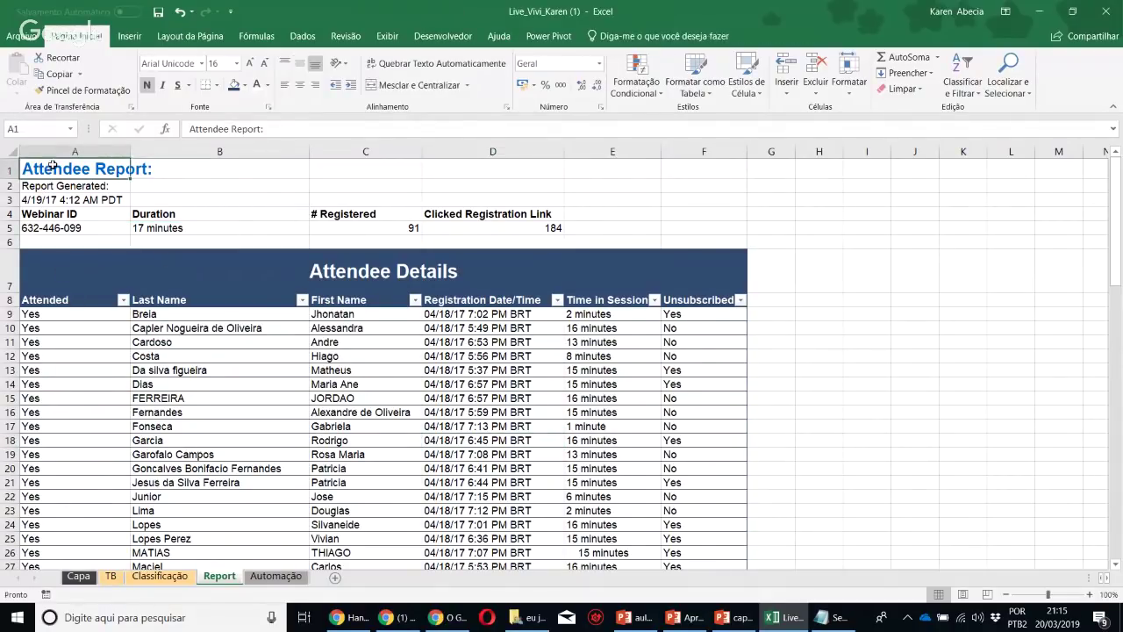
{"action": "left_click_drag", "start_coordinate": [128, 151], "coordinate": [168, 153]}
{"action": "left_click", "coordinate": [235, 85]}
{"action": "left_click", "coordinate": [256, 85]}
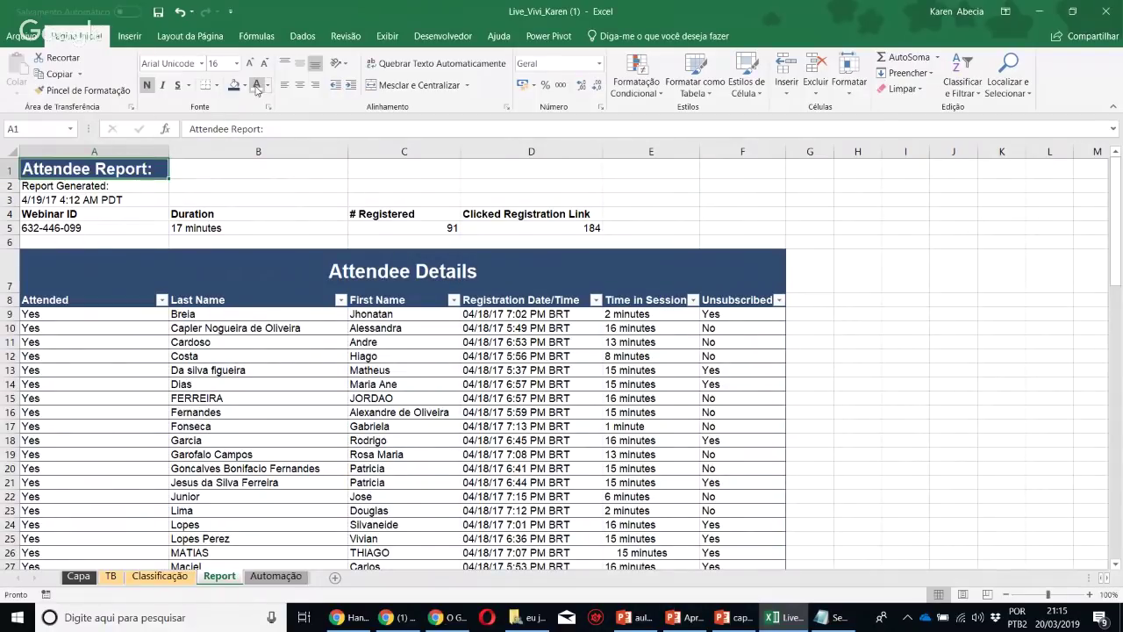
Fill A2 dark orange and A3 light orange, then copy A2's formatting onto A4
{"action": "left_click", "coordinate": [63, 187]}
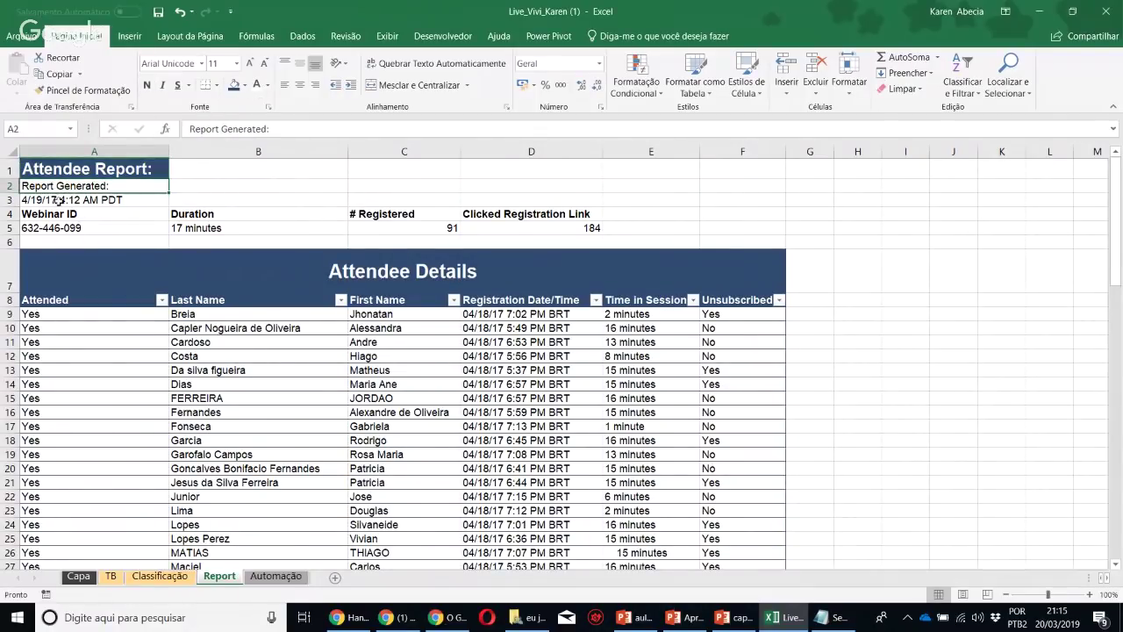
{"action": "left_click", "coordinate": [244, 85]}
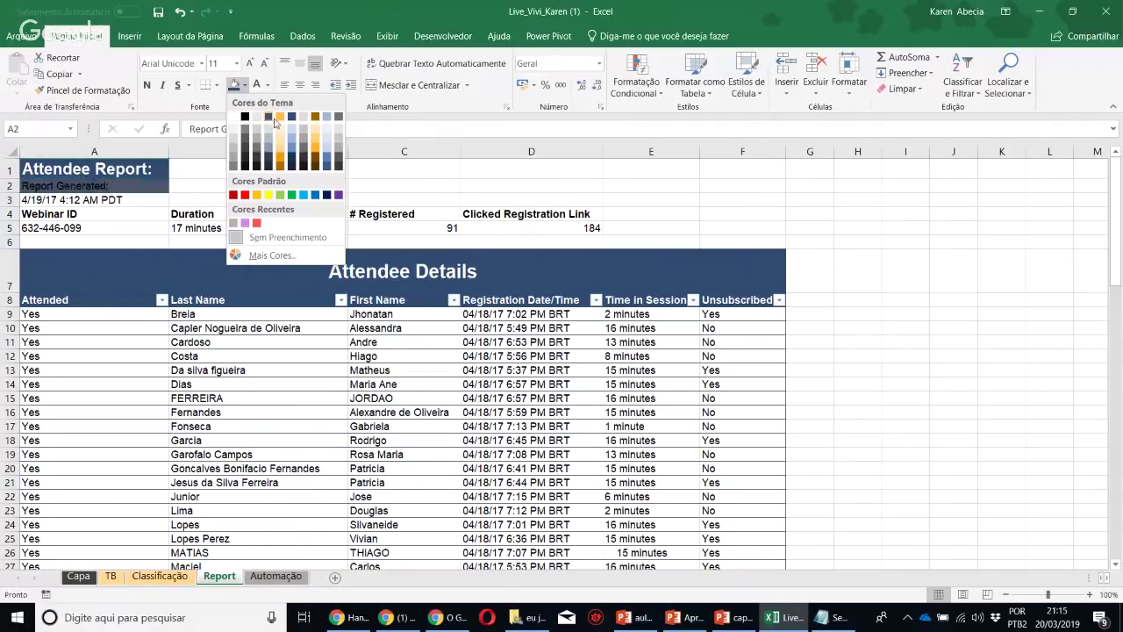
{"action": "left_click", "coordinate": [280, 167]}
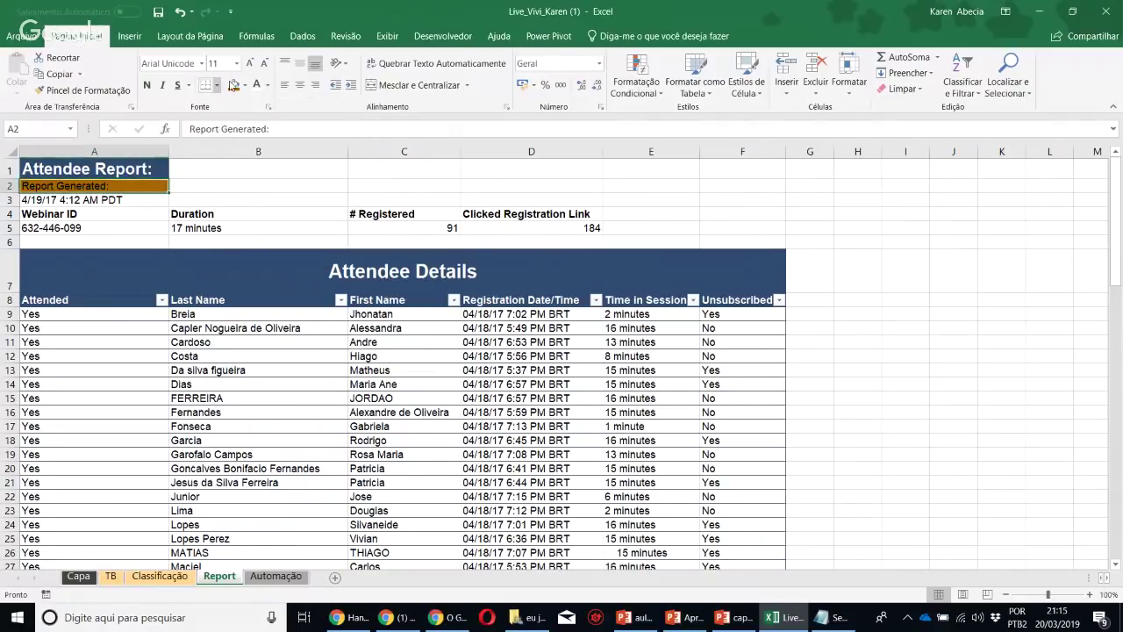
{"action": "left_click", "coordinate": [107, 200]}
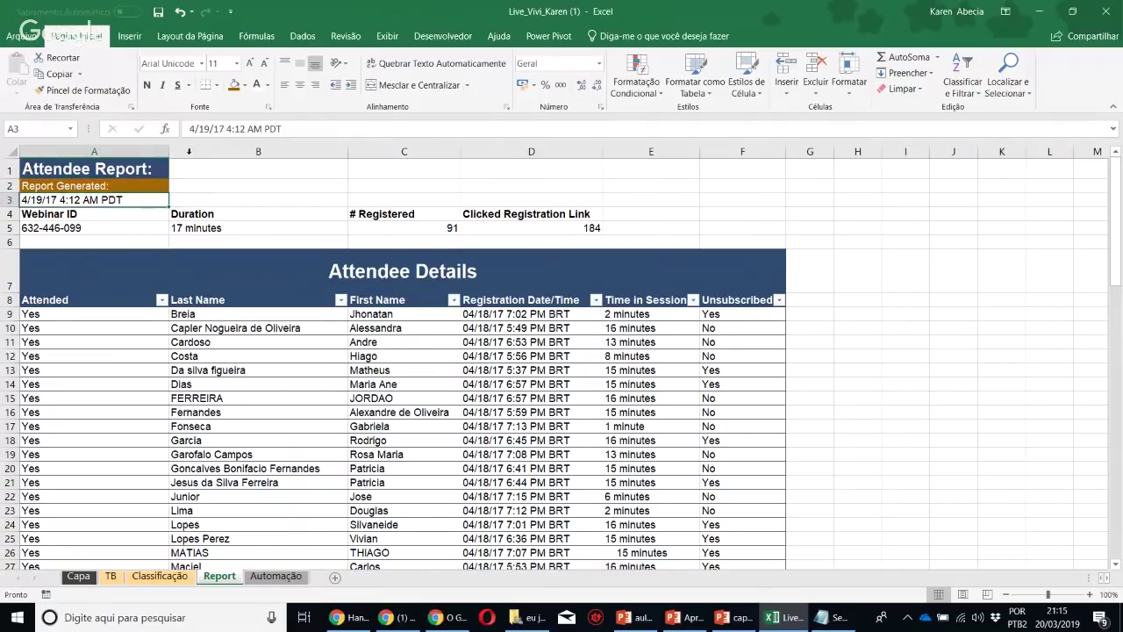
{"action": "left_click", "coordinate": [245, 85]}
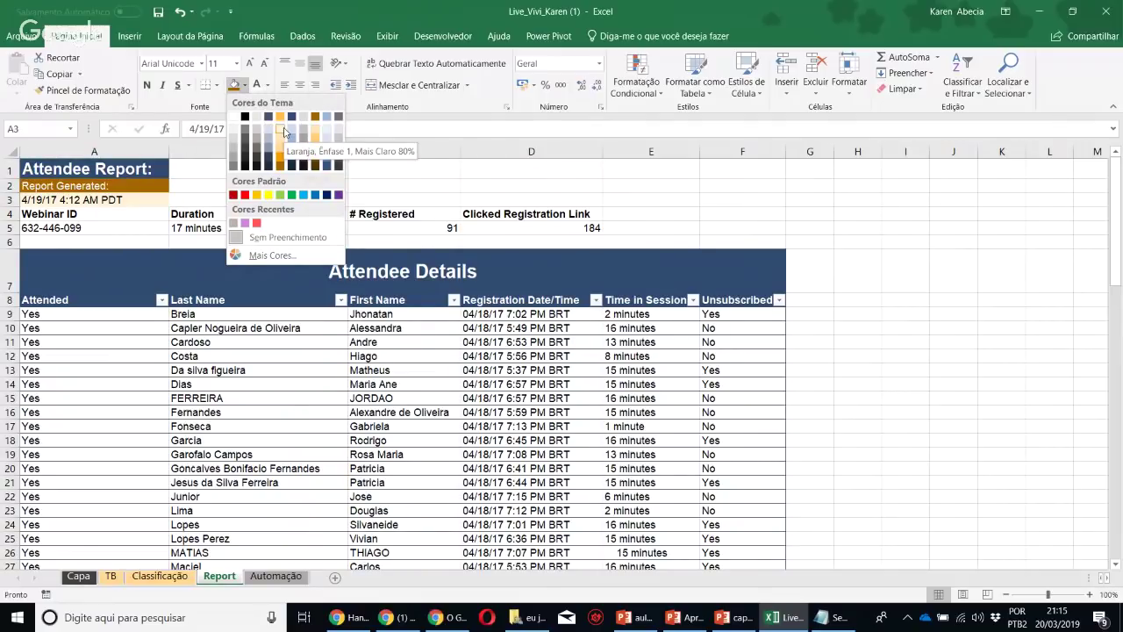
{"action": "left_click", "coordinate": [283, 132]}
{"action": "left_click", "coordinate": [73, 185]}
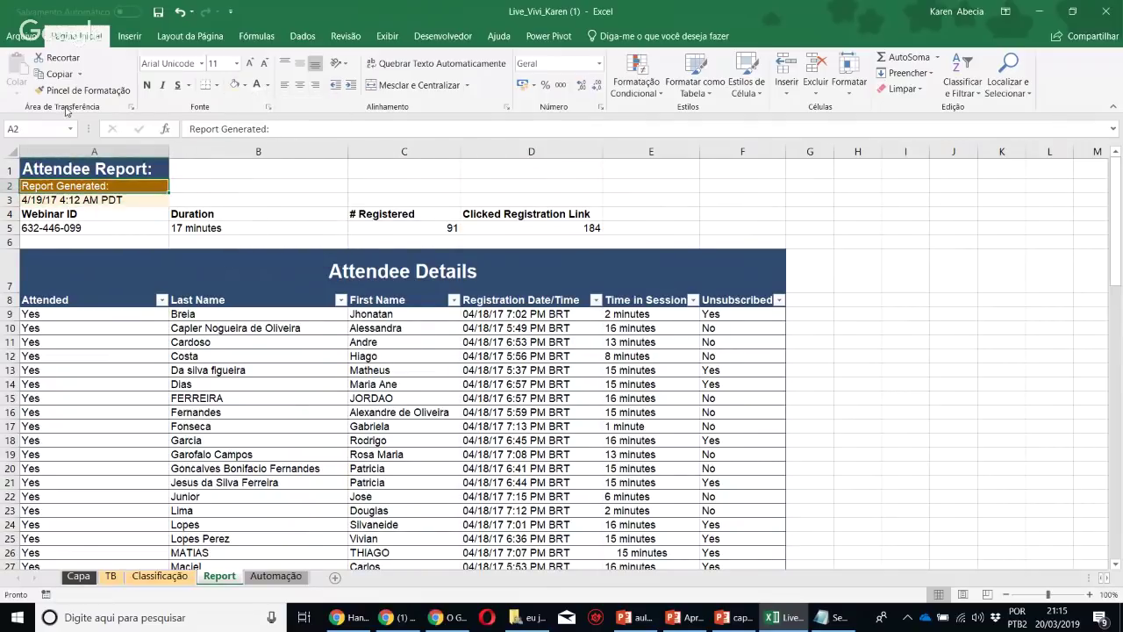
{"action": "left_click", "coordinate": [83, 90]}
{"action": "left_click", "coordinate": [91, 214]}
Undo the stray orange formatting painted across row 4
{"action": "left_click", "coordinate": [289, 215]}
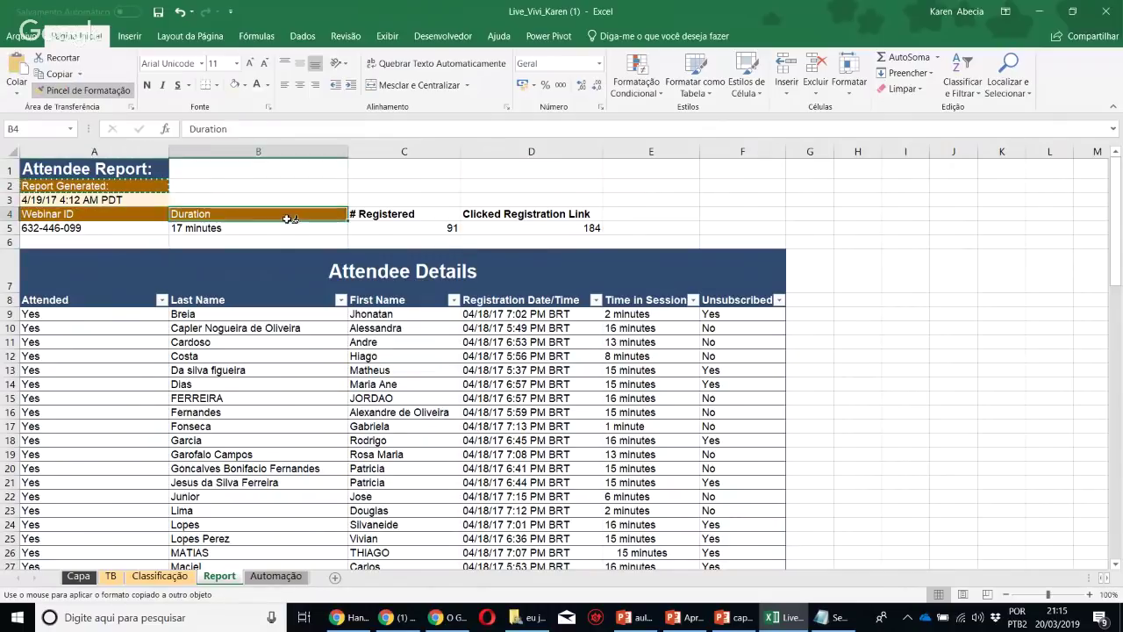
{"action": "left_click", "coordinate": [360, 215]}
{"action": "left_click", "coordinate": [511, 215]}
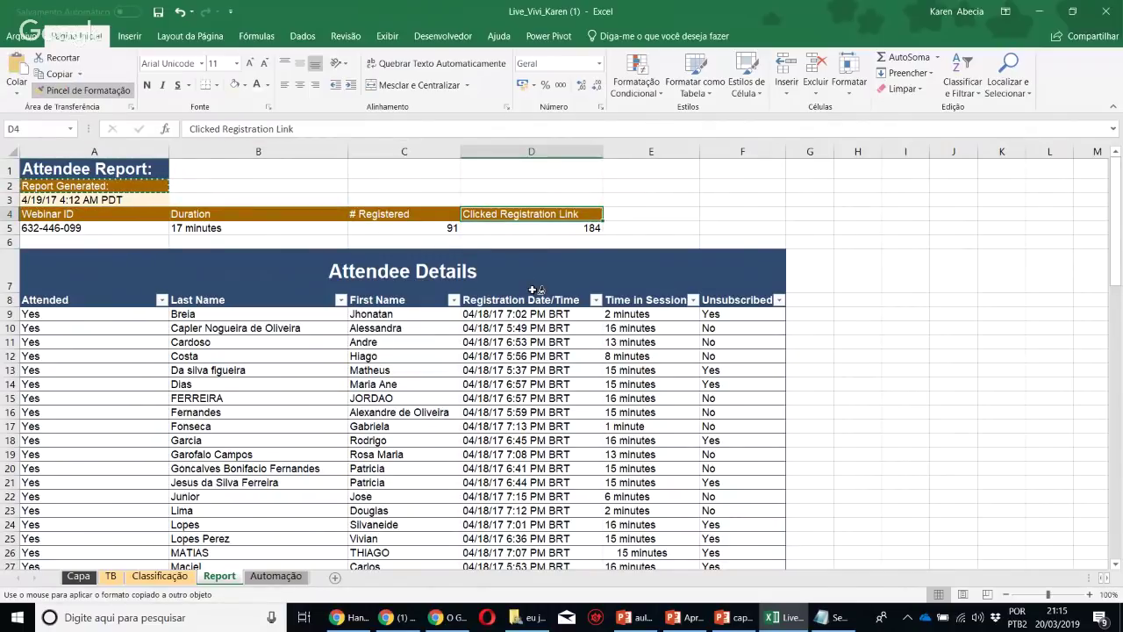
{"action": "key", "text": "ctrl+z"}
{"action": "key", "text": "ctrl+z"}
{"action": "key", "text": "ctrl+z"}
{"action": "key", "text": "ctrl+z"}
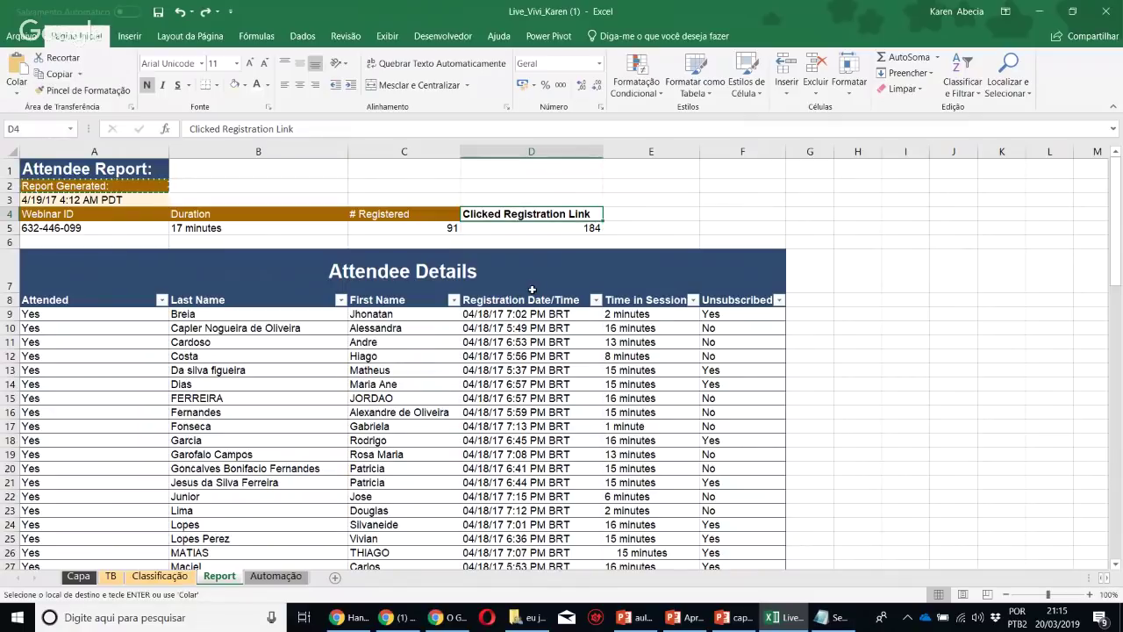
{"action": "key", "text": "Escape"}
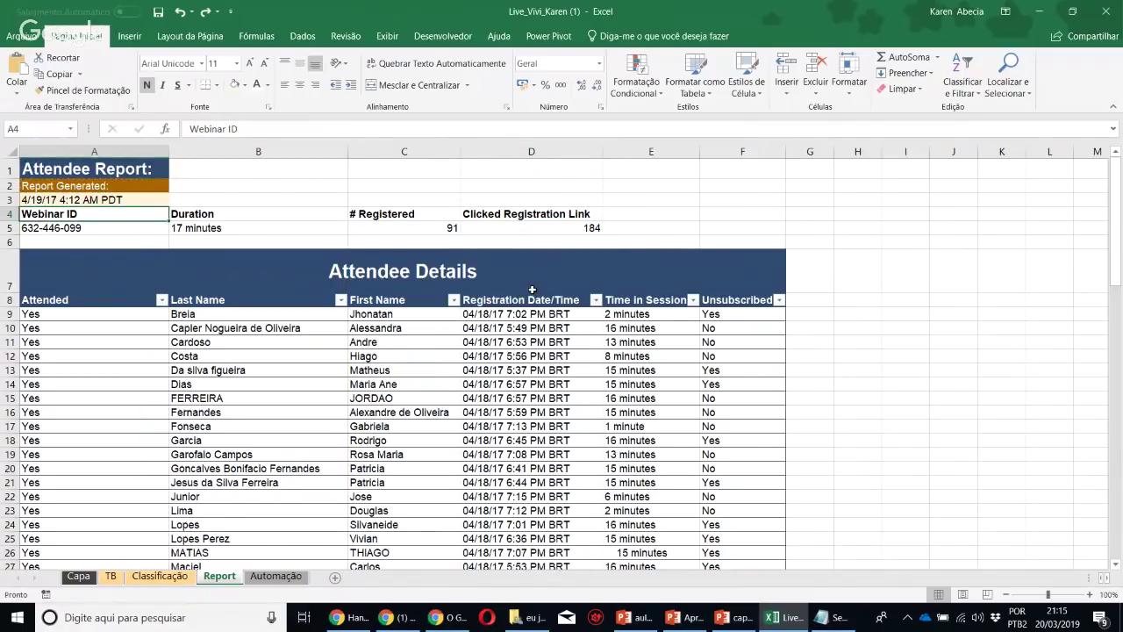
{"action": "left_click", "coordinate": [253, 187]}
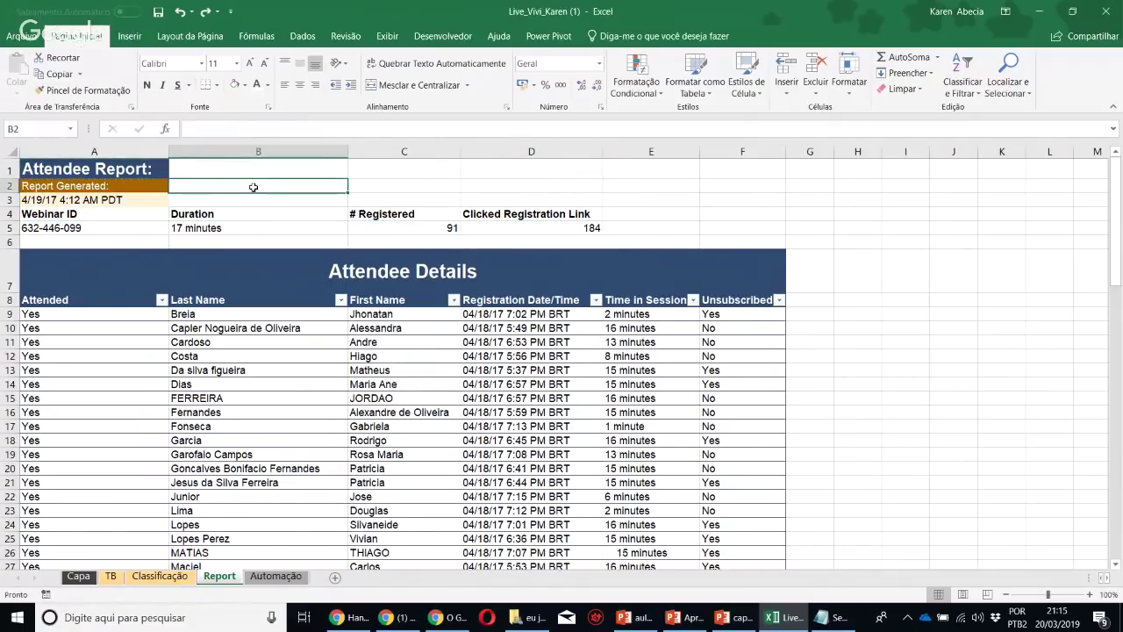
{"action": "left_click", "coordinate": [1090, 595]}
{"action": "left_click", "coordinate": [1089, 595]}
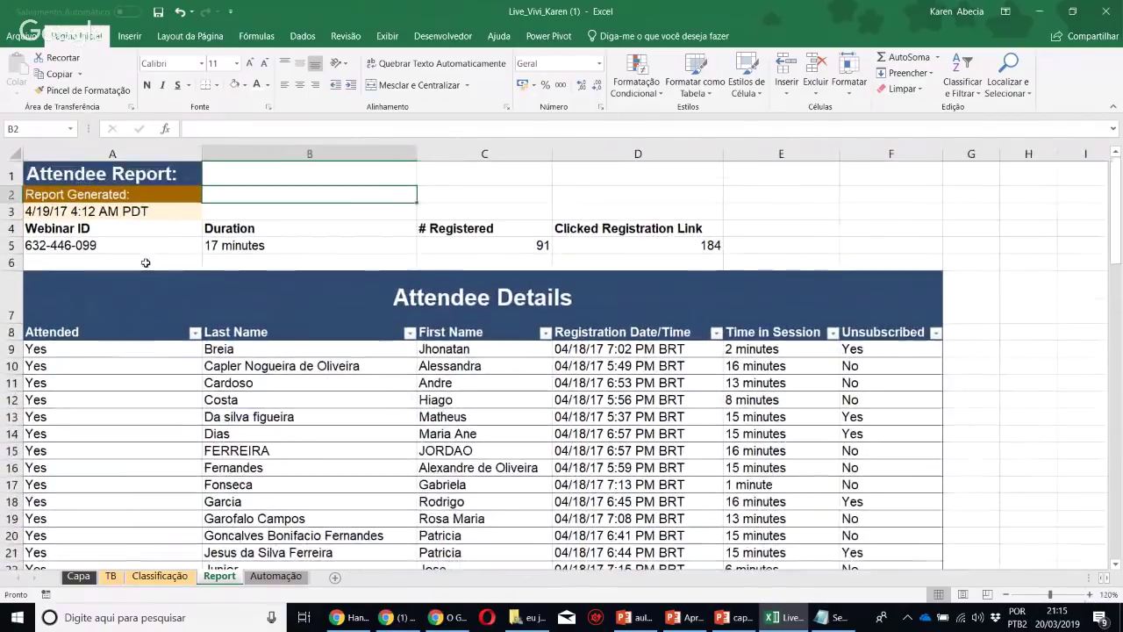
Paint A2's dark orange style onto the headers A4:D4
{"action": "left_click", "coordinate": [162, 191]}
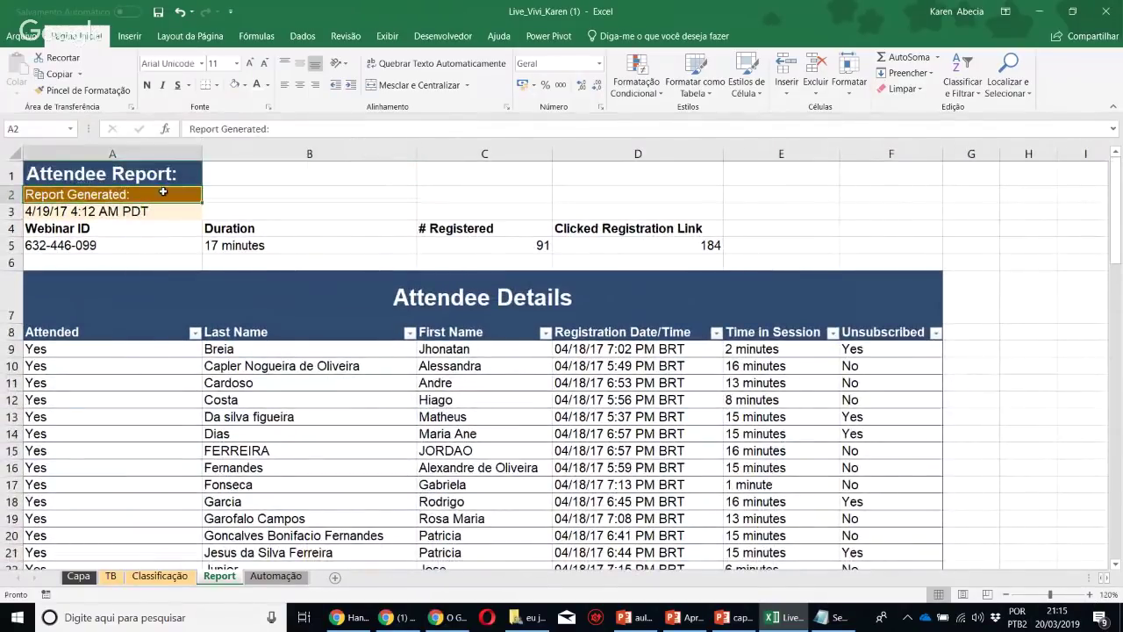
{"action": "left_click", "coordinate": [83, 90]}
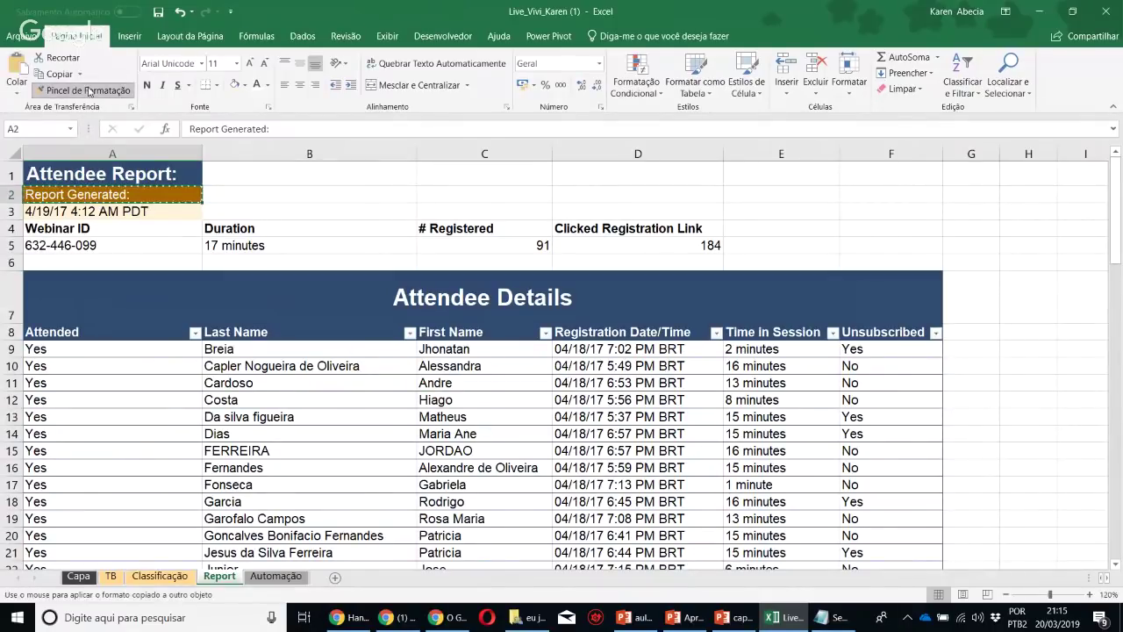
{"action": "left_click_drag", "start_coordinate": [138, 230], "coordinate": [245, 230]}
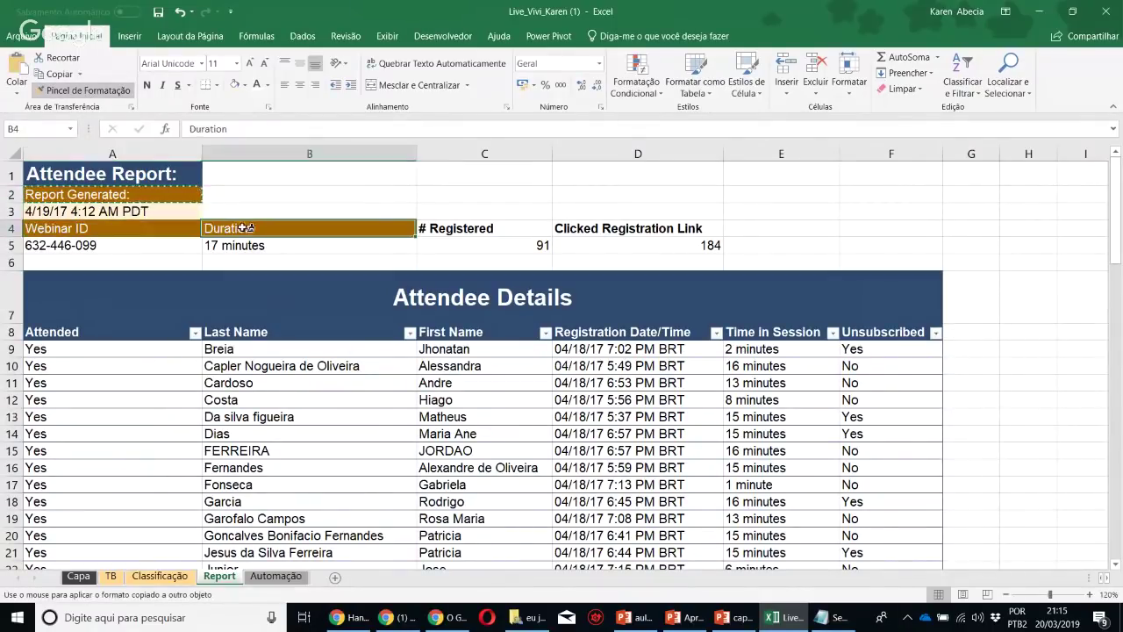
{"action": "left_click", "coordinate": [509, 228]}
{"action": "left_click", "coordinate": [642, 228]}
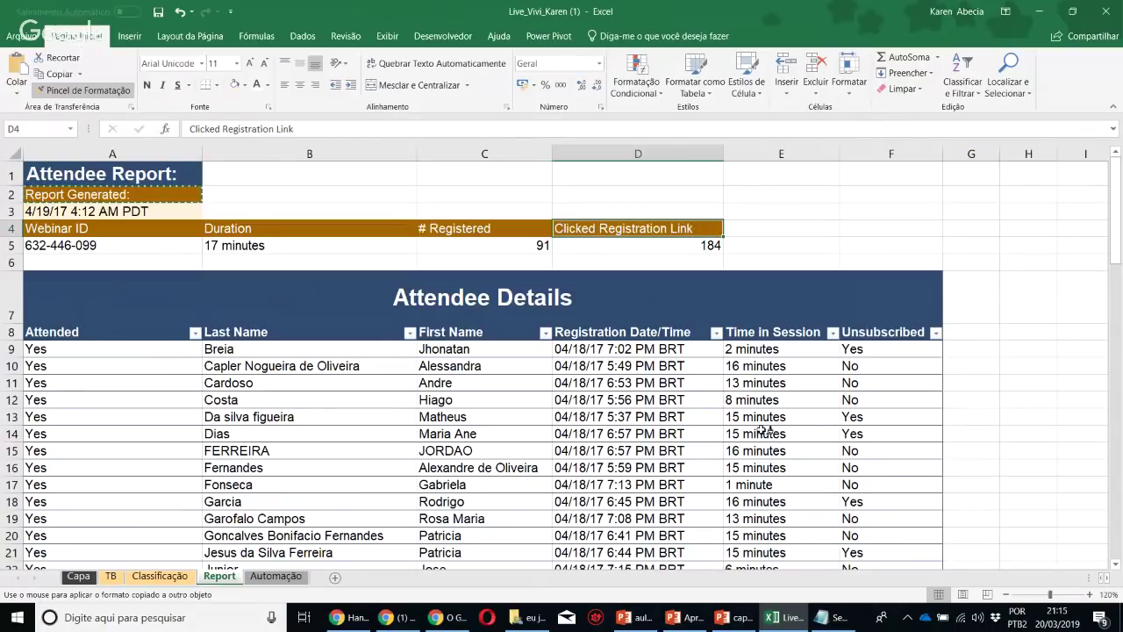
{"action": "key", "text": "Escape"}
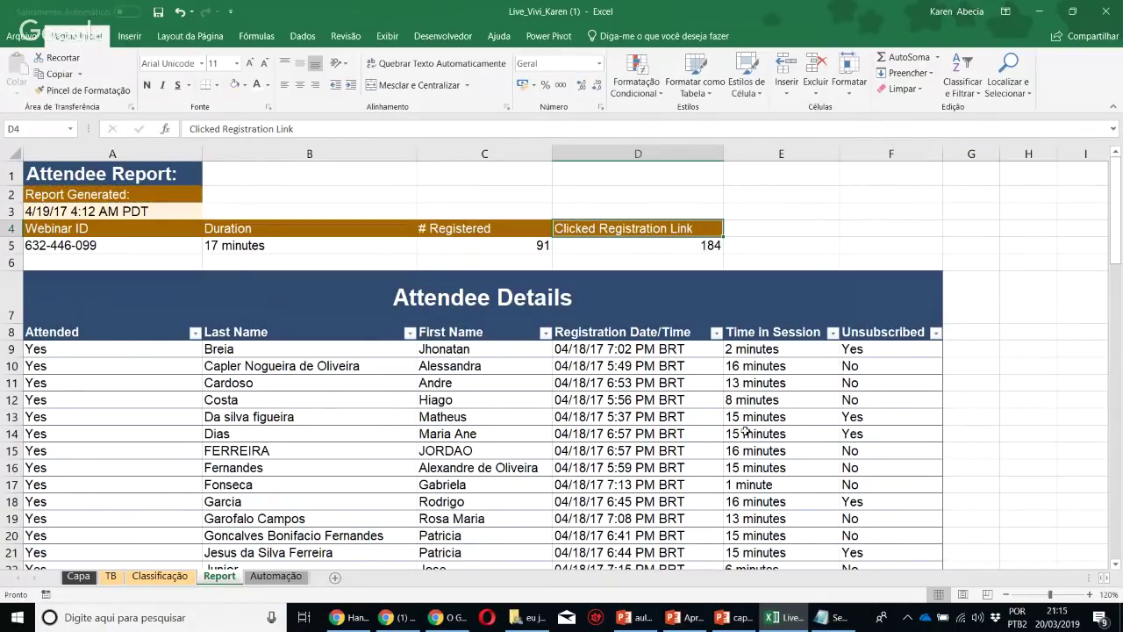
Make A2 and the row 4 headers bold
{"action": "left_click", "coordinate": [138, 197]}
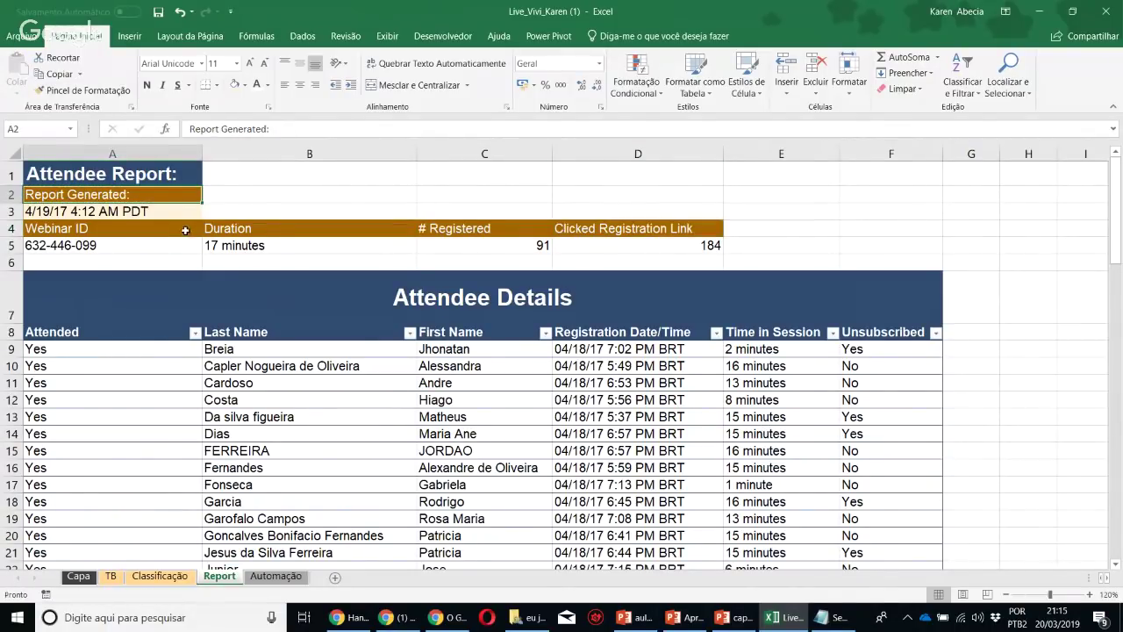
{"action": "left_click_drag", "start_coordinate": [185, 230], "coordinate": [593, 230]}
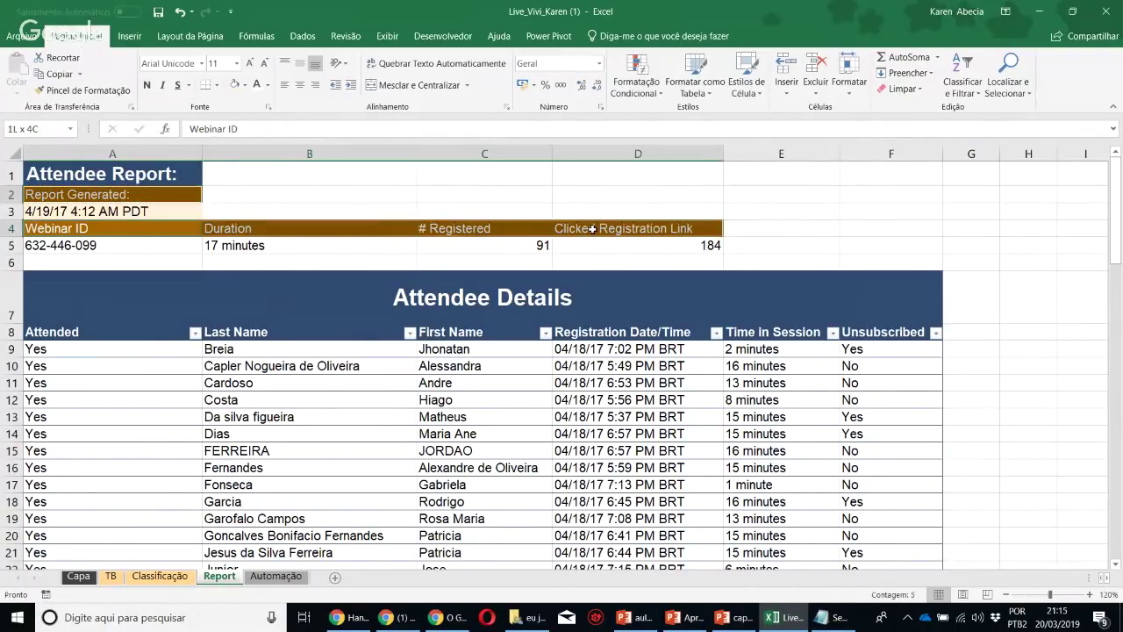
{"action": "left_click", "coordinate": [147, 85]}
{"action": "left_click", "coordinate": [314, 199]}
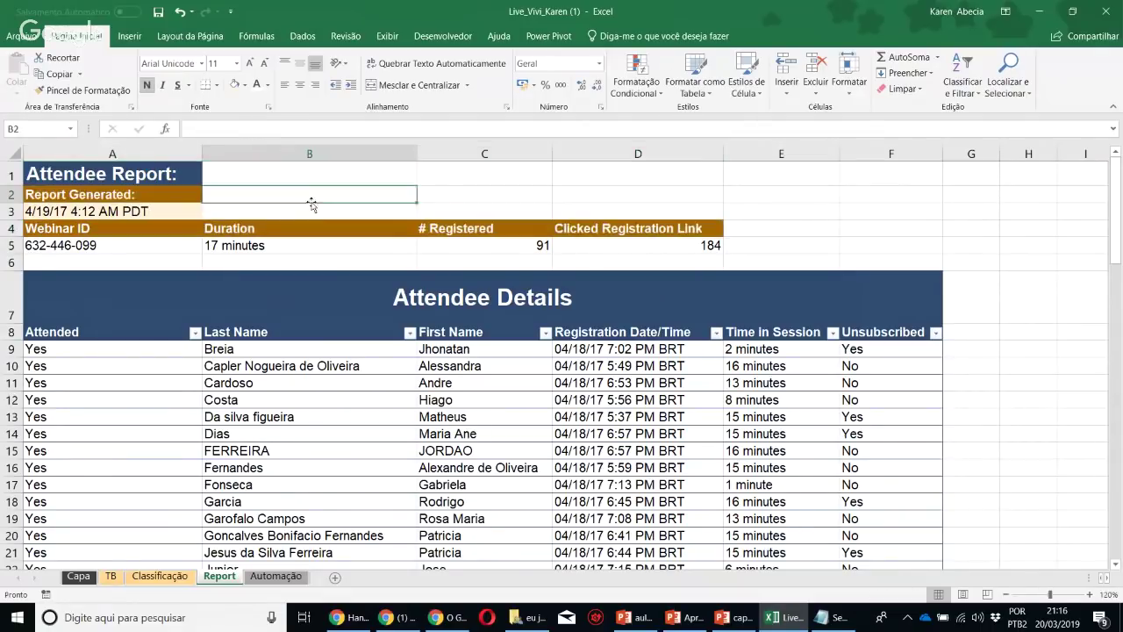
Paint A3's pale cream fill onto the row 5 values A5:D5
{"action": "left_click", "coordinate": [96, 212]}
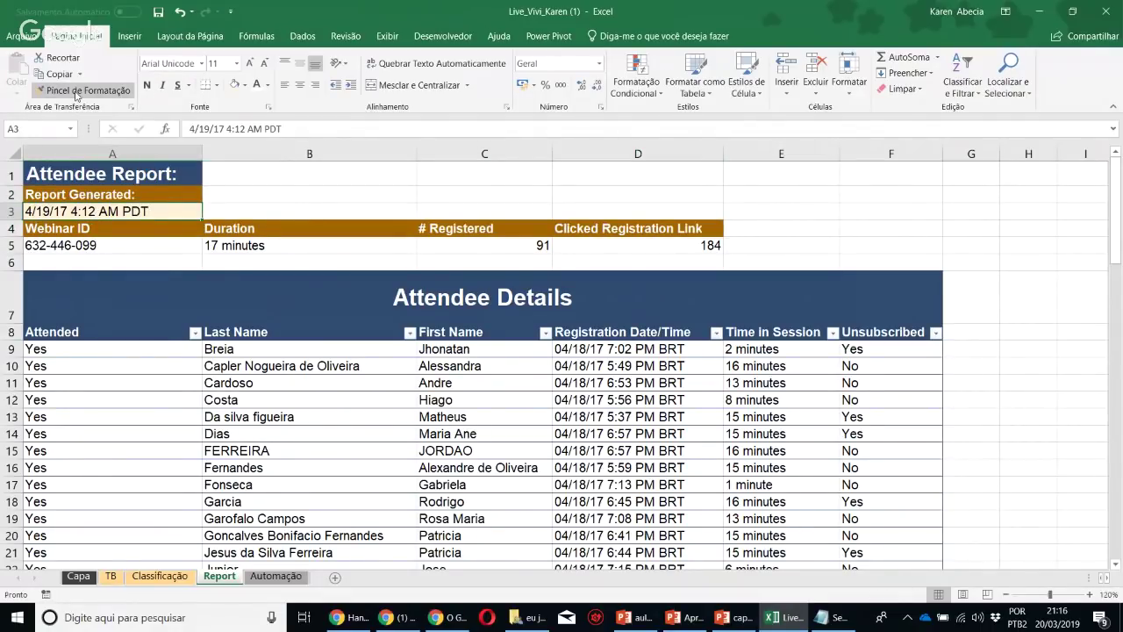
{"action": "left_click_drag", "start_coordinate": [149, 245], "coordinate": [614, 243]}
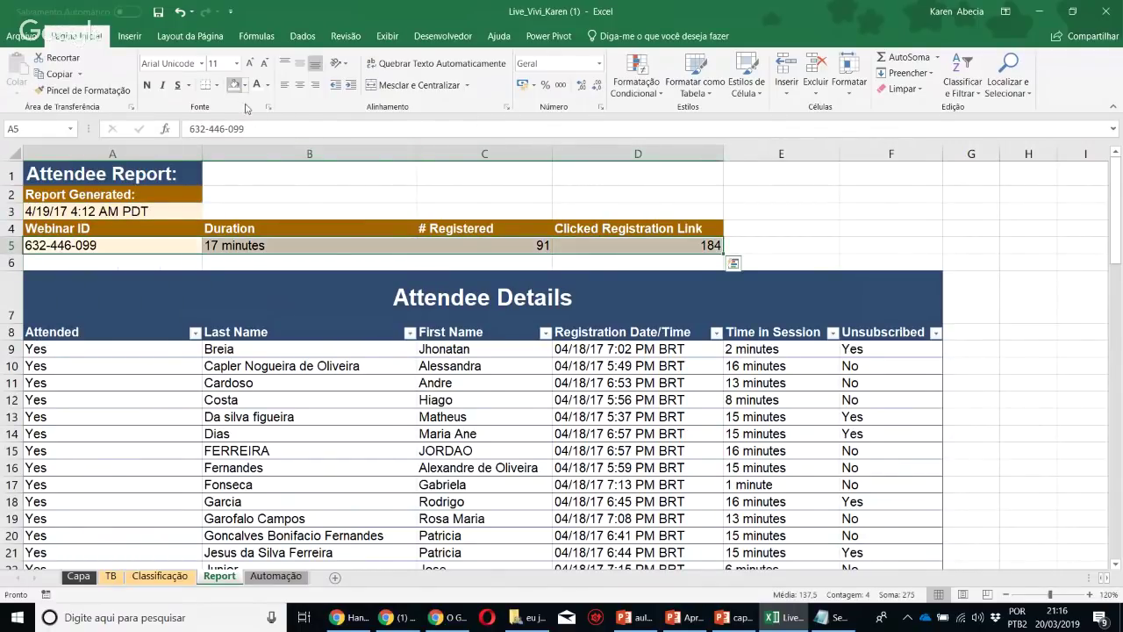
{"action": "left_click", "coordinate": [303, 212]}
{"action": "left_click_drag", "start_coordinate": [163, 250], "coordinate": [719, 246]}
{"action": "left_click", "coordinate": [820, 242]}
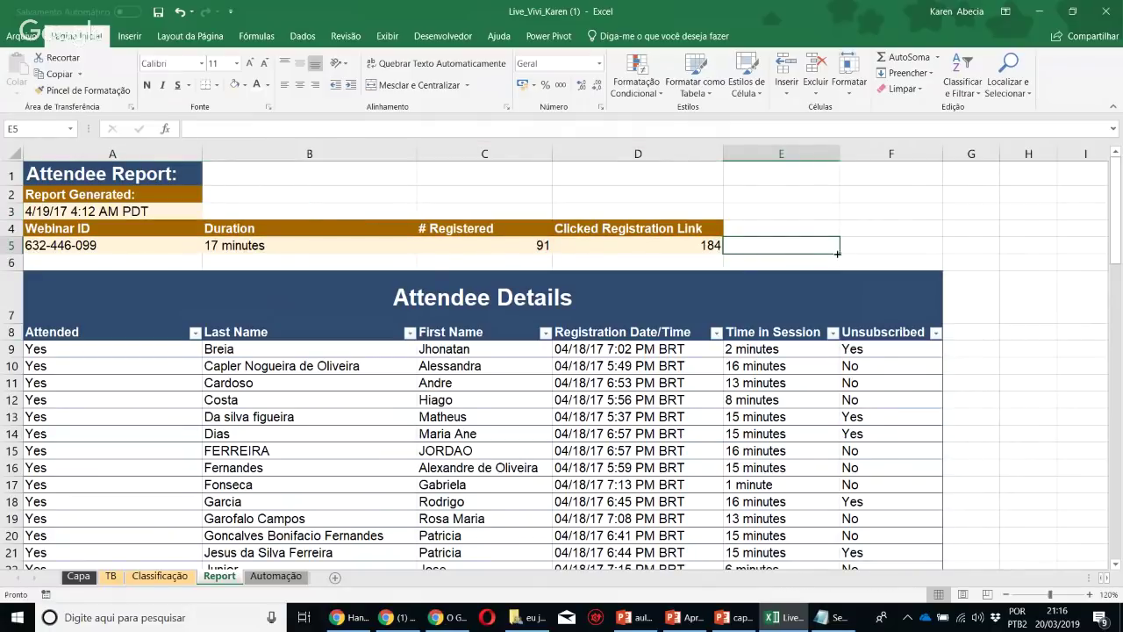
Hide the Report sheet's gridlines
{"action": "left_click", "coordinate": [301, 36]}
{"action": "left_click", "coordinate": [346, 36]}
{"action": "left_click", "coordinate": [387, 36]}
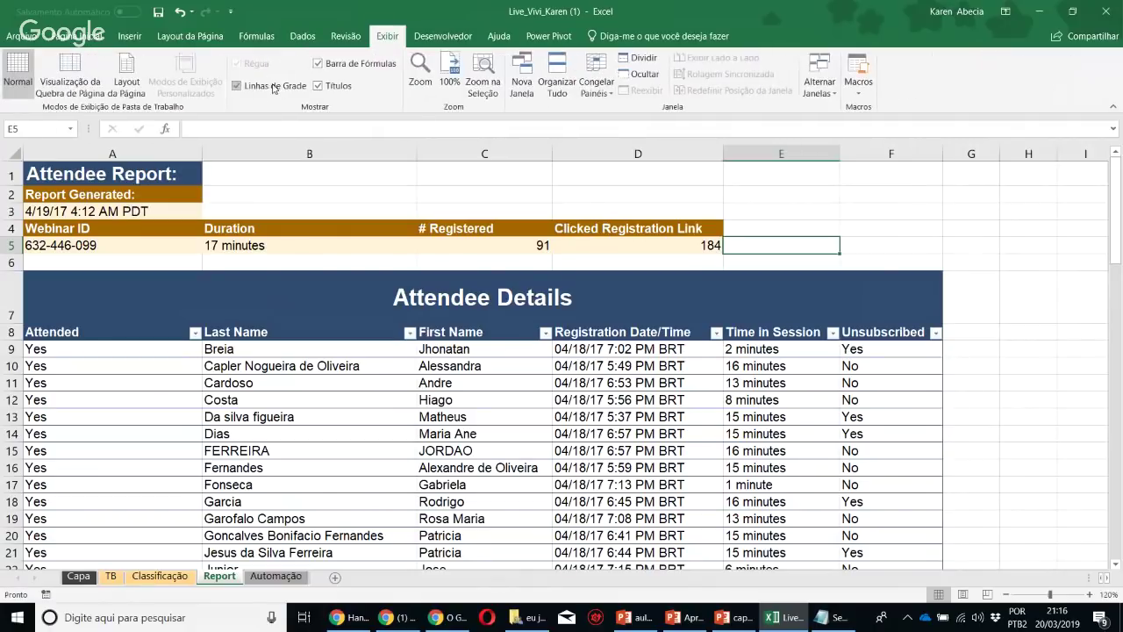
{"action": "left_click", "coordinate": [274, 86]}
{"action": "left_click", "coordinate": [1024, 397]}
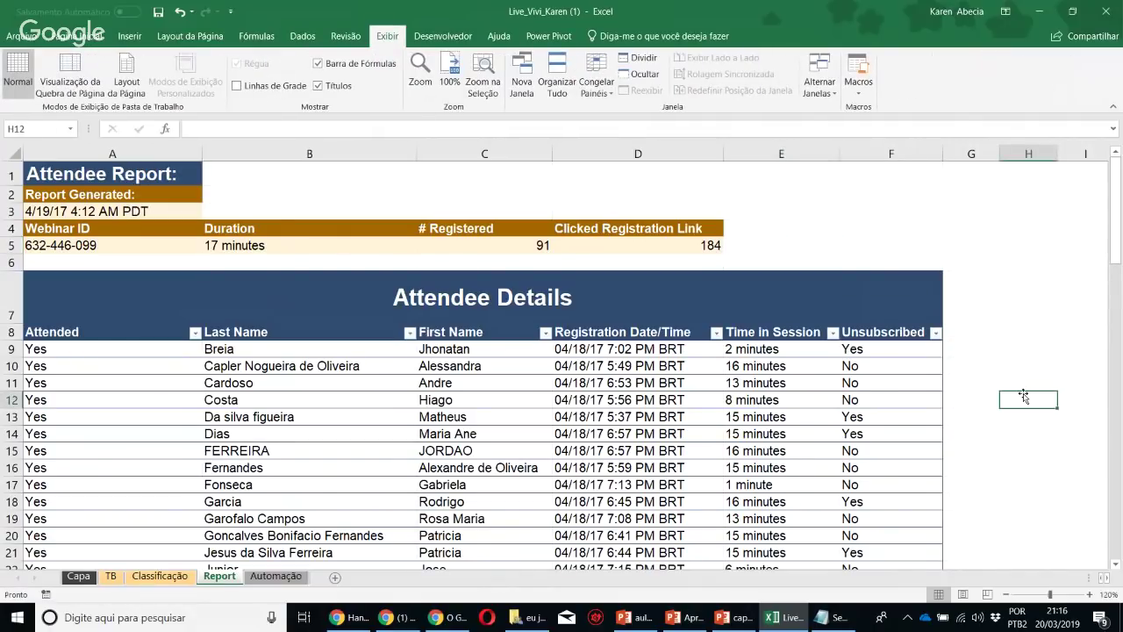
Fill the Attendee Details title banner with brown
{"action": "left_click", "coordinate": [320, 302]}
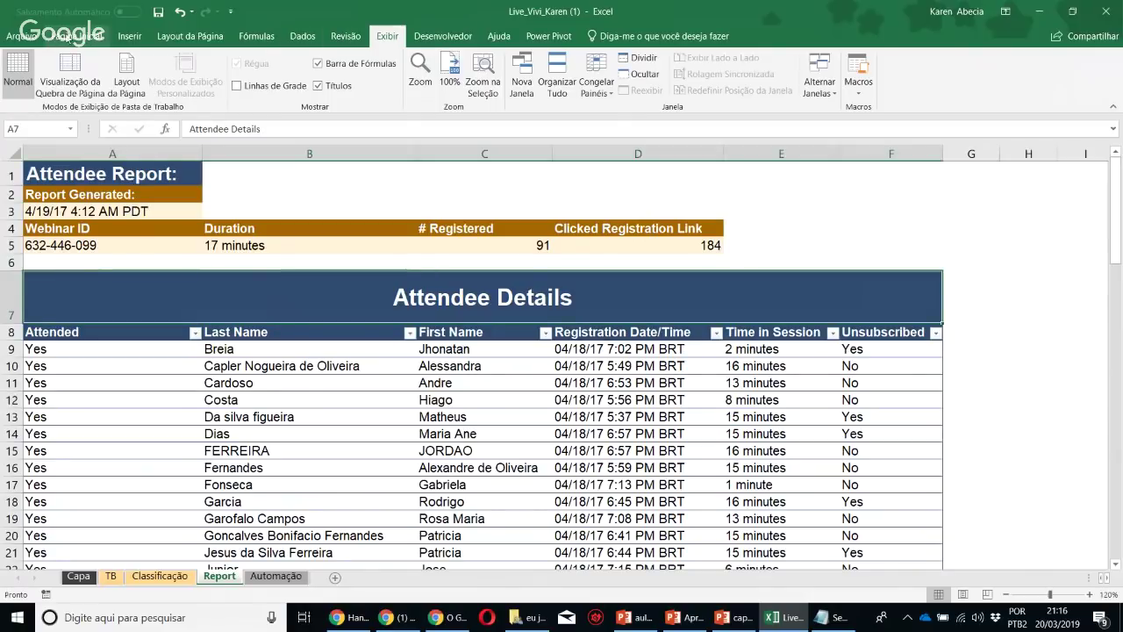
{"action": "left_click", "coordinate": [77, 36]}
{"action": "left_click", "coordinate": [244, 85]}
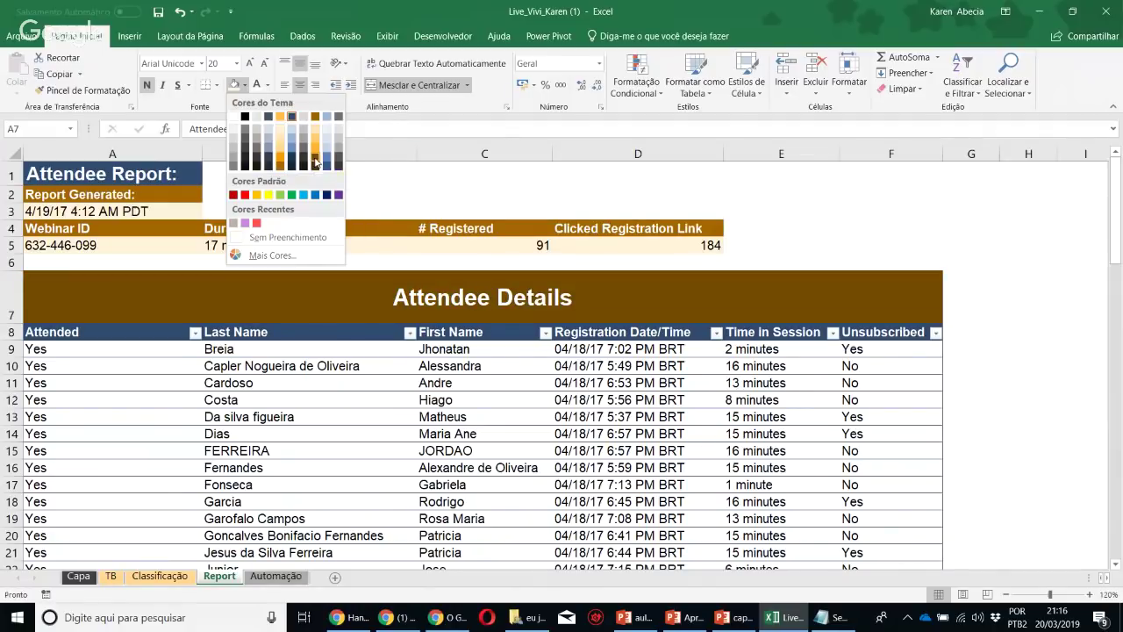
{"action": "left_click", "coordinate": [315, 161]}
{"action": "left_click", "coordinate": [675, 418]}
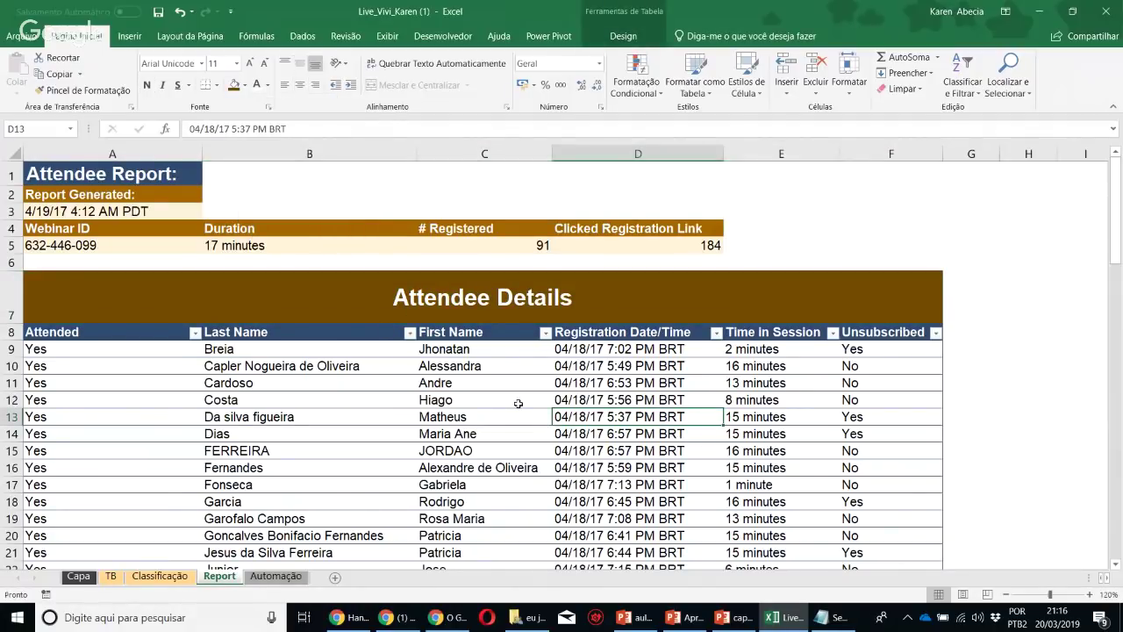
{"action": "scroll", "coordinate": [527, 450], "scroll_direction": "down", "scroll_amount": 5}
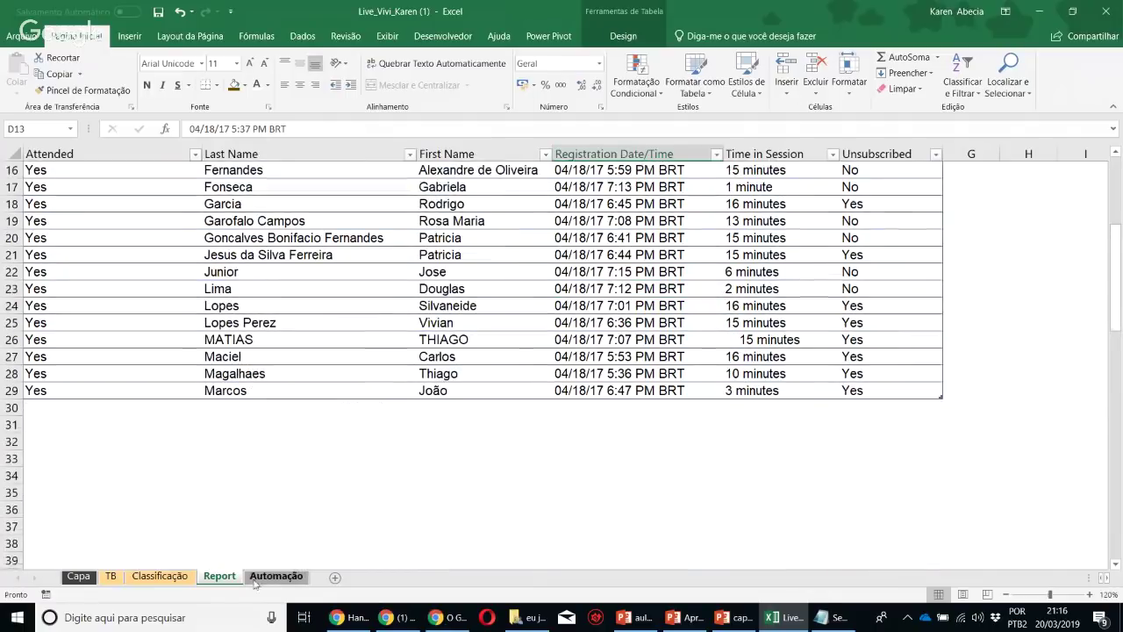
On the Automação sheet, paint empty D2's plain format over A3:E4 to clear the dark headers
{"action": "key", "text": "ctrl+Page_Down"}
{"action": "left_click", "coordinate": [183, 294]}
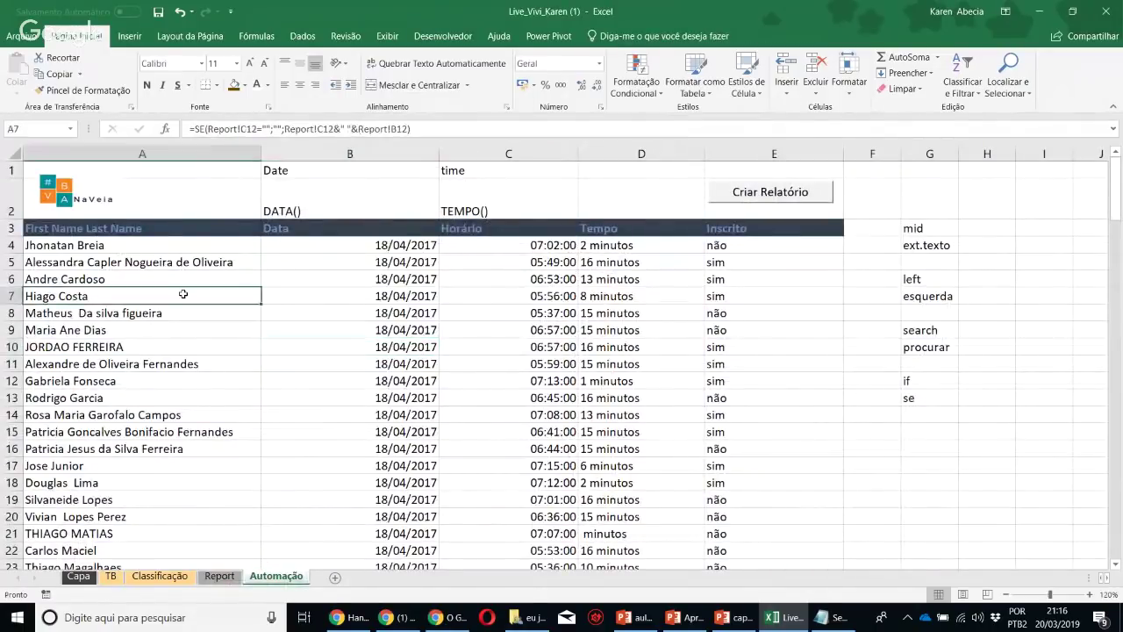
{"action": "left_click", "coordinate": [472, 311]}
{"action": "left_click_drag", "start_coordinate": [230, 230], "coordinate": [758, 228]}
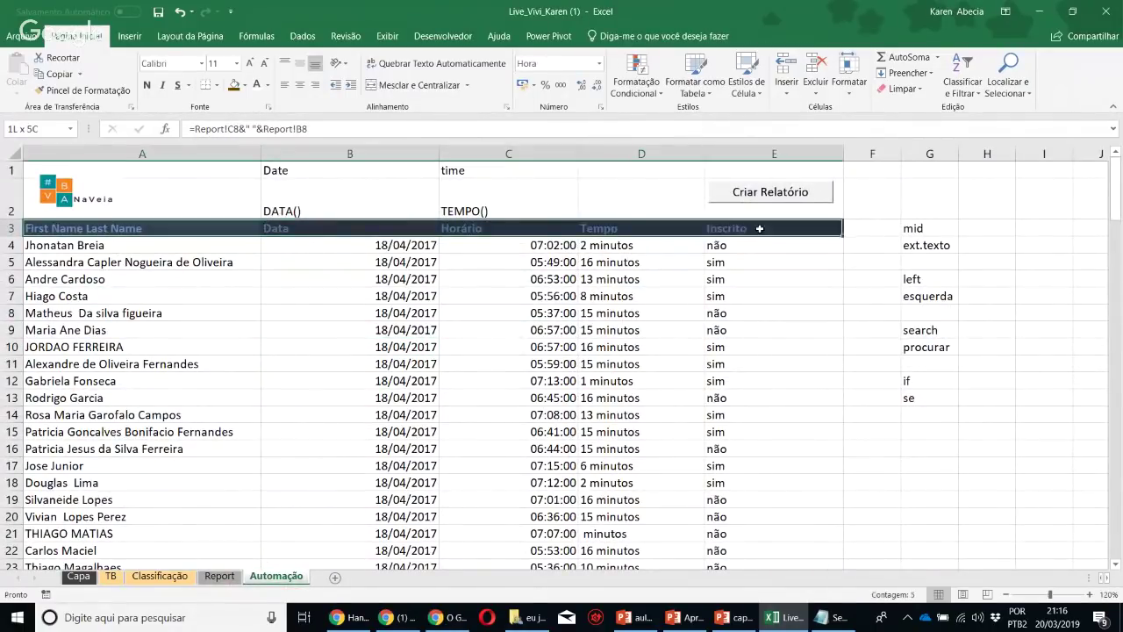
{"action": "left_click", "coordinate": [648, 205]}
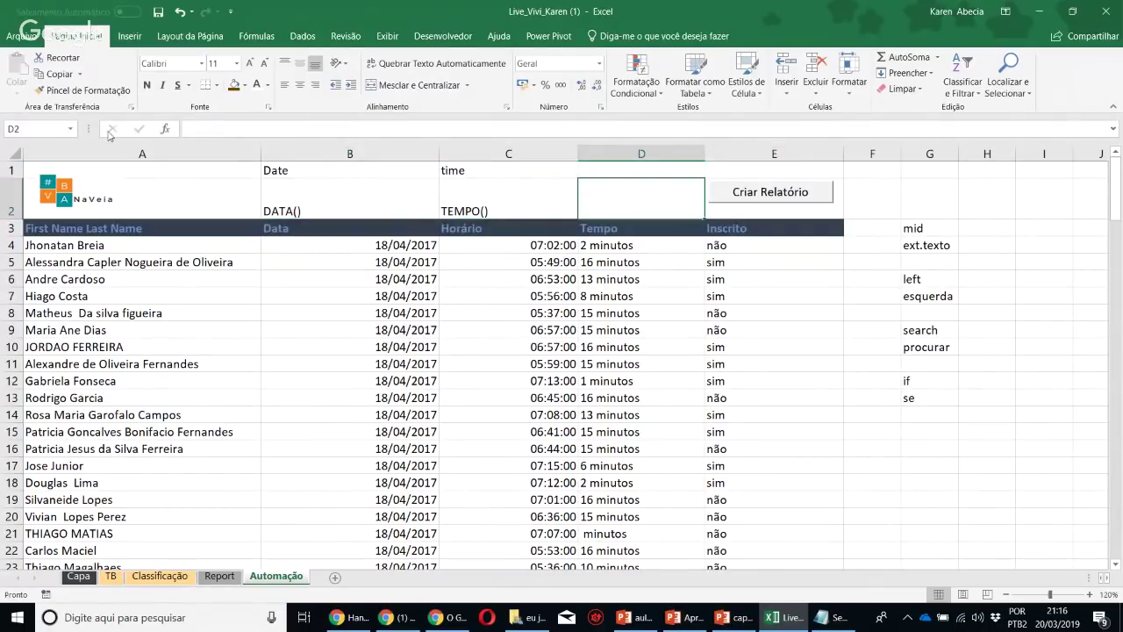
{"action": "left_click", "coordinate": [83, 90]}
{"action": "mouse_move", "coordinate": [136, 231]}
{"action": "left_mouse_down"}
{"action": "mouse_move", "coordinate": [784, 248]}
{"action": "mouse_move", "coordinate": [772, 248]}
{"action": "left_mouse_up"}
{"action": "left_click", "coordinate": [742, 349]}
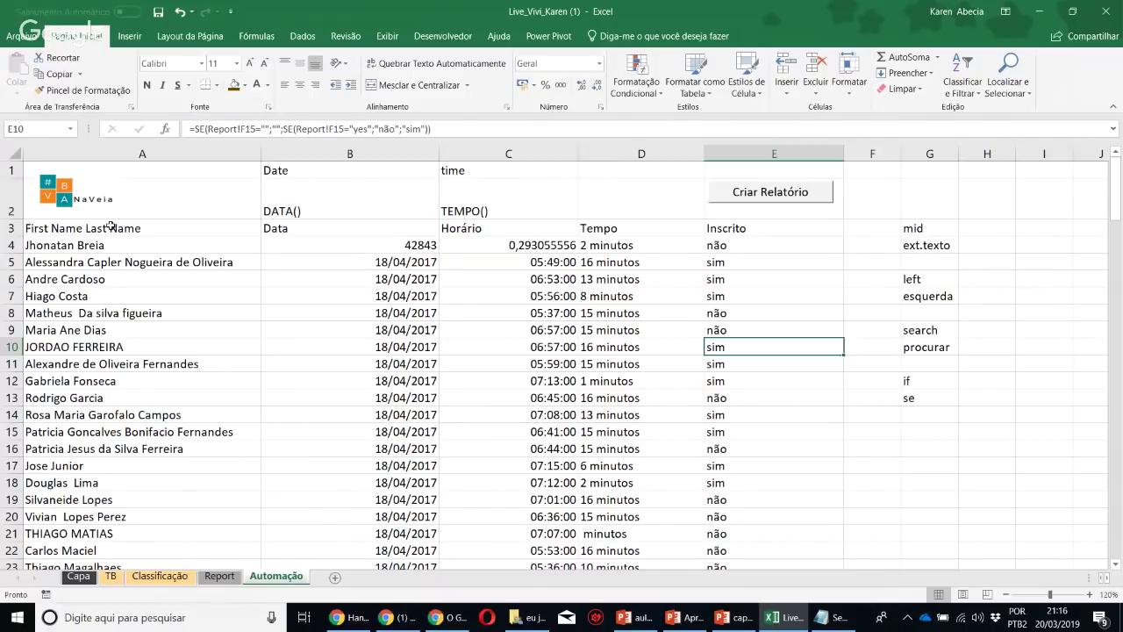
Try formatting A3:E100 as a dark yellow table, answering Não to the header formula warning
{"action": "left_click_drag", "start_coordinate": [111, 225], "coordinate": [780, 228]}
{"action": "key", "text": "ctrl+shift+Down"}
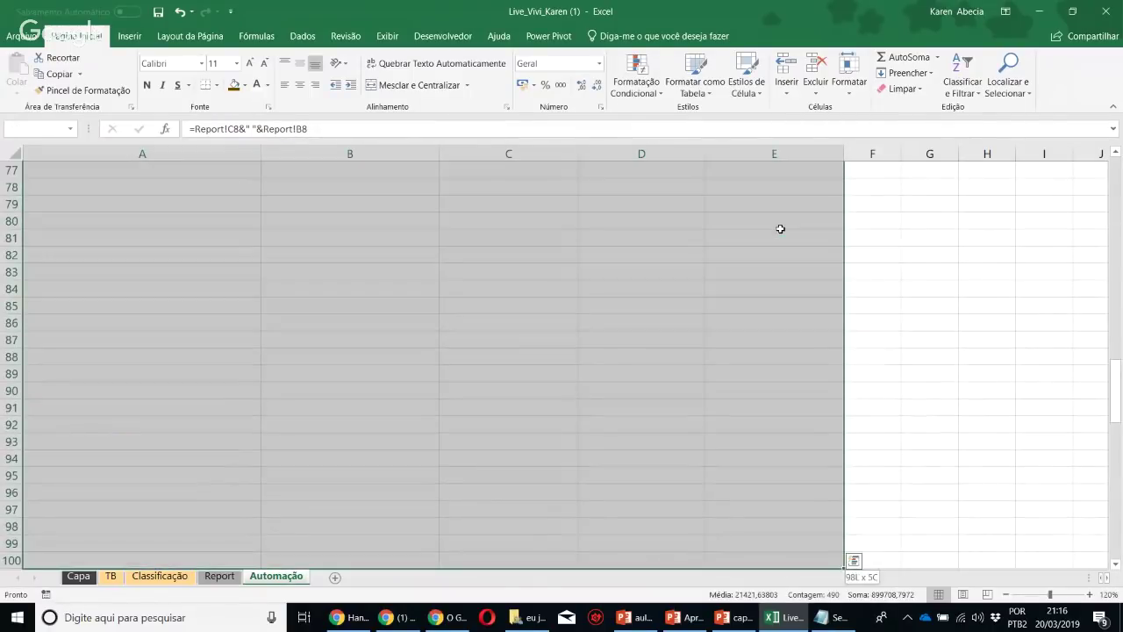
{"action": "left_click", "coordinate": [687, 88]}
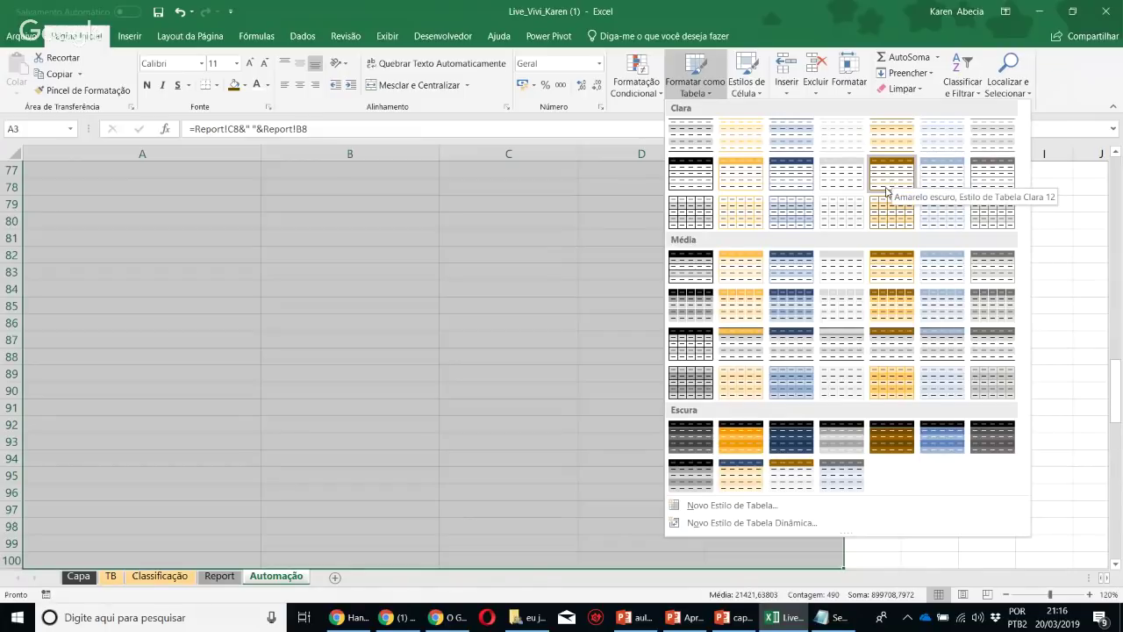
{"action": "left_click", "coordinate": [886, 191]}
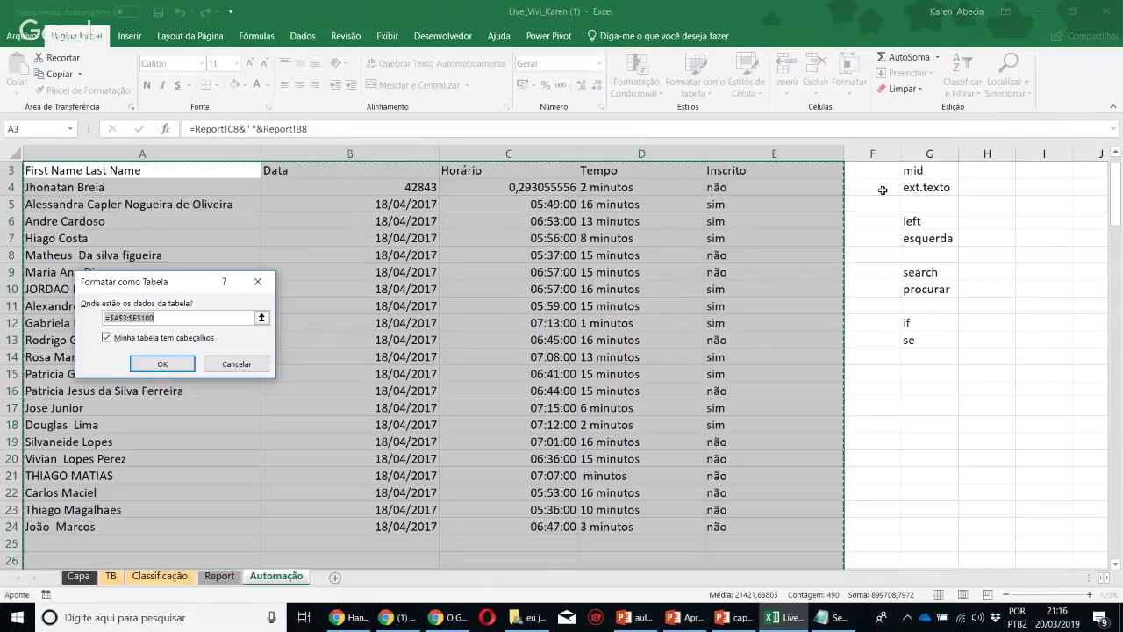
{"action": "left_click", "coordinate": [162, 365]}
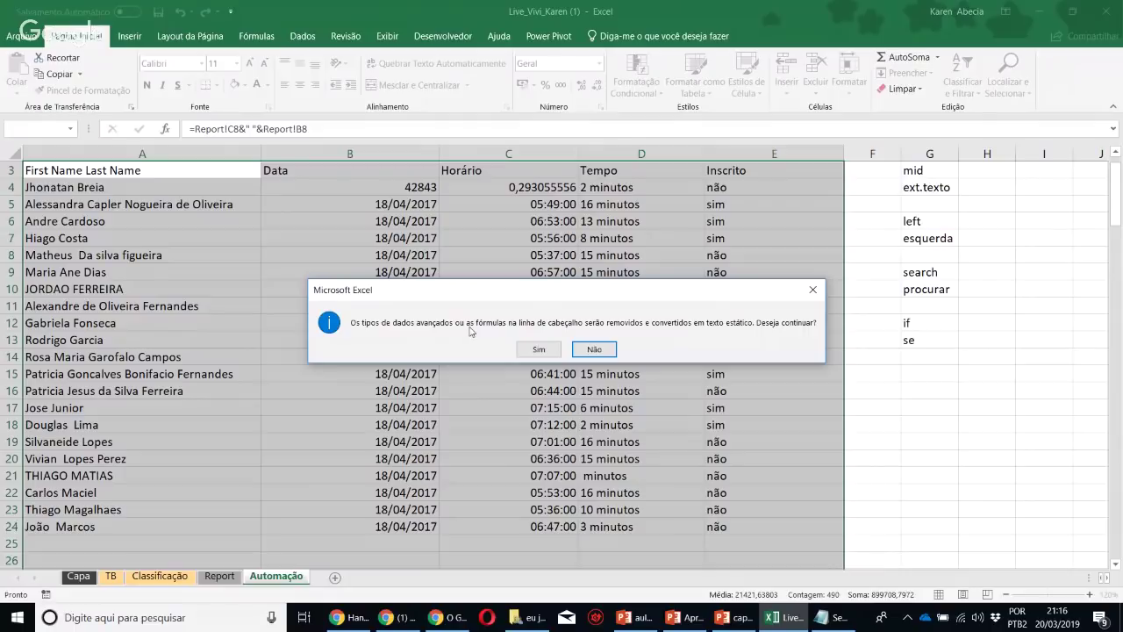
{"action": "left_click", "coordinate": [594, 349]}
{"action": "scroll", "coordinate": [264, 307], "scroll_direction": "up", "scroll_amount": 1}
{"action": "left_click", "coordinate": [216, 247]}
Rename the First Name Last Name header in A3 to Nome
{"action": "left_click", "coordinate": [223, 228]}
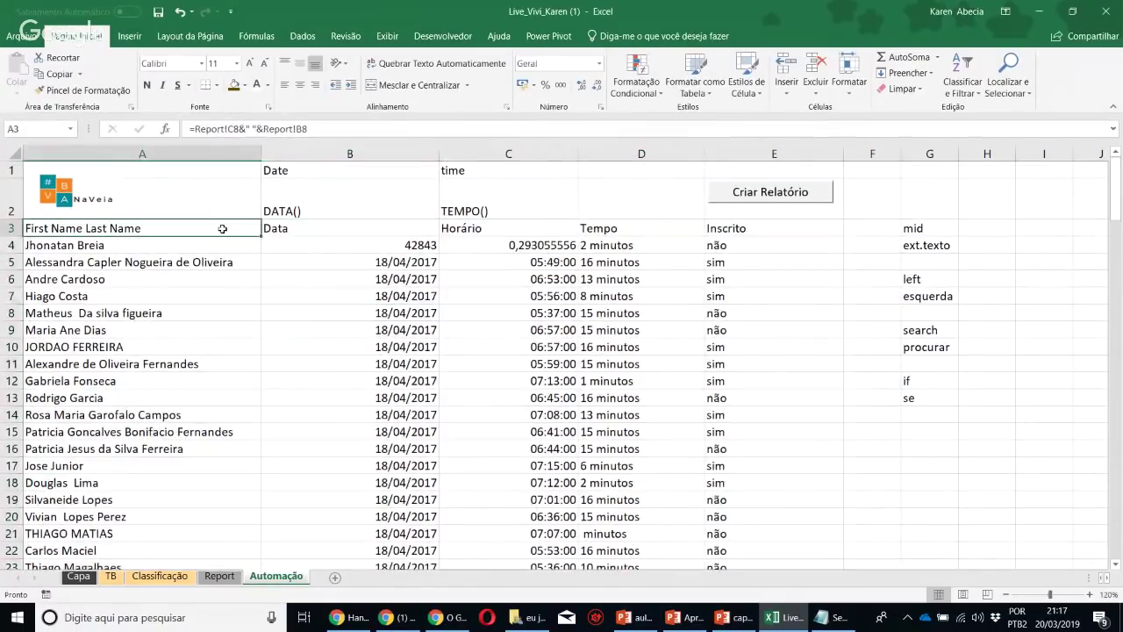
{"action": "left_click", "coordinate": [278, 228]}
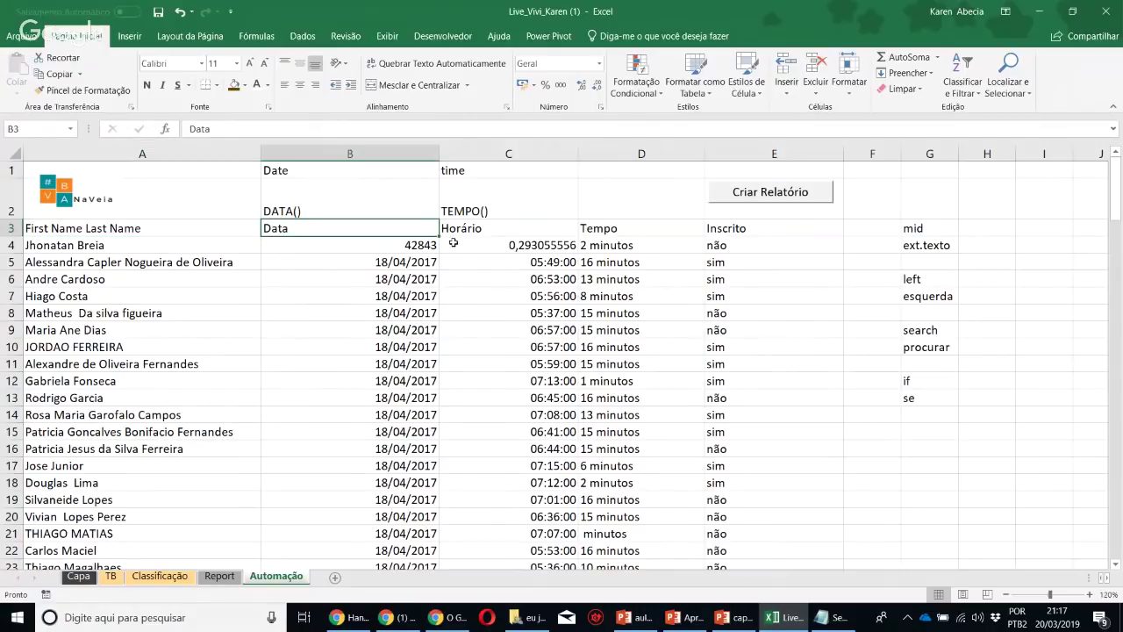
{"action": "left_click", "coordinate": [474, 231]}
{"action": "left_click", "coordinate": [604, 228]}
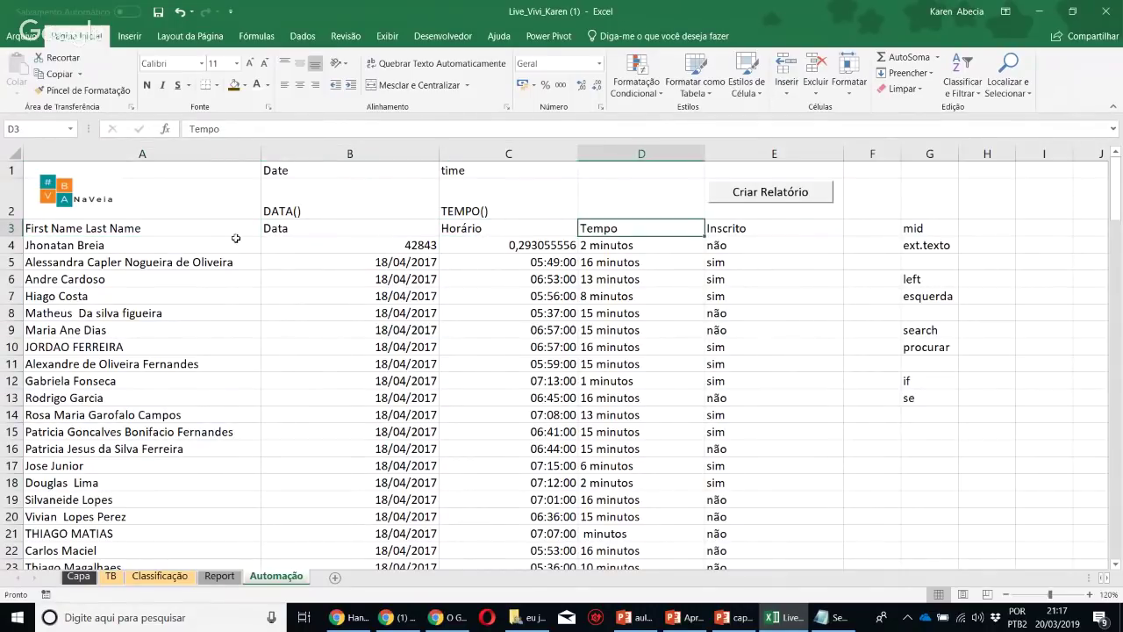
{"action": "left_click", "coordinate": [192, 231]}
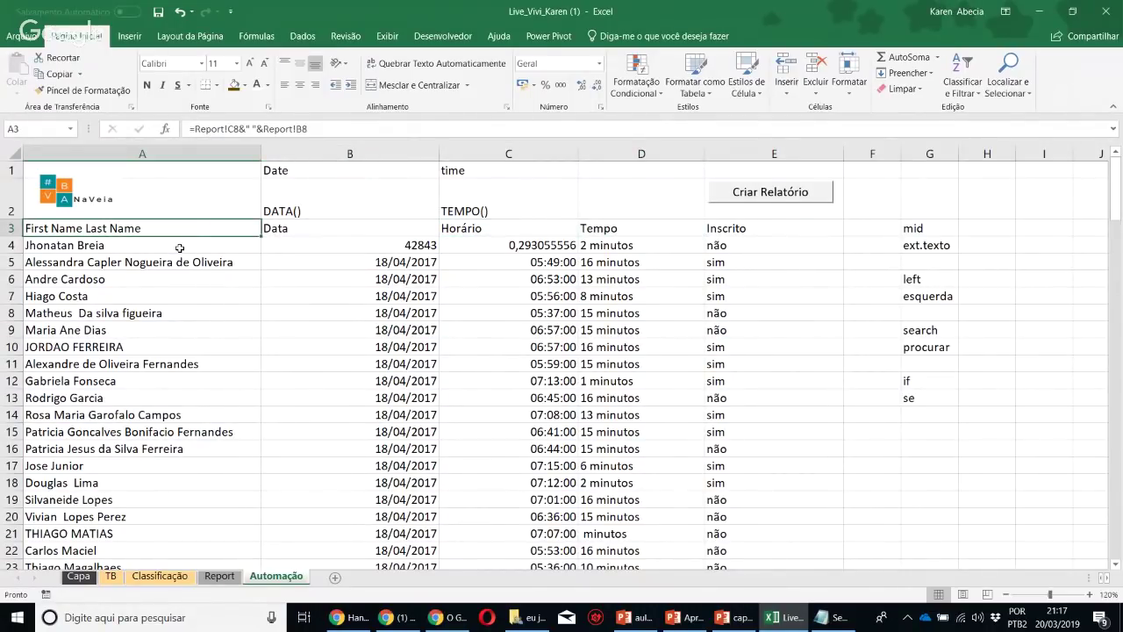
{"action": "left_click", "coordinate": [179, 247]}
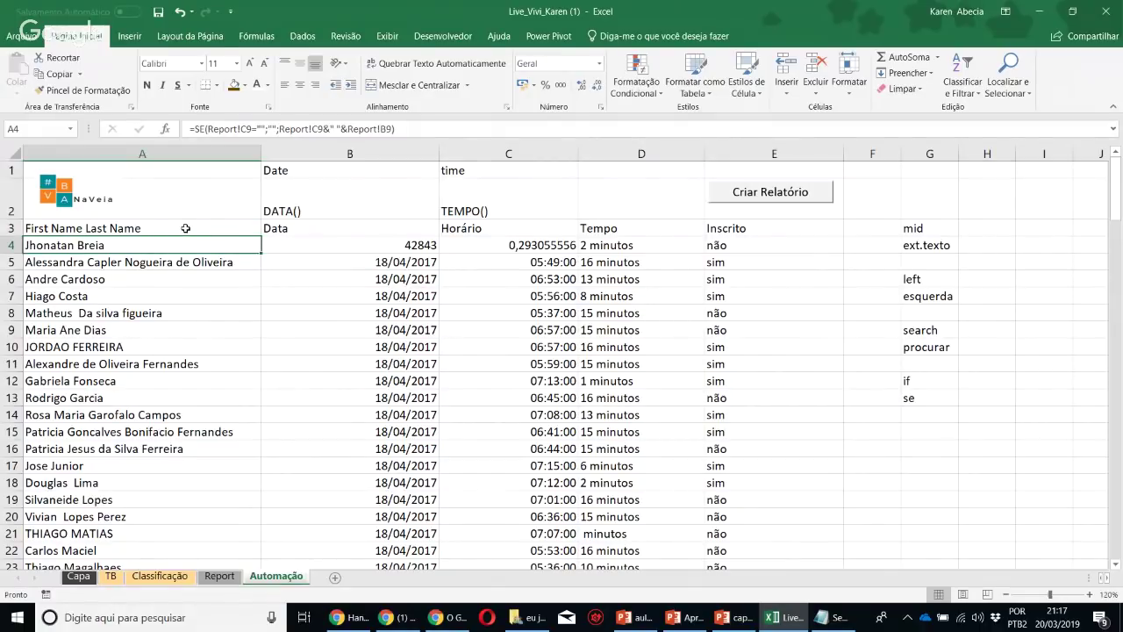
{"action": "left_click", "coordinate": [186, 228]}
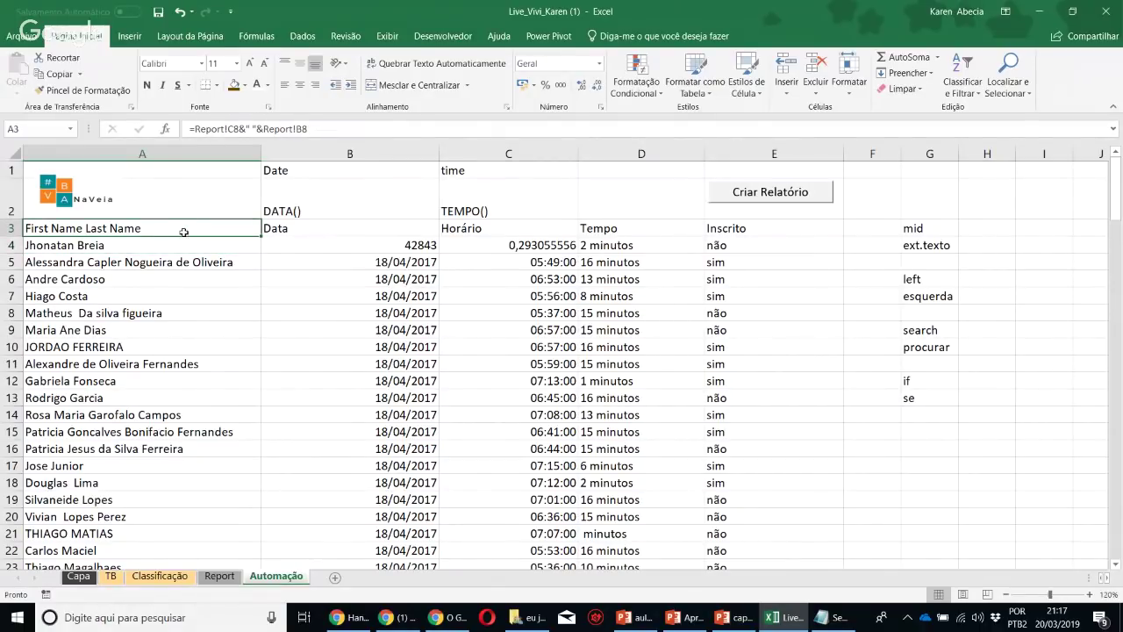
{"action": "left_click", "coordinate": [179, 246]}
{"action": "left_click", "coordinate": [184, 229]}
{"action": "type", "text": "Nome"}
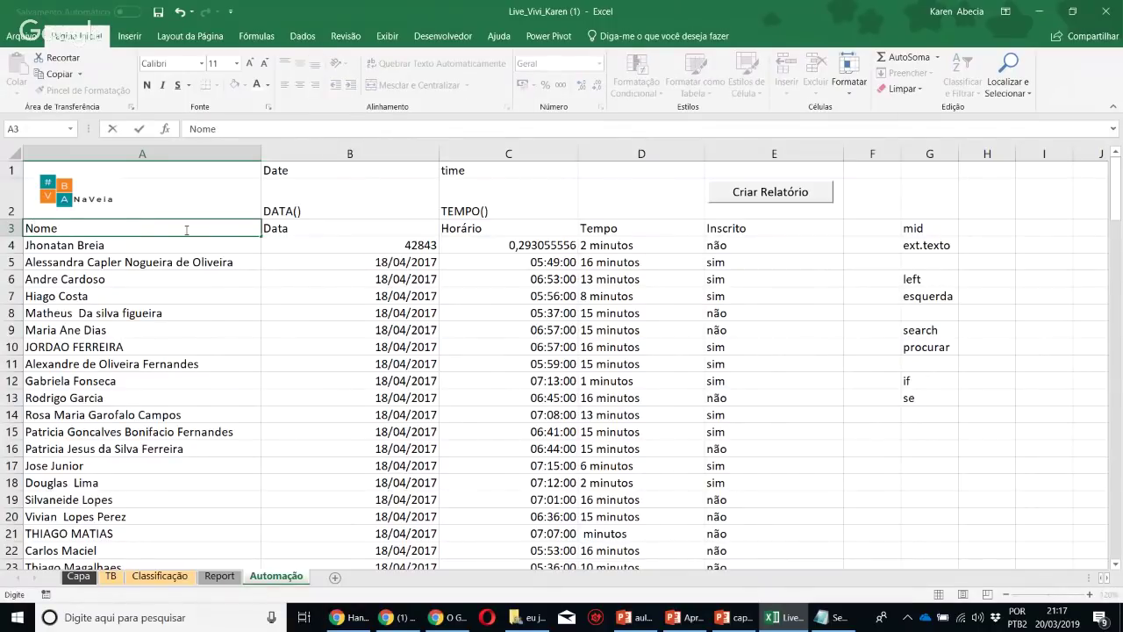
{"action": "key", "text": "Return"}
Format the list from A3:E3 down through the data as a brown-style table
{"action": "left_click_drag", "start_coordinate": [186, 228], "coordinate": [729, 228]}
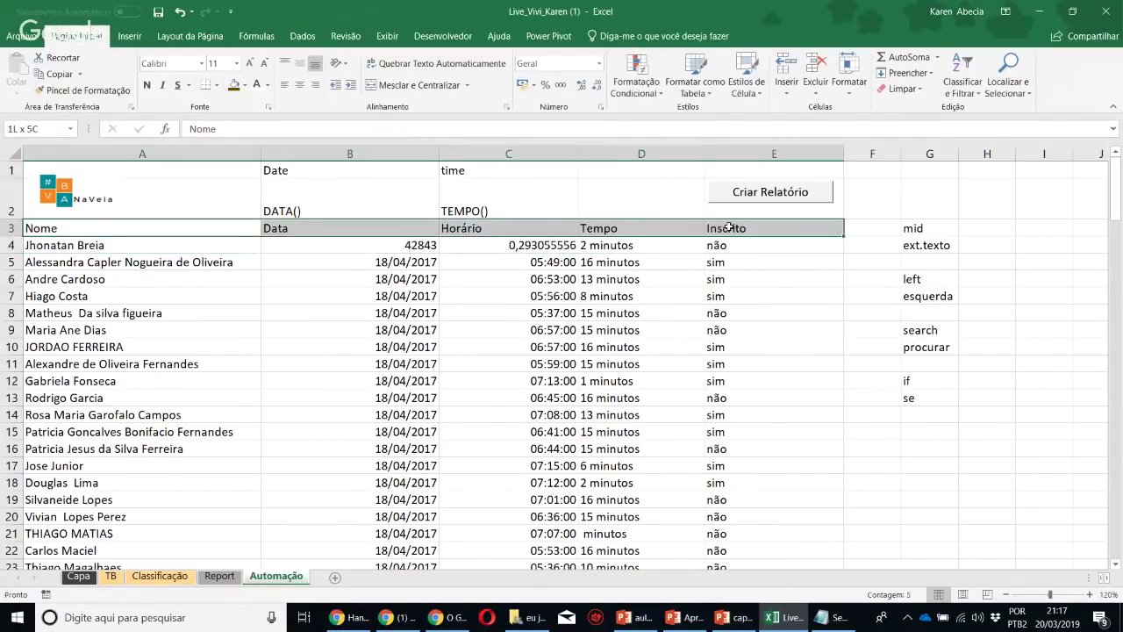
{"action": "key", "text": "ctrl+shift+Down"}
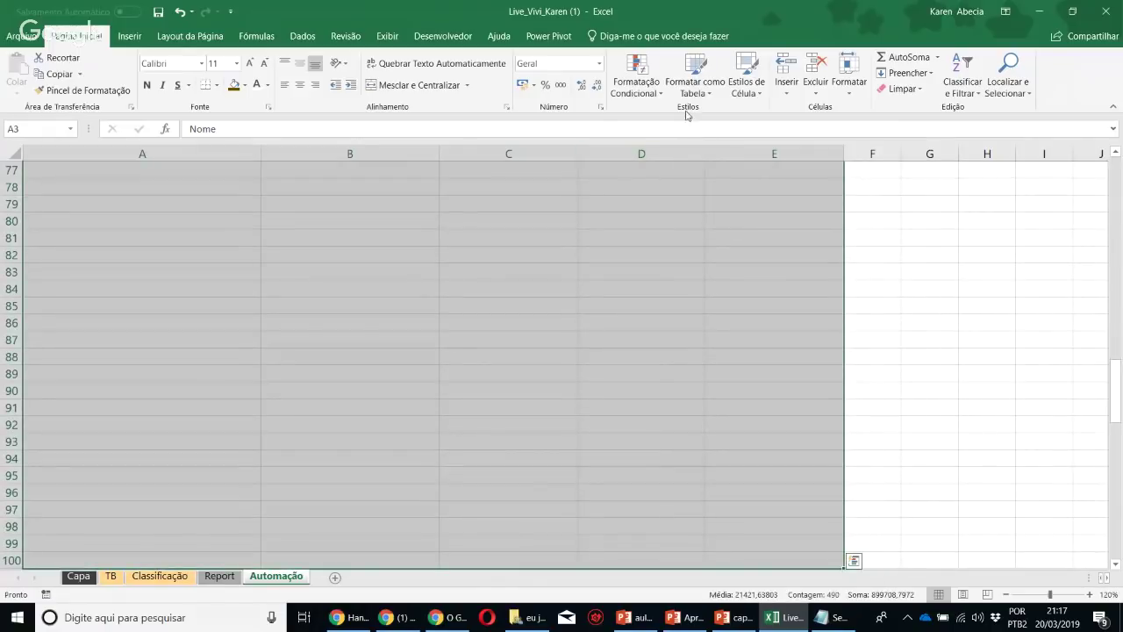
{"action": "left_click", "coordinate": [695, 86]}
{"action": "left_click", "coordinate": [892, 173]}
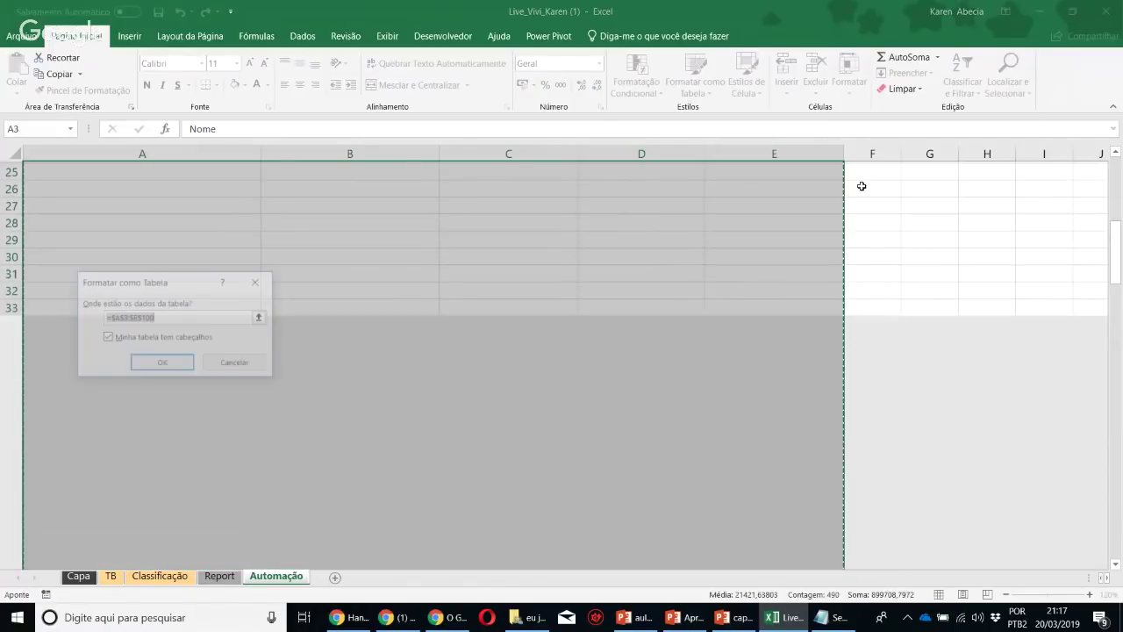
{"action": "left_click", "coordinate": [169, 363]}
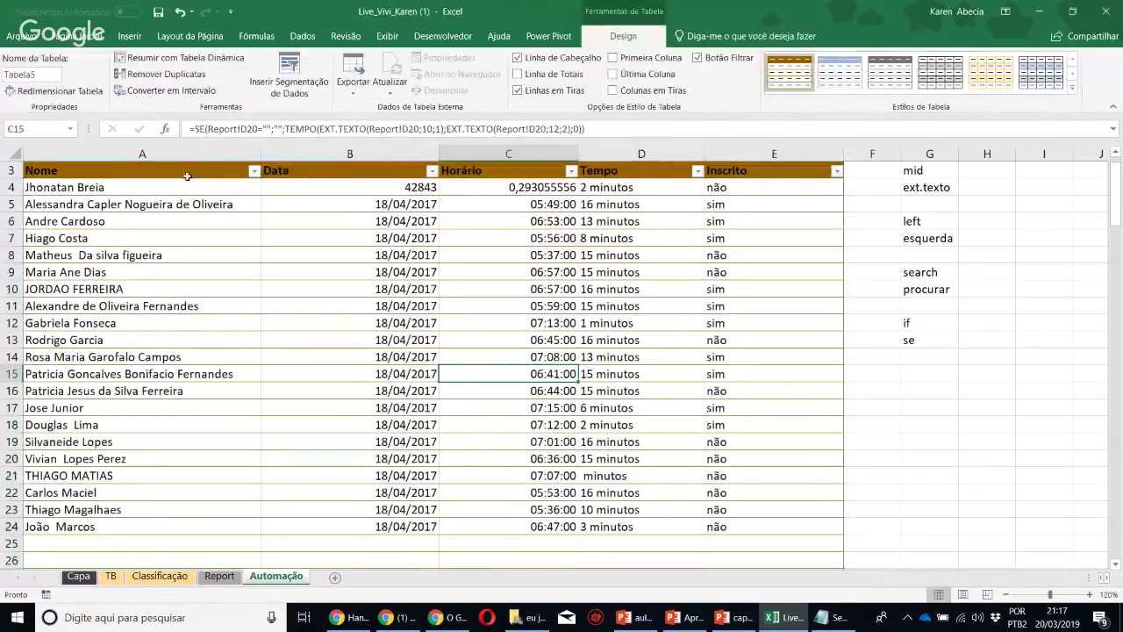
Check the Data and Horário cells, finding B4 shows the serial 42843
{"action": "left_click_drag", "start_coordinate": [783, 161], "coordinate": [561, 226]}
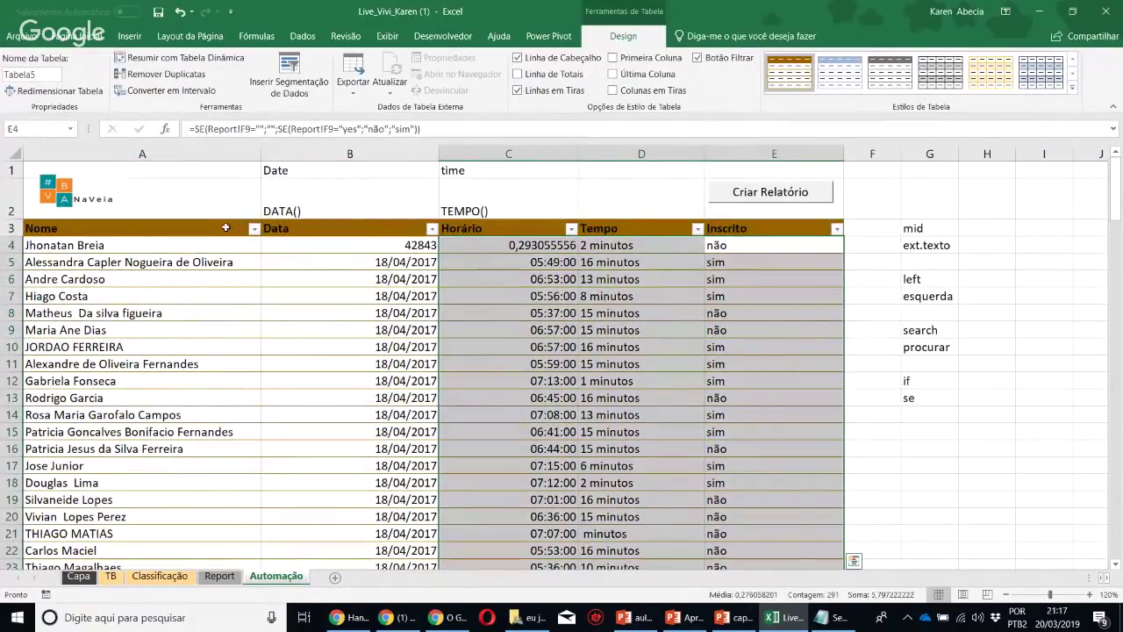
{"action": "left_click", "coordinate": [625, 220]}
{"action": "left_click", "coordinate": [76, 36]}
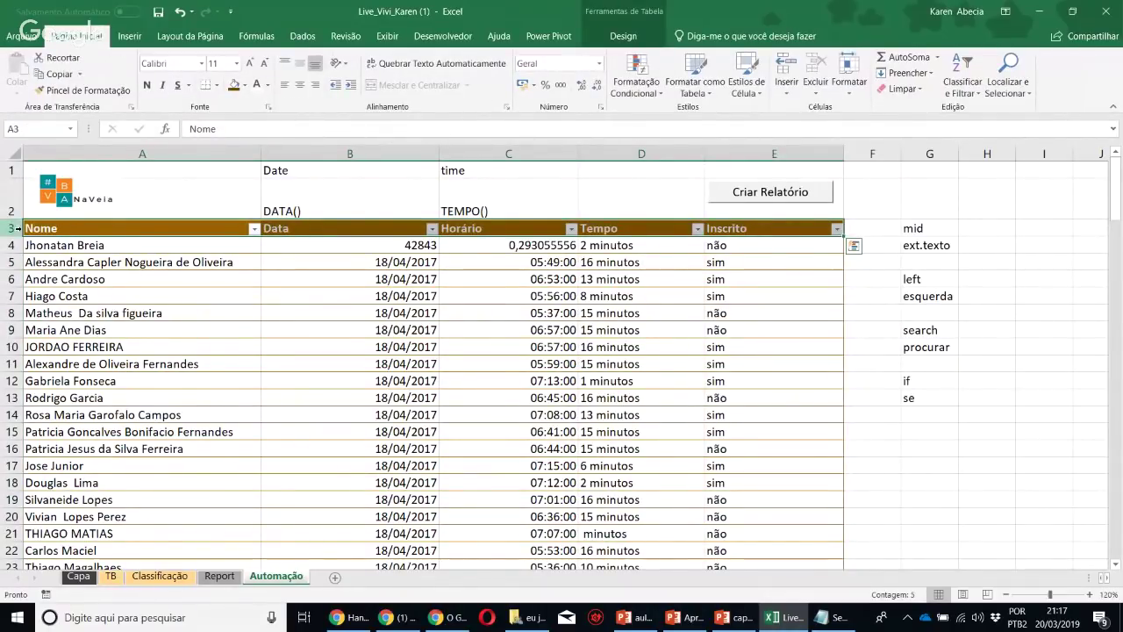
{"action": "left_click", "coordinate": [266, 296]}
{"action": "left_click", "coordinate": [491, 330]}
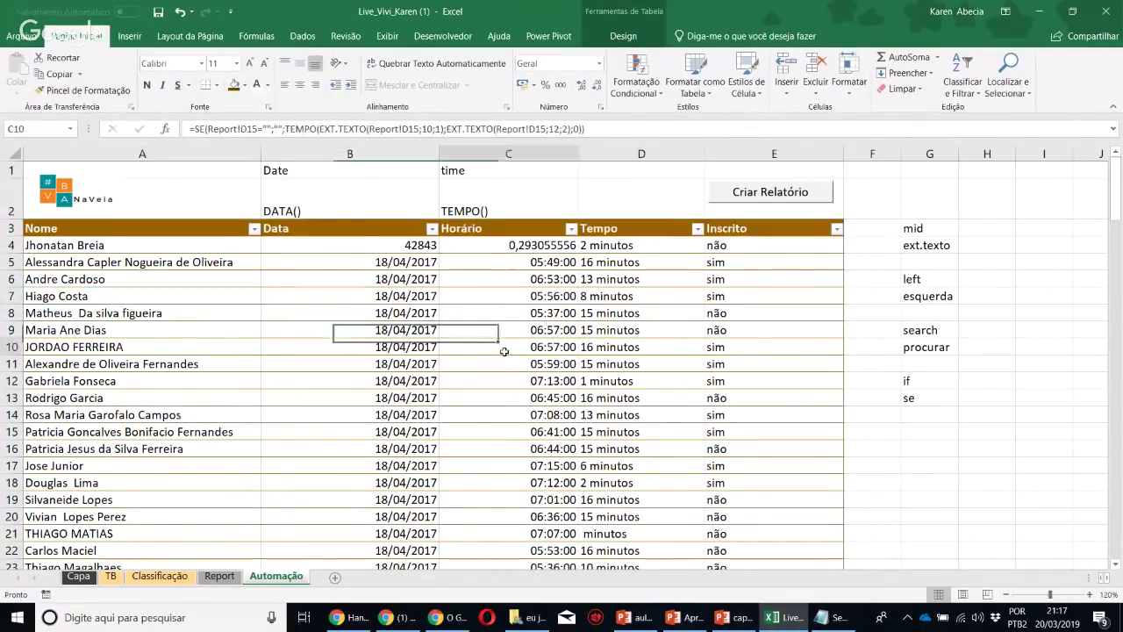
{"action": "left_click", "coordinate": [478, 344]}
{"action": "left_click", "coordinate": [365, 248]}
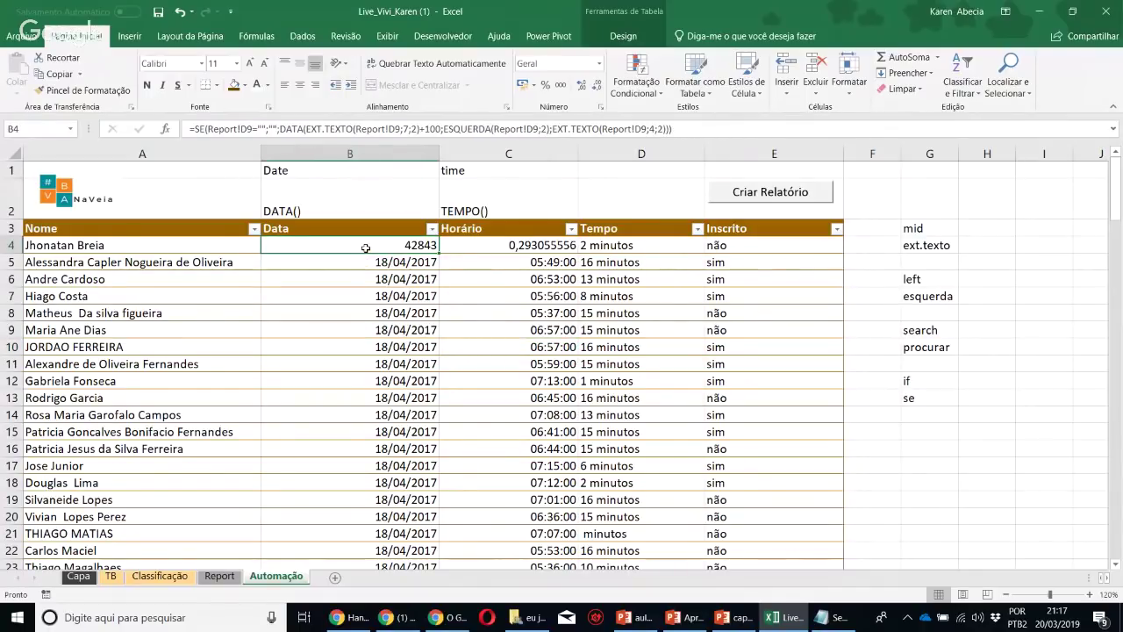
Copy B5's date format onto B4 so it shows 18/04/2017
{"action": "left_click", "coordinate": [367, 266]}
{"action": "left_click", "coordinate": [48, 90]}
{"action": "left_click", "coordinate": [337, 247]}
{"action": "left_click", "coordinate": [544, 360]}
{"action": "left_click_drag", "start_coordinate": [330, 175], "coordinate": [514, 188]}
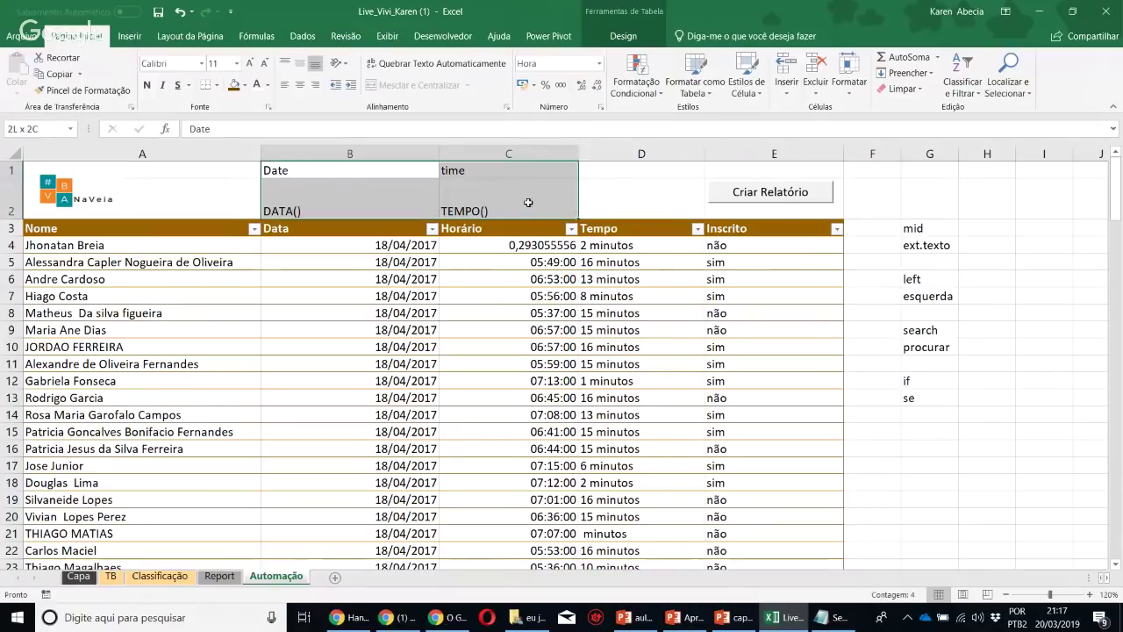
{"action": "left_click", "coordinate": [601, 193]}
{"action": "left_click", "coordinate": [29, 195]}
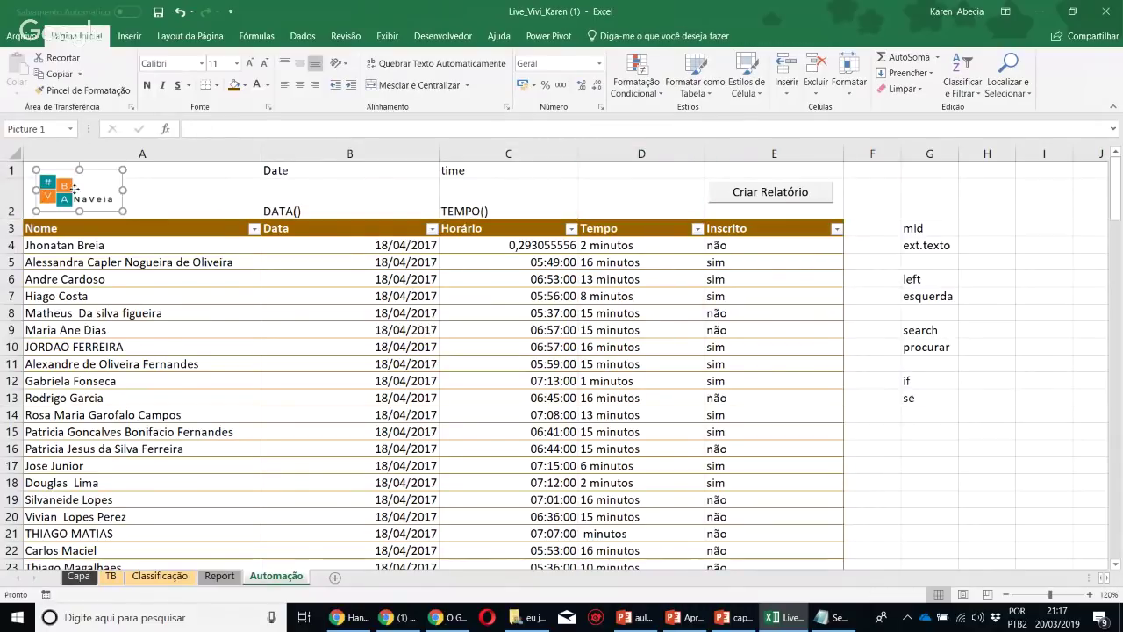
Delete the logo picture and review the DATA() and TEMPO() labels and column G notes
{"action": "key", "text": "Delete"}
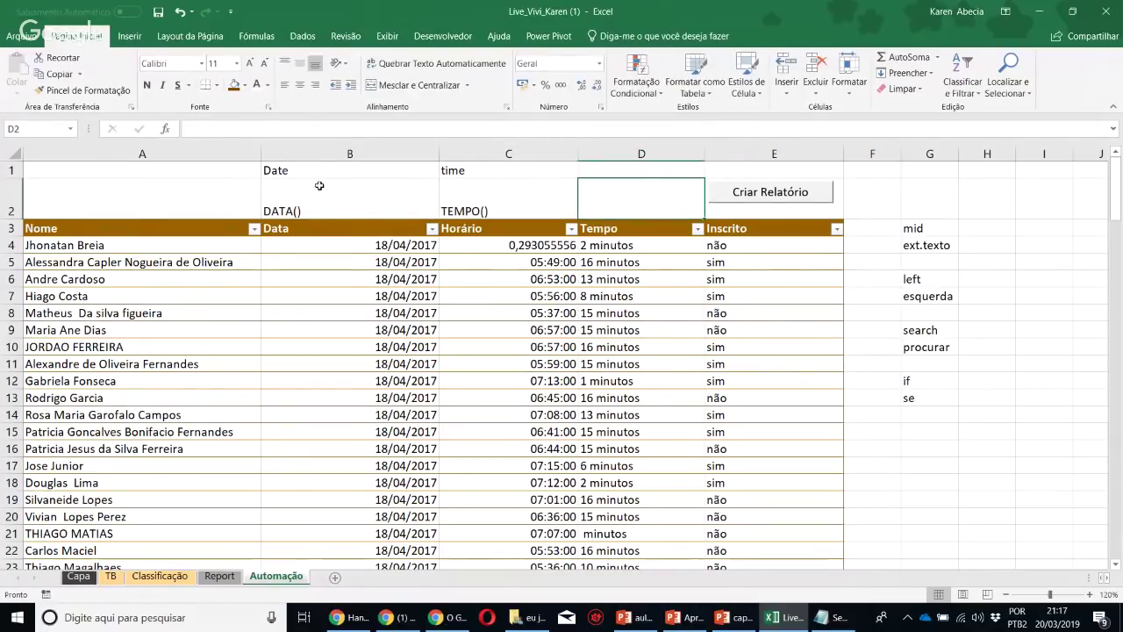
{"action": "left_click", "coordinate": [320, 186]}
{"action": "left_click", "coordinate": [495, 207]}
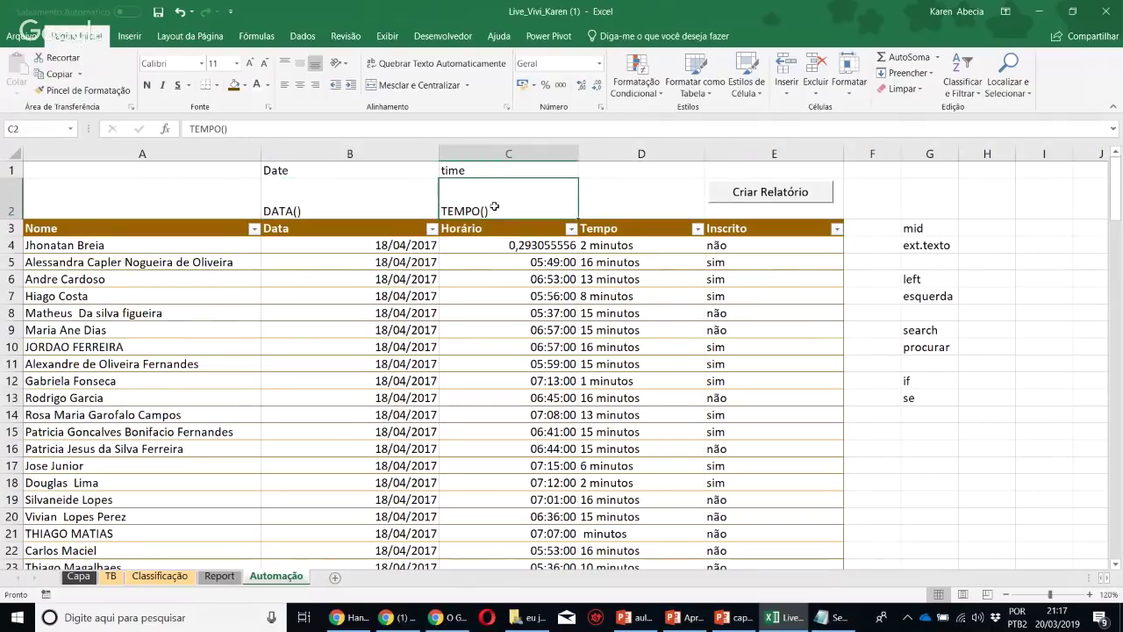
{"action": "left_click_drag", "start_coordinate": [363, 169], "coordinate": [562, 207]}
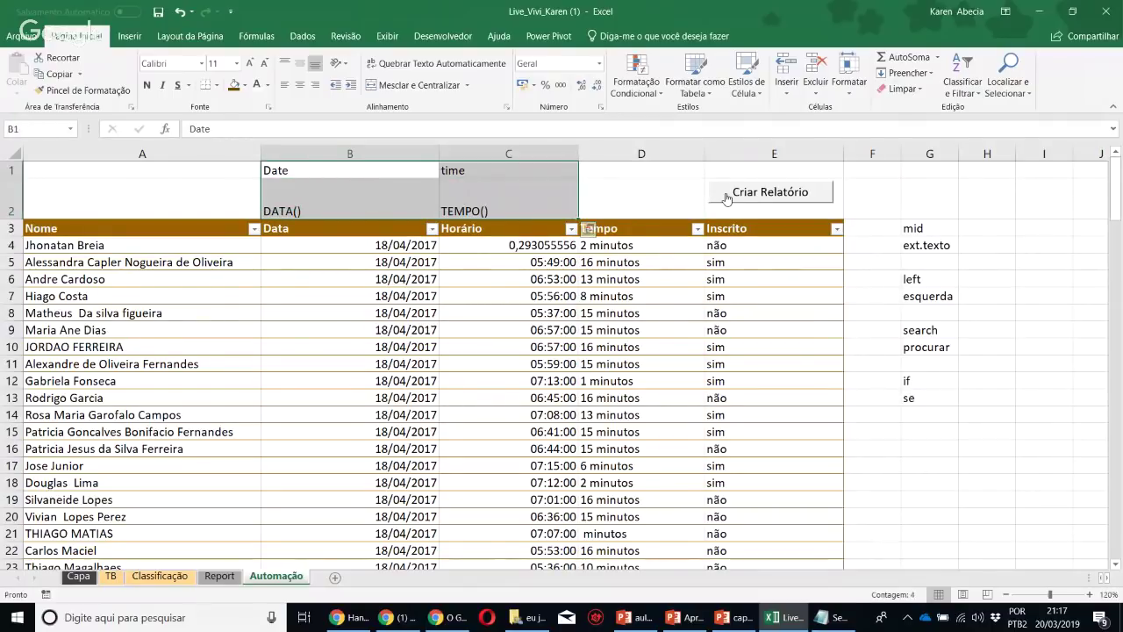
{"action": "left_click_drag", "start_coordinate": [923, 229], "coordinate": [910, 401]}
{"action": "left_click", "coordinate": [929, 448]}
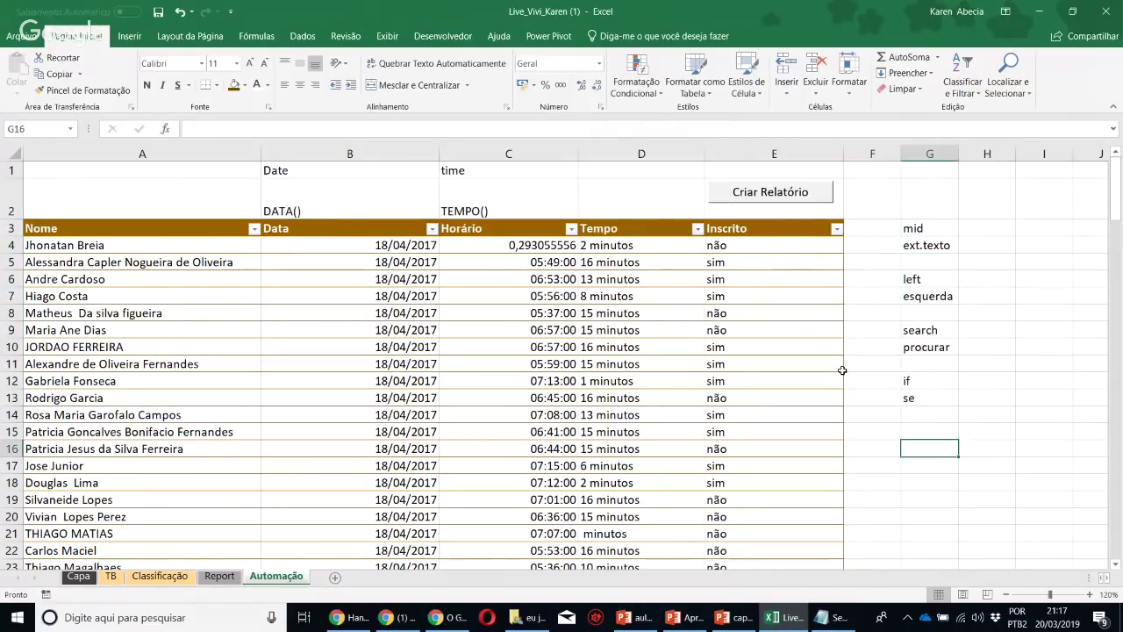
{"action": "left_click", "coordinate": [526, 198]}
{"action": "left_click", "coordinate": [494, 291]}
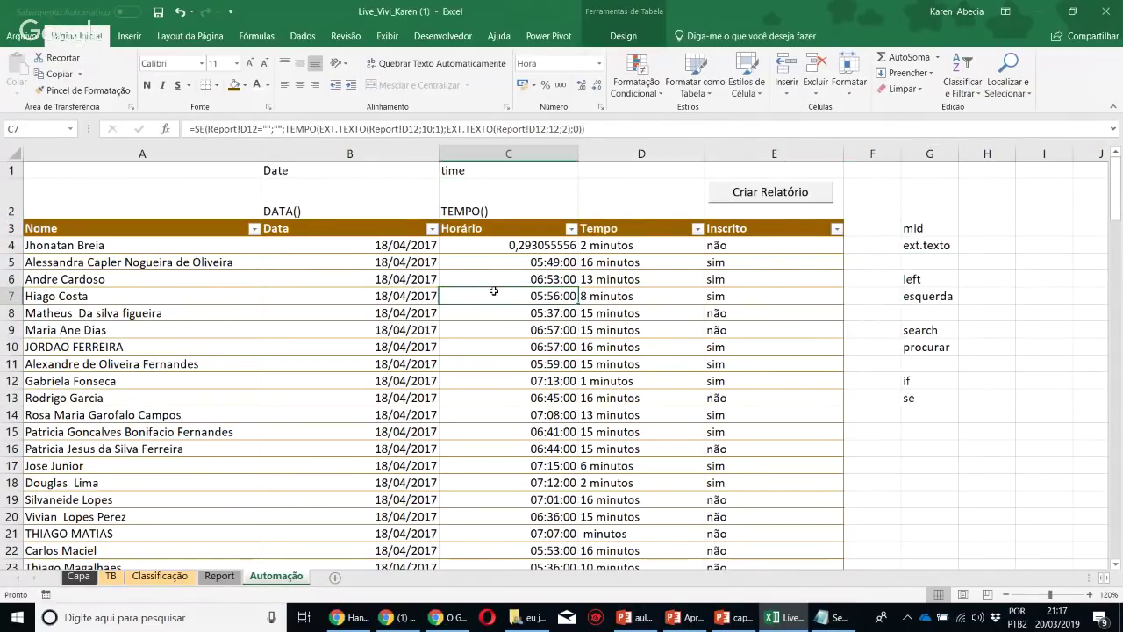
Group rows 1–2 above the Automação table and collapse the group
{"action": "left_click", "coordinate": [304, 37]}
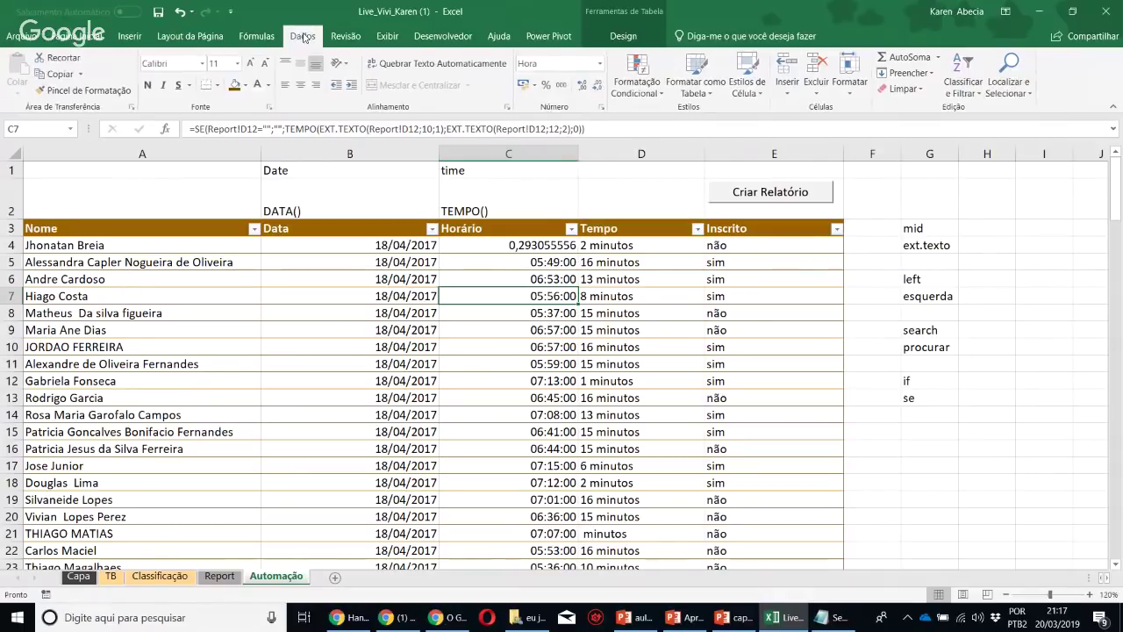
{"action": "left_click_drag", "start_coordinate": [11, 170], "coordinate": [9, 187]}
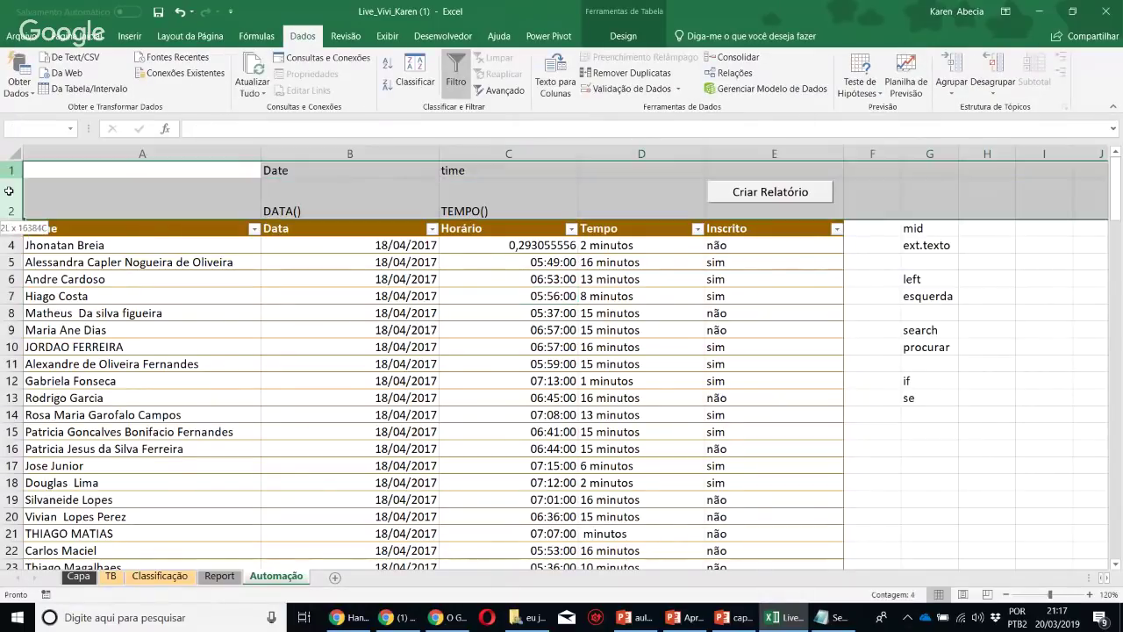
{"action": "left_click", "coordinate": [952, 84]}
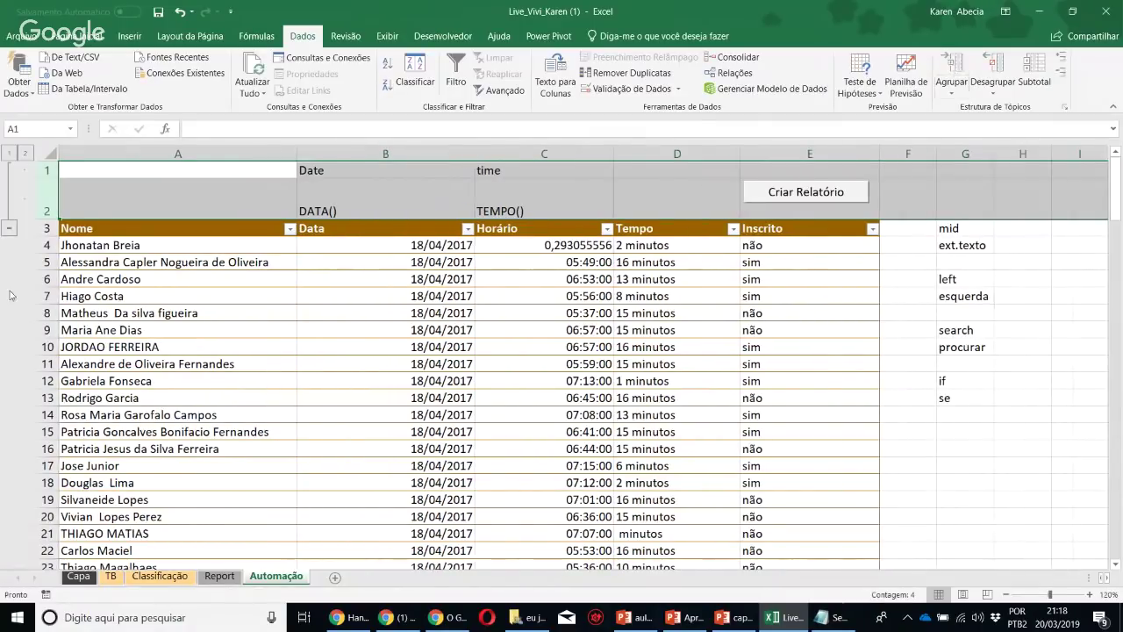
{"action": "left_click", "coordinate": [13, 229]}
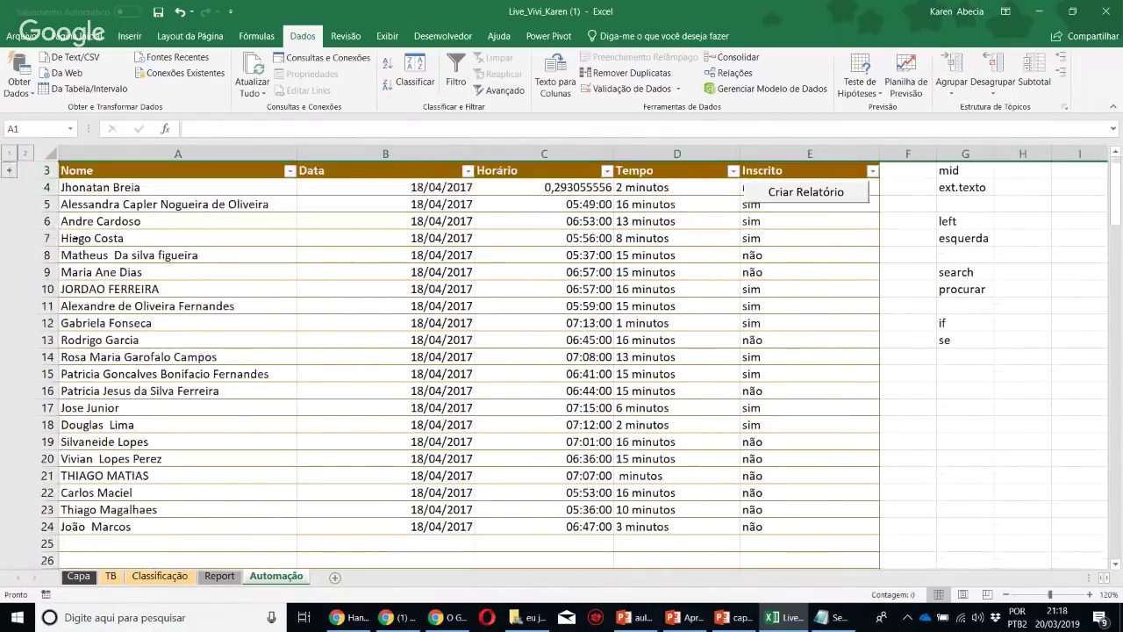
{"action": "left_click", "coordinate": [10, 172]}
{"action": "left_click", "coordinate": [10, 231]}
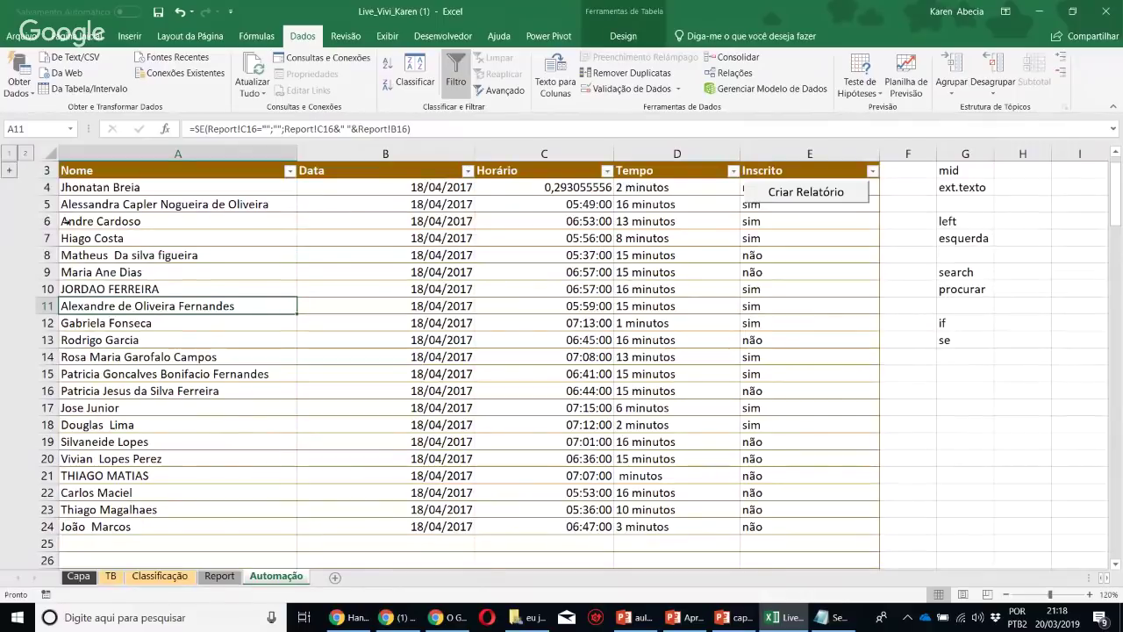
Group column G and collapse it to hide the function notes, then check C13's formula
{"action": "left_click", "coordinate": [966, 155]}
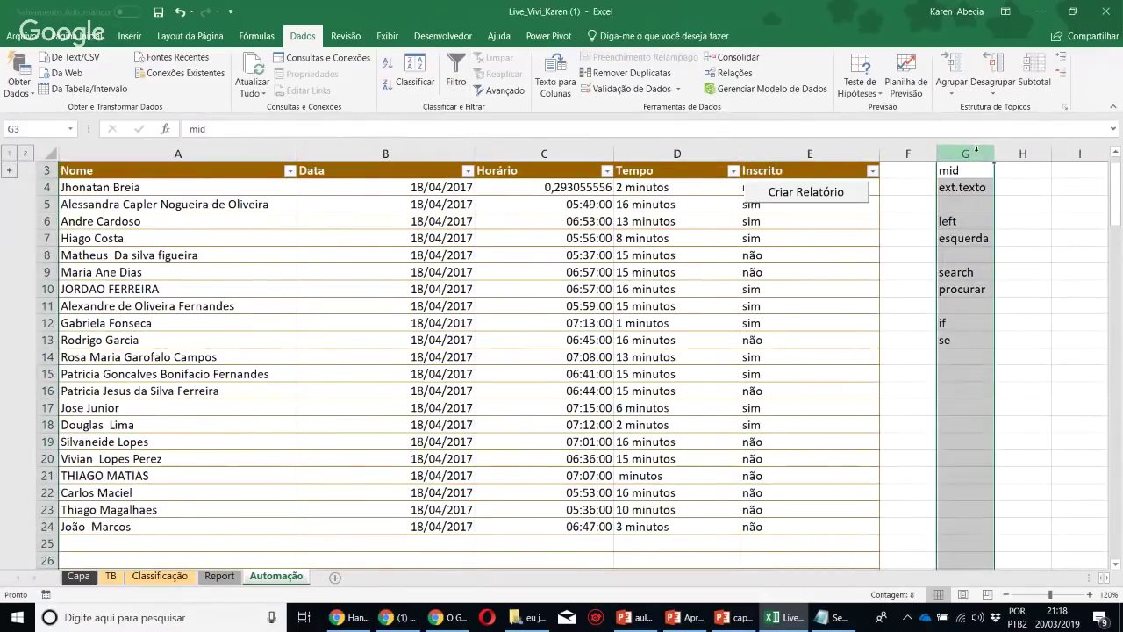
{"action": "left_click", "coordinate": [959, 70]}
{"action": "left_click", "coordinate": [1065, 289]}
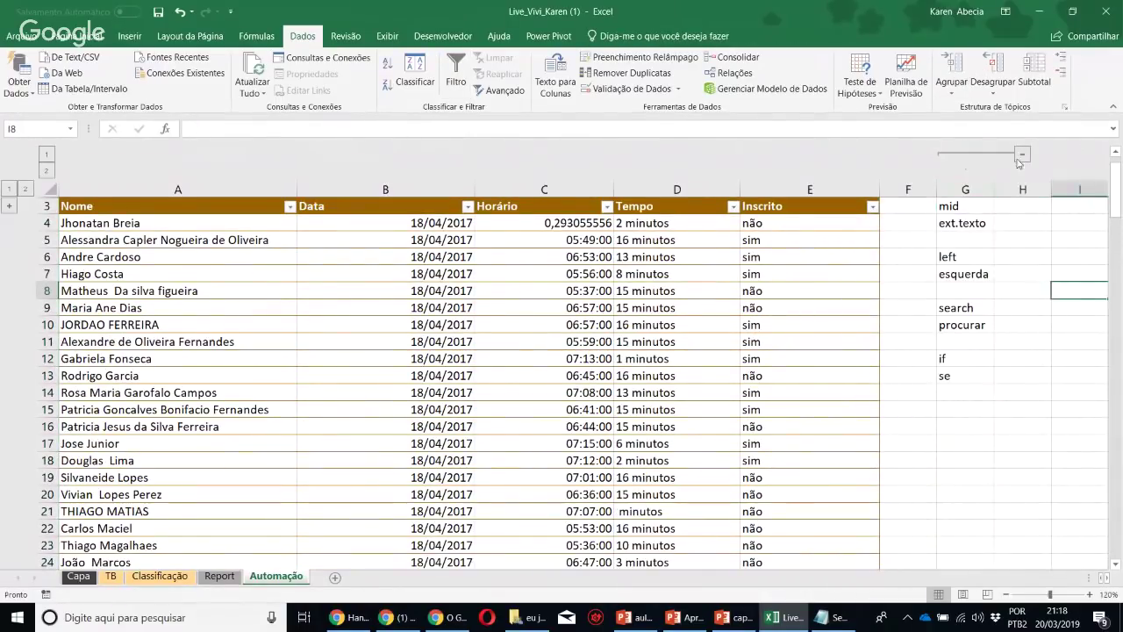
{"action": "left_click", "coordinate": [1022, 154]}
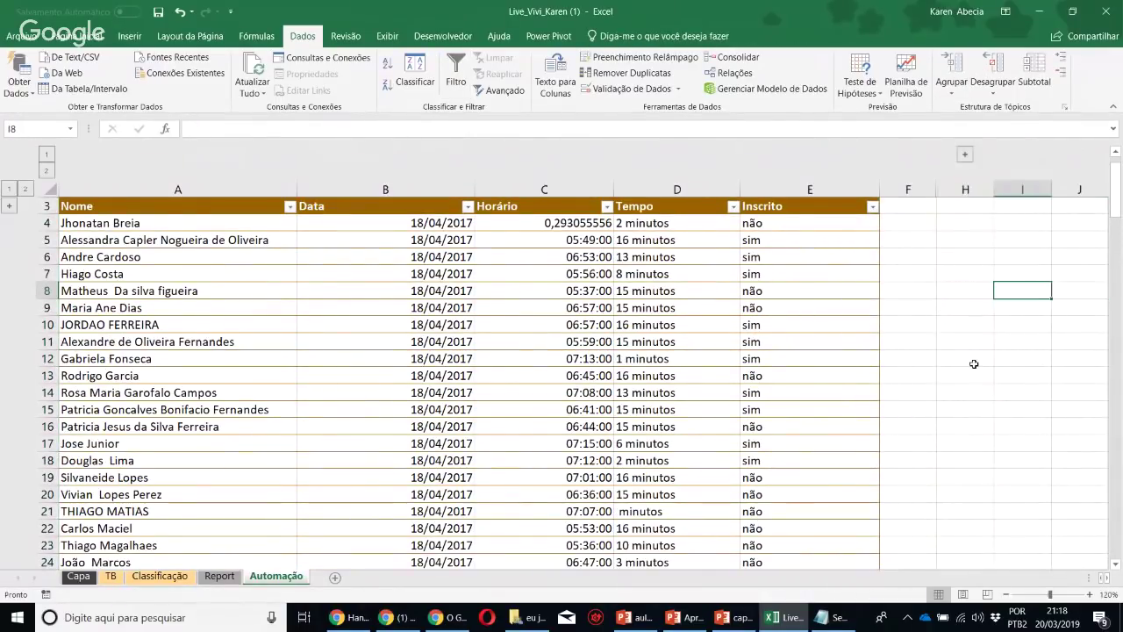
{"action": "left_click", "coordinate": [592, 375]}
{"action": "scroll", "coordinate": [614, 412], "scroll_direction": "down", "scroll_amount": 9}
{"action": "scroll", "coordinate": [626, 430], "scroll_direction": "up", "scroll_amount": 5}
{"action": "scroll", "coordinate": [626, 430], "scroll_direction": "up", "scroll_amount": 4}
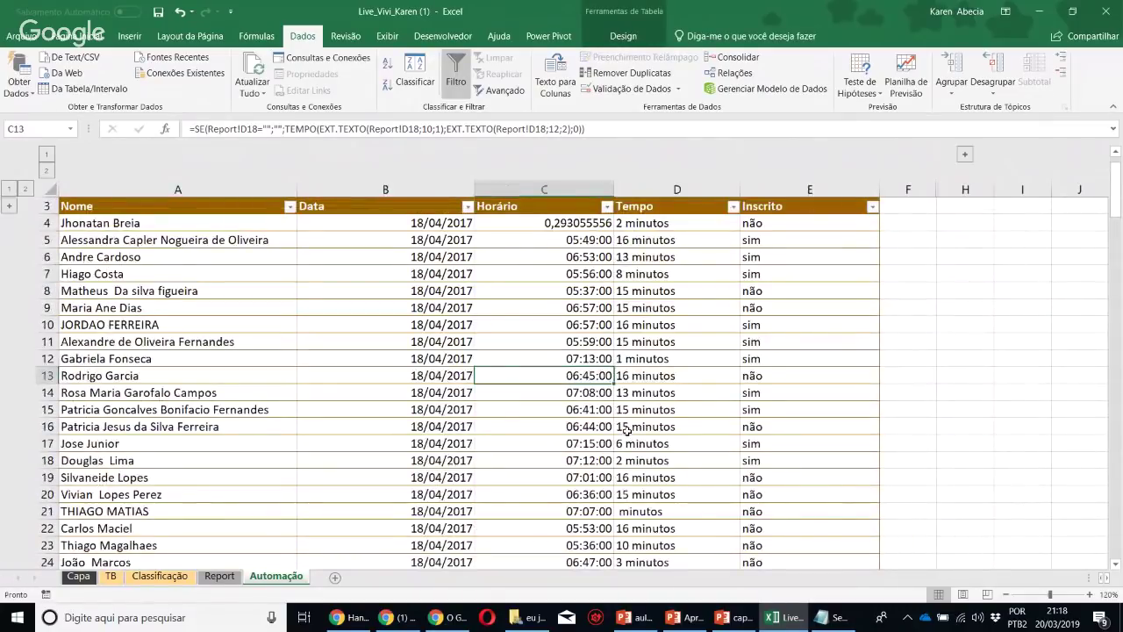
Go to the Report sheet and jump to its very top
{"action": "left_click", "coordinate": [219, 577]}
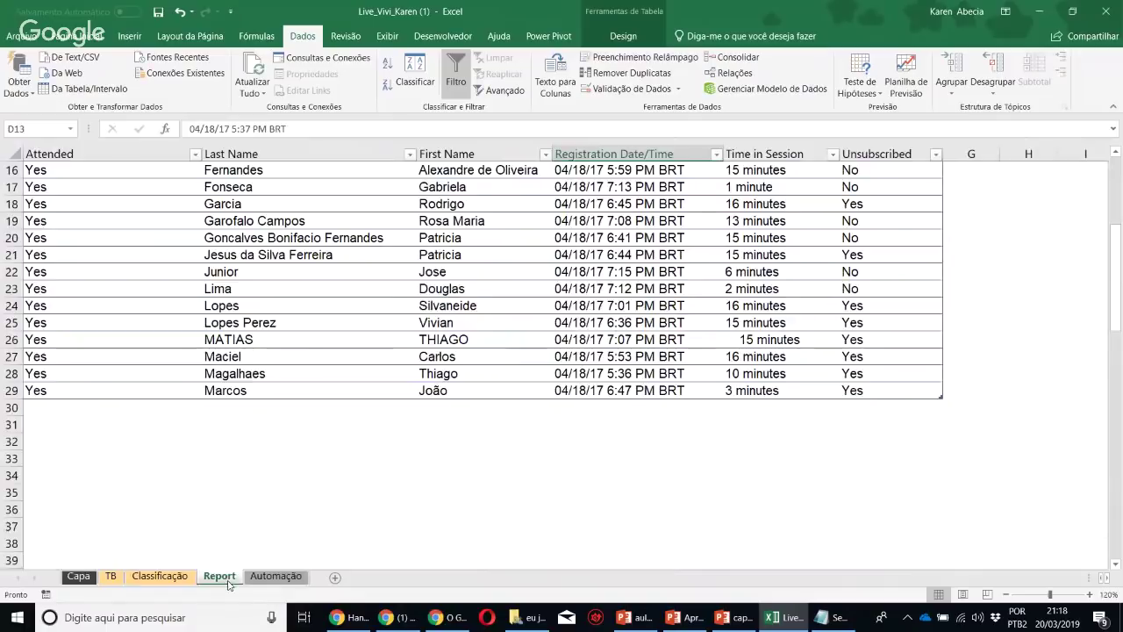
{"action": "key", "text": "ctrl+Up"}
{"action": "key", "text": "ctrl+Up"}
{"action": "key", "text": "ctrl+Up"}
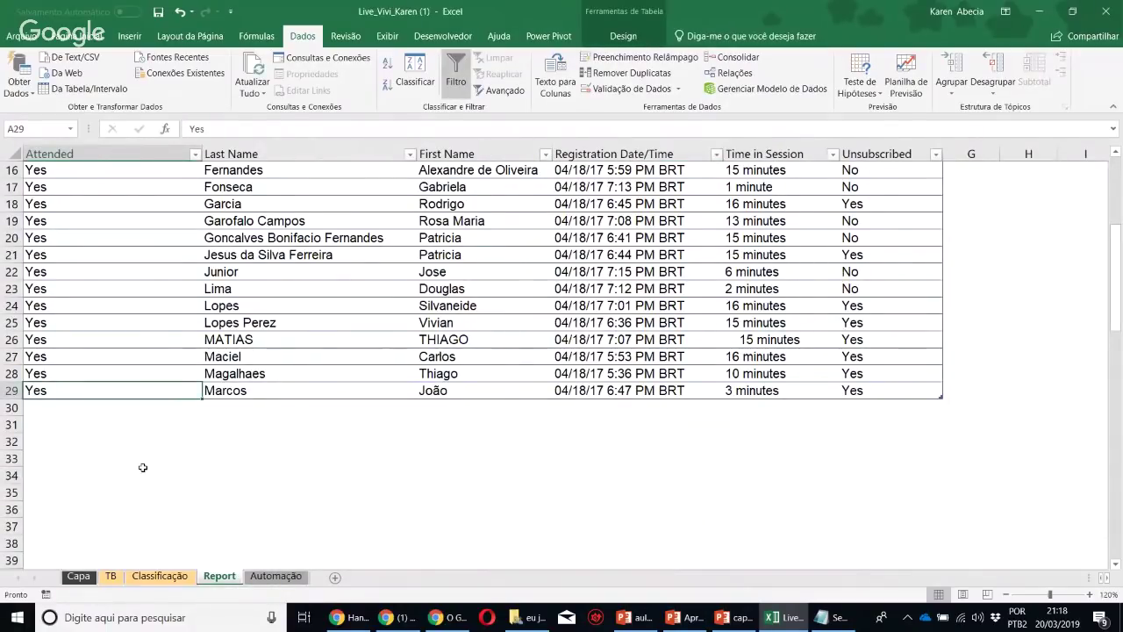
{"action": "key", "text": "ctrl+Up"}
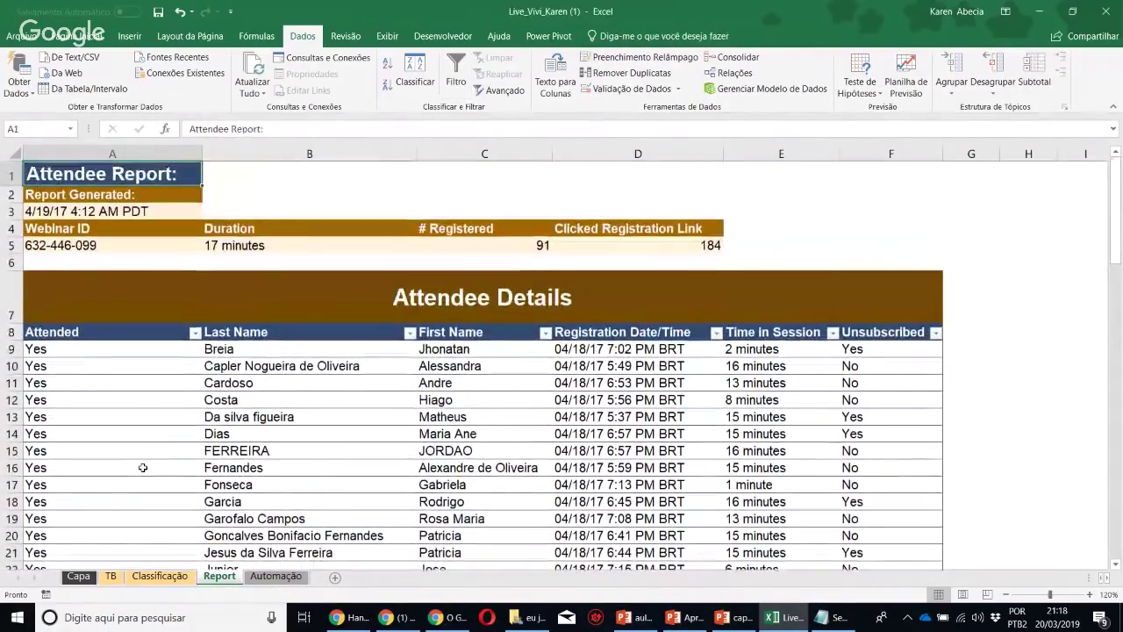
Switch to the Classificação sheet, look over the patient table and its design options, and save the workbook
{"action": "left_click", "coordinate": [161, 576]}
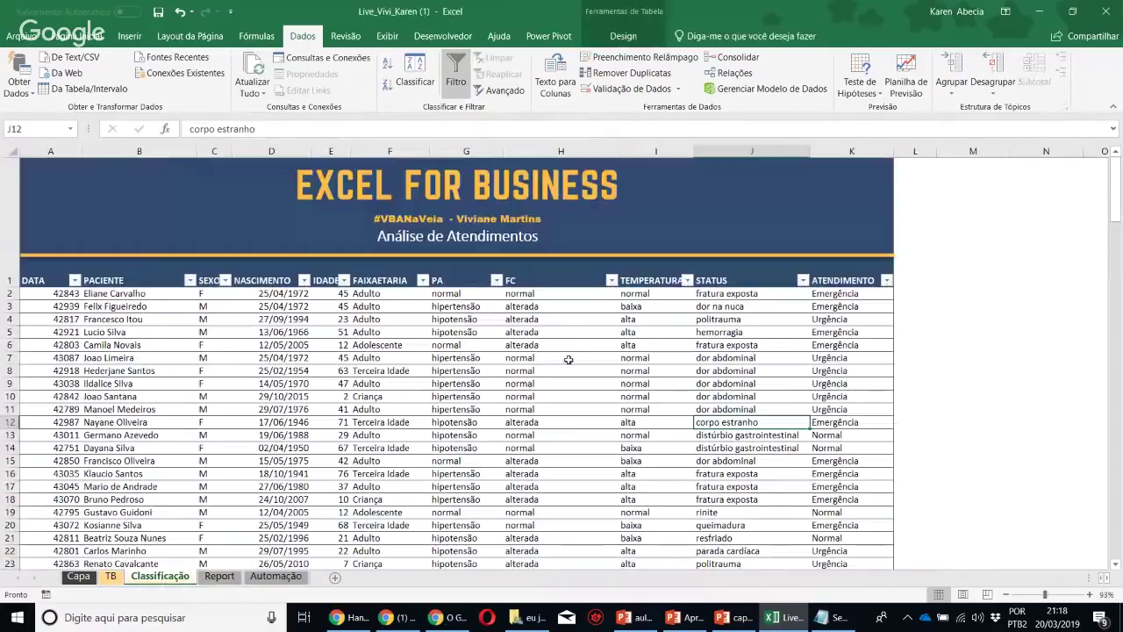
{"action": "left_click", "coordinate": [569, 358]}
{"action": "left_click", "coordinate": [921, 343]}
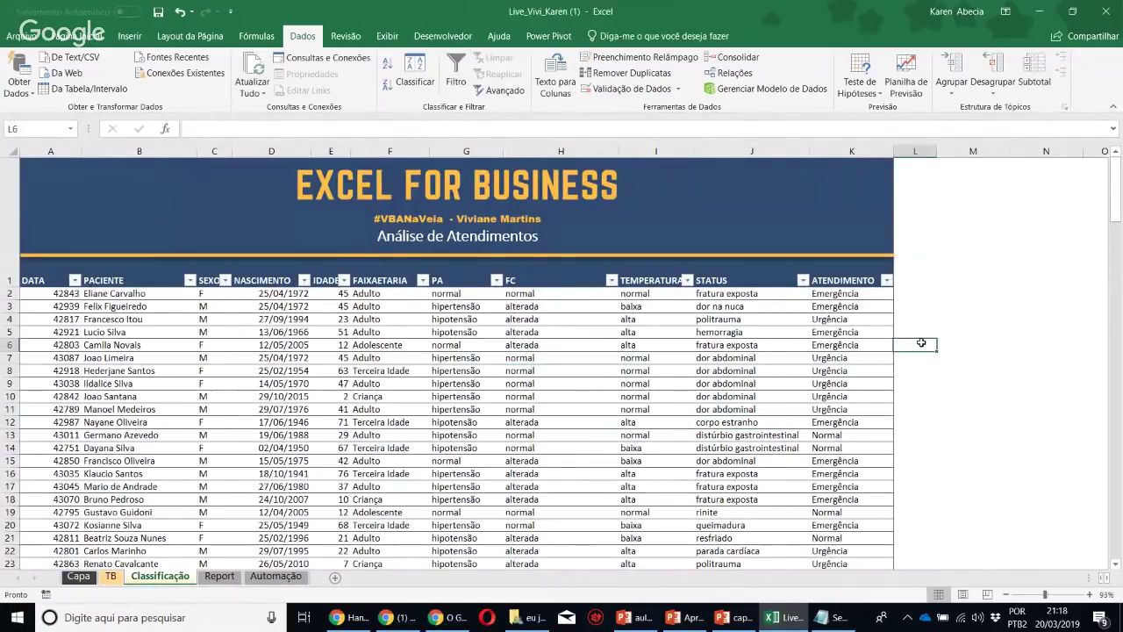
{"action": "scroll", "coordinate": [922, 343], "scroll_direction": "down", "scroll_amount": 4, "text": "ctrl"}
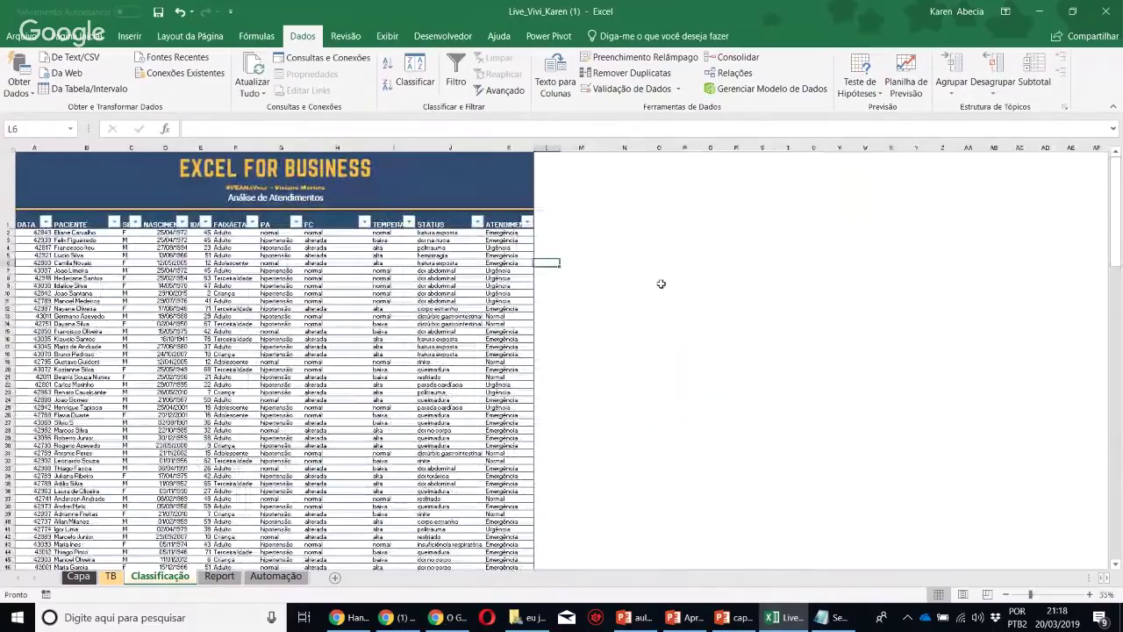
{"action": "left_click", "coordinate": [665, 284]}
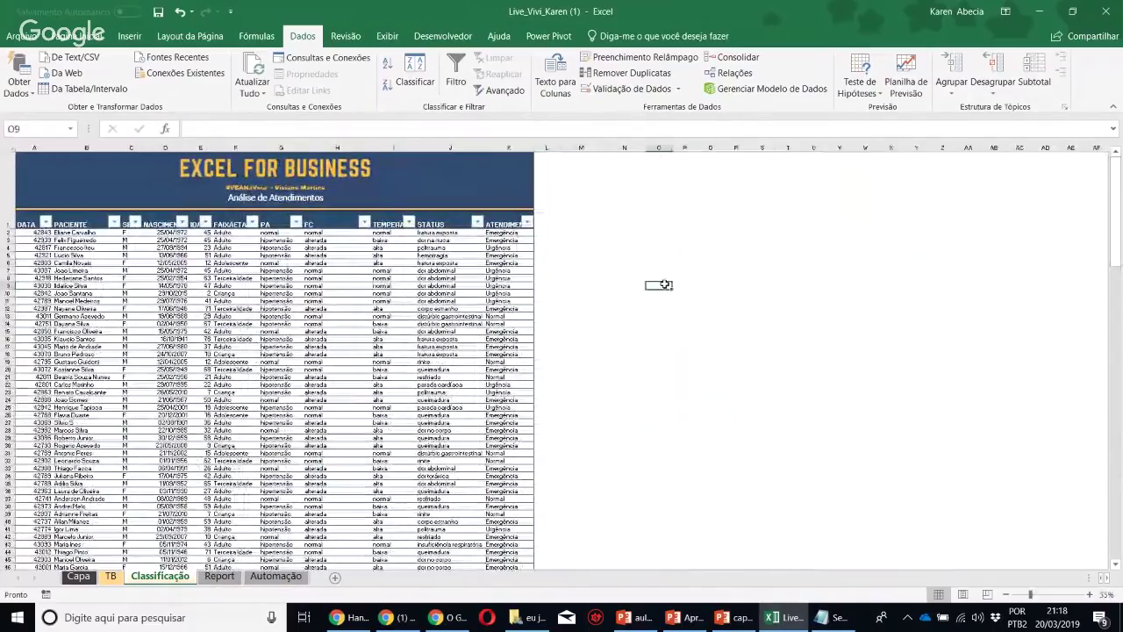
{"action": "left_click", "coordinate": [426, 286]}
{"action": "left_click", "coordinate": [622, 36]}
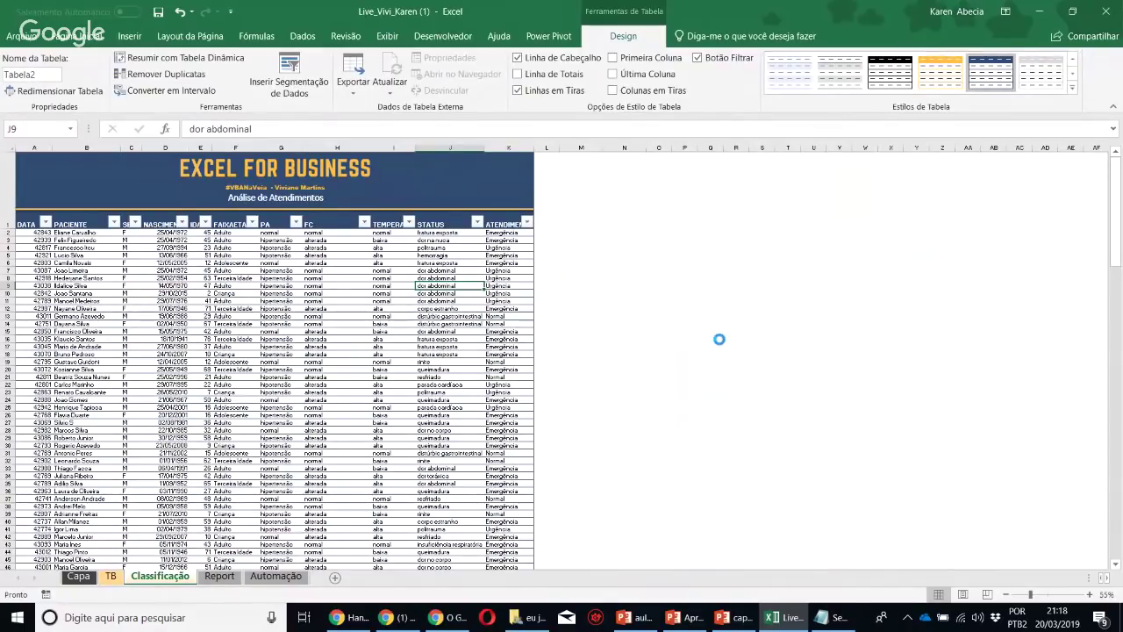
{"action": "scroll", "coordinate": [718, 339], "scroll_direction": "up", "scroll_amount": 5, "text": "ctrl"}
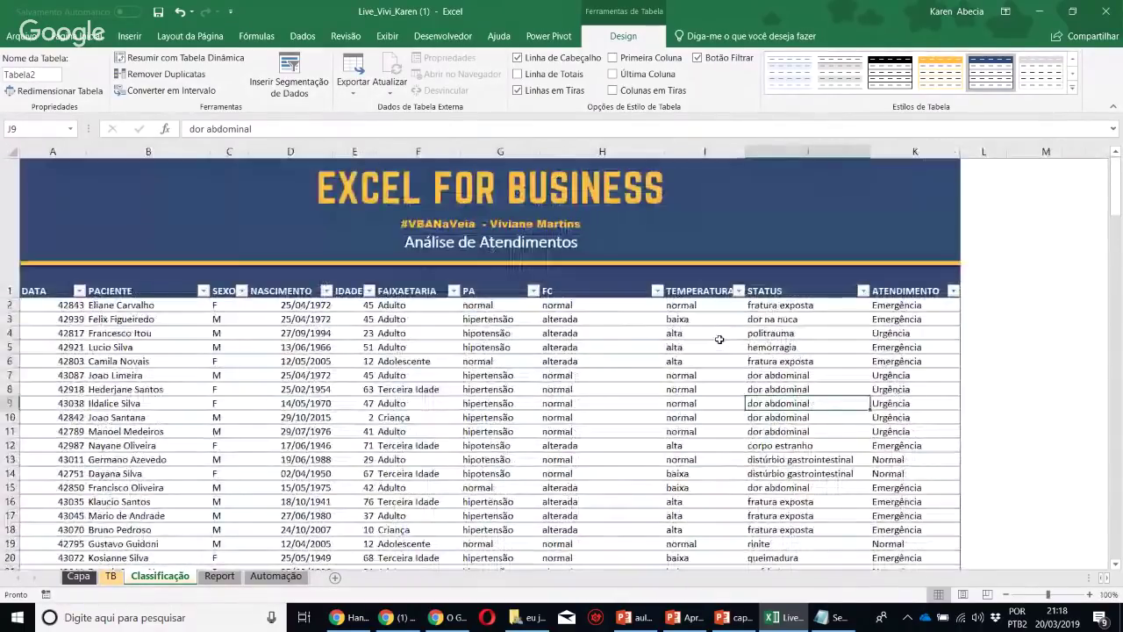
{"action": "left_click", "coordinate": [640, 330]}
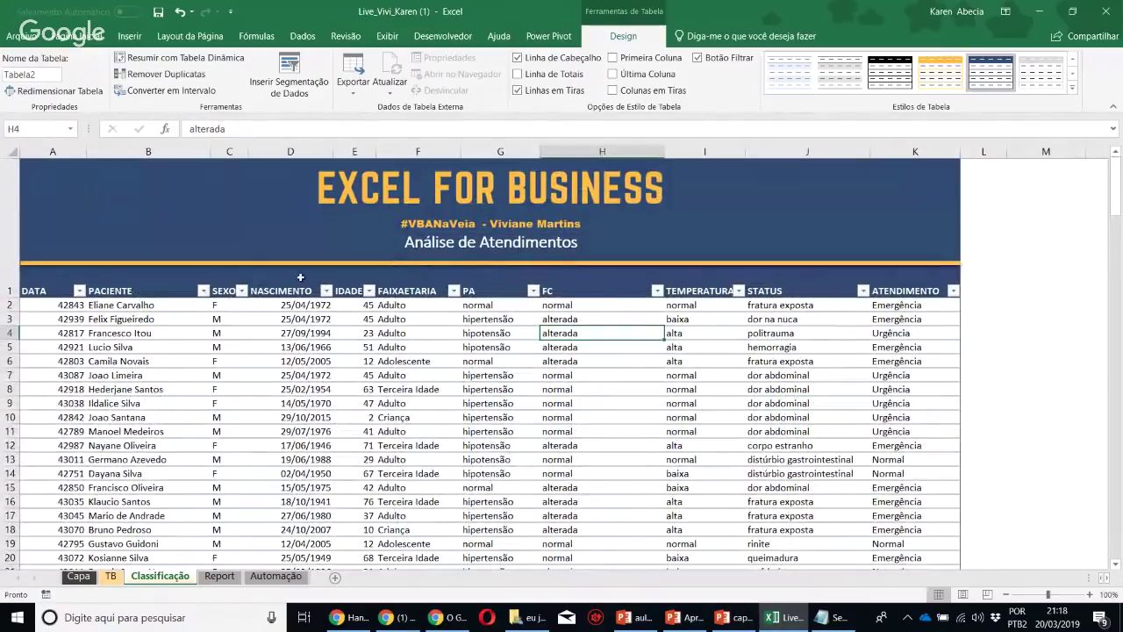
{"action": "left_click", "coordinate": [158, 13]}
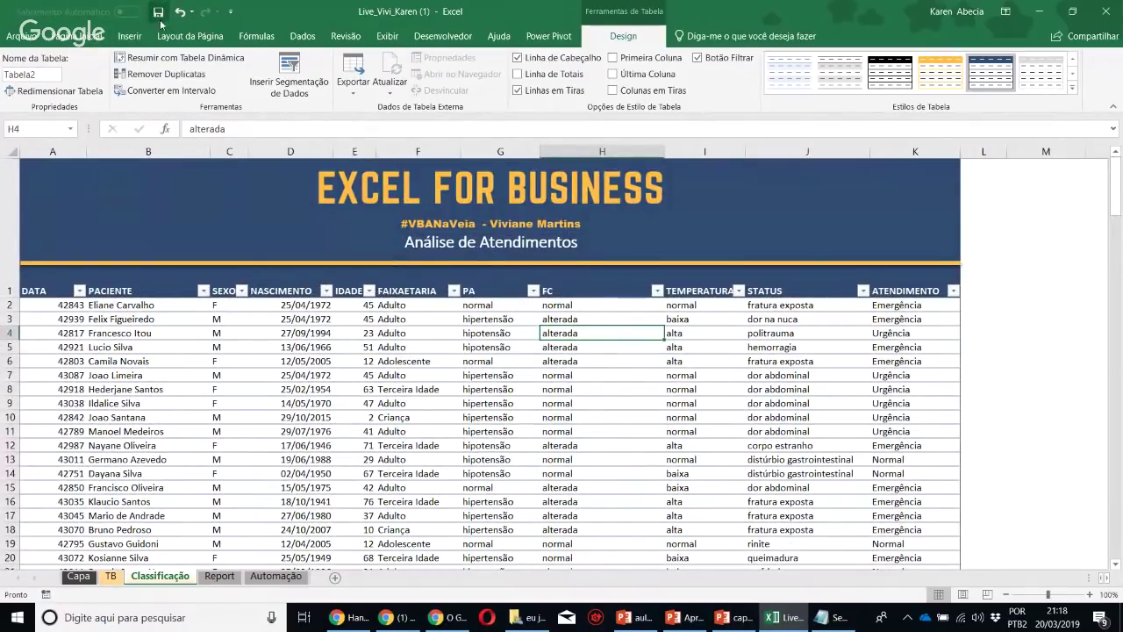
Inspect the TEMPERATURA header and the PA and FC values, then bring up Chrome
{"action": "left_click", "coordinate": [727, 217]}
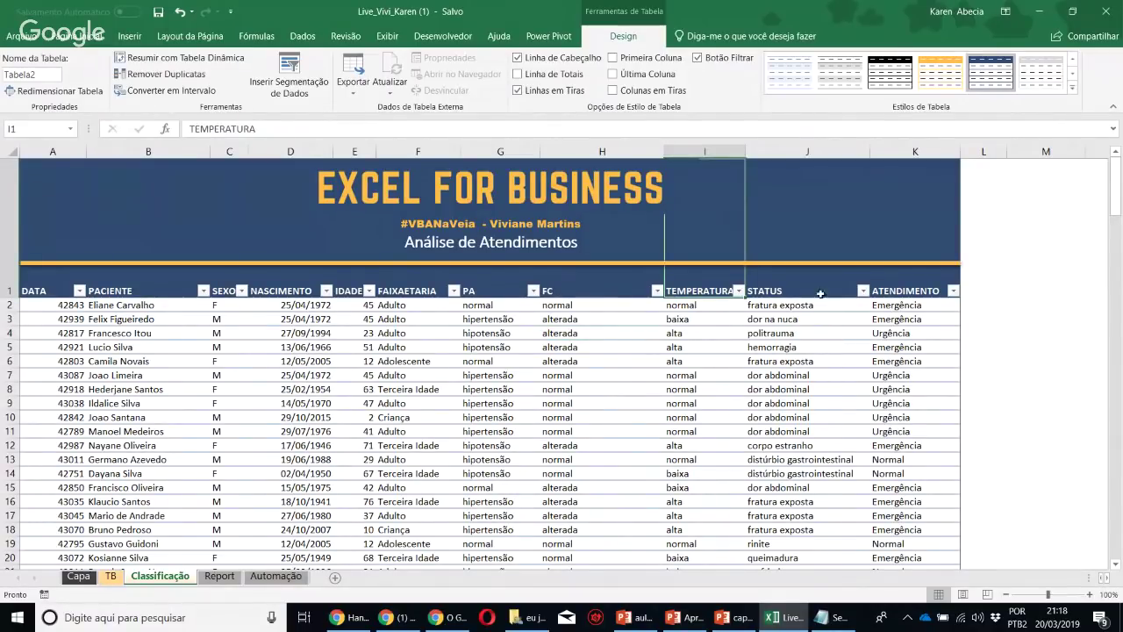
{"action": "key", "text": "Right"}
{"action": "key", "text": "Right"}
{"action": "left_click", "coordinate": [1019, 331]}
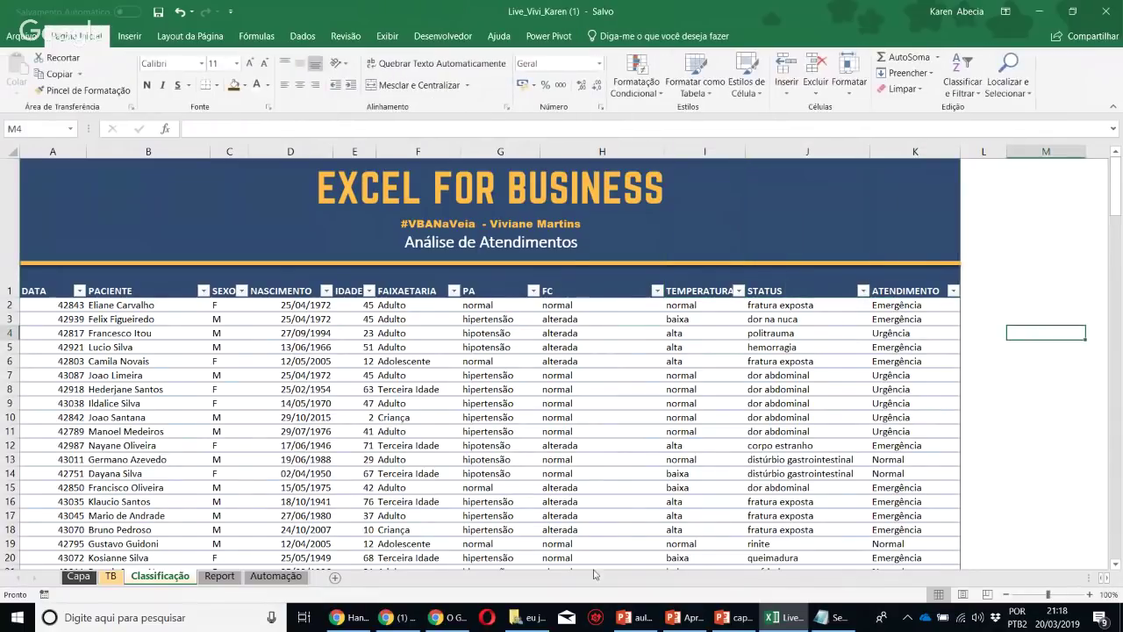
{"action": "left_click", "coordinate": [489, 419]}
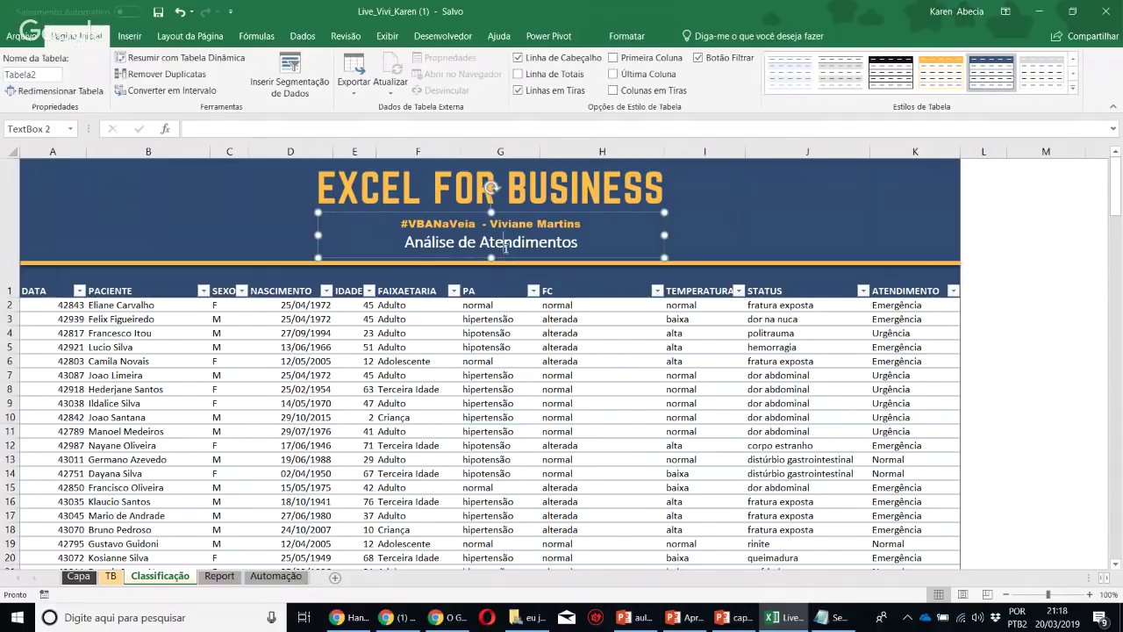
{"action": "left_click", "coordinate": [562, 389]}
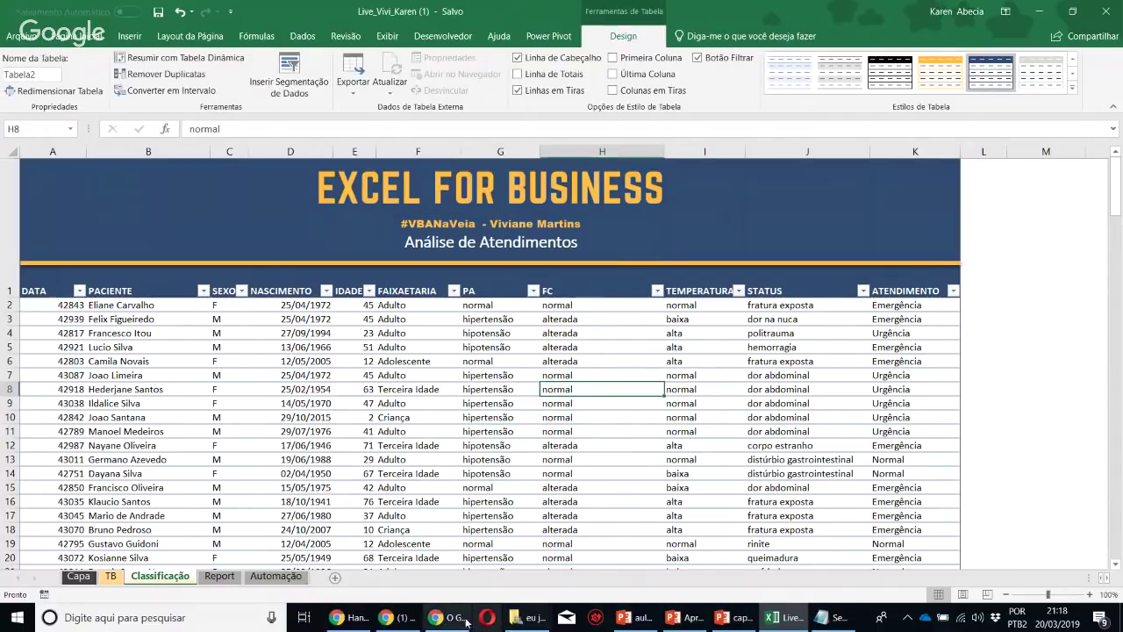
{"action": "left_click", "coordinate": [405, 617]}
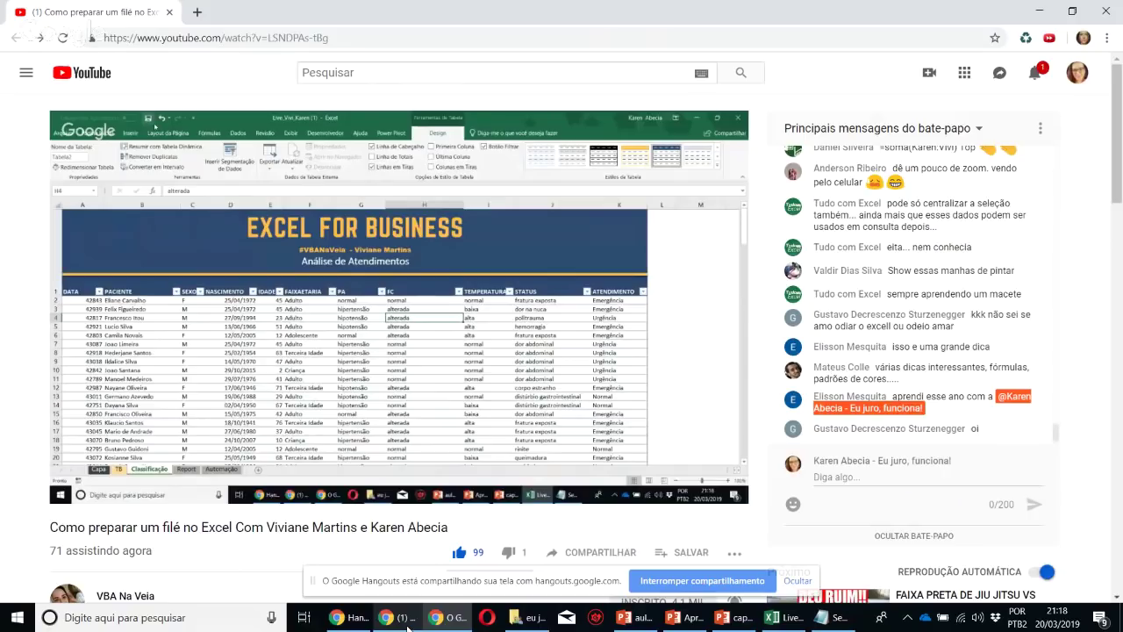
Check the Hangouts call's presenter camera and the YouTube live stream, then return to Excel's patient table
{"action": "left_click", "coordinate": [353, 618]}
{"action": "left_click", "coordinate": [778, 533]}
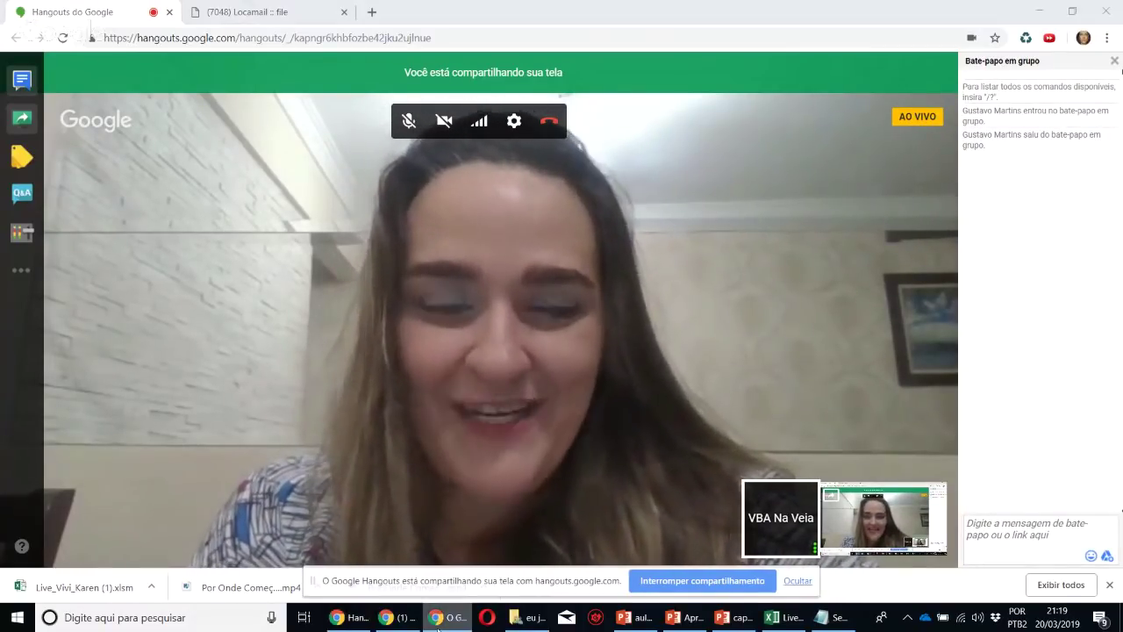
{"action": "left_click", "coordinate": [401, 618]}
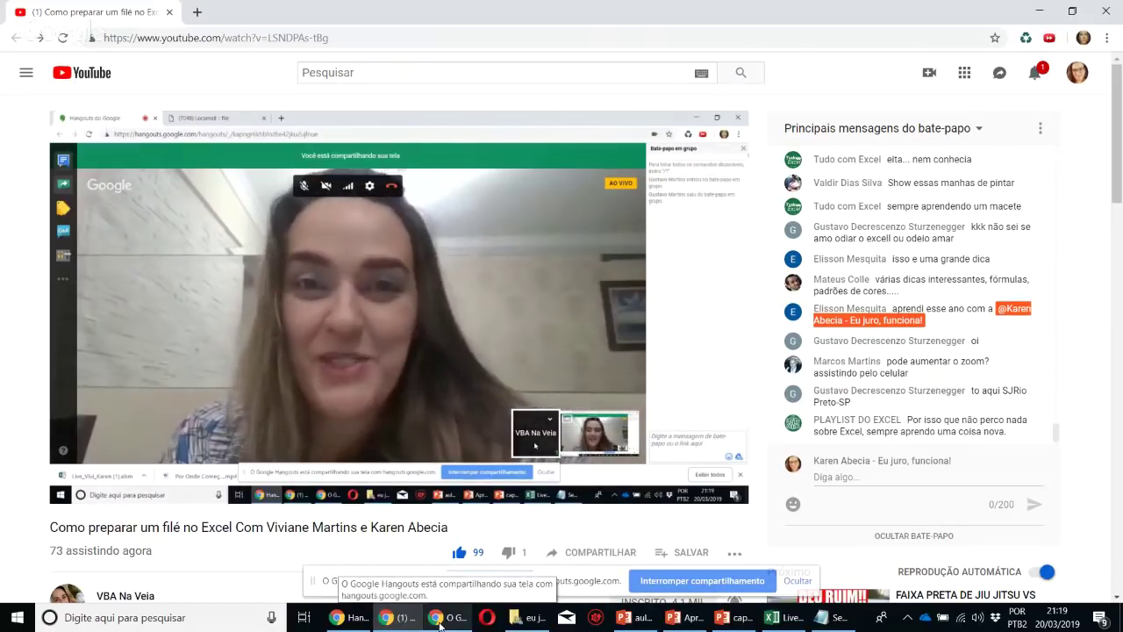
{"action": "mouse_move", "coordinate": [440, 625]}
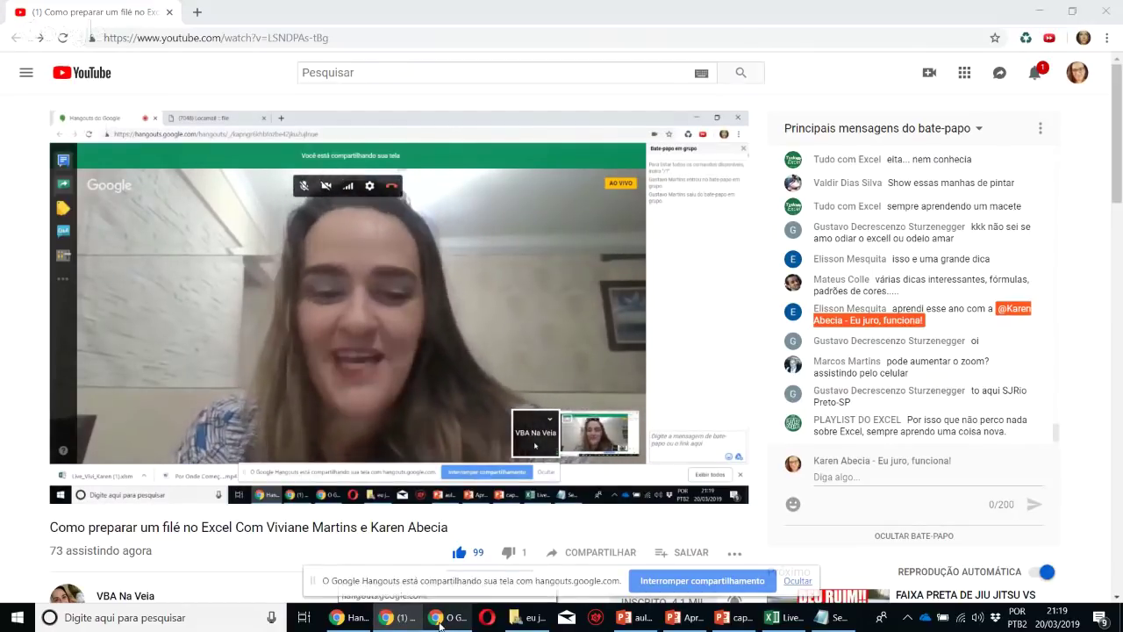
{"action": "left_click", "coordinate": [347, 616]}
{"action": "mouse_move", "coordinate": [789, 519]}
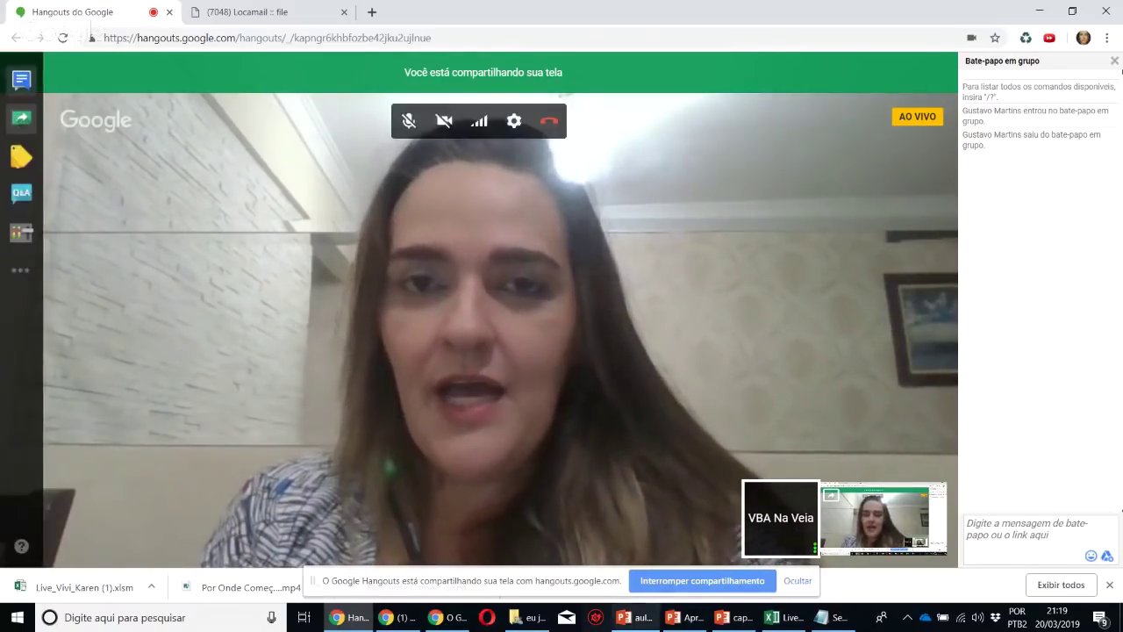
{"action": "left_click", "coordinate": [774, 620]}
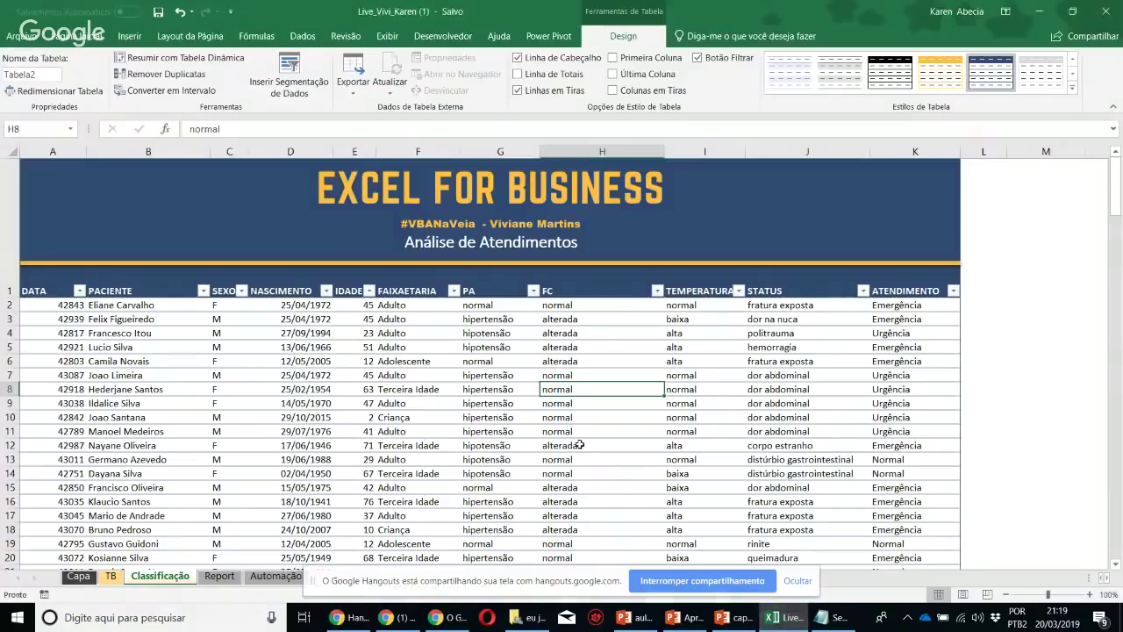
{"action": "left_click", "coordinate": [579, 445]}
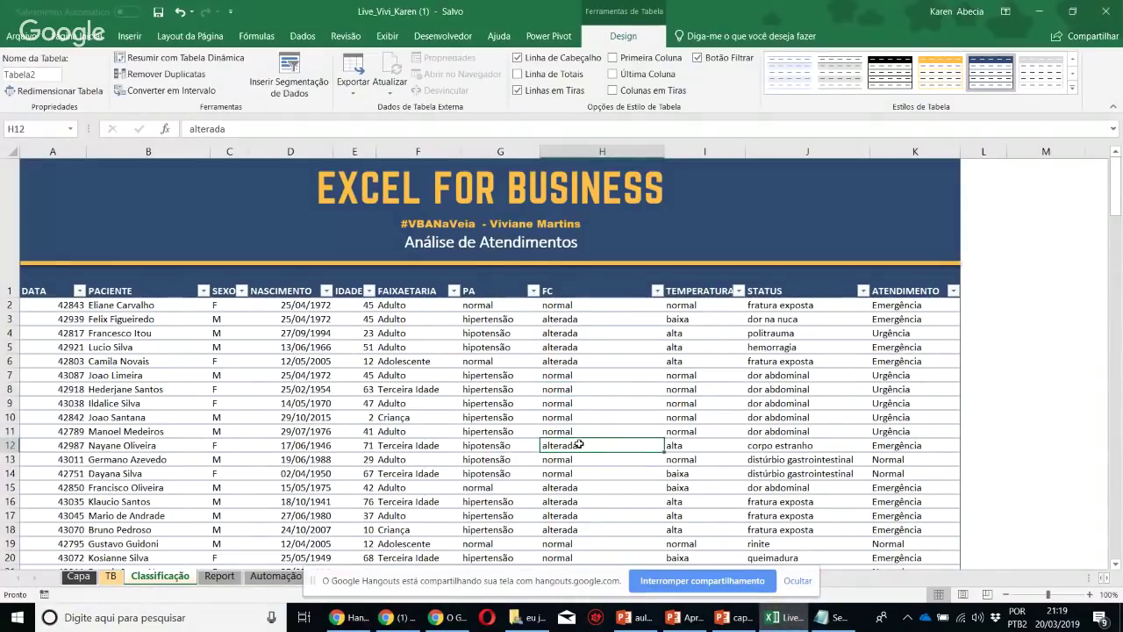
Nudge the EXCEL FOR BUSINESS banner slightly right, then return to the cells at a NASCIMENTO date
{"action": "left_click", "coordinate": [445, 200]}
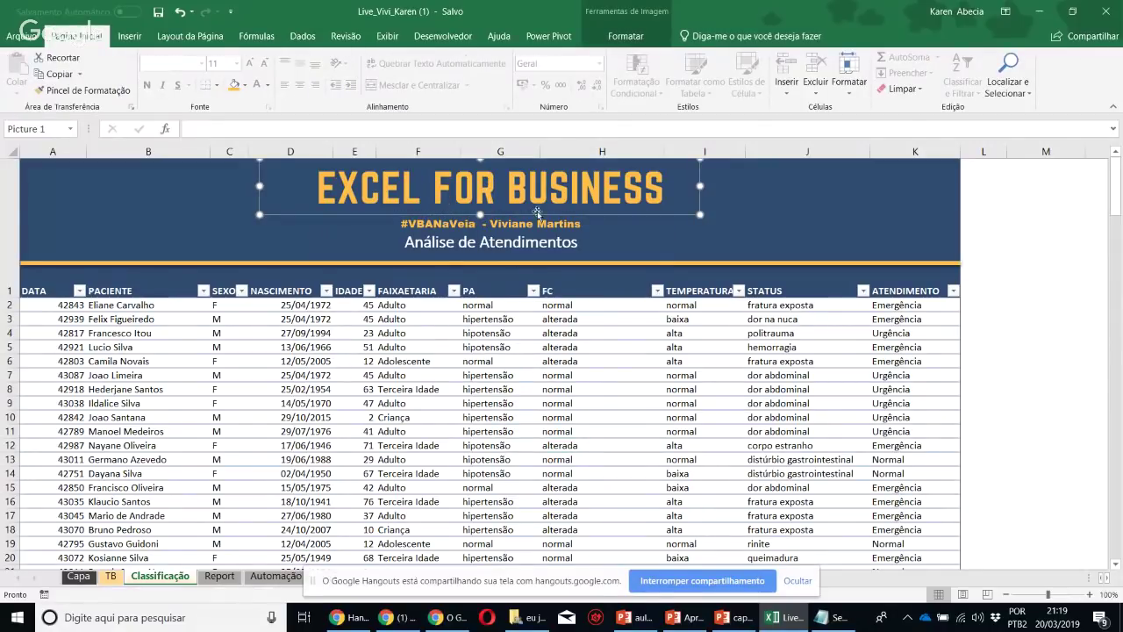
{"action": "left_click_drag", "start_coordinate": [537, 210], "coordinate": [547, 210]}
{"action": "left_click", "coordinate": [512, 244]}
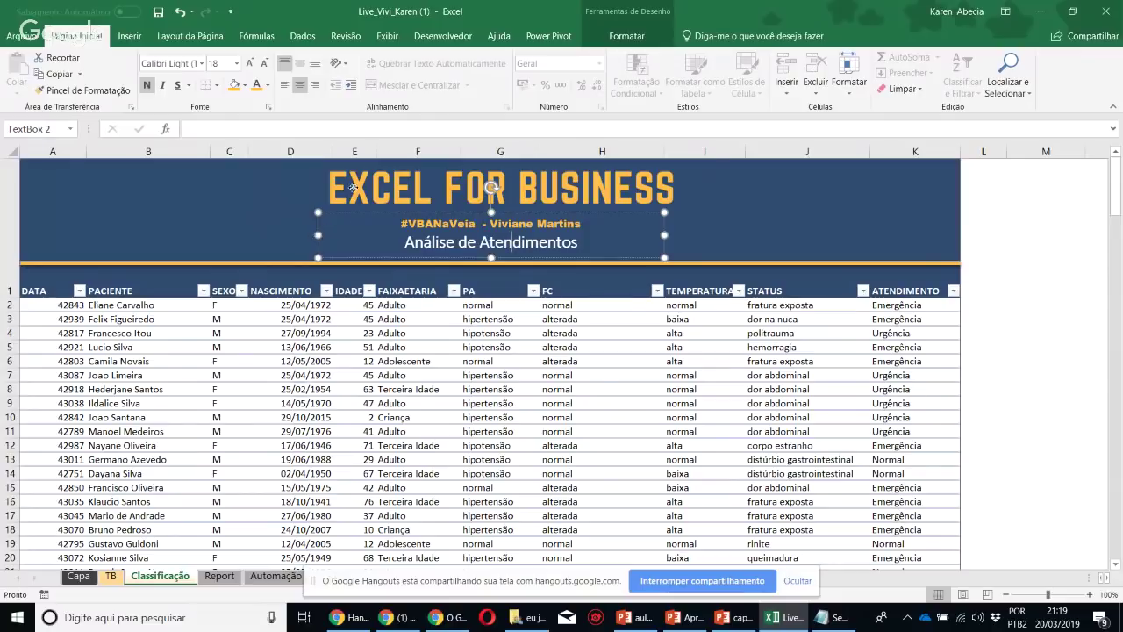
{"action": "key", "text": "Escape"}
{"action": "left_click", "coordinate": [291, 414]}
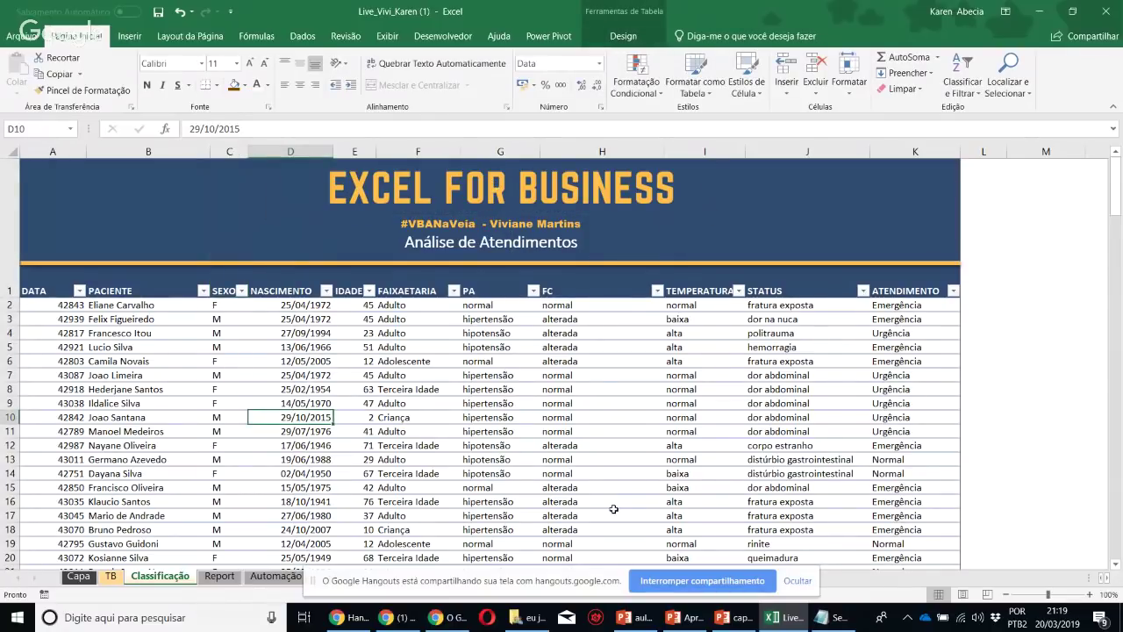
{"action": "mouse_move", "coordinate": [446, 623]}
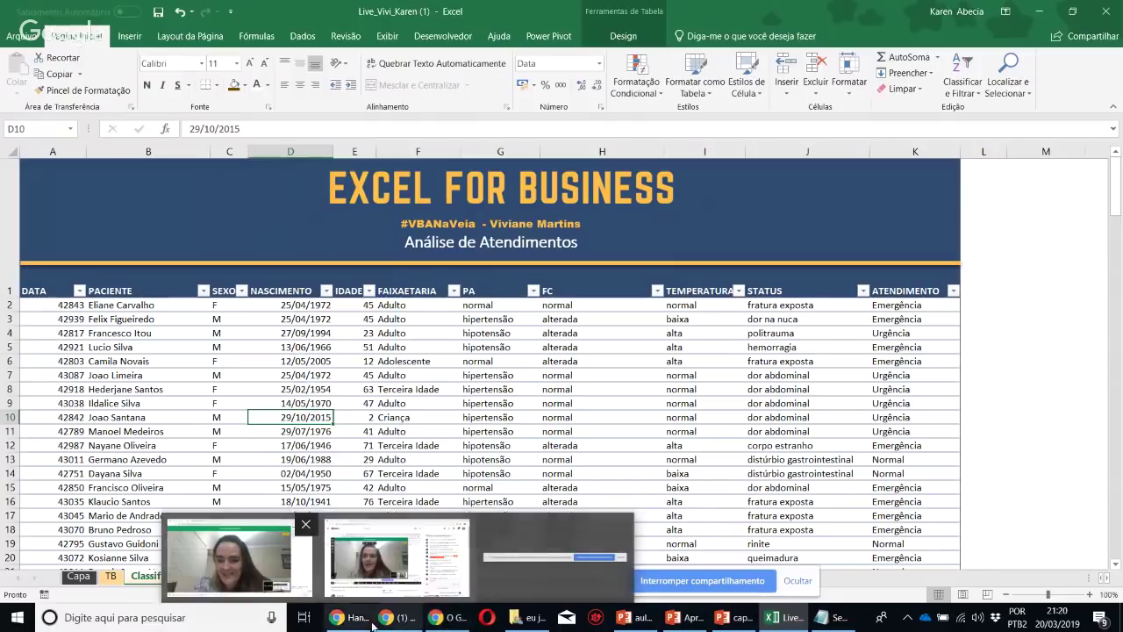
{"action": "mouse_move", "coordinate": [382, 569]}
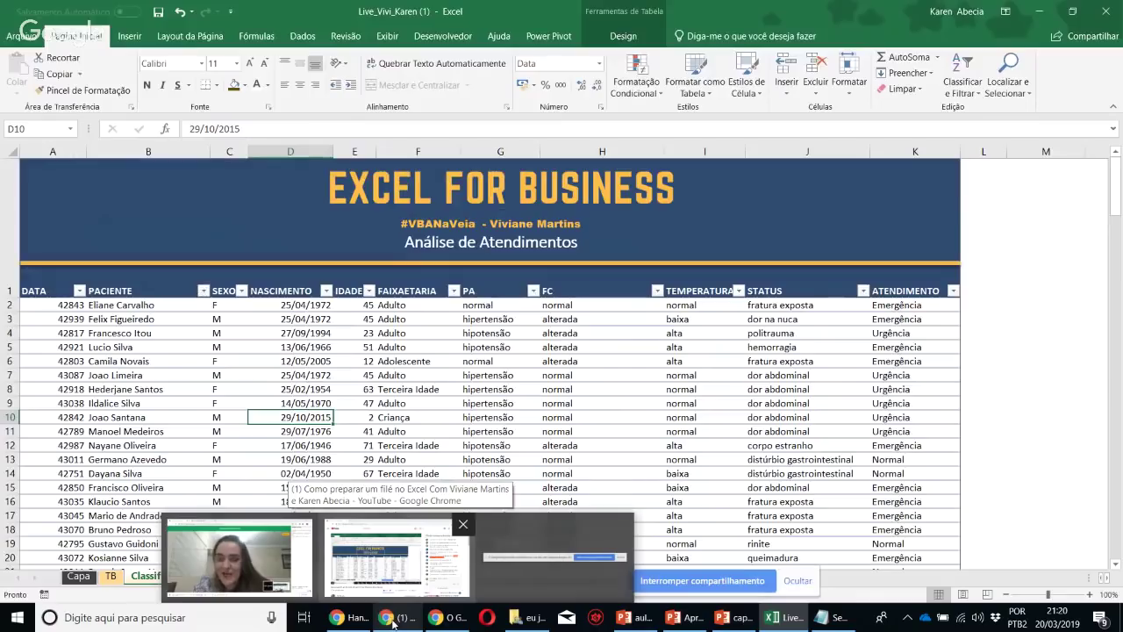
{"action": "left_click", "coordinate": [392, 621]}
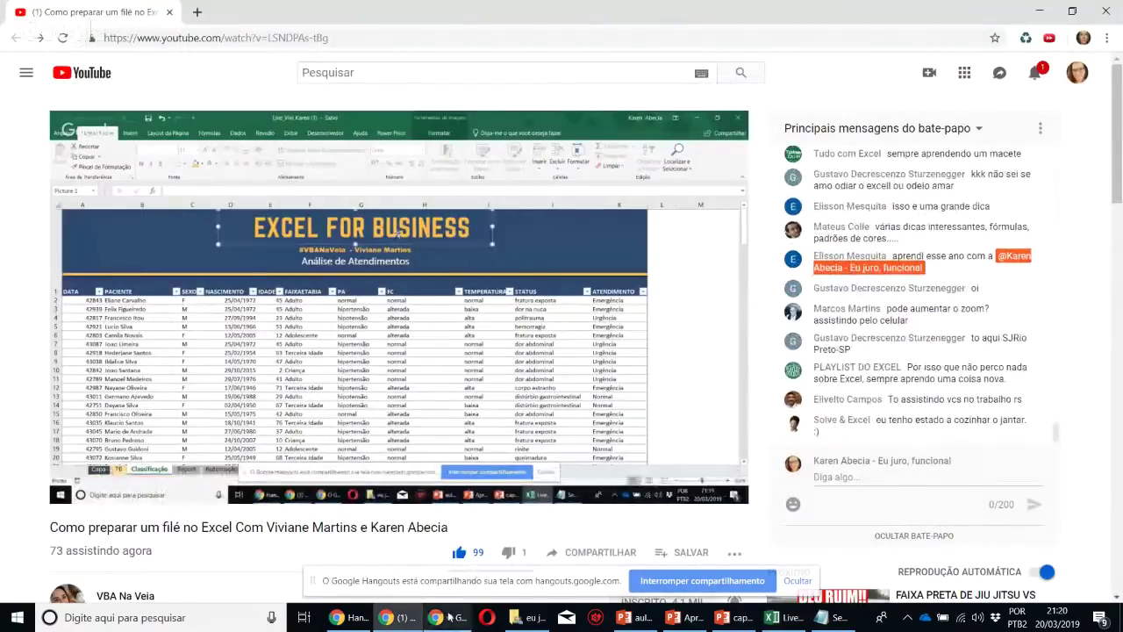
{"action": "left_click", "coordinate": [362, 619]}
{"action": "left_click", "coordinate": [397, 619]}
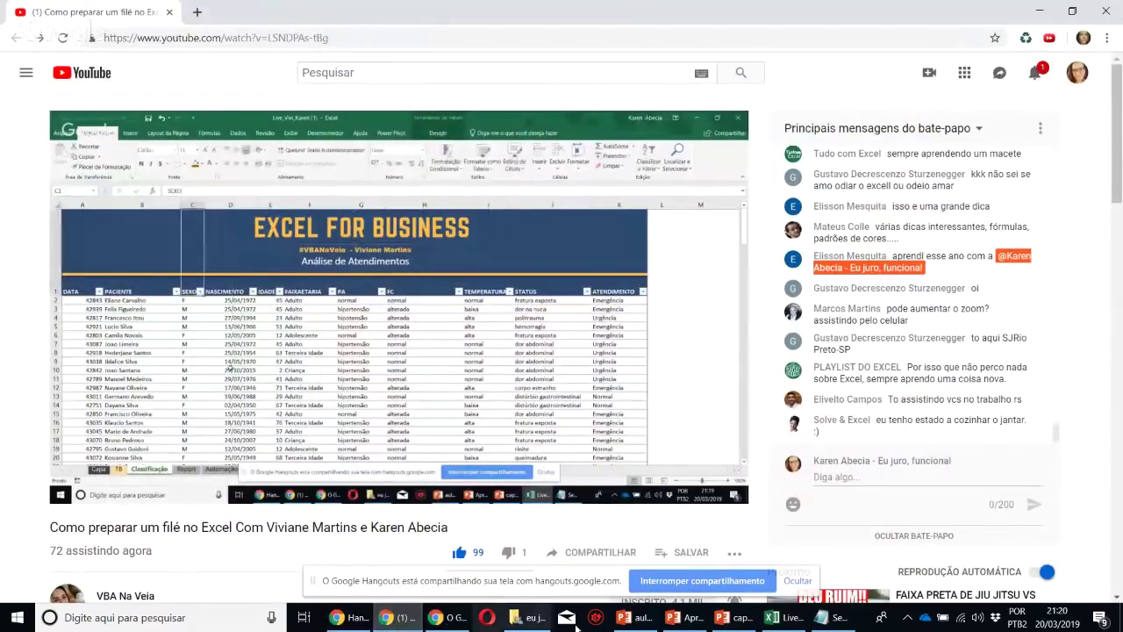
{"action": "mouse_move", "coordinate": [783, 621]}
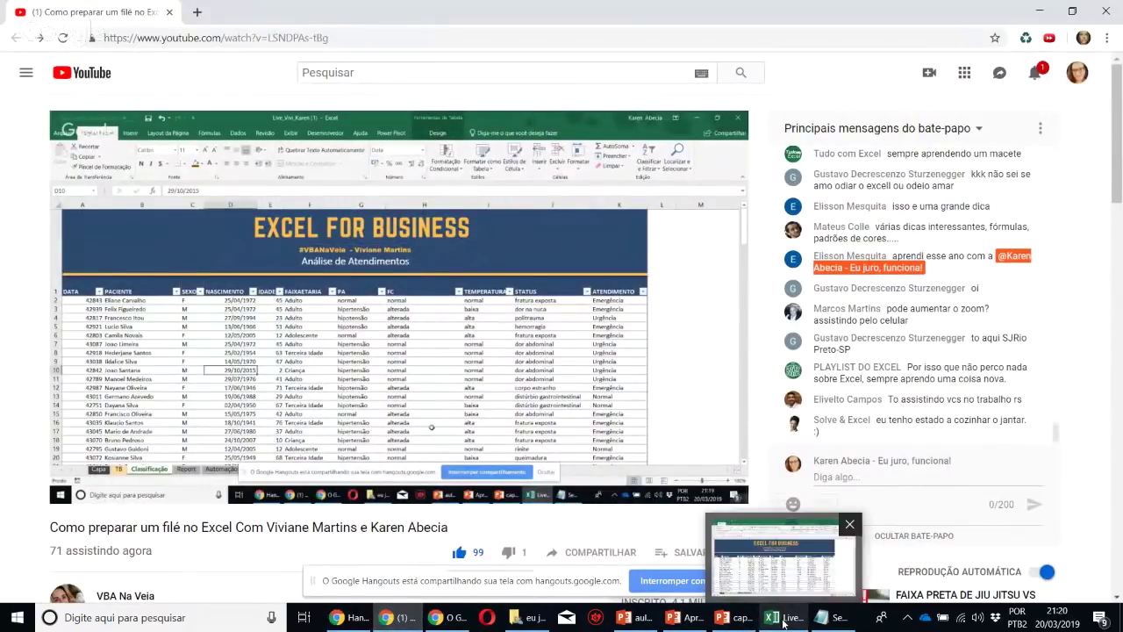
{"action": "left_click", "coordinate": [783, 621]}
{"action": "left_click", "coordinate": [699, 304]}
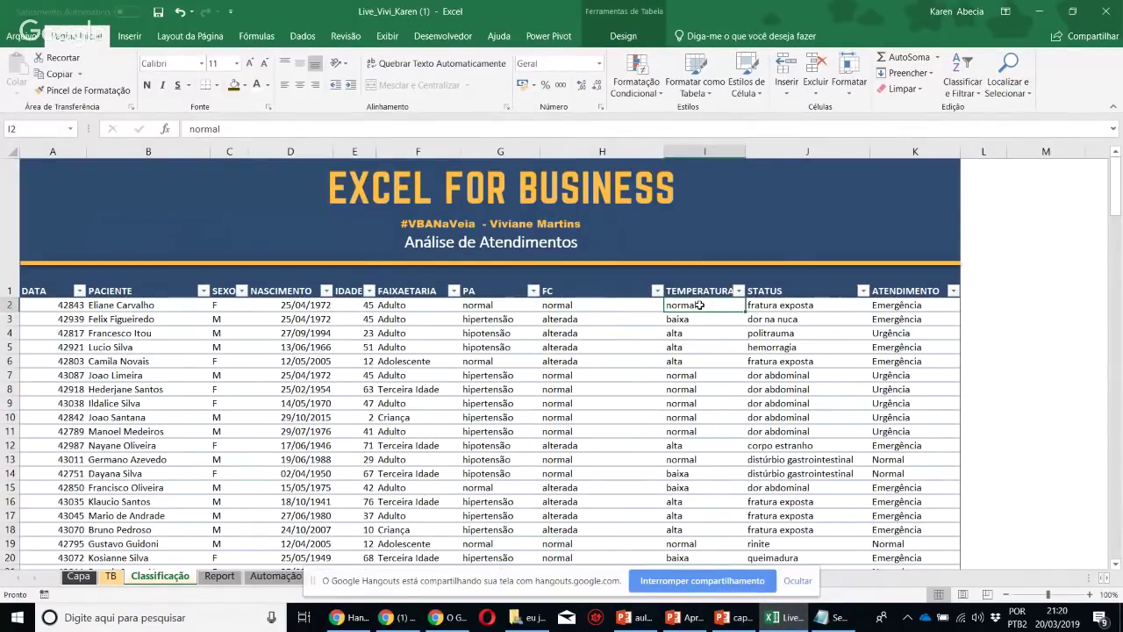
Look over the Classificação patient table, highlighting and clearing a block of records
{"action": "left_click", "coordinate": [813, 307]}
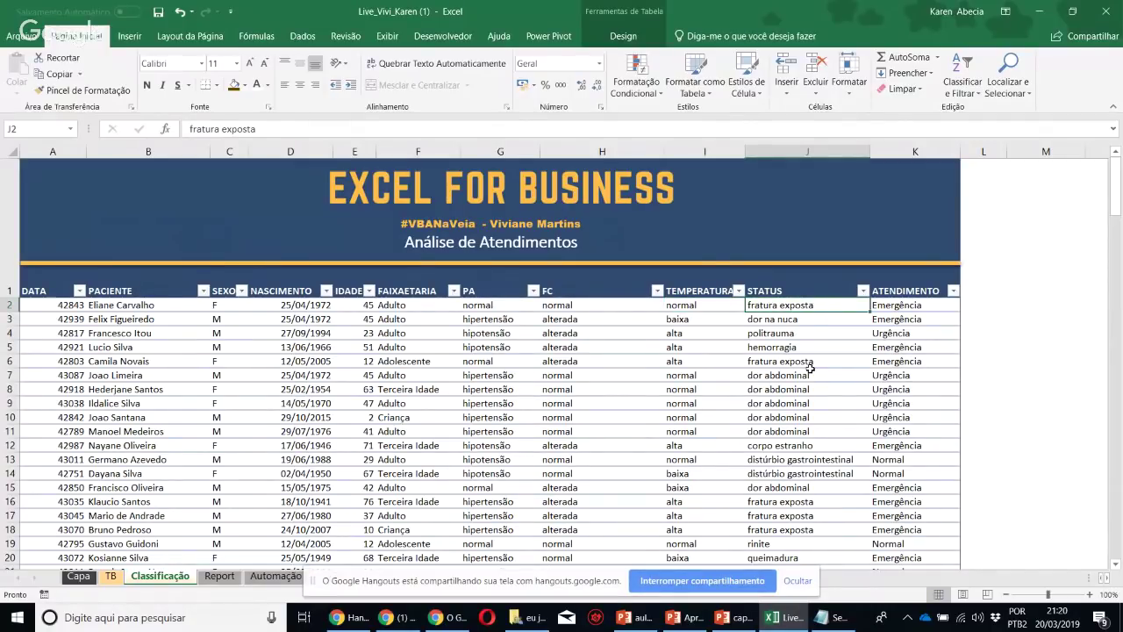
{"action": "scroll", "coordinate": [810, 368], "scroll_direction": "down", "scroll_amount": 1}
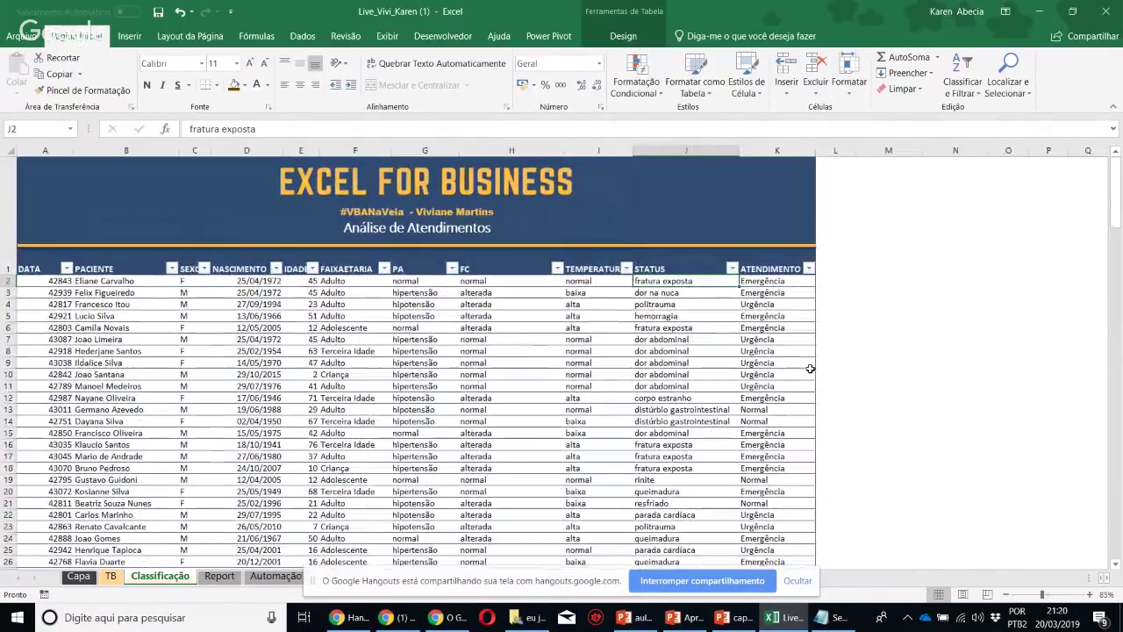
{"action": "left_click", "coordinate": [913, 213]}
{"action": "left_click_drag", "start_coordinate": [105, 296], "coordinate": [562, 371]}
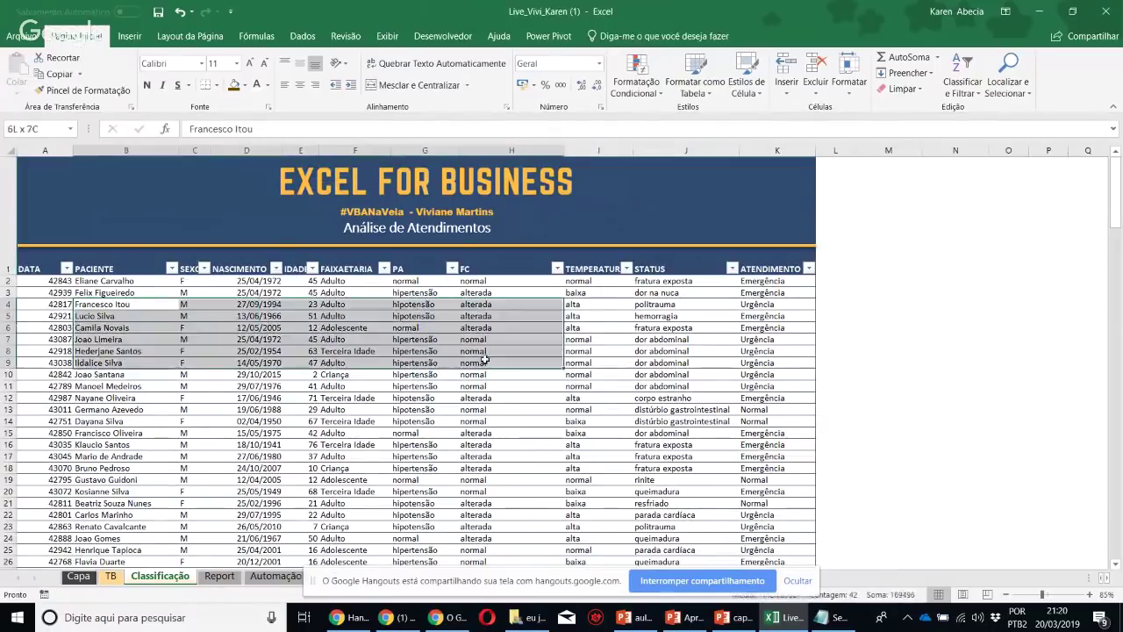
{"action": "left_click", "coordinate": [645, 388]}
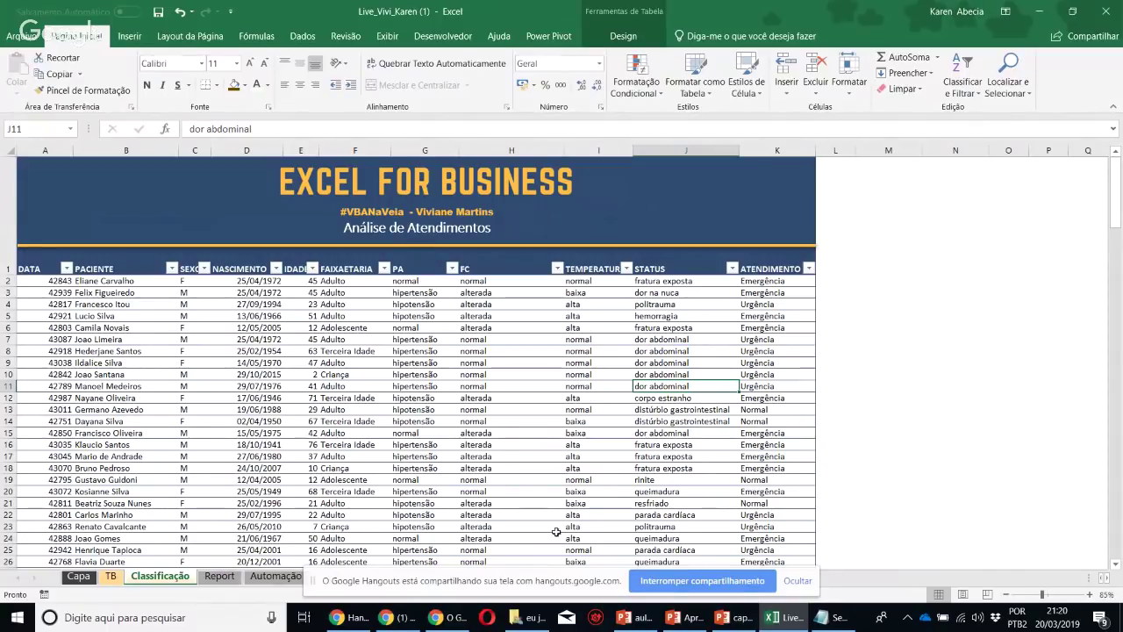
Check the YouTube stream and Hangouts broadcast, then return to Excel and select the first DATA value
{"action": "left_click", "coordinate": [405, 620]}
{"action": "left_click", "coordinate": [408, 621]}
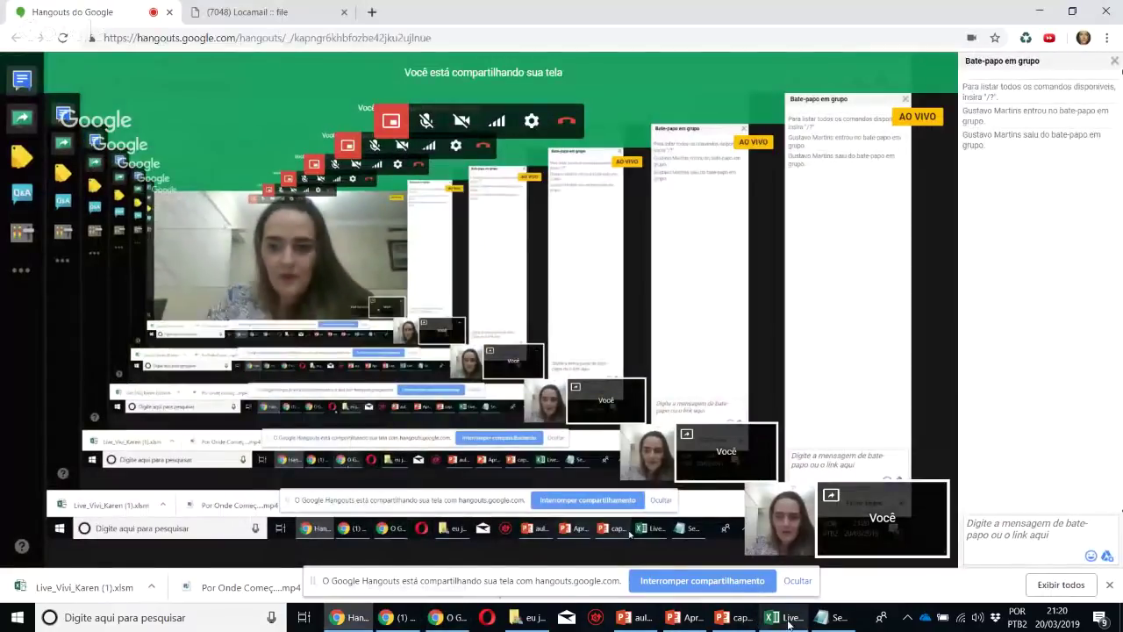
{"action": "left_click", "coordinate": [770, 616]}
{"action": "left_click", "coordinate": [398, 372]}
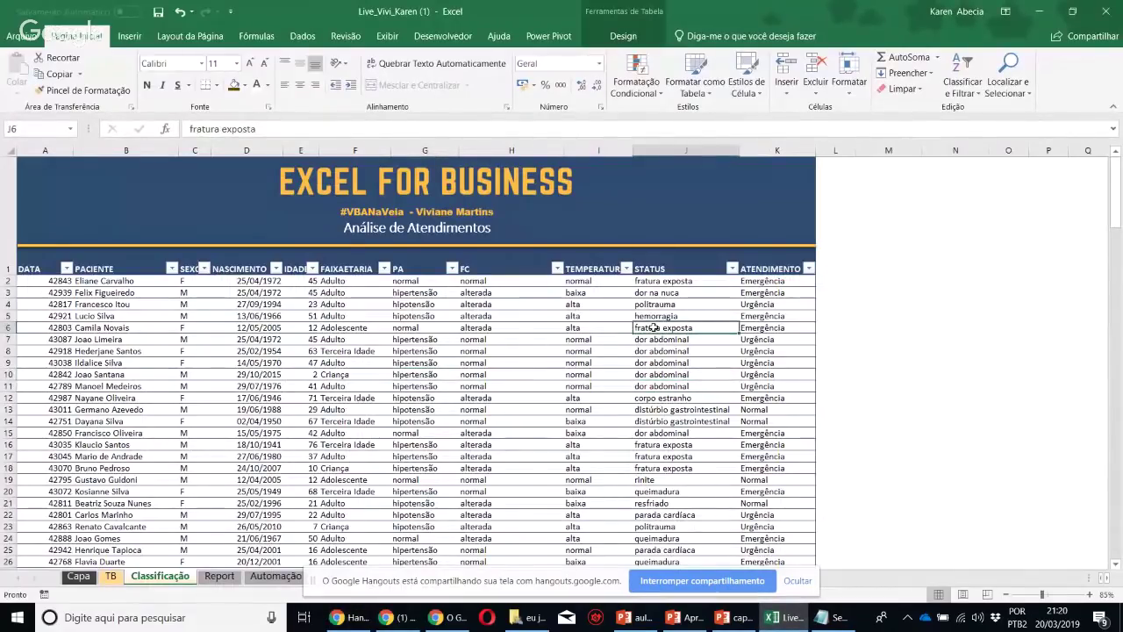
{"action": "left_click", "coordinate": [867, 329]}
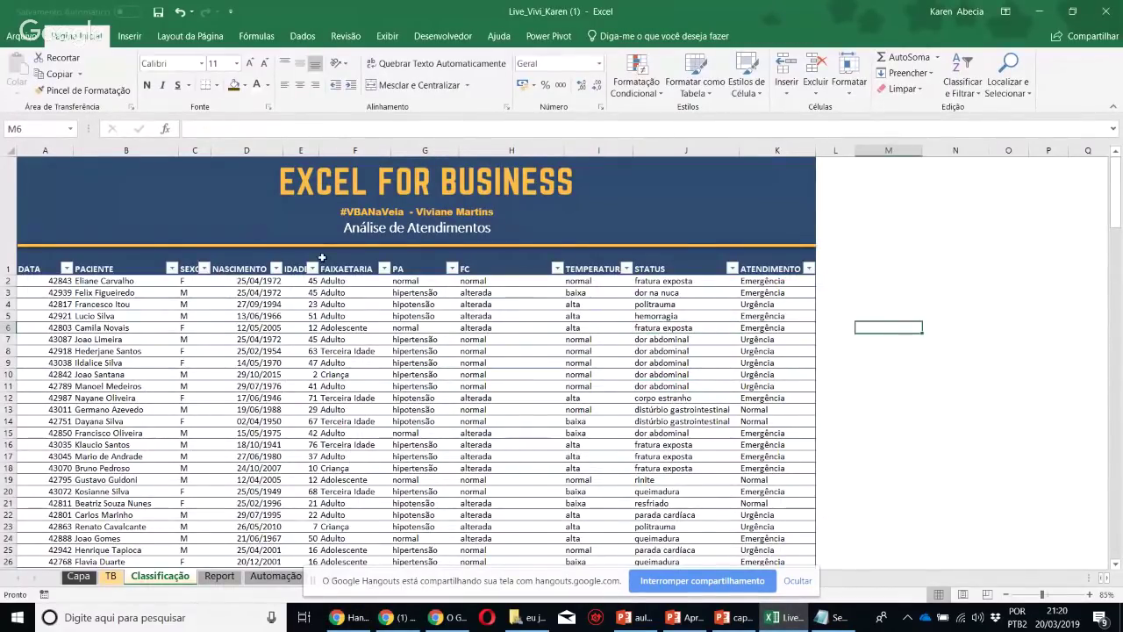
{"action": "scroll", "coordinate": [405, 239], "scroll_direction": "up", "scroll_amount": 1, "text": "ctrl"}
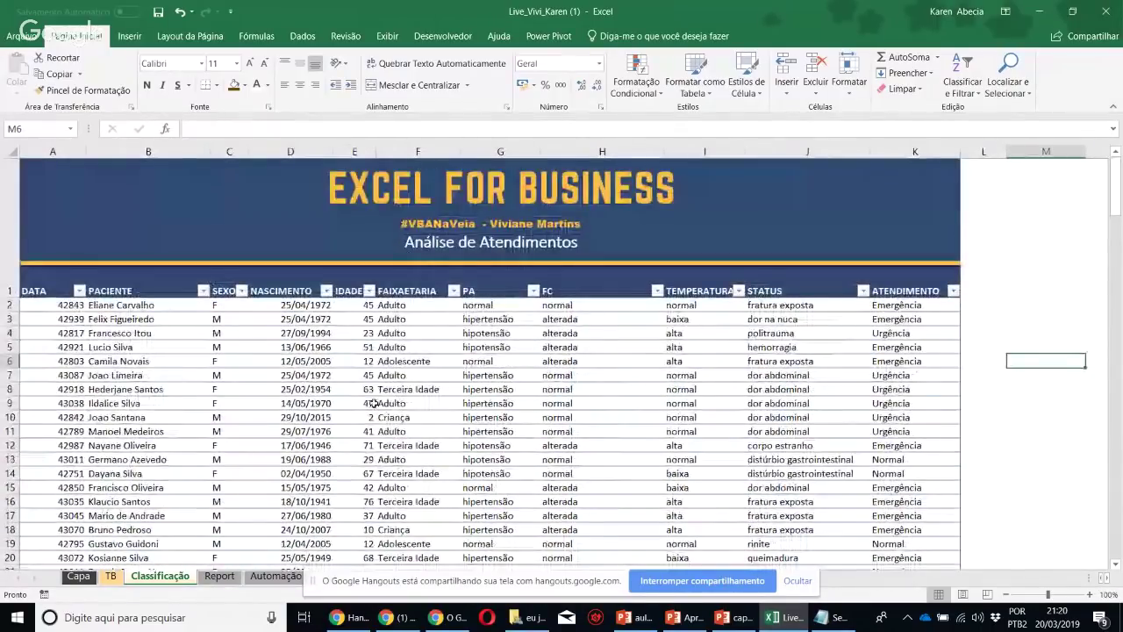
{"action": "left_click", "coordinate": [364, 445]}
{"action": "left_click", "coordinate": [43, 307]}
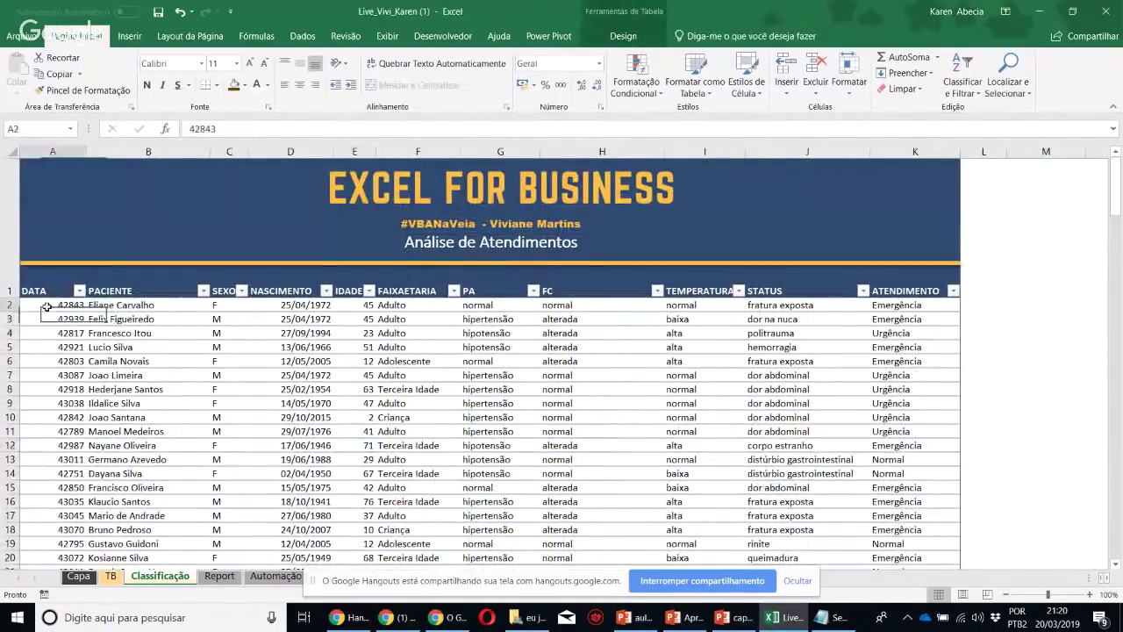
Format the whole DATA column as Data Abreviada short dates
{"action": "left_click", "coordinate": [60, 154]}
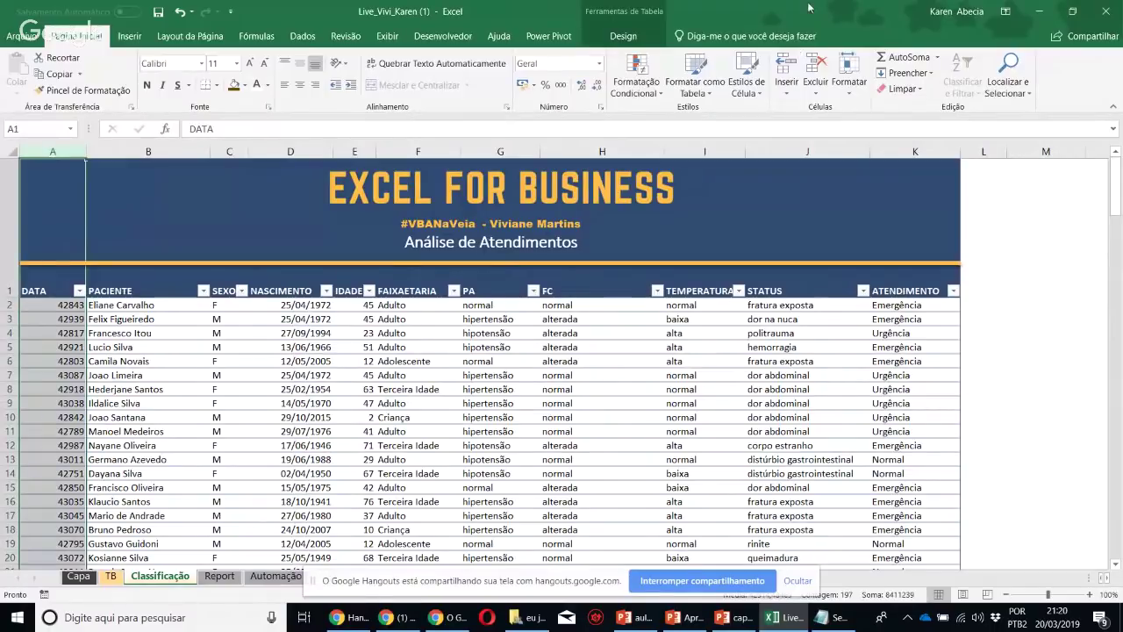
{"action": "left_click", "coordinate": [600, 63]}
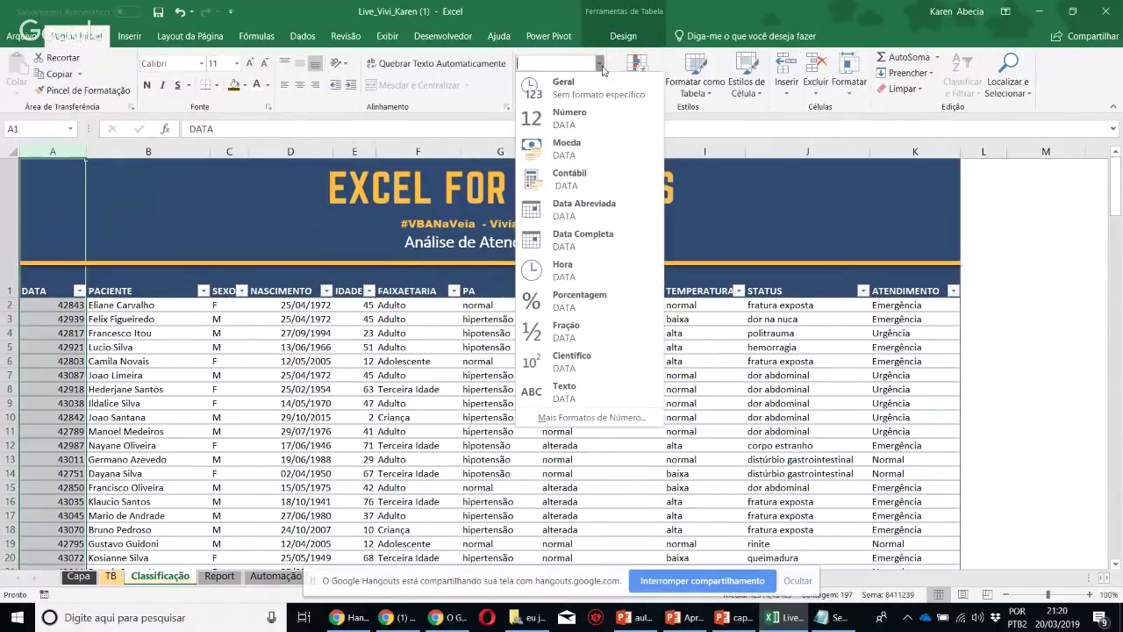
{"action": "left_click", "coordinate": [604, 213]}
Review the PACIENTE, SEXO, NASCIMENTO, IDADE, FAIXAETARIA, PA and FC column values
{"action": "left_click", "coordinate": [301, 404]}
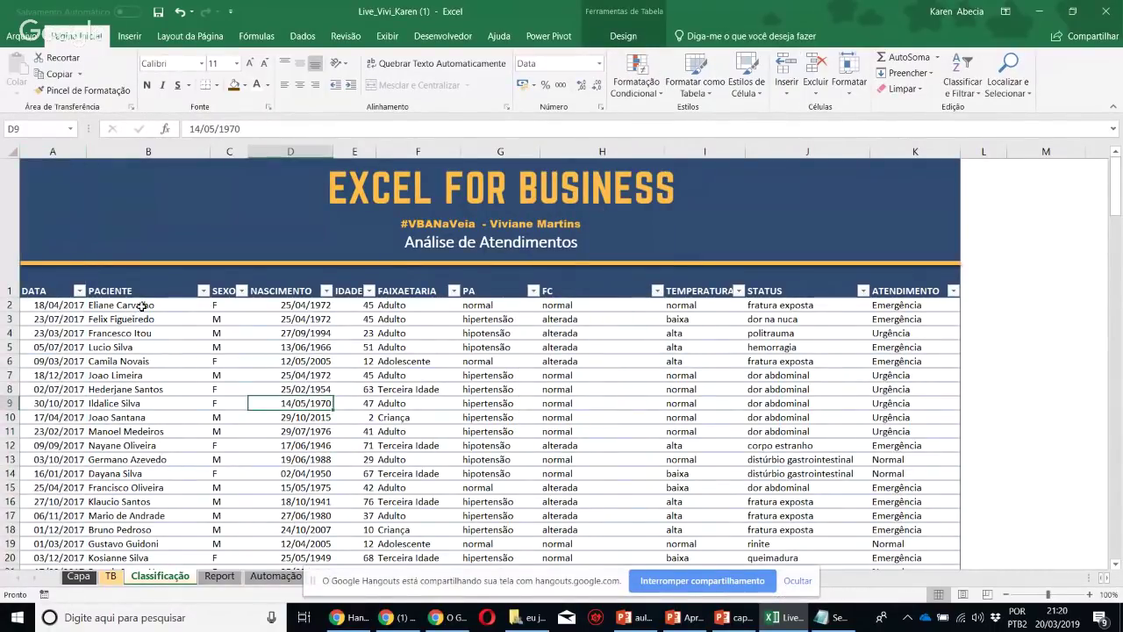
{"action": "left_click_drag", "start_coordinate": [142, 305], "coordinate": [141, 431]}
{"action": "left_click_drag", "start_coordinate": [223, 318], "coordinate": [230, 365]}
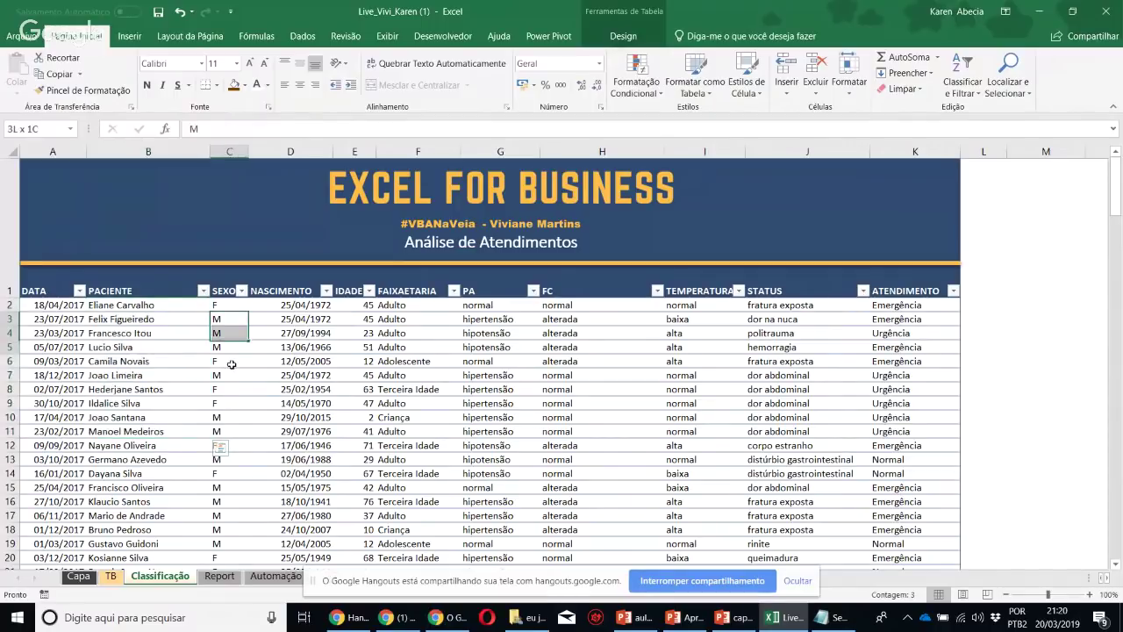
{"action": "left_click_drag", "start_coordinate": [283, 319], "coordinate": [283, 365]}
{"action": "left_click_drag", "start_coordinate": [349, 309], "coordinate": [352, 326]}
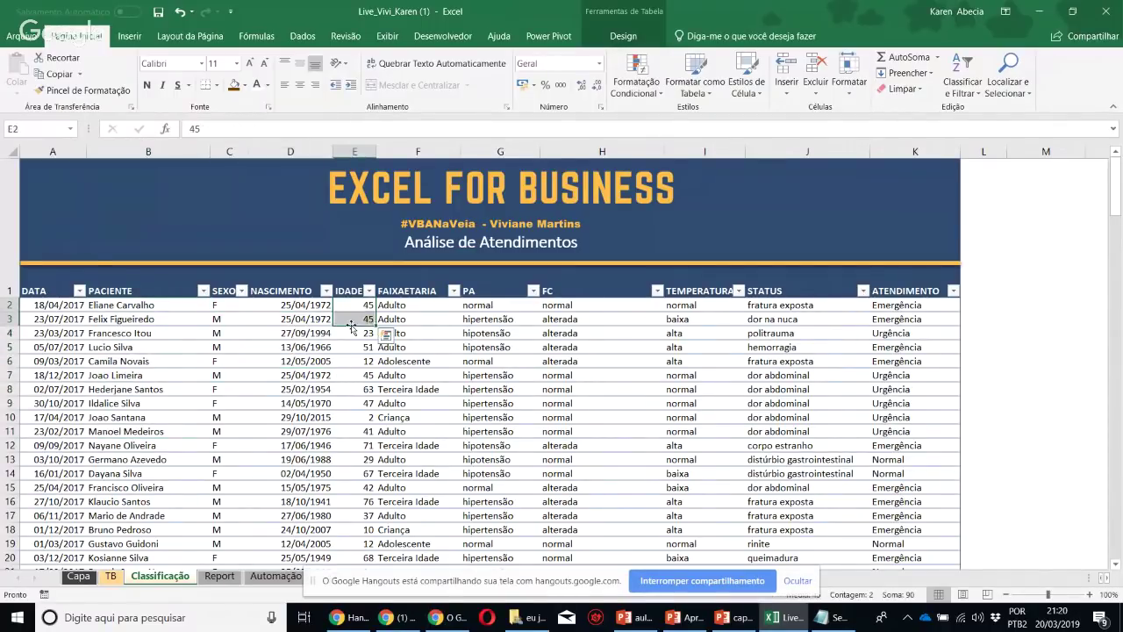
{"action": "left_click", "coordinate": [362, 358]}
{"action": "left_click", "coordinate": [426, 343]}
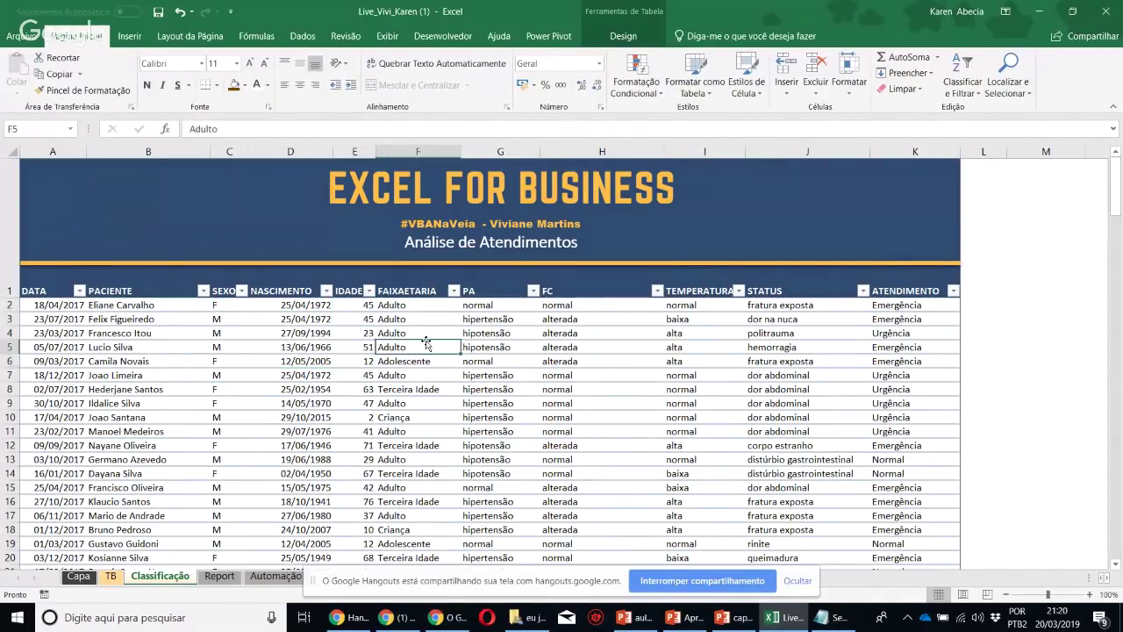
{"action": "left_click", "coordinate": [513, 387]}
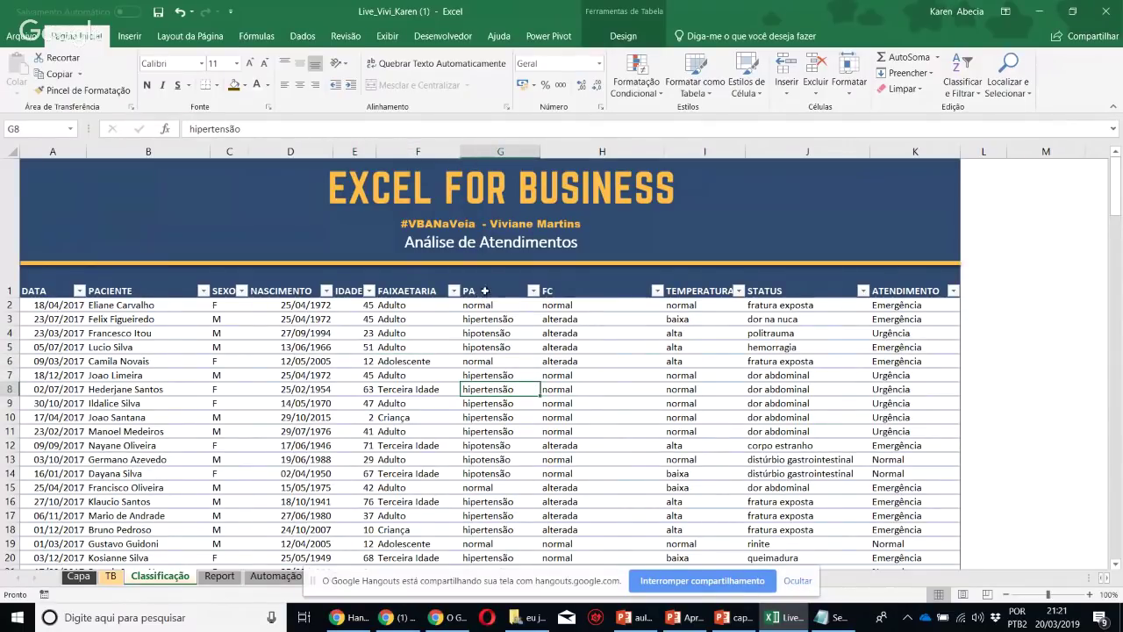
{"action": "left_click", "coordinate": [602, 292]}
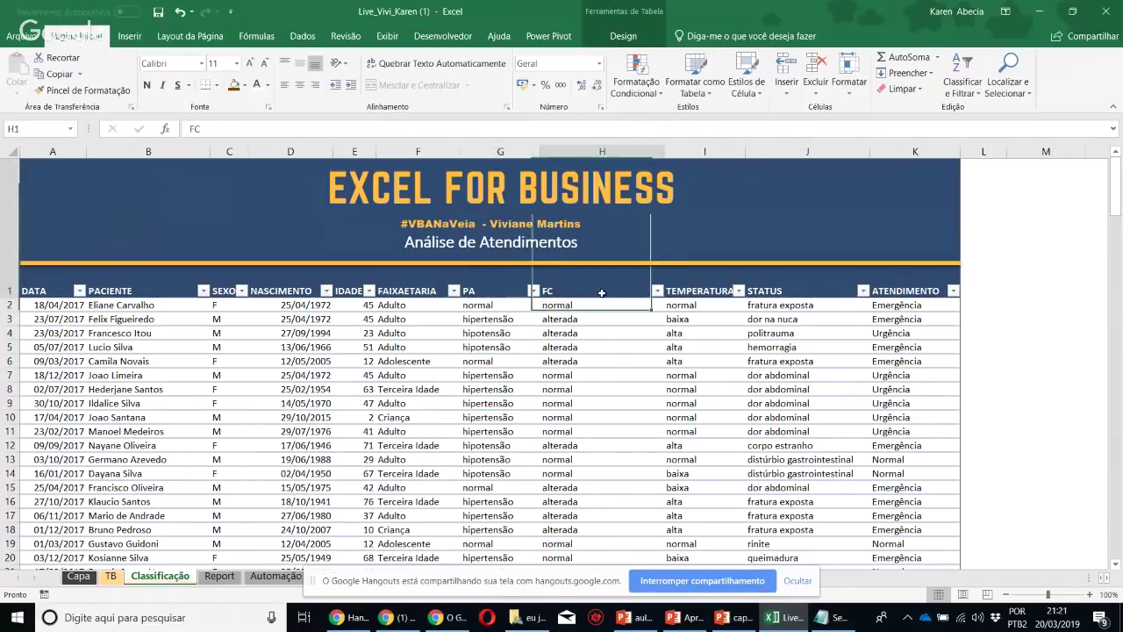
{"action": "left_click_drag", "start_coordinate": [602, 292], "coordinate": [600, 298]}
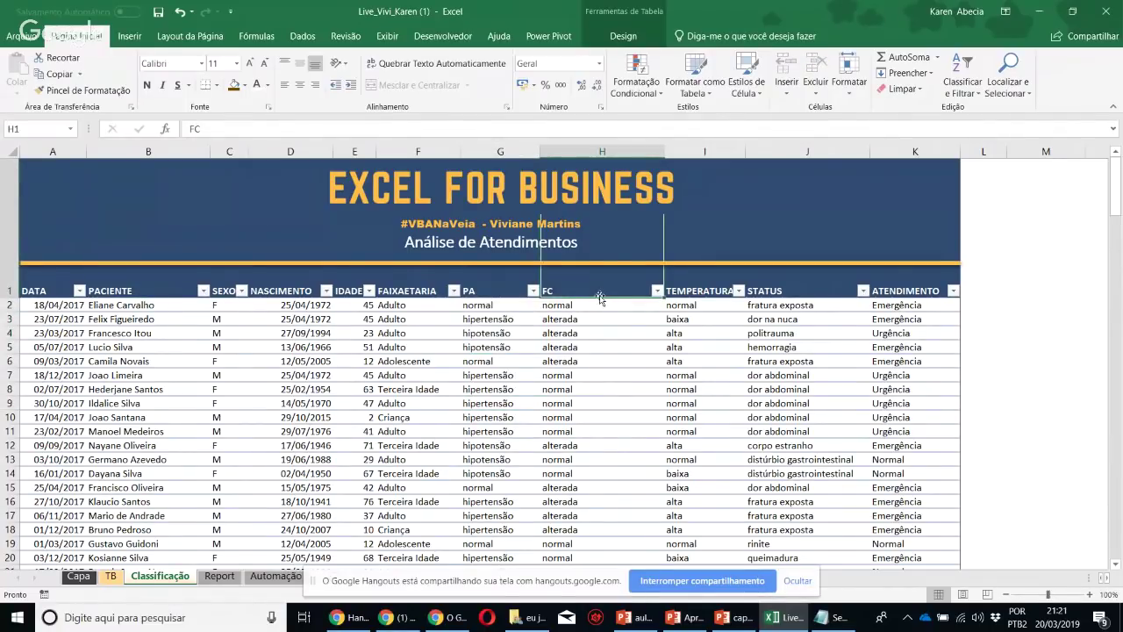
{"action": "left_click", "coordinate": [596, 317]}
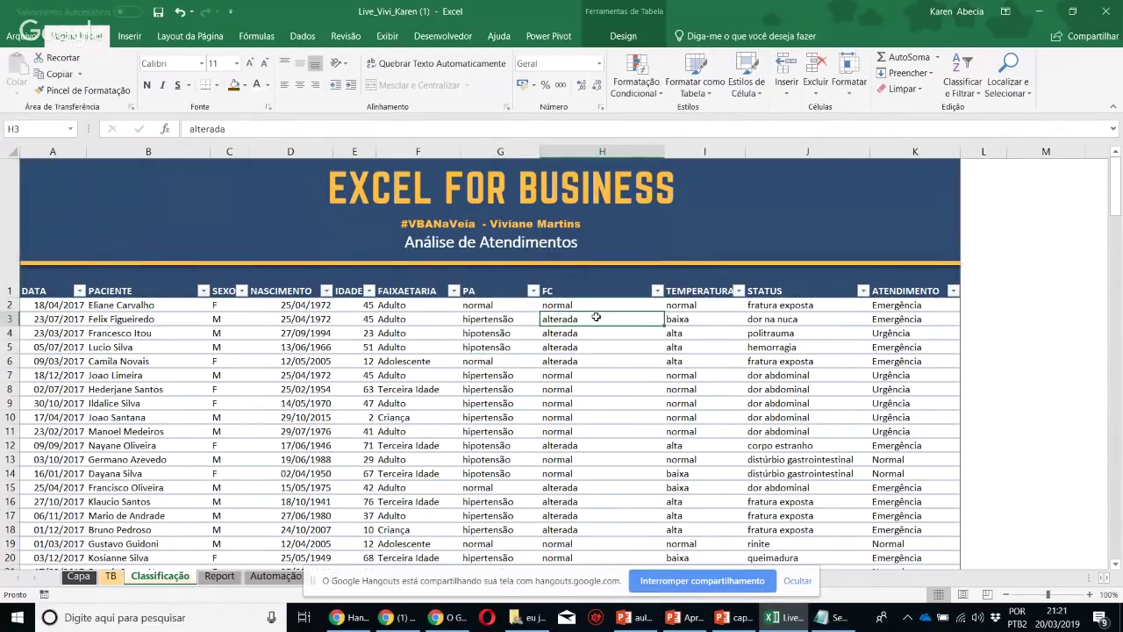
Widen the TEMPERATURA and ATENDIMENTO columns, checking STATUS entries along the way
{"action": "left_click_drag", "start_coordinate": [749, 151], "coordinate": [753, 150]}
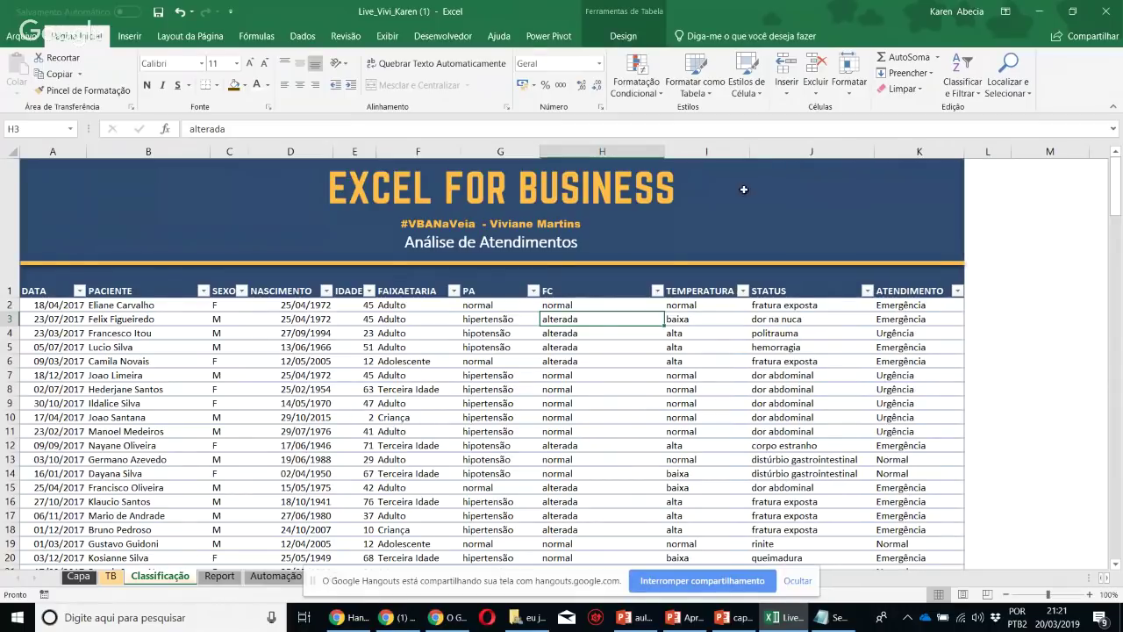
{"action": "left_click", "coordinate": [707, 360]}
{"action": "left_click_drag", "start_coordinate": [733, 367], "coordinate": [716, 362]}
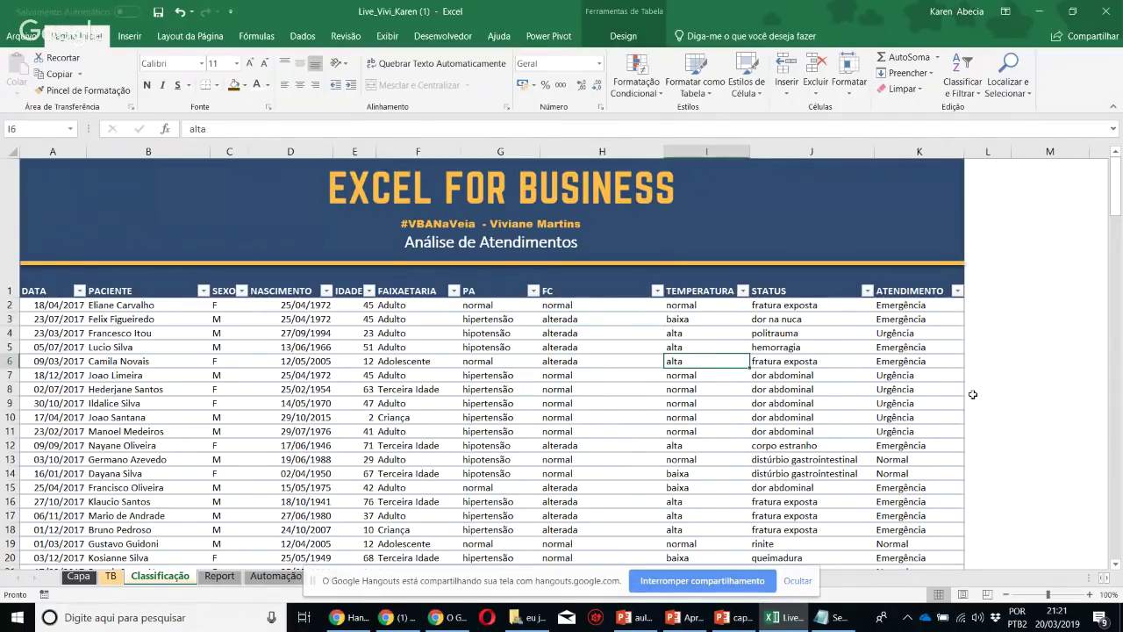
{"action": "left_click", "coordinate": [794, 372]}
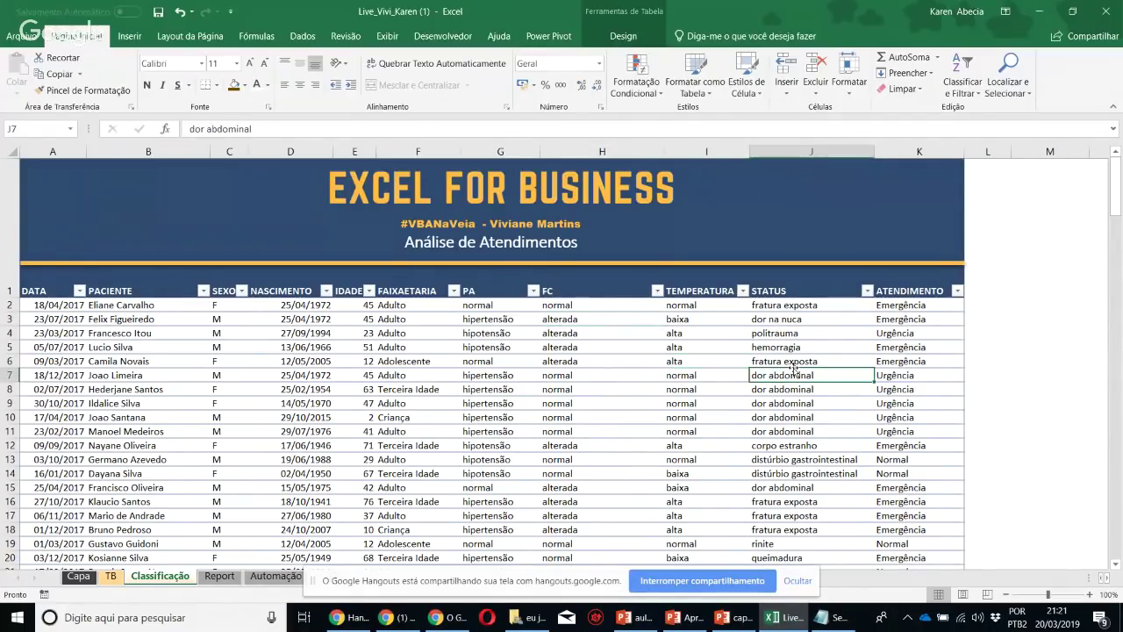
{"action": "left_click", "coordinate": [812, 322]}
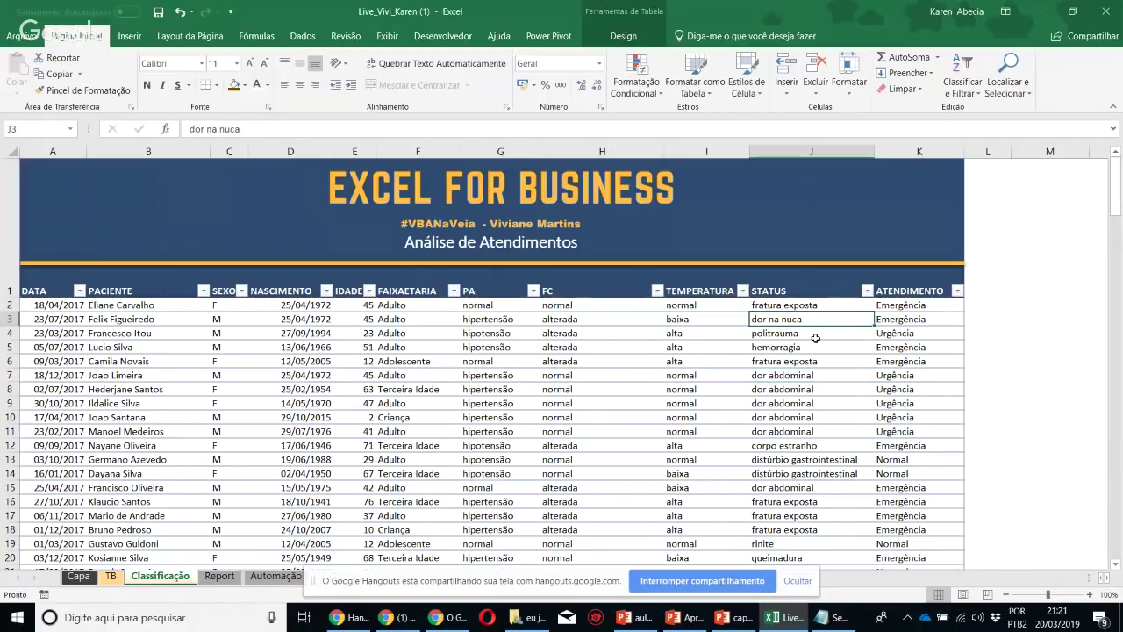
{"action": "left_click", "coordinate": [815, 339]}
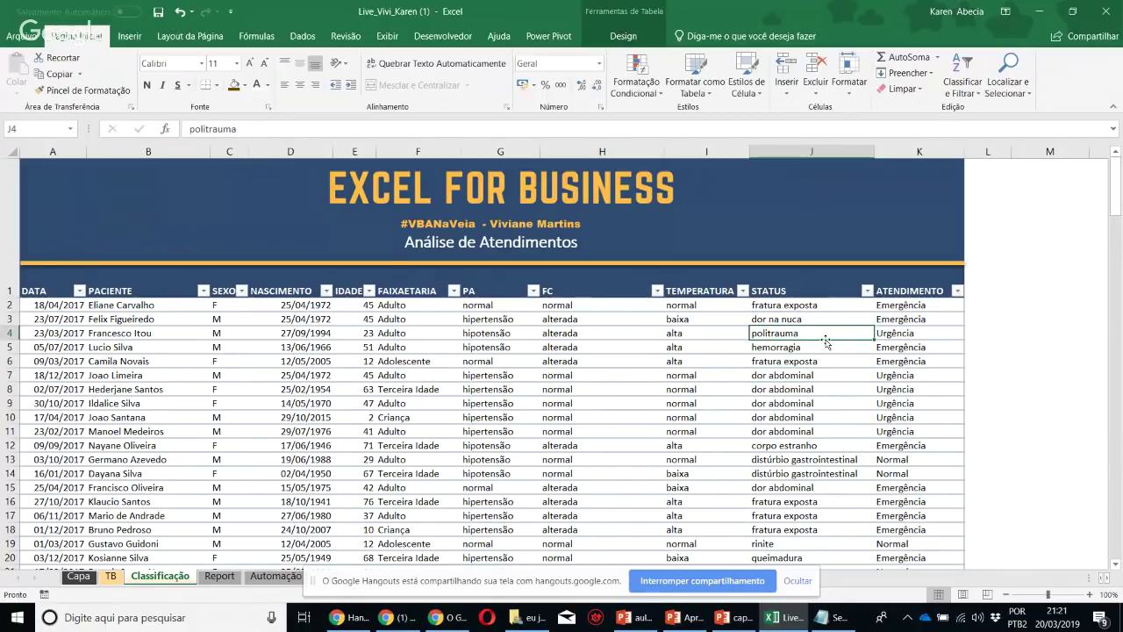
{"action": "left_click", "coordinate": [903, 338]}
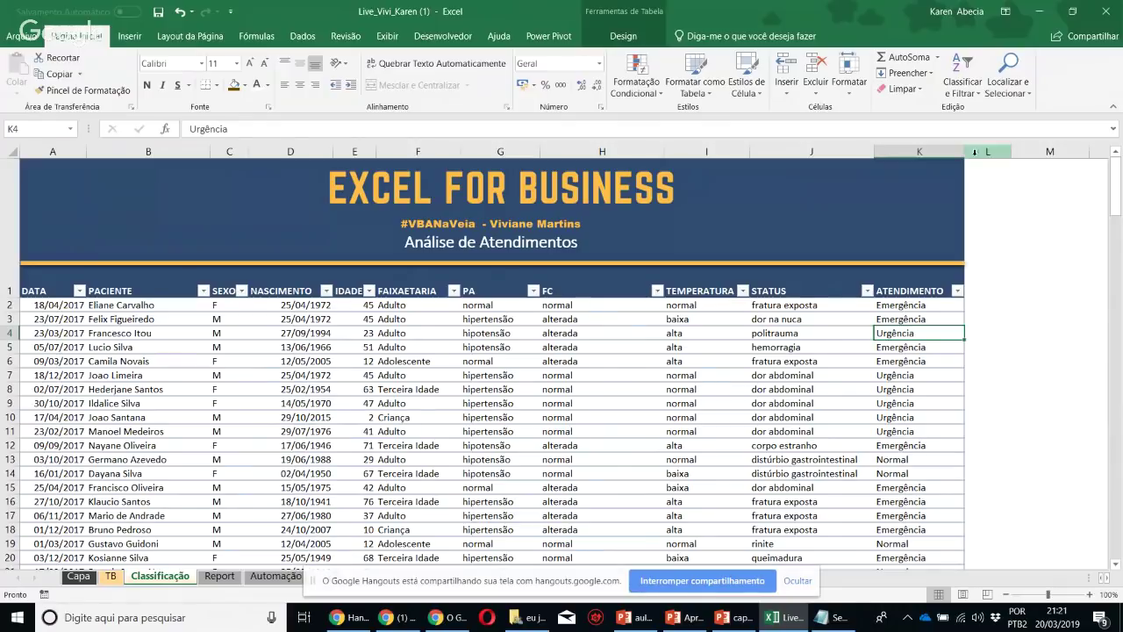
{"action": "left_click_drag", "start_coordinate": [966, 151], "coordinate": [985, 151]}
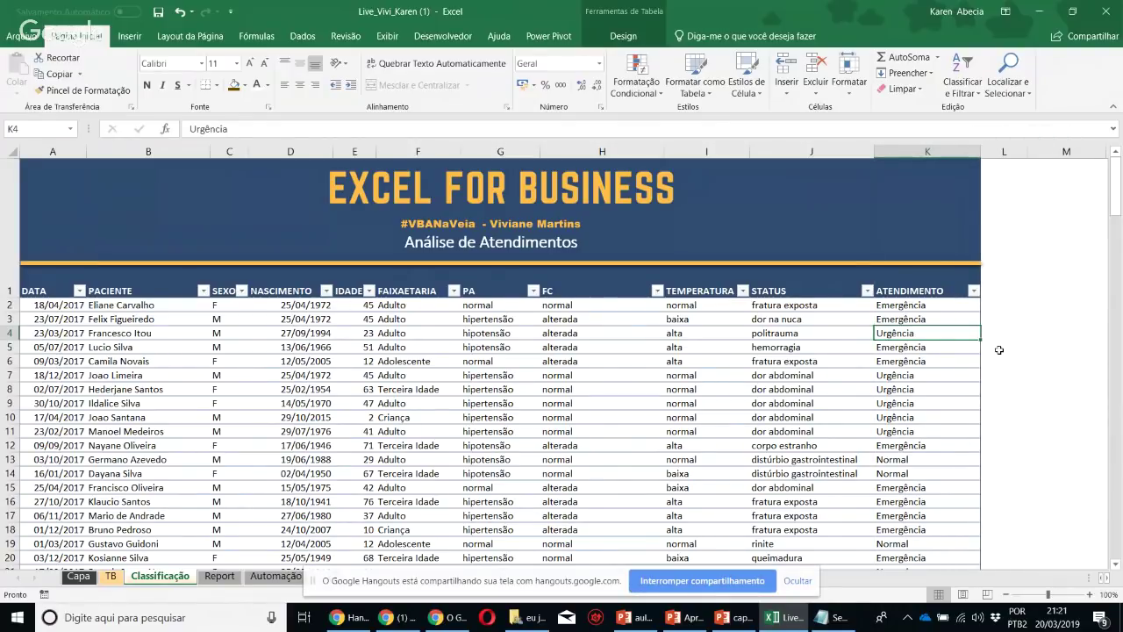
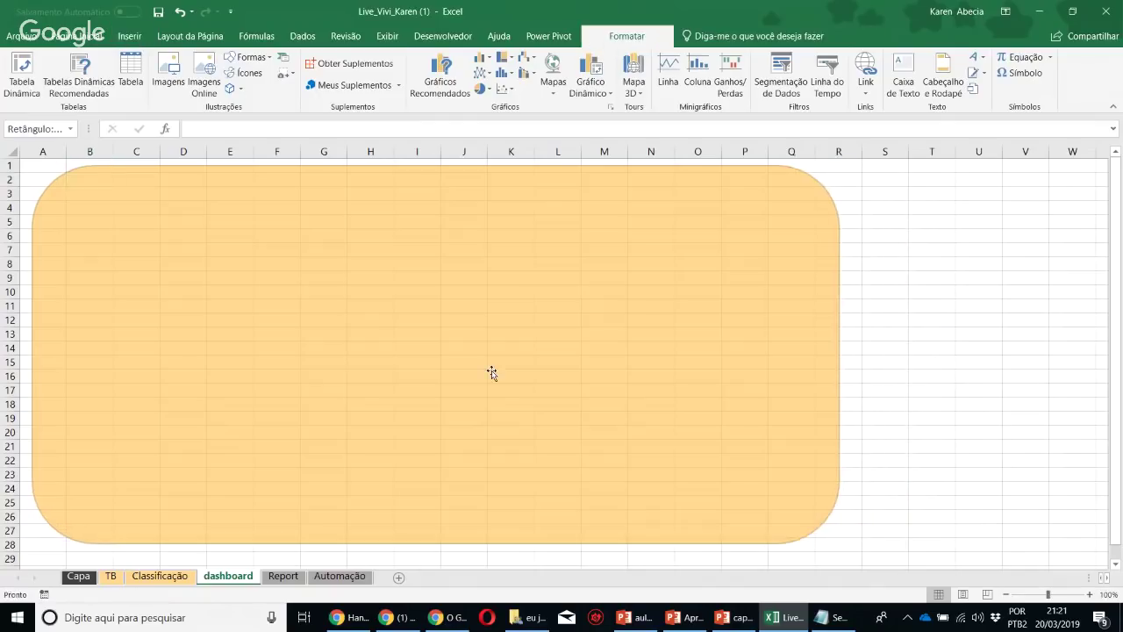
Square the background panel's corners, remove its outline and fill it light near-white grey
{"action": "left_click", "coordinate": [491, 373]}
{"action": "left_click_drag", "start_coordinate": [95, 168], "coordinate": [39, 168]}
{"action": "left_click", "coordinate": [377, 73]}
{"action": "left_click", "coordinate": [378, 241]}
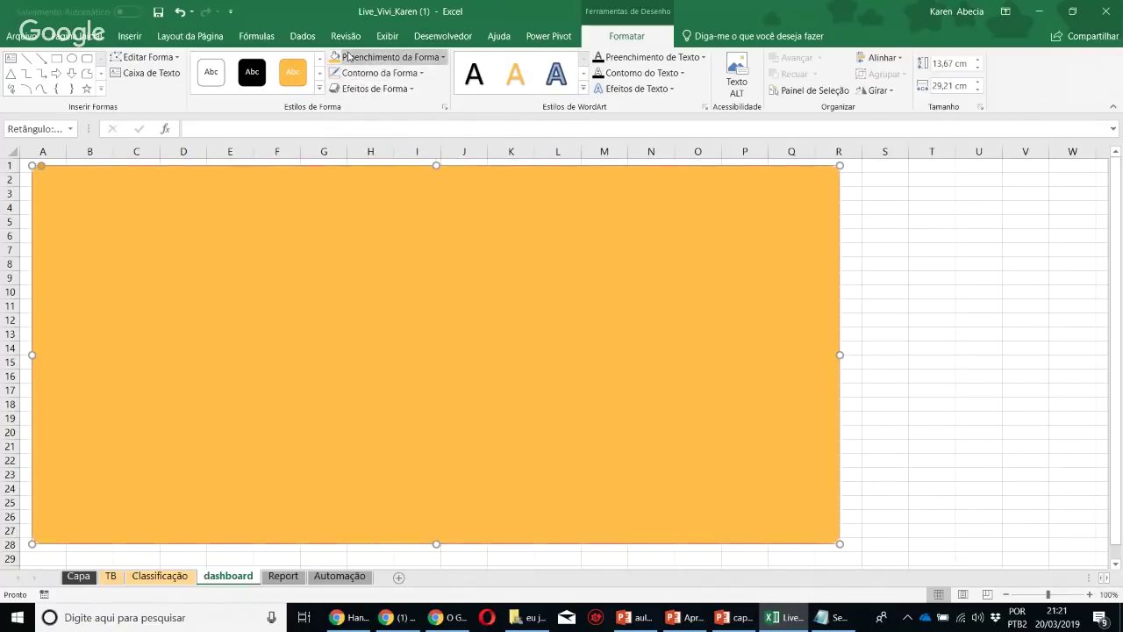
{"action": "left_click", "coordinate": [373, 57]}
{"action": "left_click", "coordinate": [392, 109]}
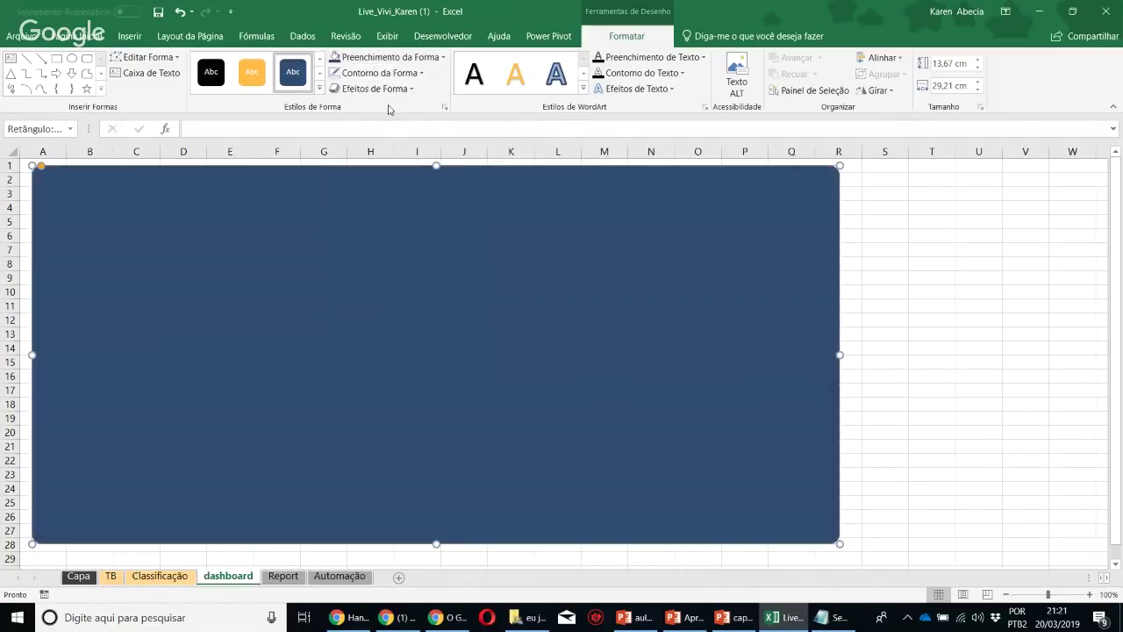
{"action": "left_click", "coordinate": [389, 57]}
{"action": "left_click", "coordinate": [392, 107]}
{"action": "left_click", "coordinate": [377, 57]}
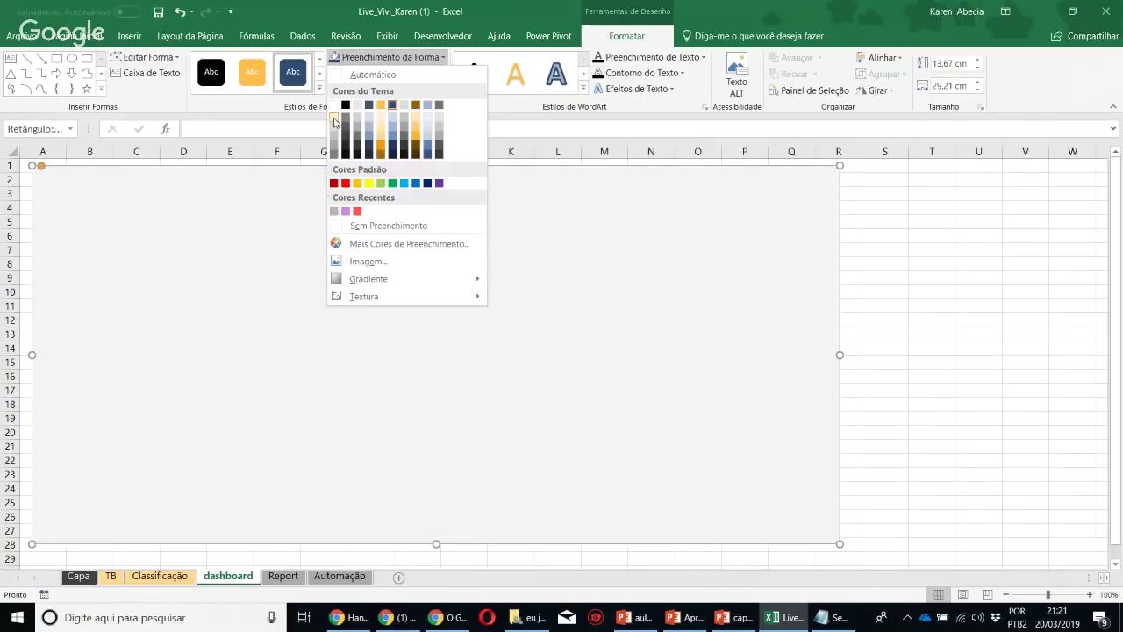
{"action": "left_click", "coordinate": [333, 121]}
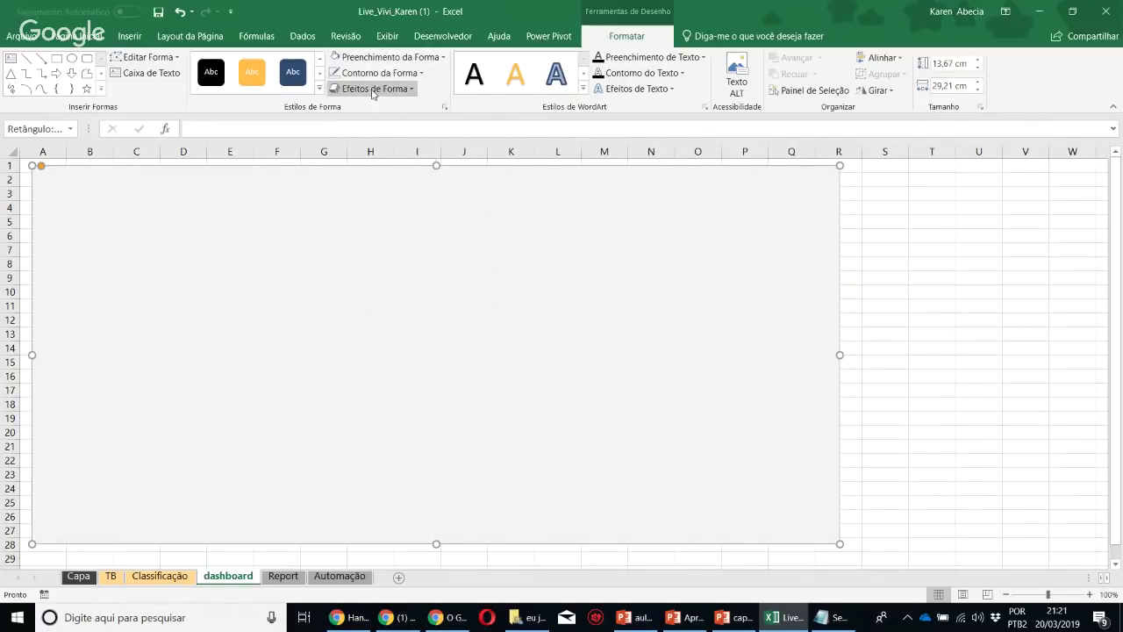
Give the background panel an outer drop shadow
{"action": "left_click", "coordinate": [373, 88]}
{"action": "mouse_move", "coordinate": [386, 148]}
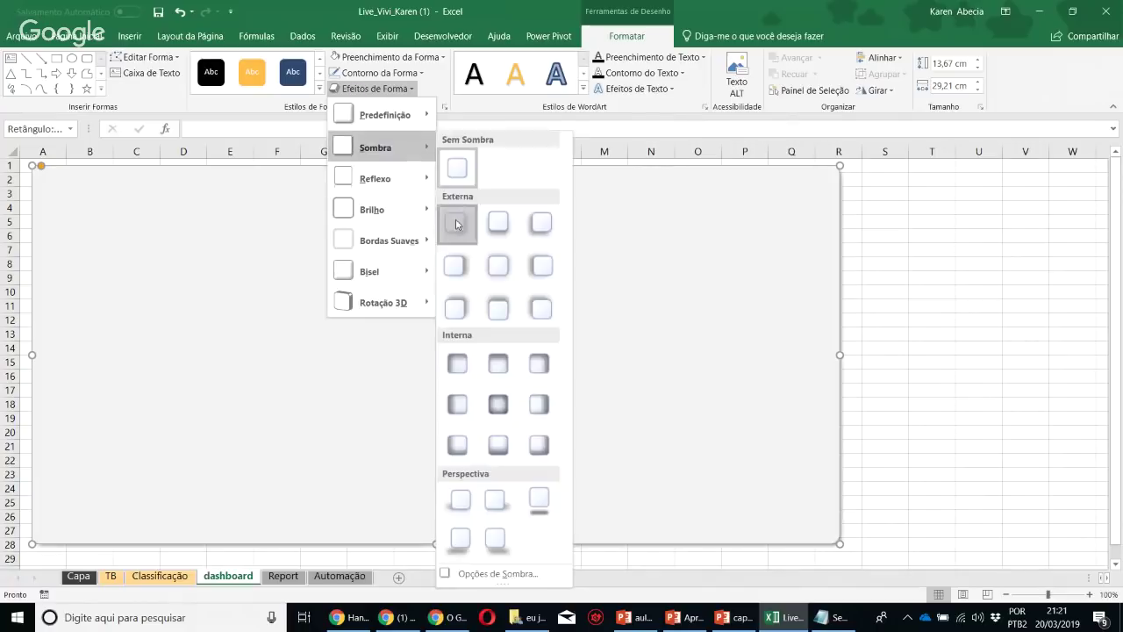
{"action": "left_click", "coordinate": [459, 221]}
{"action": "left_click", "coordinate": [962, 322]}
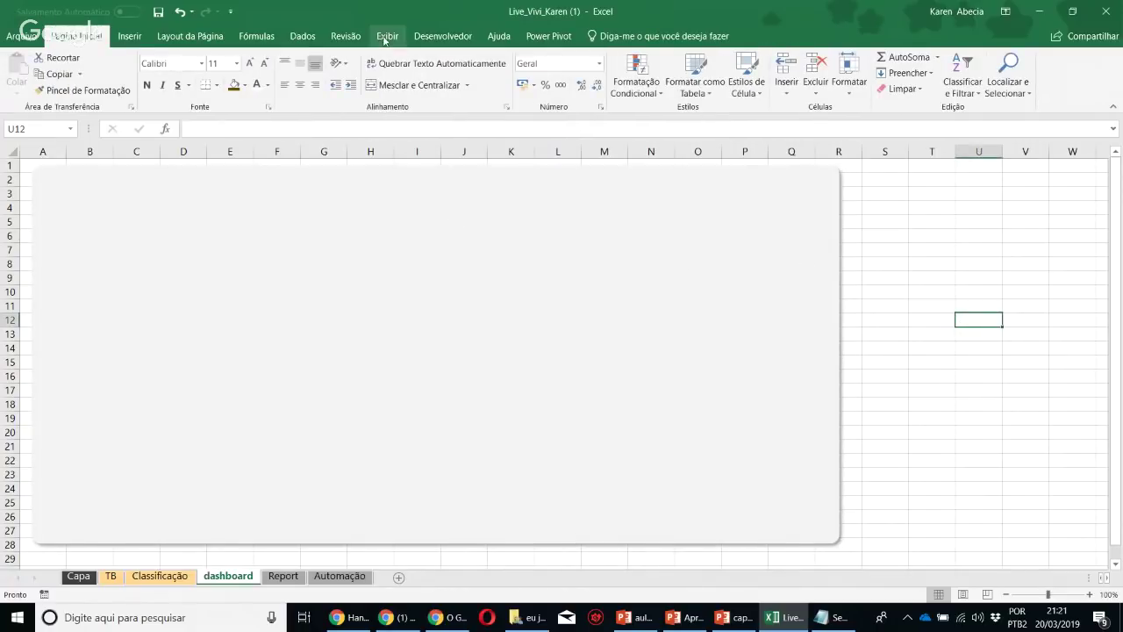
Check the Capa sheet and the Classificação subtitle box, then return to the dashboard
{"action": "left_click", "coordinate": [387, 36]}
{"action": "left_click", "coordinate": [1078, 418]}
{"action": "left_click", "coordinate": [742, 381]}
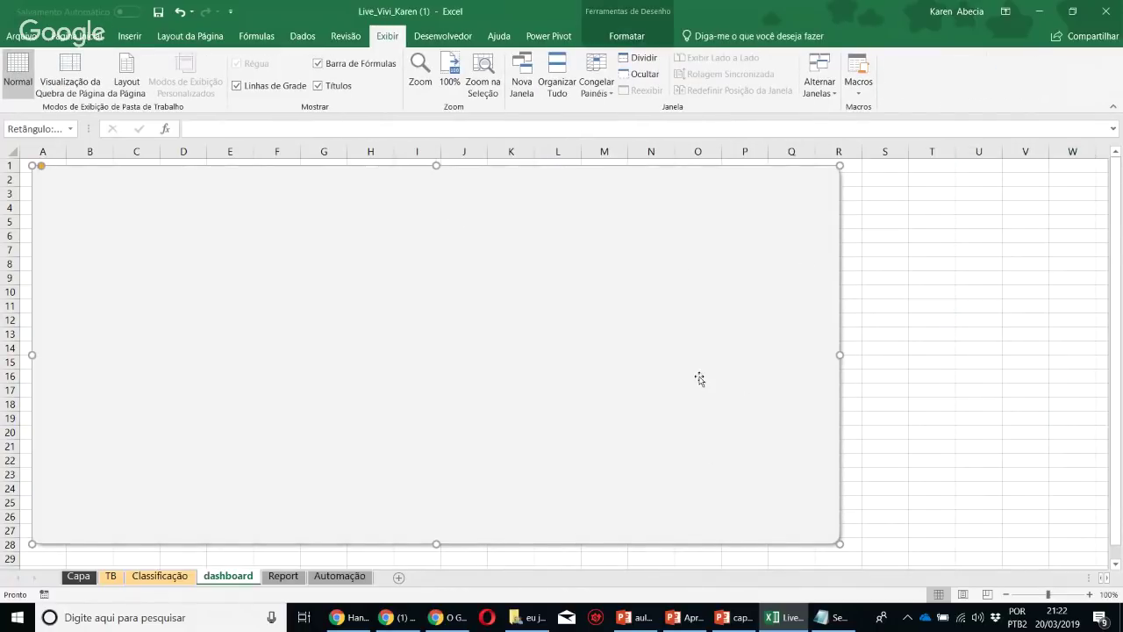
{"action": "left_click", "coordinate": [78, 575]}
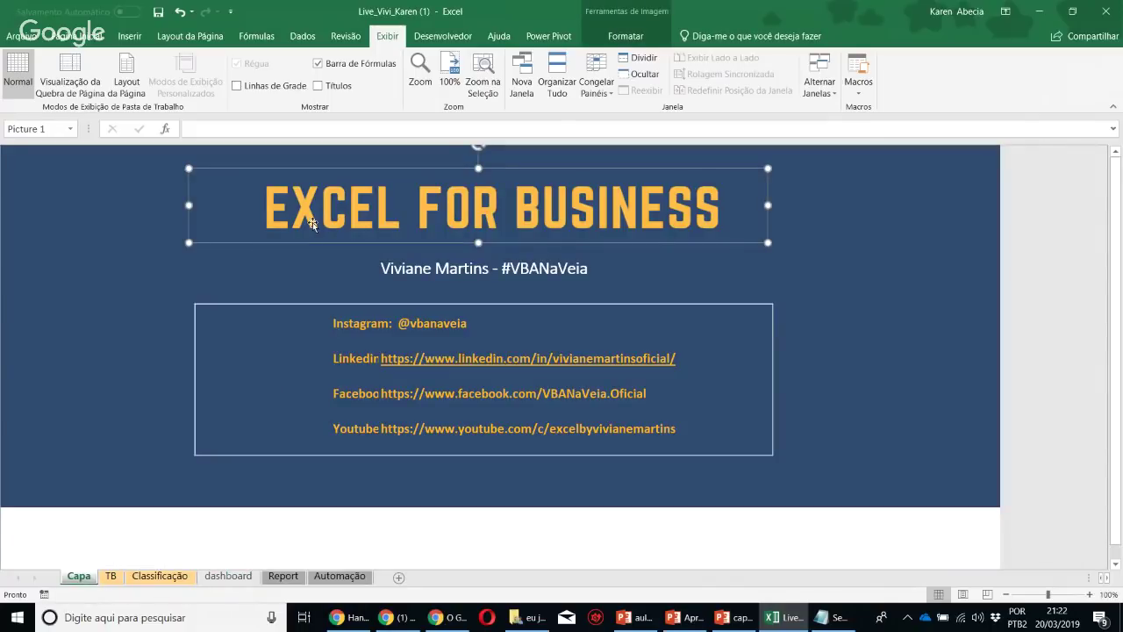
{"action": "left_click", "coordinate": [160, 575]}
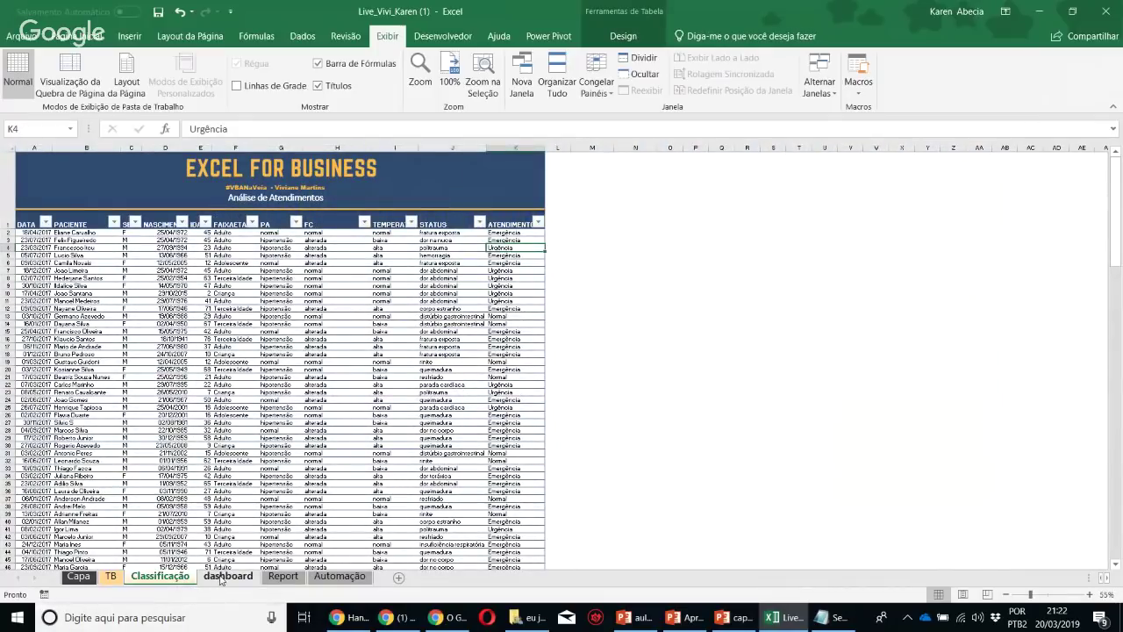
{"action": "left_click", "coordinate": [226, 184]}
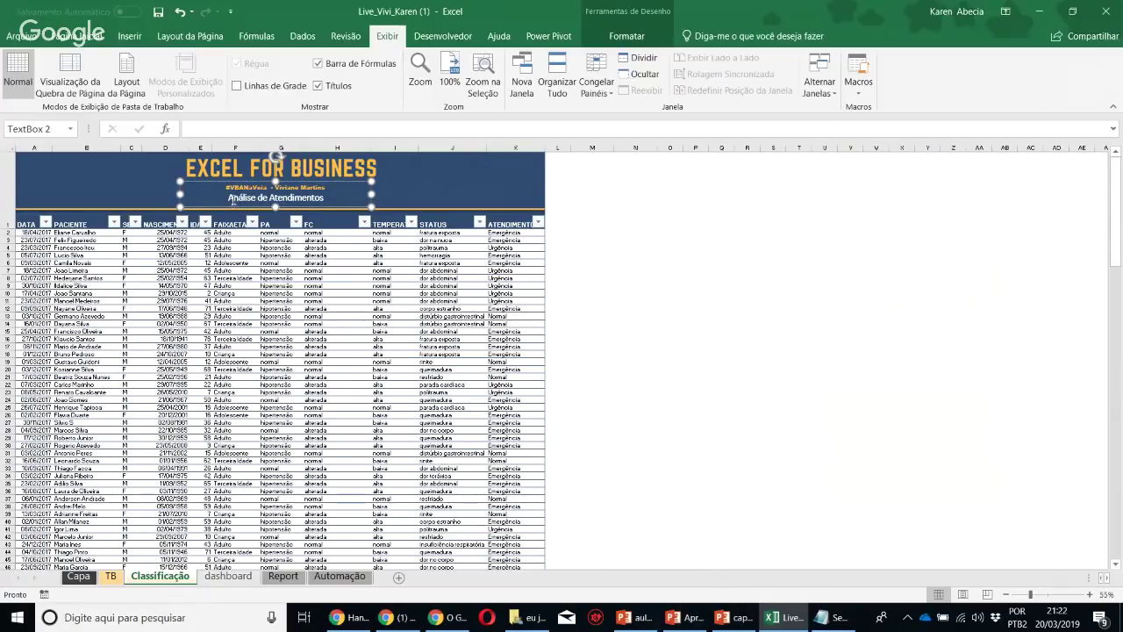
{"action": "left_click", "coordinate": [230, 576]}
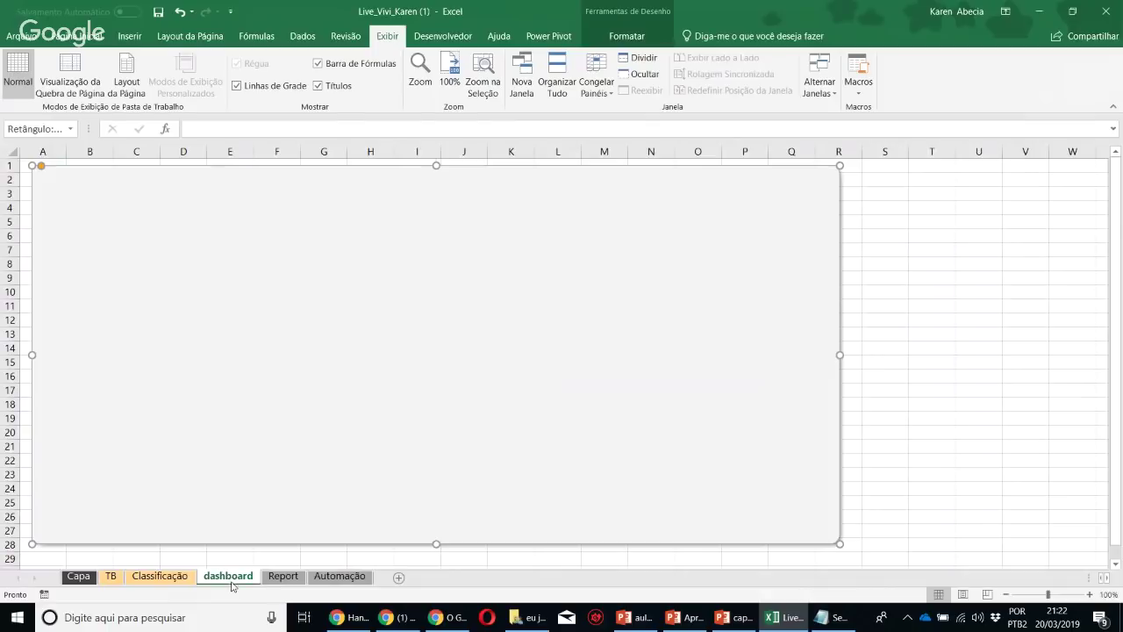
{"action": "left_click", "coordinate": [960, 277]}
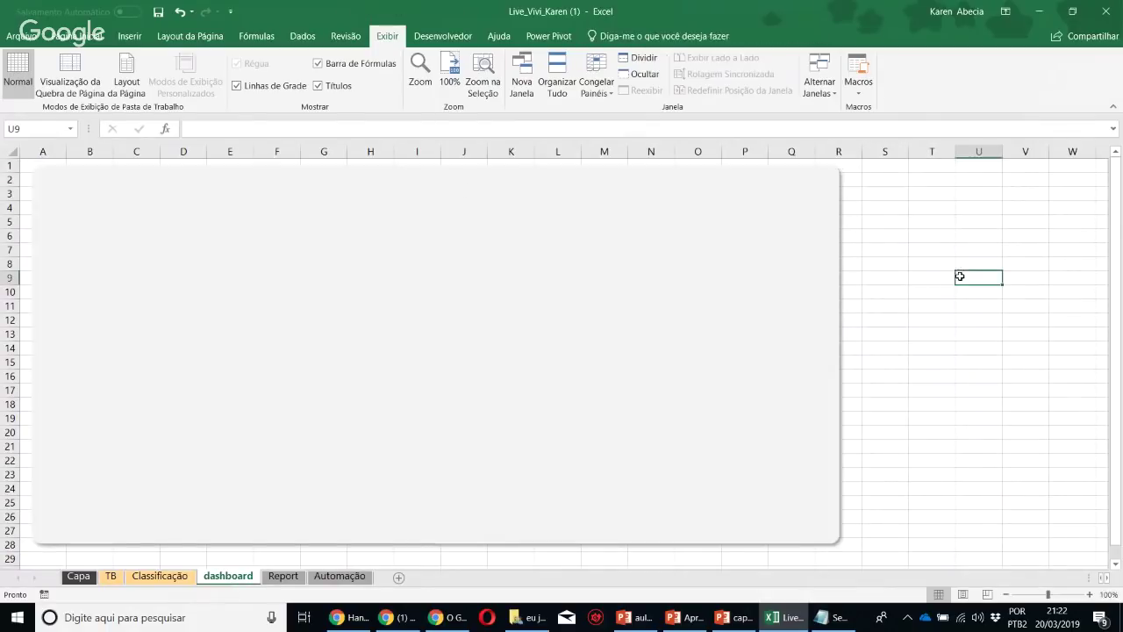
Insert a plain WordArt box containing the pasted title, kept as text only
{"action": "left_click", "coordinate": [129, 36]}
{"action": "left_click", "coordinate": [974, 57]}
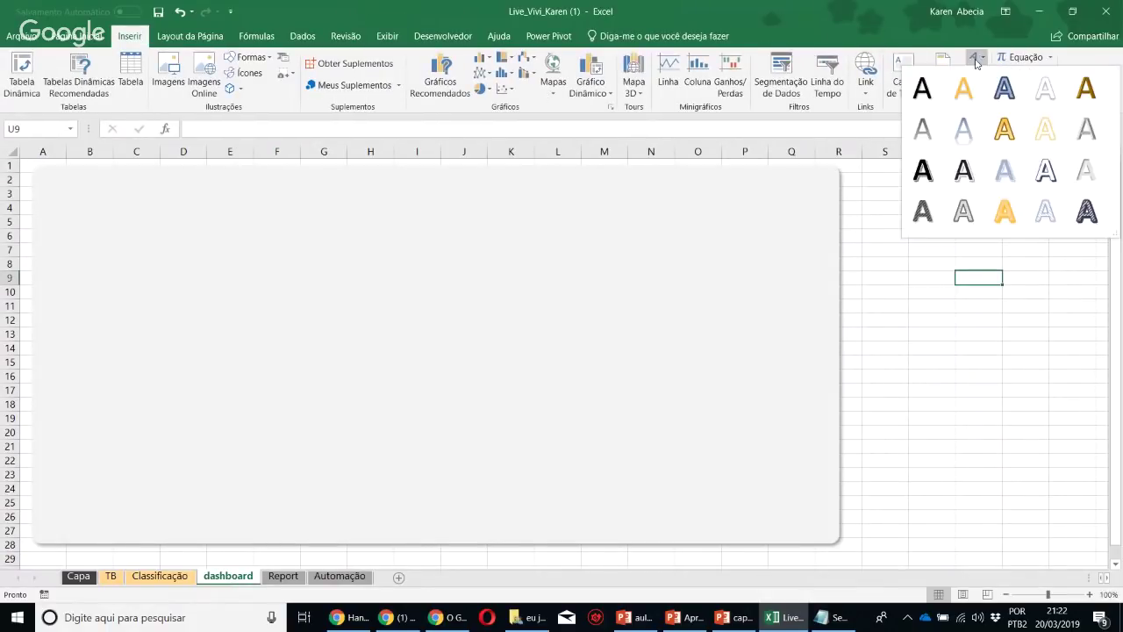
{"action": "left_click", "coordinate": [927, 99]}
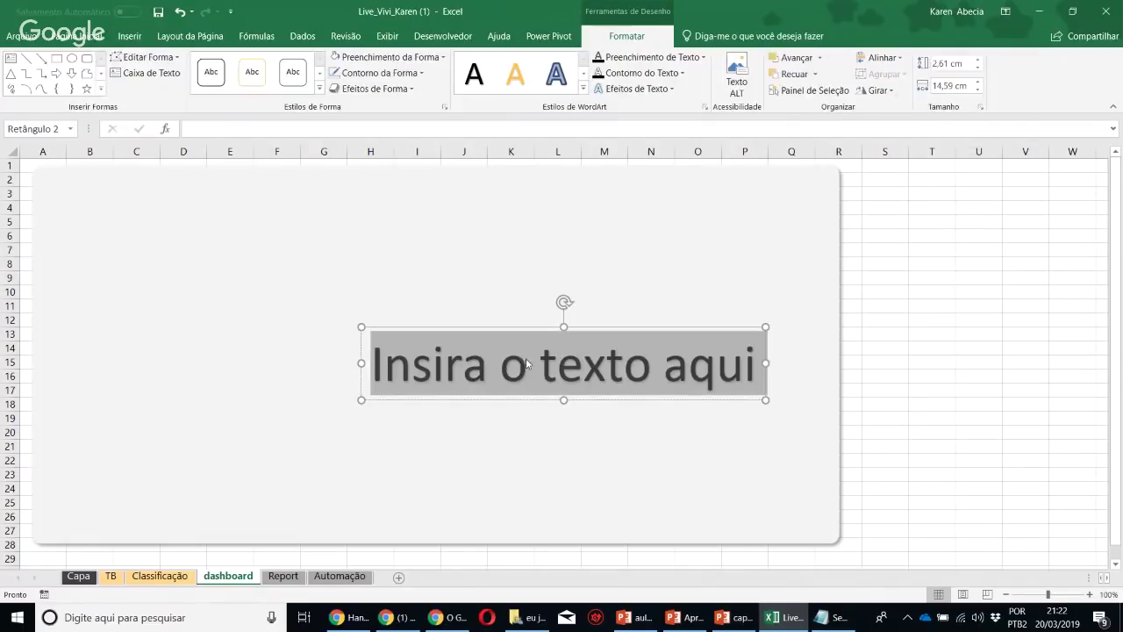
{"action": "type", "text": "Análise de Atendimentos"}
{"action": "left_click", "coordinate": [507, 353]}
{"action": "left_click", "coordinate": [539, 391]}
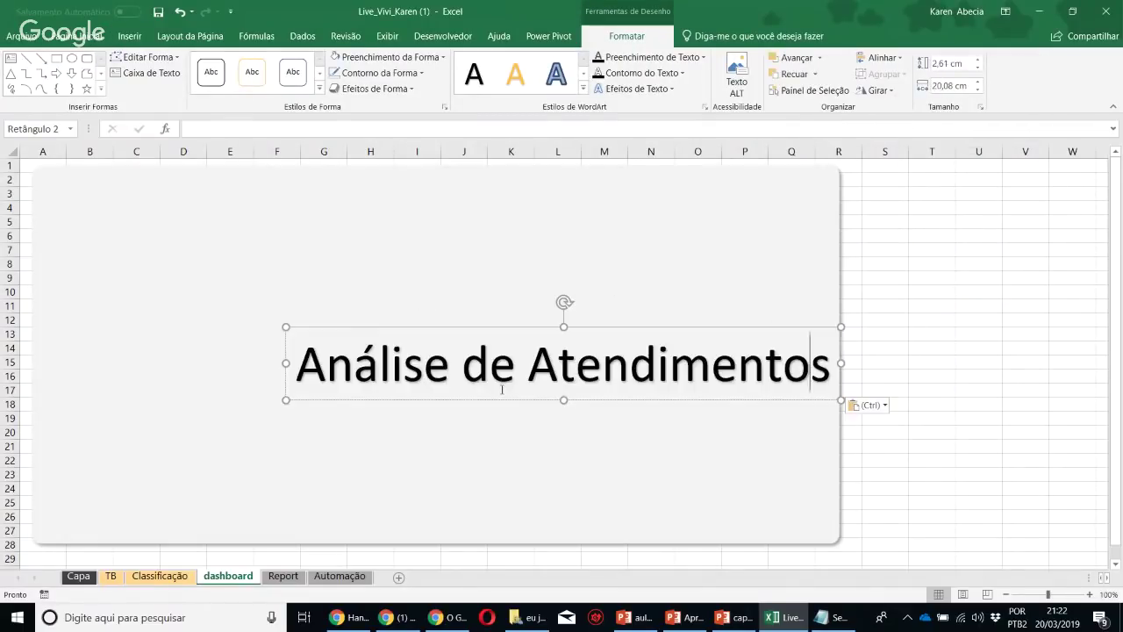
{"action": "left_click_drag", "start_coordinate": [484, 402], "coordinate": [332, 307]}
Make the title ANALISE DE ATENDIMENTOS all caps in American Purpose, fixing the garbled Á
{"action": "left_click_drag", "start_coordinate": [145, 267], "coordinate": [339, 272]}
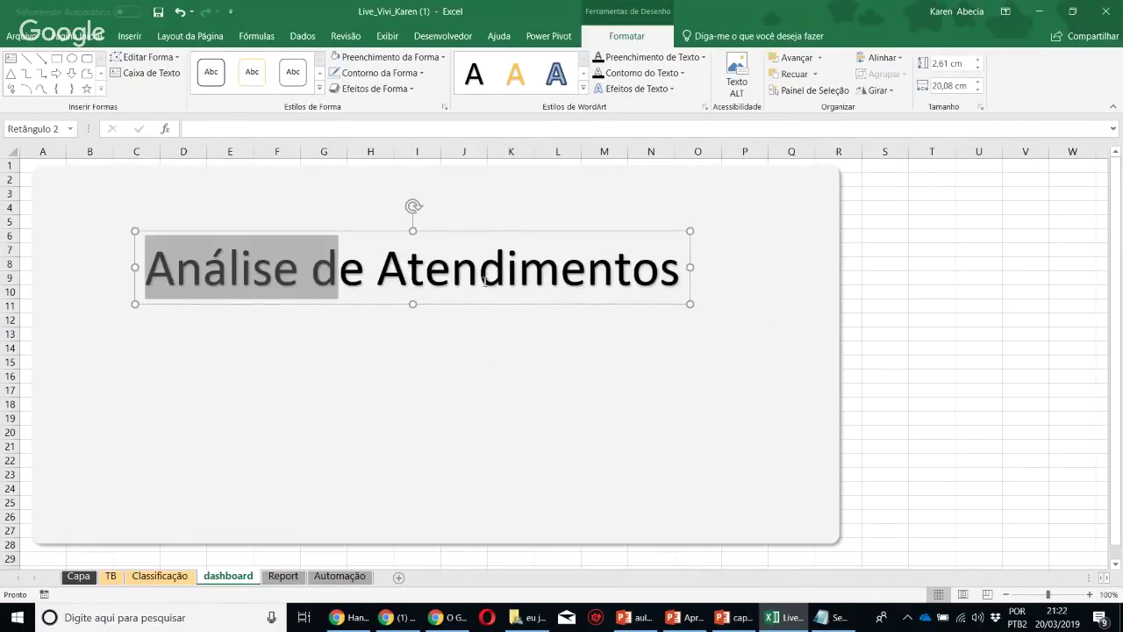
{"action": "left_click_drag", "start_coordinate": [485, 281], "coordinate": [533, 285]}
{"action": "key", "text": "shift+F3"}
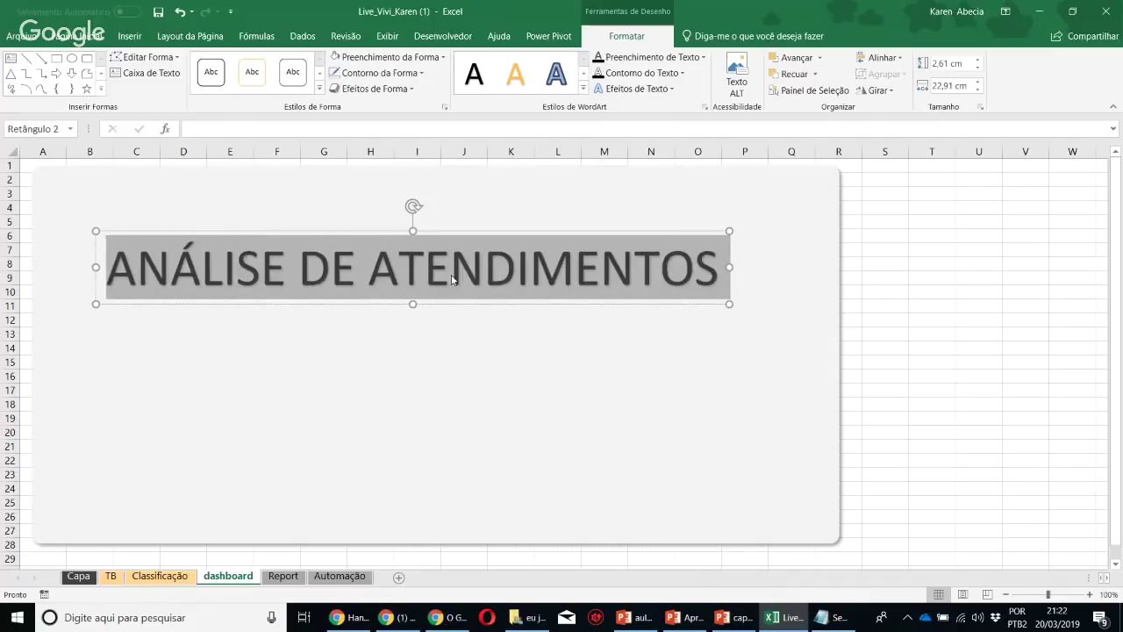
{"action": "left_click", "coordinate": [77, 36]}
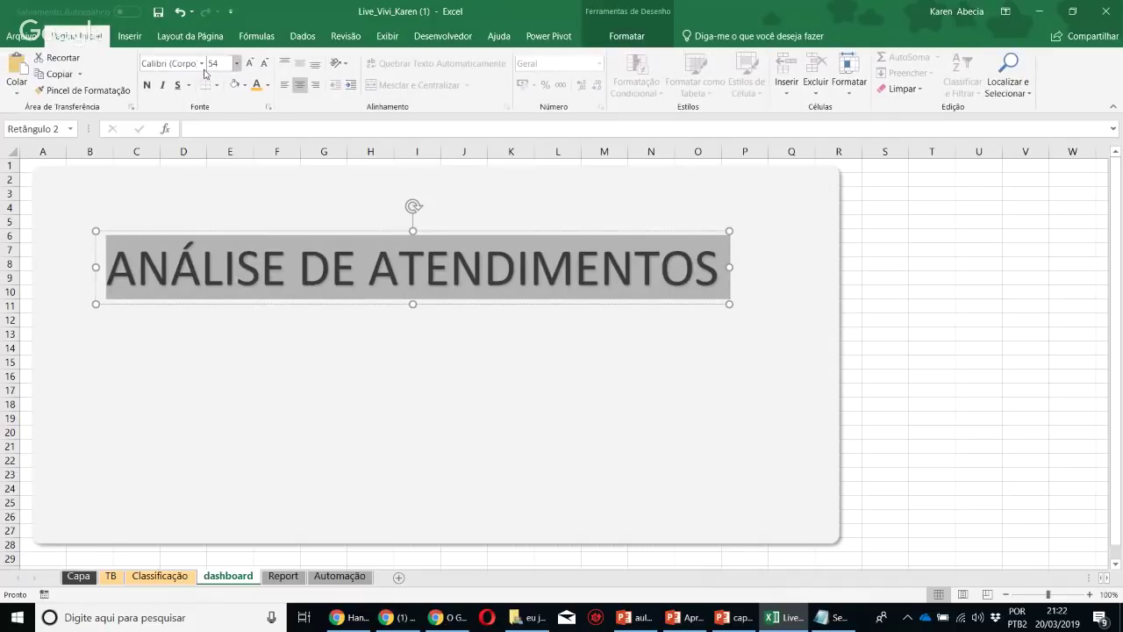
{"action": "left_click", "coordinate": [201, 63]}
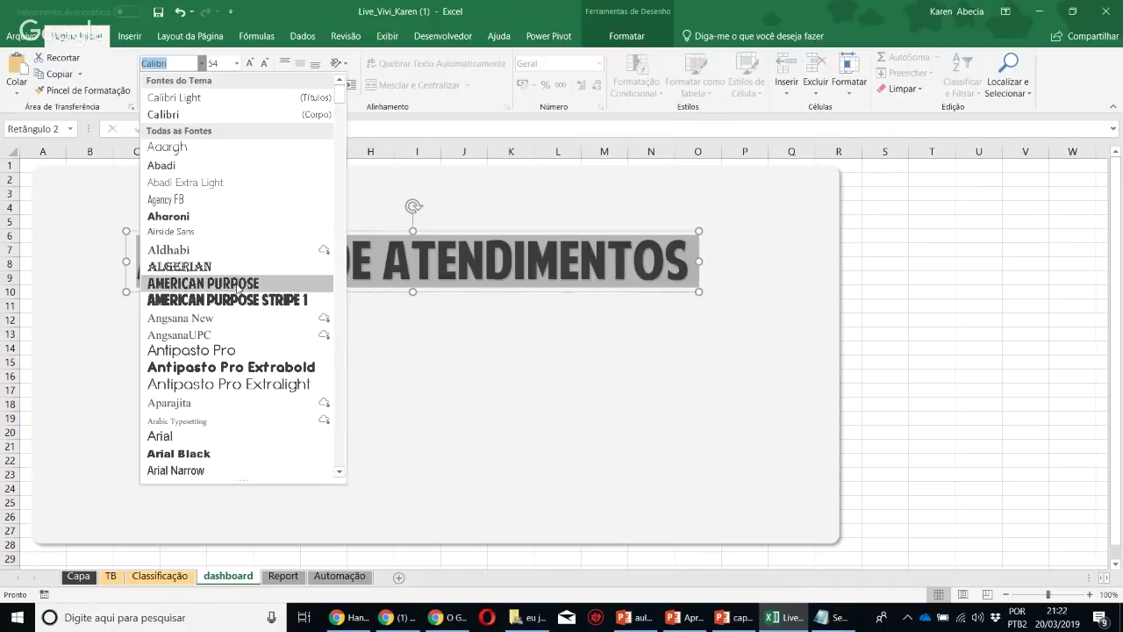
{"action": "left_click", "coordinate": [239, 284]}
{"action": "left_click", "coordinate": [230, 270]}
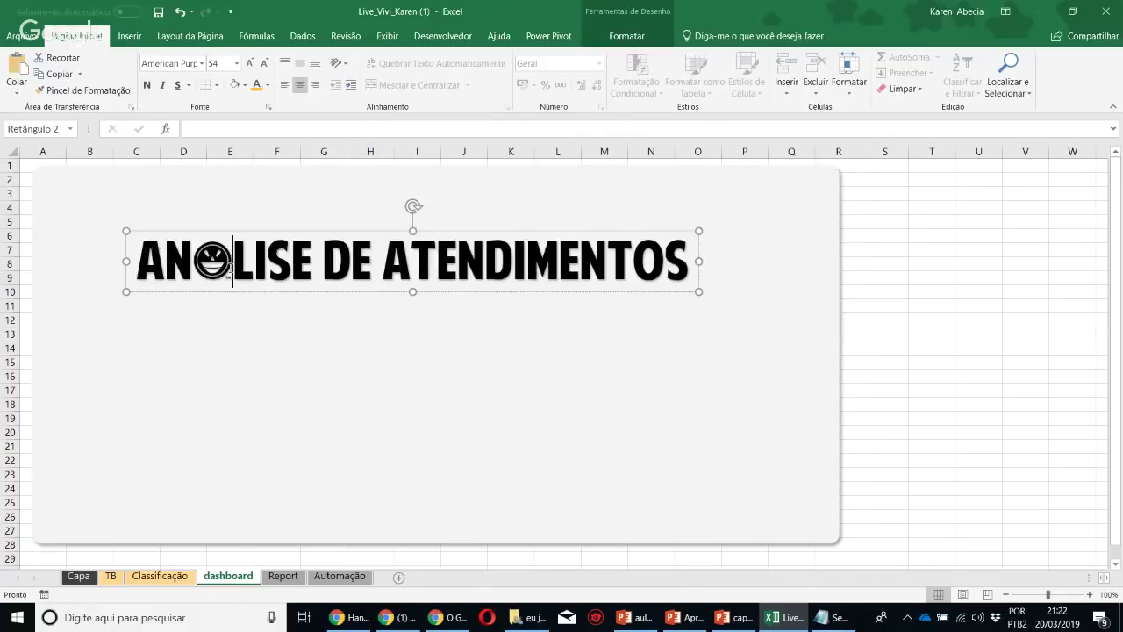
{"action": "key", "text": "BackSpace"}
{"action": "type", "text": "A"}
Colour the title dark blue and position it at the panel's top-left corner
{"action": "left_click_drag", "start_coordinate": [225, 291], "coordinate": [139, 237]}
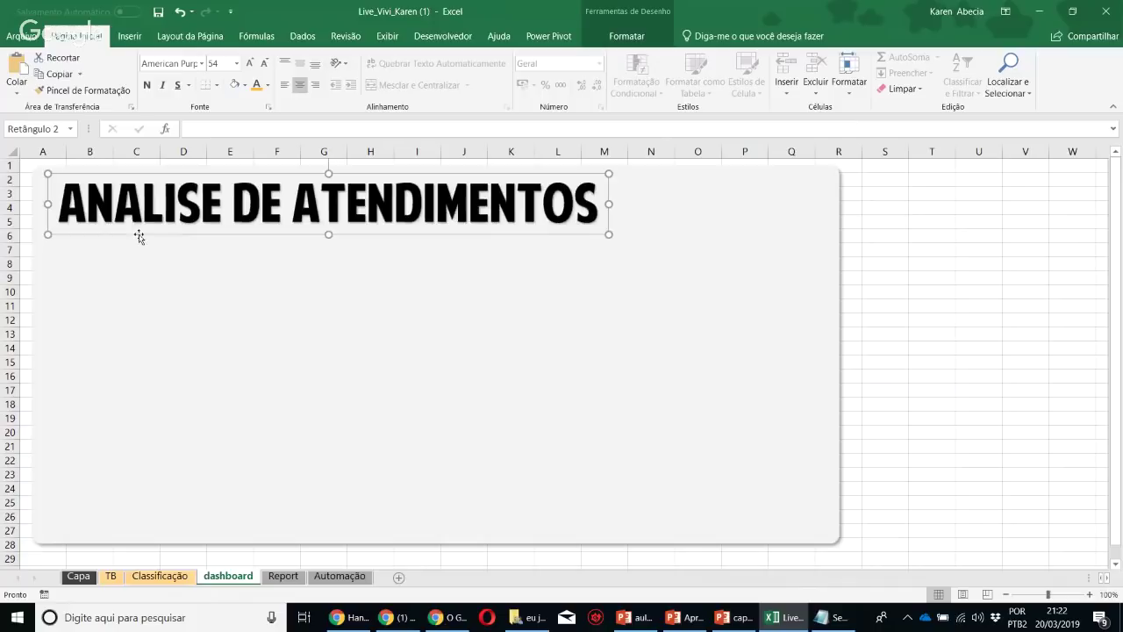
{"action": "left_click", "coordinate": [268, 86]}
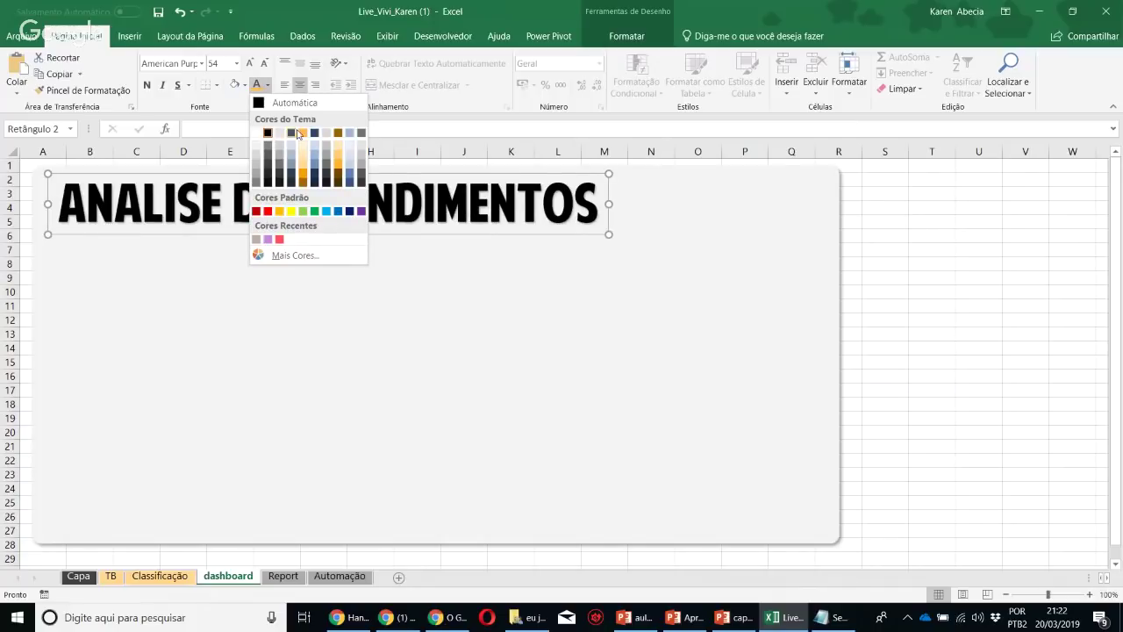
{"action": "left_click", "coordinate": [314, 132]}
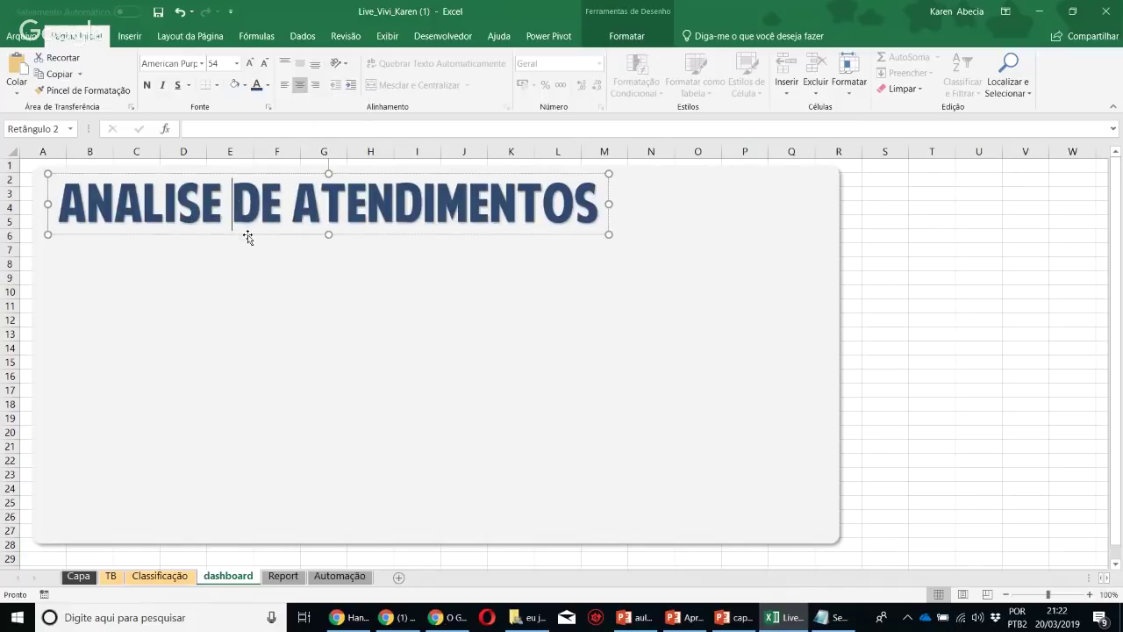
{"action": "left_click", "coordinate": [923, 341]}
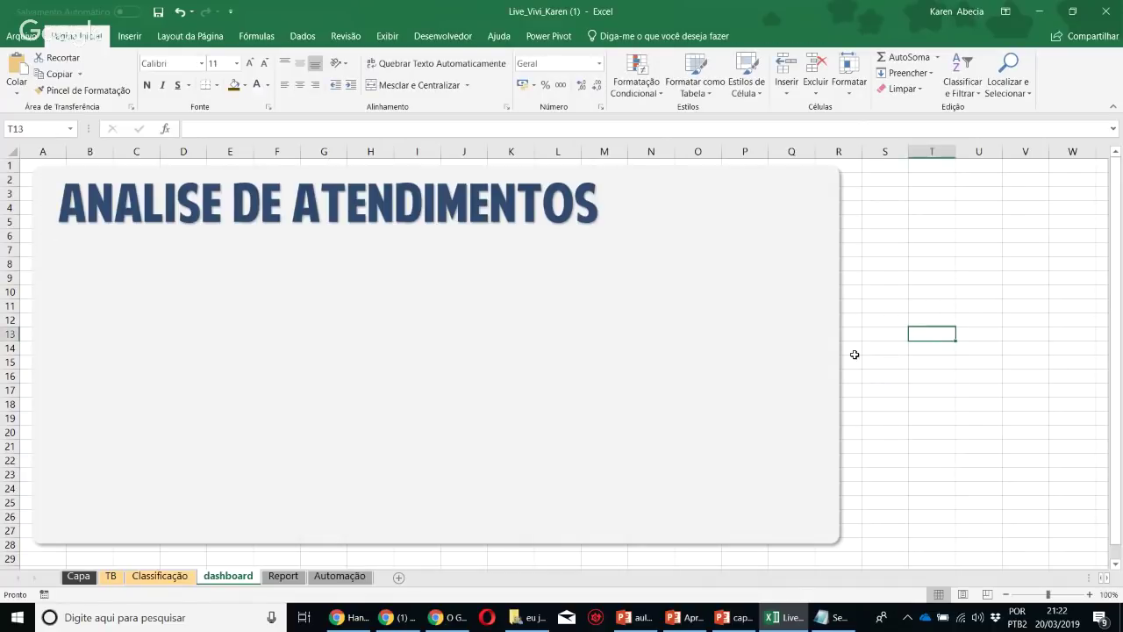
{"action": "left_click", "coordinate": [79, 229]}
{"action": "left_click_drag", "start_coordinate": [80, 229], "coordinate": [73, 234]}
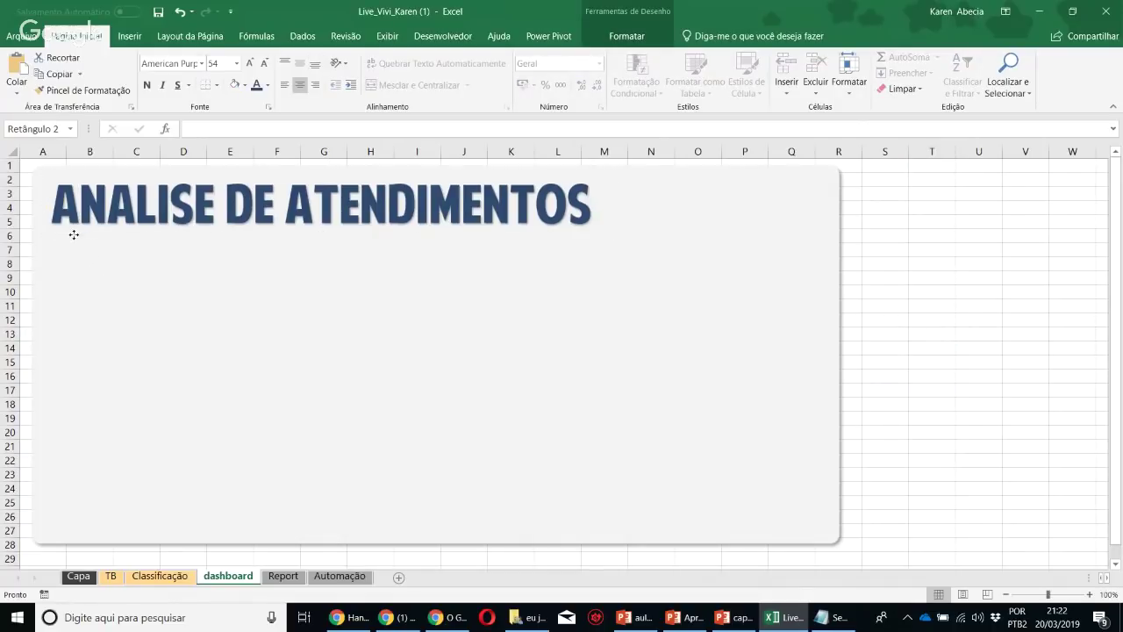
{"action": "left_click", "coordinate": [928, 363]}
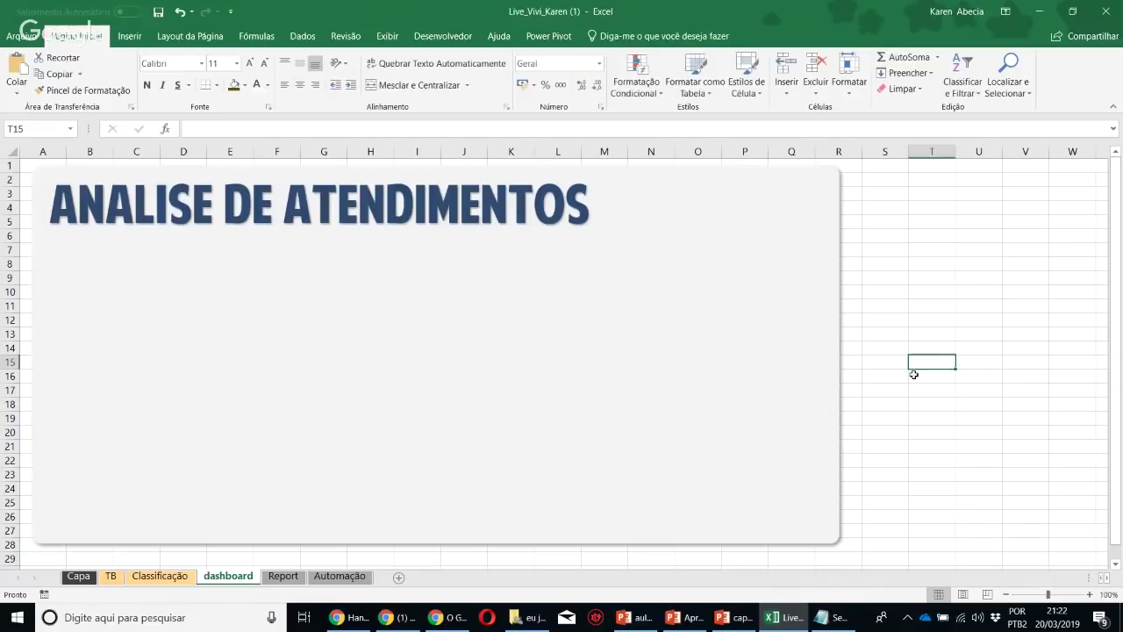
Review the Classificação and TB pivot sheets before returning to the dashboard
{"action": "left_click", "coordinate": [158, 577]}
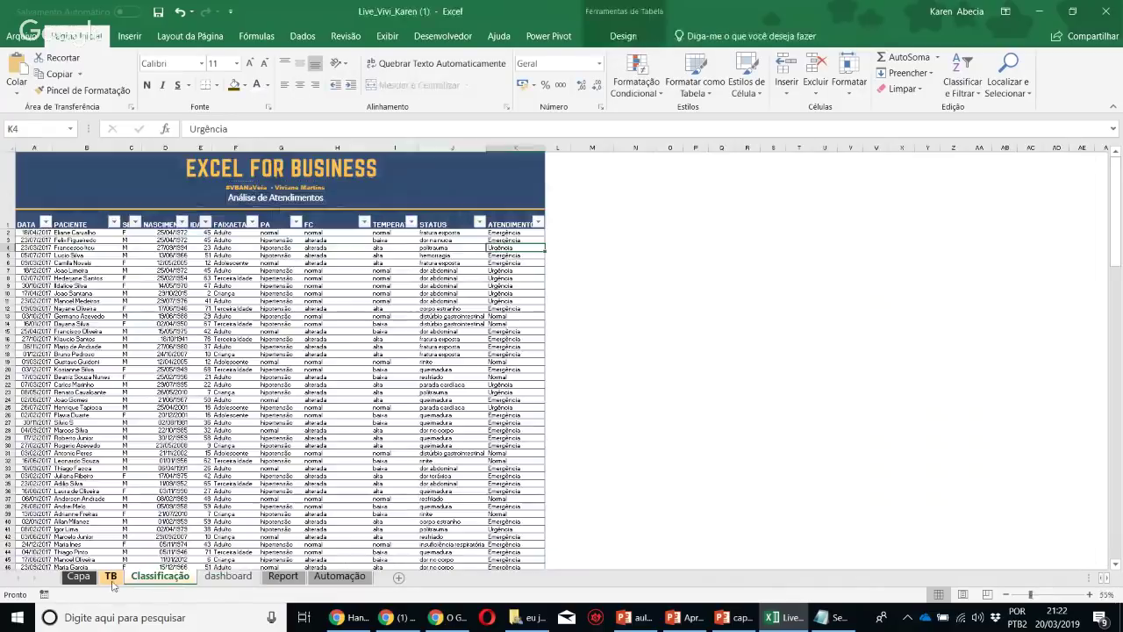
{"action": "left_click", "coordinate": [111, 576]}
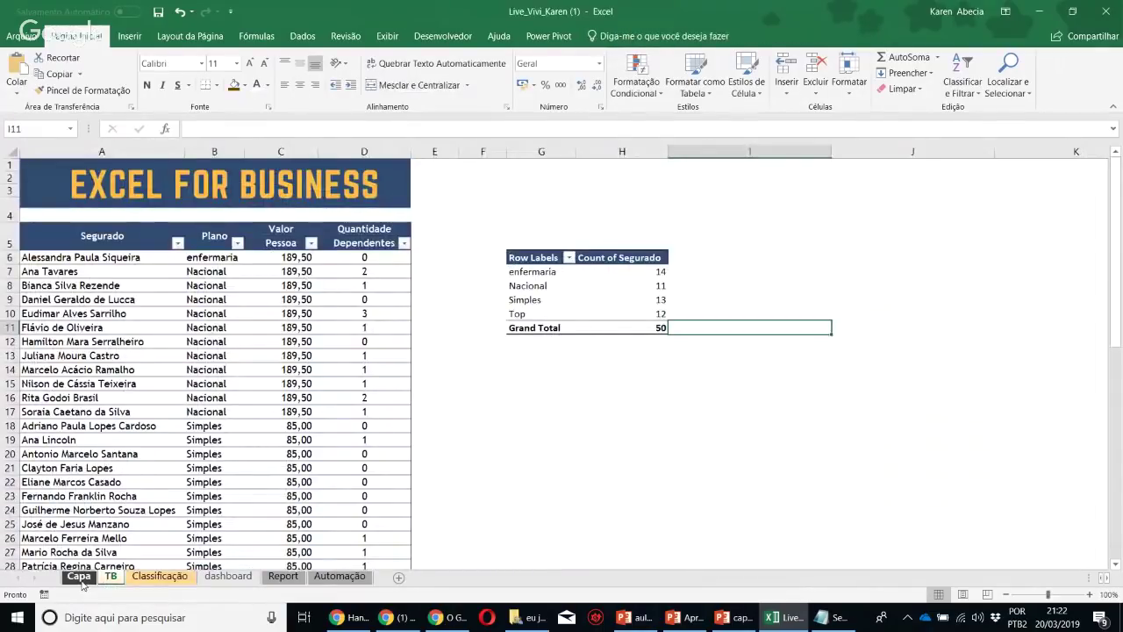
{"action": "left_click", "coordinate": [228, 576]}
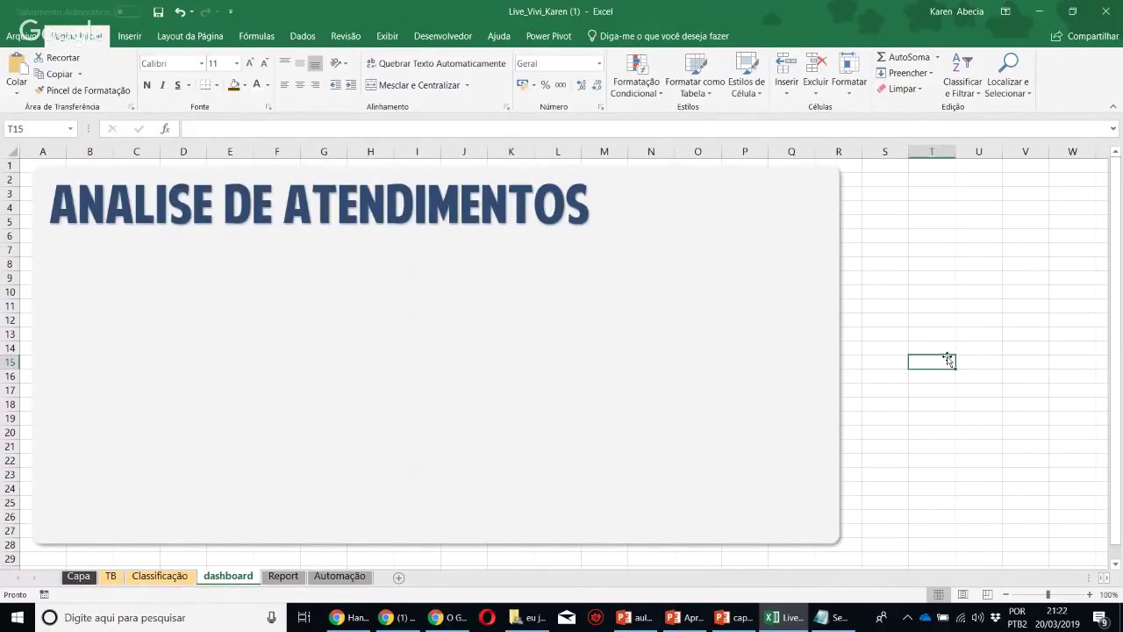
{"action": "left_click", "coordinate": [917, 291]}
{"action": "left_click", "coordinate": [447, 619]}
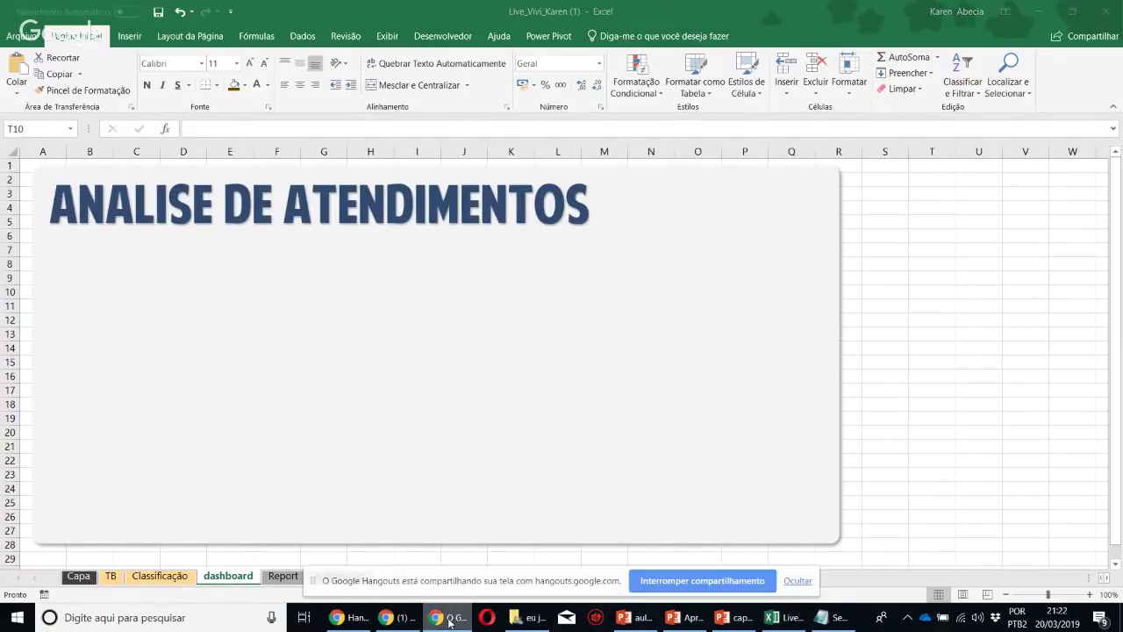
Search Google Images for 'icon medical' in a new tab, browse the results, then return to Excel
{"action": "left_click", "coordinate": [396, 618]}
{"action": "left_click", "coordinate": [200, 12]}
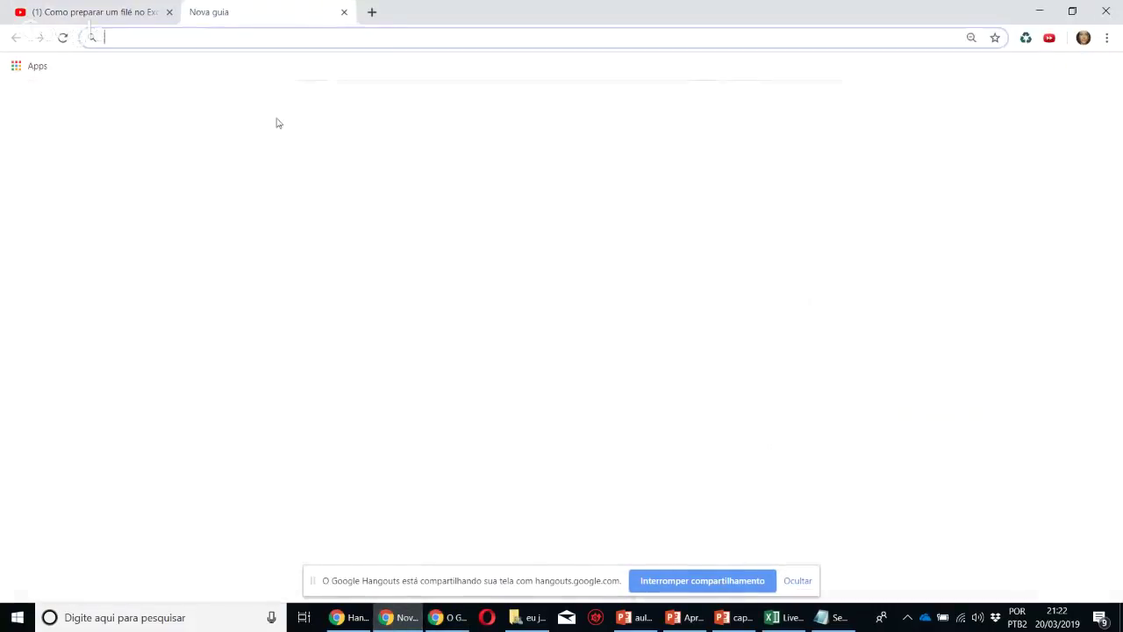
{"action": "left_click", "coordinate": [449, 281]}
{"action": "type", "text": "i"}
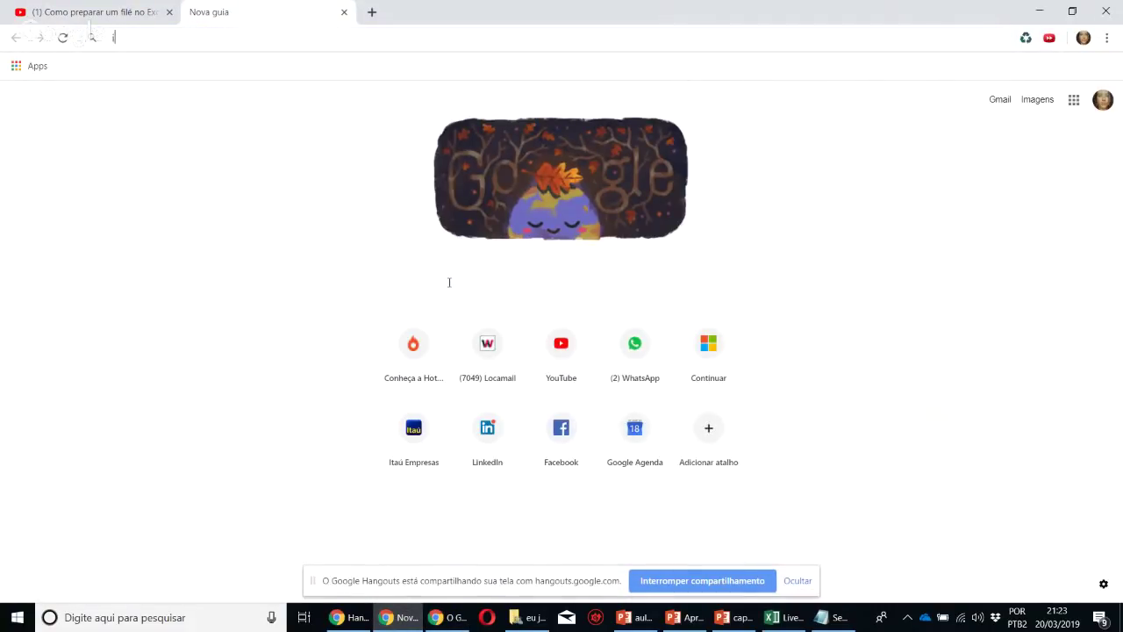
{"action": "type", "text": "con"}
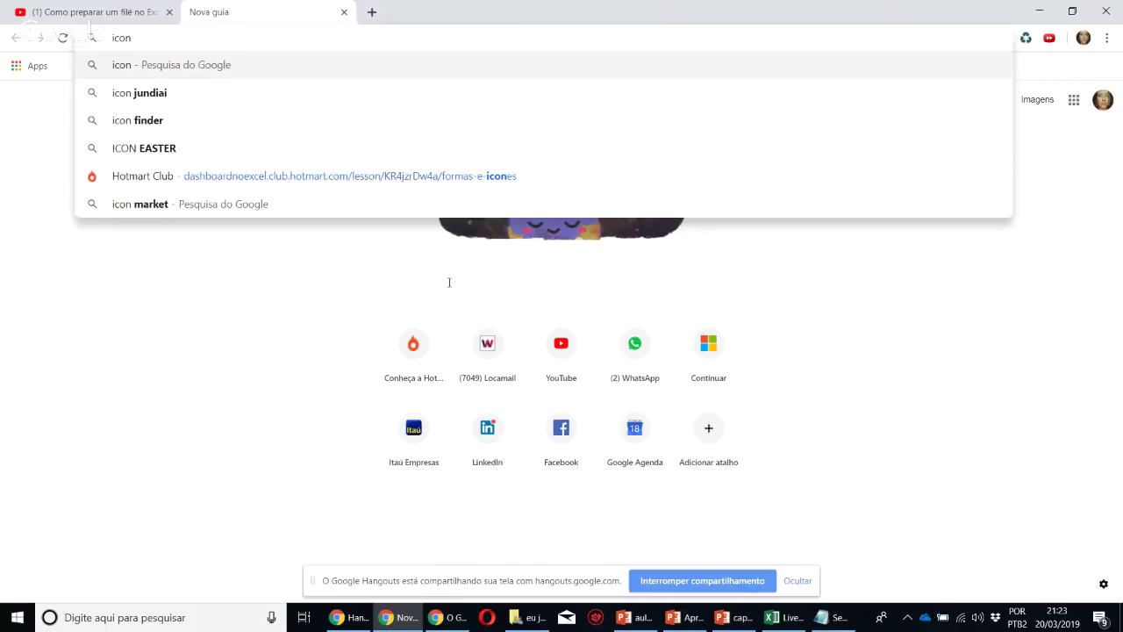
{"action": "type", "text": " med"}
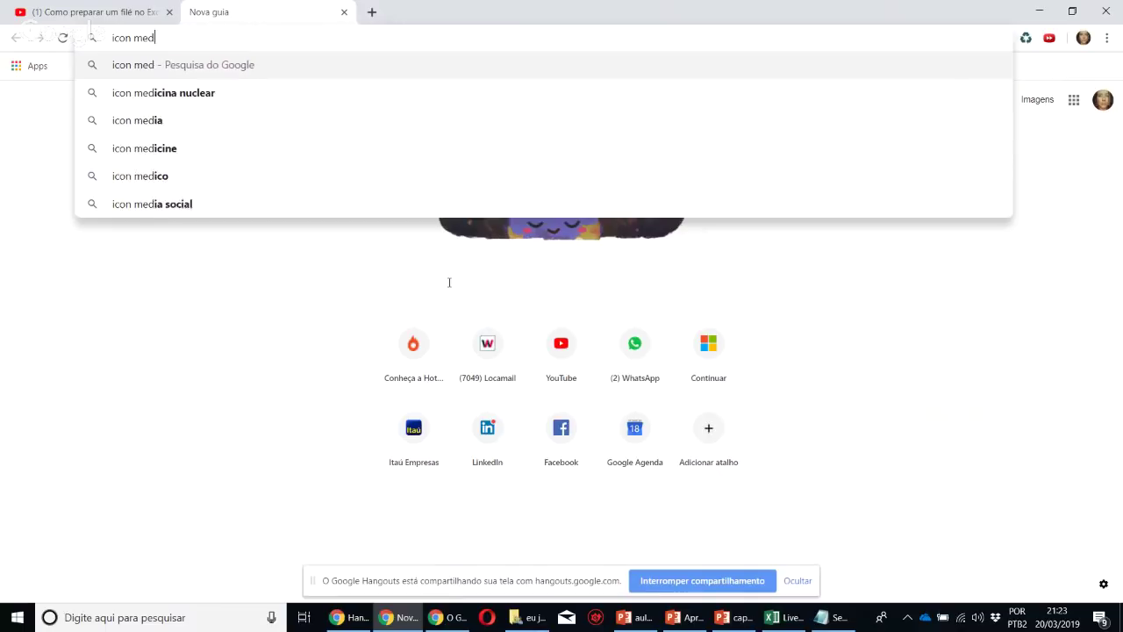
{"action": "type", "text": "ical"}
{"action": "key", "text": "Return"}
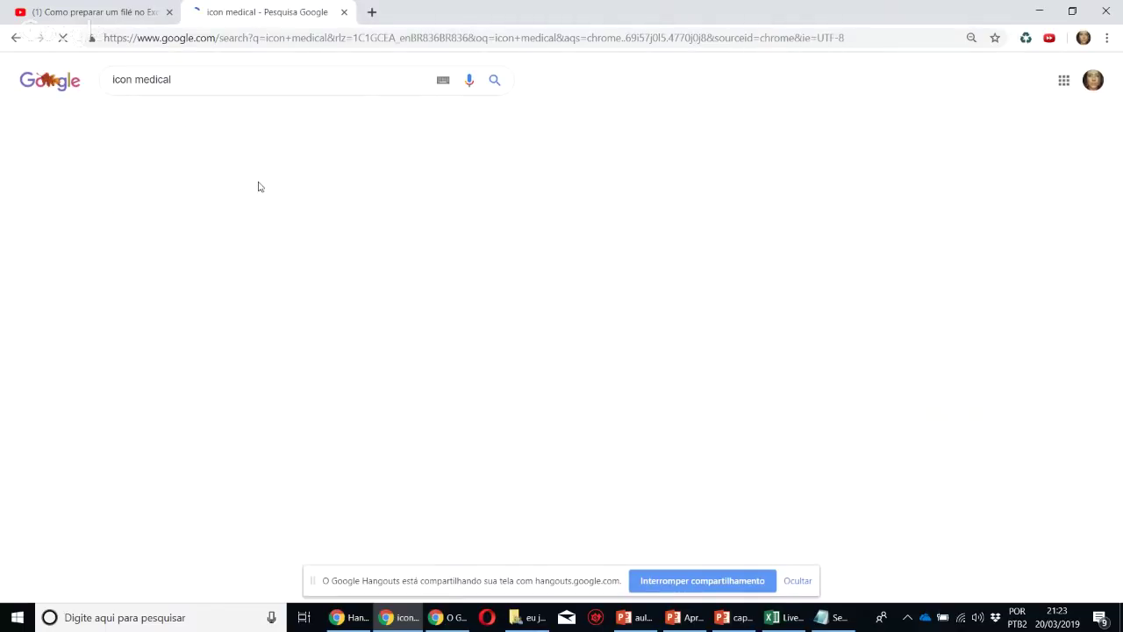
{"action": "left_click", "coordinate": [175, 121]}
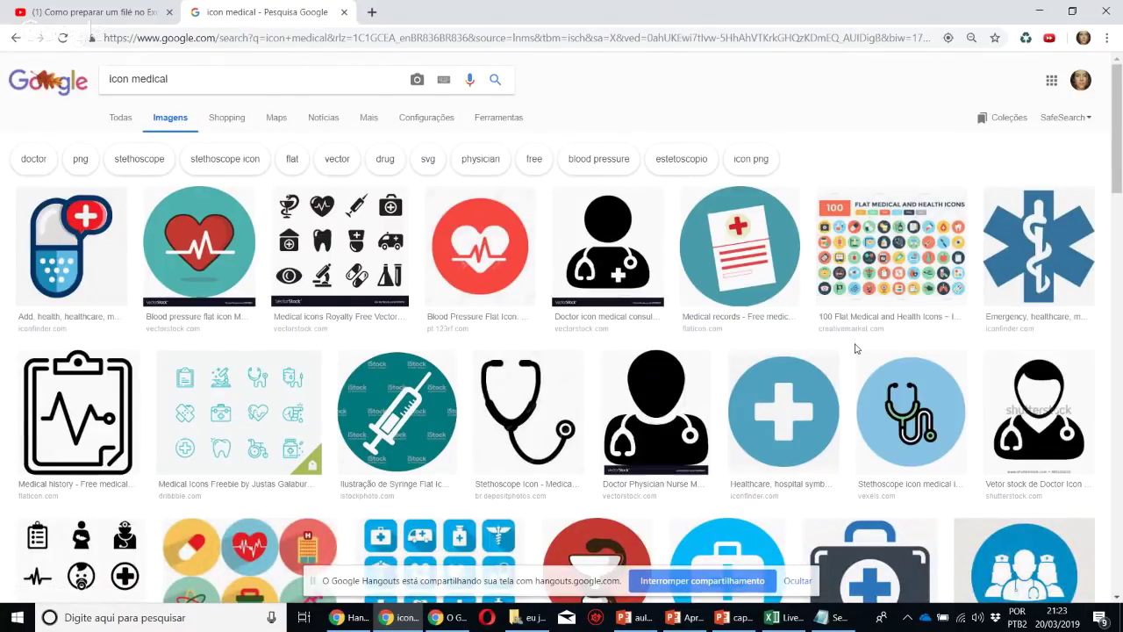
{"action": "scroll", "coordinate": [856, 348], "scroll_direction": "down", "scroll_amount": 1}
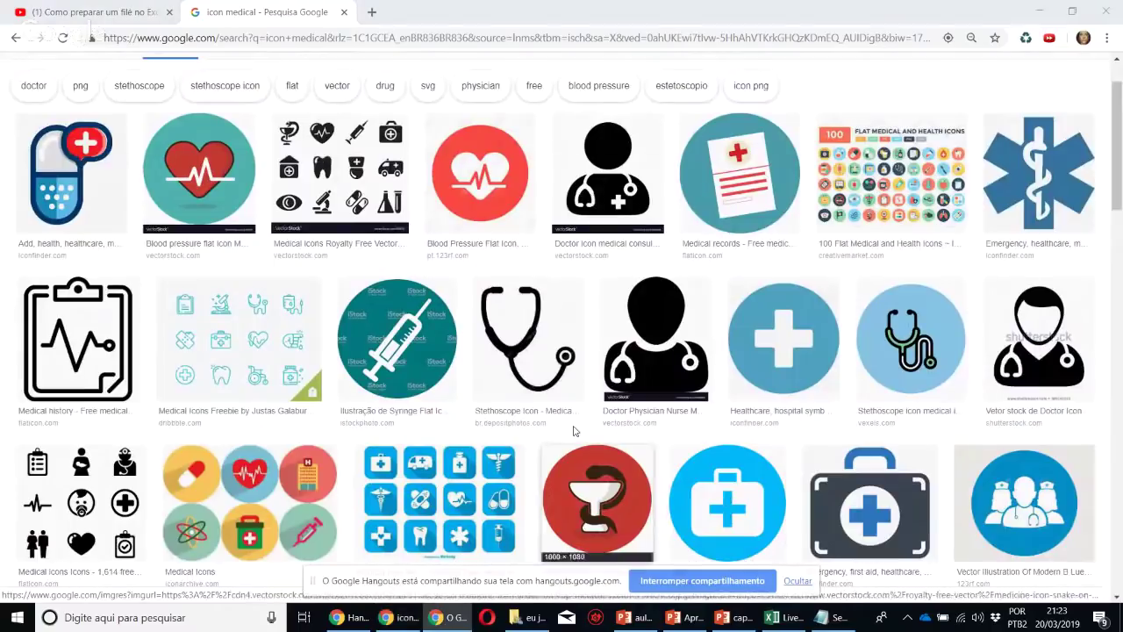
{"action": "key", "text": "alt+Tab"}
{"action": "key", "text": "alt+Tab"}
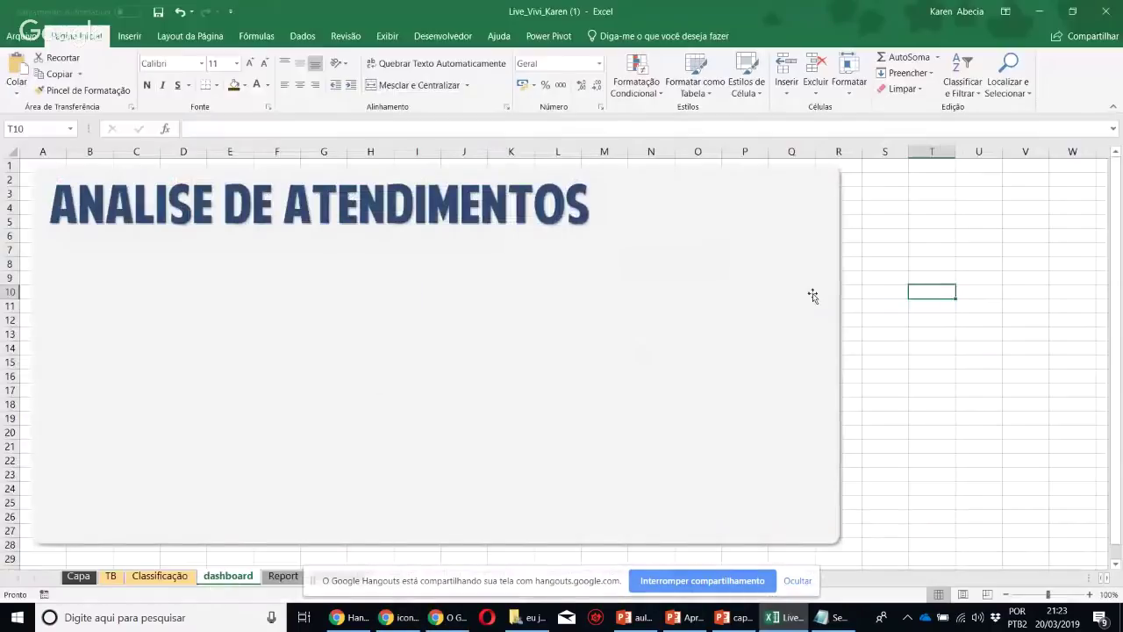
From cell S4, browse Excel's icon library down to Médico and insert the circled plus icon
{"action": "left_click", "coordinate": [885, 207]}
{"action": "left_click", "coordinate": [130, 37]}
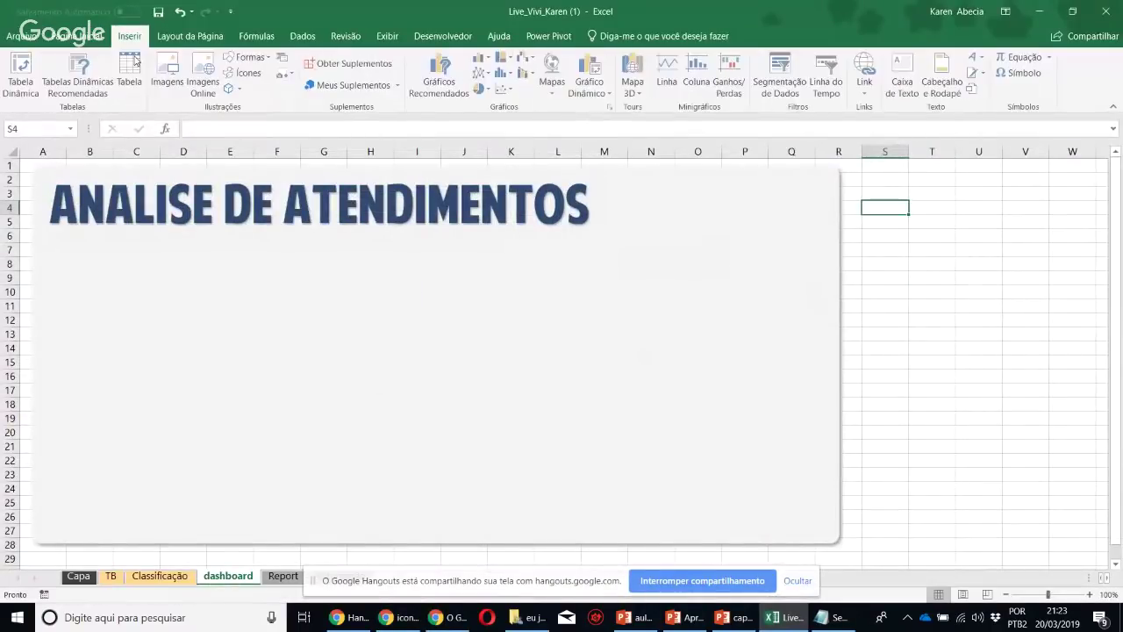
{"action": "left_click", "coordinate": [249, 73]}
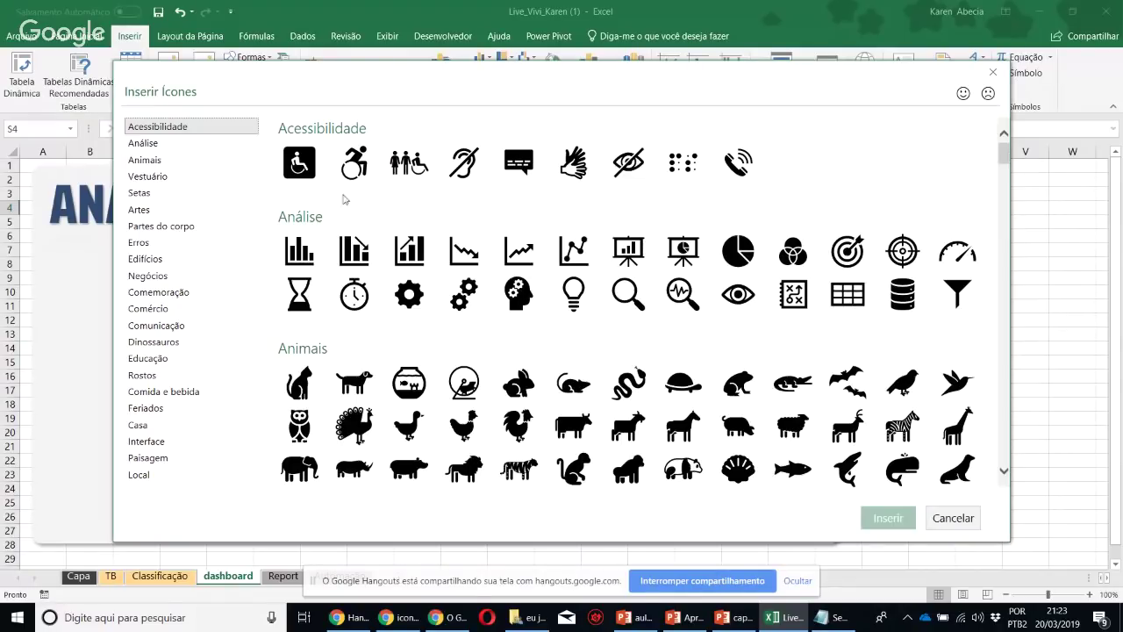
{"action": "scroll", "coordinate": [935, 211], "scroll_direction": "down", "scroll_amount": 1}
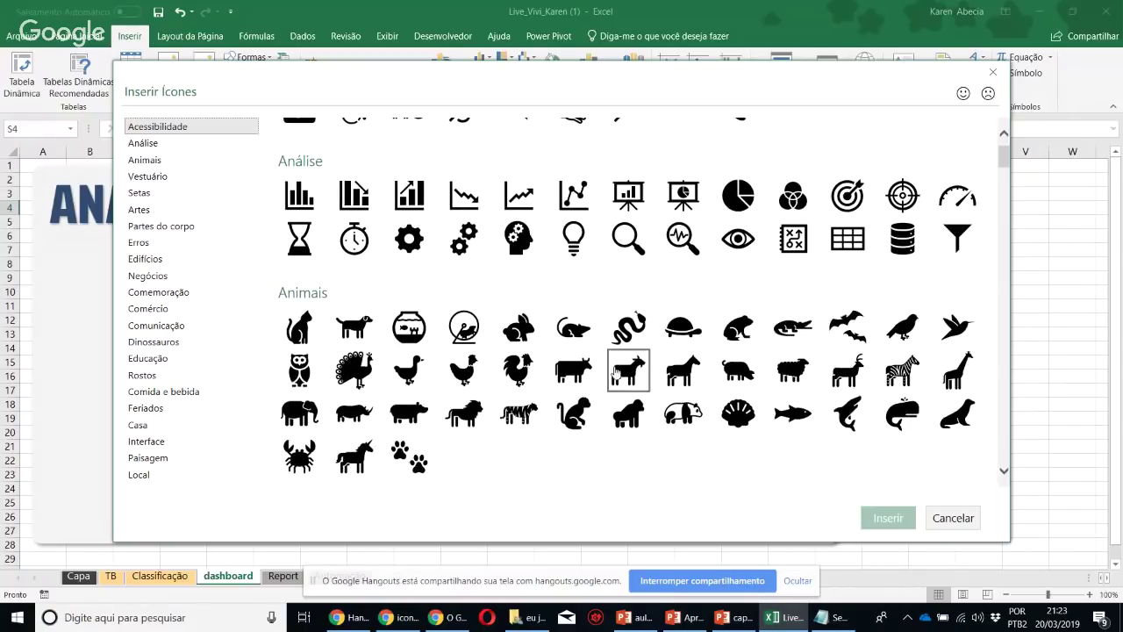
{"action": "scroll", "coordinate": [512, 397], "scroll_direction": "down", "scroll_amount": 5}
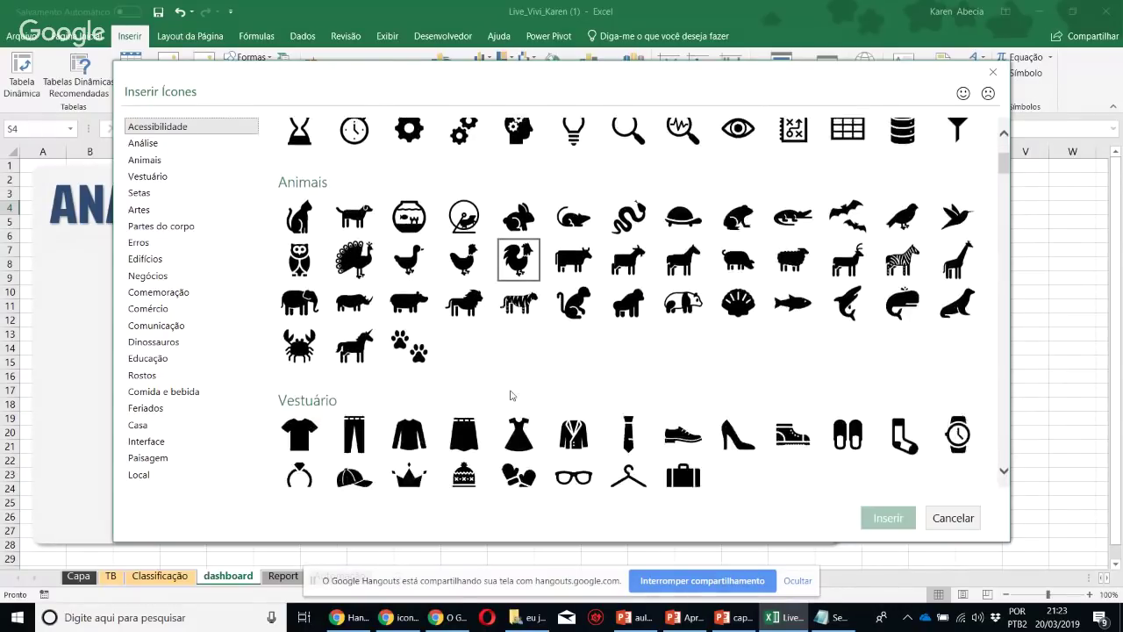
{"action": "scroll", "coordinate": [511, 397], "scroll_direction": "down", "scroll_amount": 4}
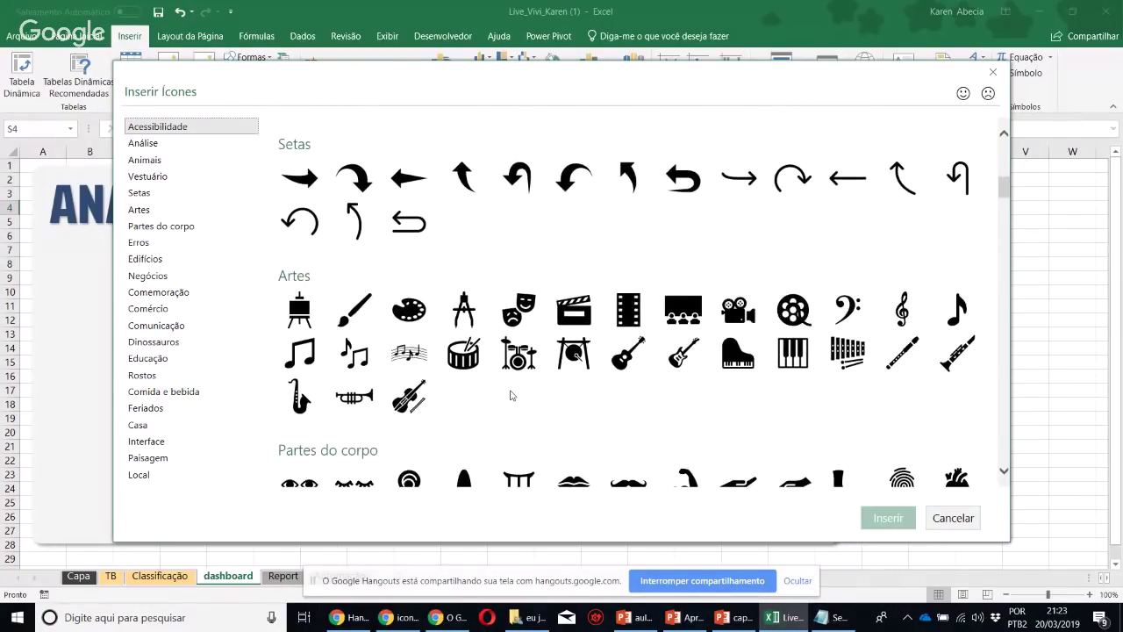
{"action": "scroll", "coordinate": [512, 396], "scroll_direction": "down", "scroll_amount": 2}
{"action": "scroll", "coordinate": [512, 396], "scroll_direction": "down", "scroll_amount": 1}
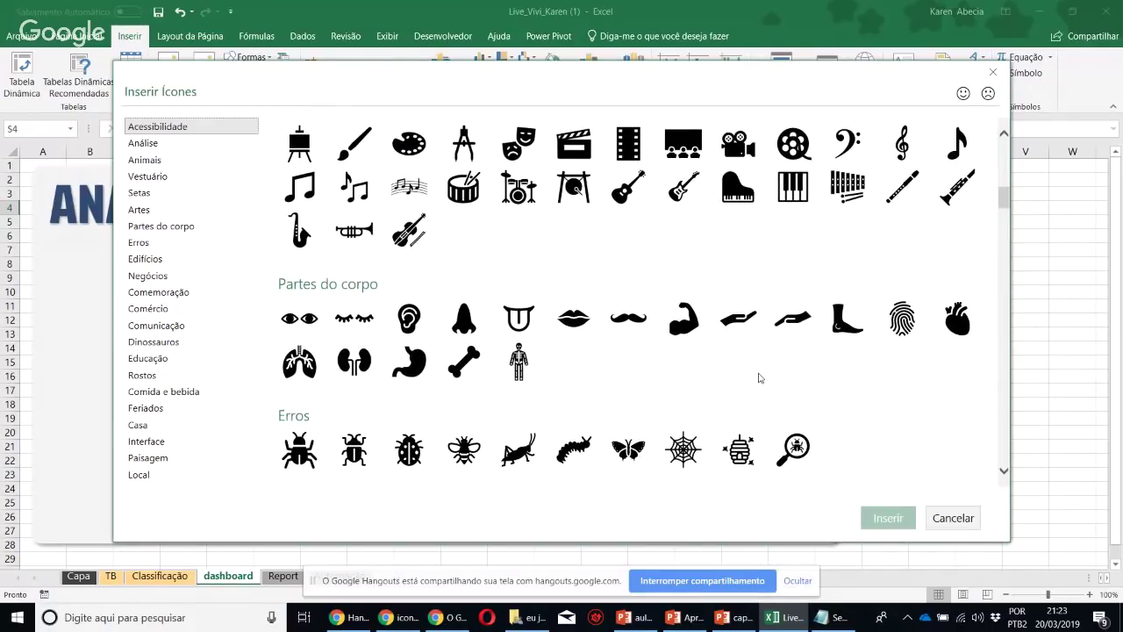
{"action": "scroll", "coordinate": [759, 378], "scroll_direction": "down", "scroll_amount": 2}
{"action": "scroll", "coordinate": [759, 377], "scroll_direction": "down", "scroll_amount": 1}
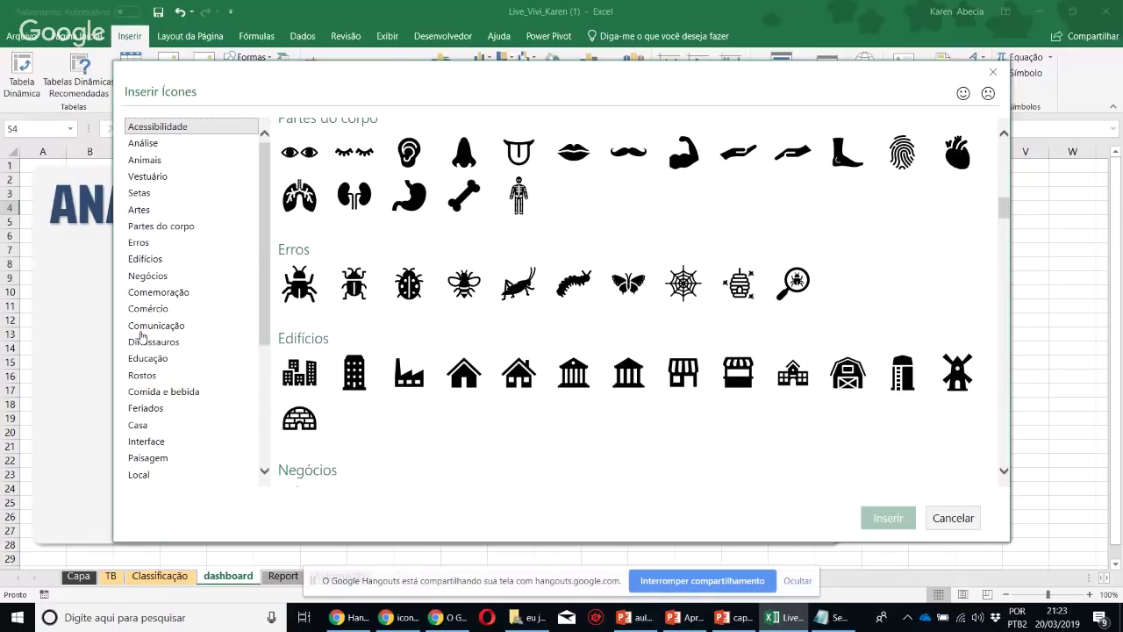
{"action": "scroll", "coordinate": [487, 453], "scroll_direction": "down", "scroll_amount": 1}
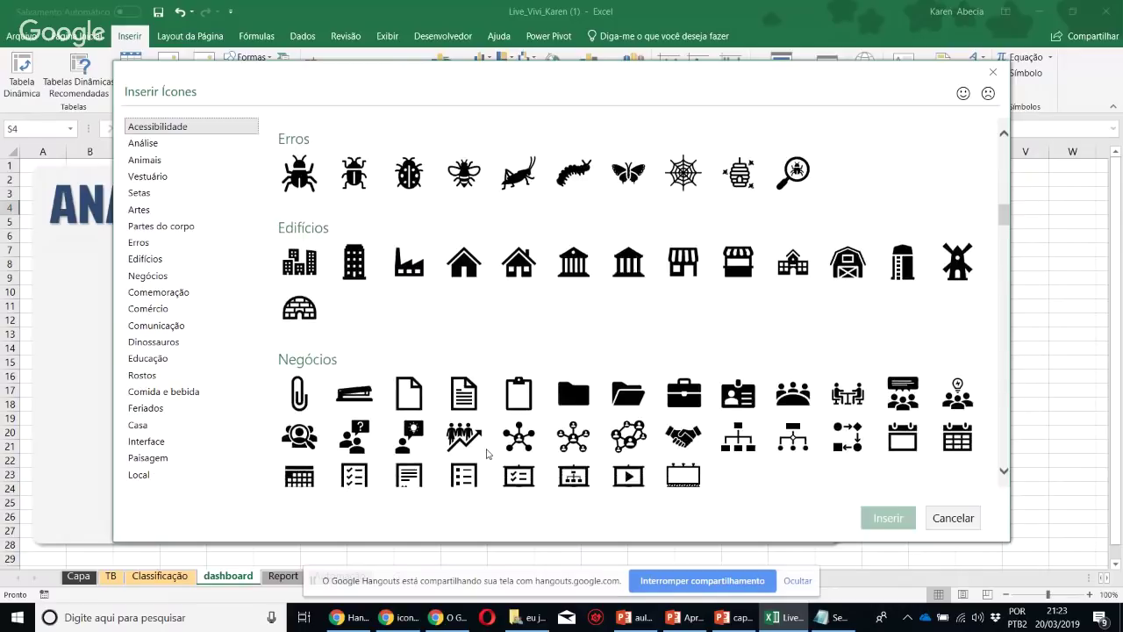
{"action": "scroll", "coordinate": [491, 396], "scroll_direction": "up", "scroll_amount": 1}
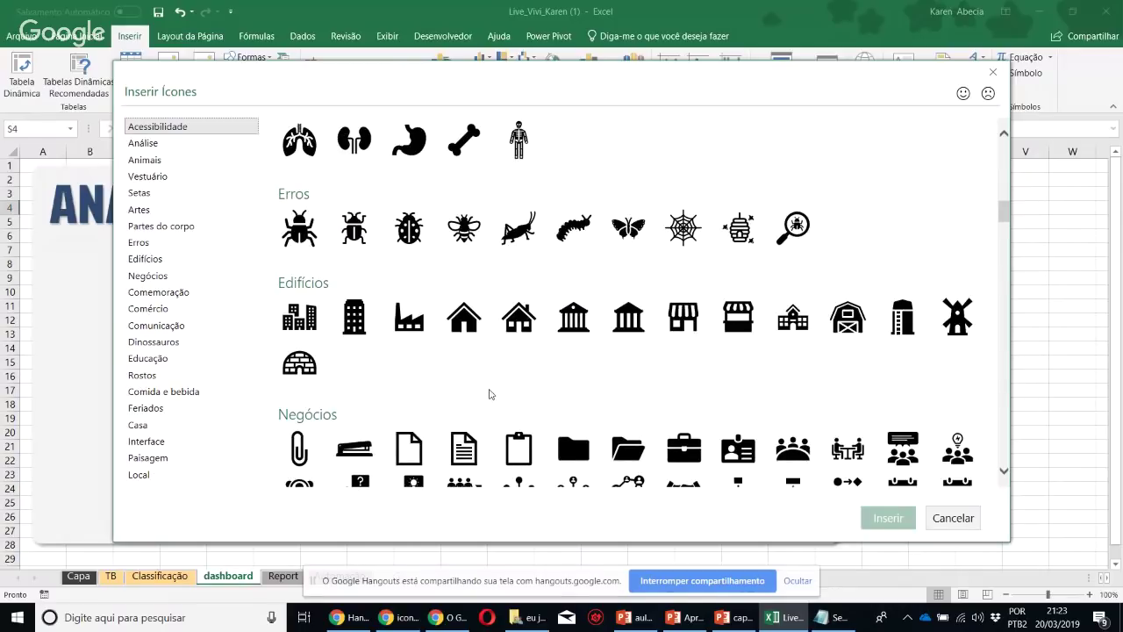
{"action": "scroll", "coordinate": [579, 397], "scroll_direction": "down", "scroll_amount": 1}
{"action": "scroll", "coordinate": [579, 397], "scroll_direction": "up", "scroll_amount": 1}
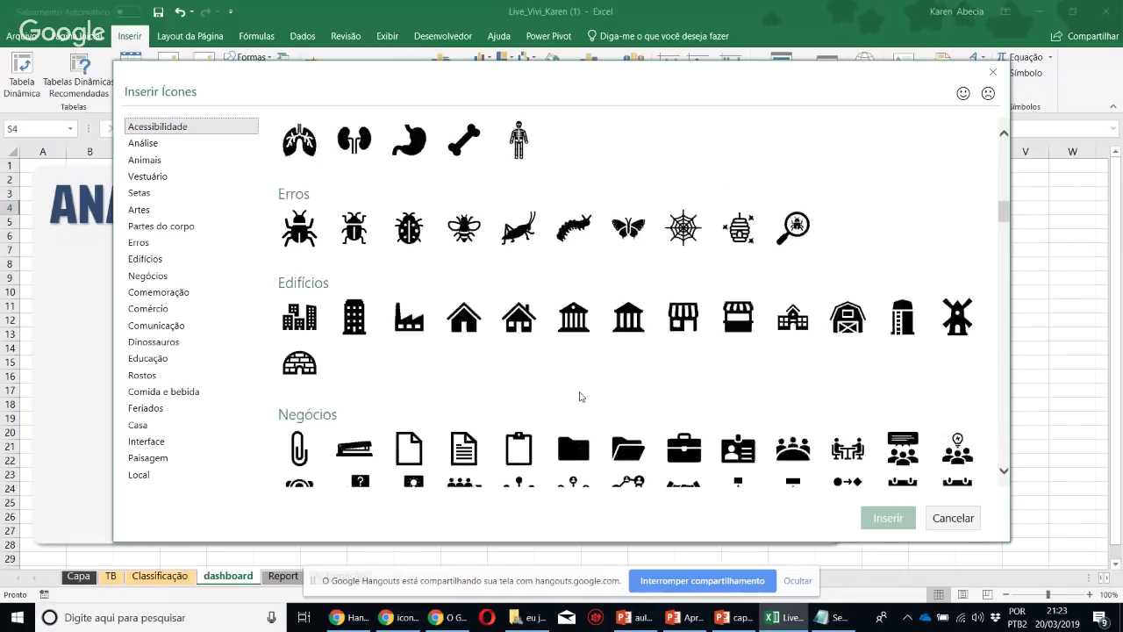
{"action": "scroll", "coordinate": [579, 397], "scroll_direction": "down", "scroll_amount": 1}
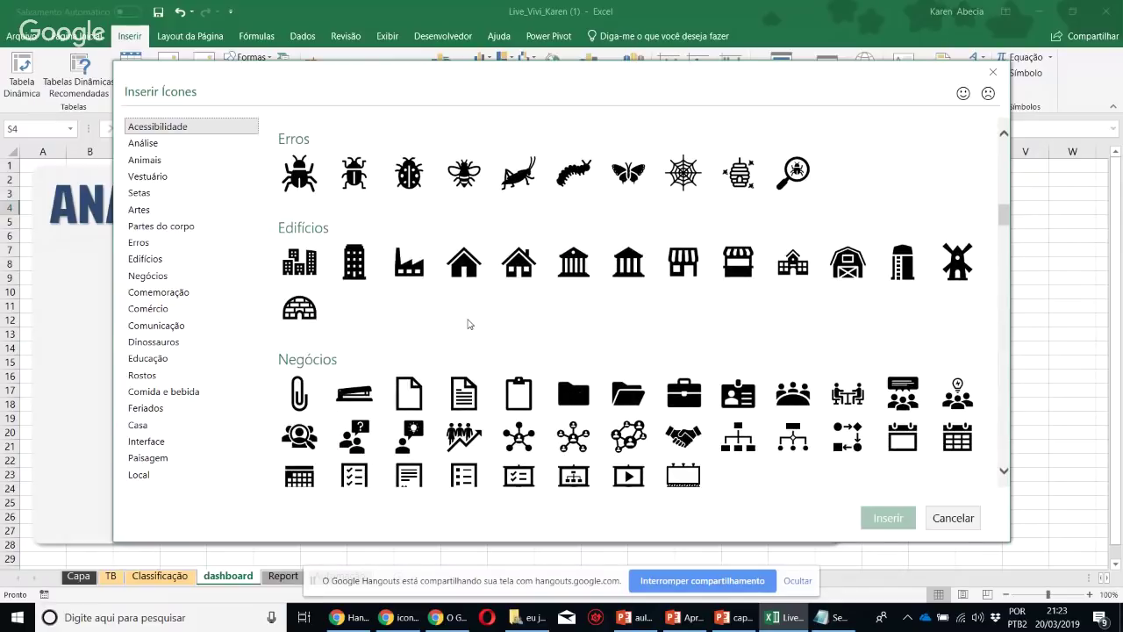
{"action": "scroll", "coordinate": [469, 325], "scroll_direction": "down", "scroll_amount": 2}
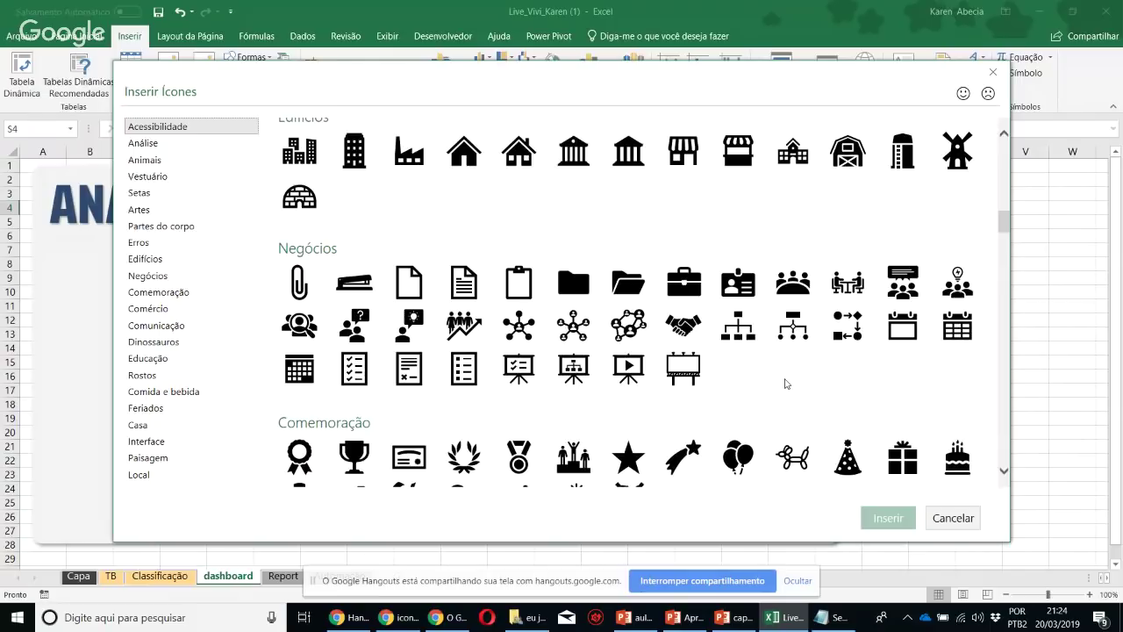
{"action": "scroll", "coordinate": [786, 383], "scroll_direction": "down", "scroll_amount": 3}
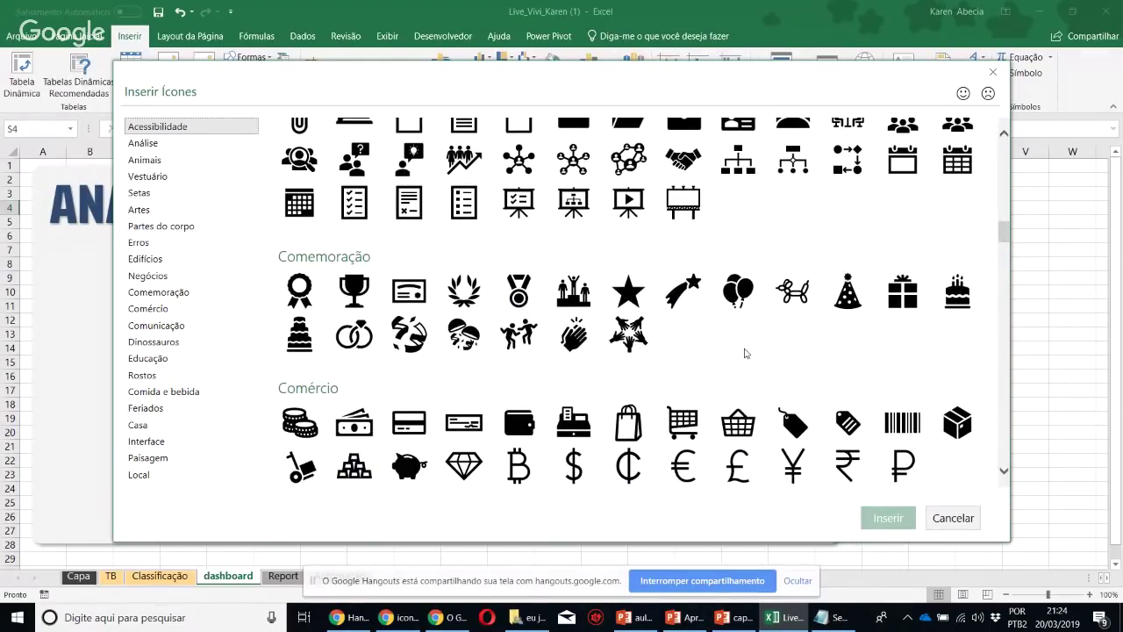
{"action": "scroll", "coordinate": [744, 353], "scroll_direction": "down", "scroll_amount": 4}
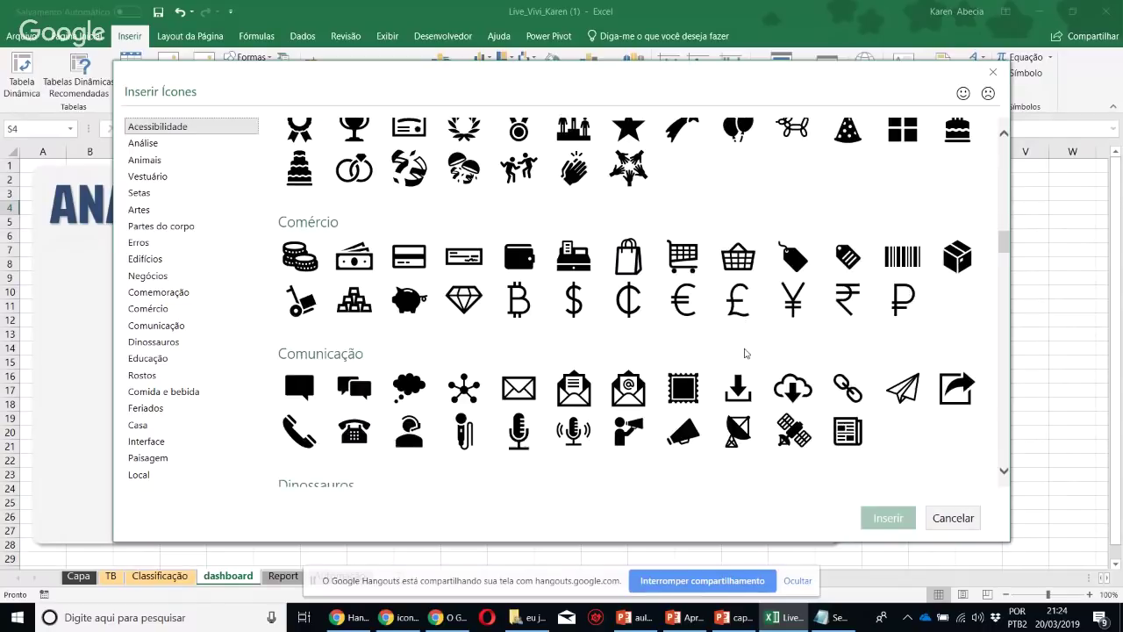
{"action": "scroll", "coordinate": [745, 352], "scroll_direction": "down", "scroll_amount": 5}
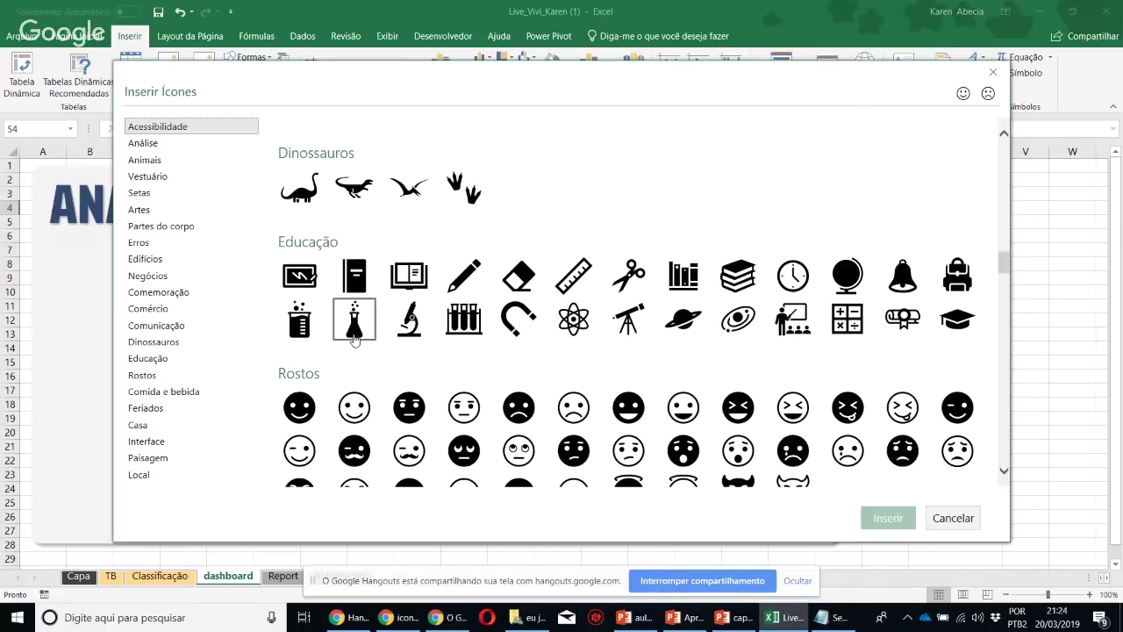
{"action": "scroll", "coordinate": [354, 340], "scroll_direction": "down", "scroll_amount": 5}
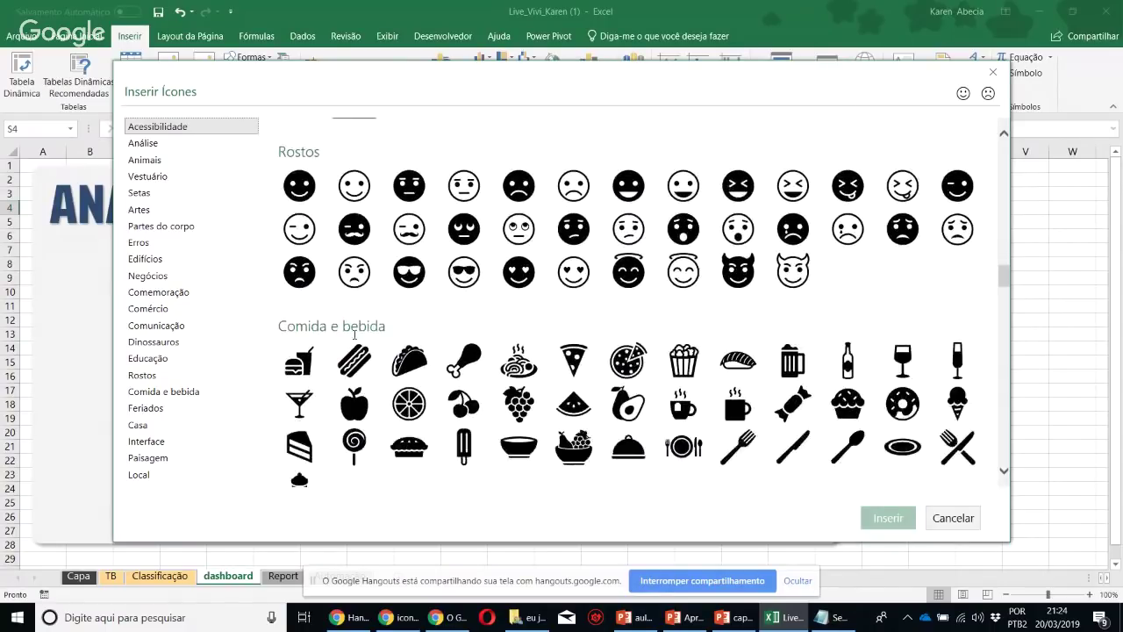
{"action": "scroll", "coordinate": [644, 302], "scroll_direction": "down", "scroll_amount": 4}
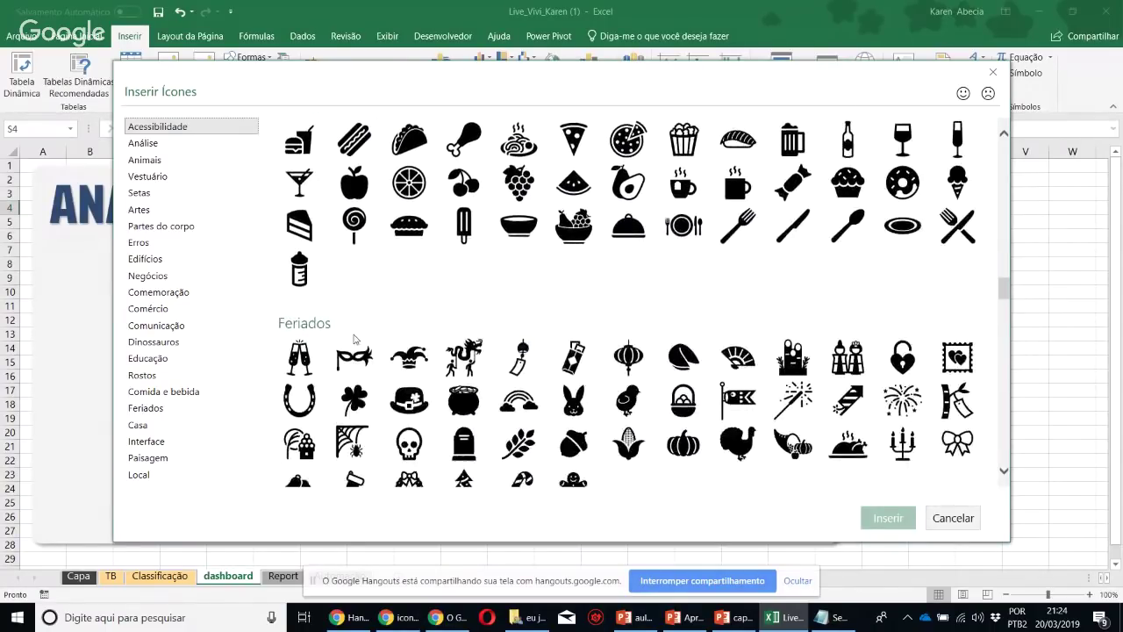
{"action": "scroll", "coordinate": [640, 351], "scroll_direction": "down", "scroll_amount": 1}
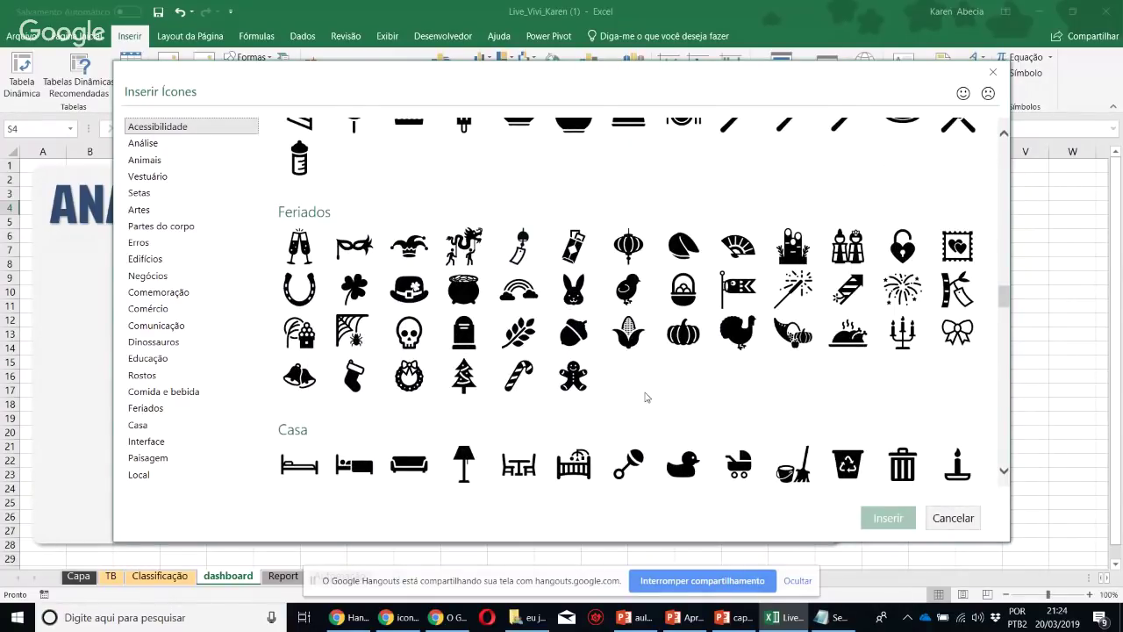
{"action": "scroll", "coordinate": [666, 381], "scroll_direction": "down", "scroll_amount": 2}
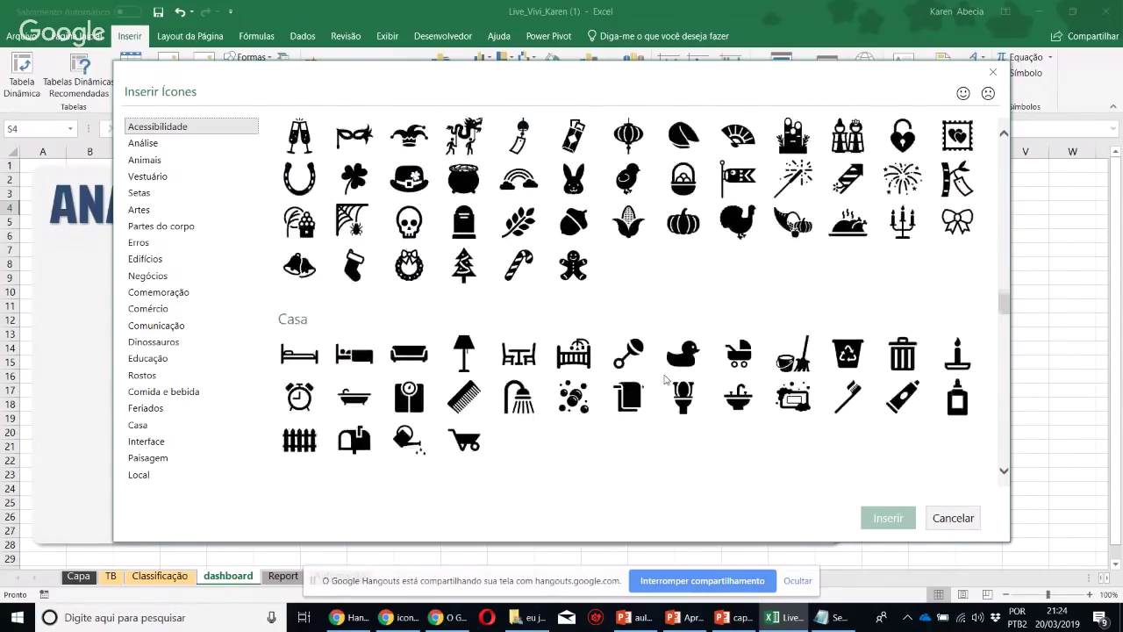
{"action": "scroll", "coordinate": [665, 379], "scroll_direction": "down", "scroll_amount": 2}
{"action": "scroll", "coordinate": [665, 379], "scroll_direction": "down", "scroll_amount": 8}
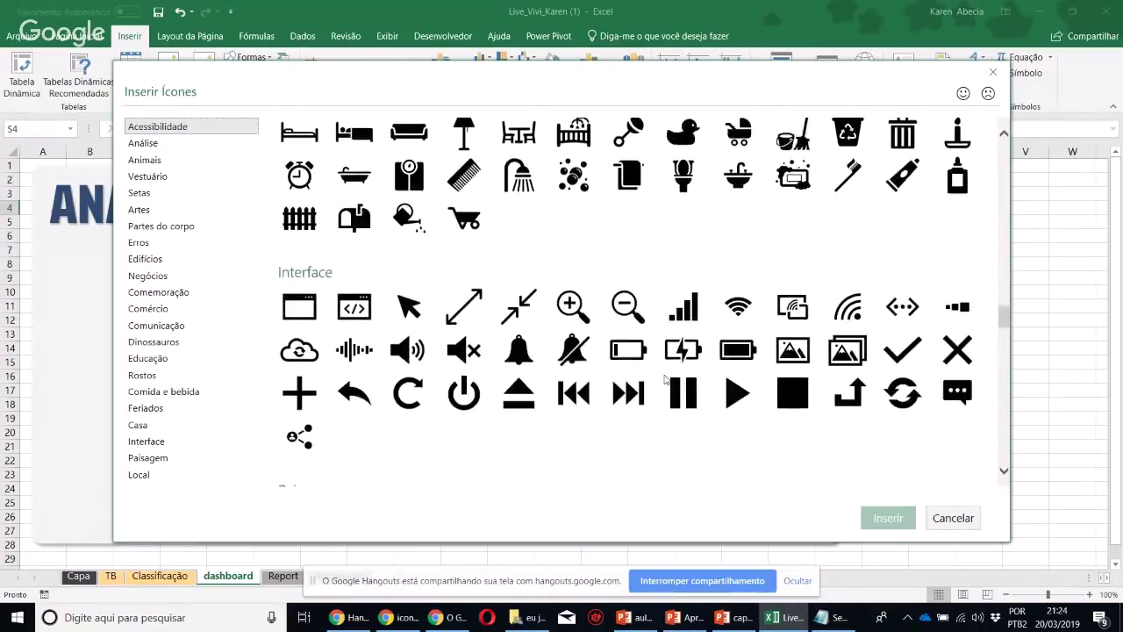
{"action": "scroll", "coordinate": [665, 379], "scroll_direction": "down", "scroll_amount": 2}
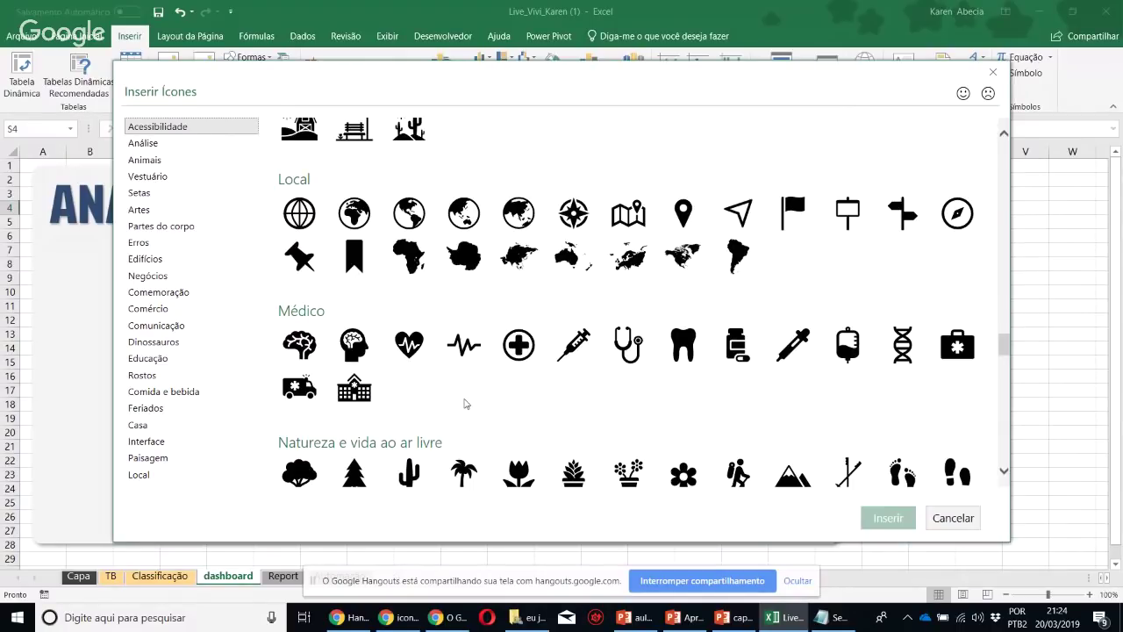
{"action": "left_click", "coordinate": [521, 346]}
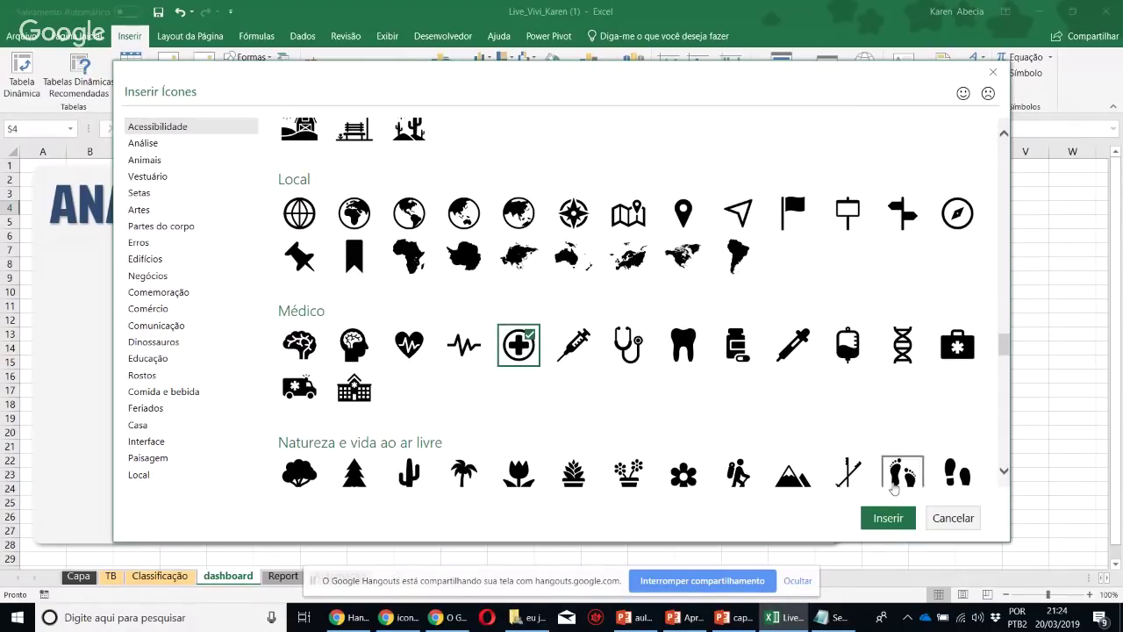
{"action": "left_click", "coordinate": [887, 519]}
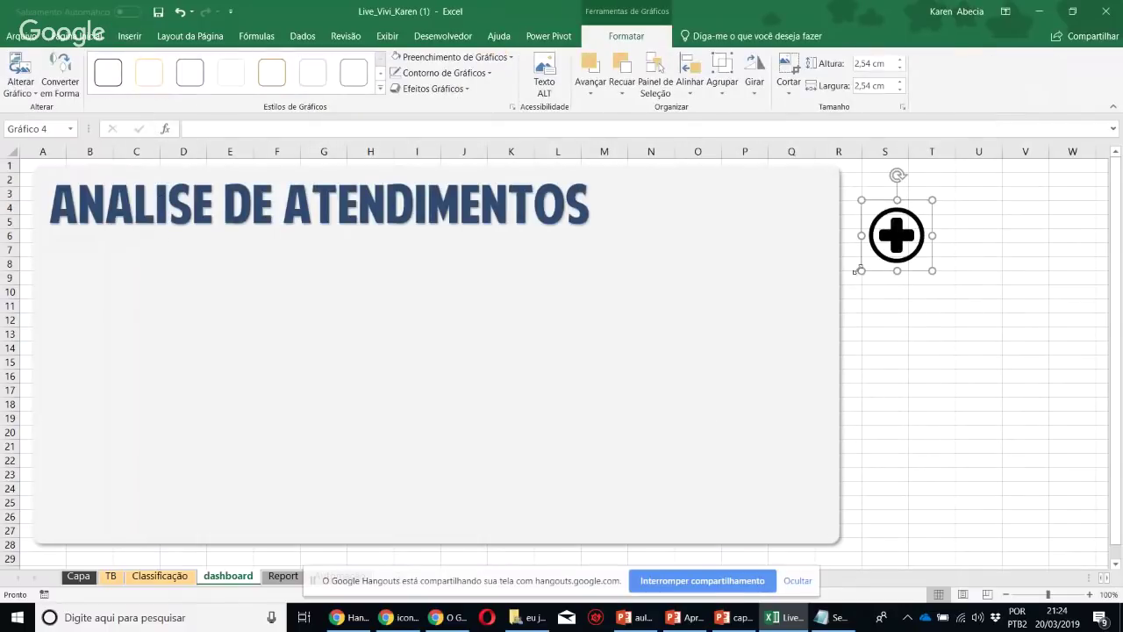
Enlarge the plus icon to 4.26 cm and colour it orange
{"action": "left_click_drag", "start_coordinate": [836, 281], "coordinate": [816, 316]}
{"action": "left_click_drag", "start_coordinate": [873, 258], "coordinate": [767, 223]}
{"action": "left_click", "coordinate": [430, 59]}
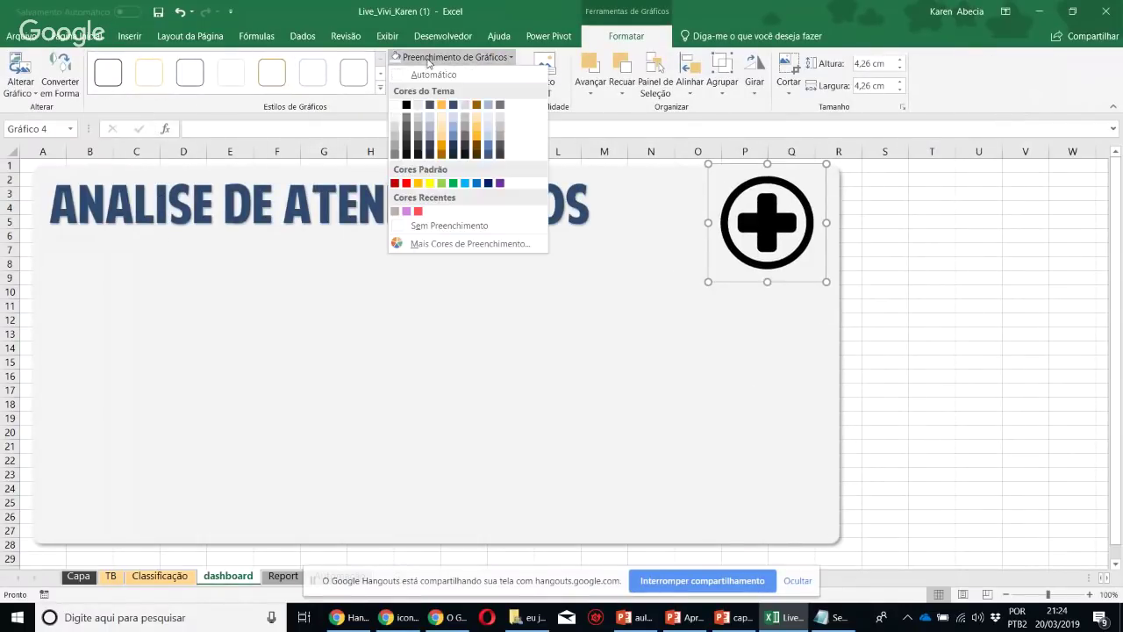
{"action": "left_click", "coordinate": [443, 106]}
Move the plus icon to the panel's top-left and place the title right beside it
{"action": "left_click", "coordinate": [579, 230]}
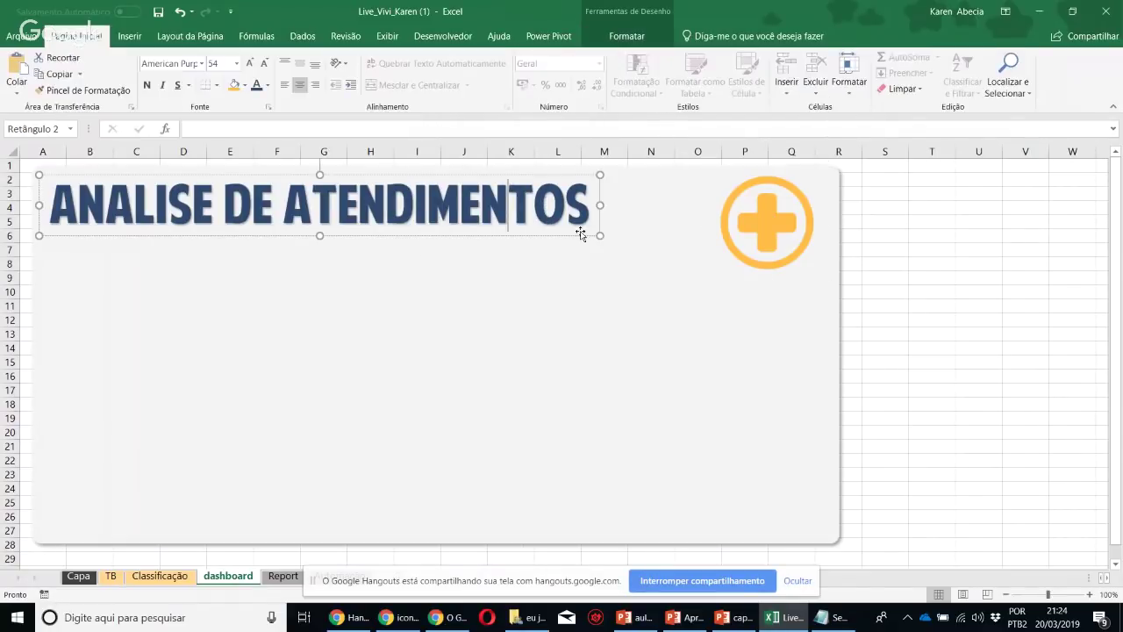
{"action": "left_click", "coordinate": [594, 230]}
{"action": "left_click", "coordinate": [750, 220]}
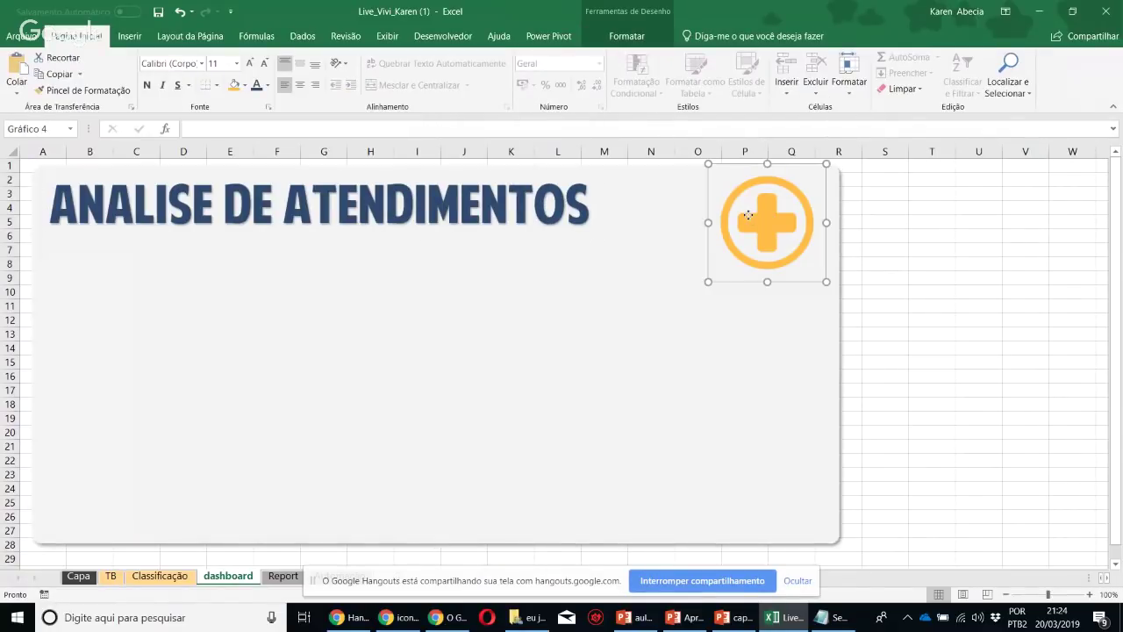
{"action": "left_click", "coordinate": [887, 272]}
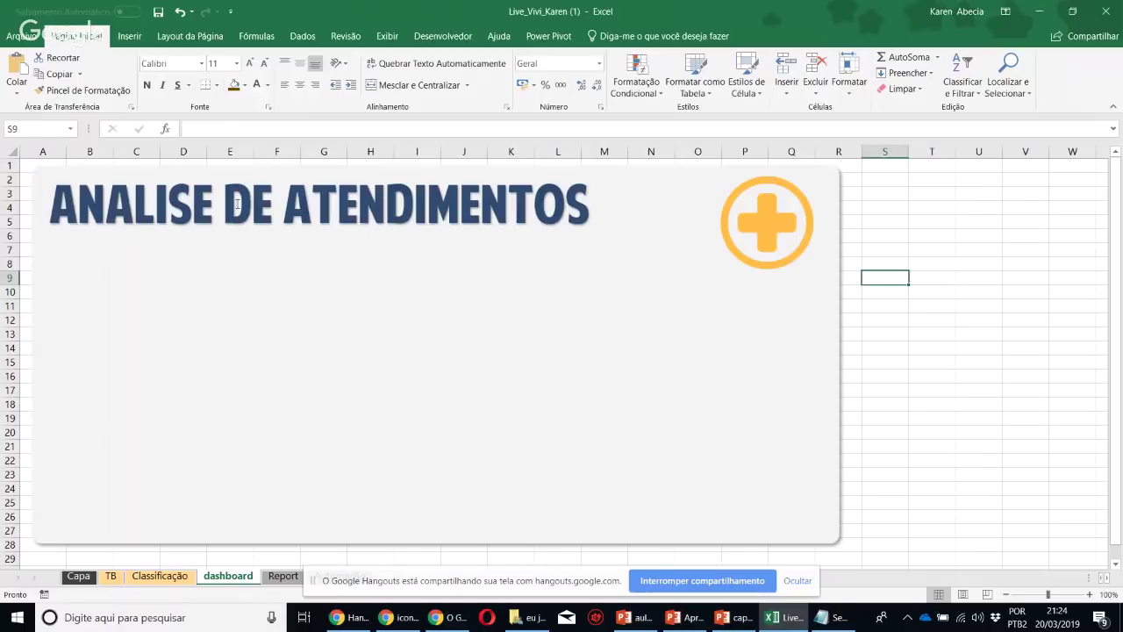
{"action": "left_click_drag", "start_coordinate": [755, 239], "coordinate": [74, 240]}
{"action": "left_click", "coordinate": [180, 215]}
{"action": "left_click_drag", "start_coordinate": [196, 234], "coordinate": [281, 231]}
Select cell S2 beside the dashboard panel as the pivot location
{"action": "left_click", "coordinate": [903, 274]}
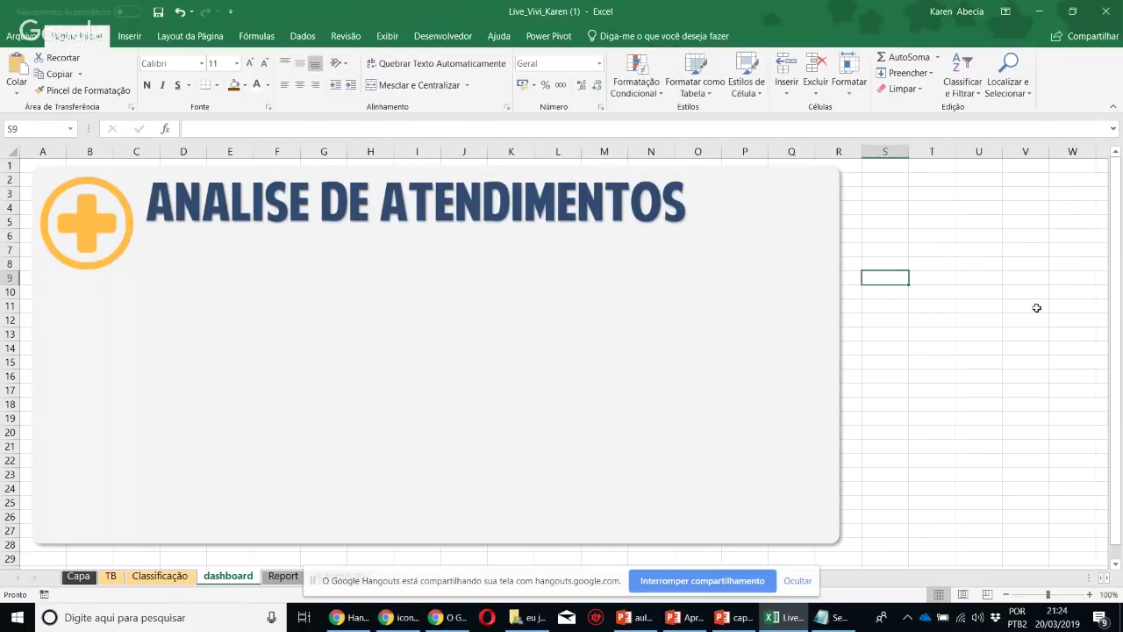
{"action": "left_click_drag", "start_coordinate": [874, 166], "coordinate": [948, 457]}
{"action": "left_click", "coordinate": [944, 447]}
{"action": "left_click", "coordinate": [892, 180]}
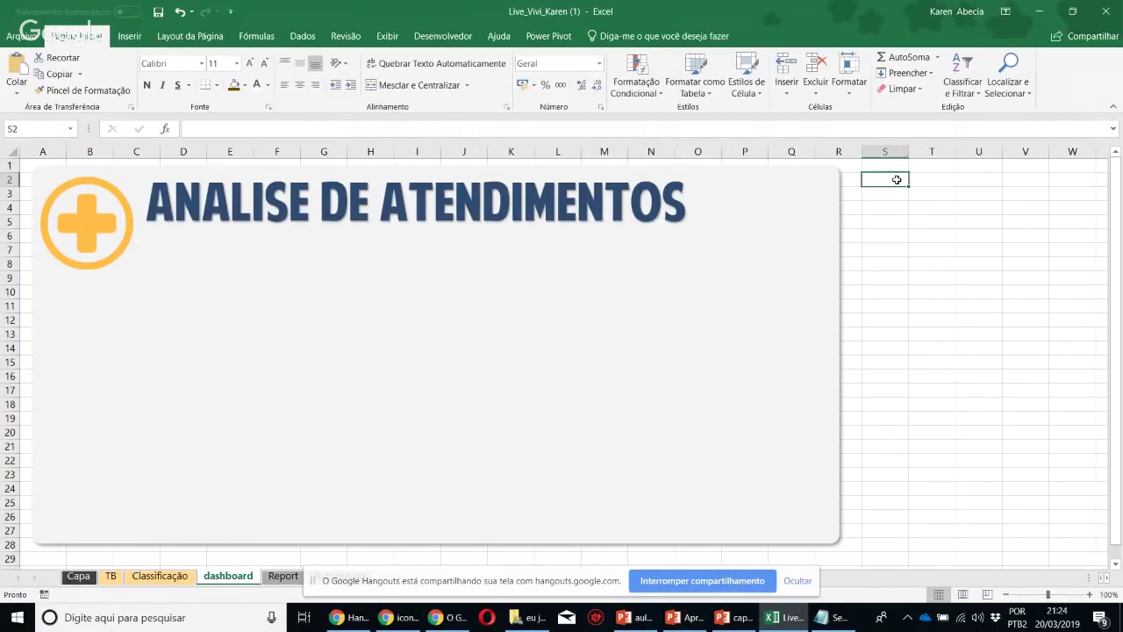
Rename the Classificação data table from Tabela2 to atendimentos
{"action": "left_click", "coordinate": [129, 38]}
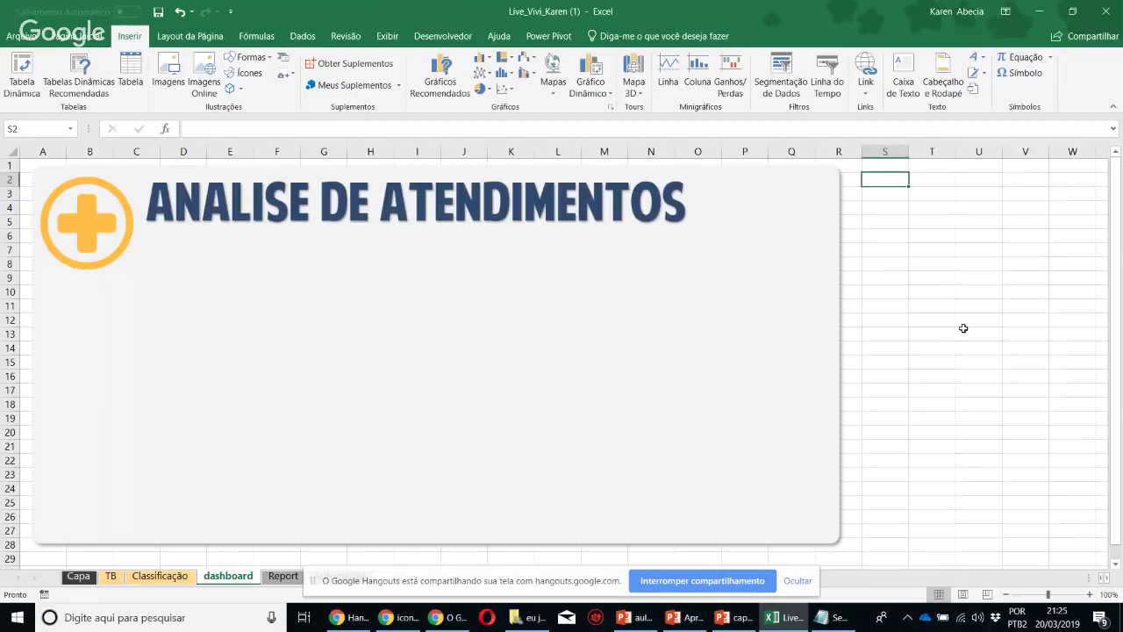
{"action": "left_click", "coordinate": [958, 309]}
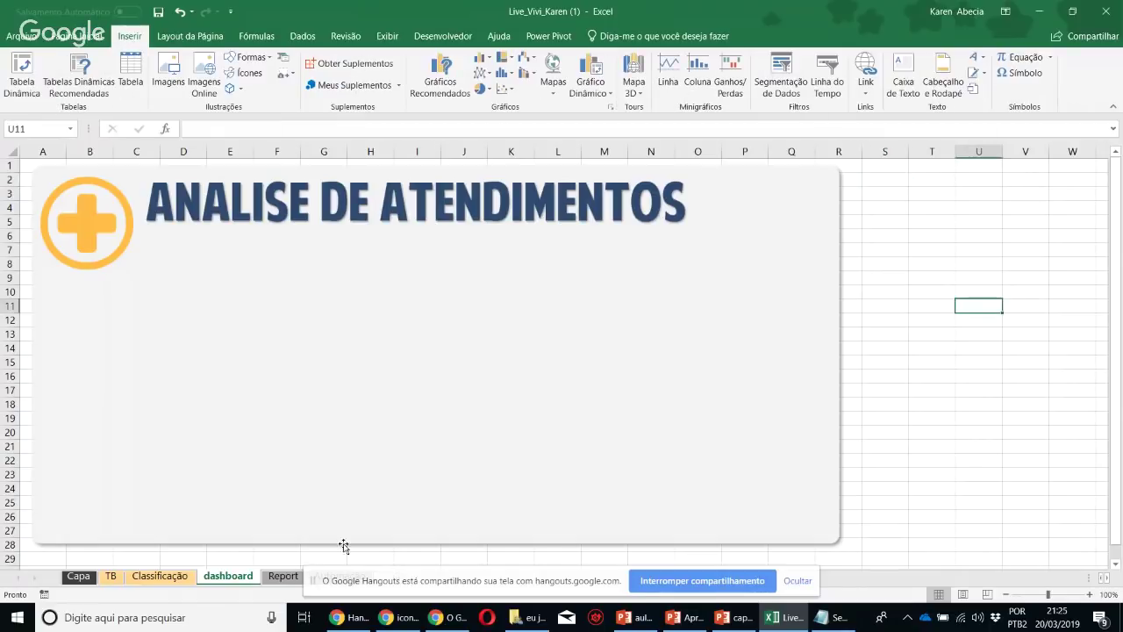
{"action": "left_click", "coordinate": [161, 579]}
{"action": "left_click", "coordinate": [623, 36]}
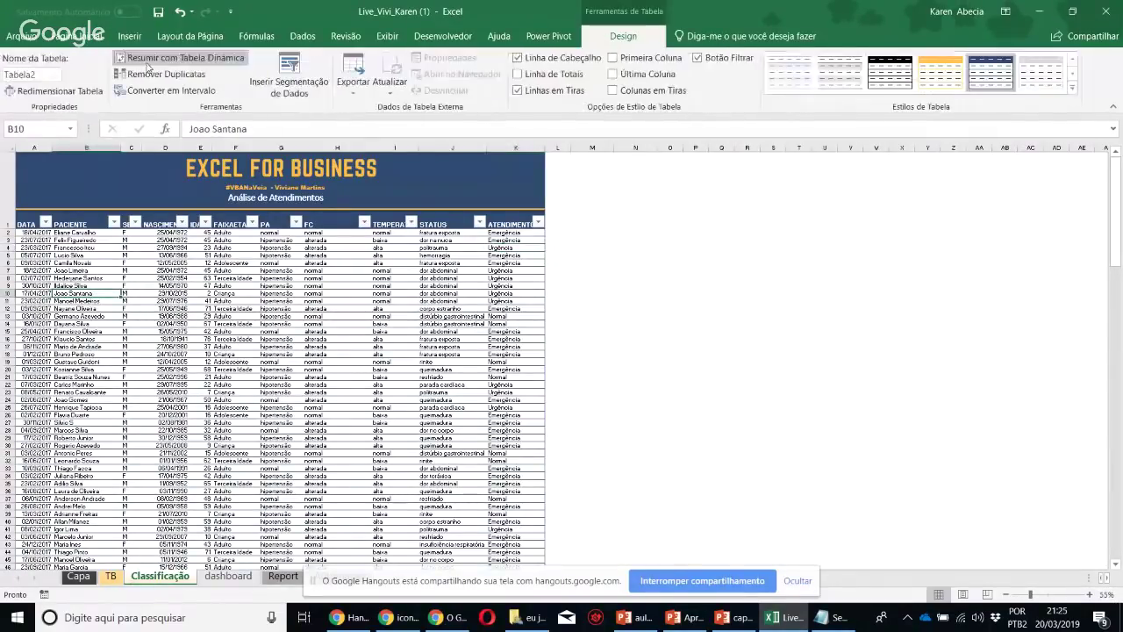
{"action": "left_click", "coordinate": [42, 77]}
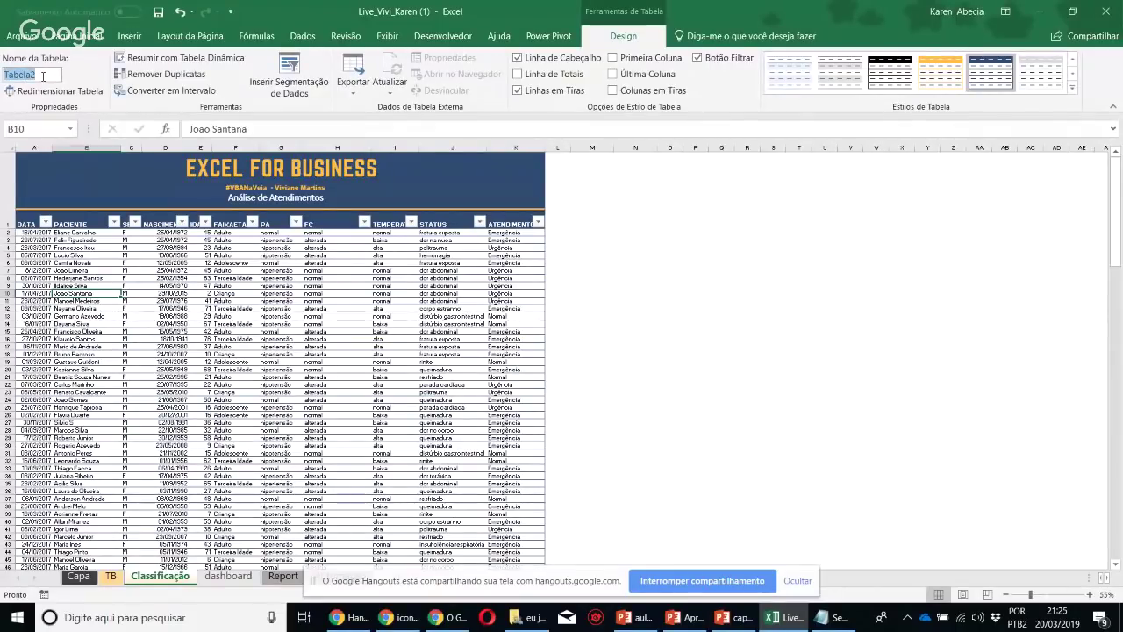
{"action": "type", "text": "atendimentos"}
{"action": "key", "text": "Return"}
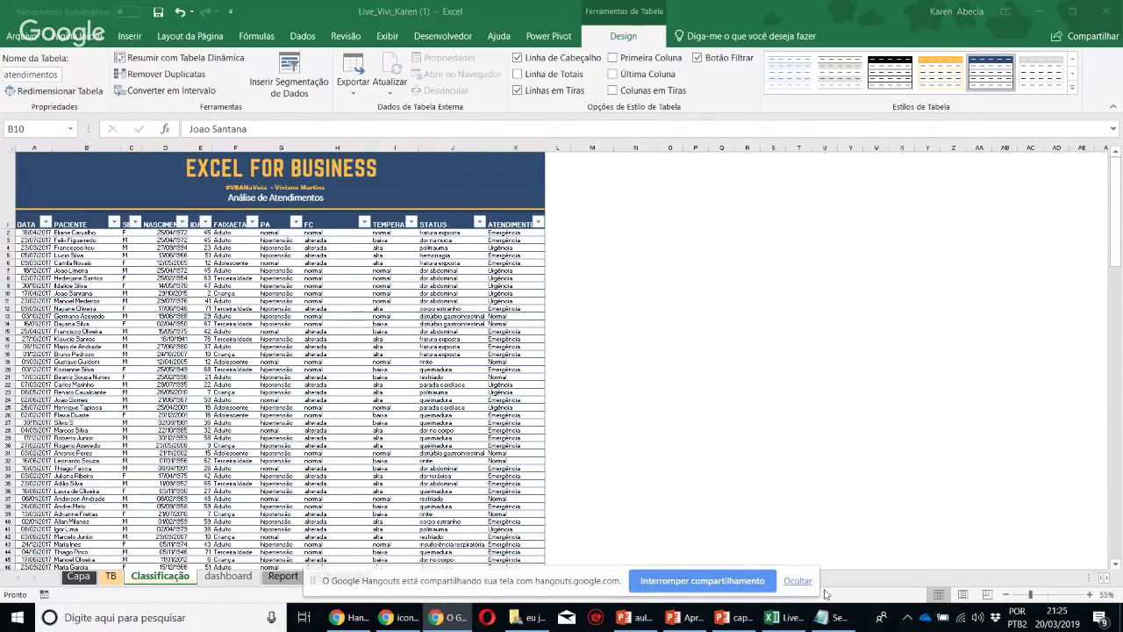
{"action": "left_click", "coordinate": [797, 580]}
{"action": "left_click", "coordinate": [602, 422]}
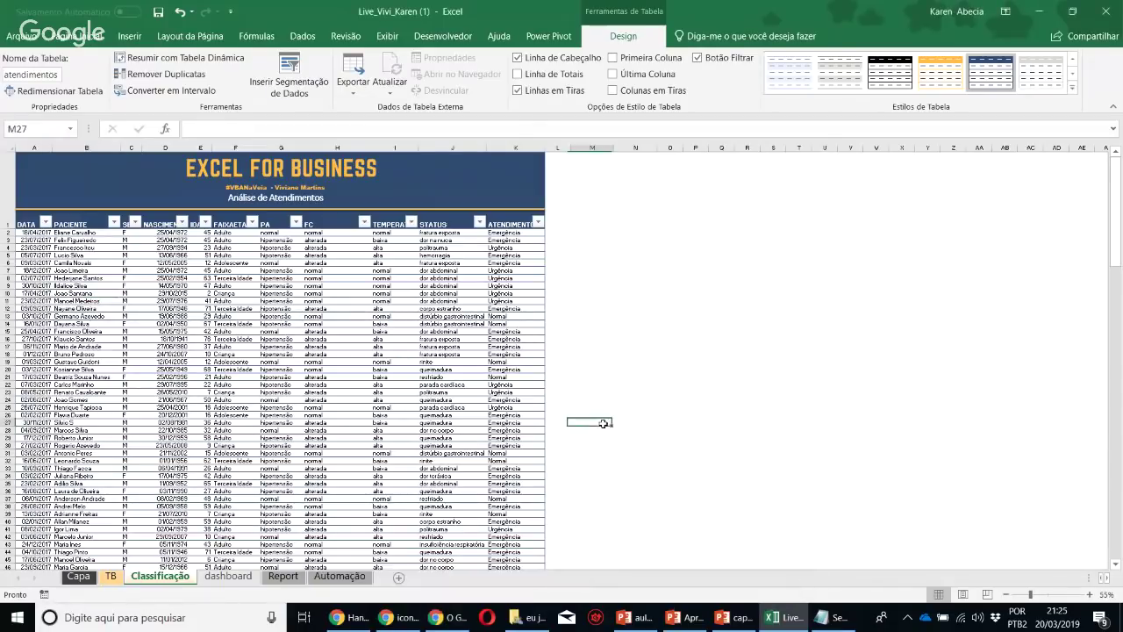
Return to the dashboard sheet and select cell S2 for the pivot table
{"action": "left_click", "coordinate": [225, 576]}
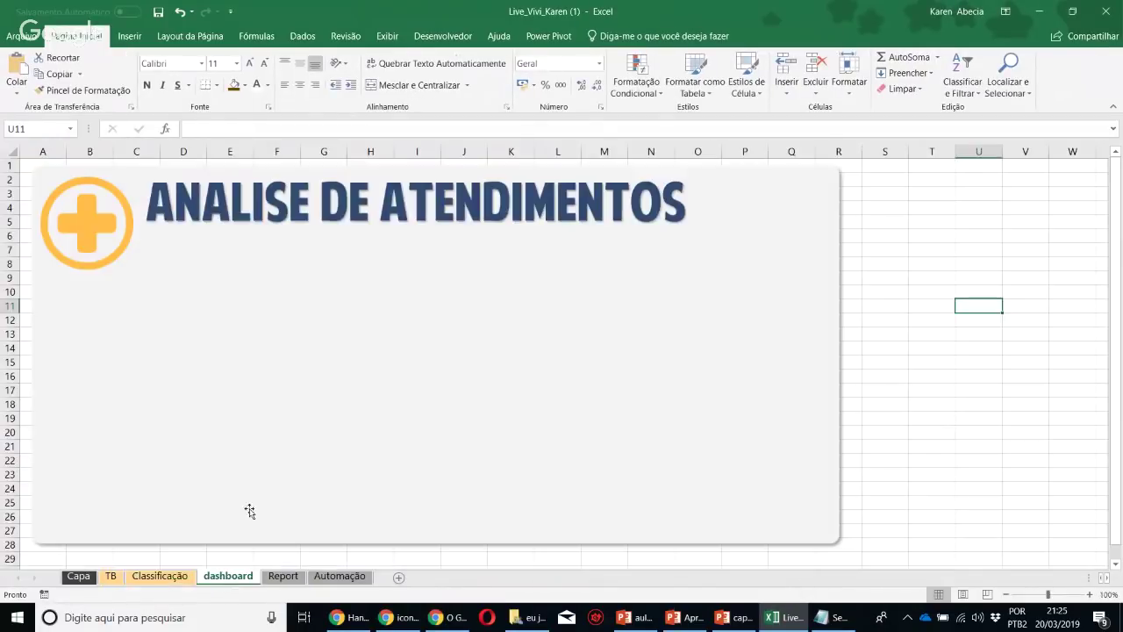
{"action": "left_click", "coordinate": [284, 577]}
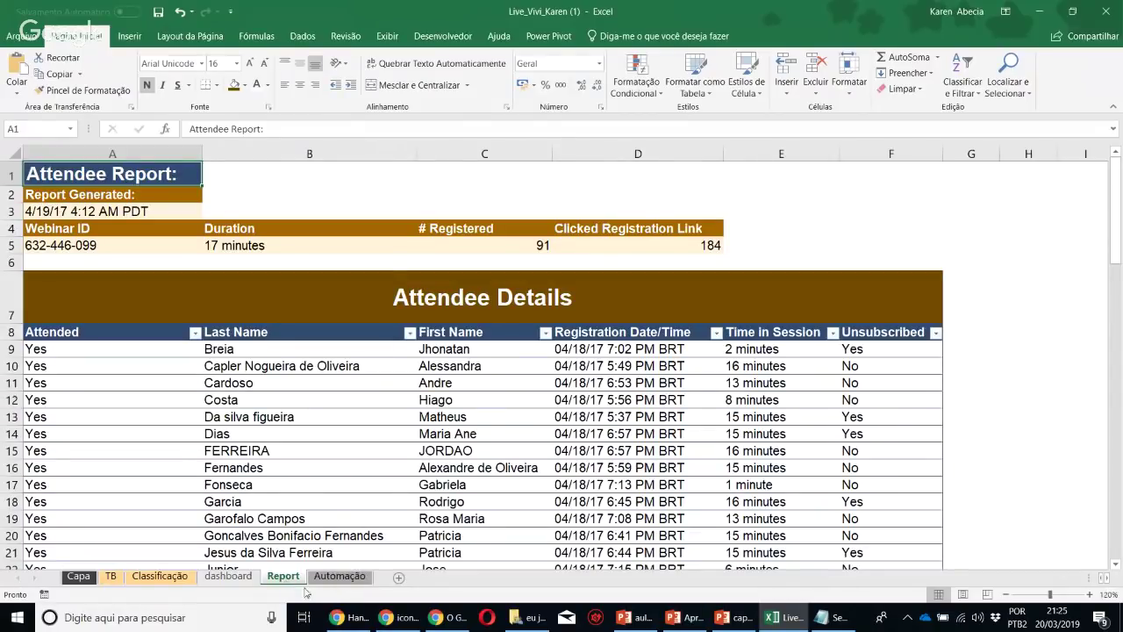
{"action": "left_click", "coordinate": [227, 578]}
{"action": "left_click", "coordinate": [896, 181]}
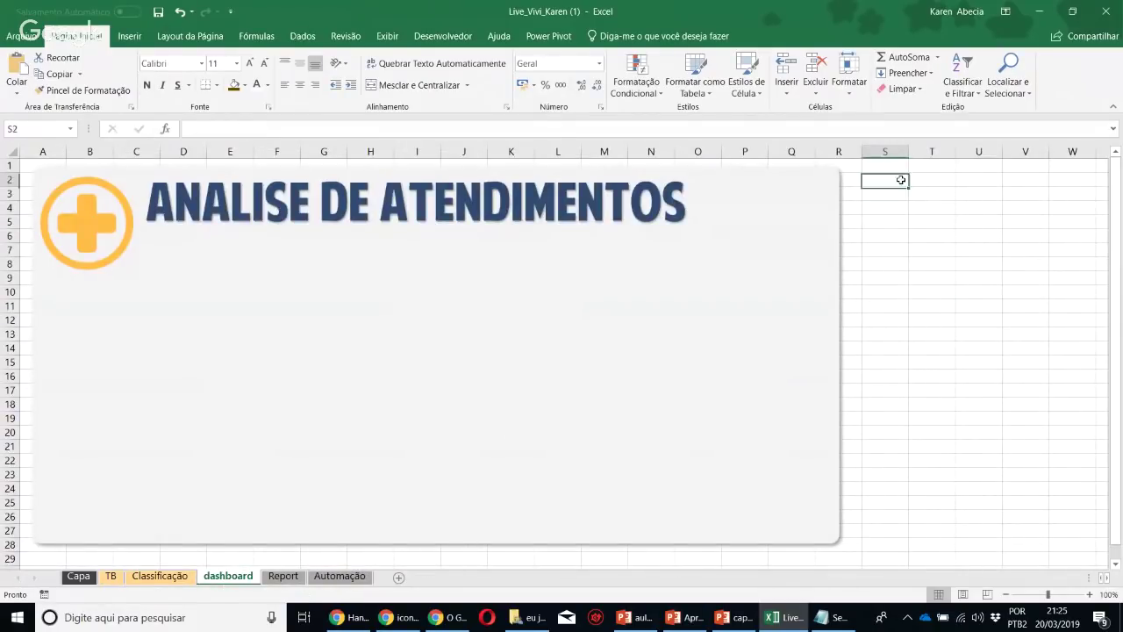
{"action": "left_click", "coordinate": [129, 37]}
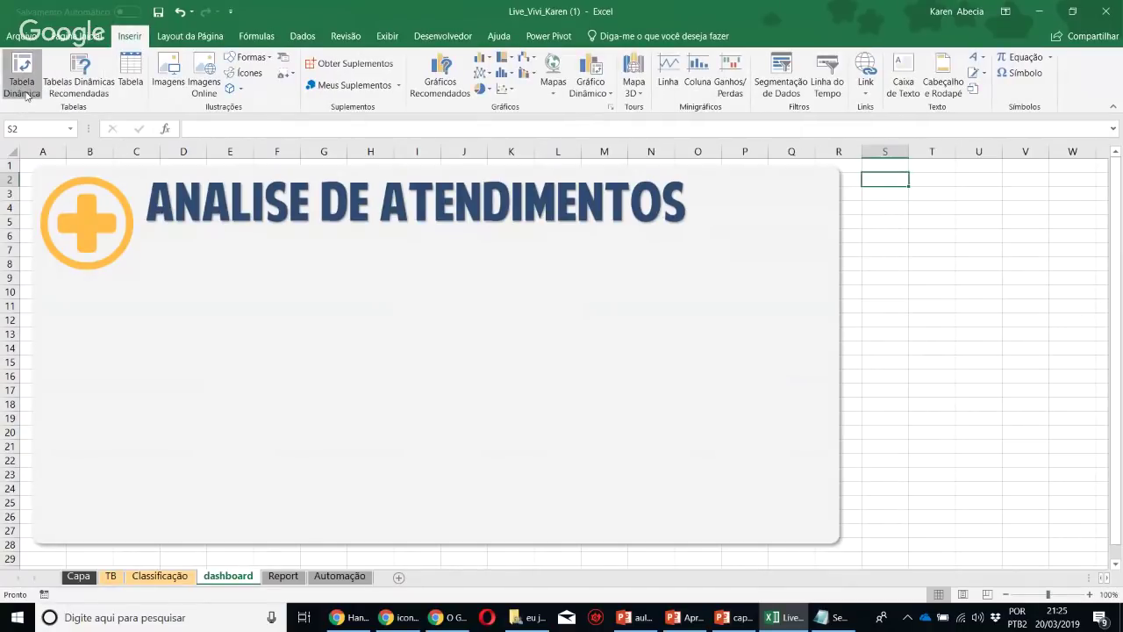
Create a pivot table from atendimentos at dashboard!$S$2 and dock its field list on the right
{"action": "left_click", "coordinate": [23, 84]}
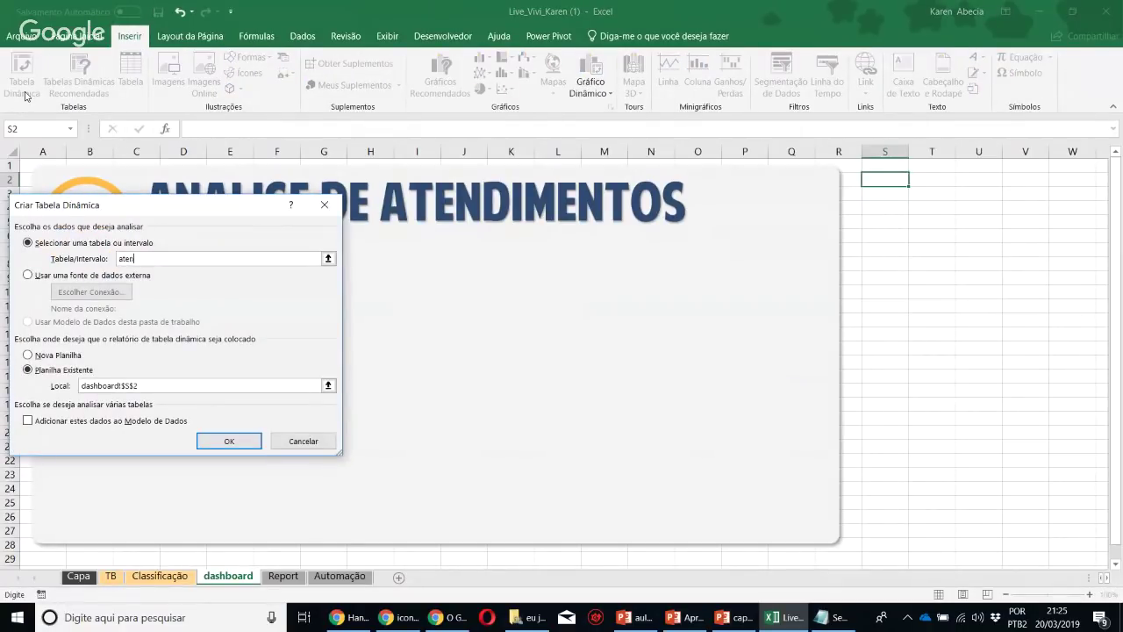
{"action": "type", "text": "atendimentos"}
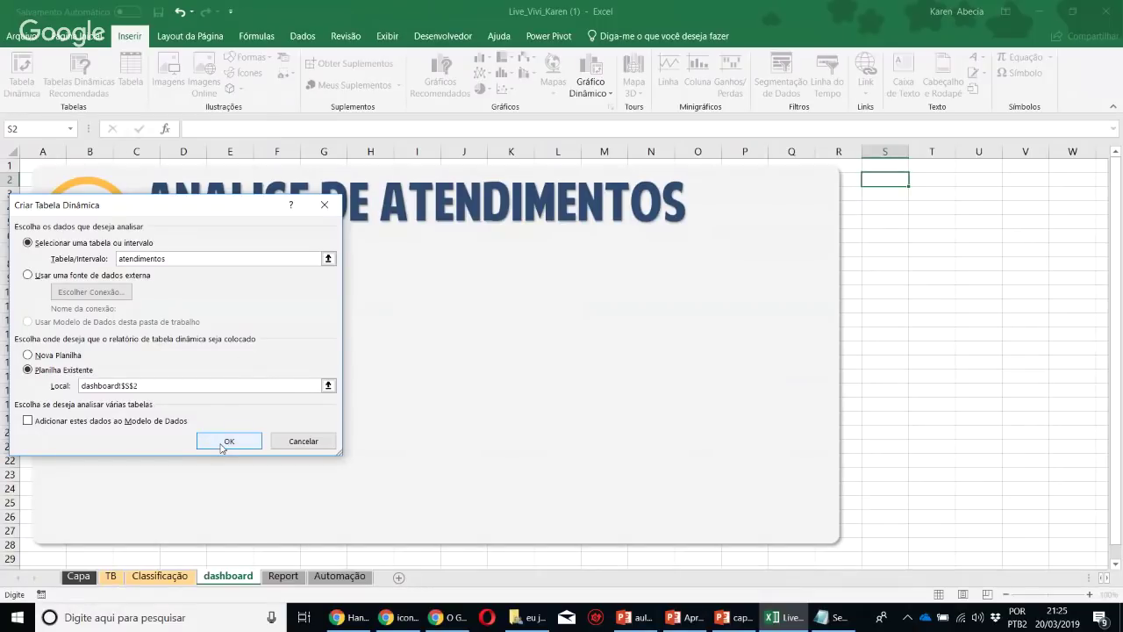
{"action": "left_click", "coordinate": [225, 442]}
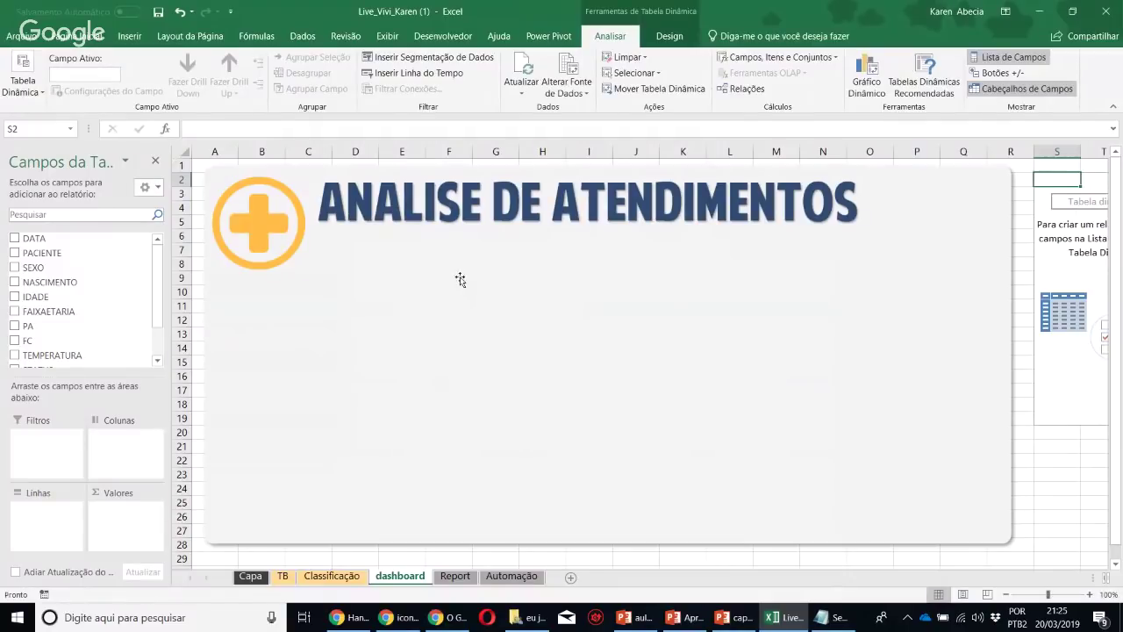
{"action": "scroll", "coordinate": [709, 280], "scroll_direction": "down", "scroll_amount": 5, "text": "ctrl"}
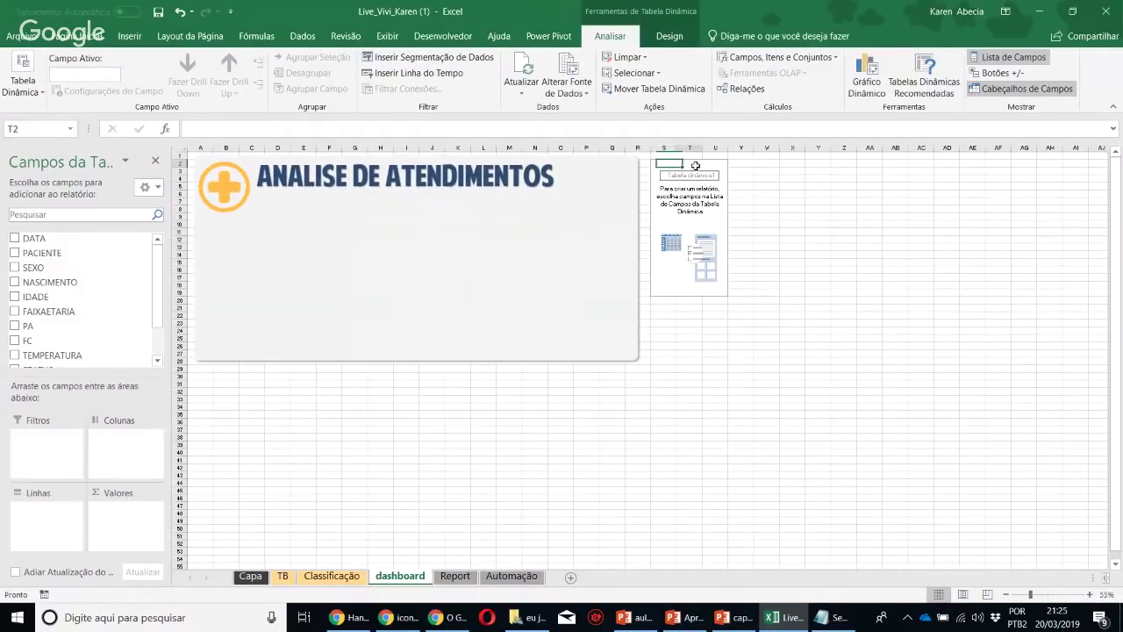
{"action": "left_click_drag", "start_coordinate": [53, 161], "coordinate": [1119, 202]}
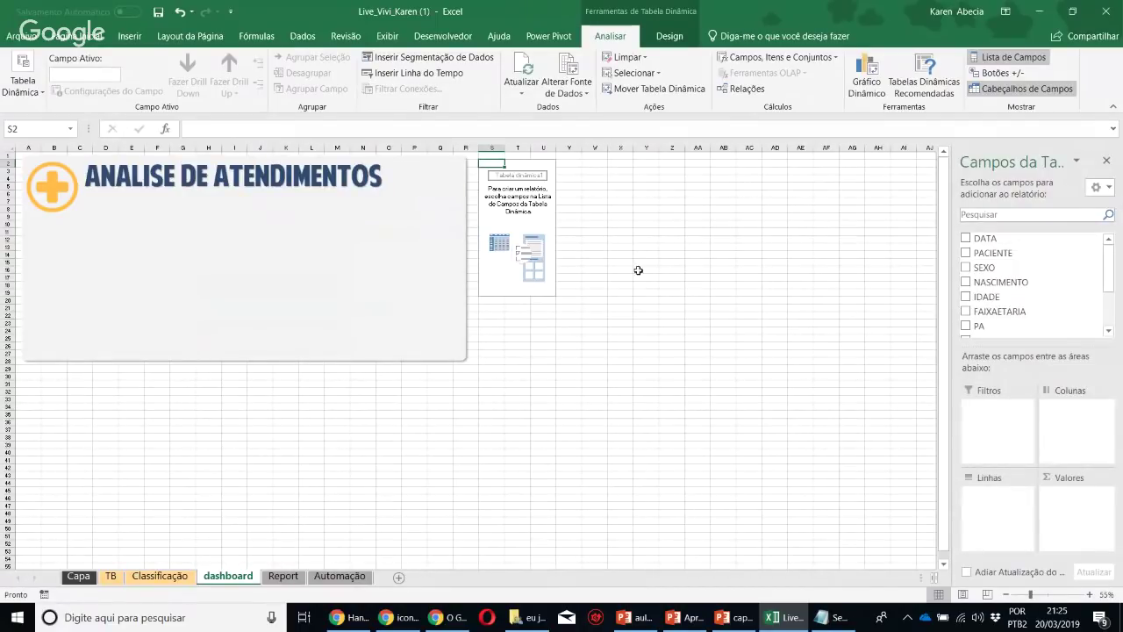
{"action": "scroll", "coordinate": [751, 289], "scroll_direction": "up", "scroll_amount": 3, "text": "ctrl"}
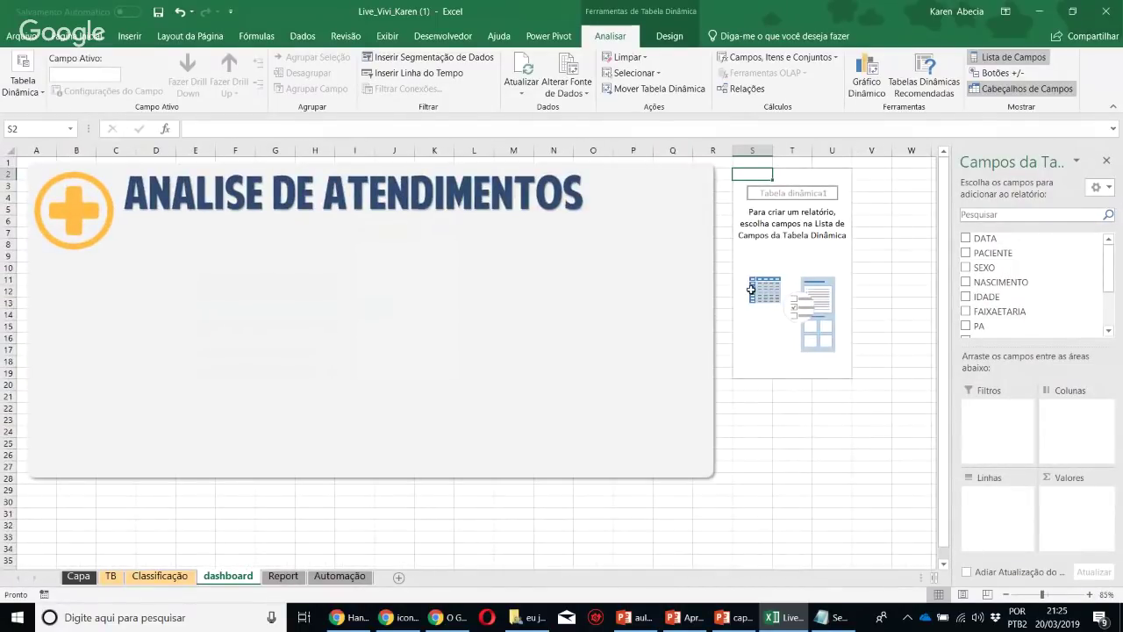
{"action": "left_click_drag", "start_coordinate": [1006, 346], "coordinate": [1005, 414]}
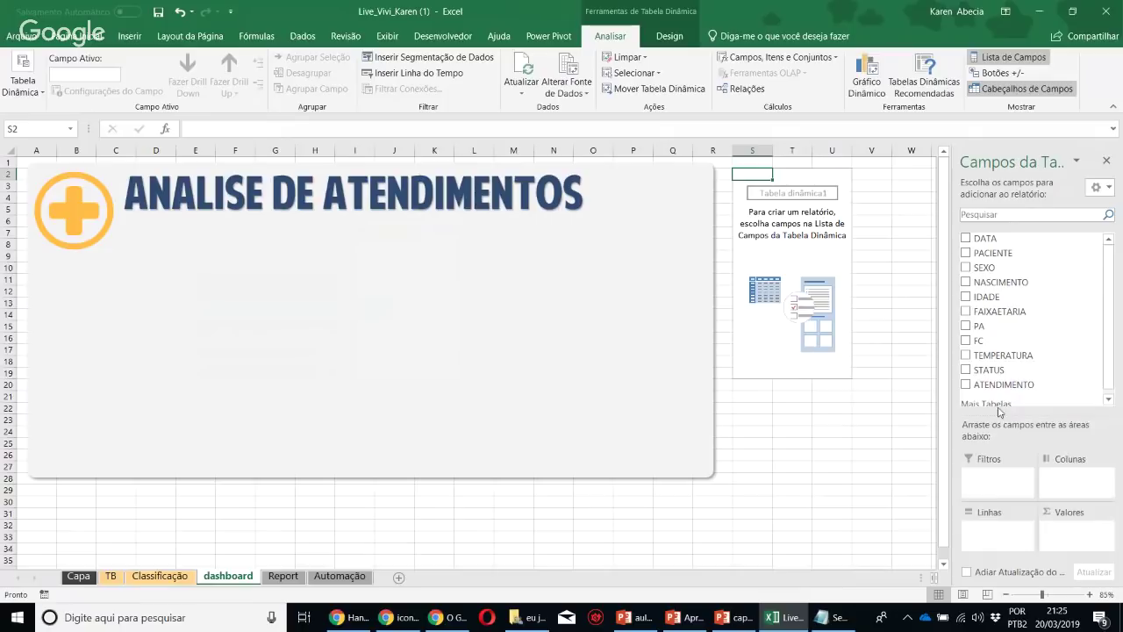
Check the Classificação and Capa sheets, then widen the pivot fields pane on the dashboard
{"action": "left_click", "coordinate": [159, 575]}
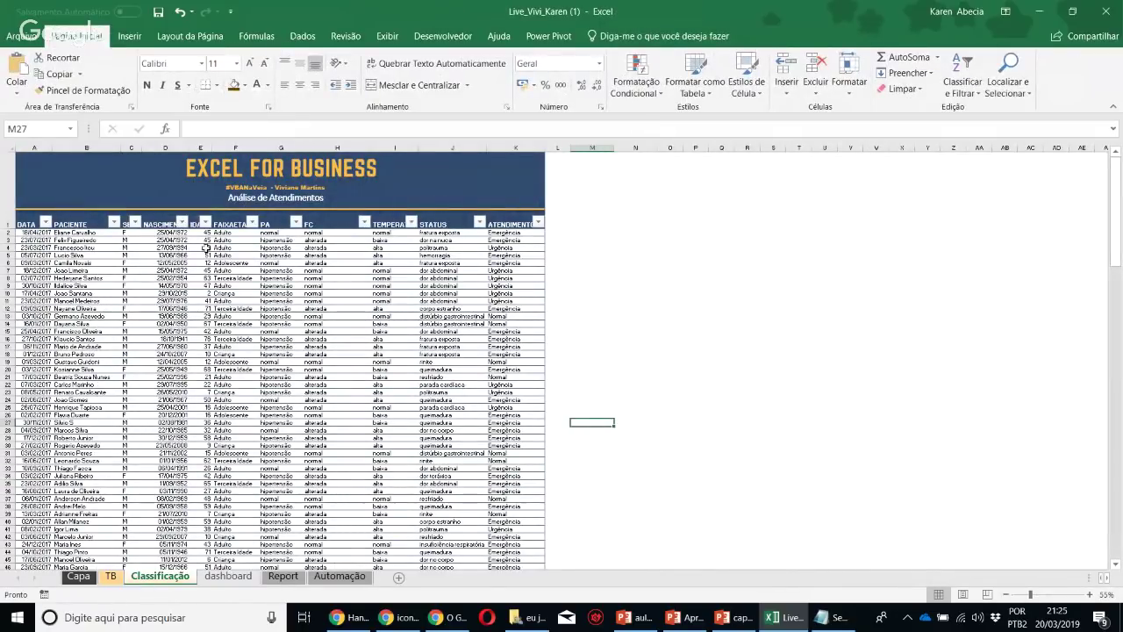
{"action": "left_click", "coordinate": [131, 256]}
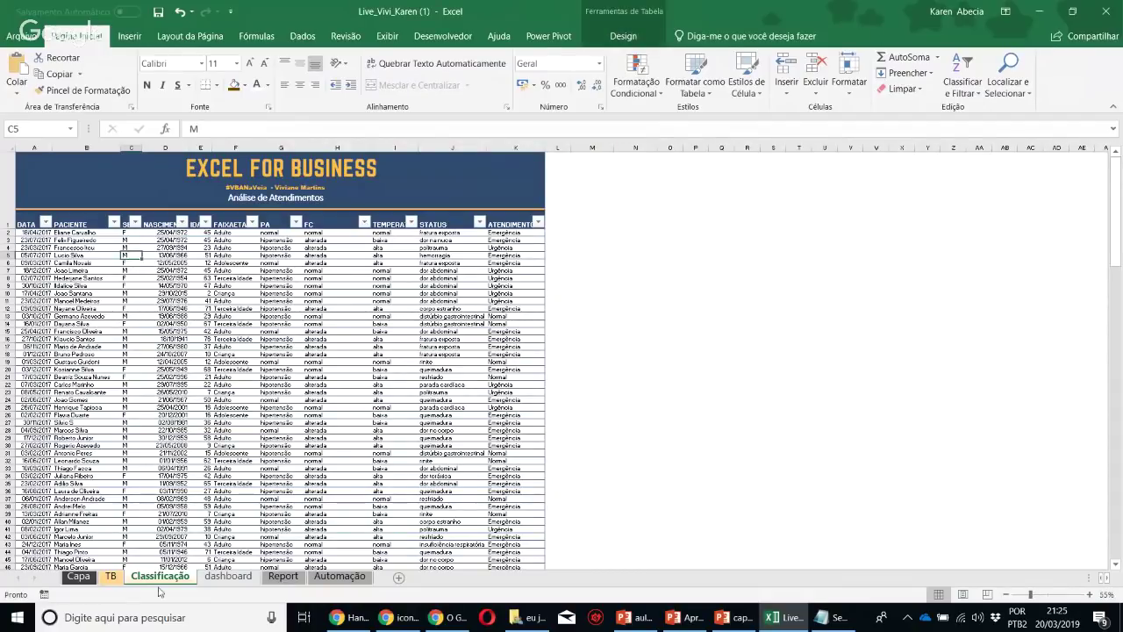
{"action": "left_click", "coordinate": [78, 579]}
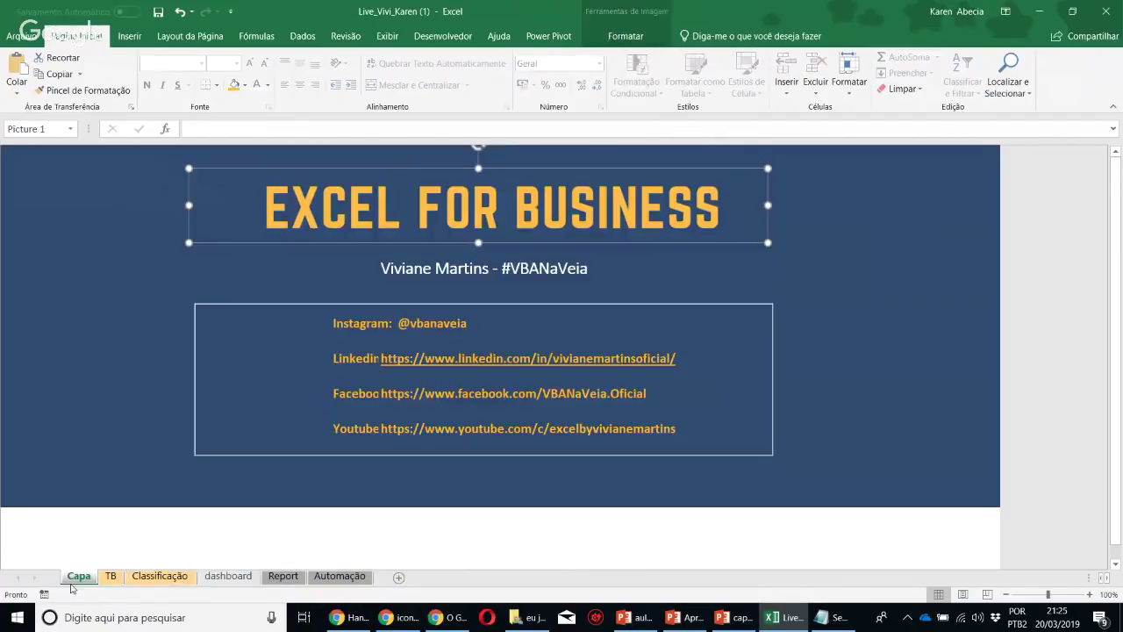
{"action": "left_click", "coordinate": [224, 578]}
{"action": "left_click_drag", "start_coordinate": [984, 267], "coordinate": [973, 335]}
{"action": "left_click_drag", "start_coordinate": [952, 372], "coordinate": [867, 371]}
Put SEXO in rows and count DATA (F 69, M 127), then autofit column T
{"action": "left_click_drag", "start_coordinate": [921, 420], "coordinate": [941, 328]}
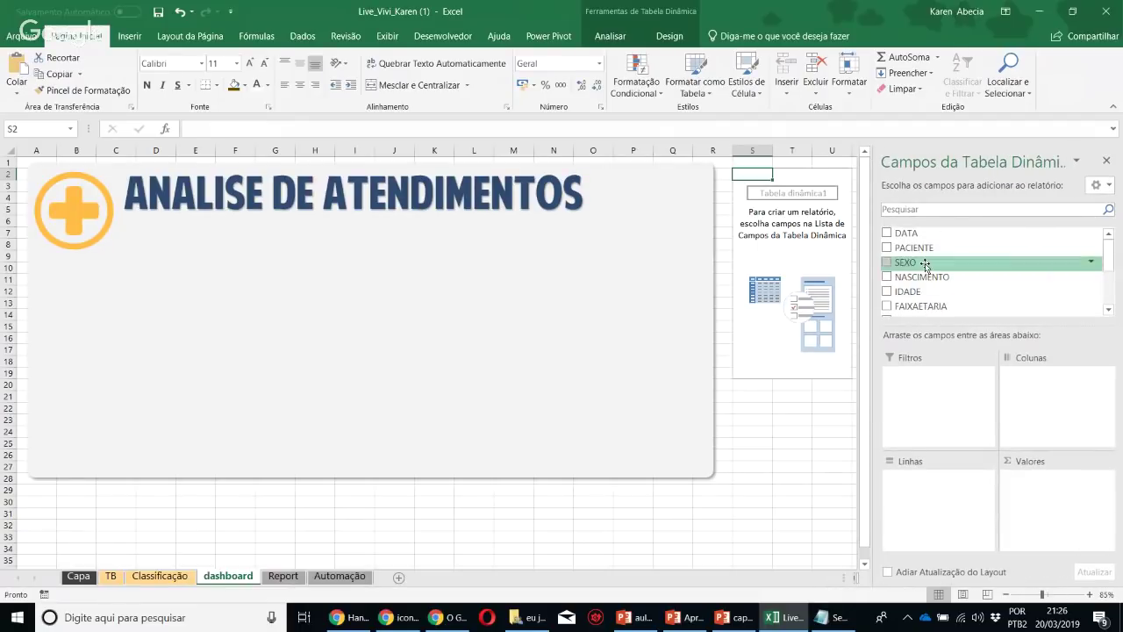
{"action": "left_click_drag", "start_coordinate": [927, 261], "coordinate": [942, 495]}
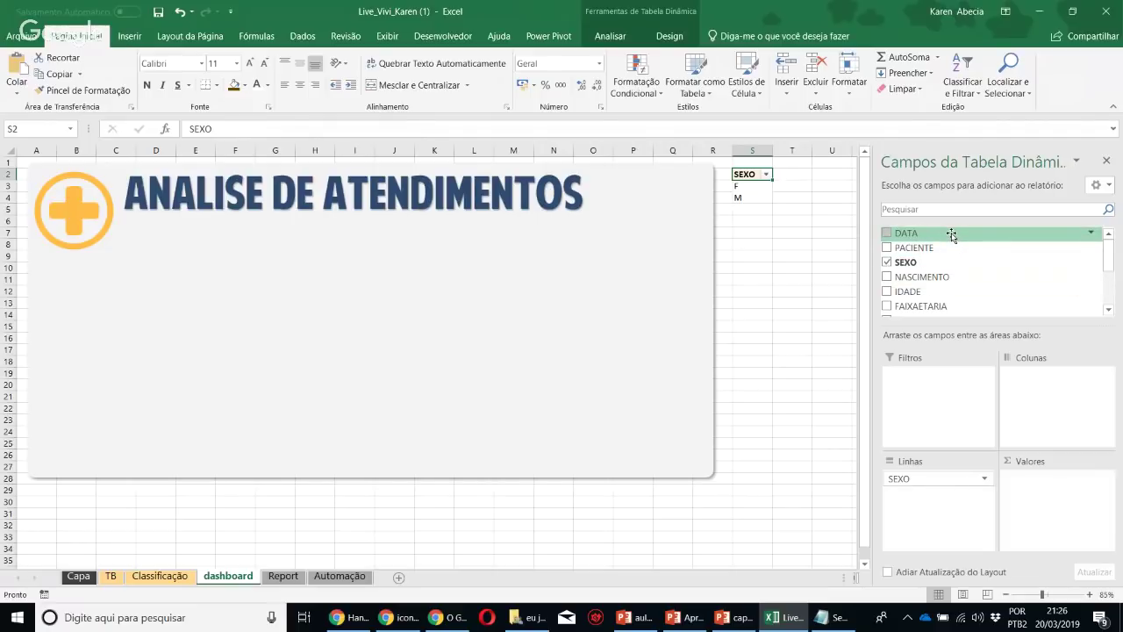
{"action": "left_click", "coordinate": [165, 577]}
{"action": "left_click", "coordinate": [228, 576]}
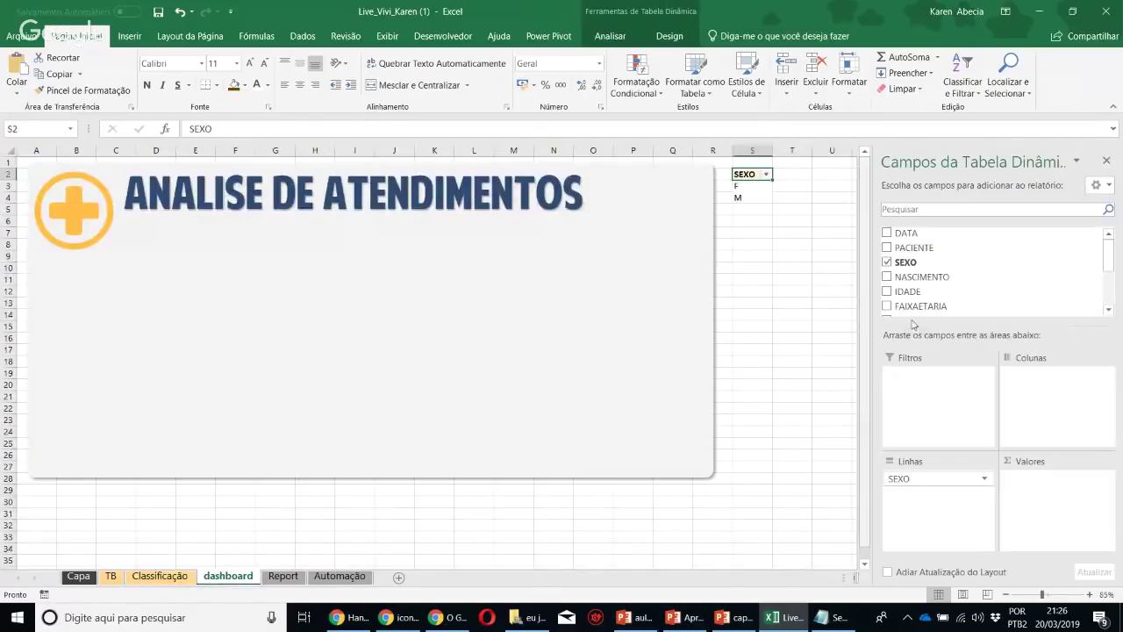
{"action": "left_click_drag", "start_coordinate": [925, 233], "coordinate": [1052, 507]}
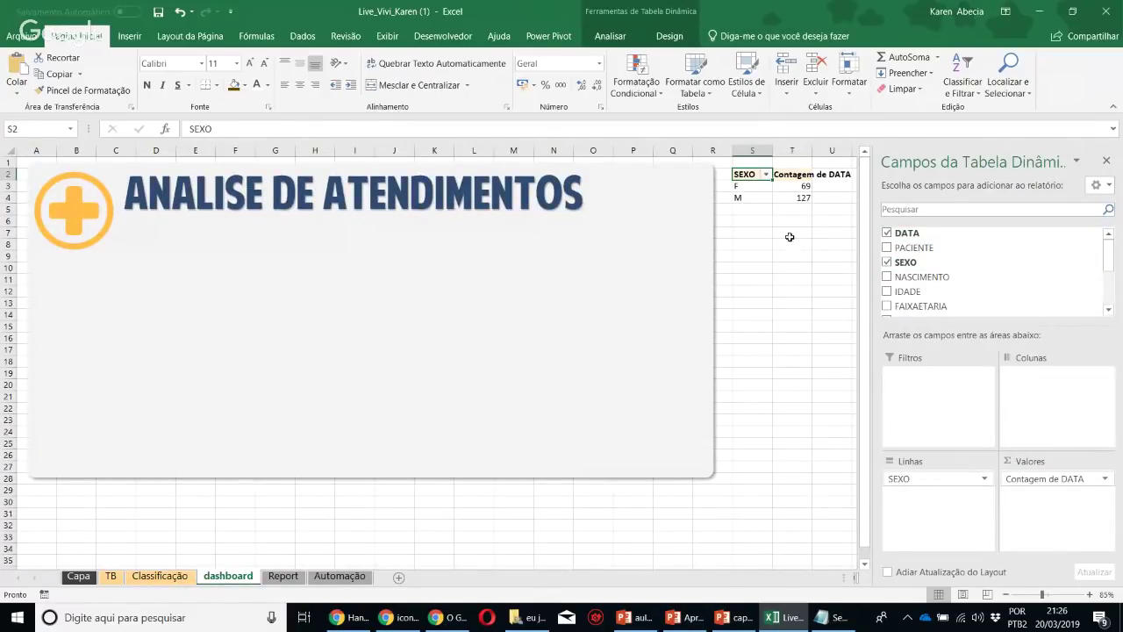
{"action": "left_click", "coordinate": [784, 198]}
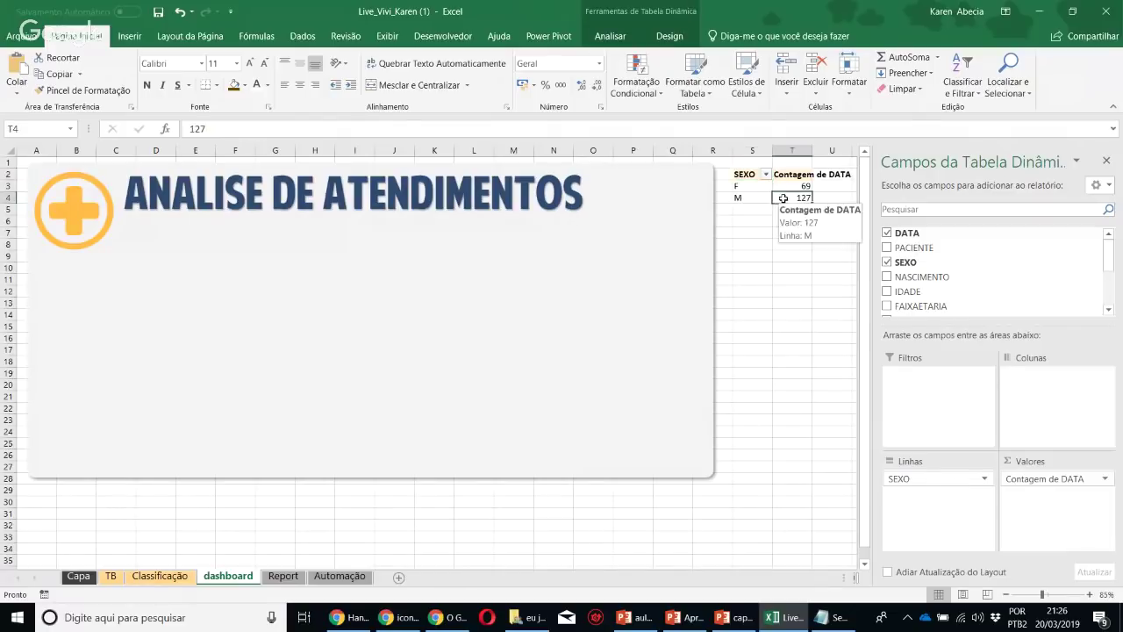
{"action": "left_click", "coordinate": [1106, 160]}
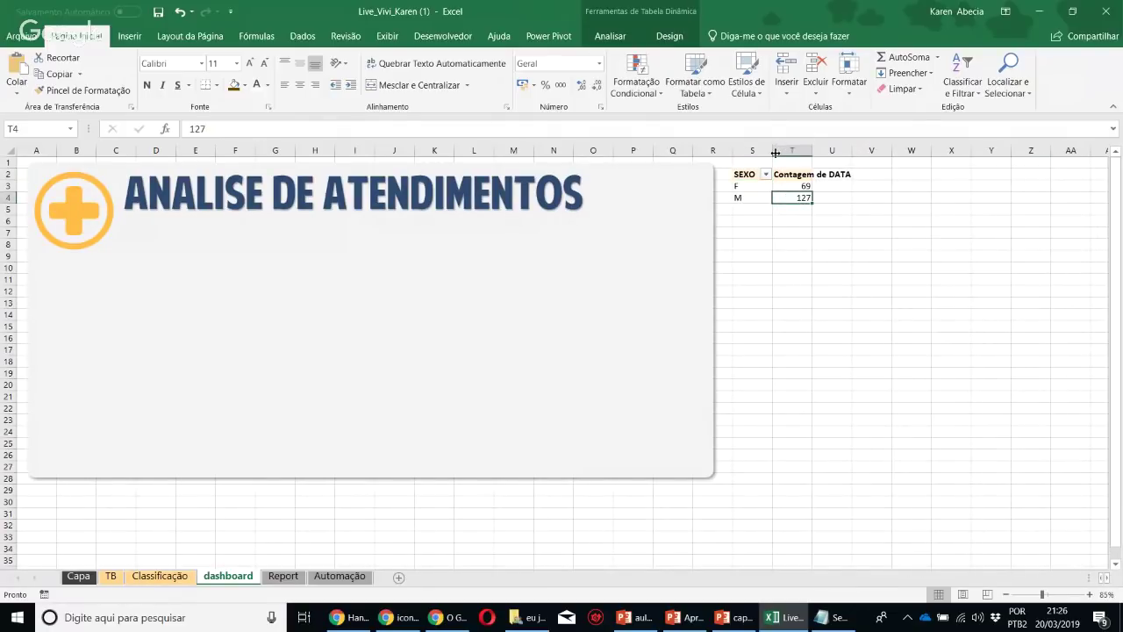
{"action": "double_click", "coordinate": [813, 151]}
{"action": "left_click", "coordinate": [899, 299]}
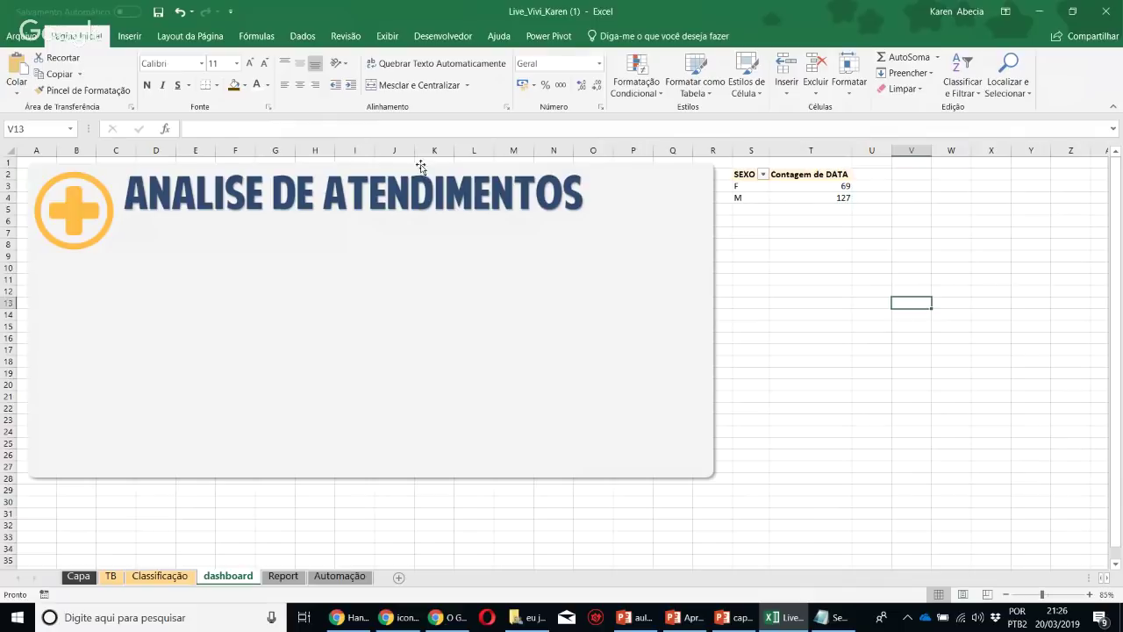
{"action": "left_click", "coordinate": [130, 36]}
In the icon library, pick the standing man and woman icons from the Pessoas category
{"action": "left_click", "coordinate": [246, 74]}
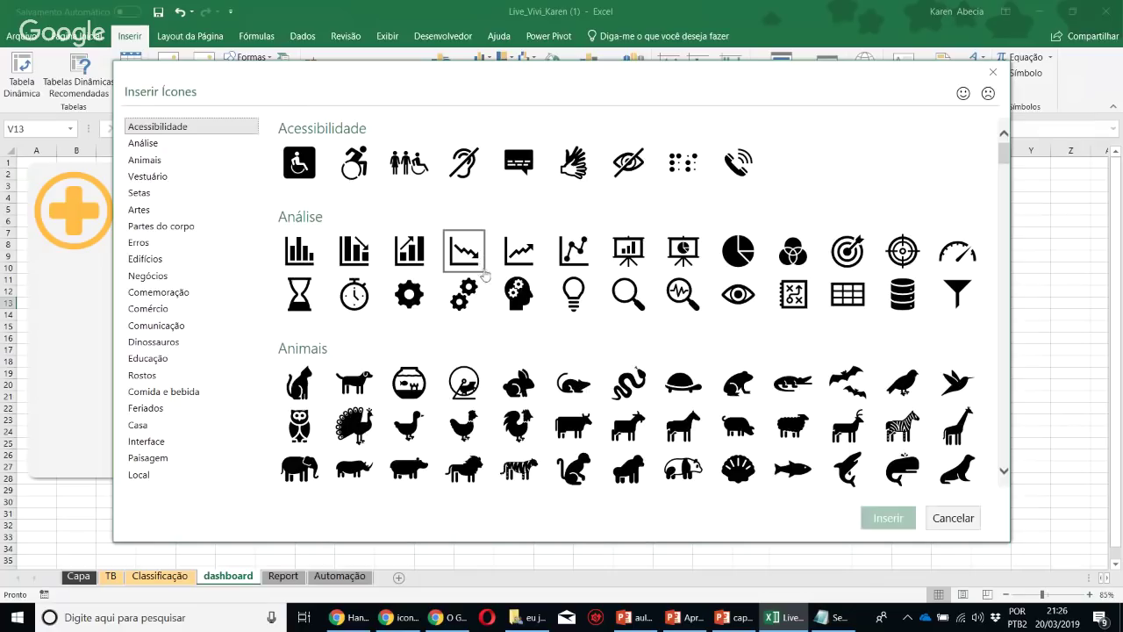
{"action": "scroll", "coordinate": [588, 340], "scroll_direction": "down", "scroll_amount": 10}
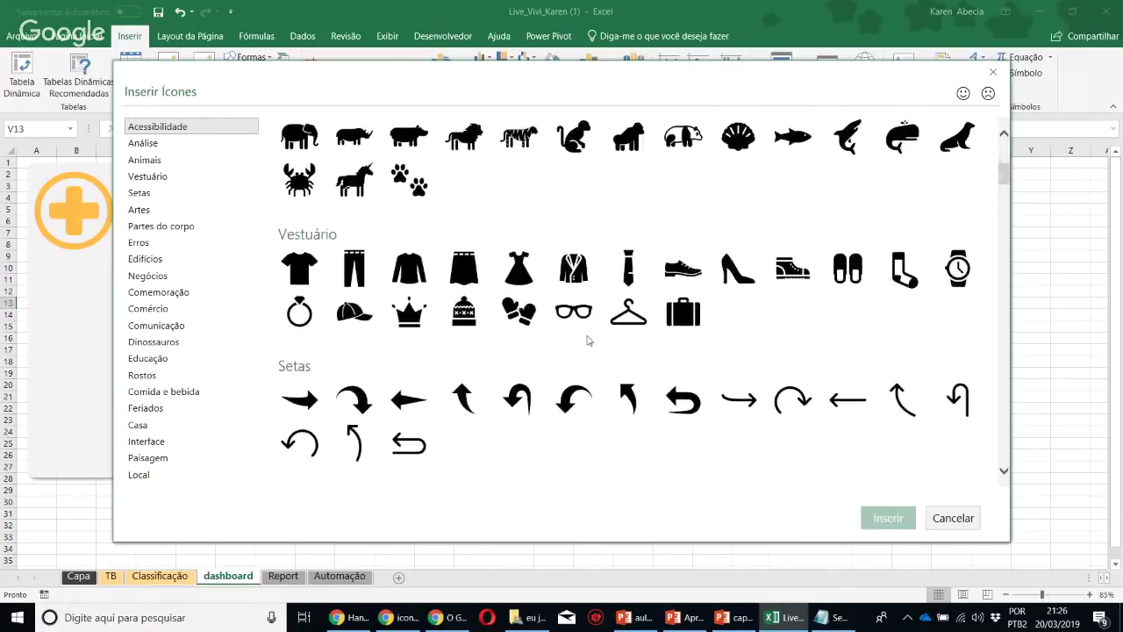
{"action": "scroll", "coordinate": [588, 341], "scroll_direction": "down", "scroll_amount": 12}
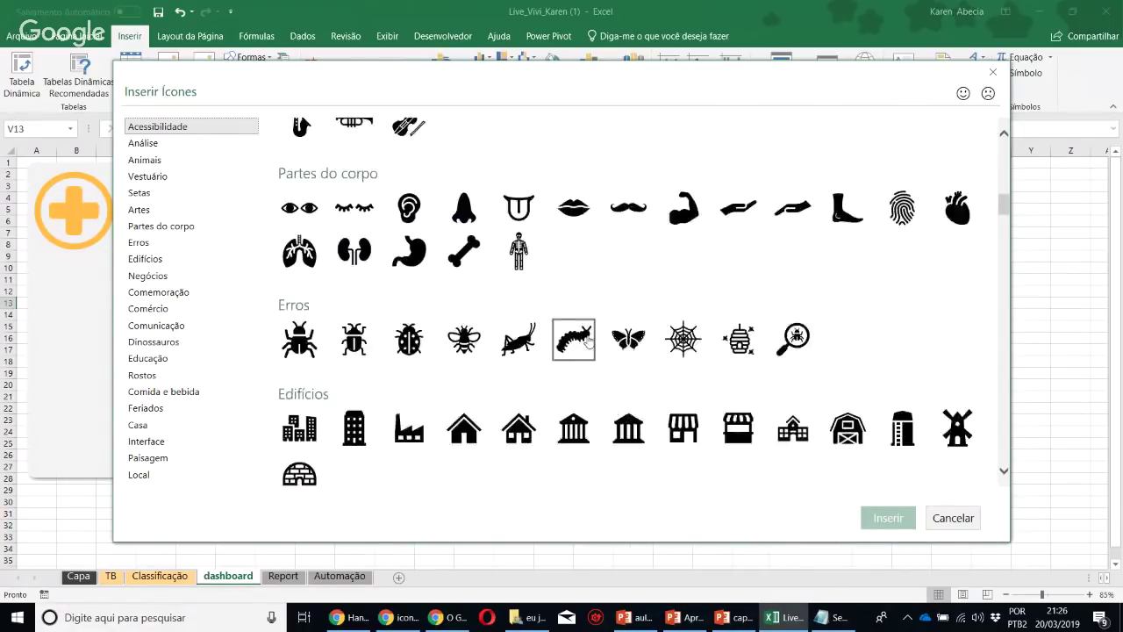
{"action": "scroll", "coordinate": [588, 341], "scroll_direction": "down", "scroll_amount": 10}
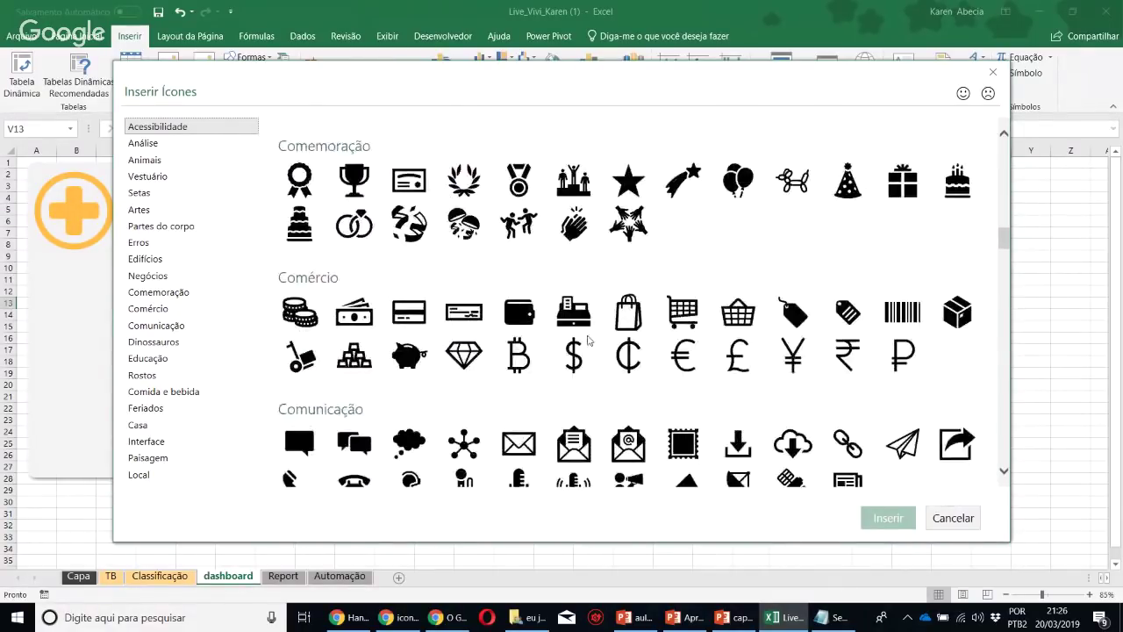
{"action": "scroll", "coordinate": [588, 340], "scroll_direction": "down", "scroll_amount": 10}
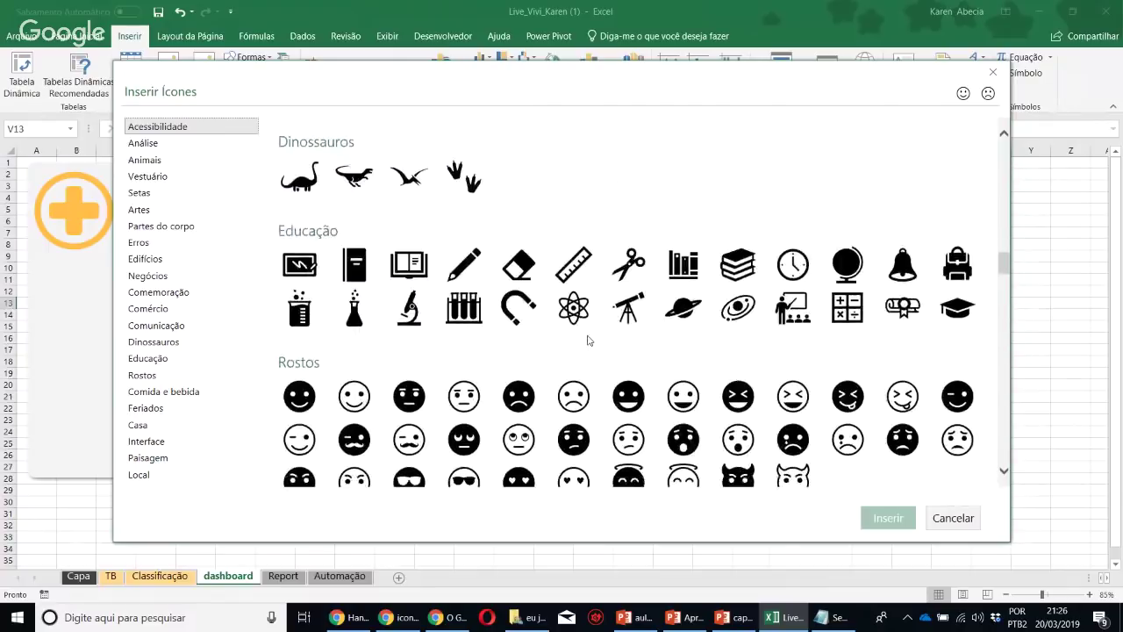
{"action": "scroll", "coordinate": [588, 340], "scroll_direction": "down", "scroll_amount": 10}
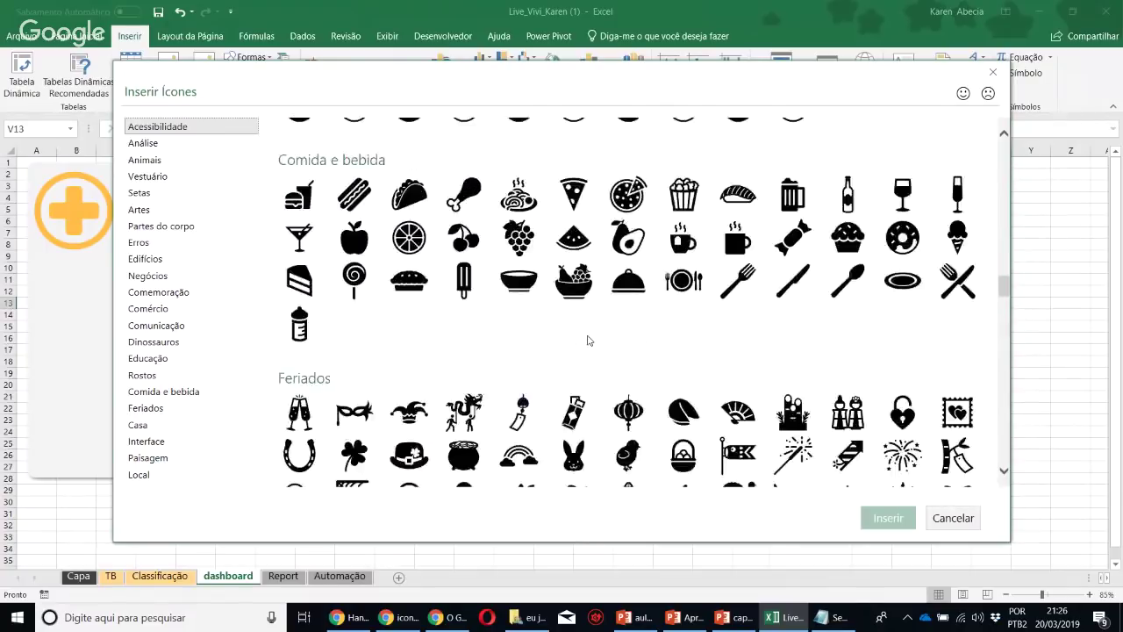
{"action": "scroll", "coordinate": [588, 340], "scroll_direction": "down", "scroll_amount": 10}
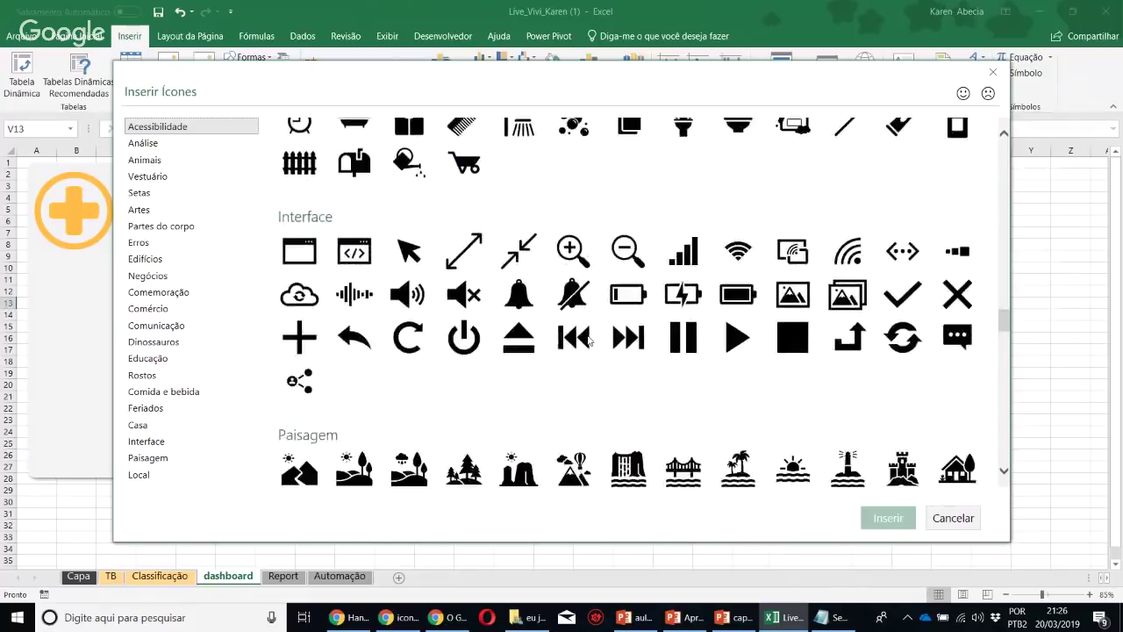
{"action": "scroll", "coordinate": [588, 340], "scroll_direction": "down", "scroll_amount": 5}
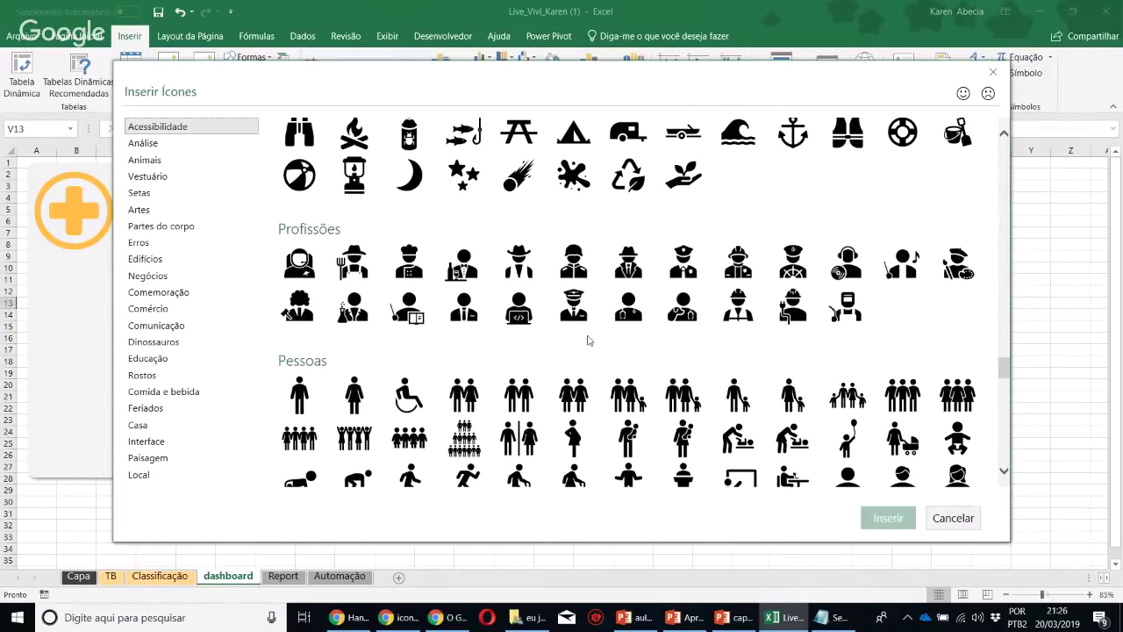
{"action": "left_click", "coordinate": [298, 403]}
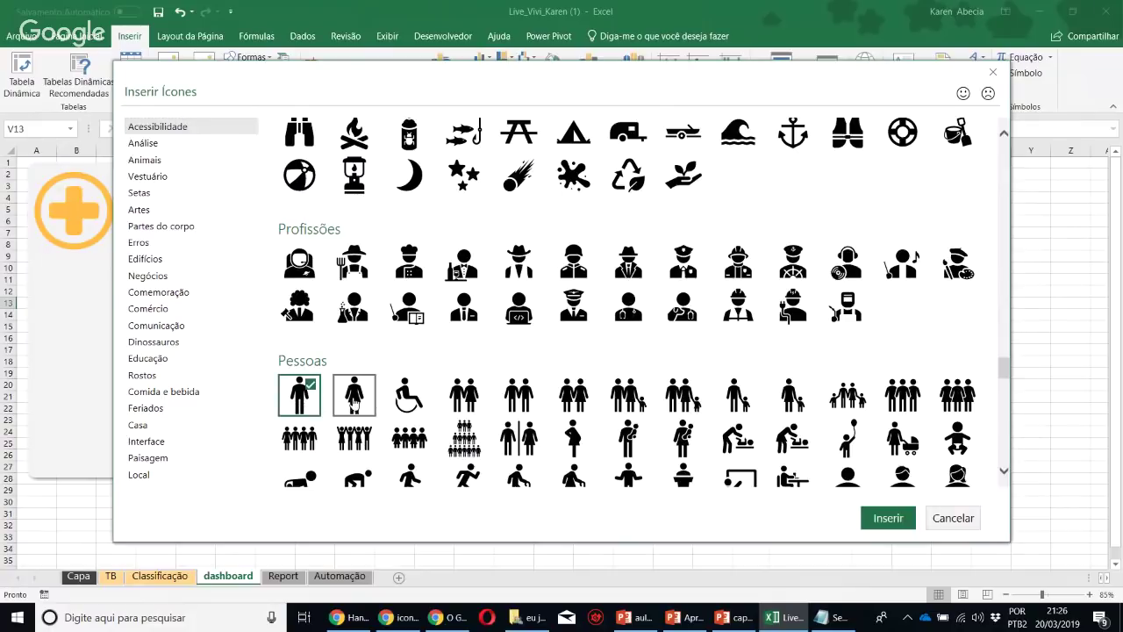
{"action": "left_click", "coordinate": [355, 404]}
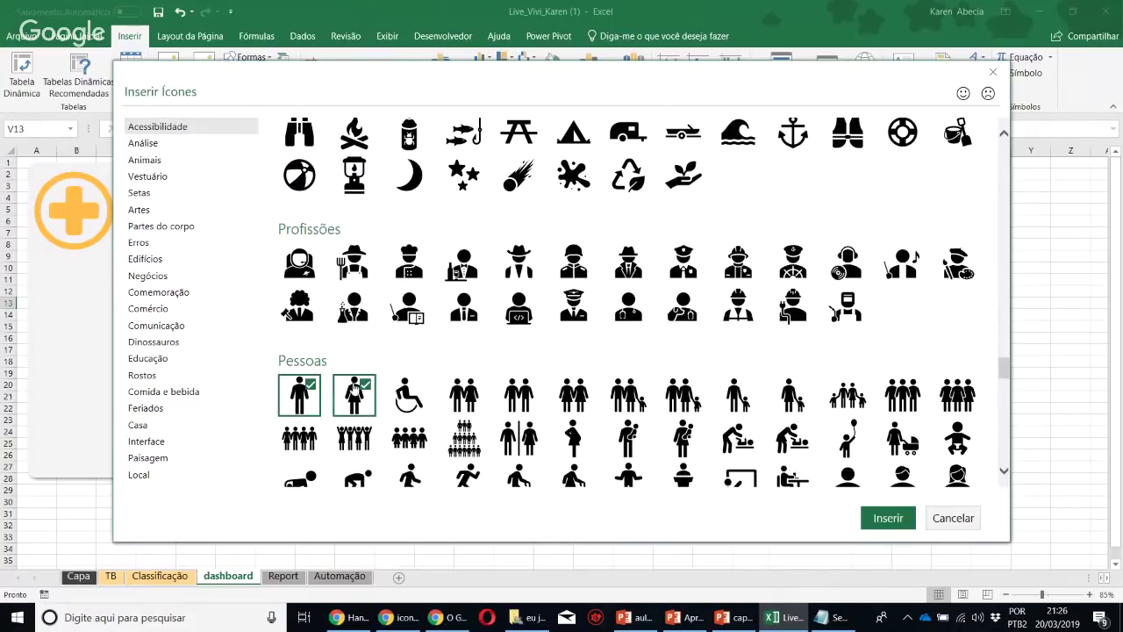
Insert the two person icons, place them side by side in the panel, and align their middles
{"action": "left_click", "coordinate": [888, 518]}
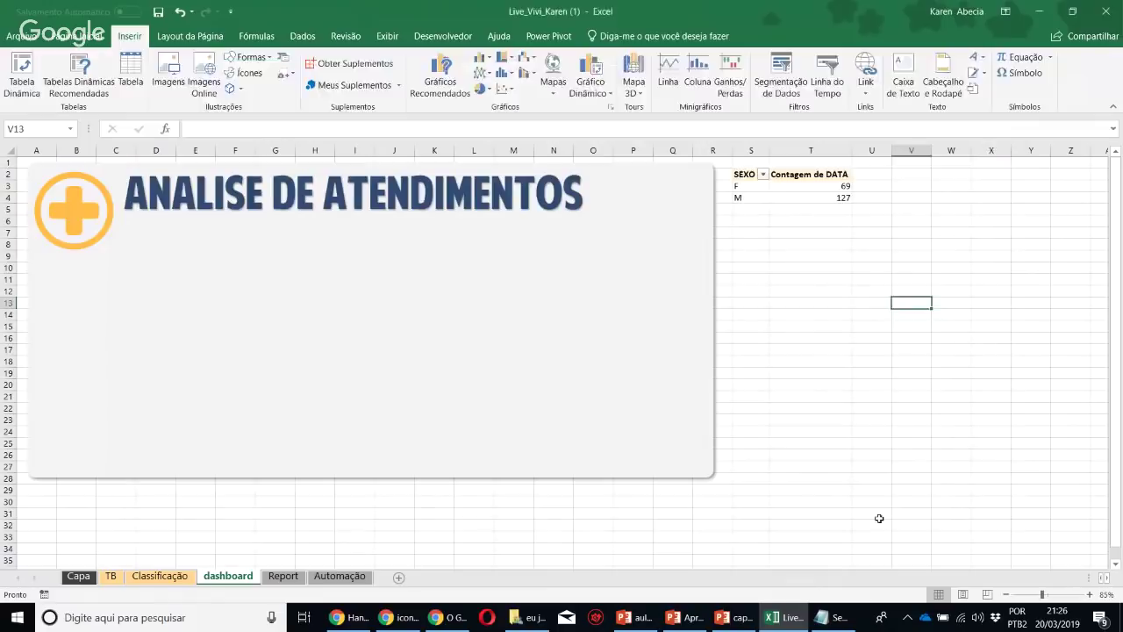
{"action": "left_click_drag", "start_coordinate": [886, 338], "coordinate": [88, 309]}
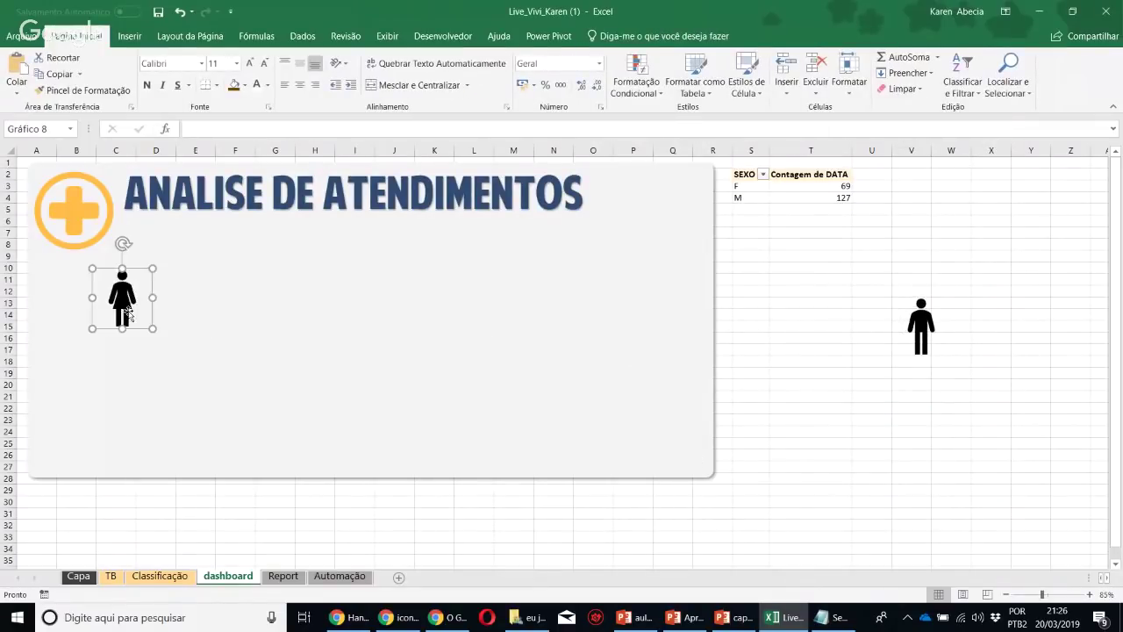
{"action": "left_click_drag", "start_coordinate": [910, 327], "coordinate": [37, 316]}
{"action": "left_click_drag", "start_coordinate": [177, 312], "coordinate": [155, 322]}
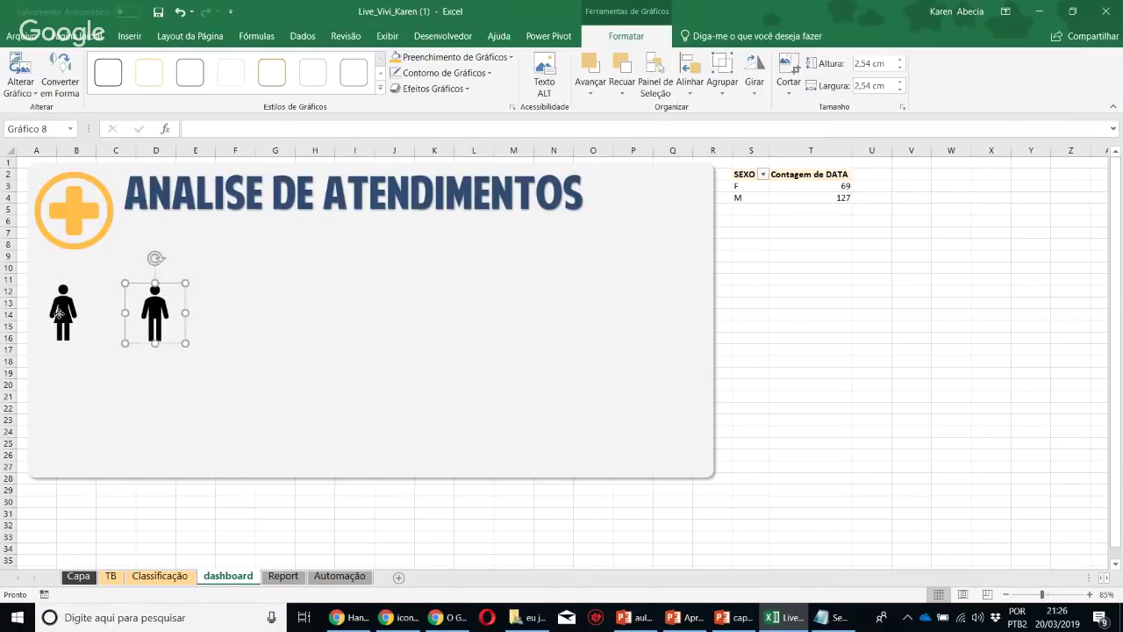
{"action": "left_click_drag", "start_coordinate": [63, 320], "coordinate": [69, 315]}
{"action": "left_click_drag", "start_coordinate": [161, 314], "coordinate": [169, 312]}
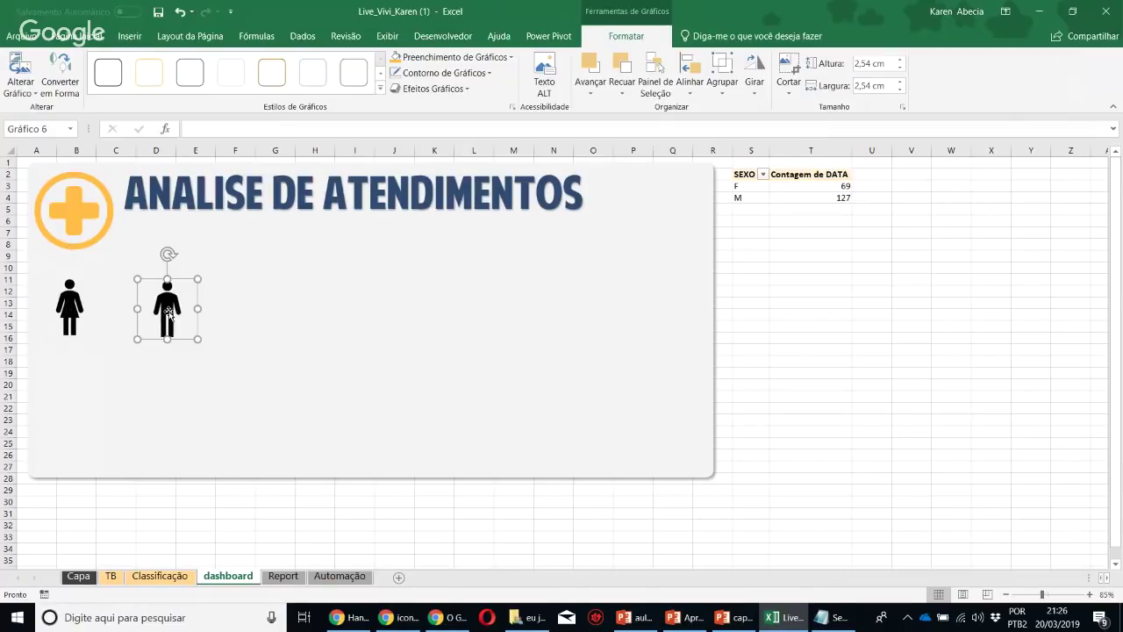
{"action": "left_click", "coordinate": [58, 302], "text": "ctrl"}
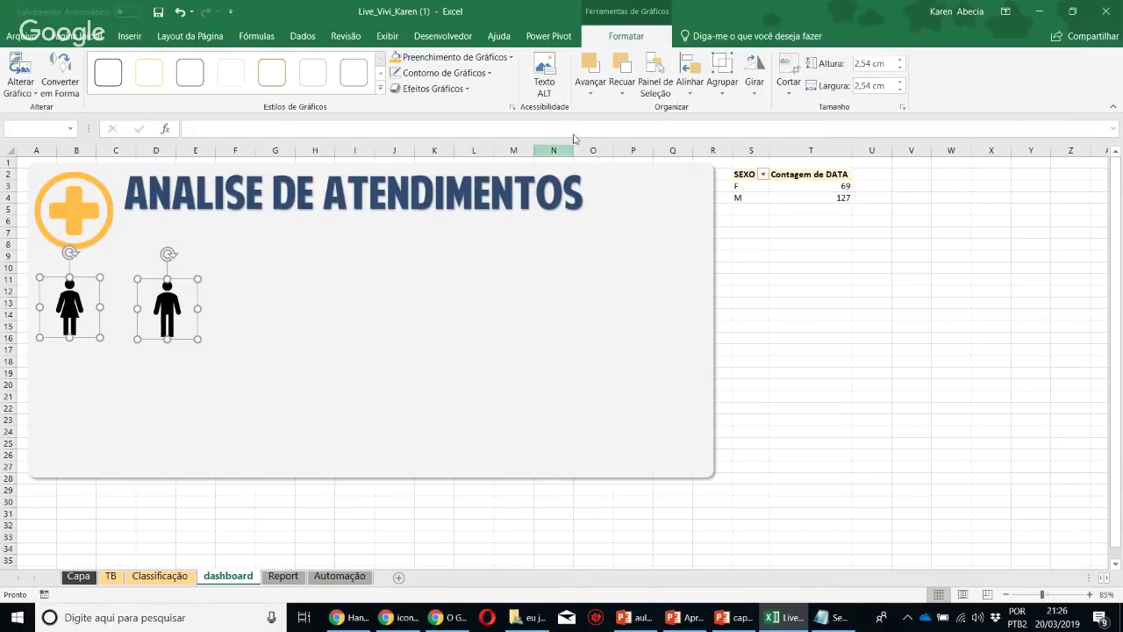
{"action": "left_click", "coordinate": [694, 75]}
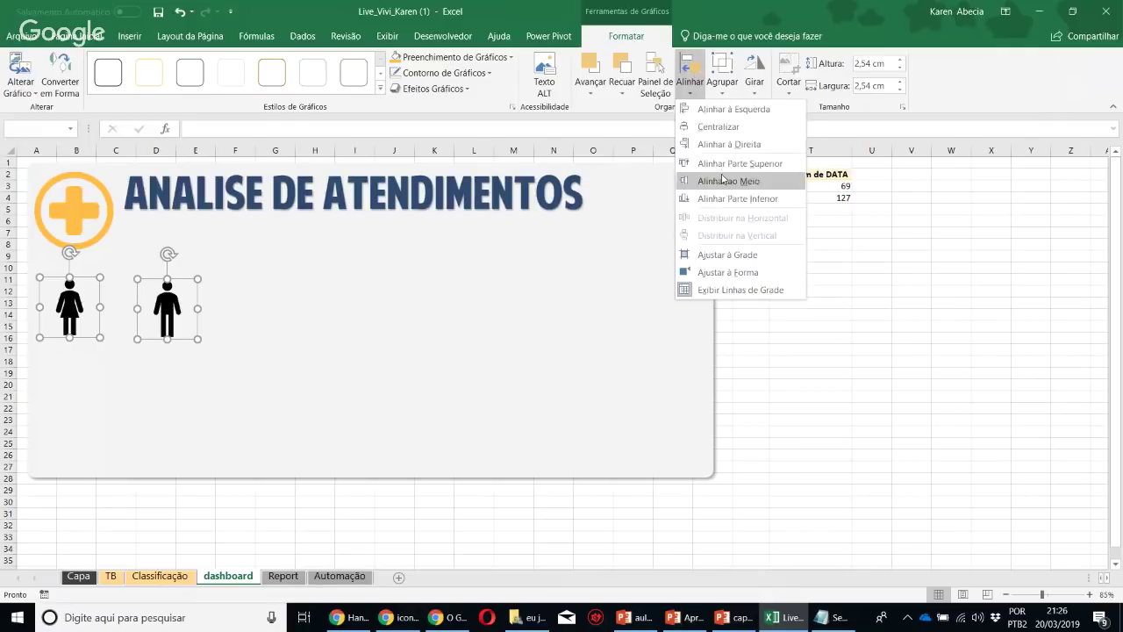
{"action": "left_click", "coordinate": [728, 181]}
Fill both the woman and man icons dark blue
{"action": "left_click", "coordinate": [872, 338]}
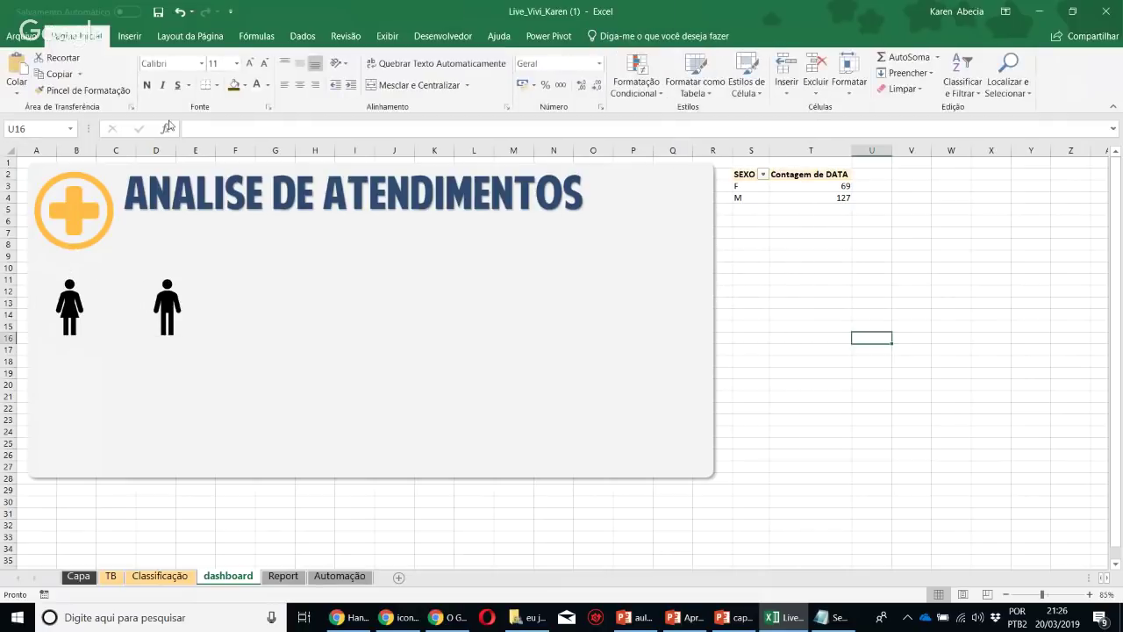
{"action": "left_click", "coordinate": [129, 36]}
{"action": "left_click", "coordinate": [74, 303]}
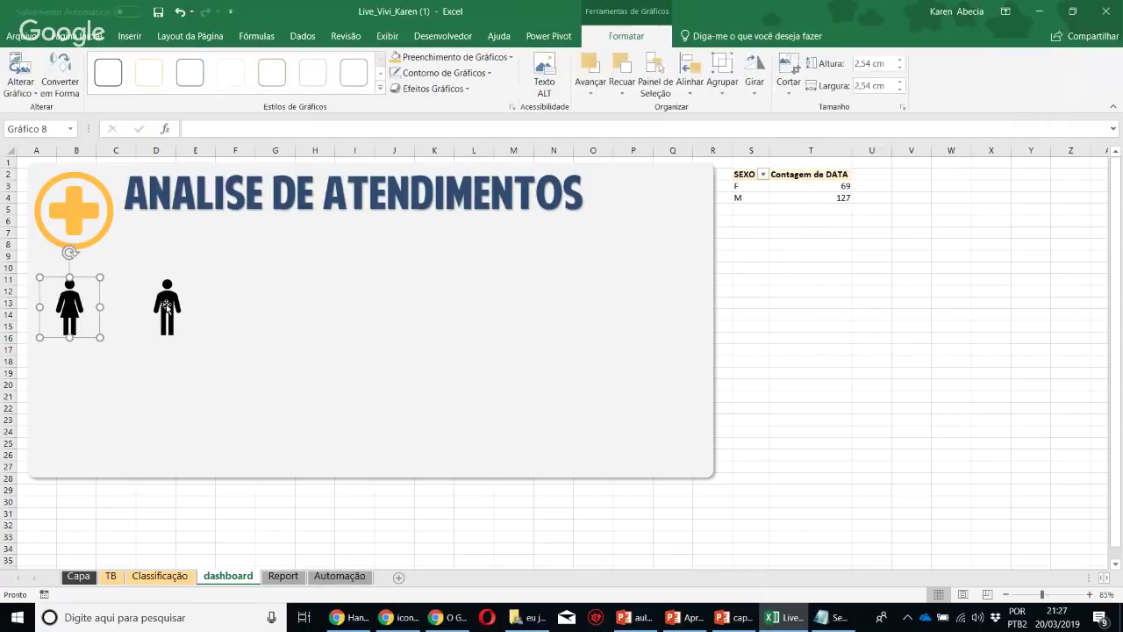
{"action": "left_click", "coordinate": [167, 307], "text": "ctrl"}
{"action": "left_click", "coordinate": [443, 57]}
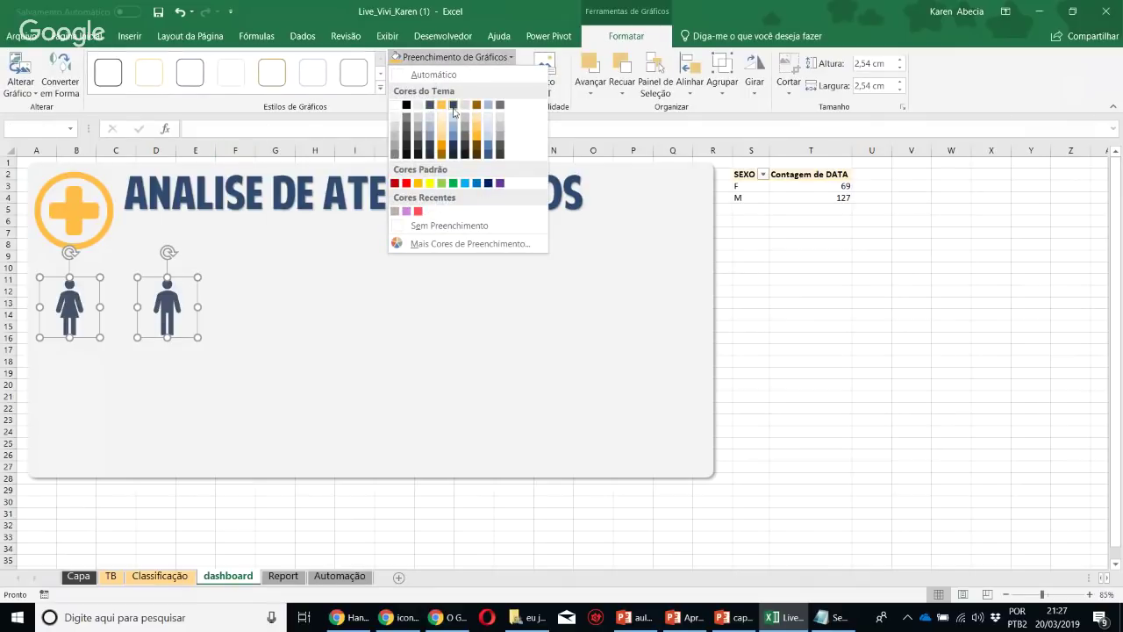
{"action": "left_click", "coordinate": [438, 103]}
{"action": "left_click", "coordinate": [701, 290]}
{"action": "left_click", "coordinate": [810, 290]}
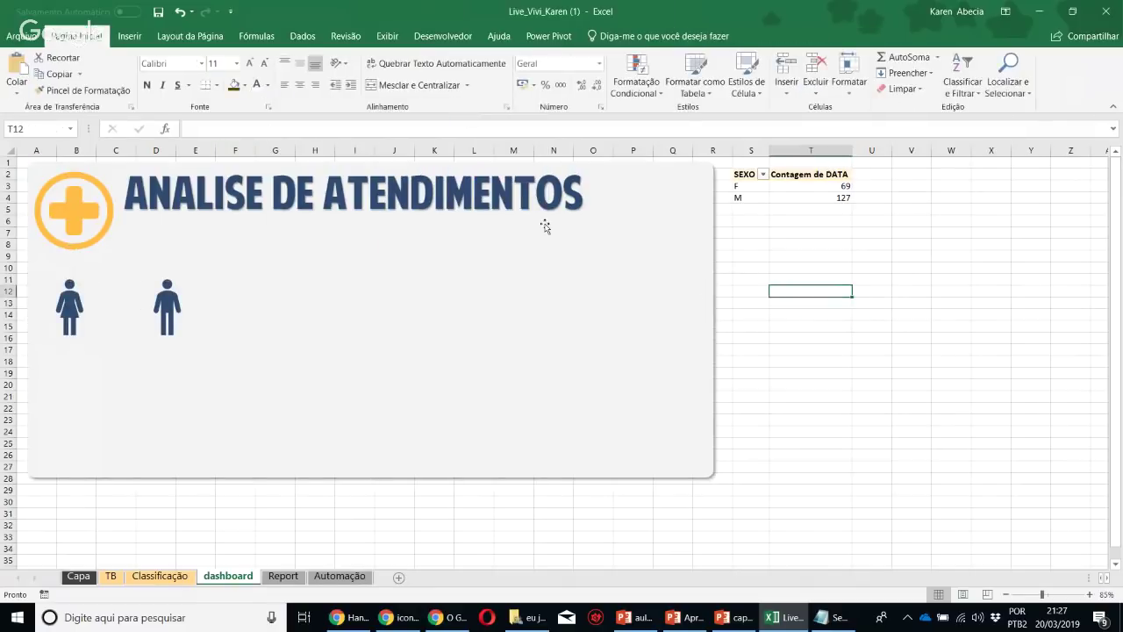
{"action": "left_click", "coordinate": [129, 36]}
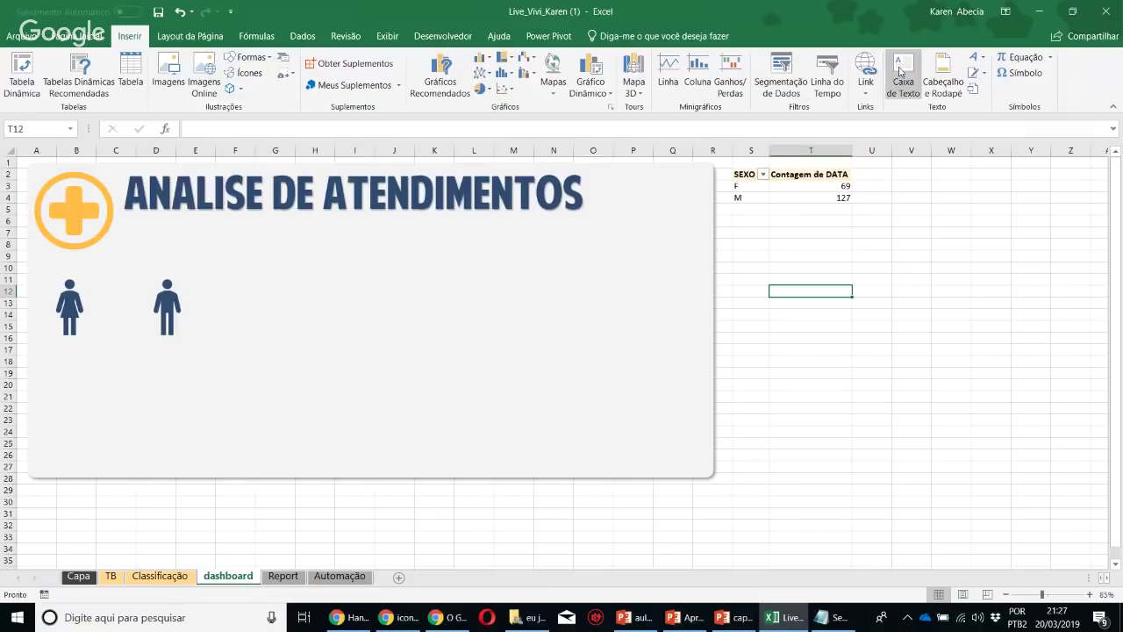
Draw a text box linked to =$T$3 so it shows 69
{"action": "left_click", "coordinate": [903, 73]}
{"action": "left_click_drag", "start_coordinate": [477, 250], "coordinate": [631, 315]}
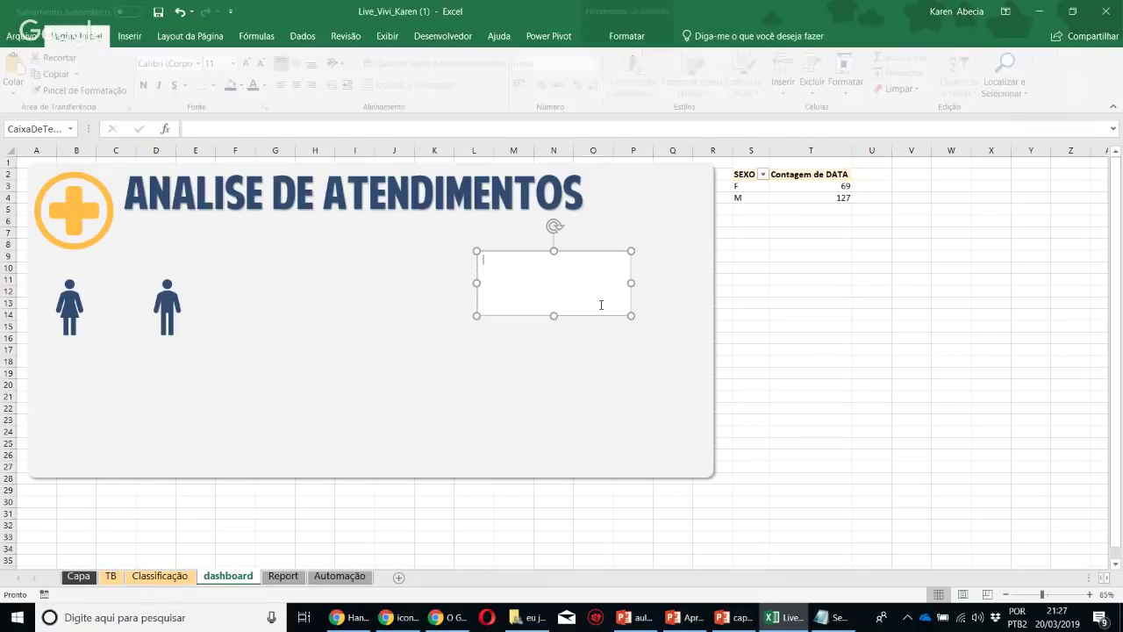
{"action": "left_click", "coordinate": [381, 131]}
{"action": "type", "text": "="}
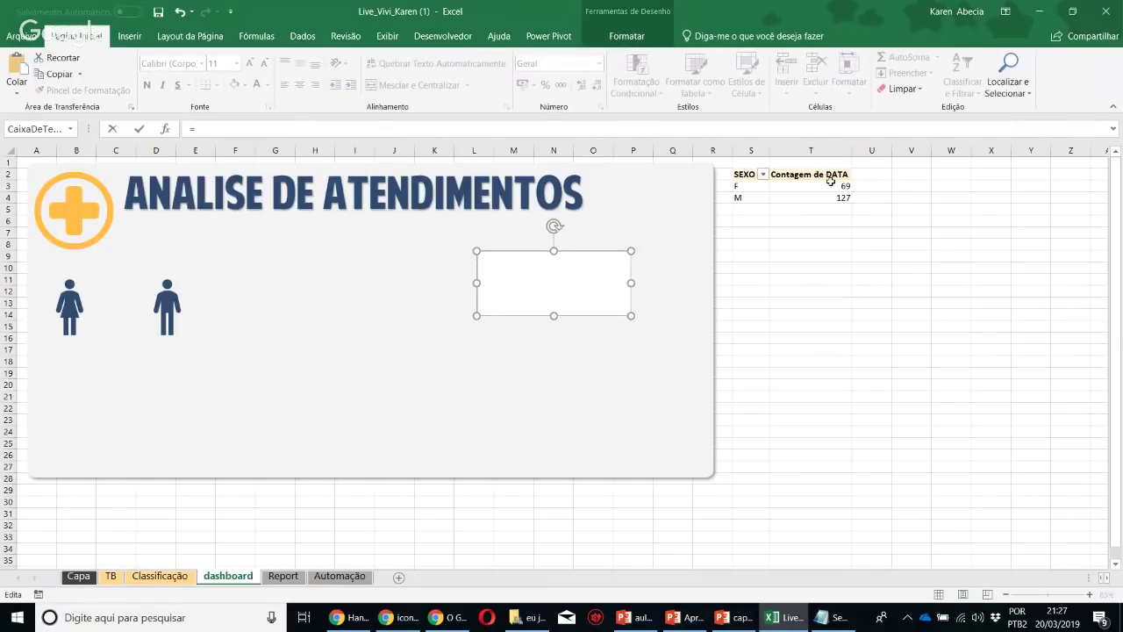
{"action": "left_click", "coordinate": [829, 185]}
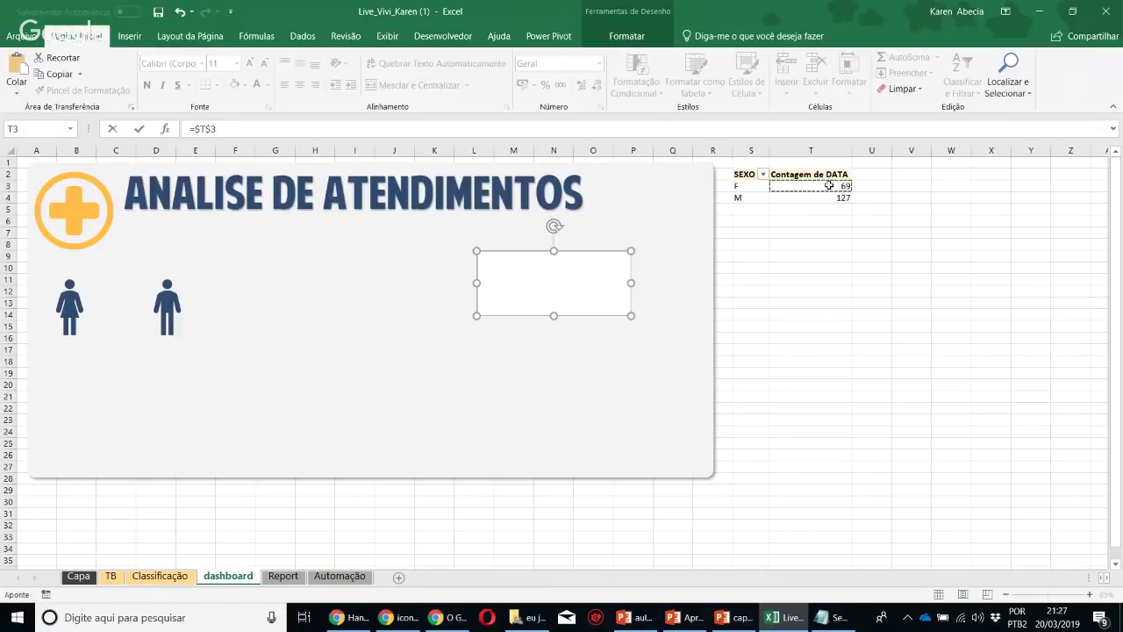
{"action": "key", "text": "Return"}
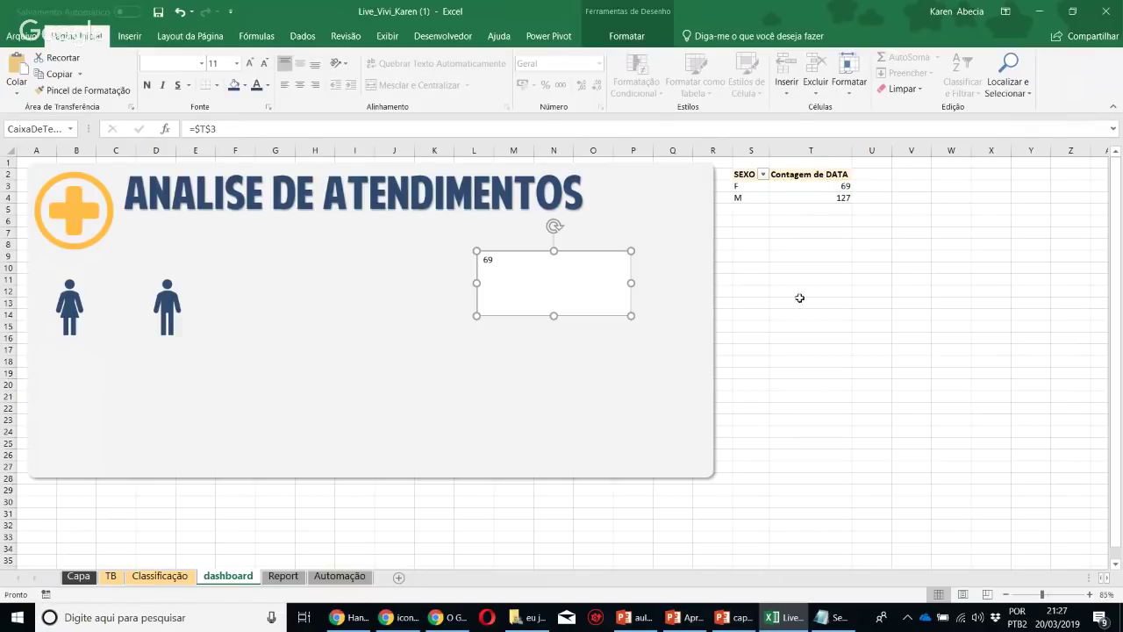
{"action": "left_click_drag", "start_coordinate": [630, 315], "coordinate": [574, 299]}
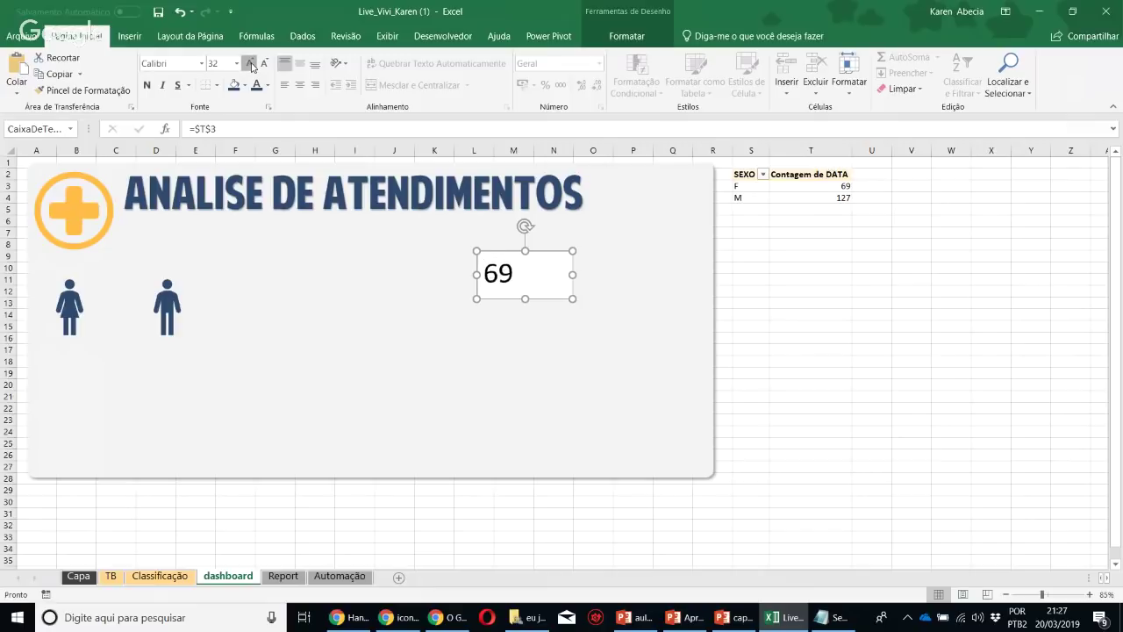
Make the 69 size 60 and dark blue, with no fill on the text box
{"action": "left_click", "coordinate": [251, 65]}
{"action": "left_click", "coordinate": [251, 65]}
{"action": "left_click", "coordinate": [250, 65]}
{"action": "left_click", "coordinate": [251, 65]}
{"action": "left_click", "coordinate": [251, 65]}
{"action": "left_click", "coordinate": [250, 65]}
{"action": "left_click", "coordinate": [256, 86]}
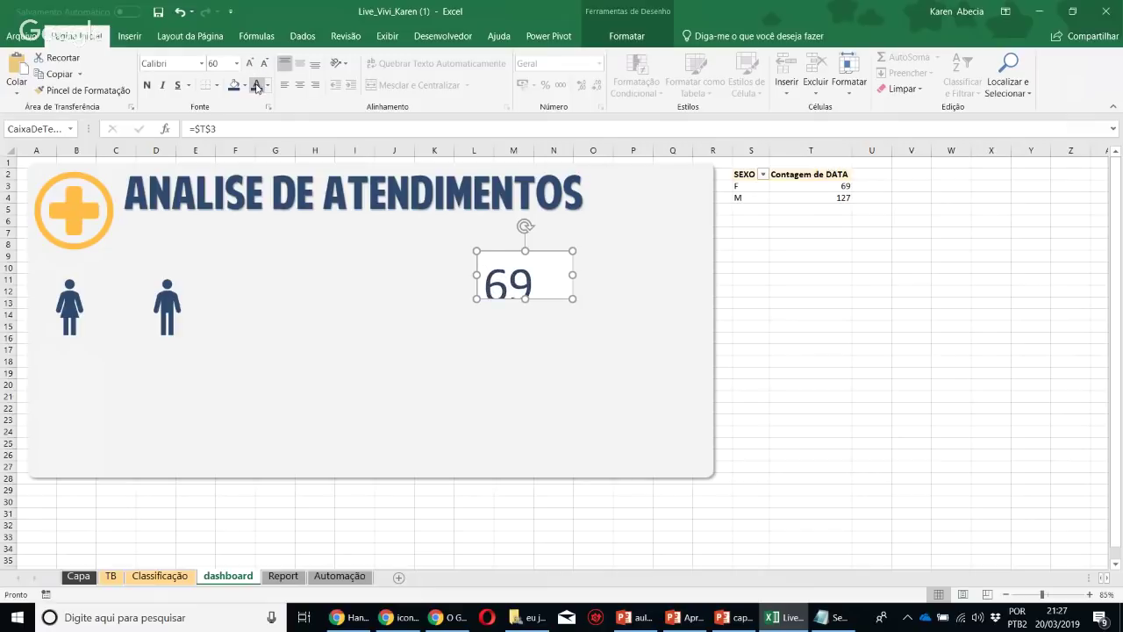
{"action": "left_click", "coordinate": [627, 36]}
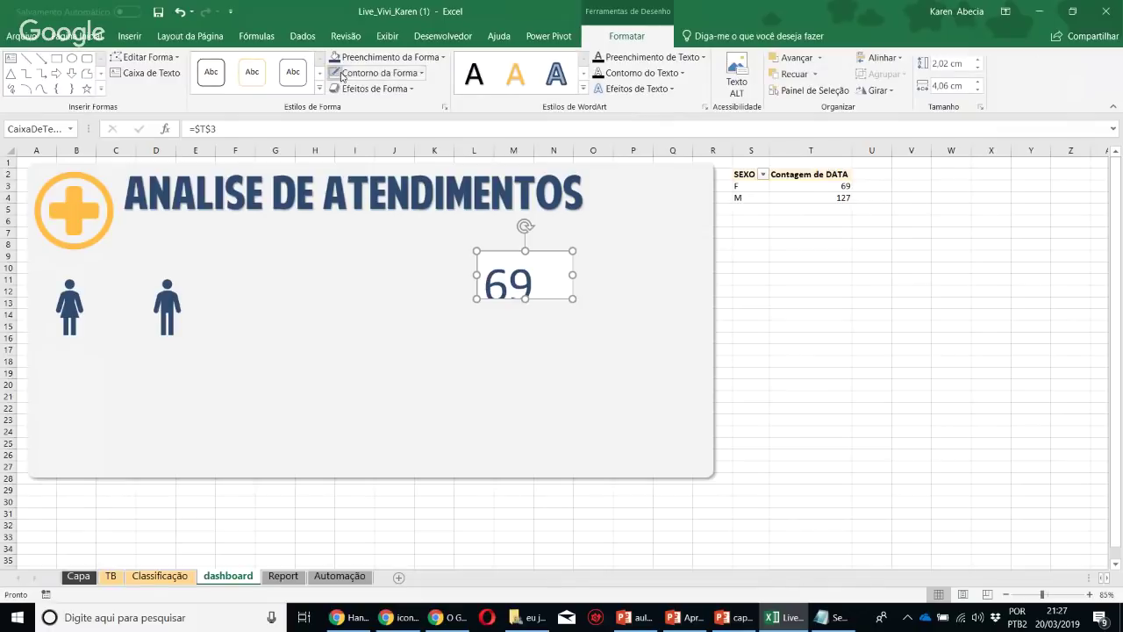
{"action": "left_click", "coordinate": [362, 57]}
{"action": "left_click", "coordinate": [386, 225]}
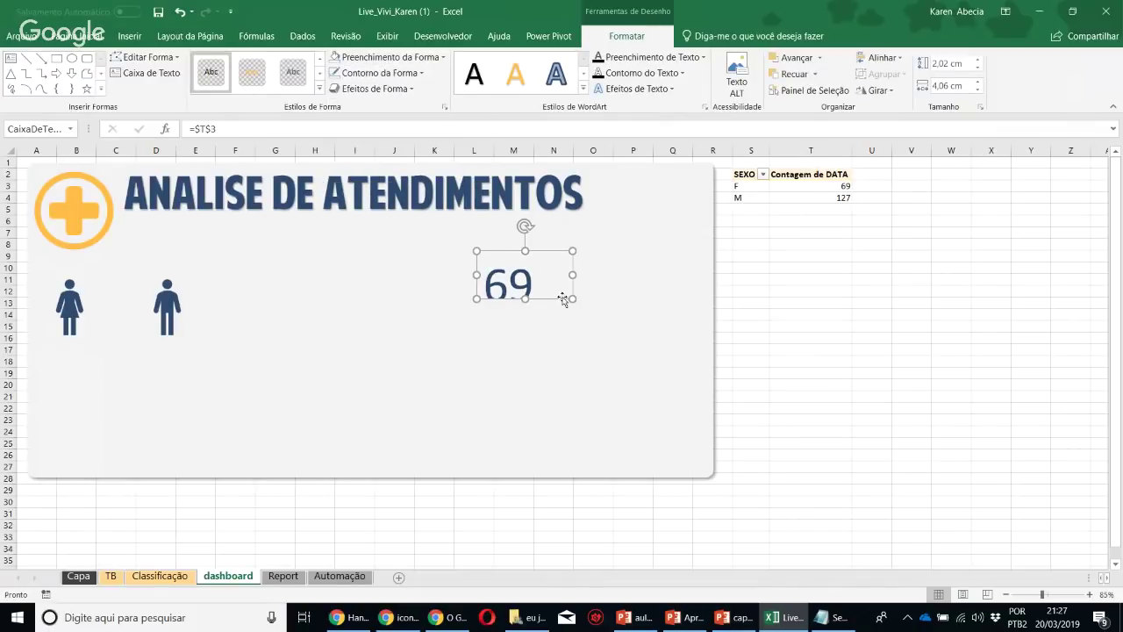
{"action": "left_click_drag", "start_coordinate": [571, 298], "coordinate": [566, 325]}
Set the 69 in American Purpose font and place it below the woman icon
{"action": "left_click", "coordinate": [78, 36]}
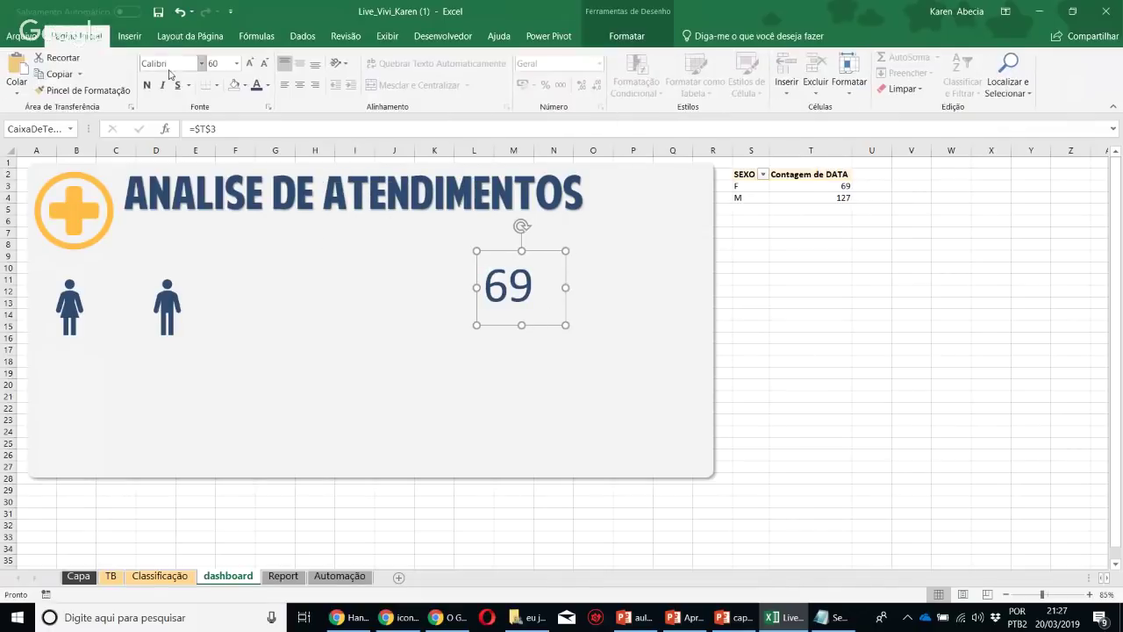
{"action": "left_click", "coordinate": [203, 64]}
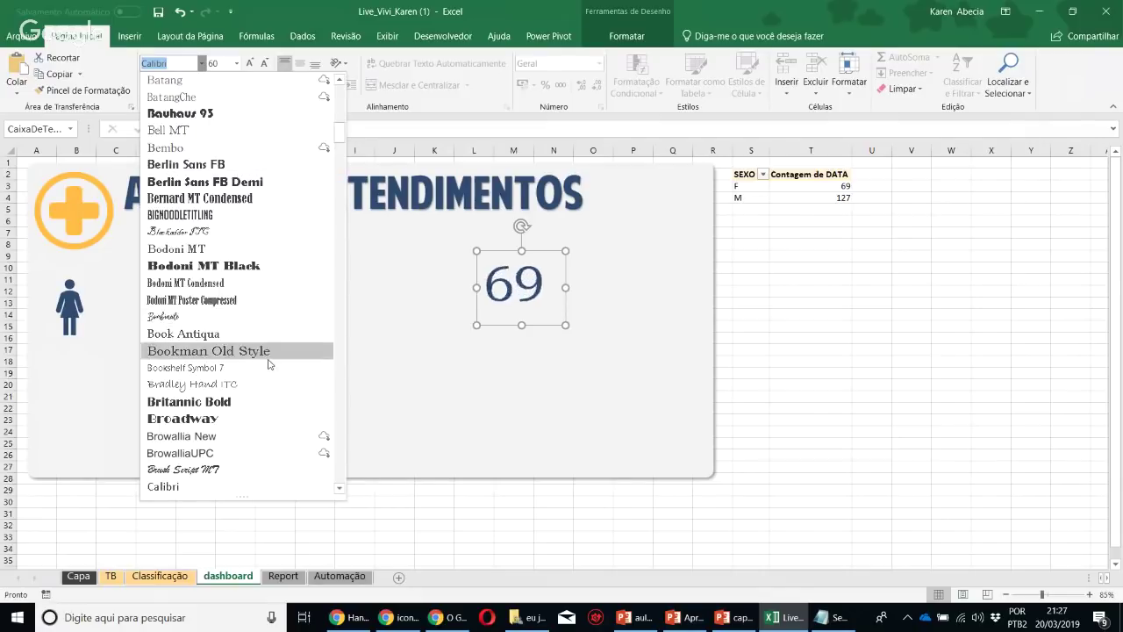
{"action": "scroll", "coordinate": [254, 145], "scroll_direction": "up", "scroll_amount": 10}
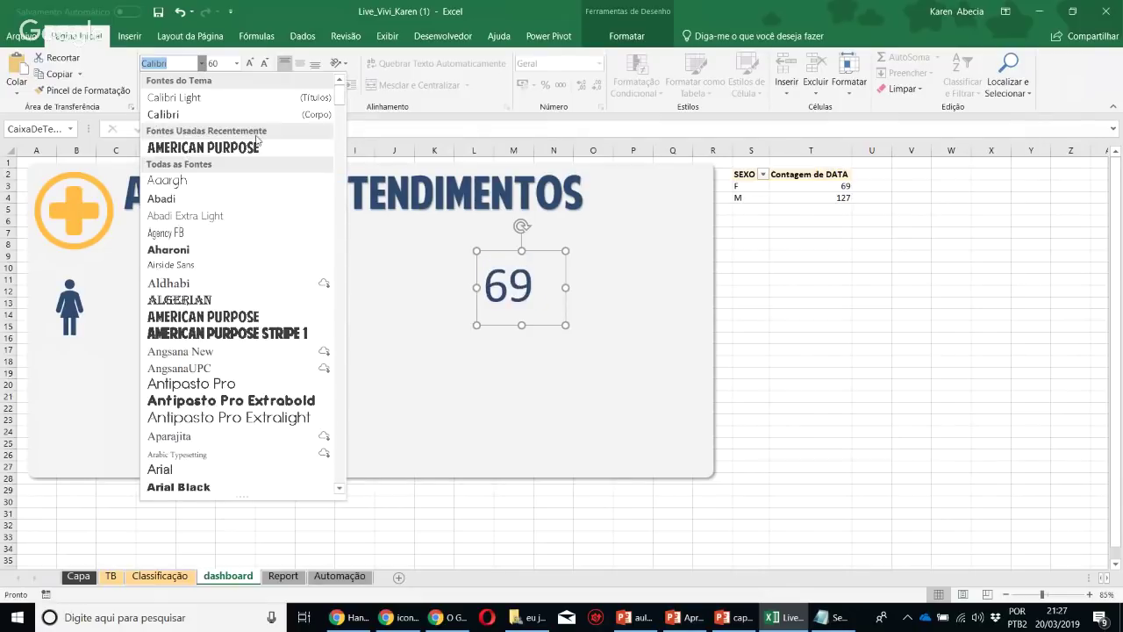
{"action": "left_click", "coordinate": [254, 148]}
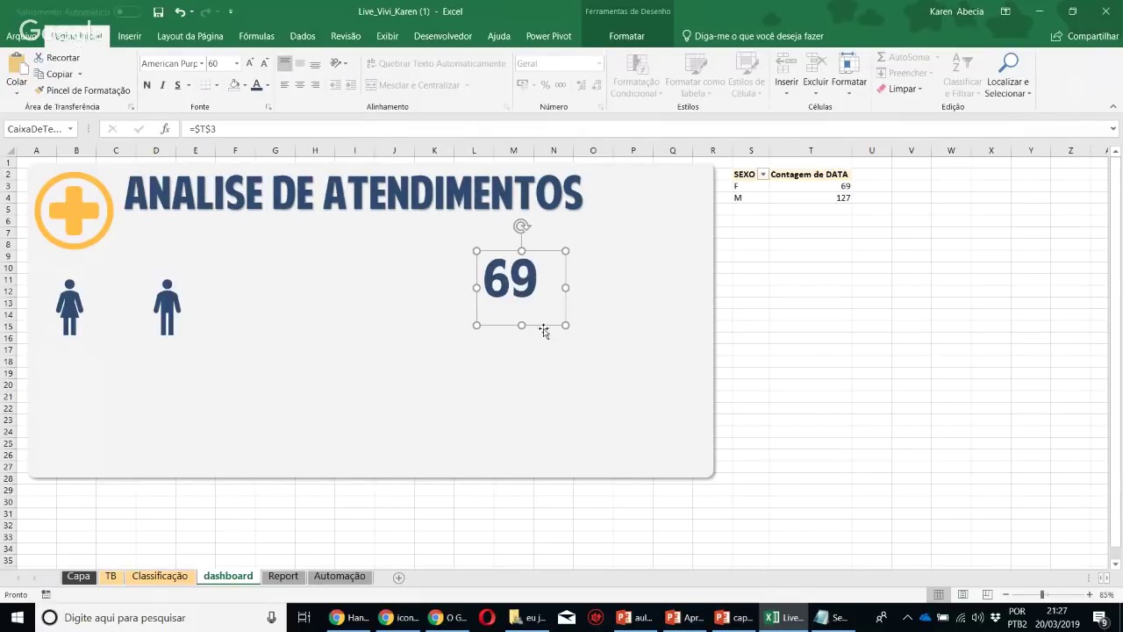
{"action": "left_click_drag", "start_coordinate": [524, 326], "coordinate": [142, 353]}
{"action": "left_click_drag", "start_coordinate": [166, 308], "coordinate": [297, 288]}
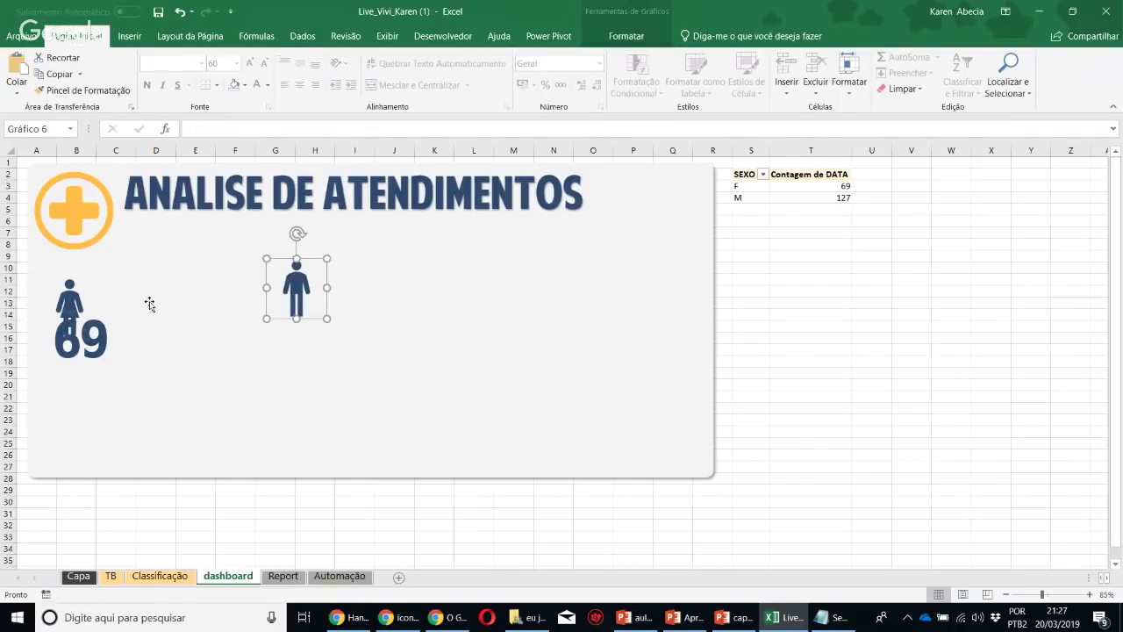
Position the 69 box beside the woman icon, with the man icon next to it
{"action": "left_click", "coordinate": [67, 303]}
{"action": "left_click_drag", "start_coordinate": [79, 344], "coordinate": [126, 311]}
{"action": "left_click_drag", "start_coordinate": [299, 309], "coordinate": [267, 316]}
{"action": "left_click", "coordinate": [127, 322], "text": "shift"}
{"action": "left_click", "coordinate": [160, 406]}
{"action": "left_click", "coordinate": [147, 324]}
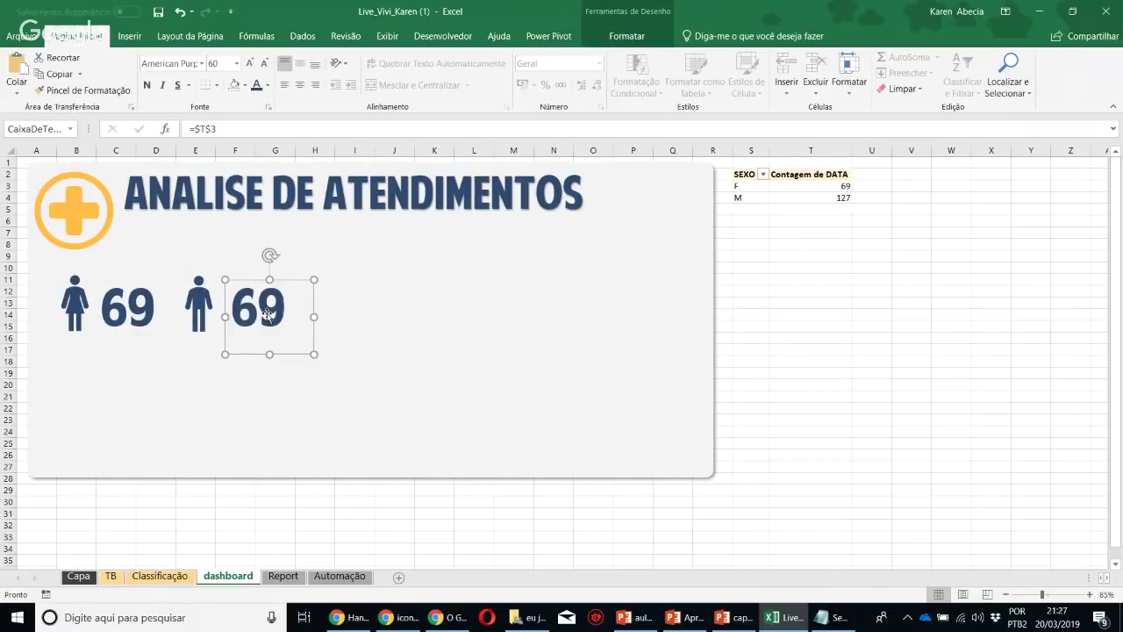
Relink the copied count box to =$T$4 (127) and copy the 69 box's formatting onto it
{"action": "left_click", "coordinate": [227, 136]}
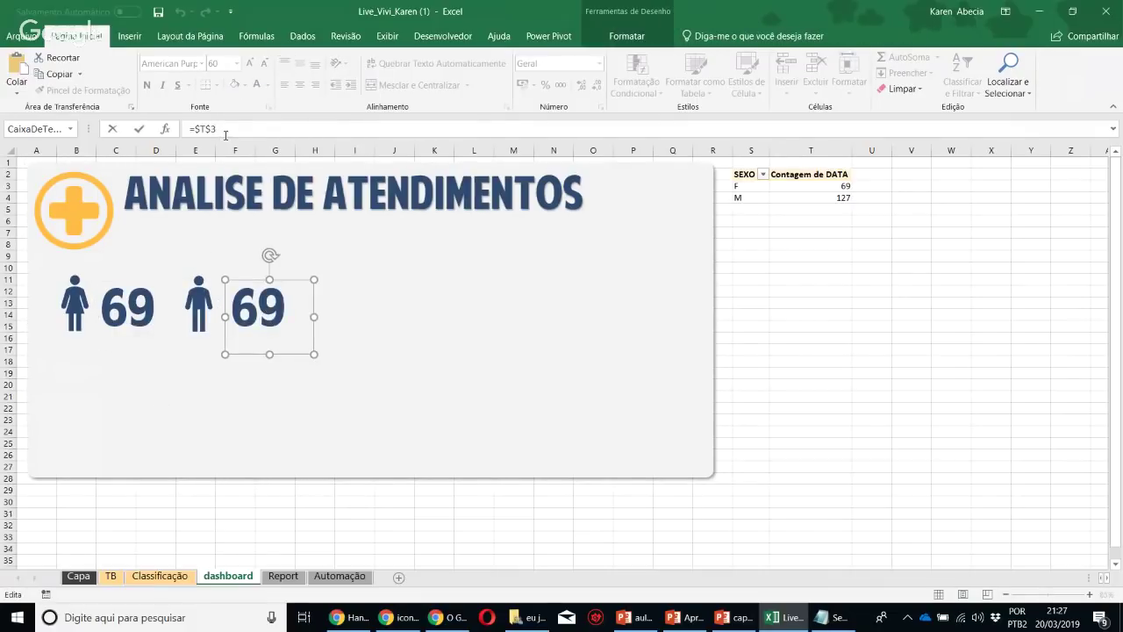
{"action": "key", "text": "BackSpace"}
{"action": "type", "text": "4"}
{"action": "key", "text": "Return"}
{"action": "left_click", "coordinate": [112, 342]}
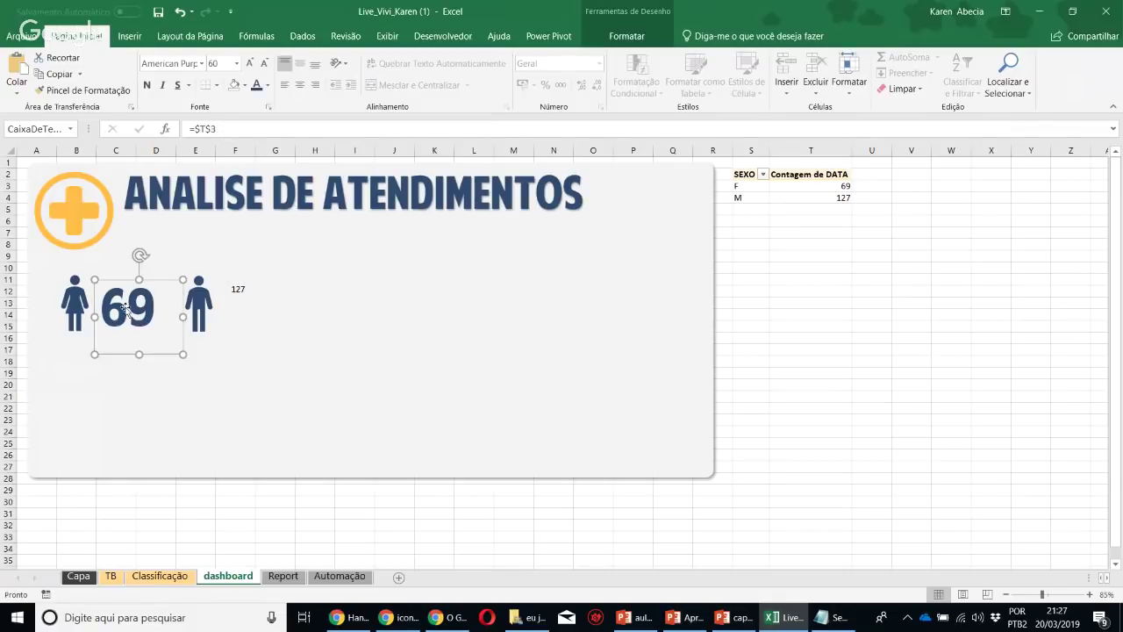
{"action": "left_click", "coordinate": [88, 90]}
{"action": "left_click", "coordinate": [240, 294]}
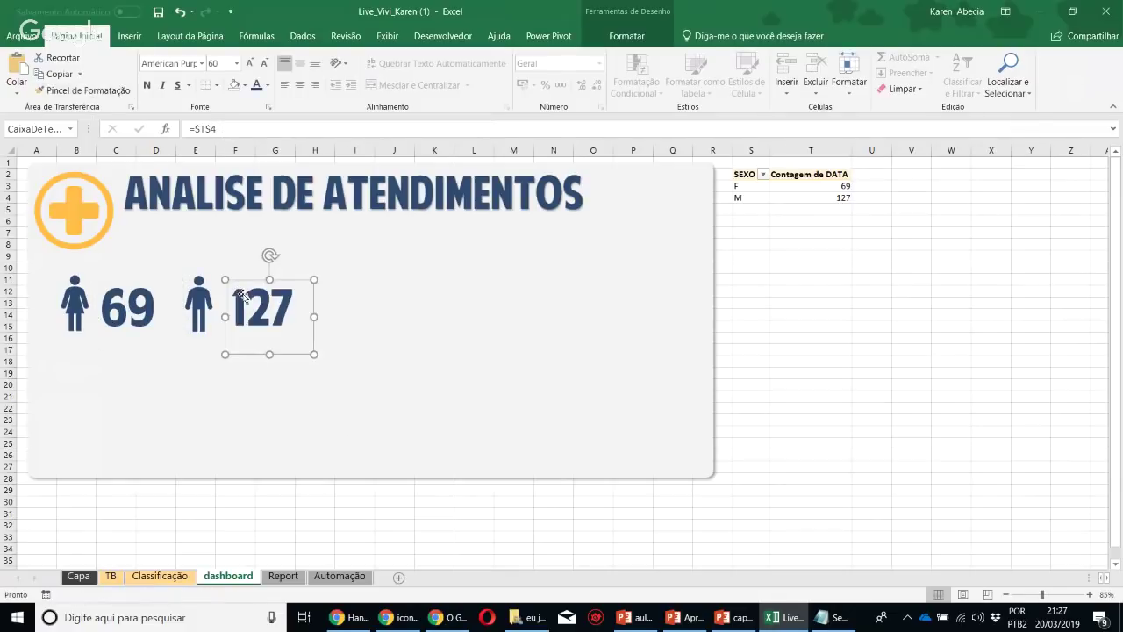
Check the 127 box's link and select the male count in the pivot table
{"action": "left_click", "coordinate": [404, 522]}
{"action": "left_click", "coordinate": [274, 323]}
{"action": "left_click", "coordinate": [386, 529]}
{"action": "left_click", "coordinate": [785, 195]}
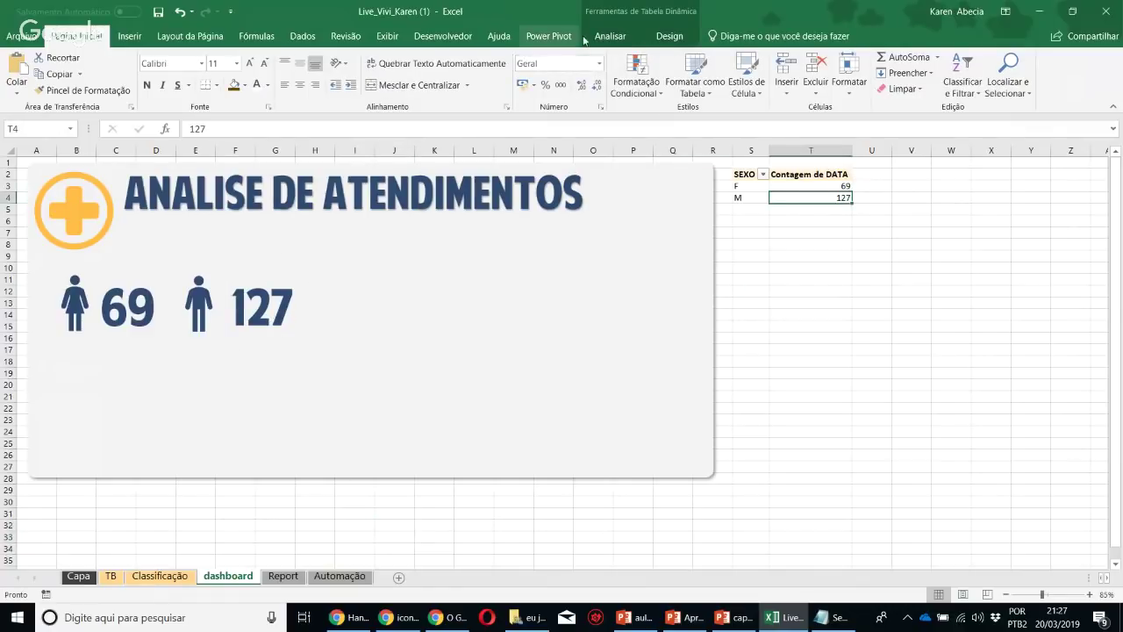
{"action": "left_click", "coordinate": [610, 36]}
Insert a doughnut PivotChart, hiding its field buttons and deleting the title and legend
{"action": "left_click", "coordinate": [862, 101]}
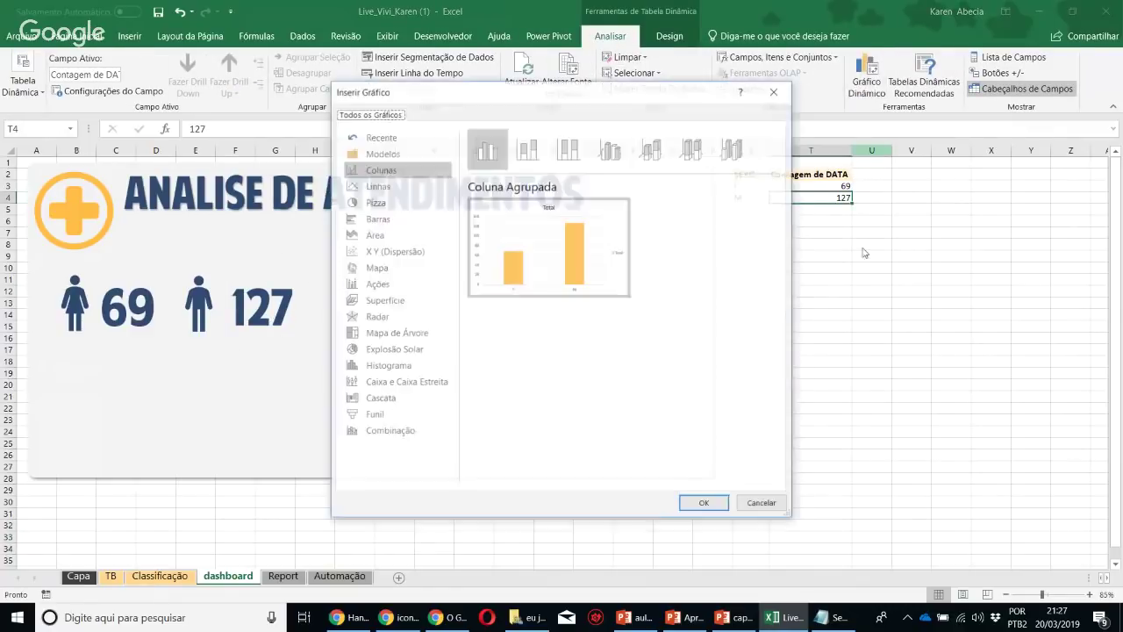
{"action": "left_click", "coordinate": [375, 202]}
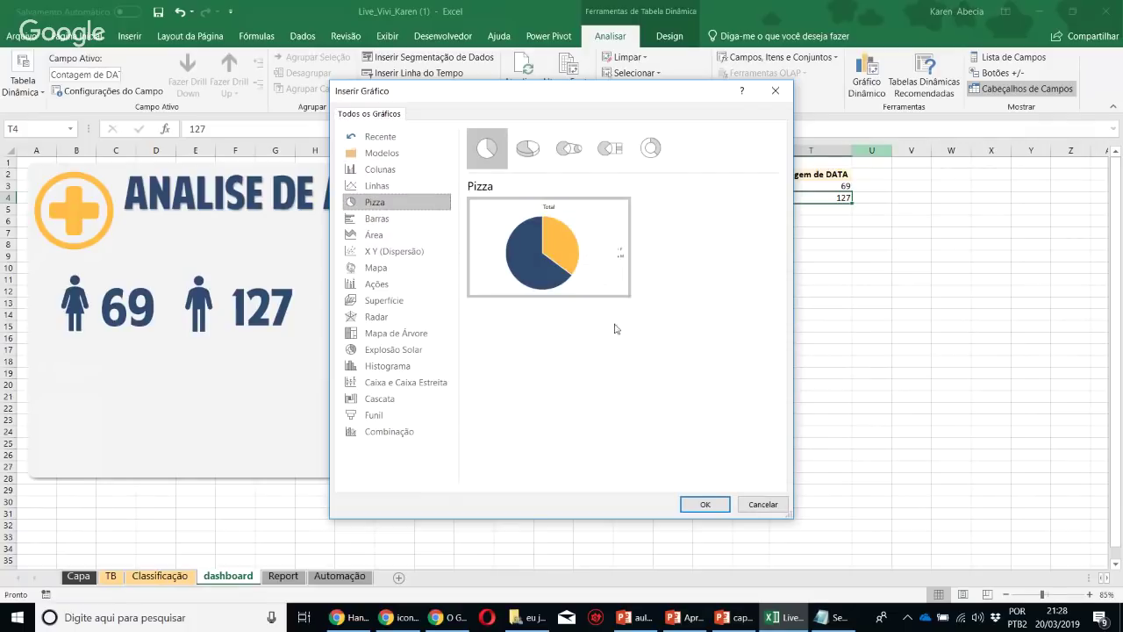
{"action": "left_click", "coordinate": [651, 147]}
{"action": "left_click", "coordinate": [704, 504]}
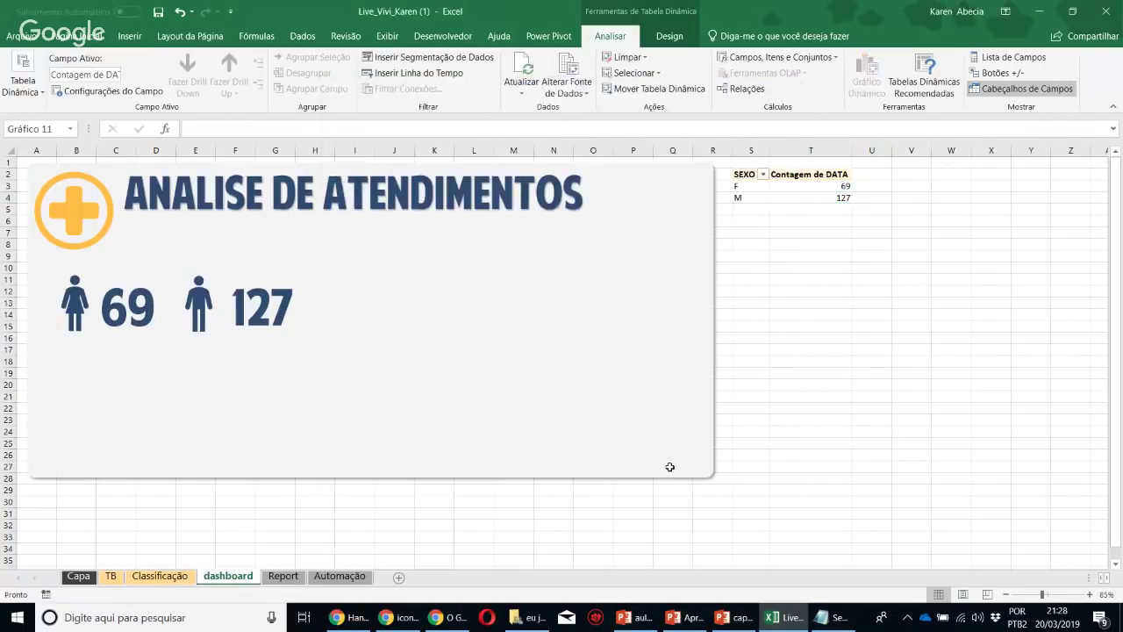
{"action": "right_click", "coordinate": [472, 287]}
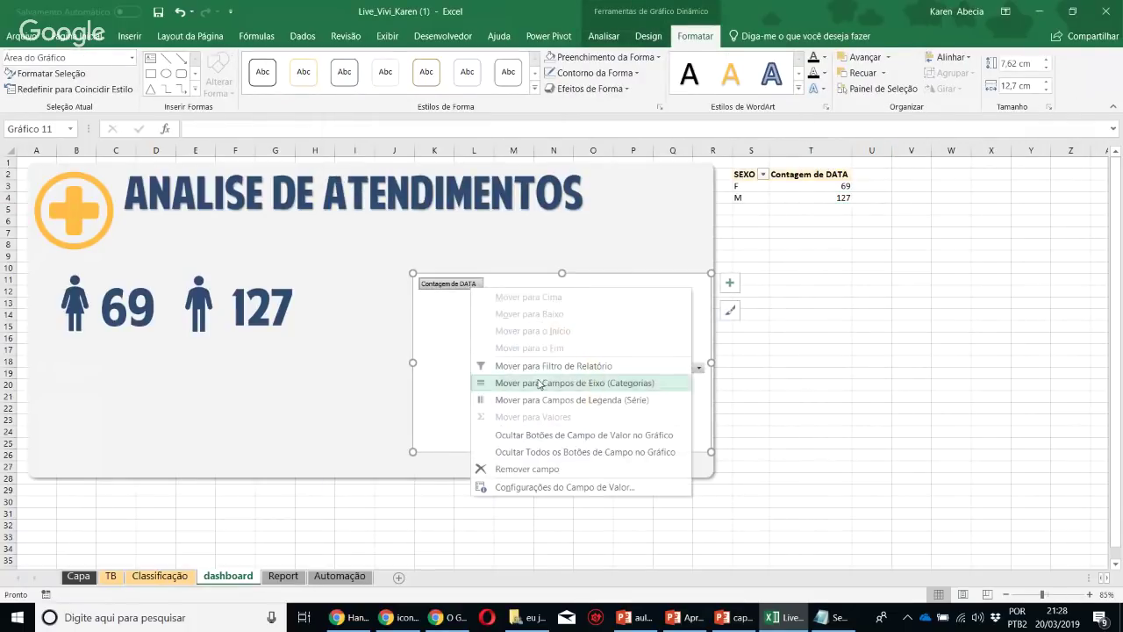
{"action": "left_click", "coordinate": [544, 452]}
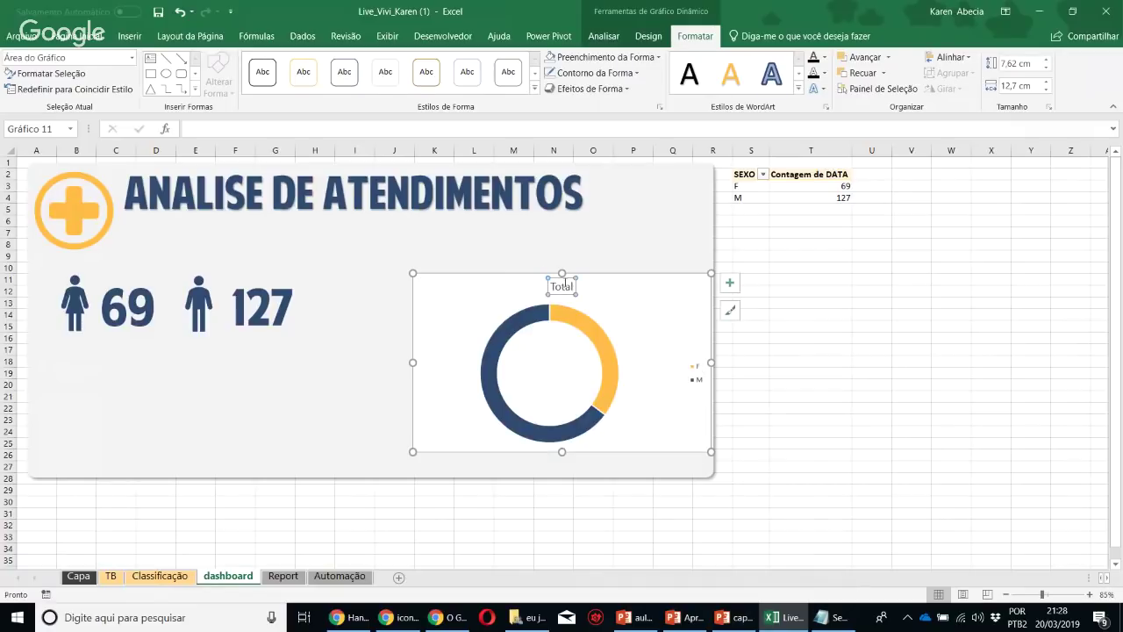
{"action": "key", "text": "Delete"}
{"action": "left_click", "coordinate": [701, 368]}
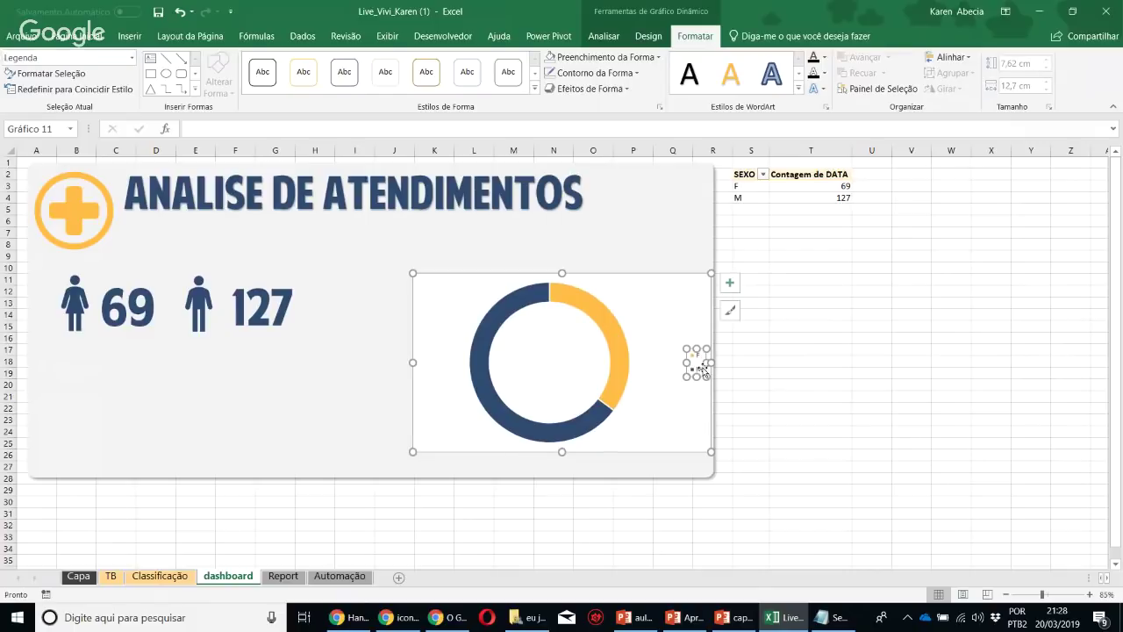
{"action": "key", "text": "Delete"}
Remove the doughnut ring's outline and make the chart background transparent
{"action": "left_click", "coordinate": [622, 314]}
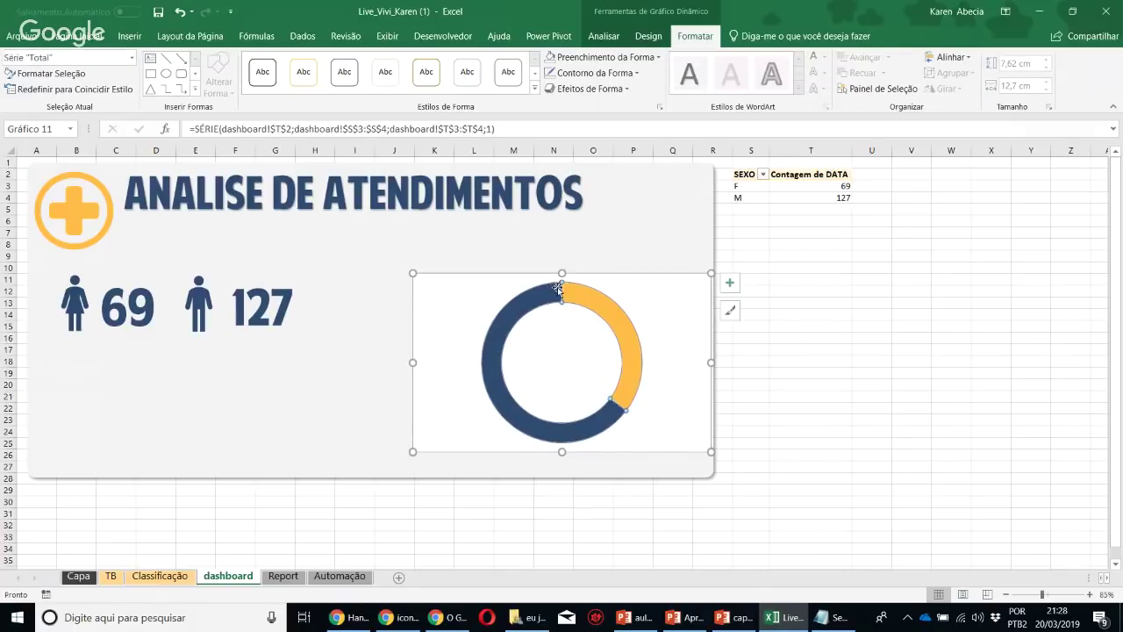
{"action": "left_click", "coordinate": [578, 75]}
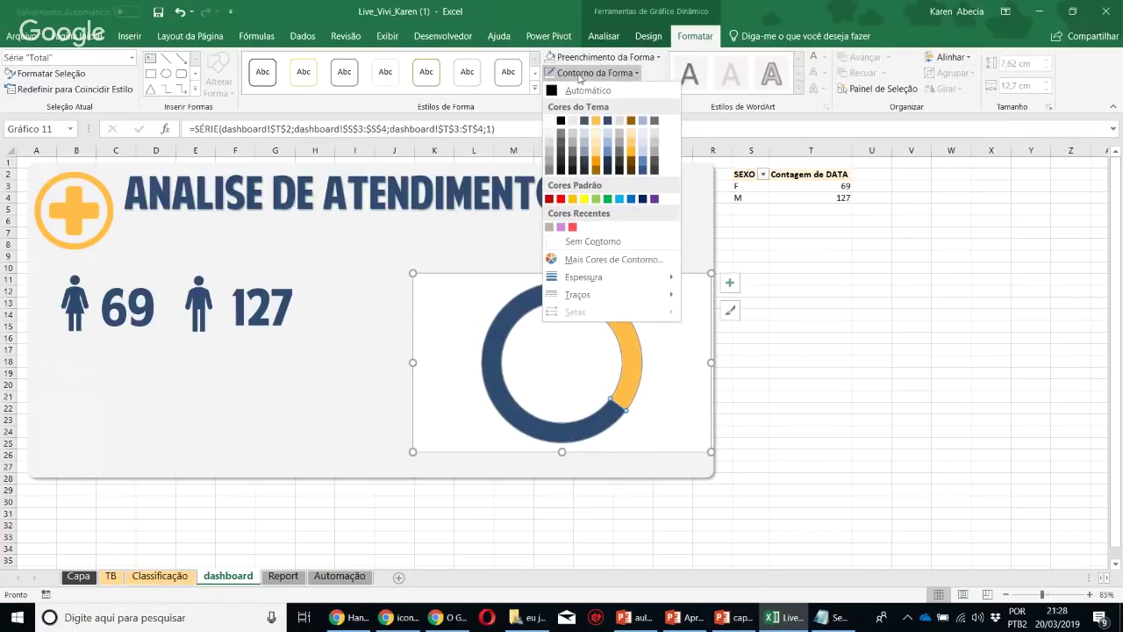
{"action": "left_click", "coordinate": [587, 242]}
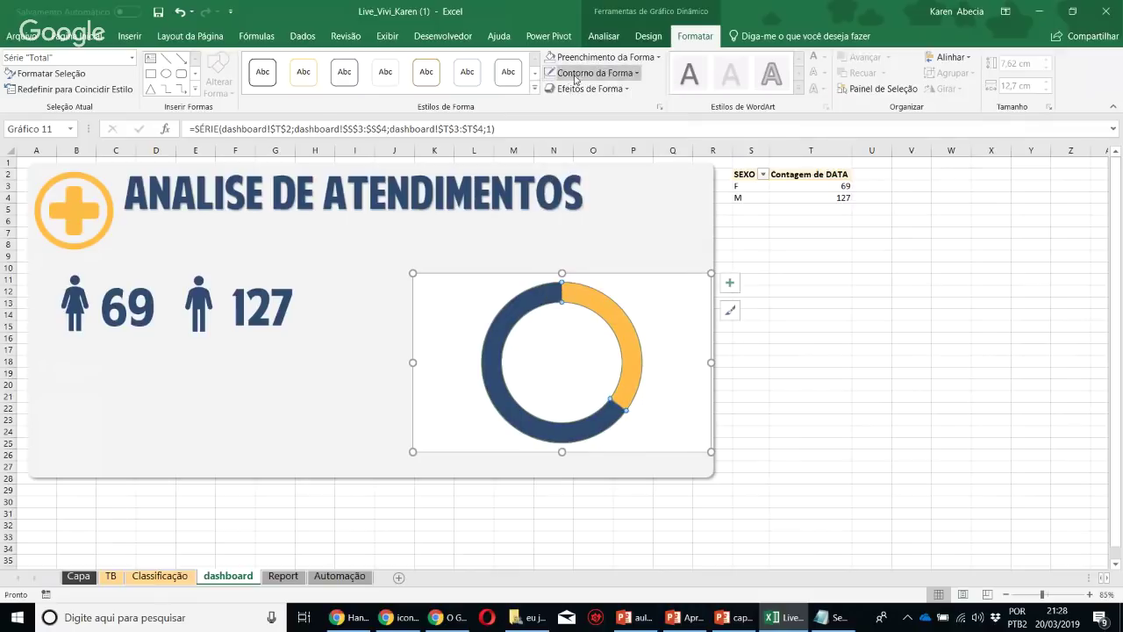
{"action": "left_click", "coordinate": [592, 72]}
{"action": "left_click", "coordinate": [606, 57]}
{"action": "left_click", "coordinate": [599, 224]}
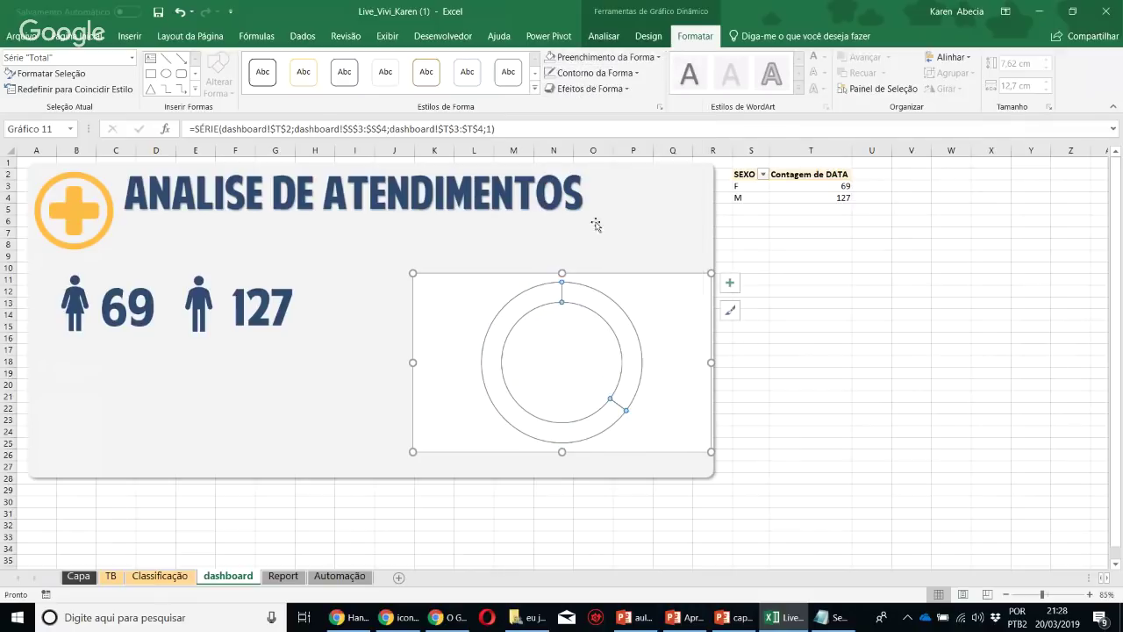
{"action": "left_click", "coordinate": [815, 369]}
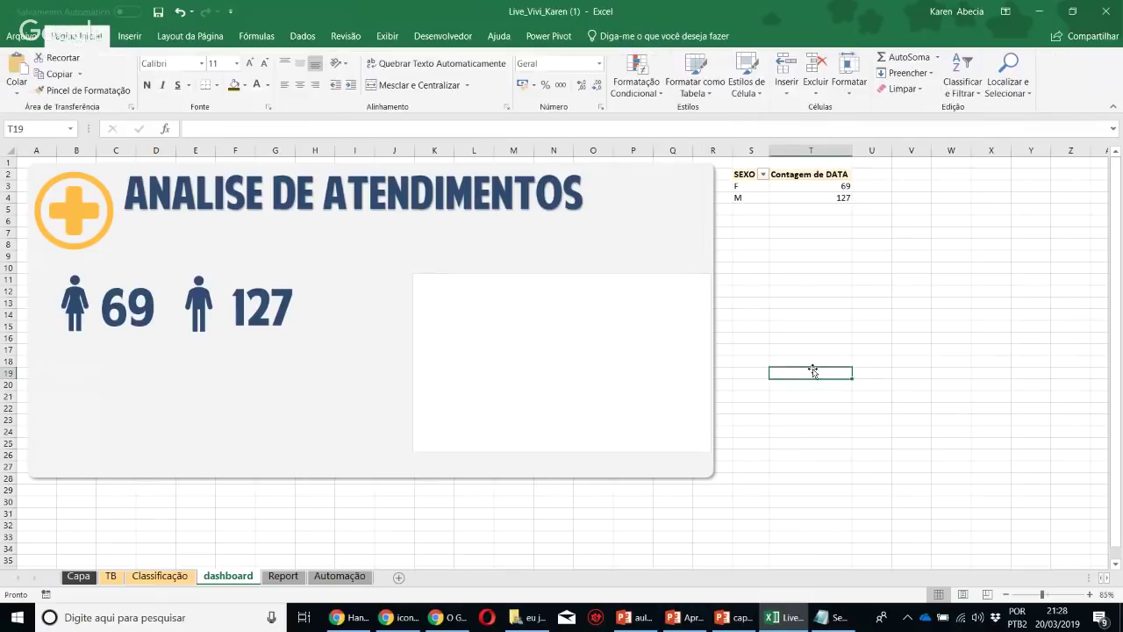
{"action": "left_click", "coordinate": [644, 292]}
{"action": "left_click", "coordinate": [644, 292]}
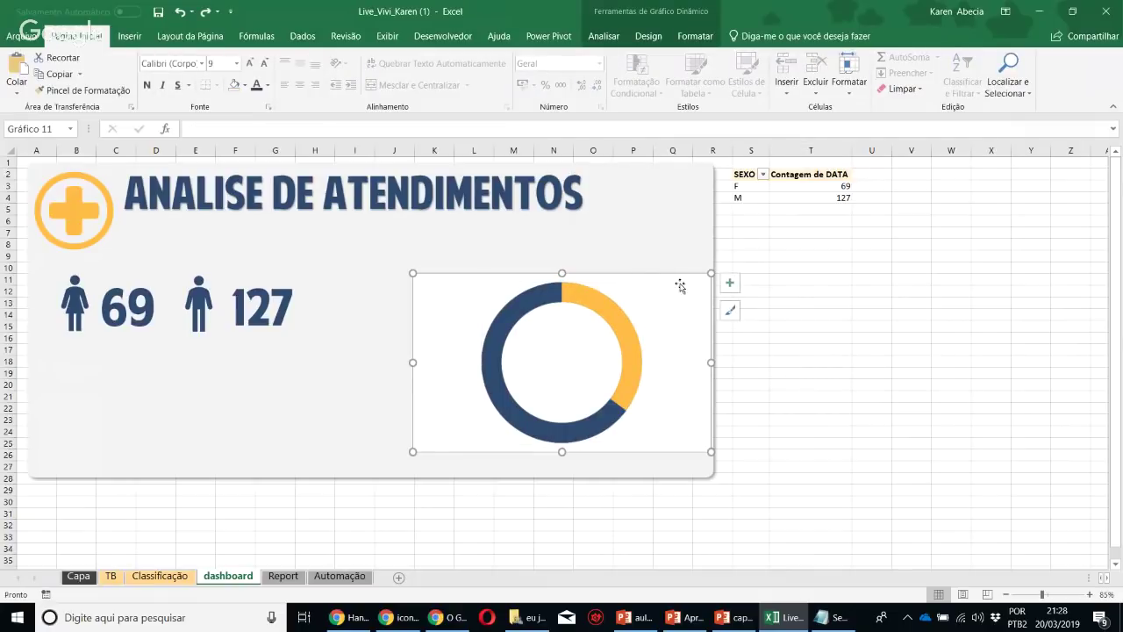
{"action": "left_click", "coordinate": [694, 36]}
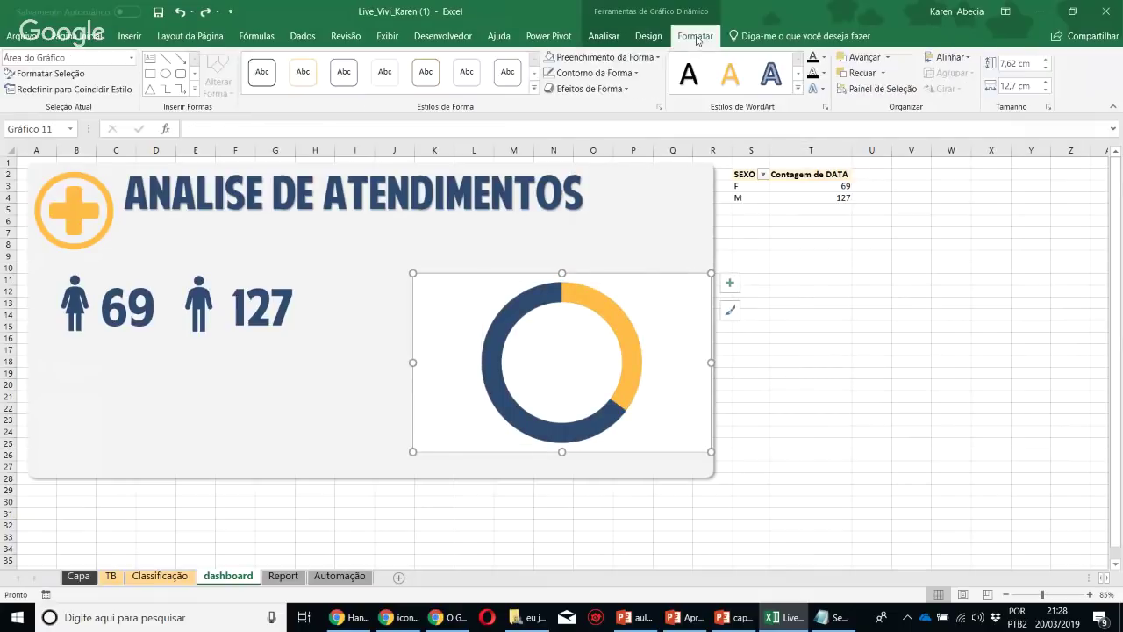
{"action": "left_click", "coordinate": [604, 57]}
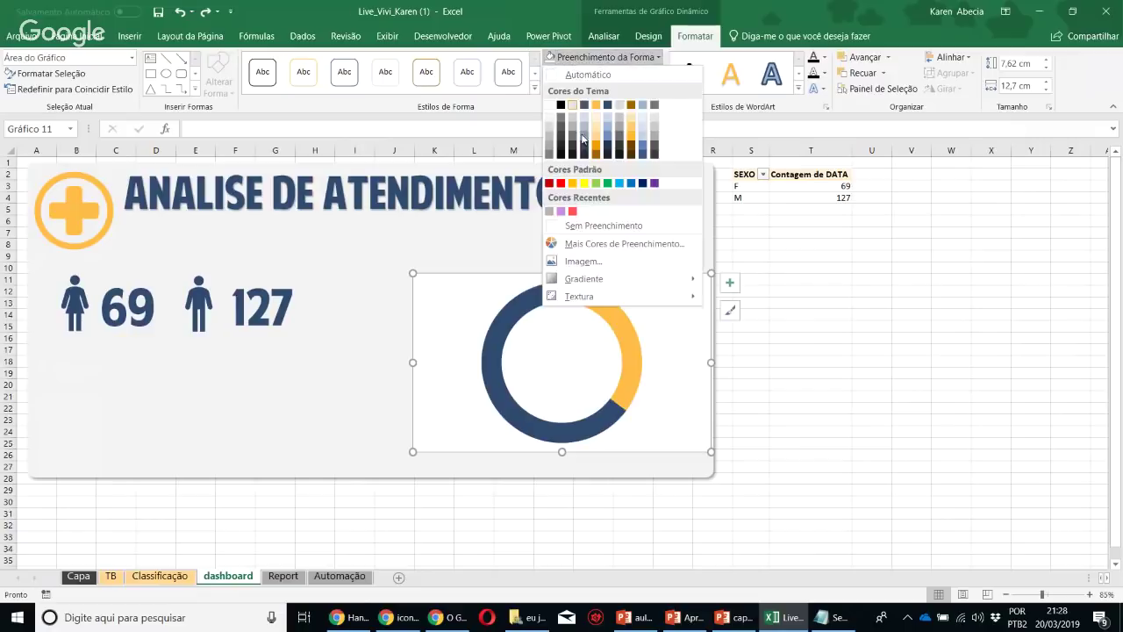
{"action": "left_click", "coordinate": [576, 223]}
Shrink the doughnut hole to 53%, move the chart beside the counts, and remove its border
{"action": "right_click", "coordinate": [618, 312]}
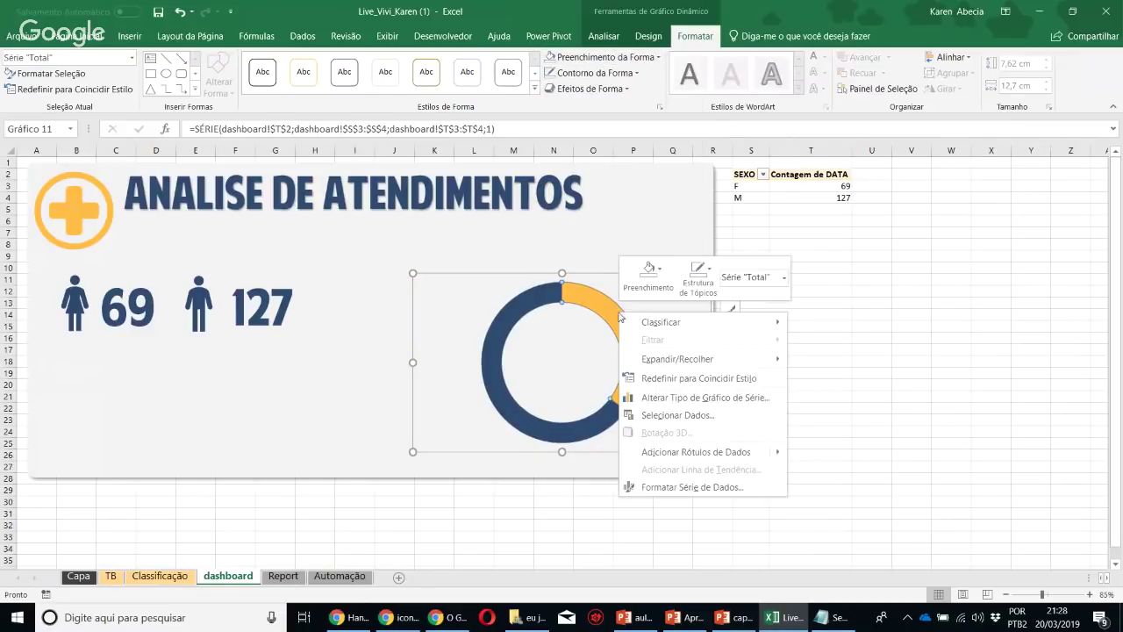
{"action": "left_click", "coordinate": [692, 487]}
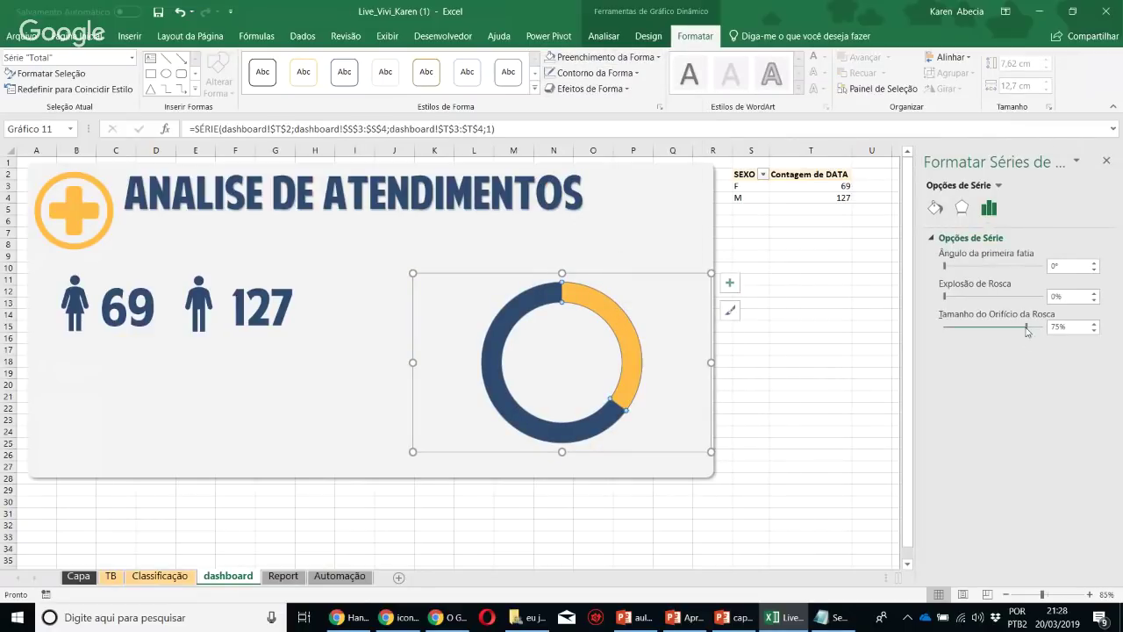
{"action": "mouse_move", "coordinate": [1007, 330]}
{"action": "left_mouse_down"}
{"action": "mouse_move", "coordinate": [996, 330]}
{"action": "mouse_move", "coordinate": [1013, 329]}
{"action": "left_mouse_up"}
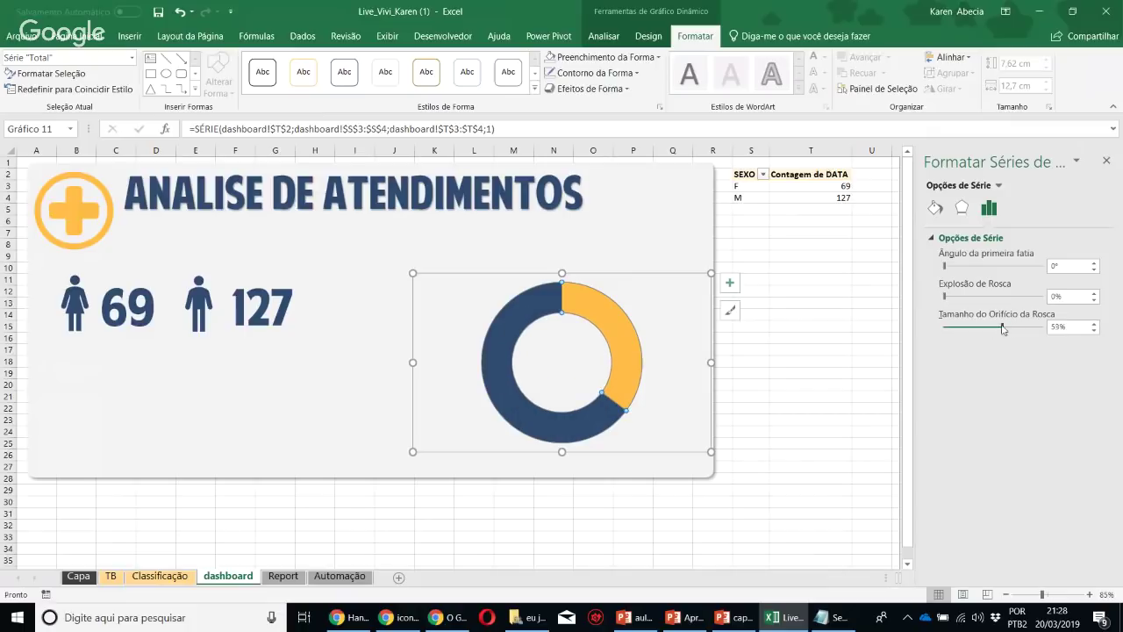
{"action": "left_click_drag", "start_coordinate": [655, 276], "coordinate": [486, 234]}
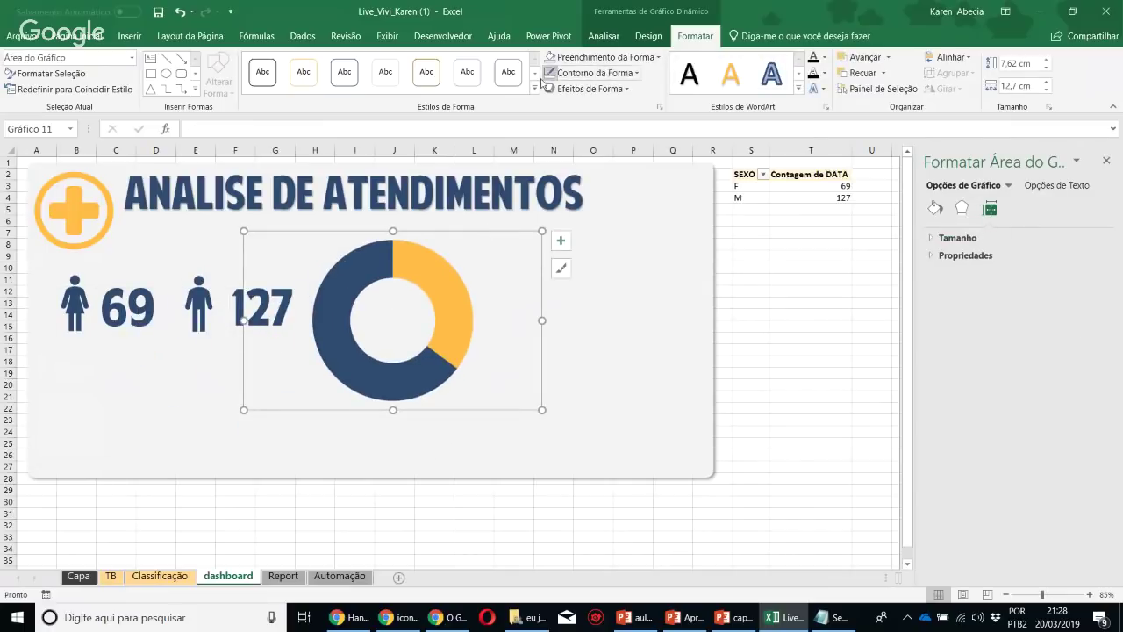
{"action": "left_click", "coordinate": [562, 73]}
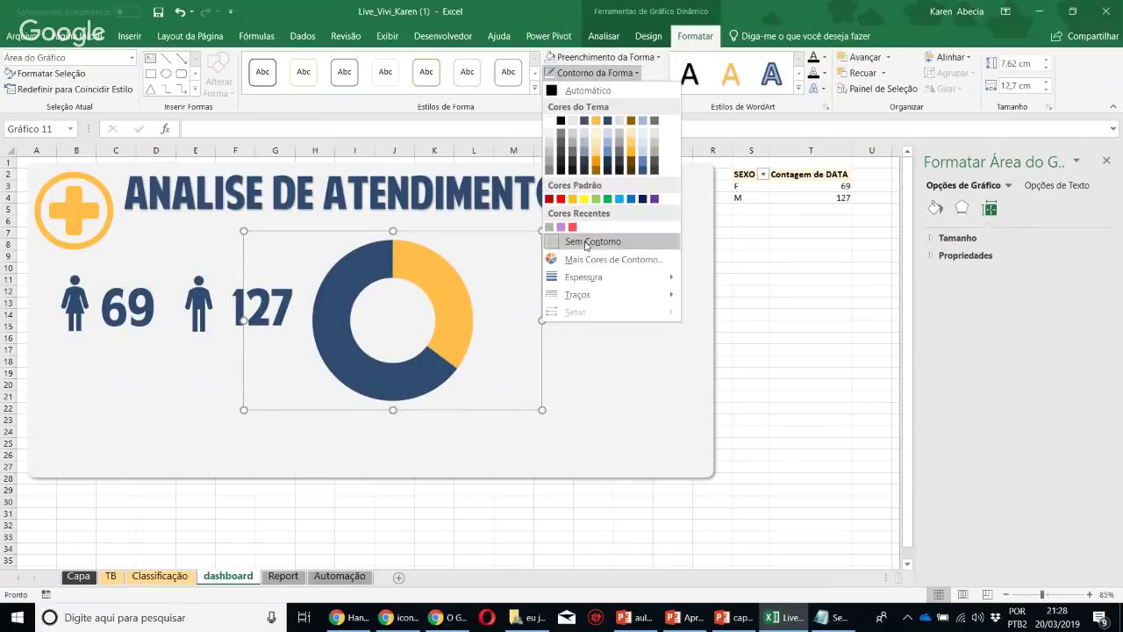
{"action": "left_click", "coordinate": [581, 240]}
{"action": "left_click", "coordinate": [603, 57]}
{"action": "left_click", "coordinate": [640, 237]}
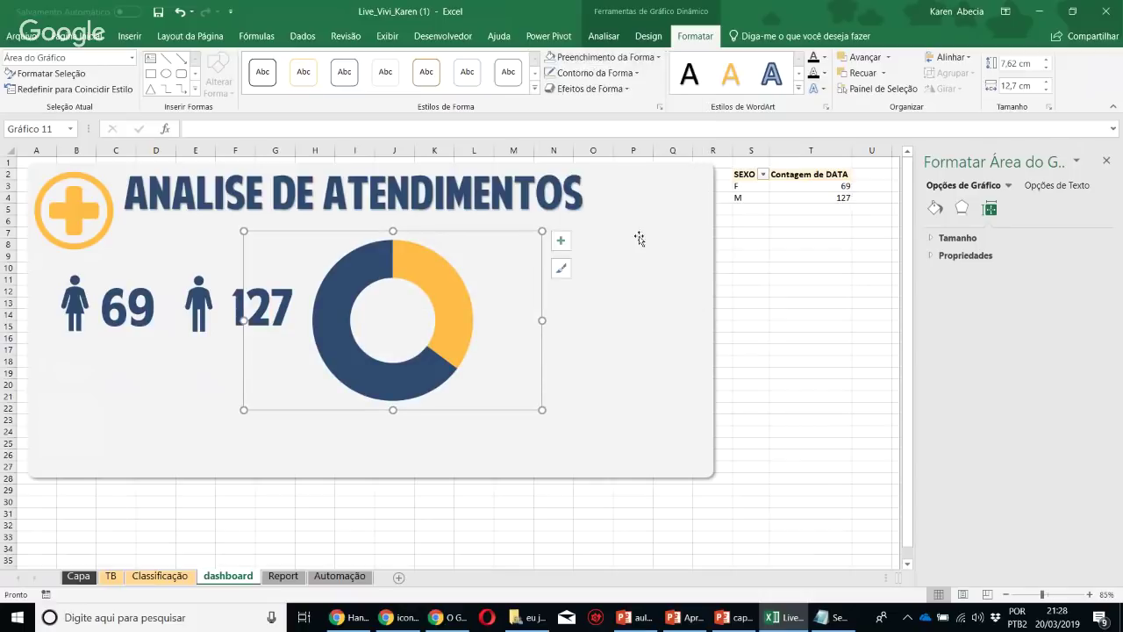
{"action": "left_click", "coordinate": [816, 322]}
Move the man icon and 127 below the woman icon and 69, with the doughnut alongside
{"action": "left_click", "coordinate": [1107, 162]}
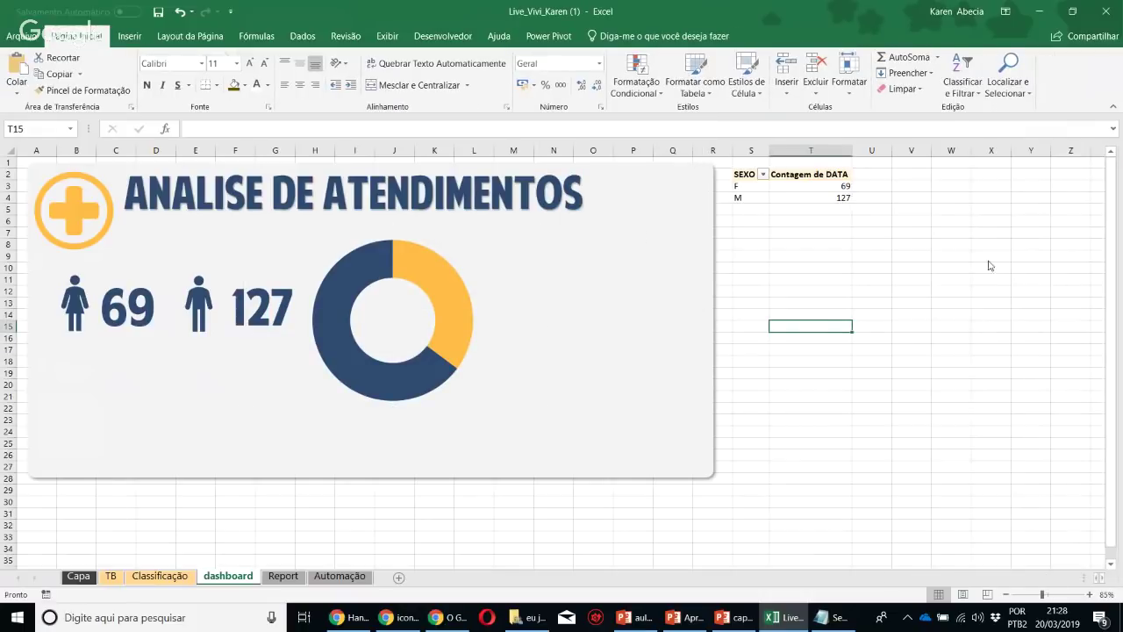
{"action": "left_click", "coordinate": [452, 309]}
{"action": "left_click_drag", "start_coordinate": [496, 412], "coordinate": [552, 449]}
{"action": "left_click", "coordinate": [147, 322]}
{"action": "left_click", "coordinate": [201, 296]}
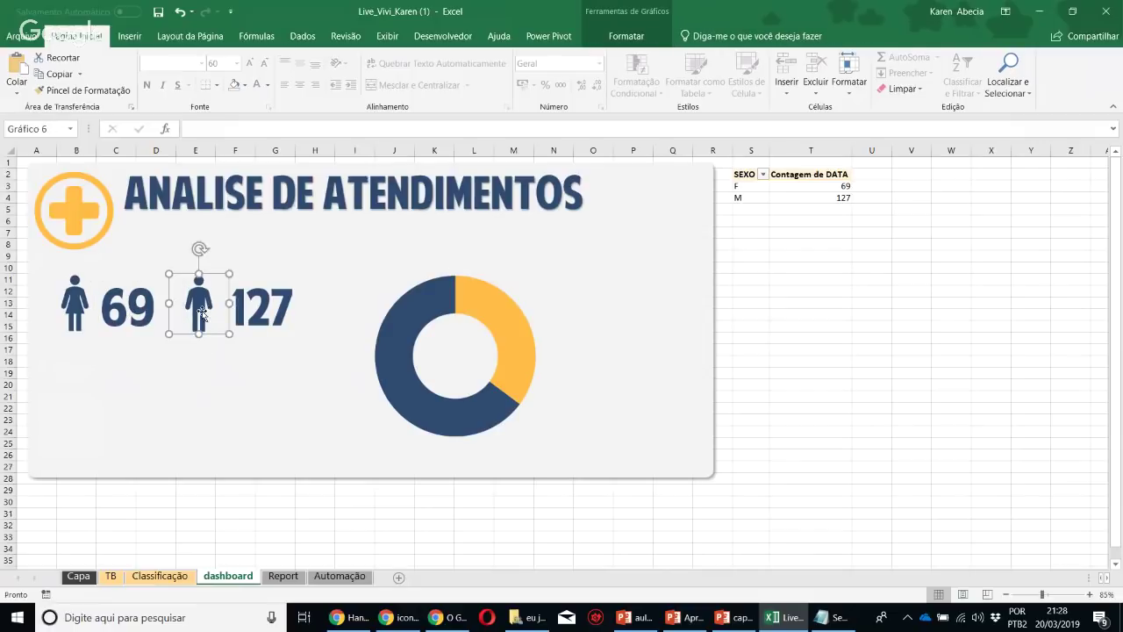
{"action": "left_click_drag", "start_coordinate": [202, 297], "coordinate": [77, 393]}
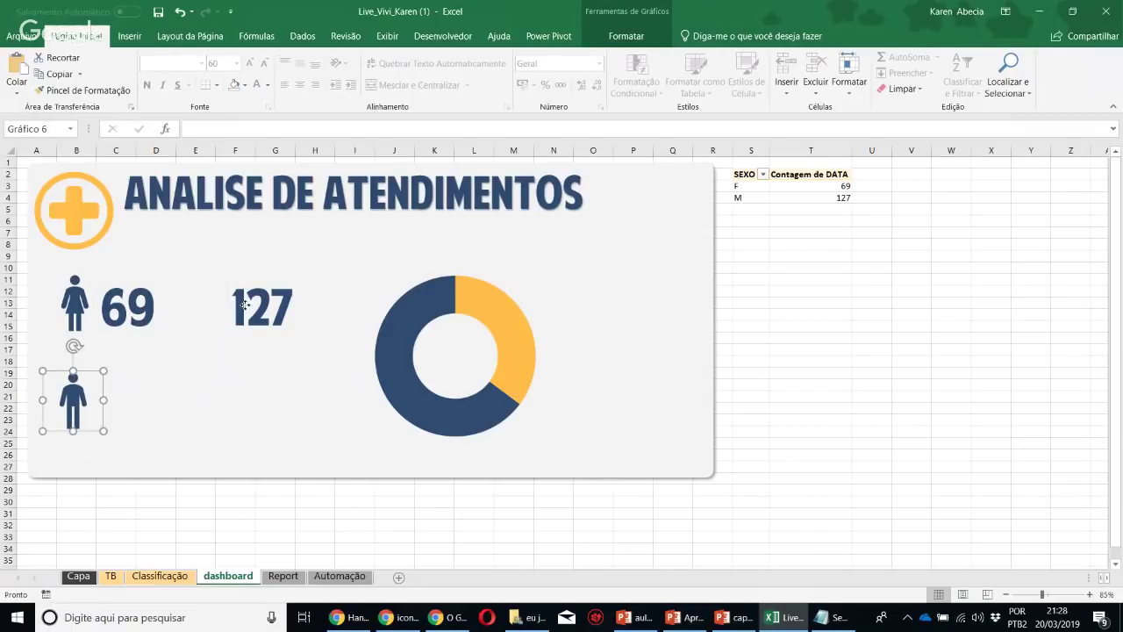
{"action": "left_click_drag", "start_coordinate": [245, 304], "coordinate": [111, 405]}
{"action": "left_click", "coordinate": [380, 366]}
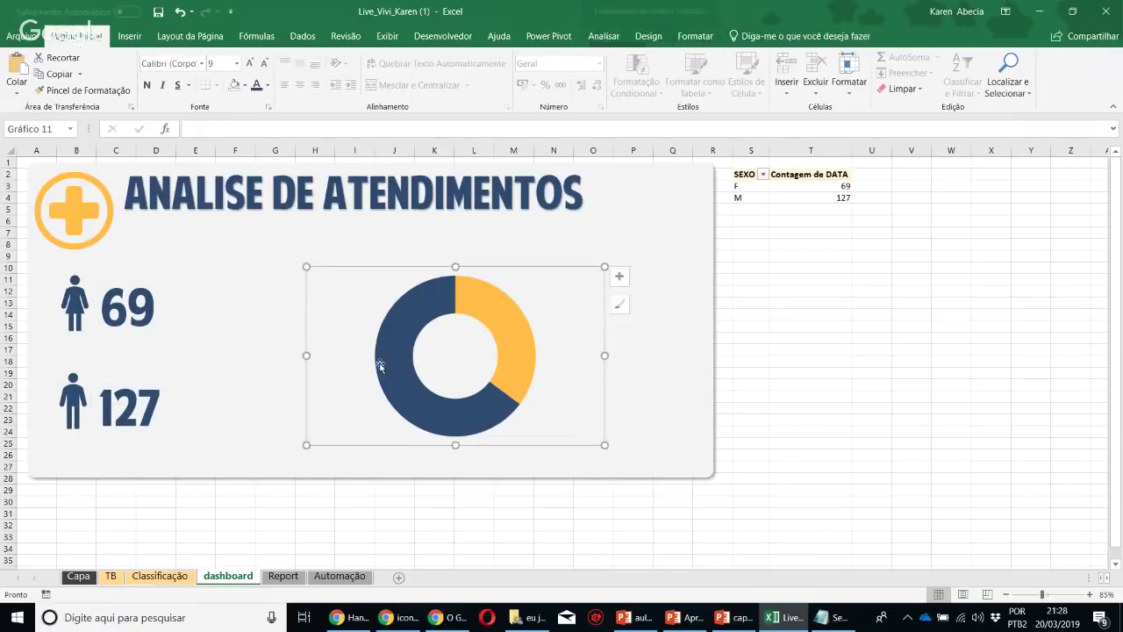
{"action": "left_click_drag", "start_coordinate": [305, 386], "coordinate": [105, 382]}
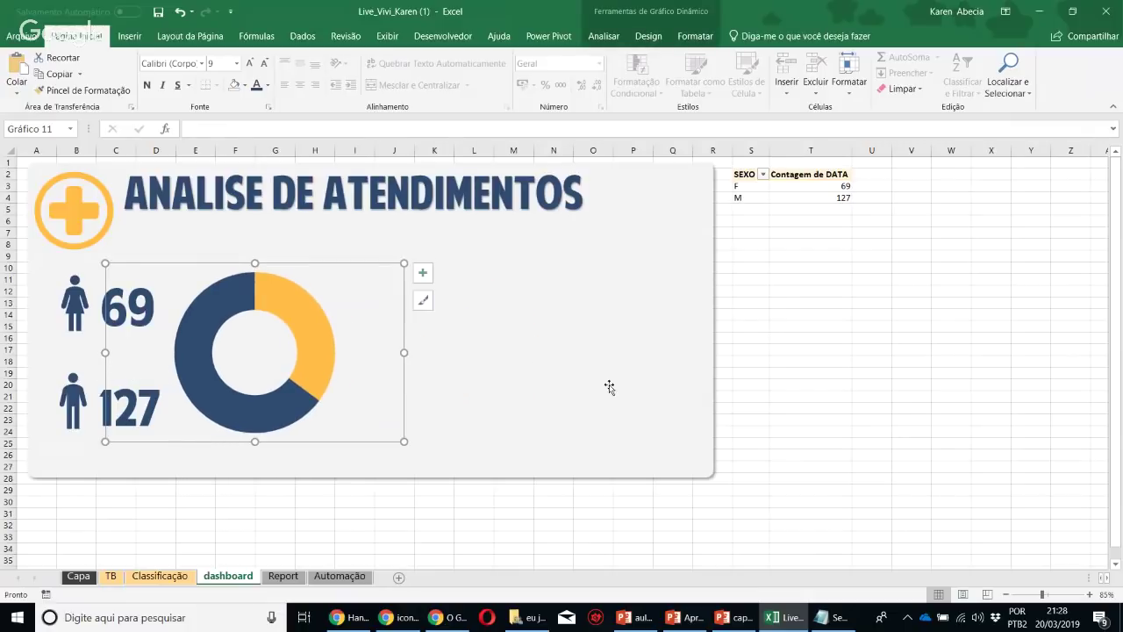
{"action": "left_click", "coordinate": [884, 394]}
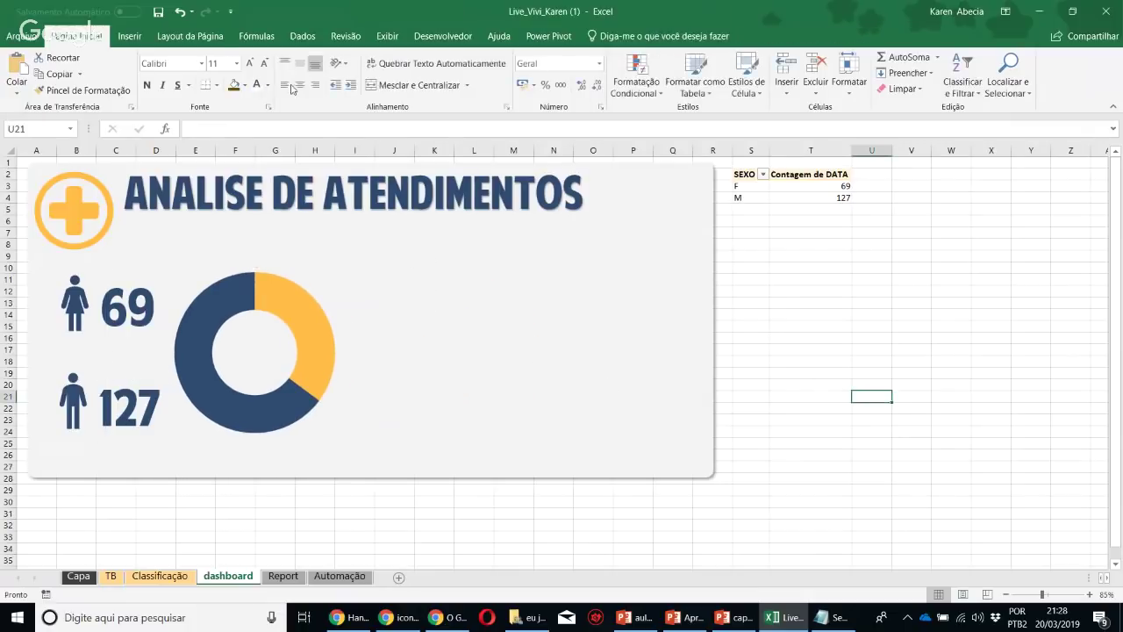
{"action": "left_click", "coordinate": [139, 38]}
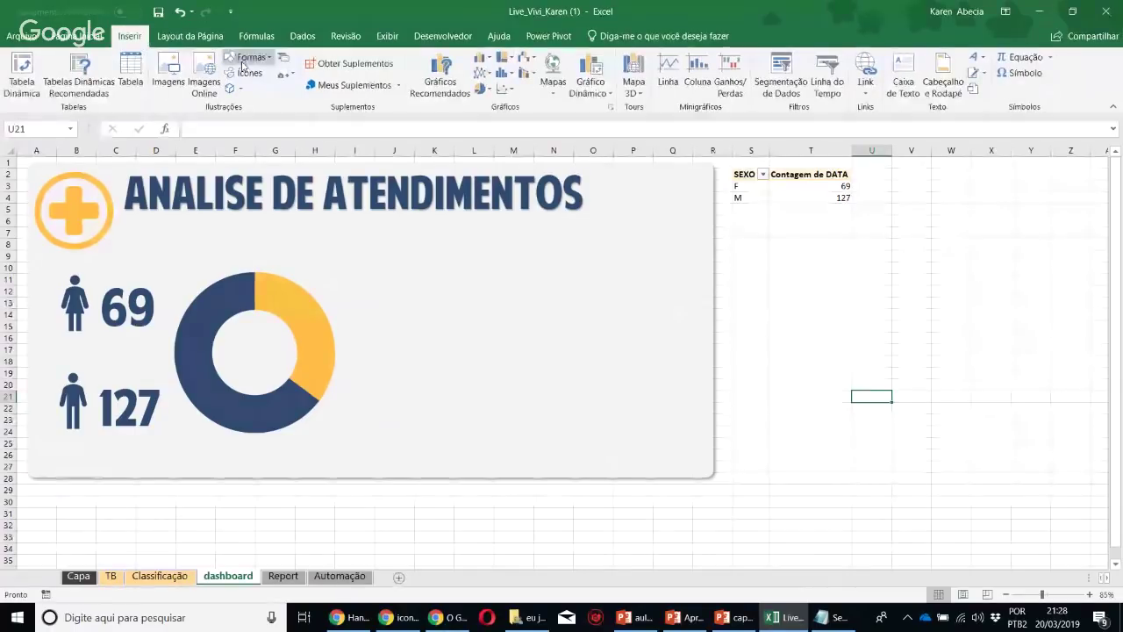
{"action": "left_click", "coordinate": [248, 57]}
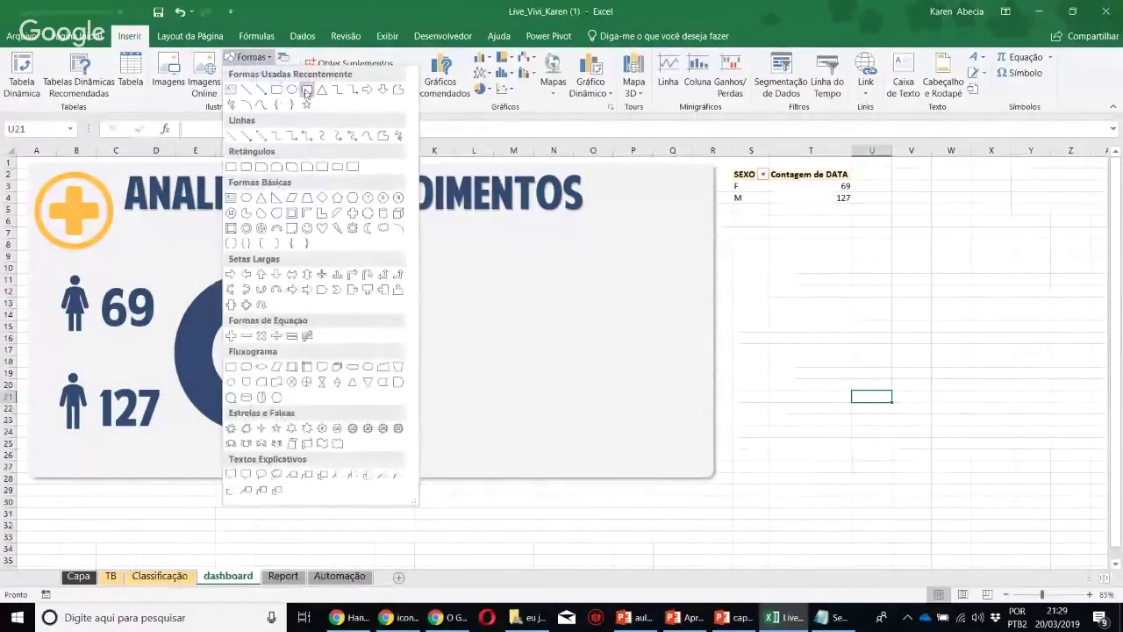
Draw an unfilled rounded rectangle with a theme-coloured outline over the counts and doughnut
{"action": "left_click", "coordinate": [276, 90]}
{"action": "left_click_drag", "start_coordinate": [35, 255], "coordinate": [356, 469]}
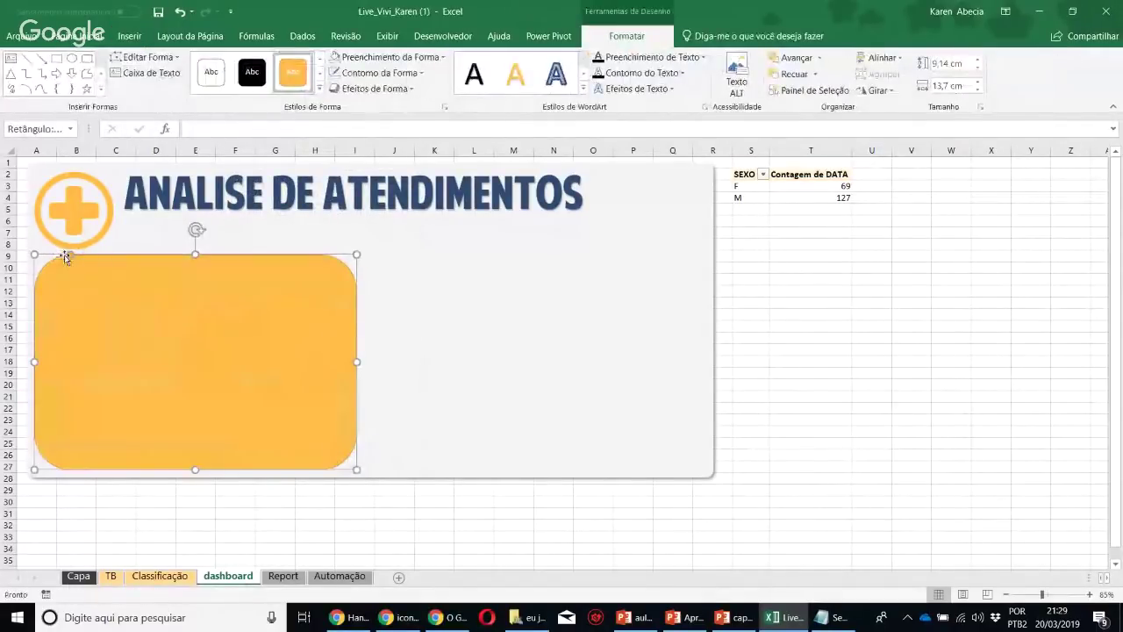
{"action": "left_click_drag", "start_coordinate": [71, 256], "coordinate": [47, 255]}
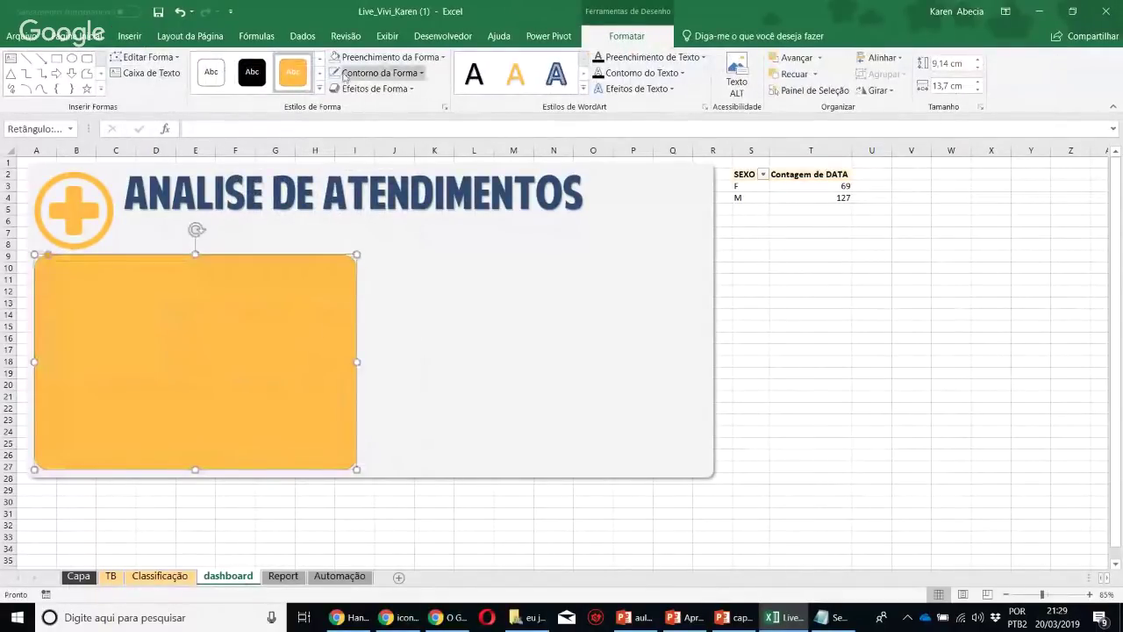
{"action": "left_click", "coordinate": [386, 57]}
{"action": "left_click", "coordinate": [368, 223]}
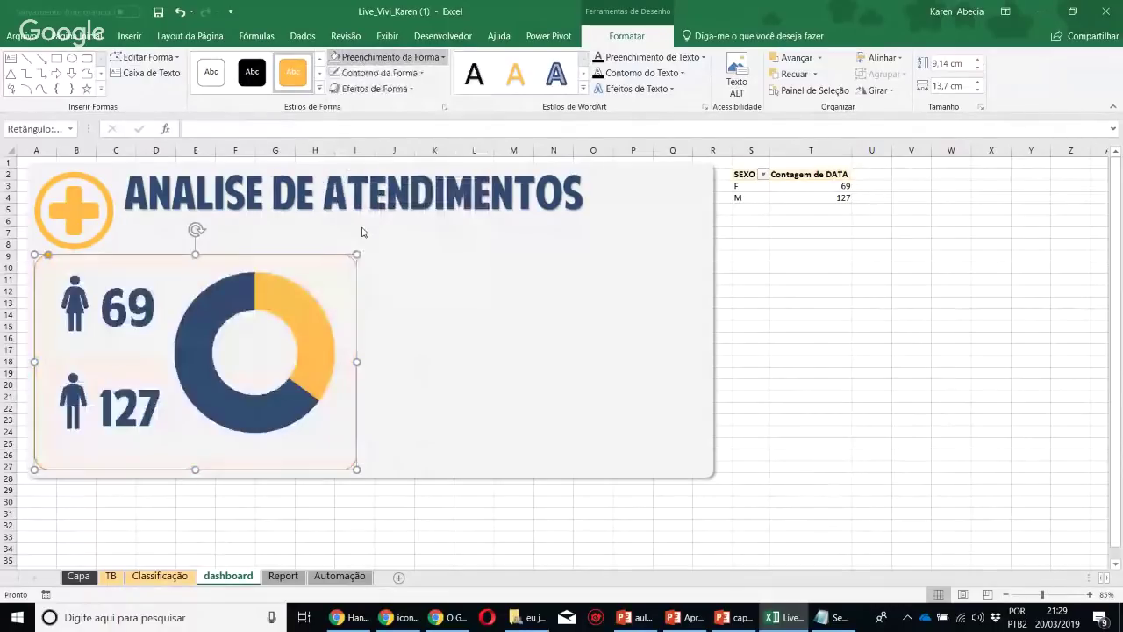
{"action": "left_click", "coordinate": [360, 73]}
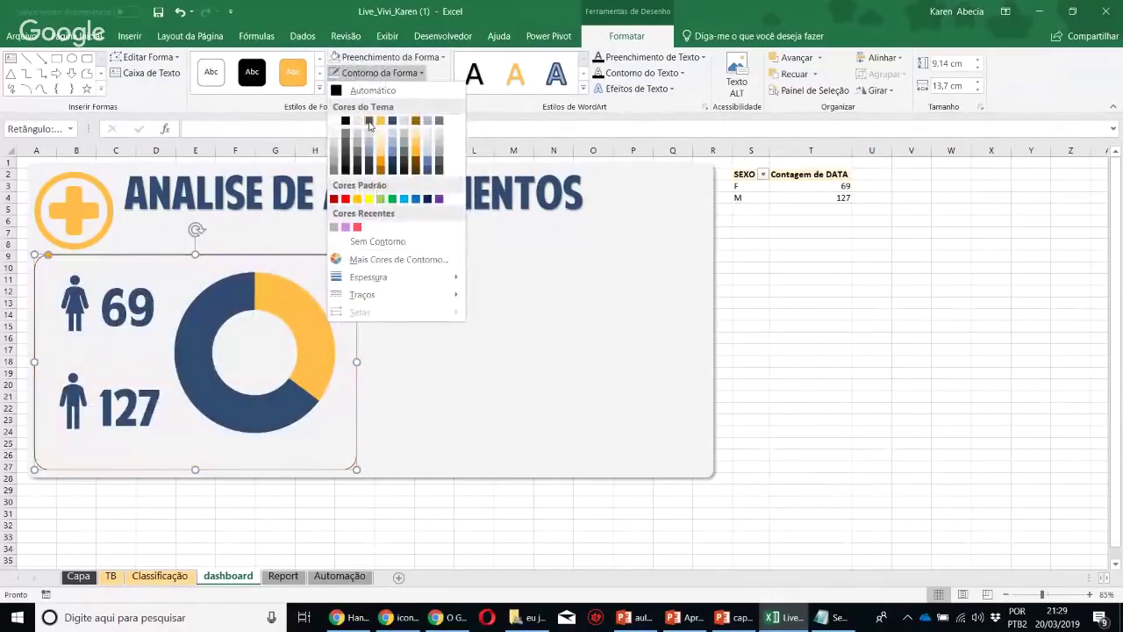
{"action": "left_click", "coordinate": [391, 123]}
{"action": "left_click", "coordinate": [360, 73]}
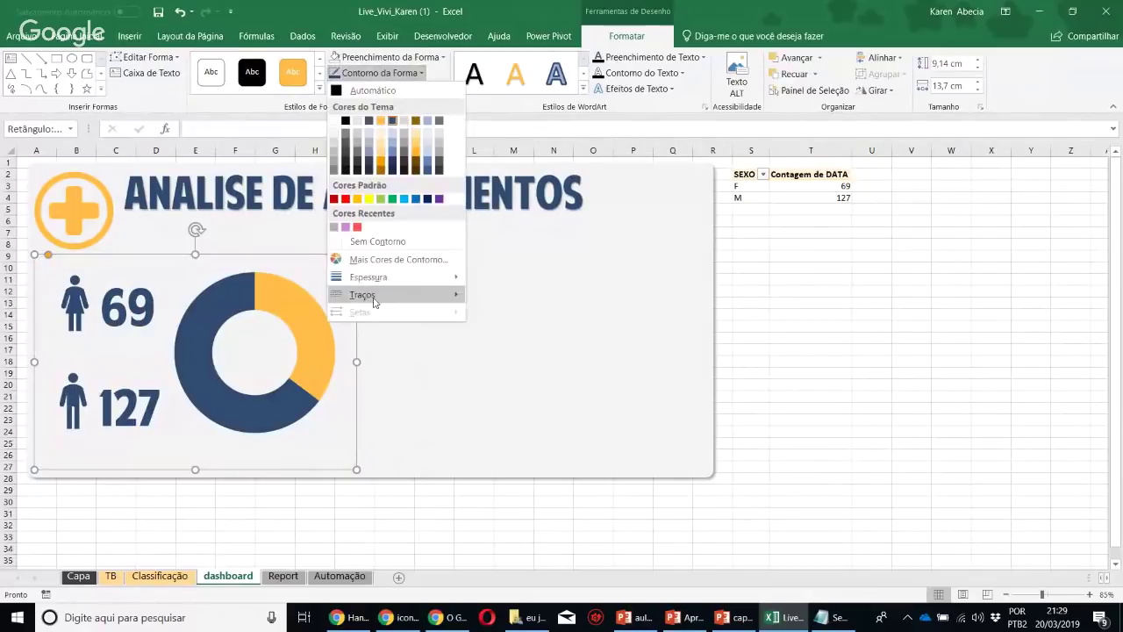
{"action": "mouse_move", "coordinate": [374, 295]}
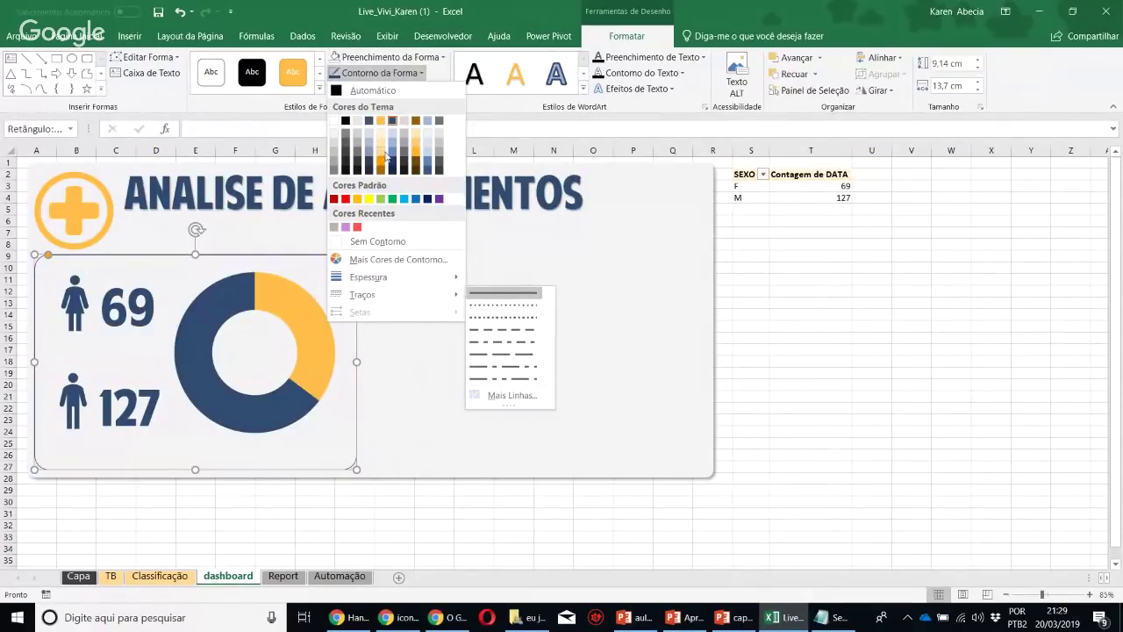
{"action": "left_click", "coordinate": [811, 360]}
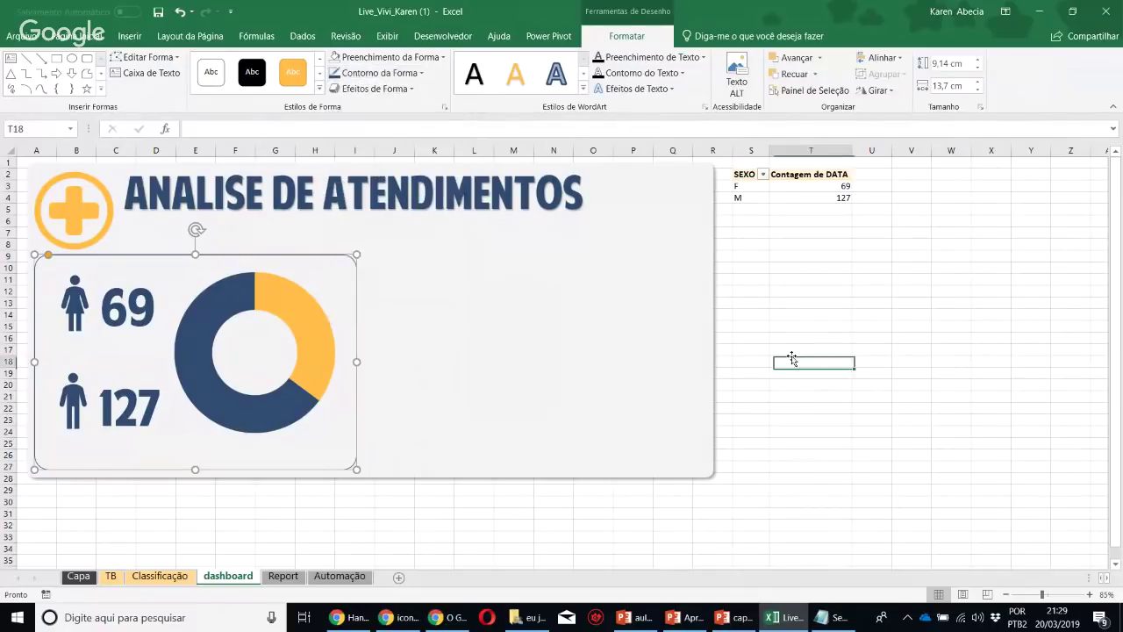
Adjust the card's top and bottom edges and shorten the dashboard background to fit
{"action": "left_click", "coordinate": [133, 256]}
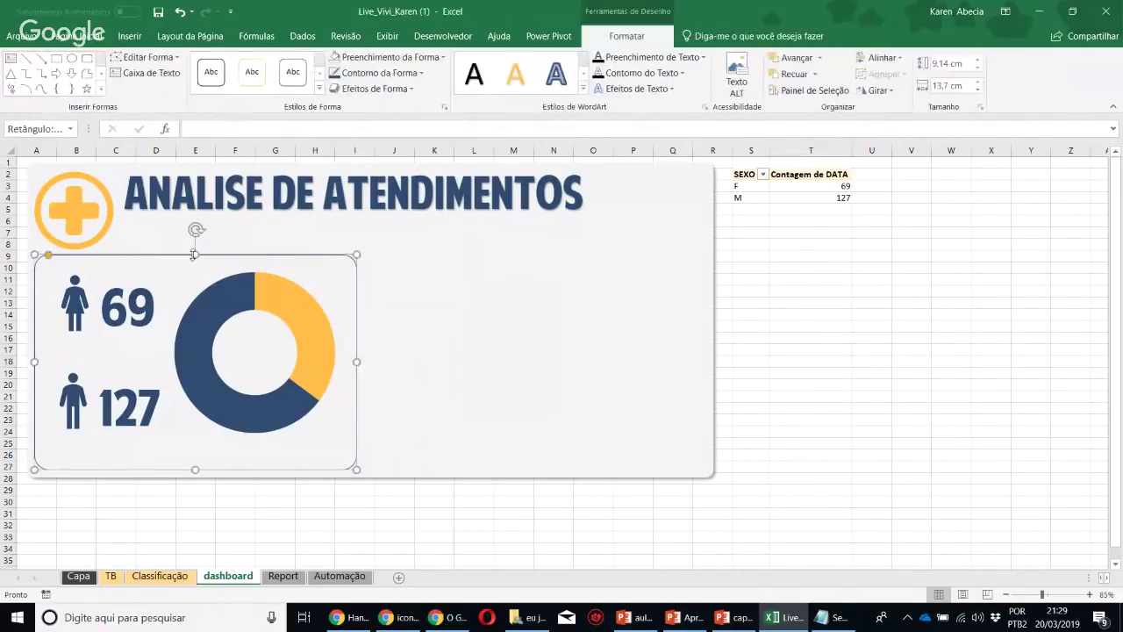
{"action": "left_click_drag", "start_coordinate": [195, 255], "coordinate": [195, 258]}
{"action": "left_click", "coordinate": [309, 500]}
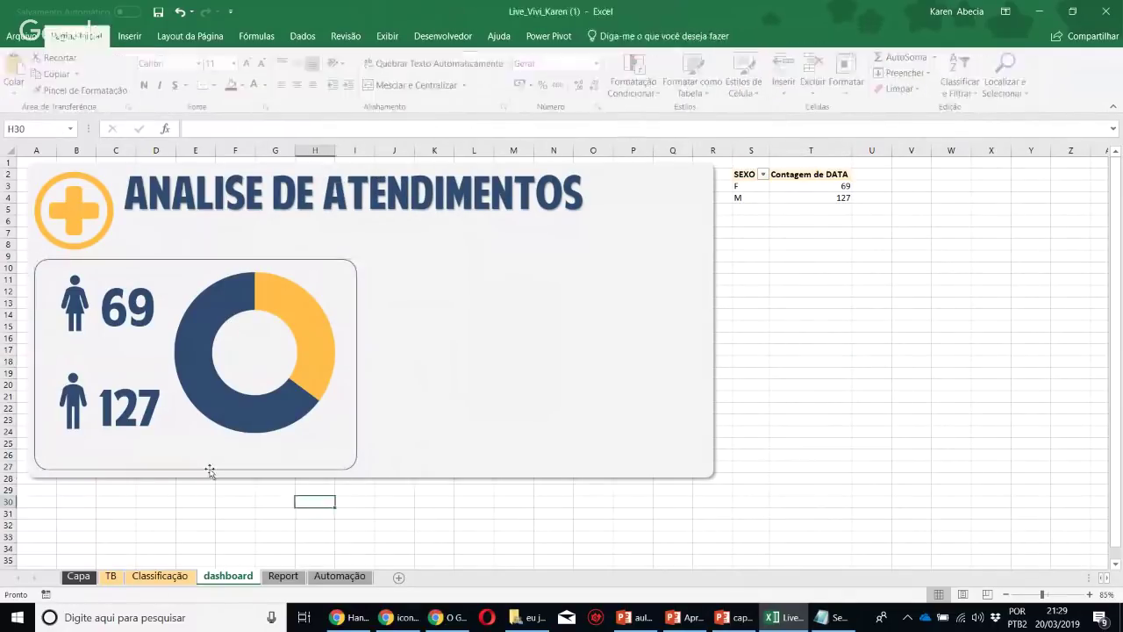
{"action": "left_click", "coordinate": [194, 467]}
{"action": "left_click_drag", "start_coordinate": [193, 467], "coordinate": [201, 456]}
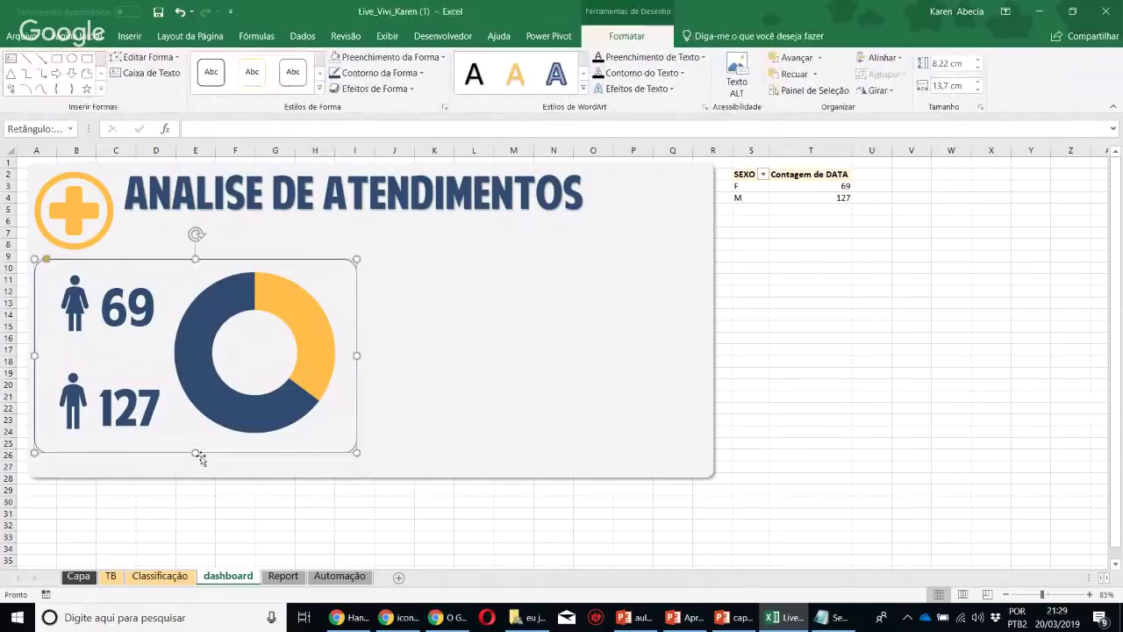
{"action": "left_click", "coordinate": [85, 466]}
{"action": "left_click_drag", "start_coordinate": [371, 477], "coordinate": [373, 460]}
{"action": "left_click", "coordinate": [361, 489]}
Place a matching copy of the card to its right as an empty second card
{"action": "left_click", "coordinate": [332, 264]}
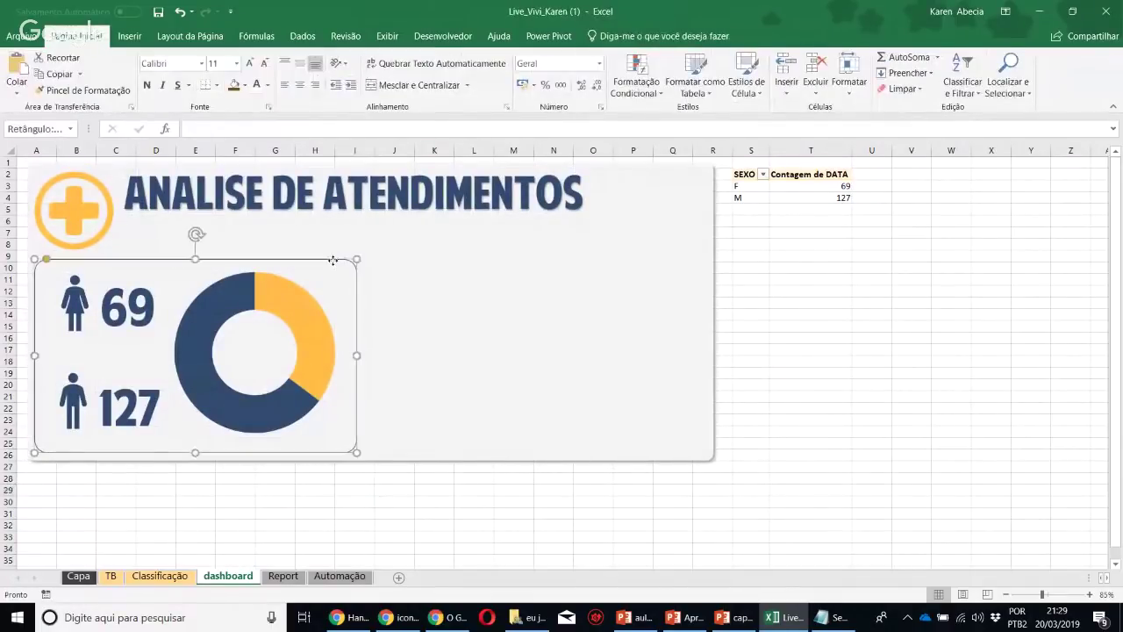
{"action": "left_click_drag", "start_coordinate": [333, 260], "coordinate": [672, 261]}
{"action": "left_click", "coordinate": [839, 340]}
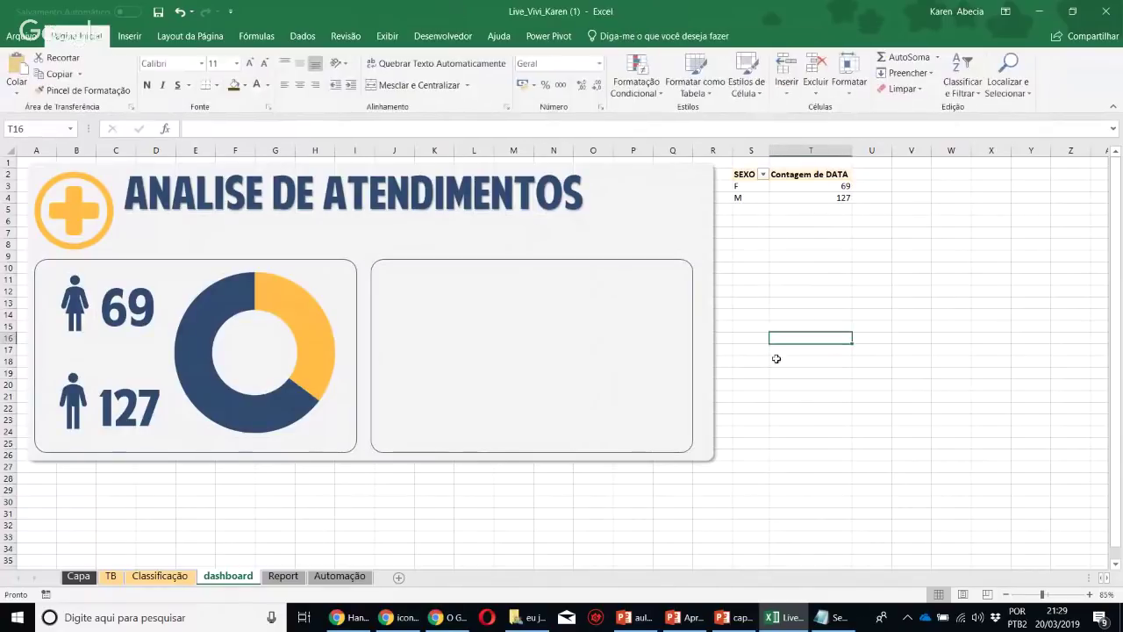
Copy the SEXO pivot table and paste a duplicate at cell S7
{"action": "left_click_drag", "start_coordinate": [748, 175], "coordinate": [787, 199]}
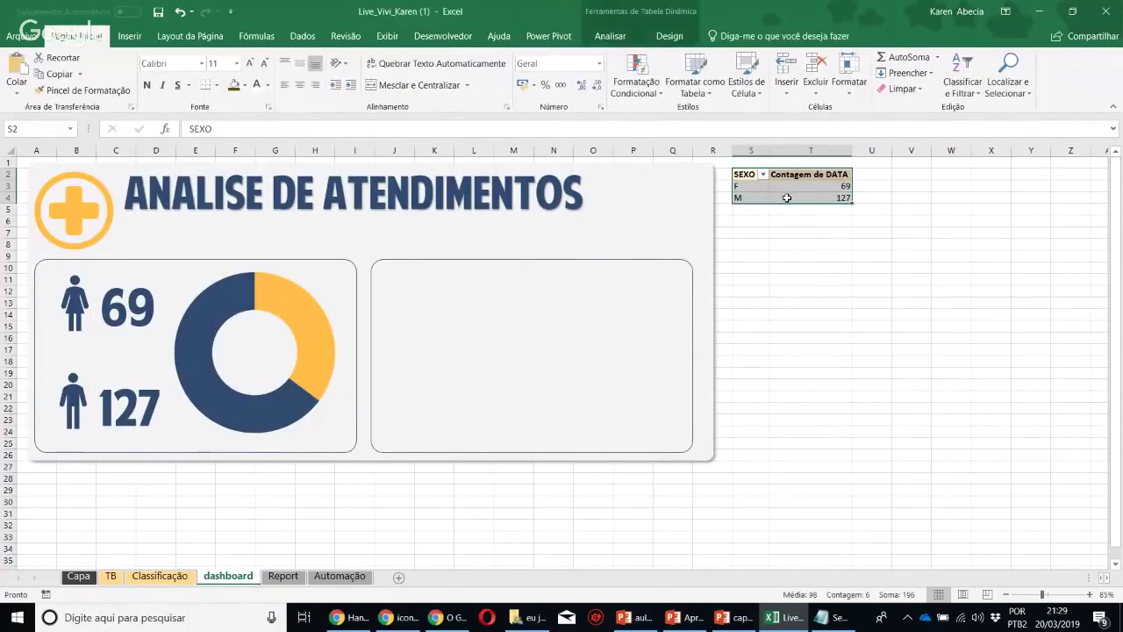
{"action": "key", "text": "ctrl+c"}
{"action": "left_click", "coordinate": [753, 232]}
{"action": "key", "text": "ctrl+v"}
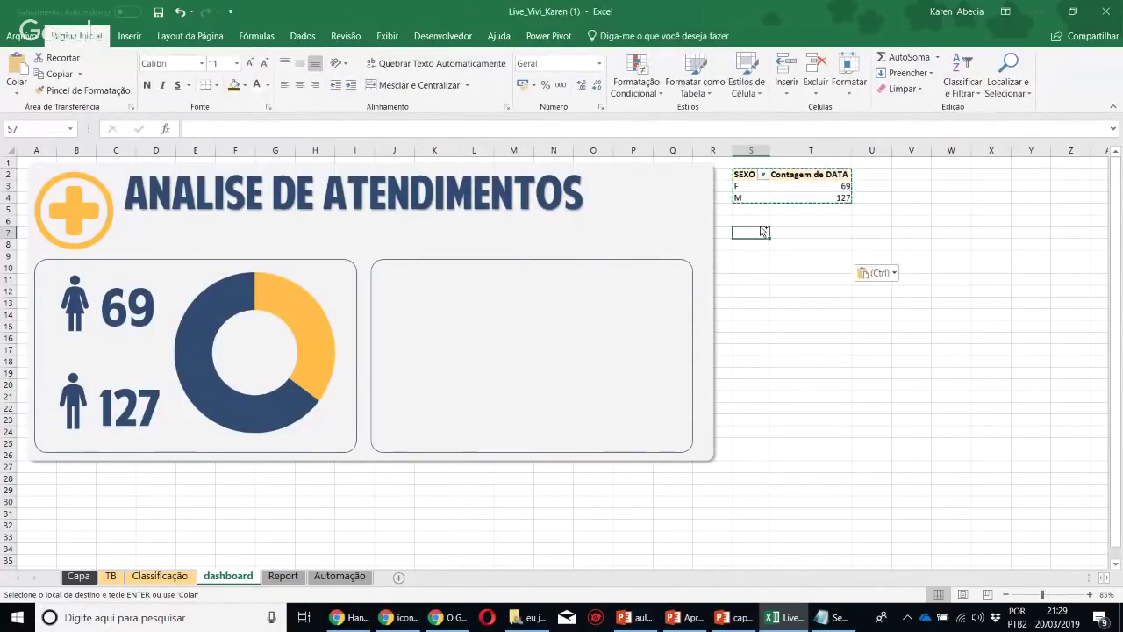
{"action": "left_click", "coordinate": [817, 246]}
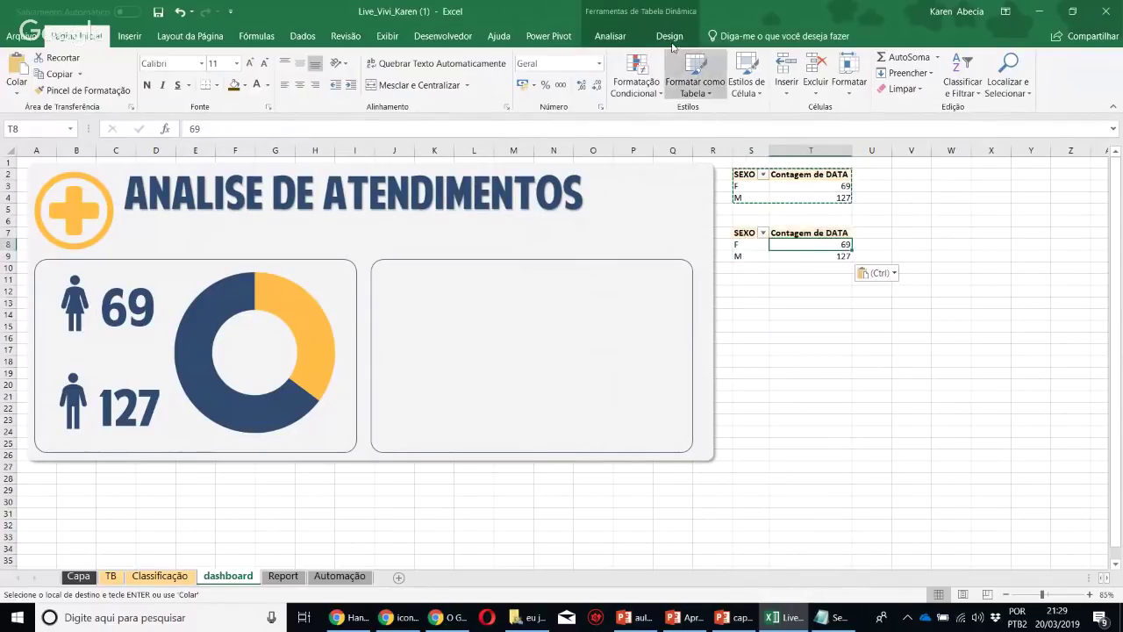
In the pasted pivot's field list, put STATUS in Linhas and remove SEXO
{"action": "right_click", "coordinate": [756, 248]}
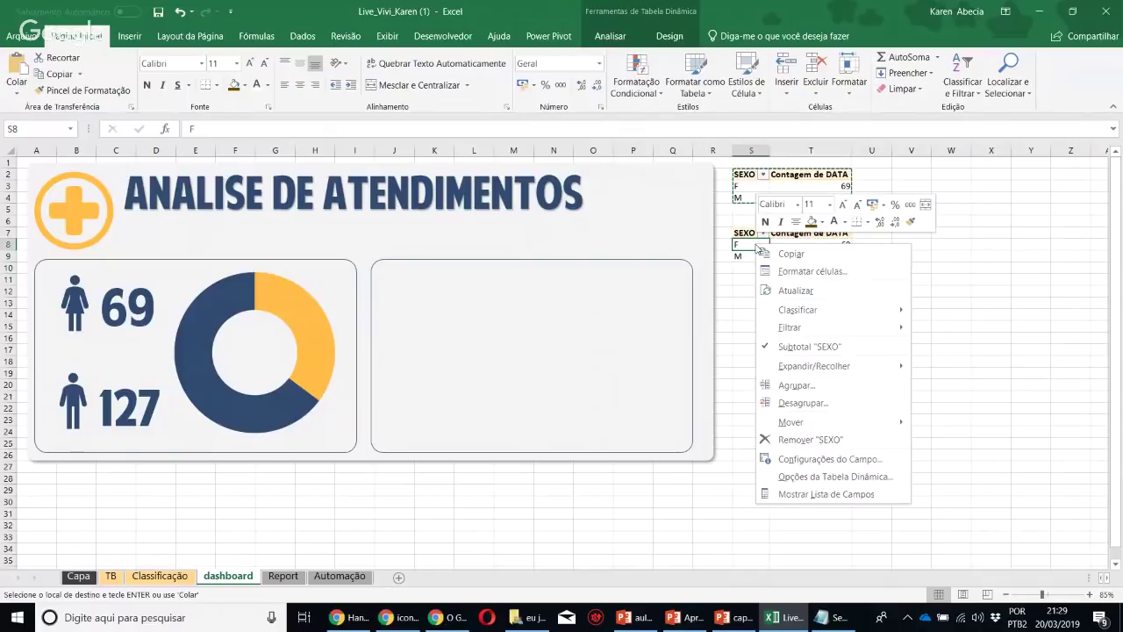
{"action": "left_click", "coordinate": [825, 494]}
{"action": "left_click", "coordinate": [779, 478]}
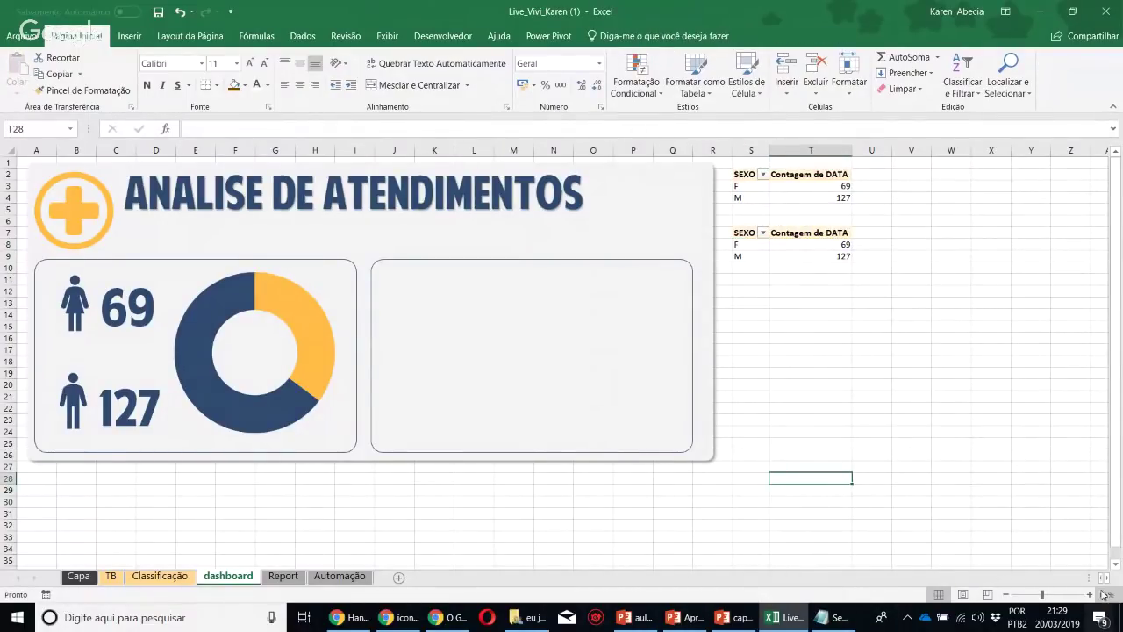
{"action": "left_click_drag", "start_coordinate": [606, 577], "coordinate": [655, 579]}
{"action": "left_click", "coordinate": [759, 258]}
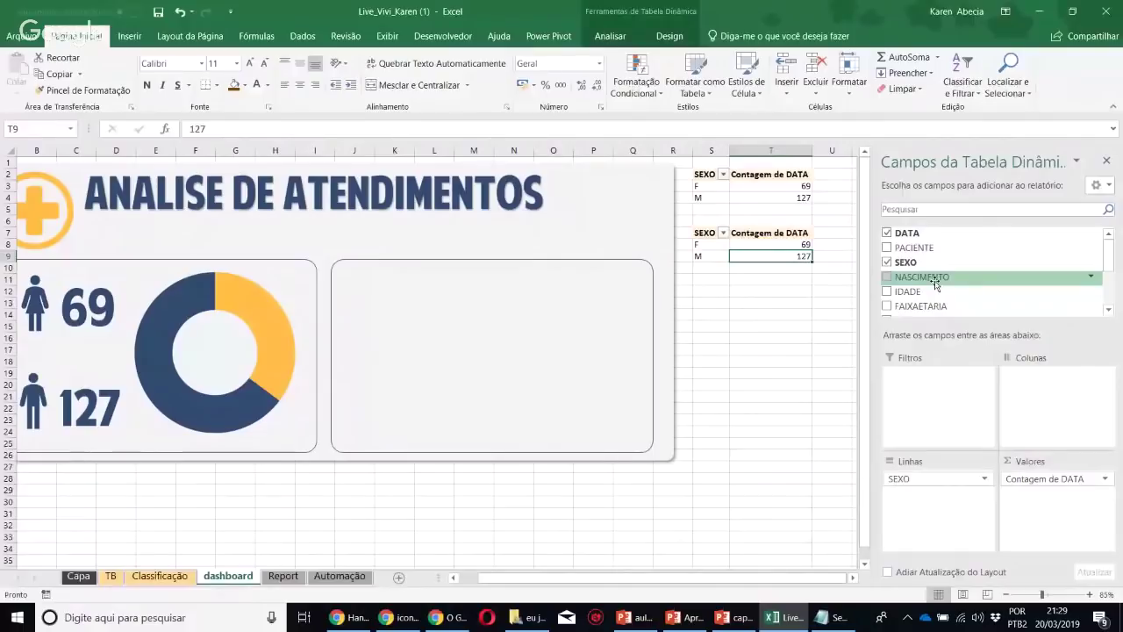
{"action": "scroll", "coordinate": [937, 279], "scroll_direction": "down", "scroll_amount": 5}
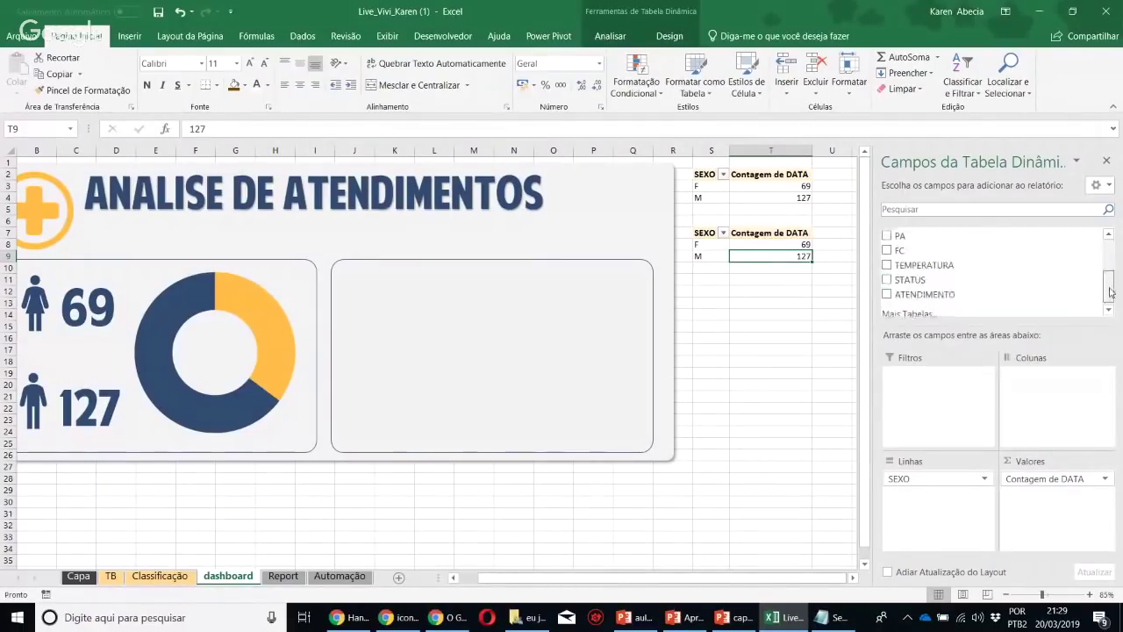
{"action": "left_click_drag", "start_coordinate": [934, 274], "coordinate": [926, 514]}
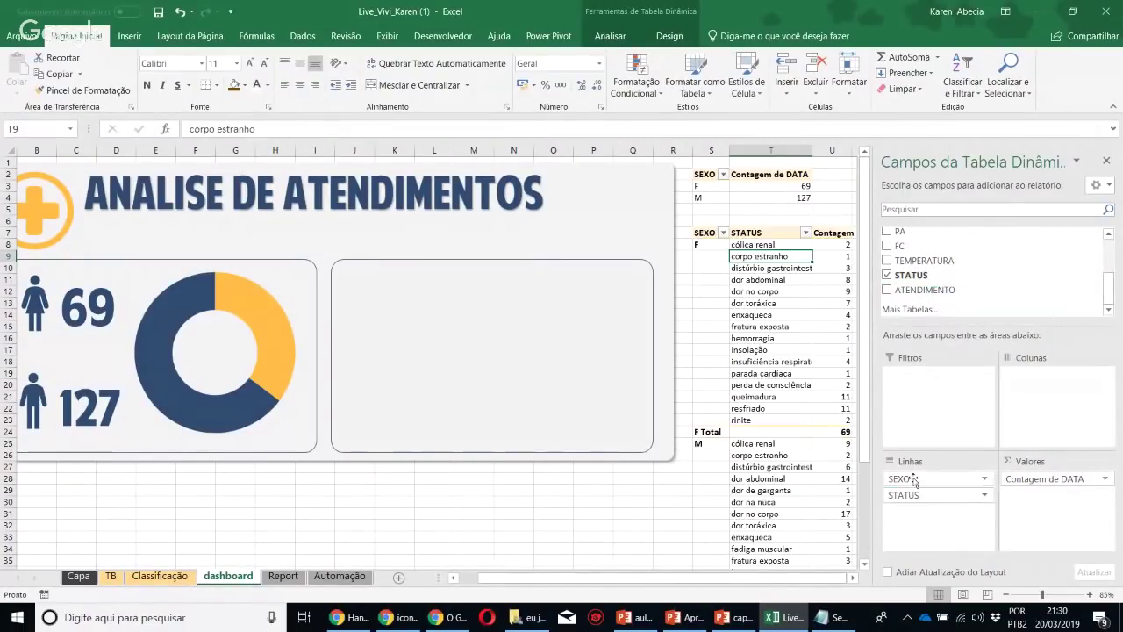
{"action": "left_click_drag", "start_coordinate": [899, 478], "coordinate": [743, 463]}
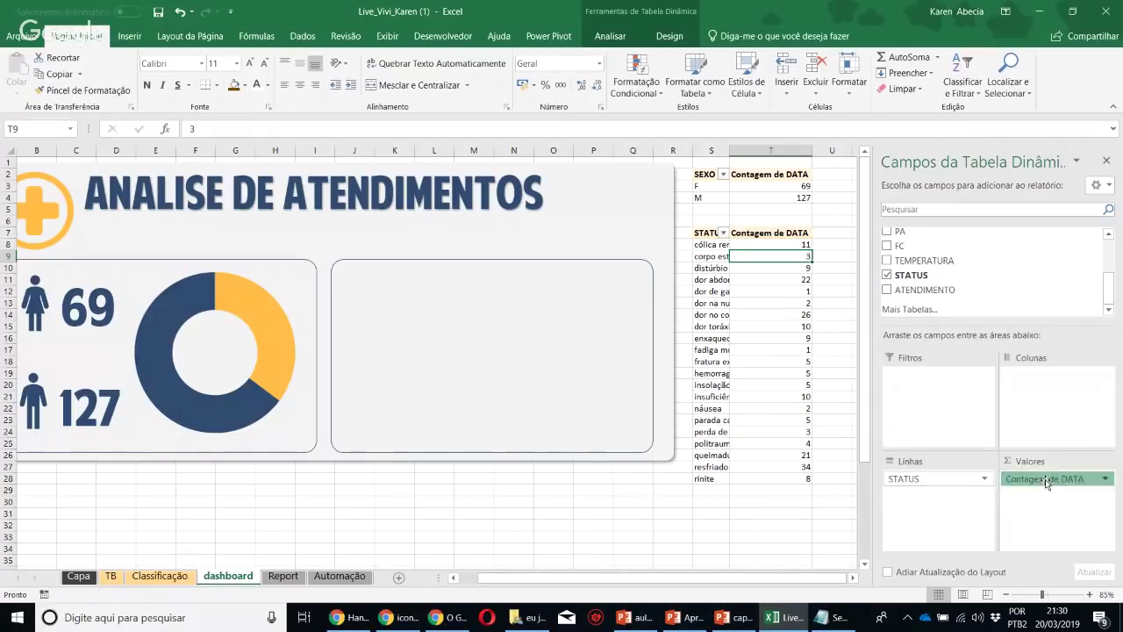
Auto-fit column S to the longest STATUS label and close the field list
{"action": "left_click", "coordinate": [695, 290]}
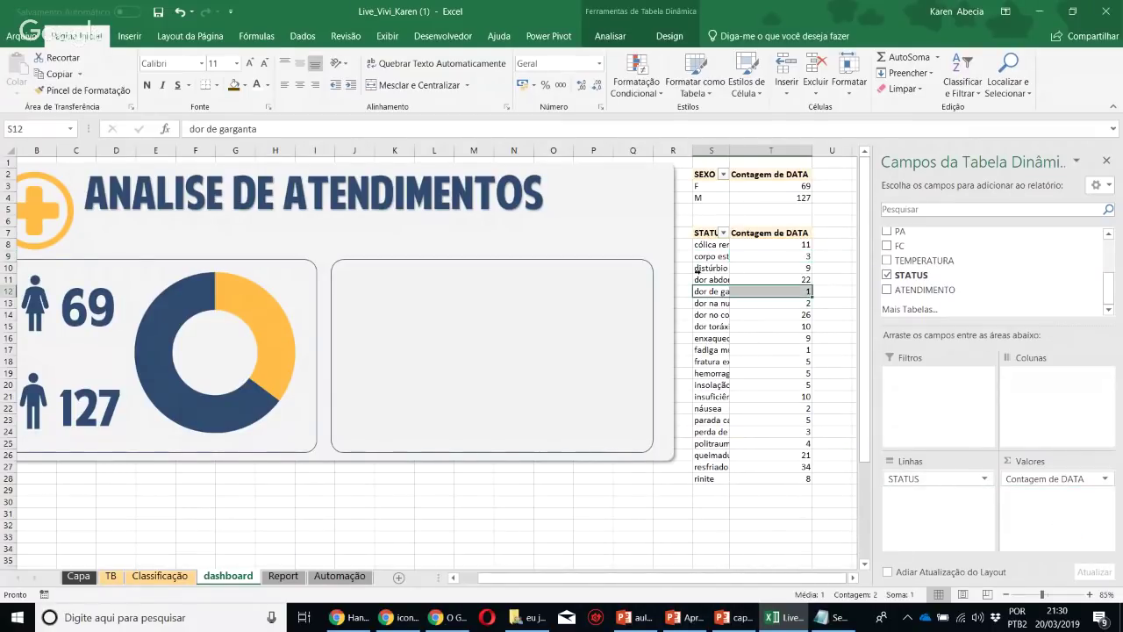
{"action": "double_click", "coordinate": [728, 151]}
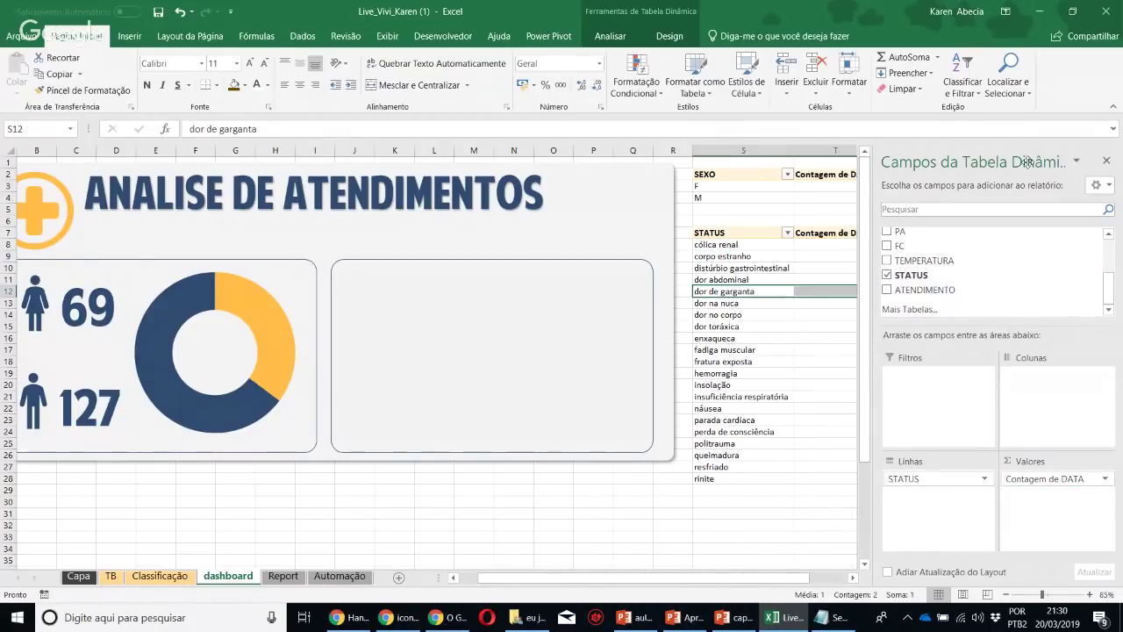
{"action": "left_click", "coordinate": [1104, 161]}
{"action": "left_click", "coordinate": [733, 303]}
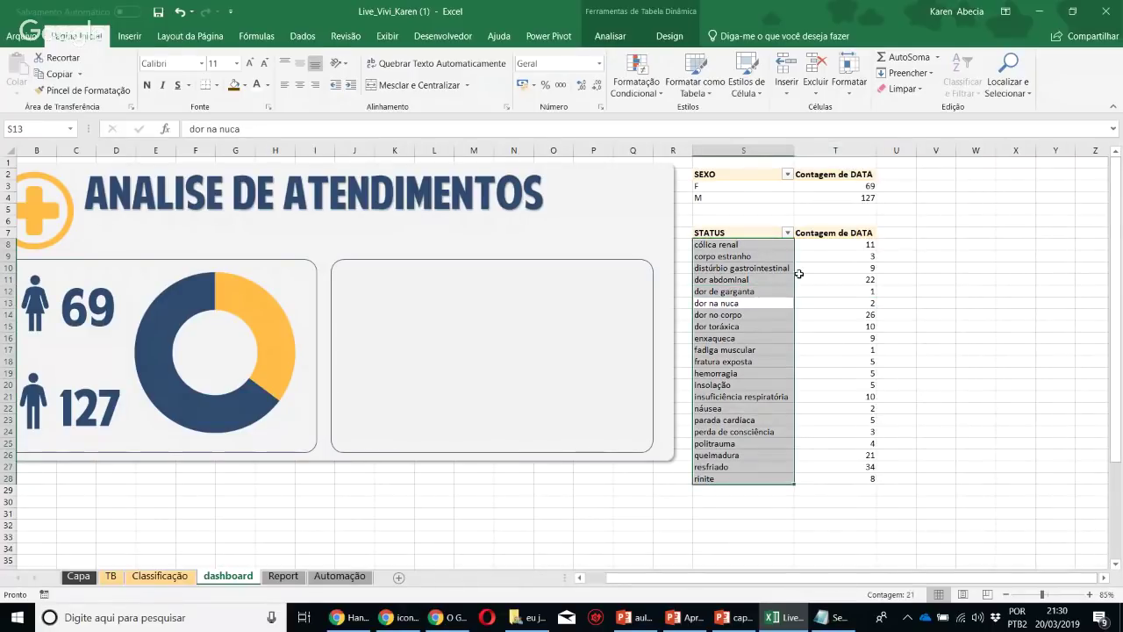
Apply a Top 10 value filter to the STATUS pivot items
{"action": "left_click", "coordinate": [799, 276]}
{"action": "left_click", "coordinate": [787, 233]}
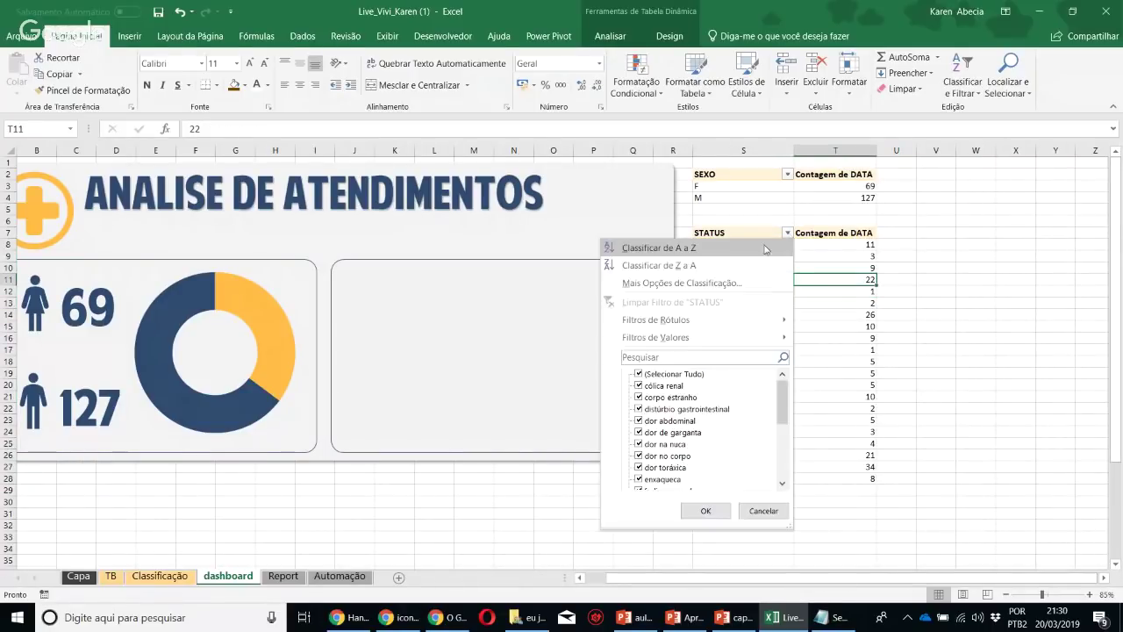
{"action": "mouse_move", "coordinate": [674, 319]}
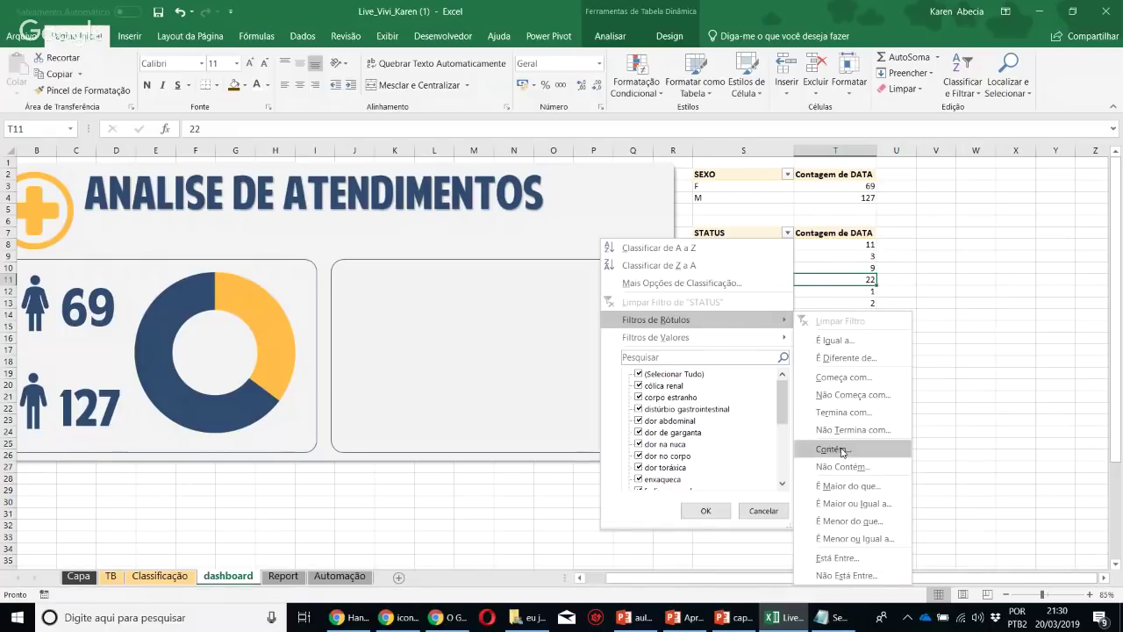
{"action": "mouse_move", "coordinate": [762, 338]}
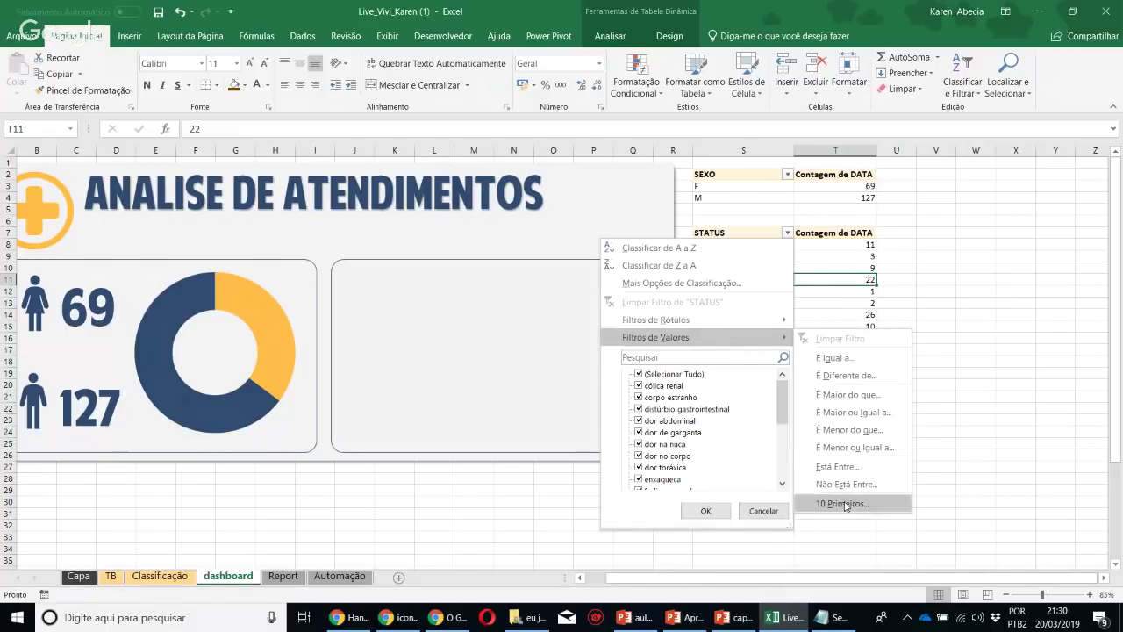
{"action": "left_click", "coordinate": [841, 504]}
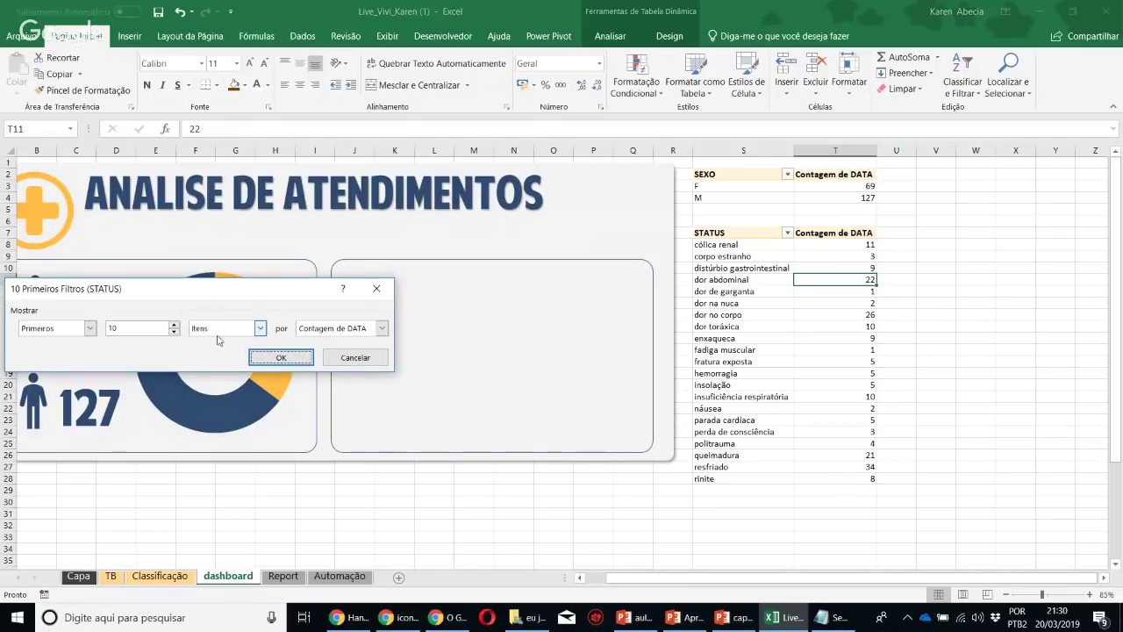
{"action": "left_click", "coordinate": [280, 359]}
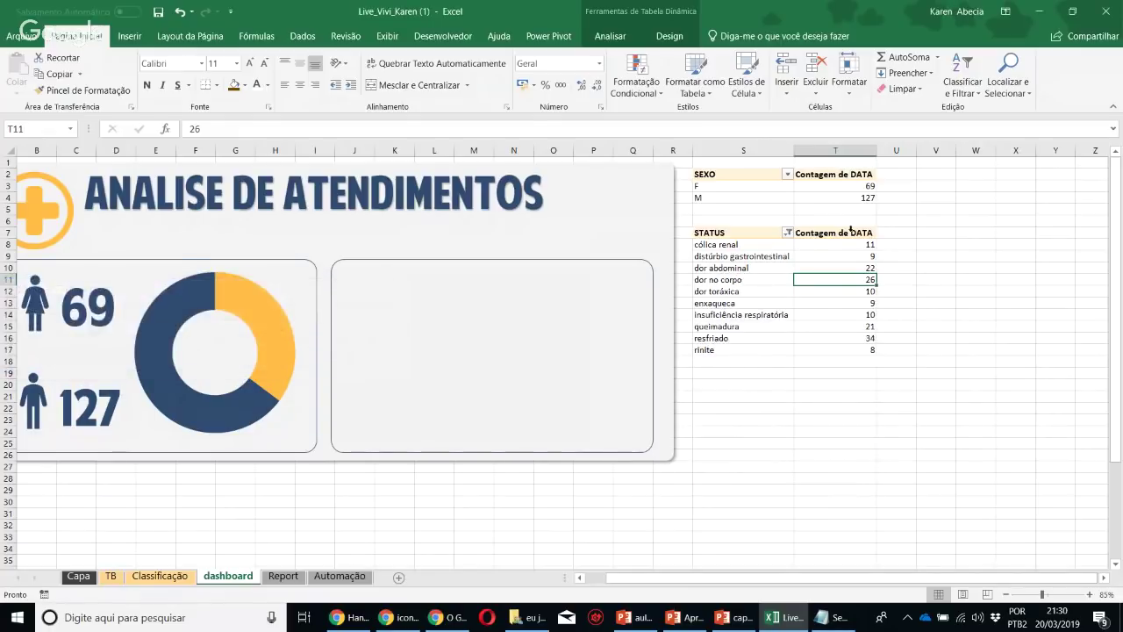
Sort STATUS ascending by Contagem de DATA, from rinite 8 to resfriado 34
{"action": "left_click", "coordinate": [787, 233]}
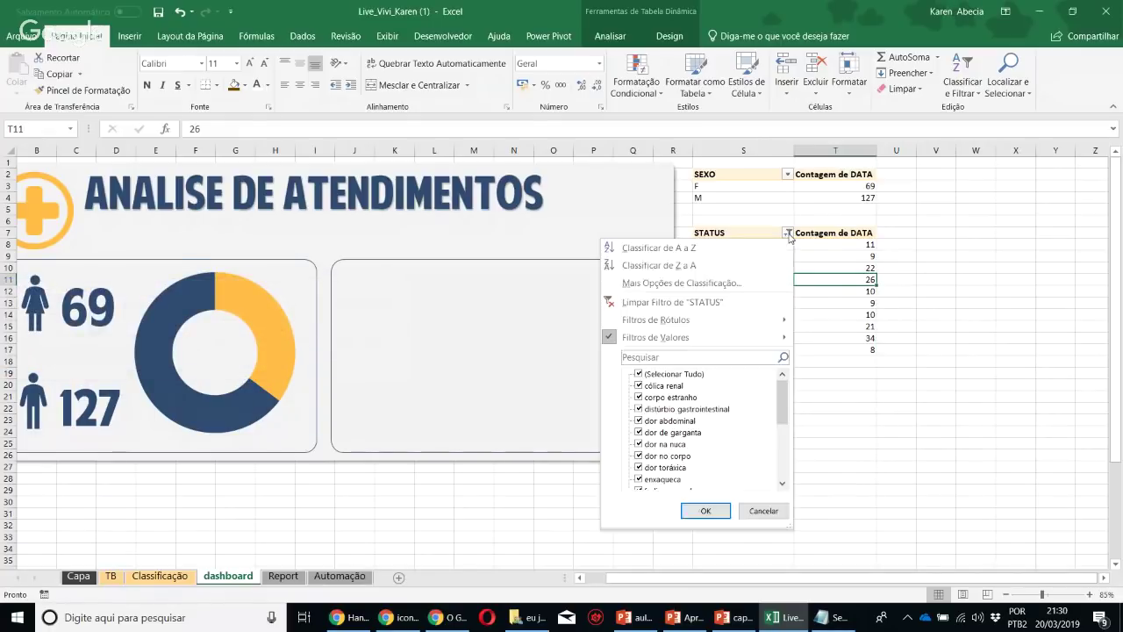
{"action": "left_click", "coordinate": [671, 281]}
{"action": "left_click", "coordinate": [93, 273]}
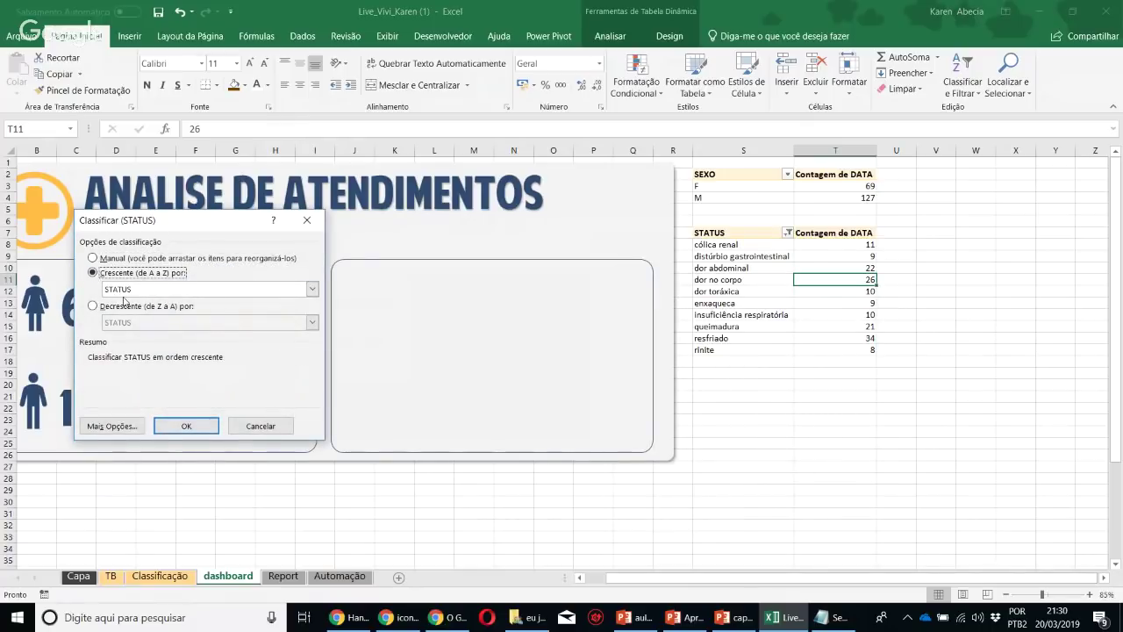
{"action": "left_click", "coordinate": [123, 291]}
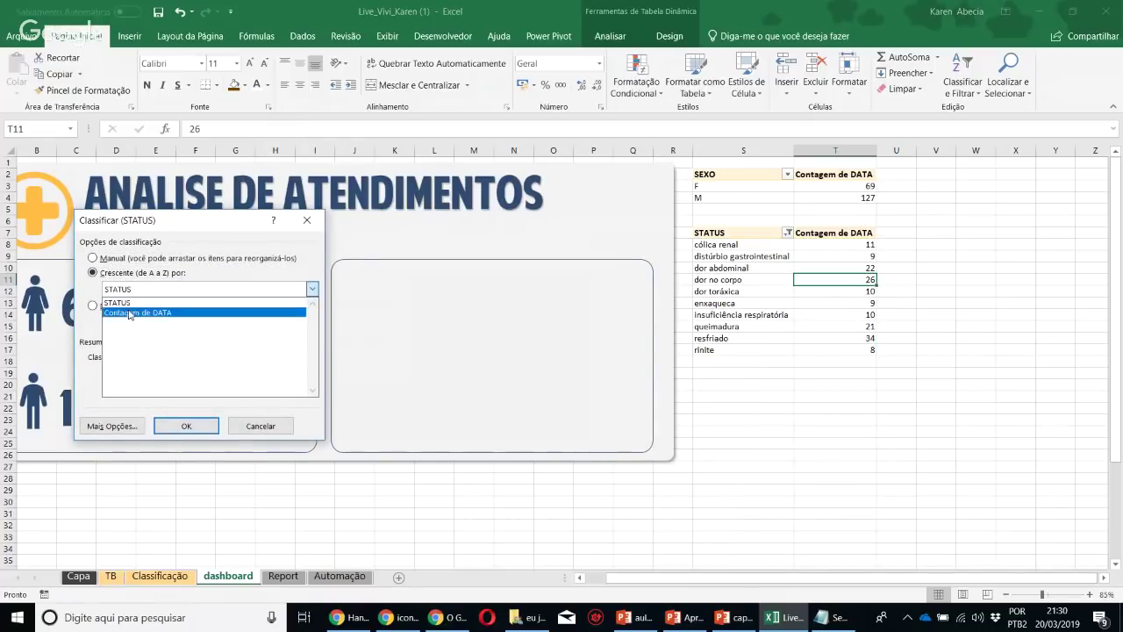
{"action": "left_click", "coordinate": [129, 313]}
{"action": "left_click", "coordinate": [182, 426]}
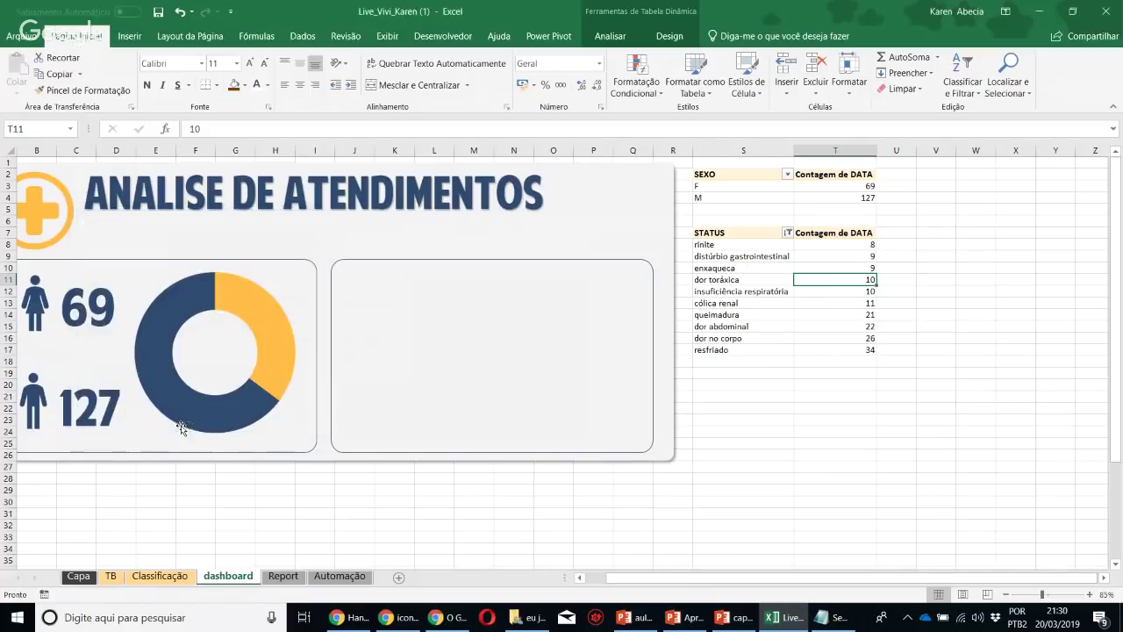
{"action": "left_click", "coordinate": [821, 290]}
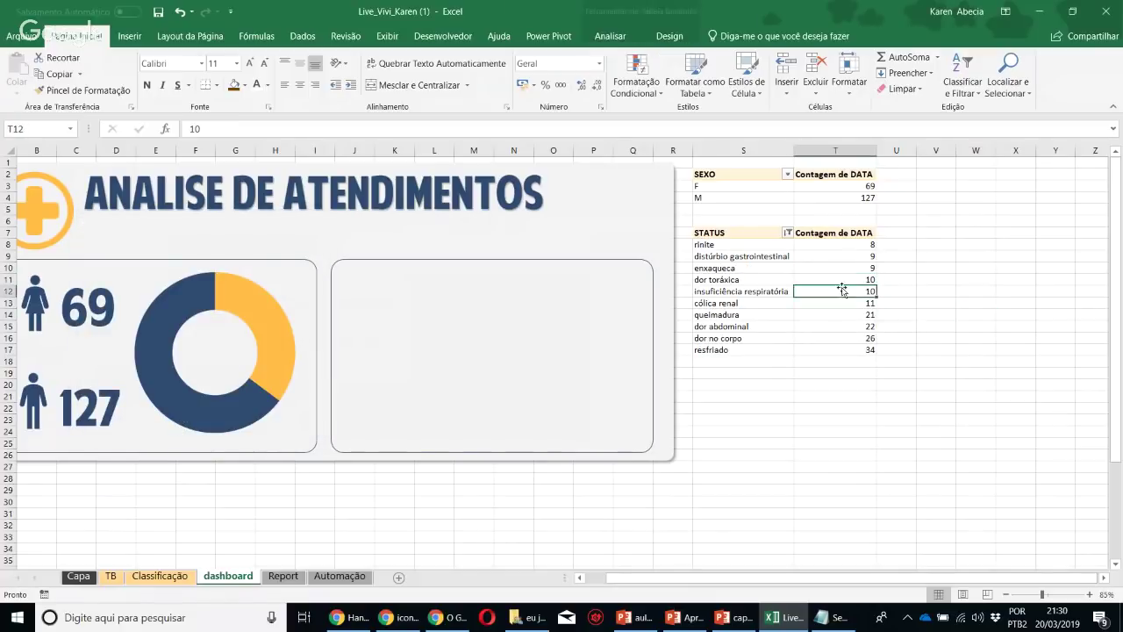
{"action": "left_click", "coordinate": [610, 36]}
Insert a clustered column PivotChart of the STATUS counts with all field buttons hidden
{"action": "left_click", "coordinate": [862, 79]}
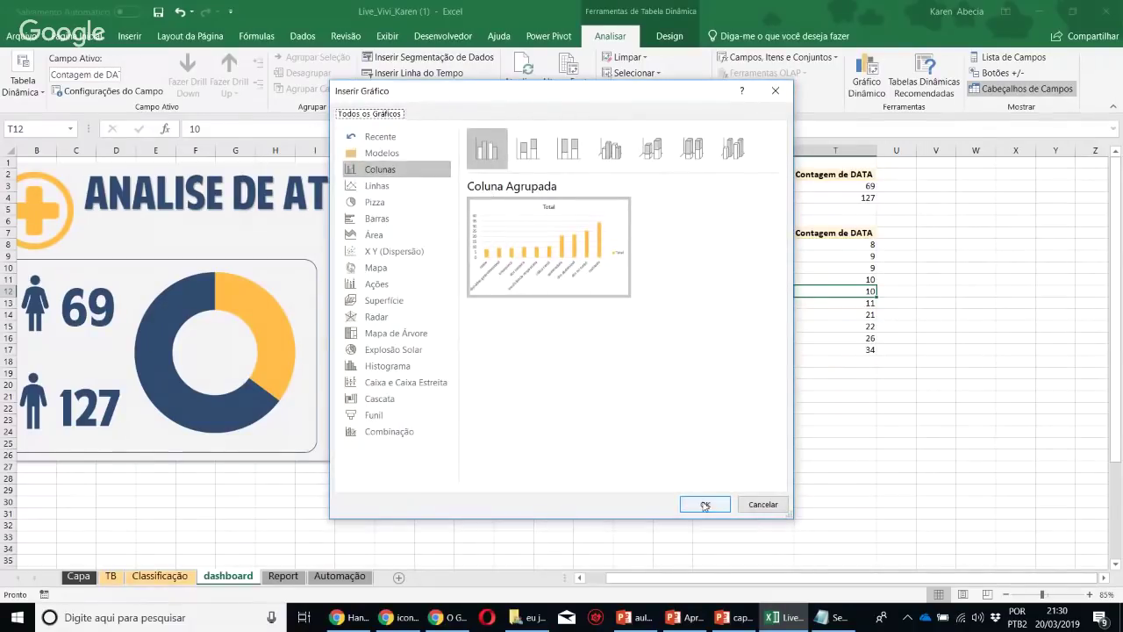
{"action": "left_click", "coordinate": [704, 505]}
{"action": "right_click", "coordinate": [454, 287]}
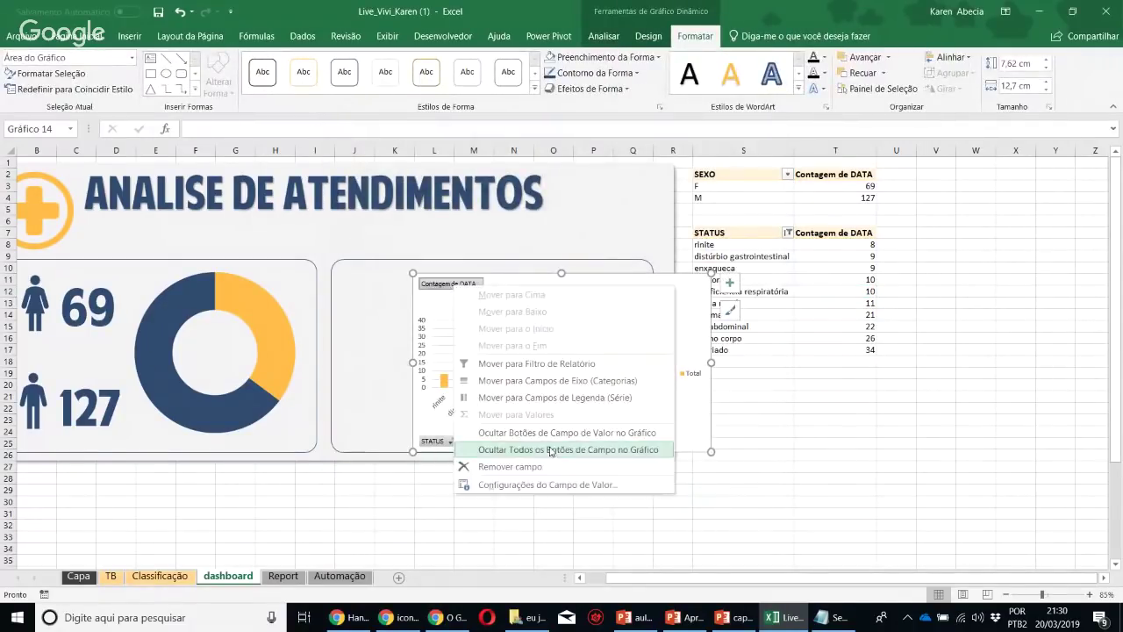
{"action": "left_click", "coordinate": [551, 450]}
Delete the chart title, value axis, gridlines and legend, moving the chart into the right panel
{"action": "left_click", "coordinate": [569, 287]}
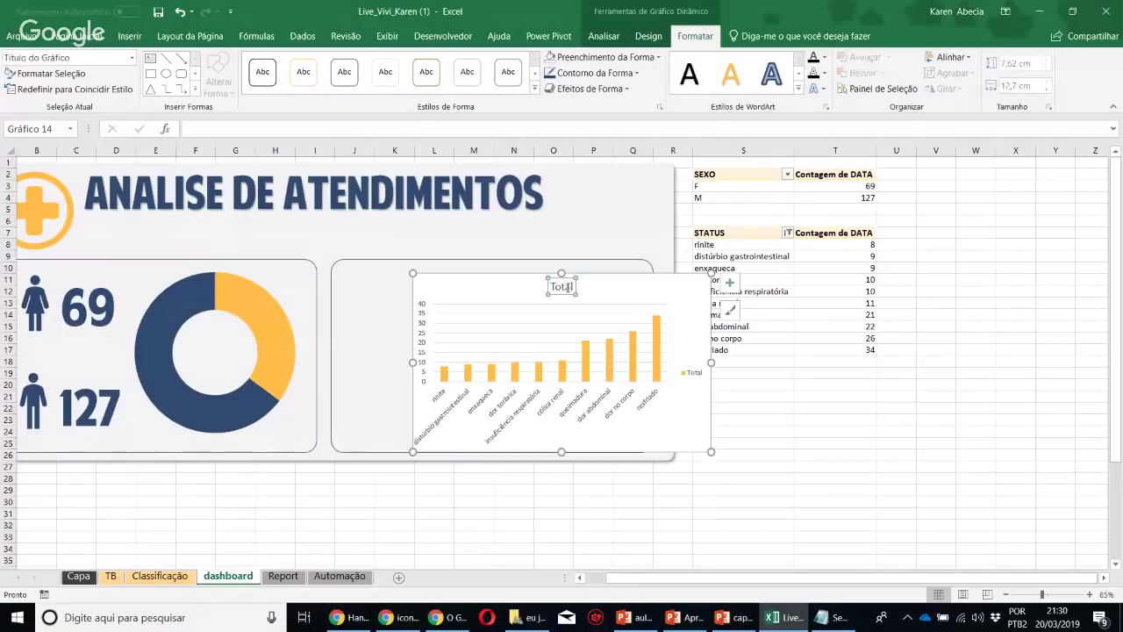
{"action": "key", "text": "Delete"}
{"action": "left_click", "coordinate": [423, 312]}
{"action": "key", "text": "Delete"}
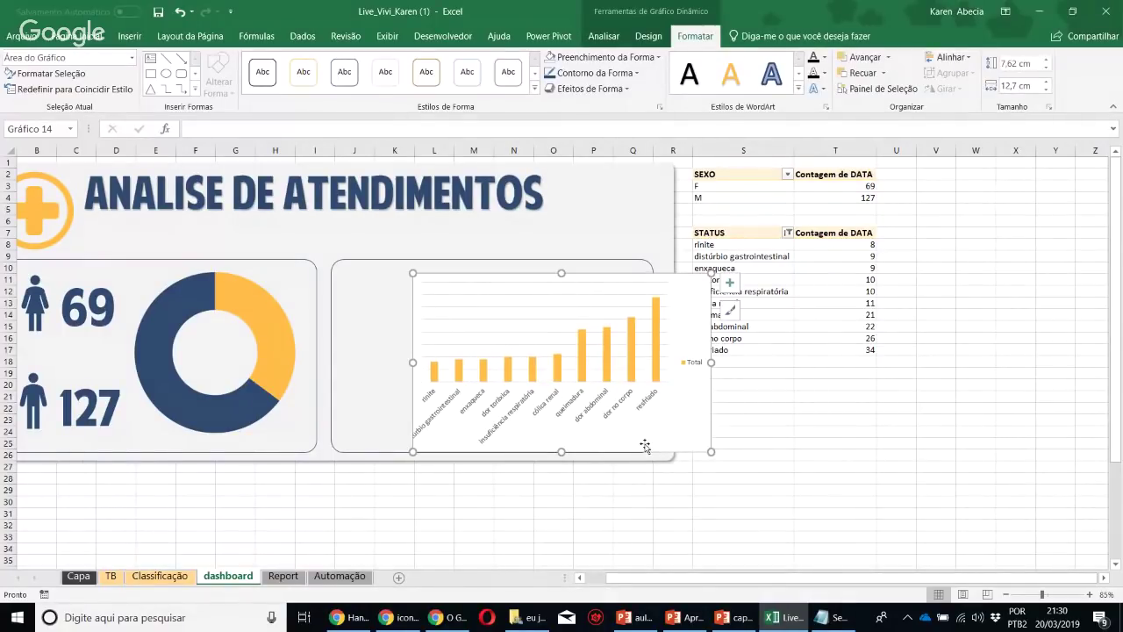
{"action": "left_click_drag", "start_coordinate": [645, 447], "coordinate": [575, 445]}
{"action": "left_click", "coordinate": [472, 302]}
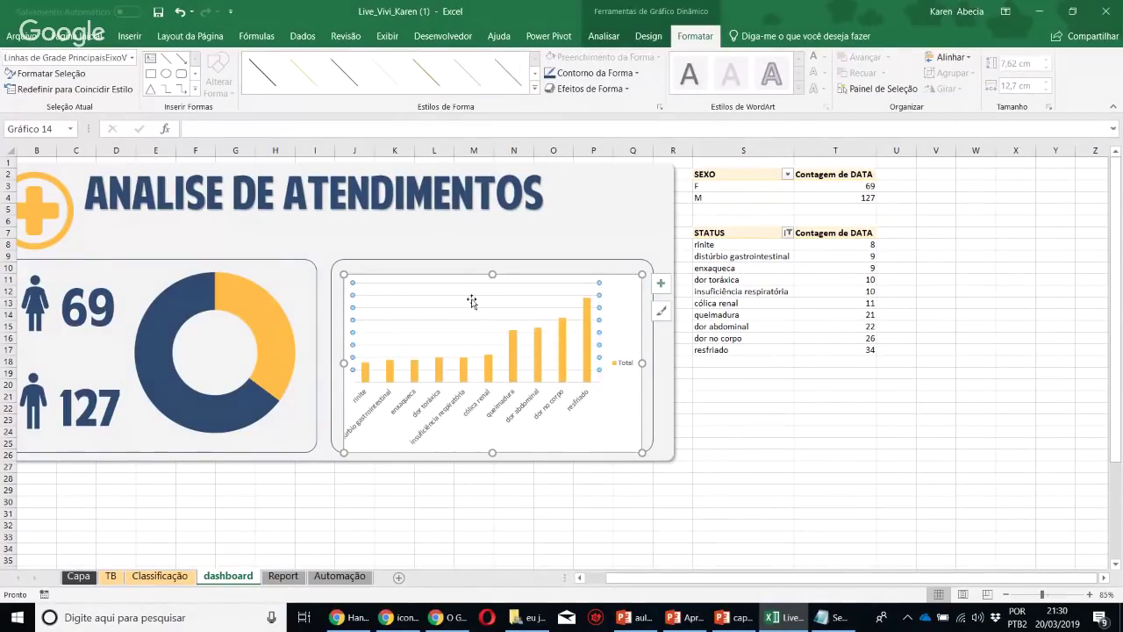
{"action": "key", "text": "Delete"}
{"action": "left_click", "coordinate": [620, 362]}
{"action": "key", "text": "Delete"}
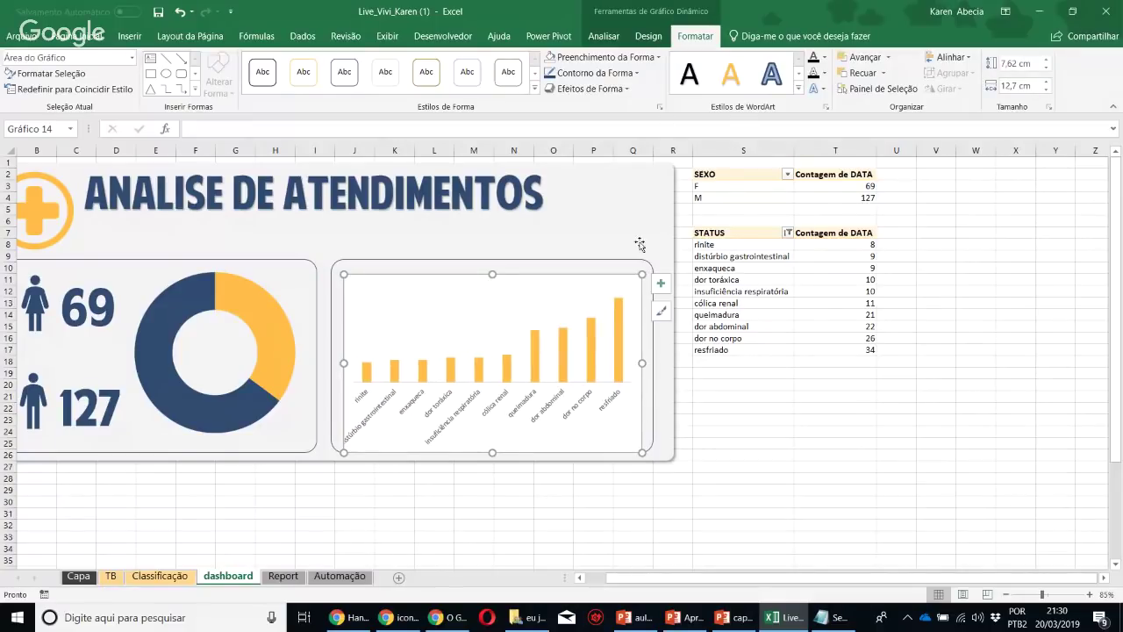
Set the chart to No Outline and No Fill and stretch it to fill the panel
{"action": "left_click", "coordinate": [595, 73]}
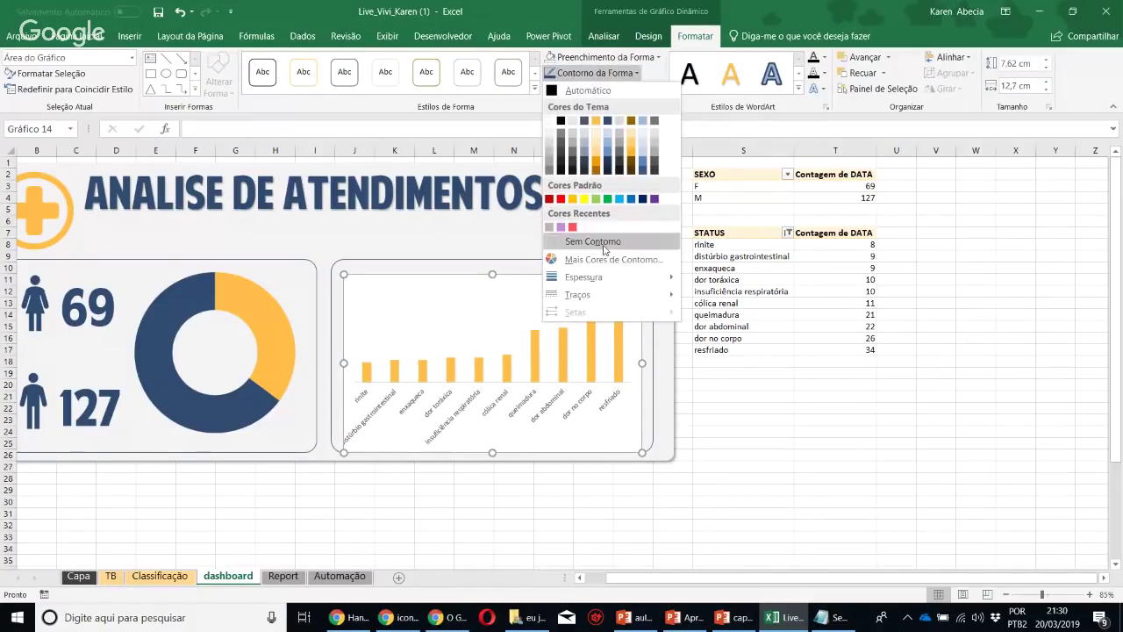
{"action": "left_click", "coordinate": [596, 240]}
{"action": "left_click", "coordinate": [603, 57]}
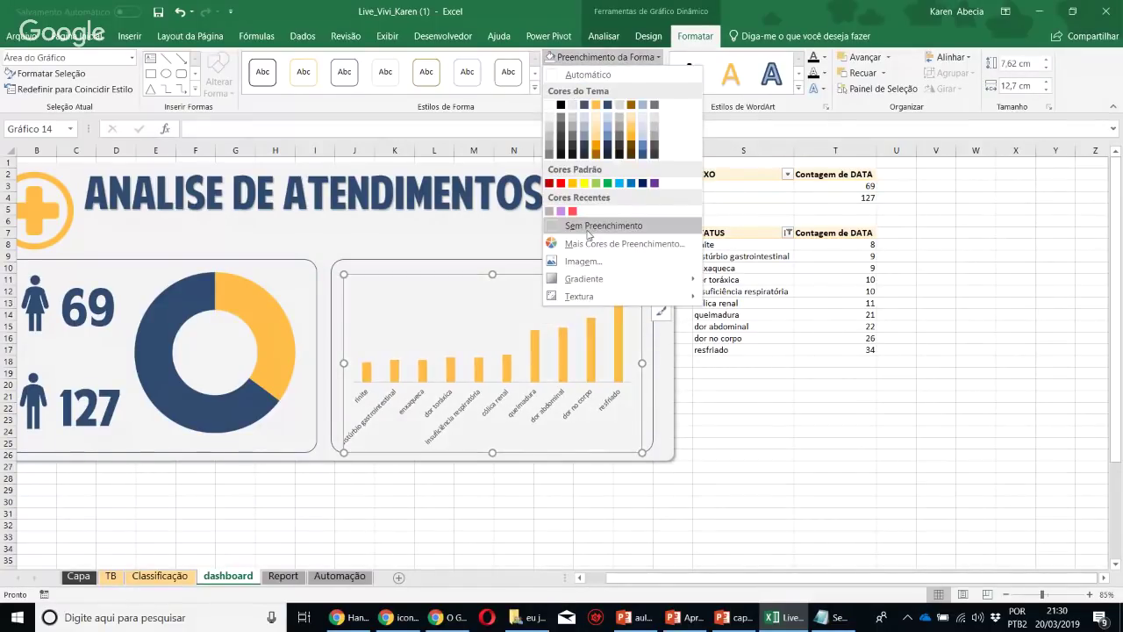
{"action": "left_click", "coordinate": [594, 225]}
{"action": "left_click_drag", "start_coordinate": [642, 280], "coordinate": [647, 266]}
{"action": "left_click_drag", "start_coordinate": [343, 268], "coordinate": [340, 268]}
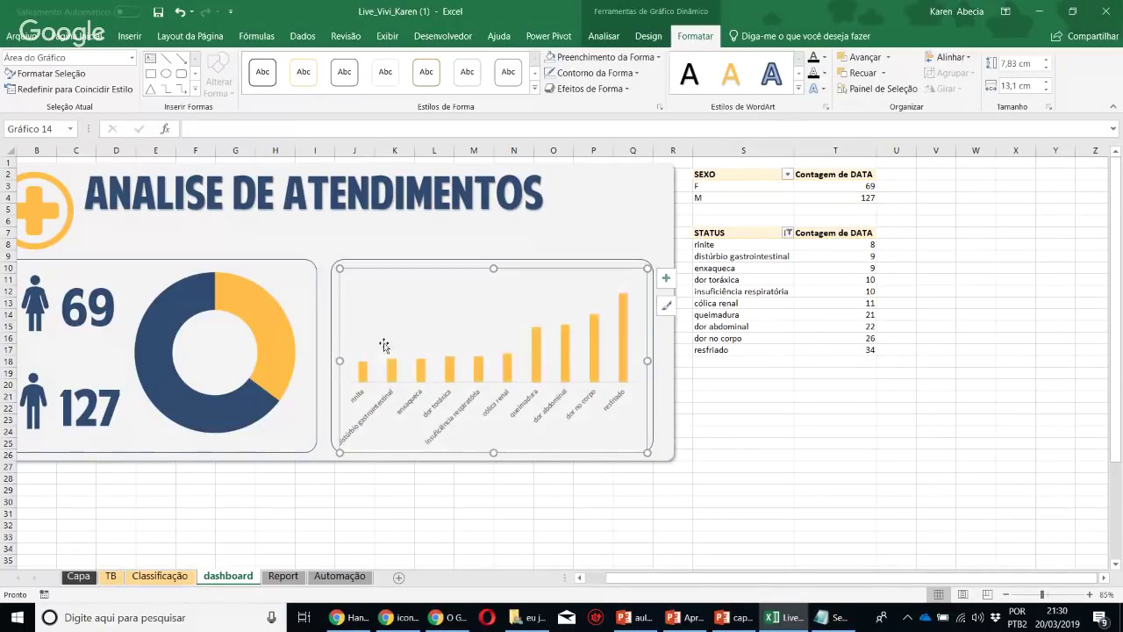
Add count data labels to the columns, enlarged four sizes and bold
{"action": "right_click", "coordinate": [537, 355]}
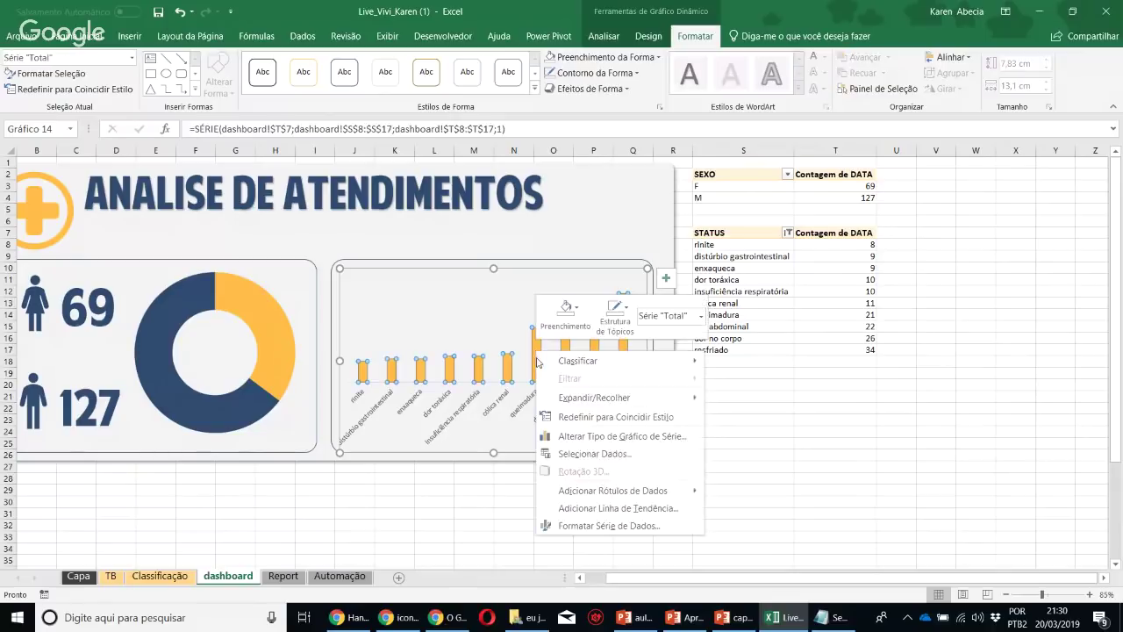
{"action": "left_click", "coordinate": [565, 489]}
{"action": "left_click", "coordinate": [544, 321]}
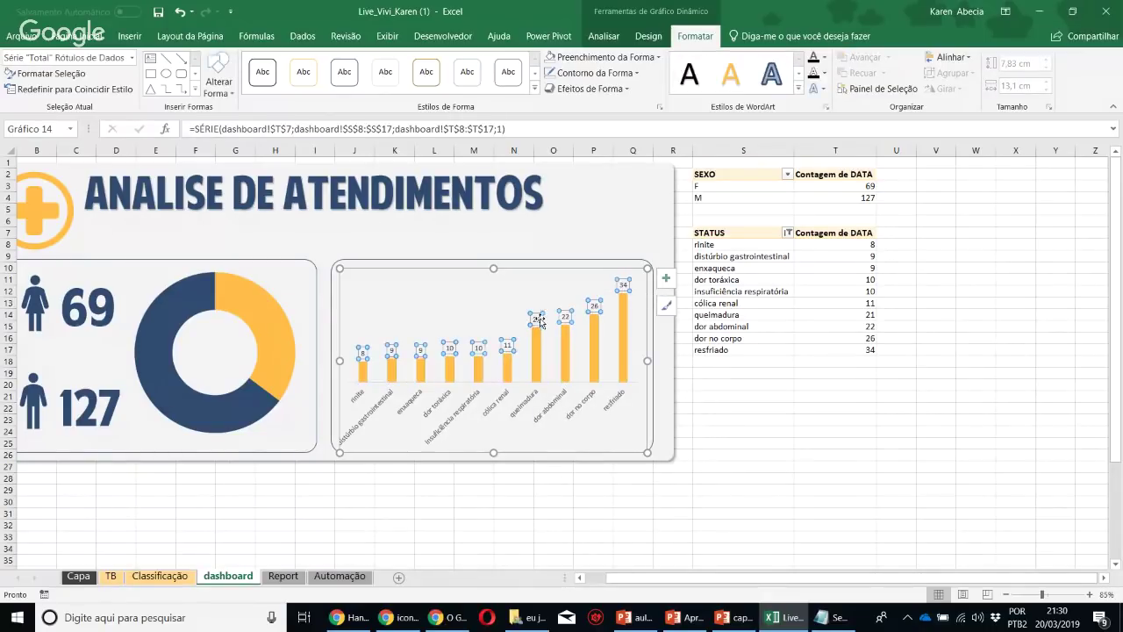
{"action": "left_click", "coordinate": [83, 36]}
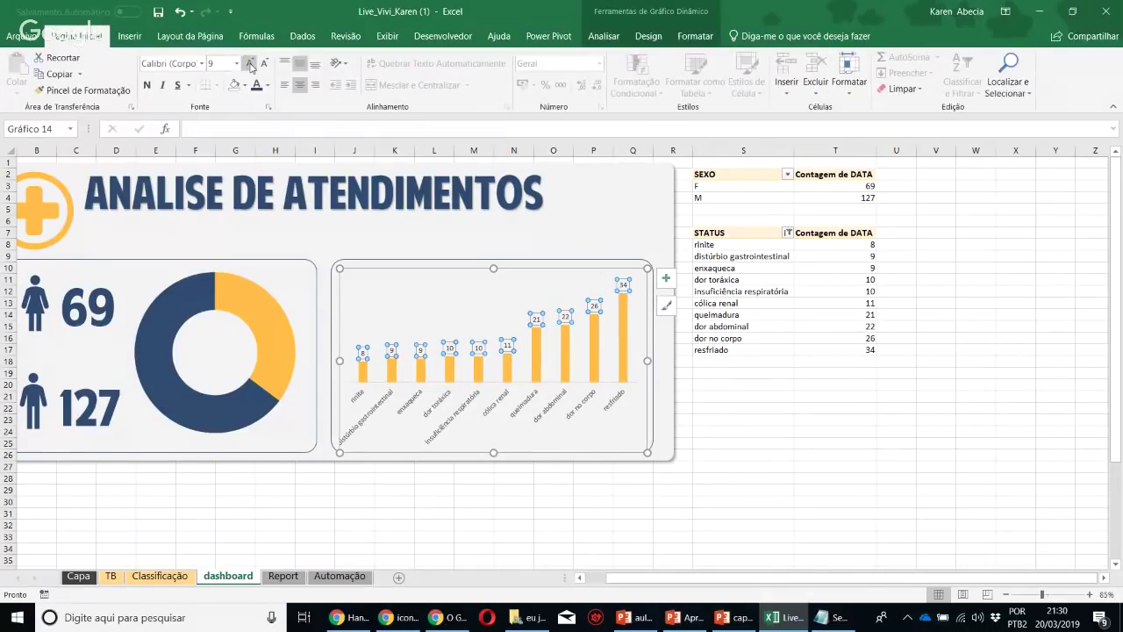
{"action": "left_click", "coordinate": [250, 64]}
{"action": "left_click", "coordinate": [250, 64]}
{"action": "left_click", "coordinate": [250, 64]}
{"action": "left_click", "coordinate": [250, 64]}
{"action": "left_click", "coordinate": [250, 64]}
{"action": "left_click", "coordinate": [250, 64]}
{"action": "left_click", "coordinate": [250, 64]}
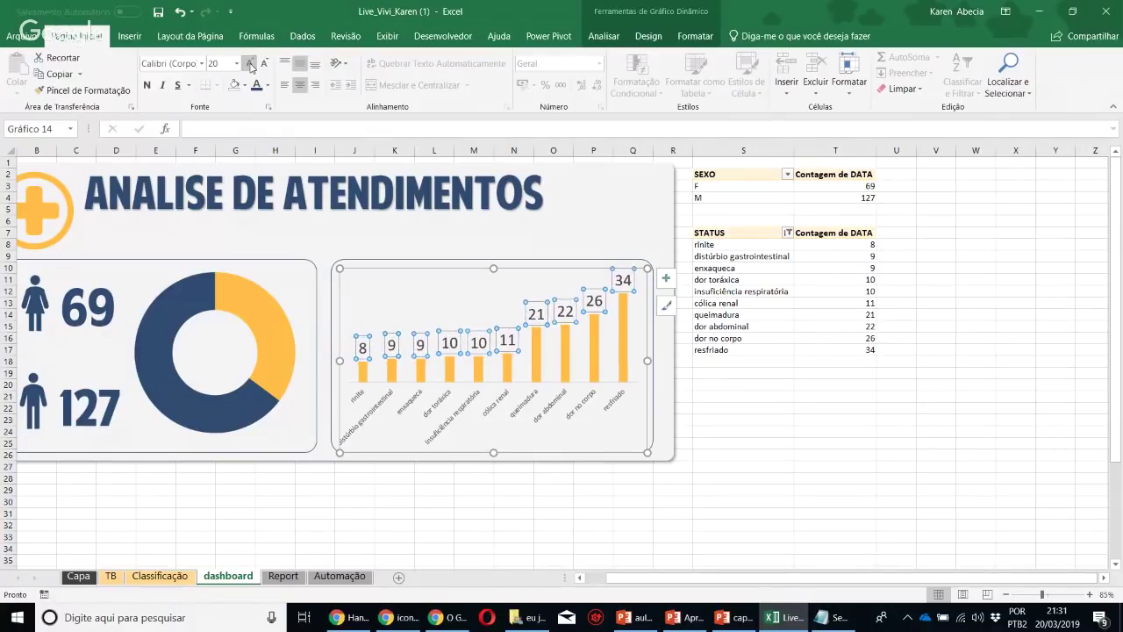
{"action": "left_click", "coordinate": [145, 88]}
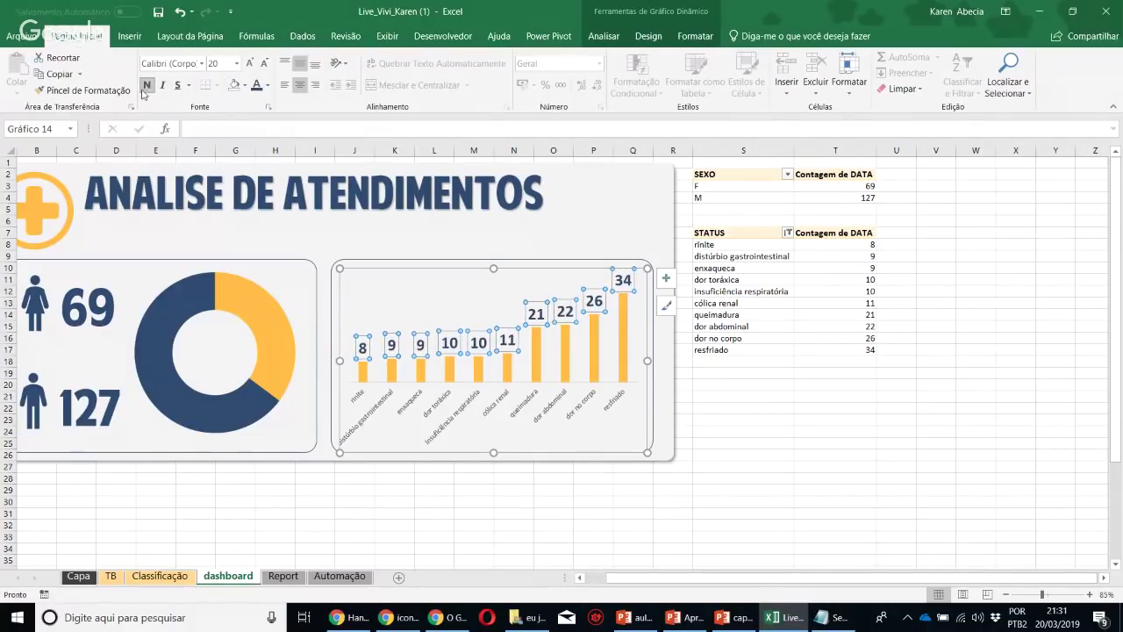
Try varying column colours in the series fill options, then revert to a single orange
{"action": "left_click", "coordinate": [565, 365]}
{"action": "right_click", "coordinate": [566, 365]}
{"action": "left_click", "coordinate": [657, 531]}
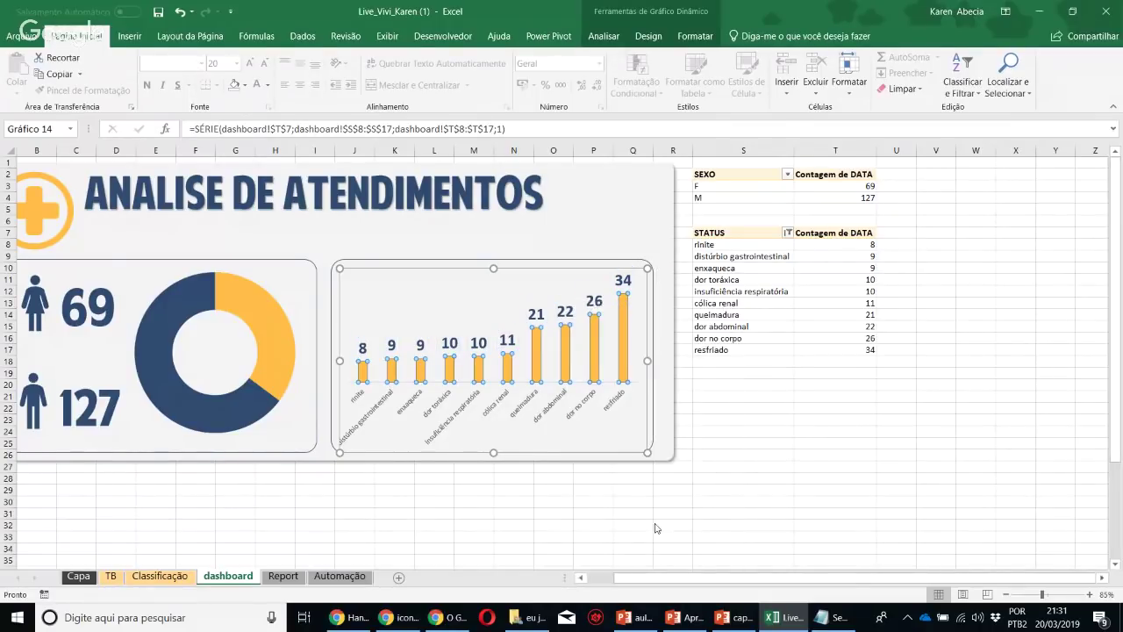
{"action": "left_click", "coordinate": [936, 209]}
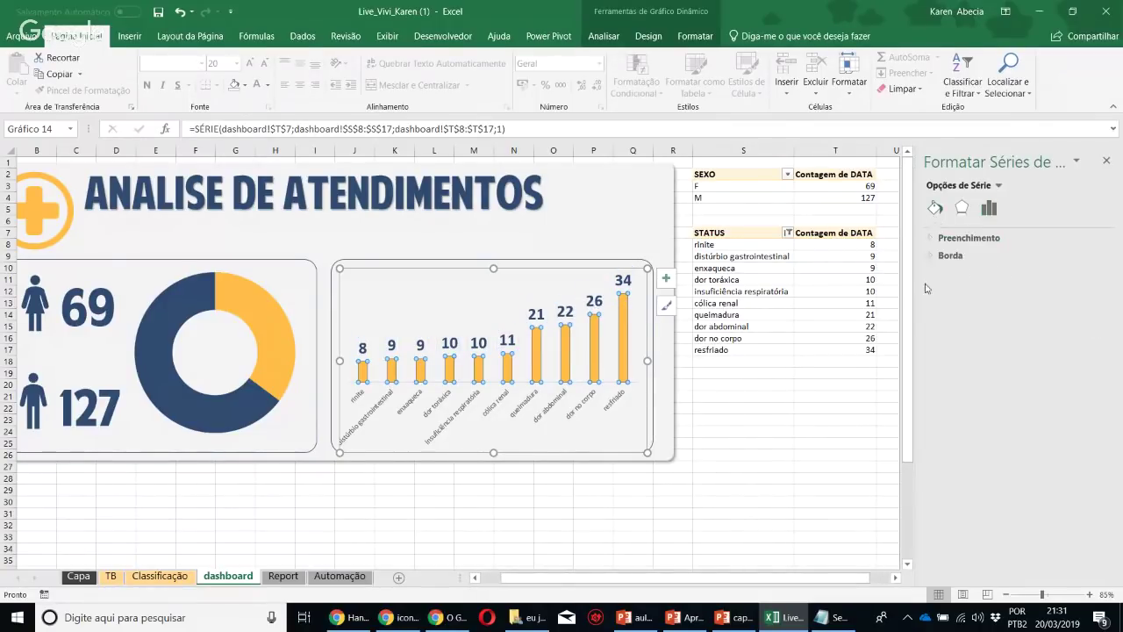
{"action": "left_click", "coordinate": [947, 238]}
{"action": "left_click", "coordinate": [944, 390]}
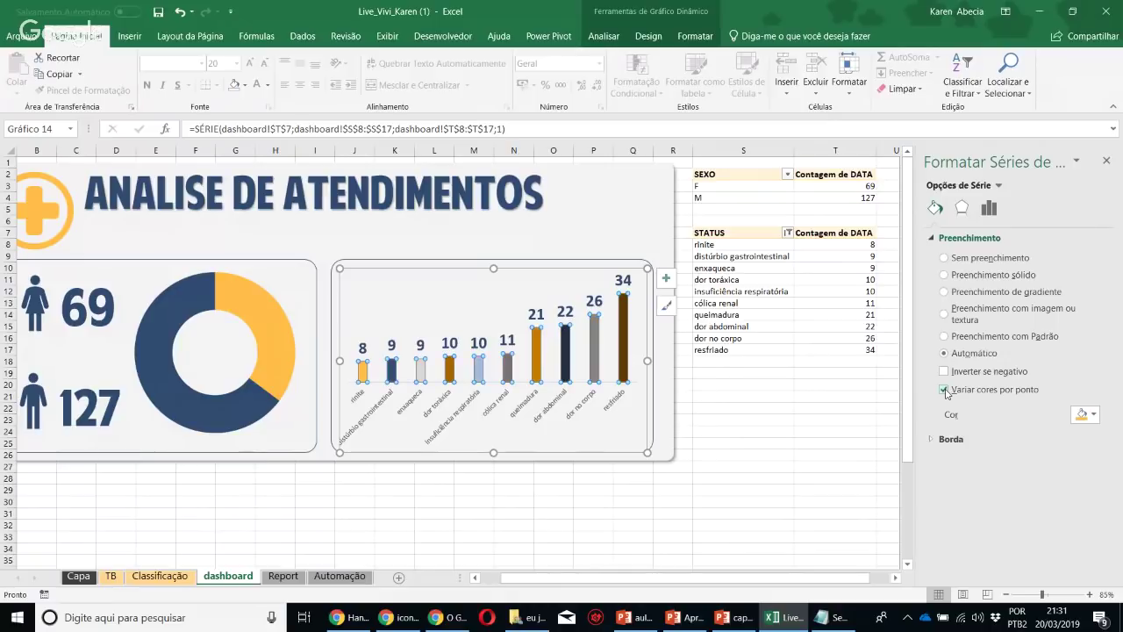
{"action": "left_click", "coordinate": [945, 390]}
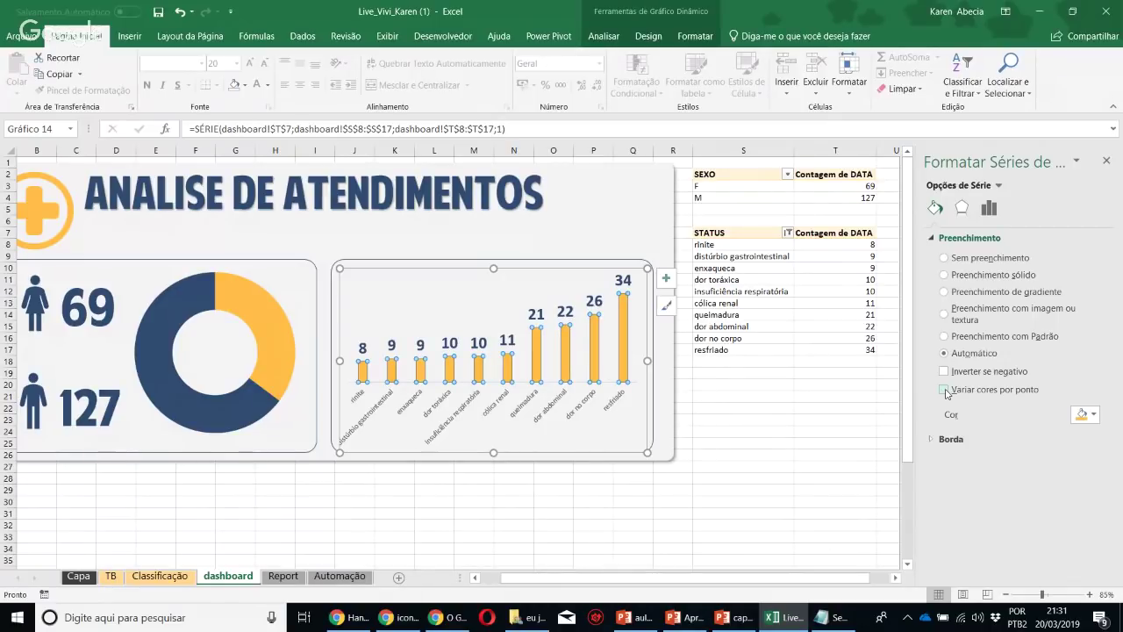
{"action": "left_click", "coordinate": [1107, 162]}
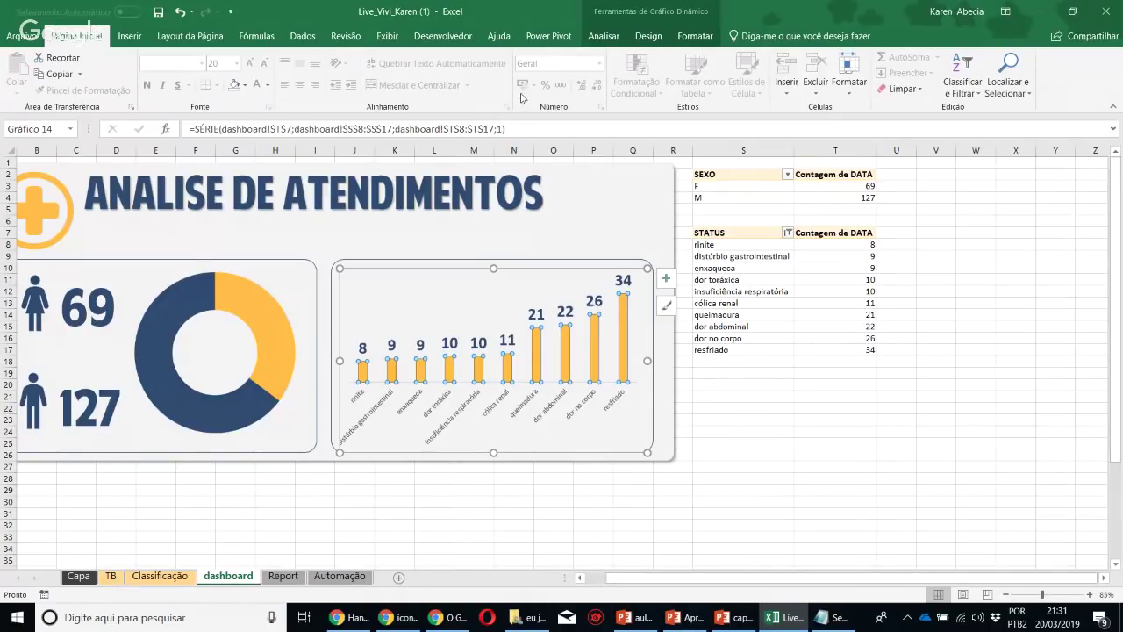
Browse the chart's shape effects shadow options without applying any
{"action": "left_click", "coordinate": [603, 36]}
{"action": "left_click", "coordinate": [694, 36]}
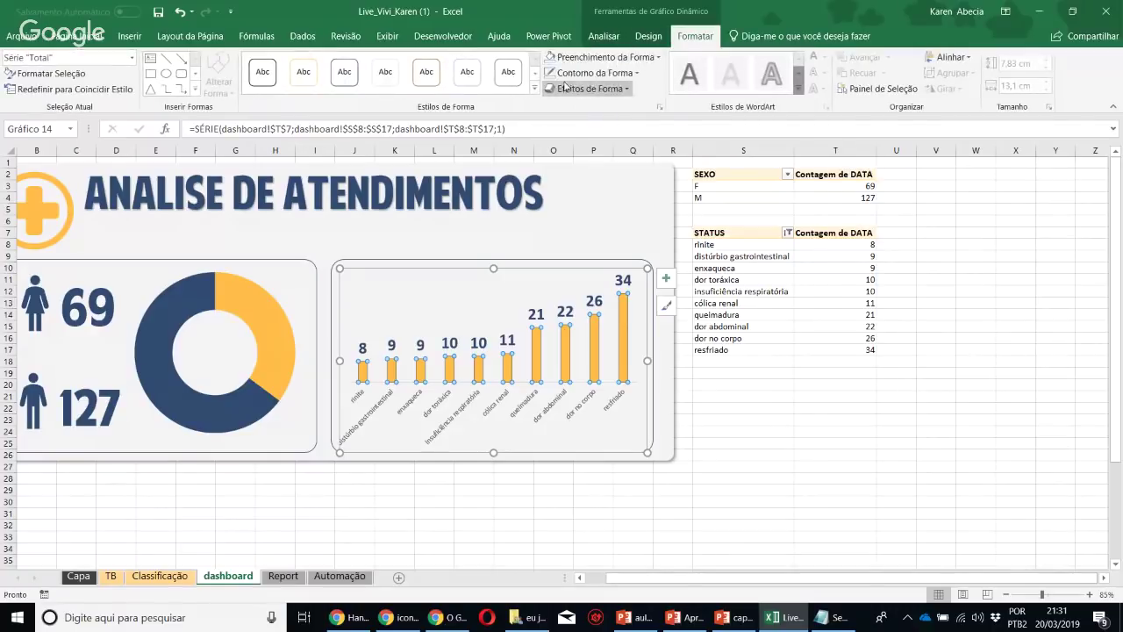
{"action": "left_click", "coordinate": [582, 89]}
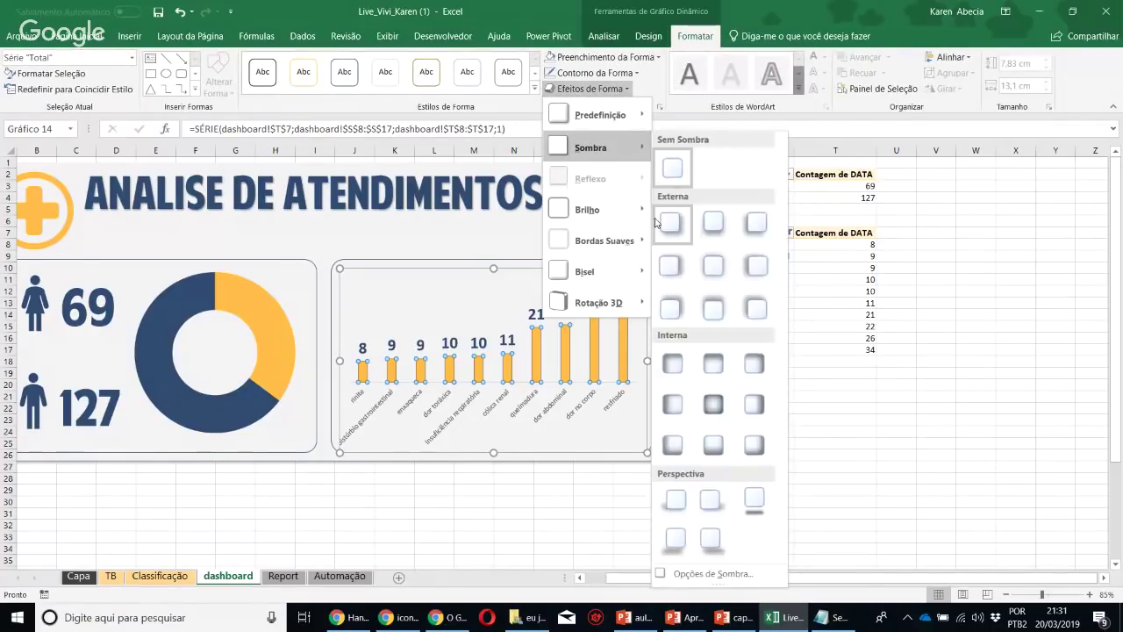
{"action": "left_click", "coordinate": [777, 470]}
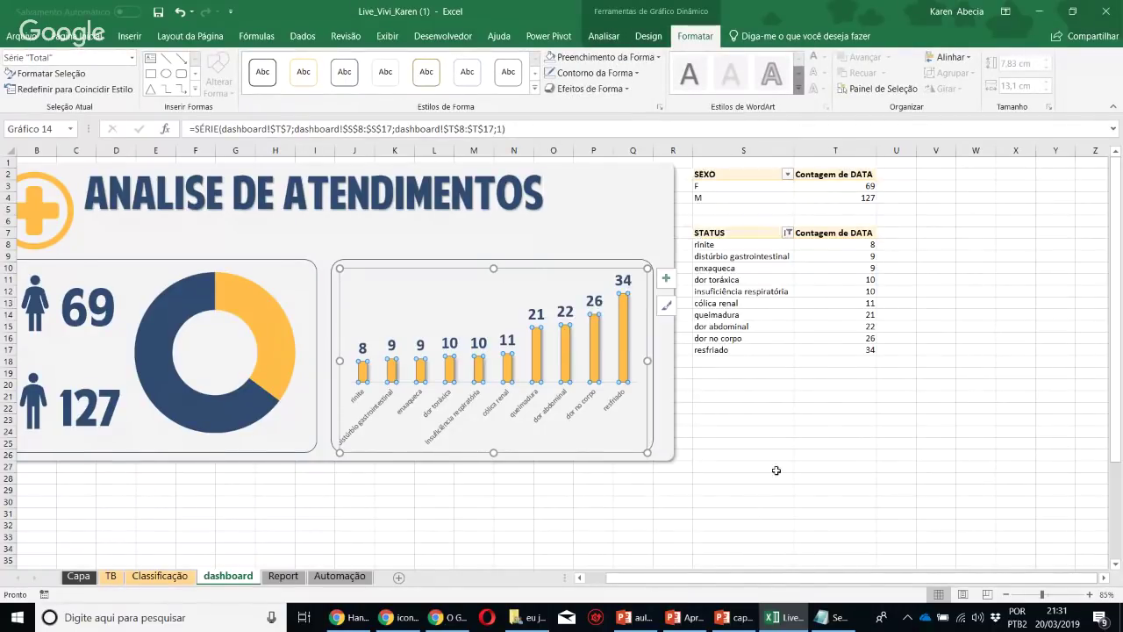
Enlarge the category names under the columns to size 18 and make them bold
{"action": "left_click", "coordinate": [554, 413]}
{"action": "left_click", "coordinate": [76, 36]}
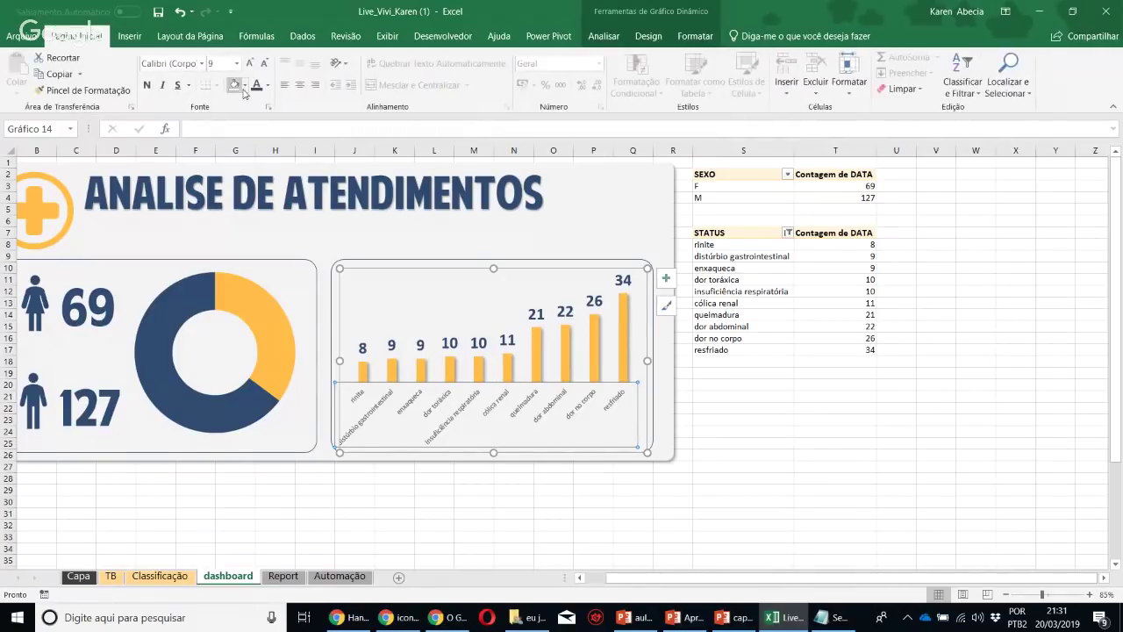
{"action": "left_click", "coordinate": [252, 64]}
{"action": "left_click", "coordinate": [252, 64]}
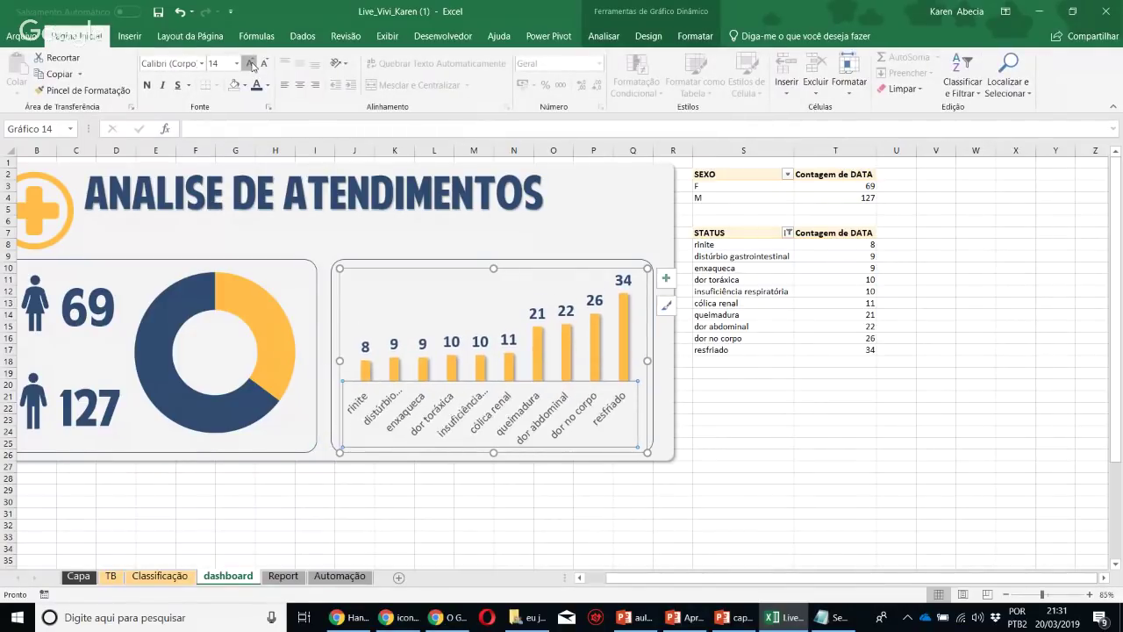
{"action": "left_click", "coordinate": [252, 64]}
{"action": "left_click", "coordinate": [252, 64]}
{"action": "left_click", "coordinate": [252, 64]}
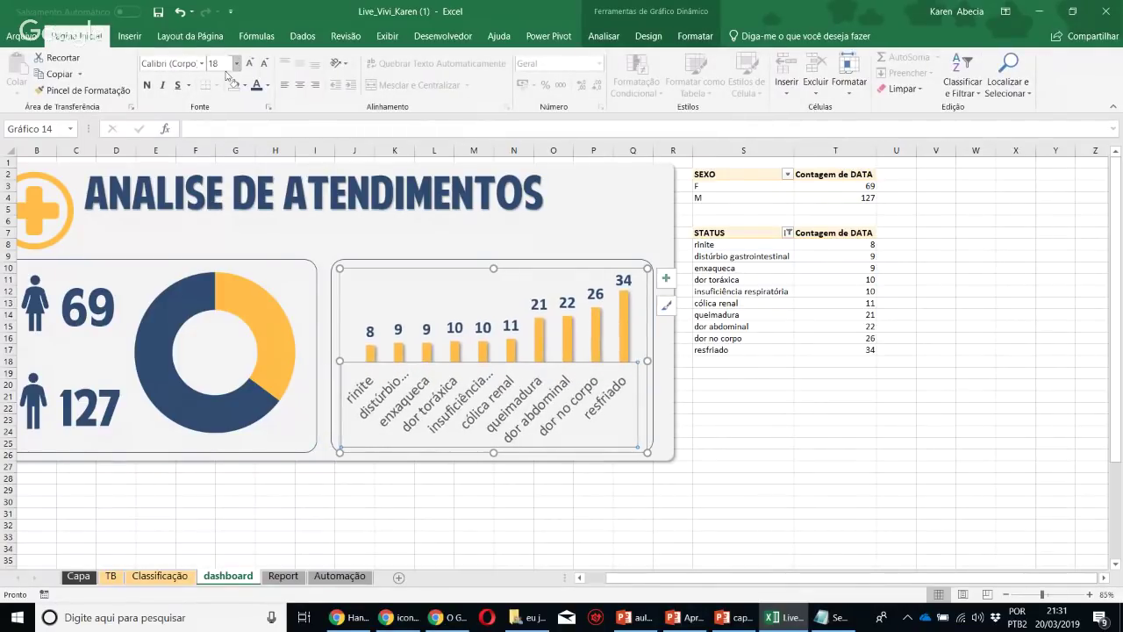
{"action": "left_click", "coordinate": [146, 86]}
{"action": "left_click_drag", "start_coordinate": [787, 580], "coordinate": [767, 579]}
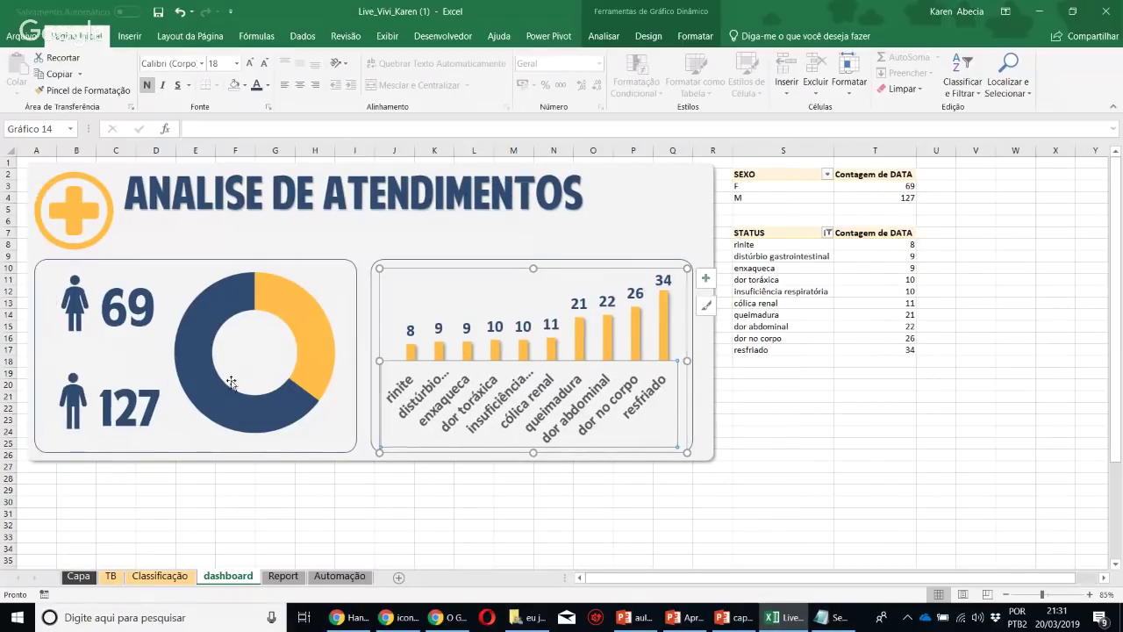
{"action": "left_click", "coordinate": [159, 327]}
Move the doughnut chart temporarily below the dashboard panels
{"action": "left_click", "coordinate": [85, 311]}
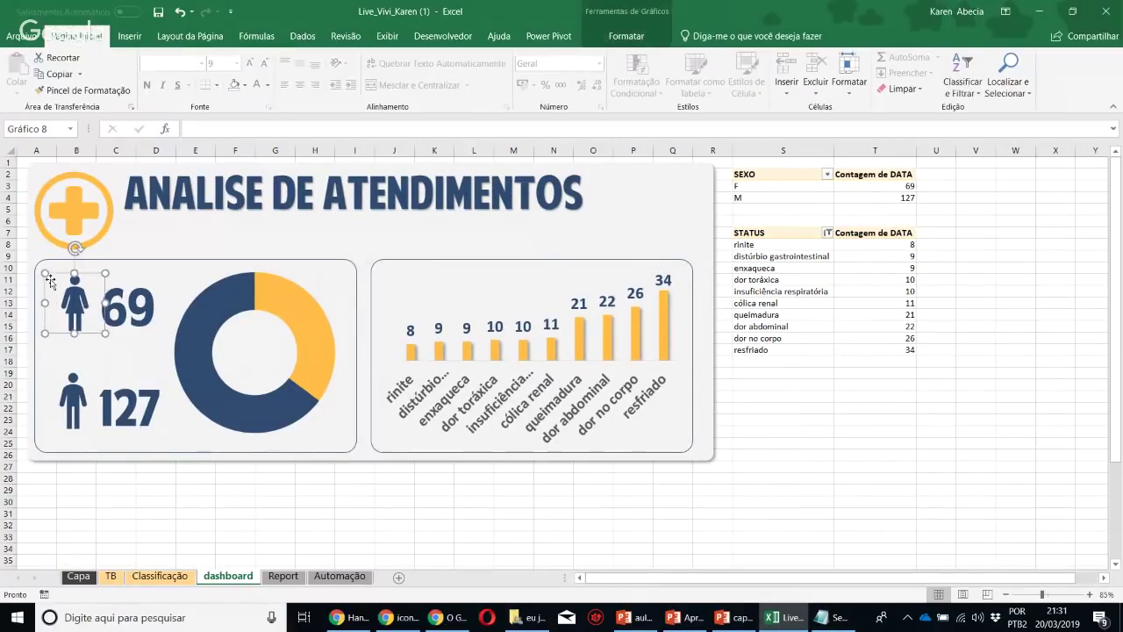
{"action": "left_click", "coordinate": [371, 439]}
{"action": "left_click", "coordinate": [238, 449]}
{"action": "left_click_drag", "start_coordinate": [234, 444], "coordinate": [527, 603]}
Shrink the person icons and 69/12 count boxes, reduce their font, and tuck counts beside icons
{"action": "left_click", "coordinate": [75, 272]}
{"action": "left_click", "coordinate": [127, 274], "text": "ctrl"}
{"action": "left_click", "coordinate": [132, 373], "text": "ctrl"}
{"action": "left_click", "coordinate": [83, 366], "text": "ctrl"}
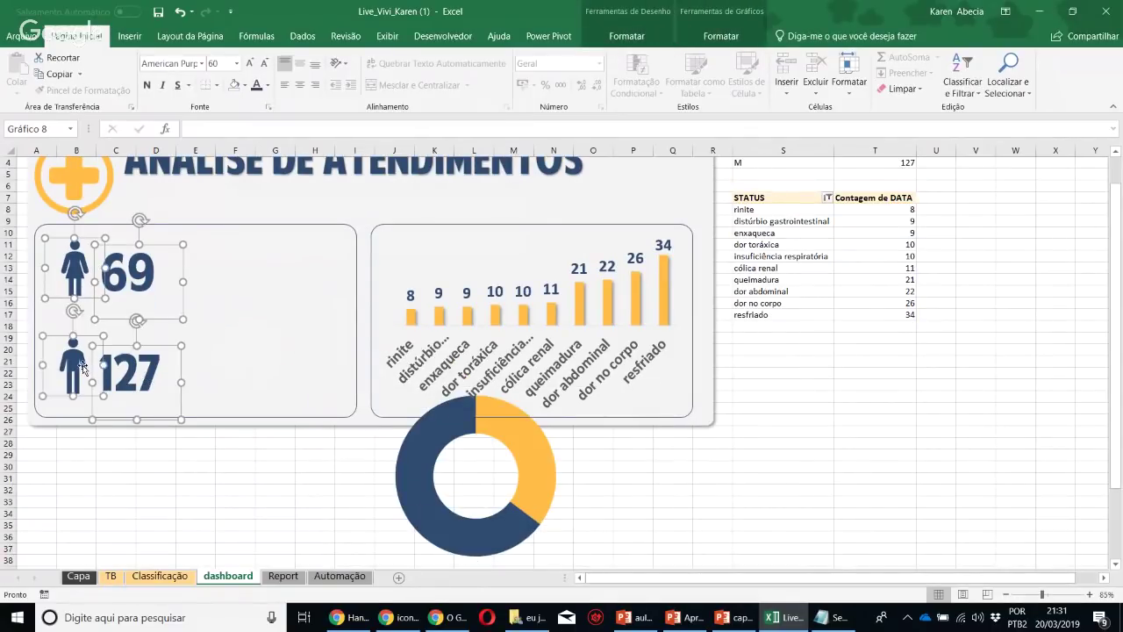
{"action": "left_click_drag", "start_coordinate": [181, 345], "coordinate": [145, 367]}
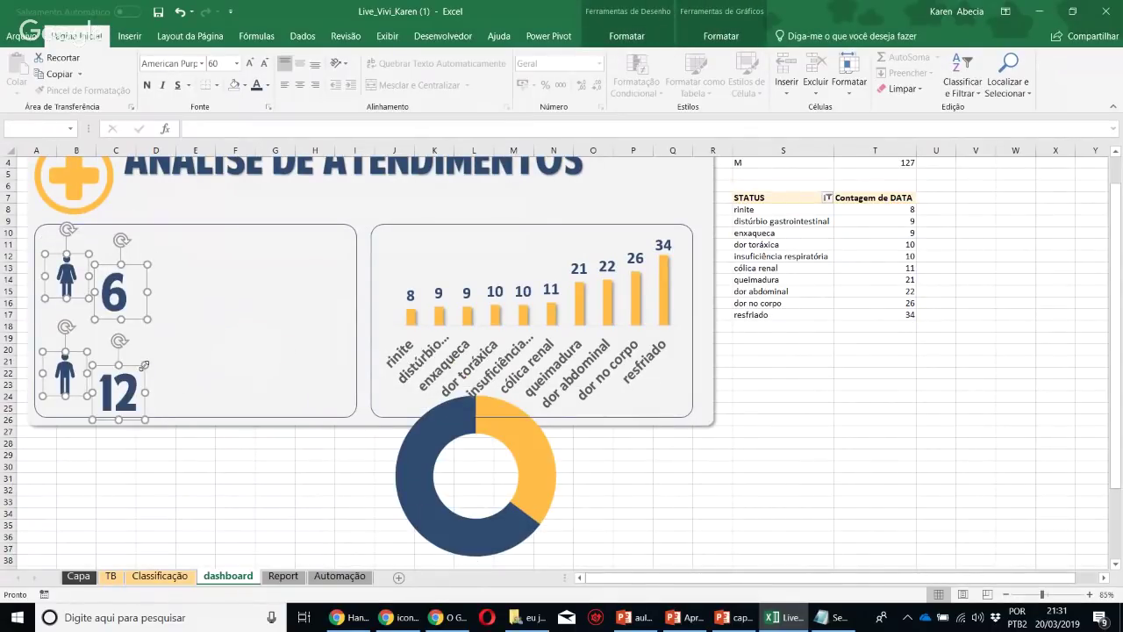
{"action": "key", "text": "ctrl+shift+less"}
{"action": "key", "text": "ctrl+shift+less"}
{"action": "key", "text": "ctrl+shift+less"}
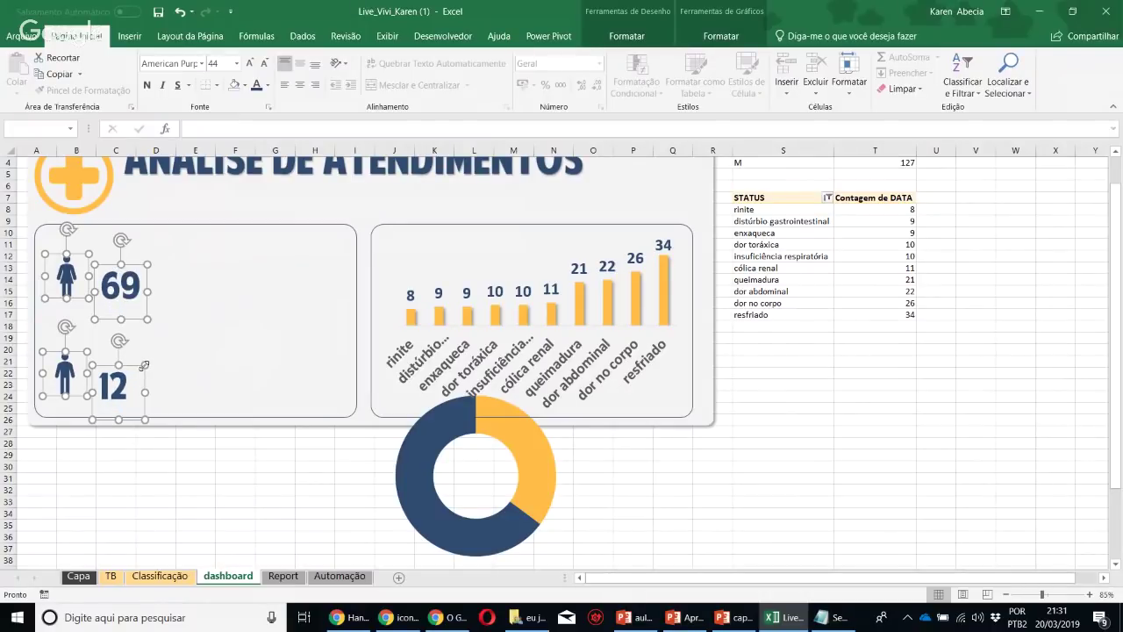
{"action": "key", "text": "Escape"}
{"action": "left_click_drag", "start_coordinate": [108, 385], "coordinate": [93, 372]}
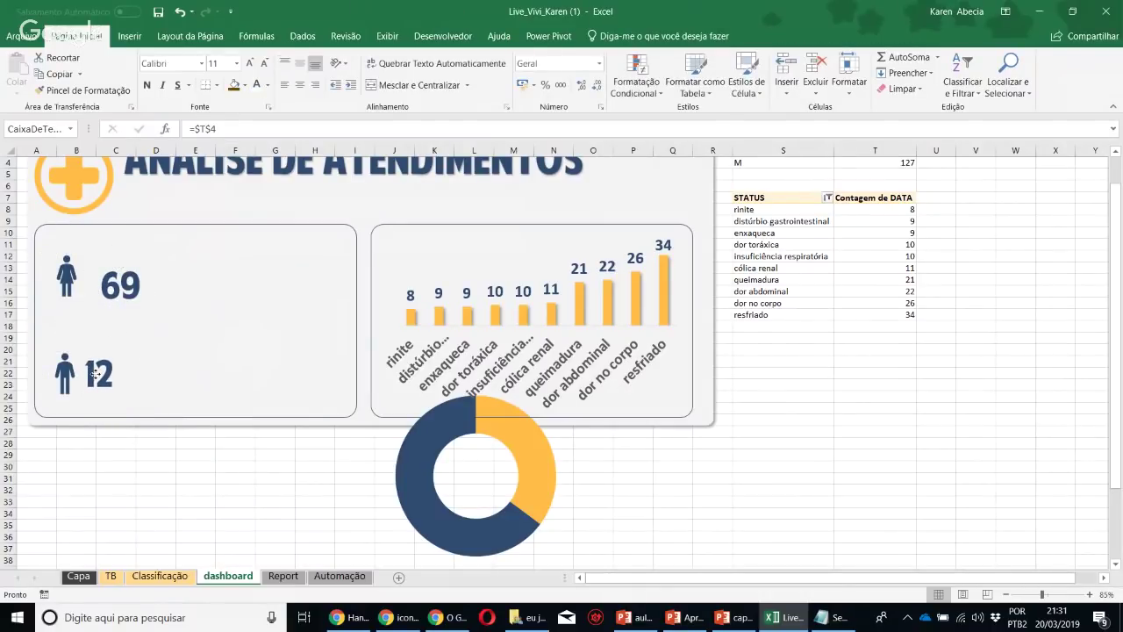
{"action": "left_click_drag", "start_coordinate": [111, 286], "coordinate": [93, 280]}
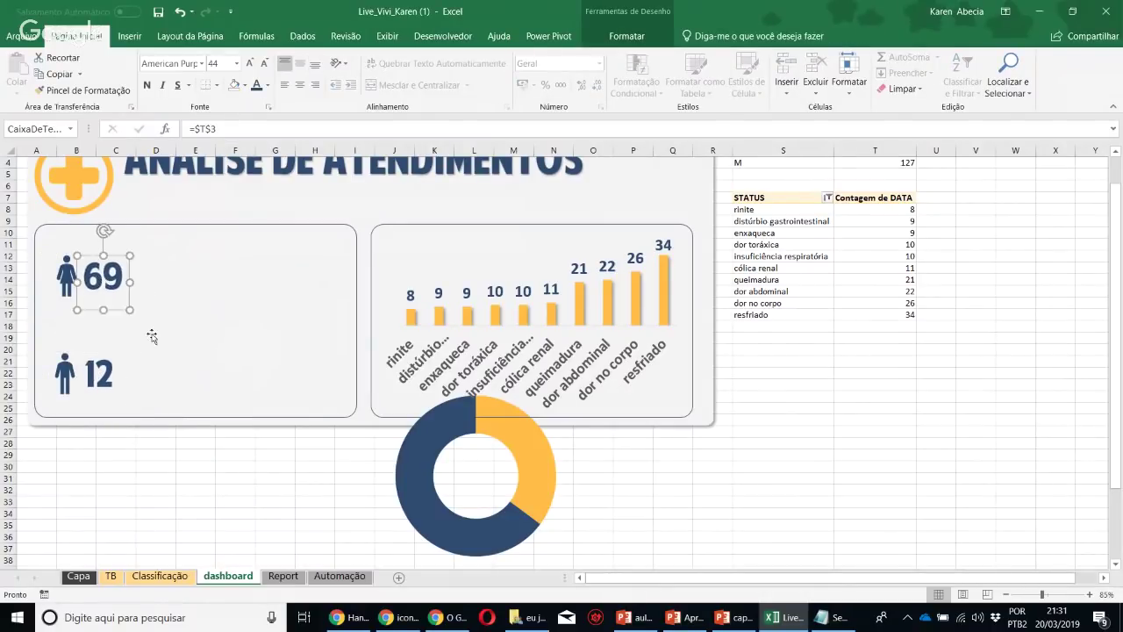
Place the shrunken doughnut in the left card and realign the icons and 69/12 counts beside it
{"action": "left_click", "coordinate": [411, 505]}
{"action": "left_click_drag", "start_coordinate": [326, 532], "coordinate": [132, 355]}
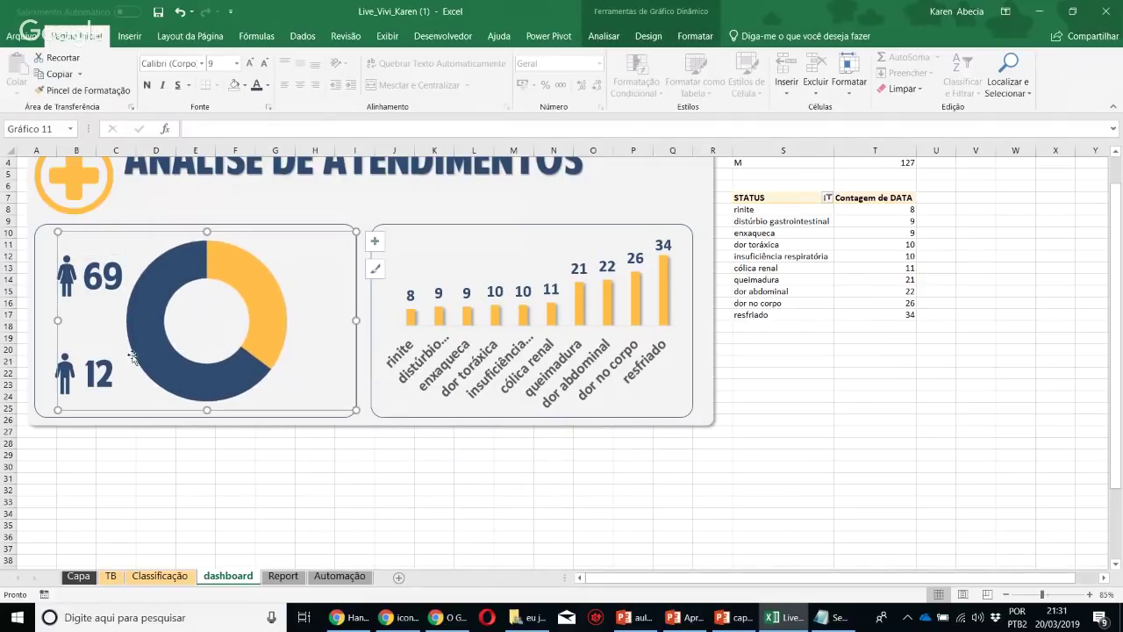
{"action": "left_click_drag", "start_coordinate": [355, 233], "coordinate": [283, 259]}
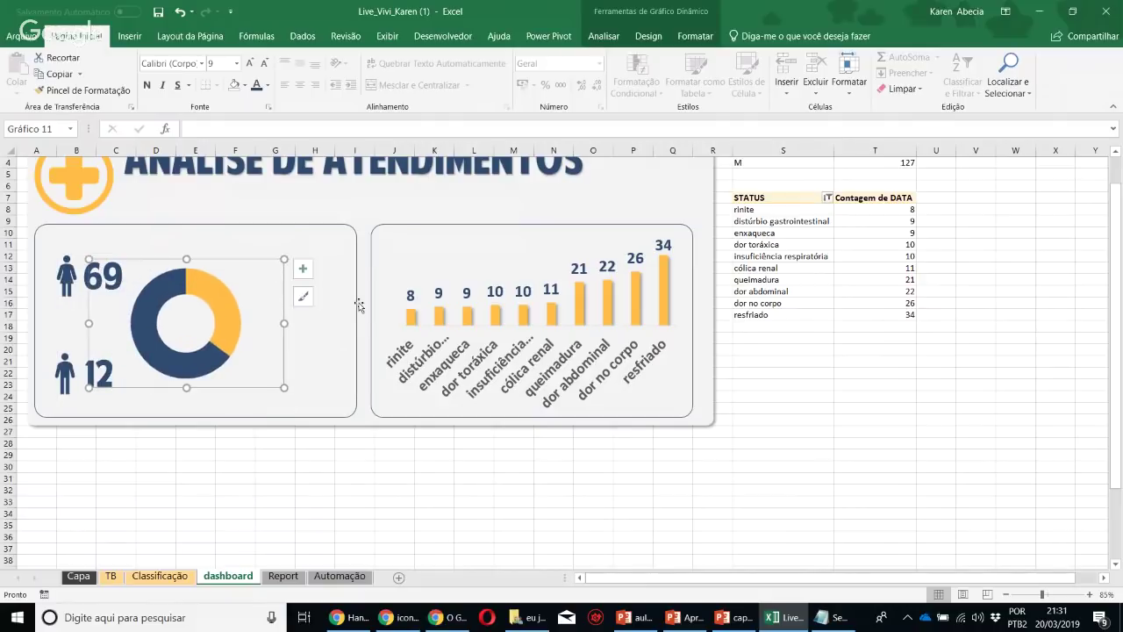
{"action": "left_click", "coordinate": [86, 279]}
{"action": "mouse_move", "coordinate": [77, 297]}
{"action": "left_mouse_down"}
{"action": "mouse_move", "coordinate": [72, 322]}
{"action": "mouse_move", "coordinate": [58, 290]}
{"action": "left_mouse_up"}
{"action": "left_click", "coordinate": [67, 299]}
{"action": "left_click", "coordinate": [65, 375]}
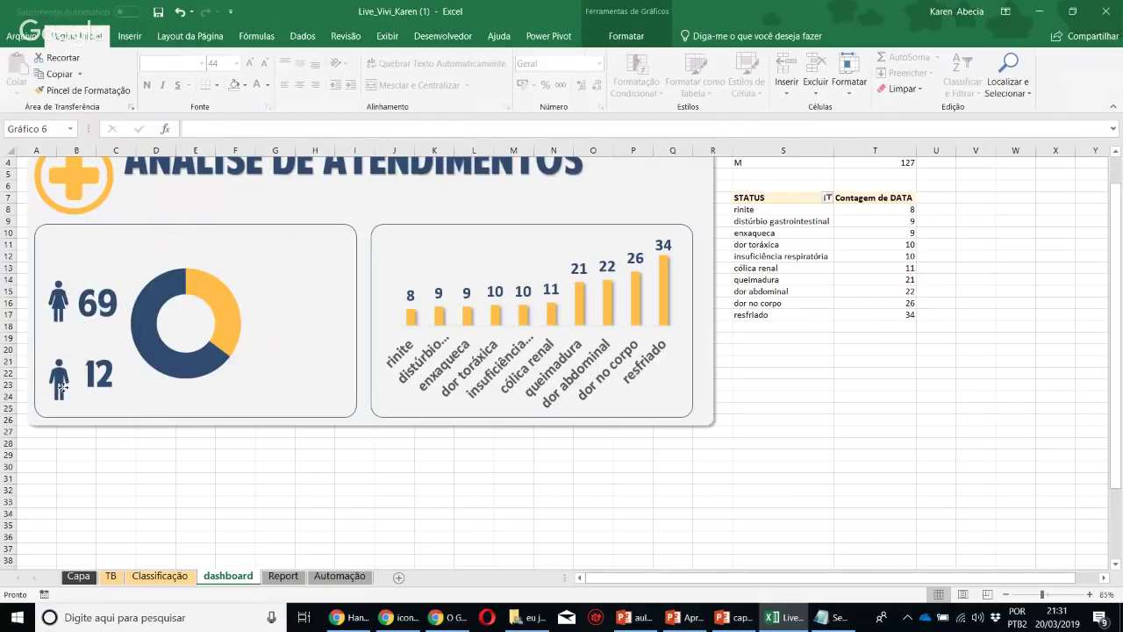
{"action": "left_click_drag", "start_coordinate": [64, 375], "coordinate": [72, 407]}
{"action": "left_click", "coordinate": [95, 393]}
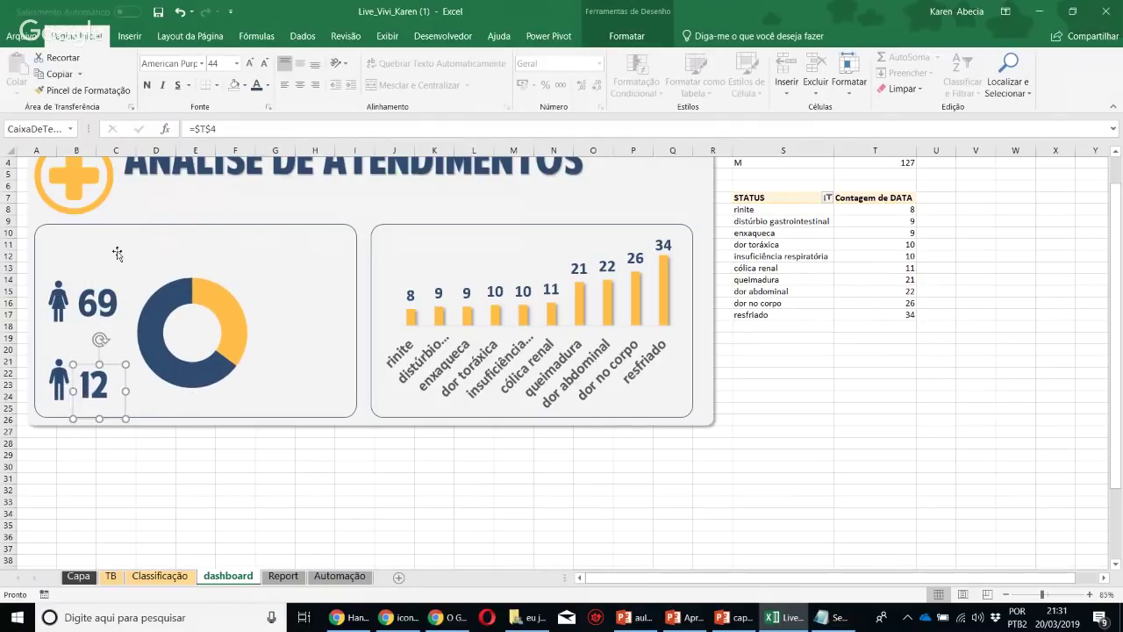
Resize the left card to fit its content and stretch the column chart card leftward
{"action": "left_click", "coordinate": [172, 225]}
{"action": "left_click_drag", "start_coordinate": [195, 223], "coordinate": [196, 258]}
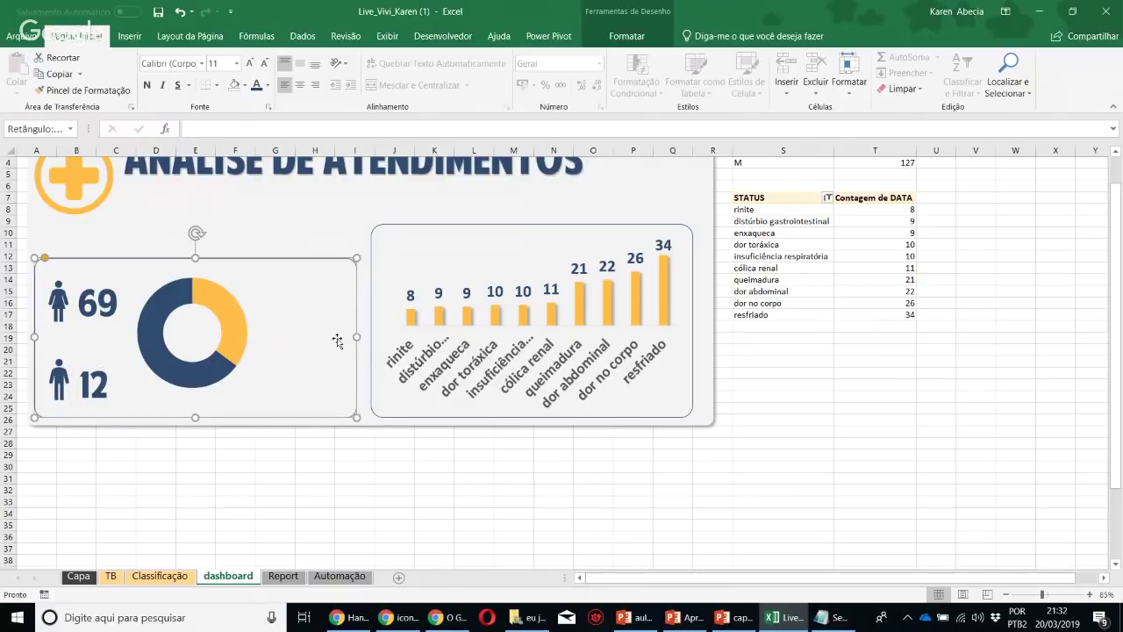
{"action": "left_click_drag", "start_coordinate": [355, 337], "coordinate": [277, 319]}
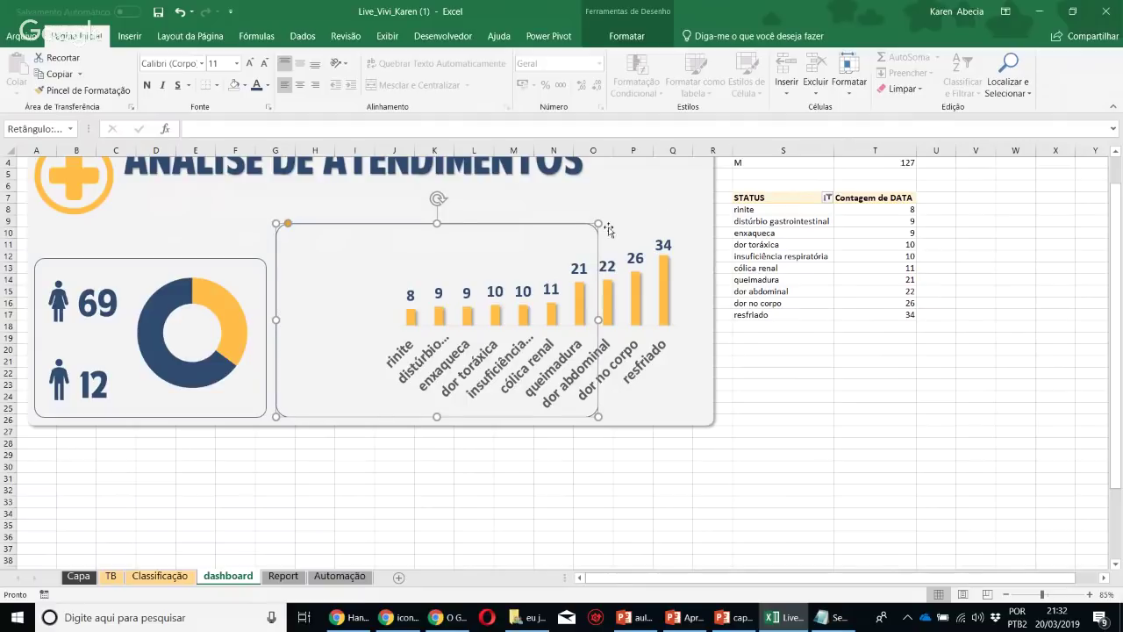
{"action": "left_click_drag", "start_coordinate": [597, 225], "coordinate": [701, 261]}
Widen the column chart across the right card and reduce its category names to size 14
{"action": "left_click", "coordinate": [614, 307]}
{"action": "left_click_drag", "start_coordinate": [379, 233], "coordinate": [286, 267]}
{"action": "left_click_drag", "start_coordinate": [686, 266], "coordinate": [696, 270]}
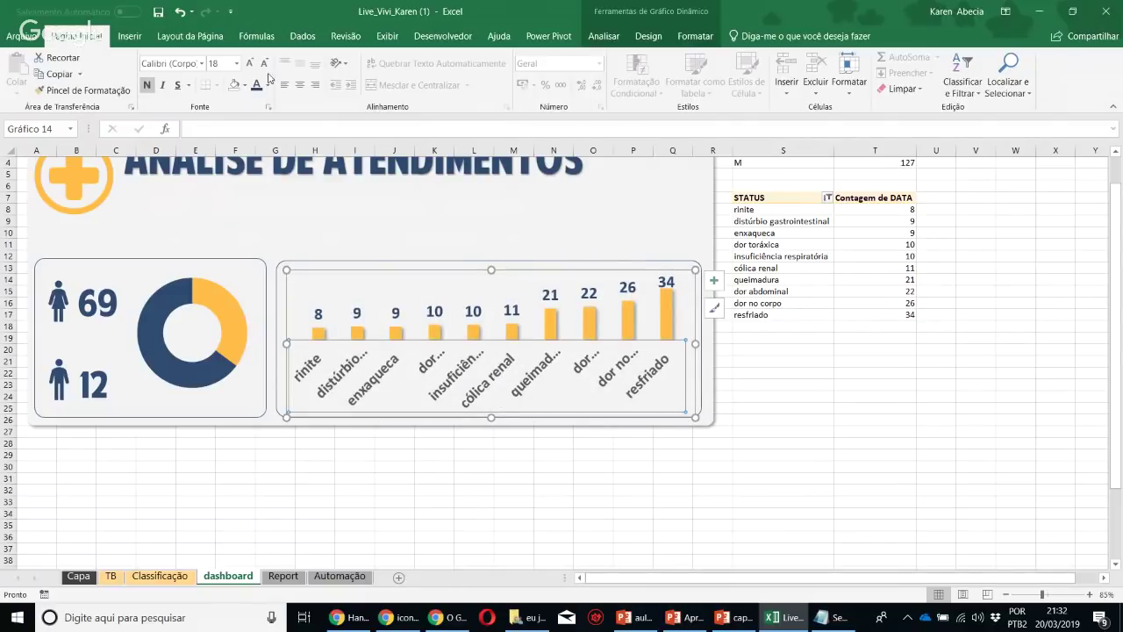
{"action": "left_click", "coordinate": [264, 64]}
{"action": "left_click", "coordinate": [264, 64]}
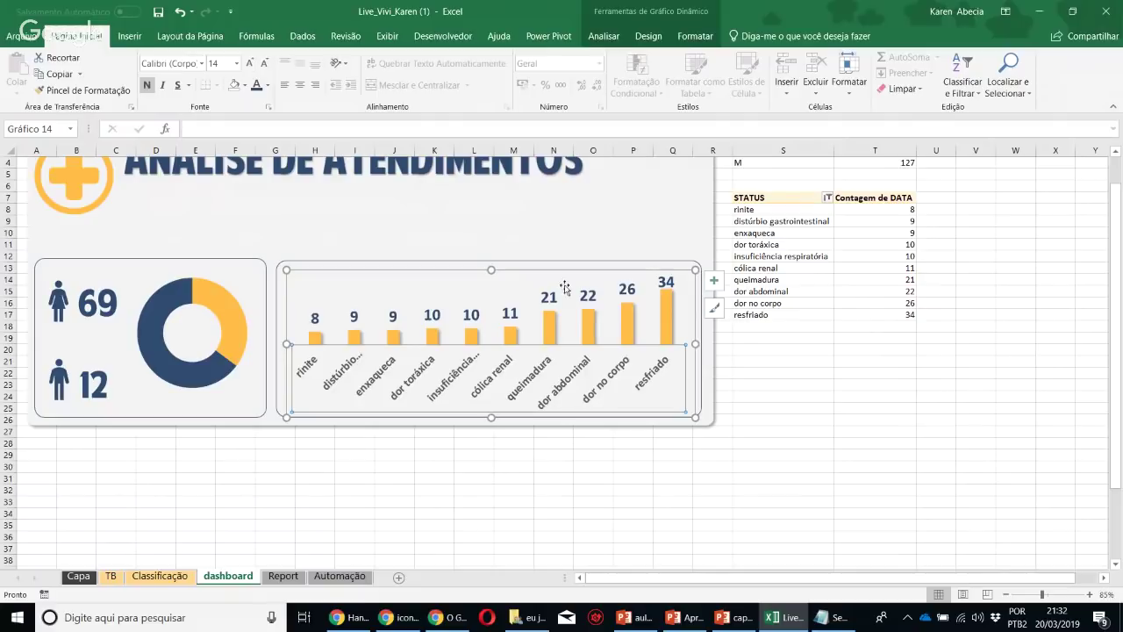
{"action": "left_click", "coordinate": [943, 441]}
{"action": "scroll", "coordinate": [911, 427], "scroll_direction": "up", "scroll_amount": 1}
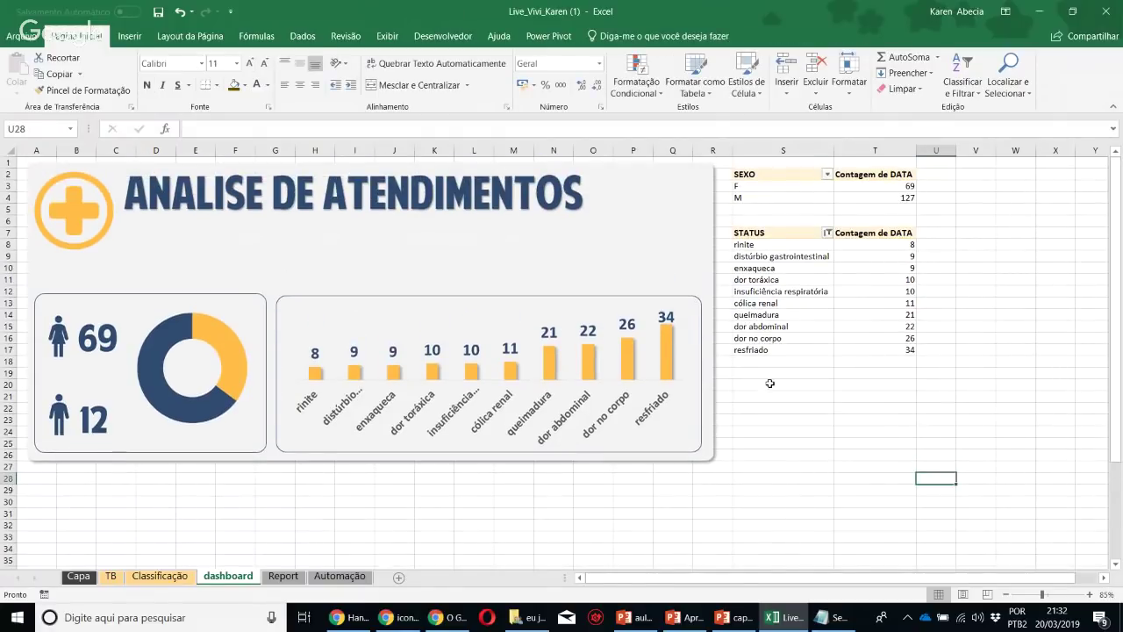
Open the slicer field list from the gender pivot, cancel it, and check the Classificação sheet
{"action": "left_click", "coordinate": [803, 179]}
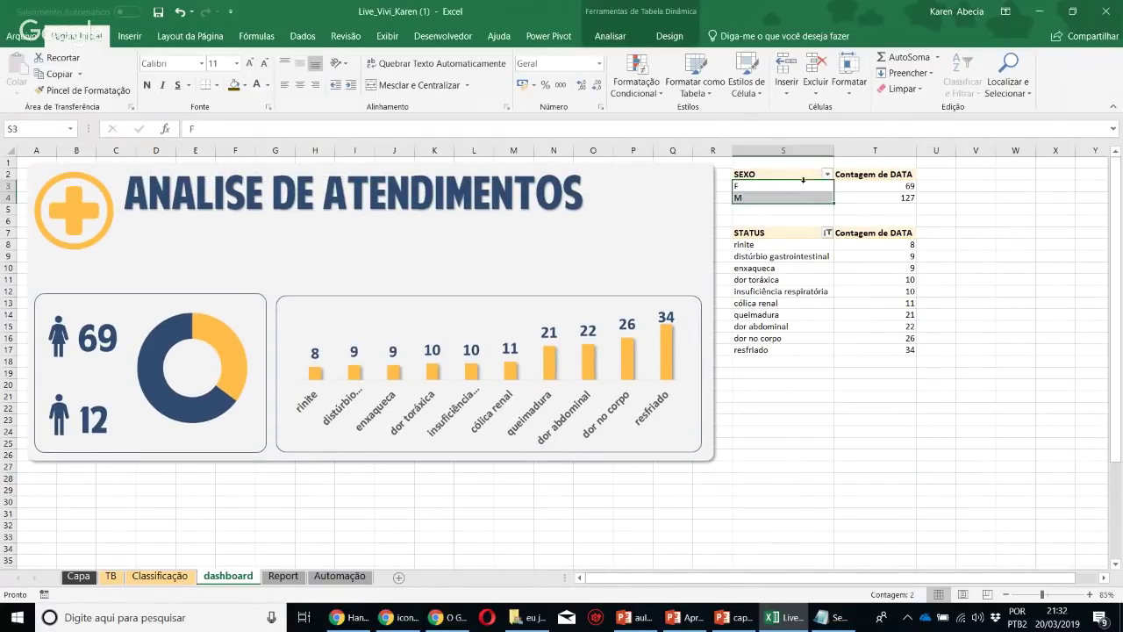
{"action": "left_click", "coordinate": [856, 187]}
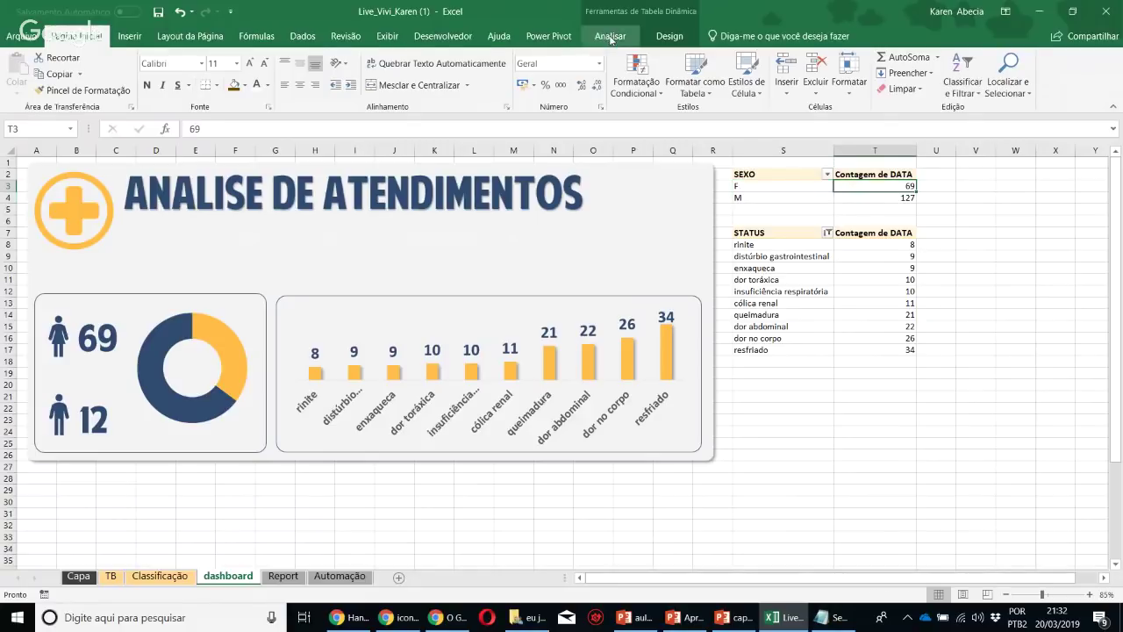
{"action": "left_click", "coordinate": [610, 36]}
{"action": "left_click", "coordinate": [392, 58]}
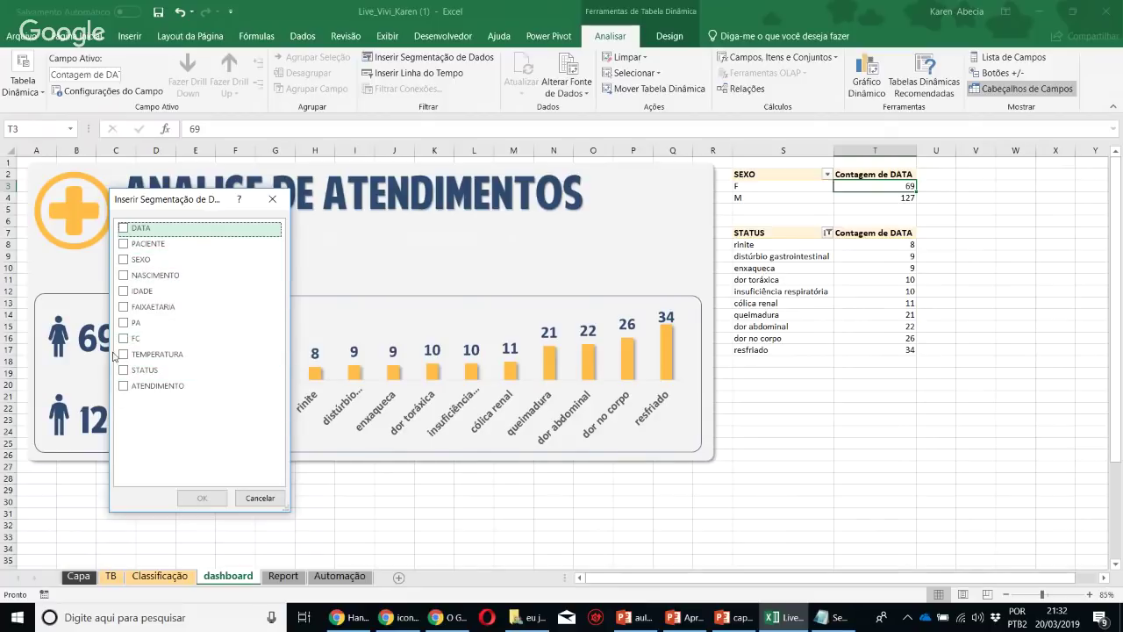
{"action": "left_click", "coordinate": [258, 498]}
{"action": "left_click", "coordinate": [156, 577]}
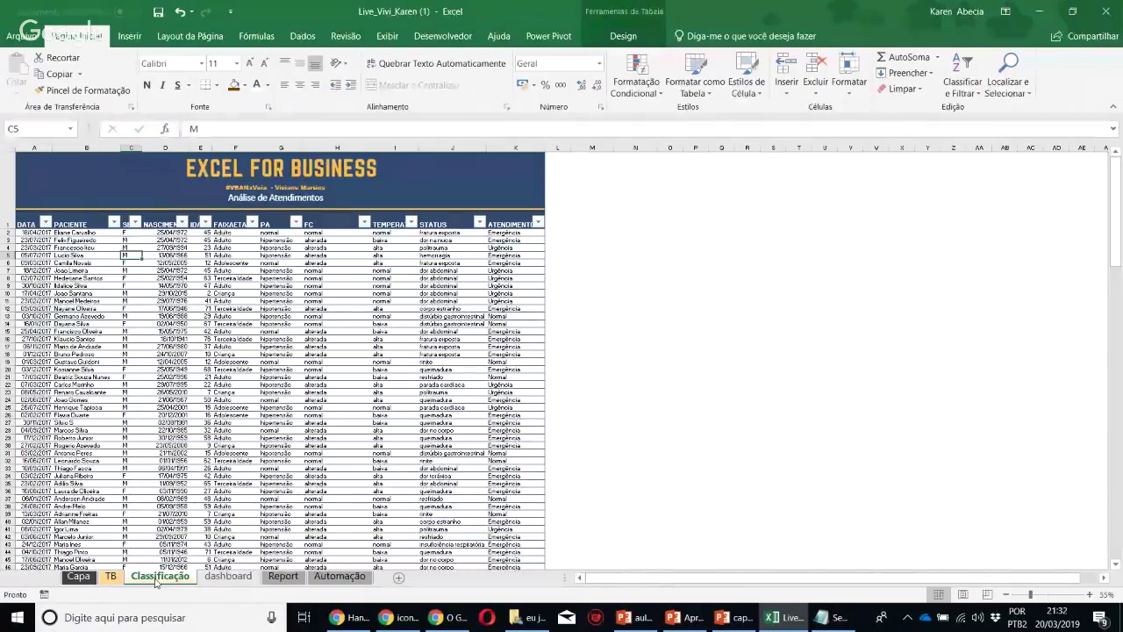
{"action": "left_click", "coordinate": [112, 578]}
Insert ATENDIMENTO and IDADE slicers for the gender pivot and move ATENDIMENTO under the title
{"action": "left_click", "coordinate": [228, 576]}
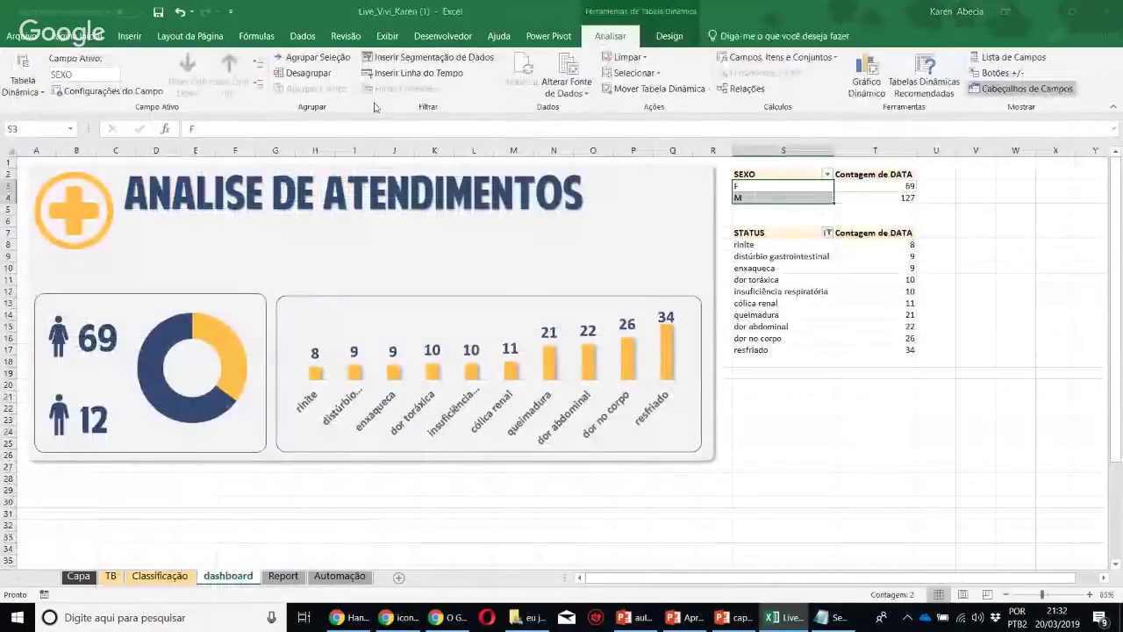
{"action": "left_click", "coordinate": [430, 57]}
{"action": "left_click", "coordinate": [124, 386]}
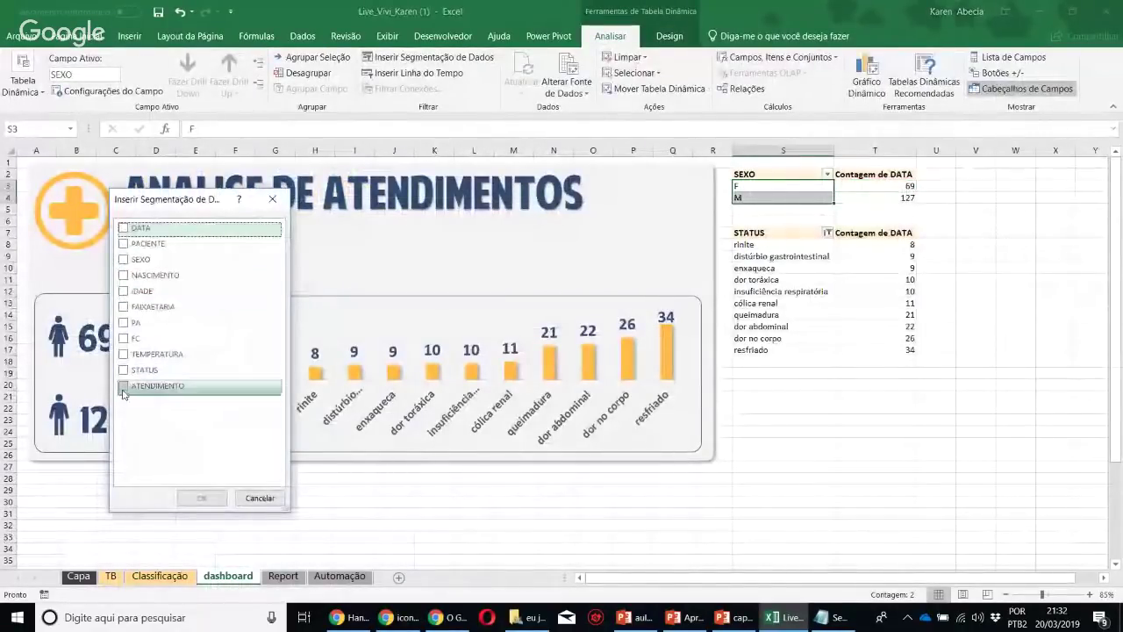
{"action": "left_click", "coordinate": [124, 292]}
{"action": "left_click", "coordinate": [202, 497]}
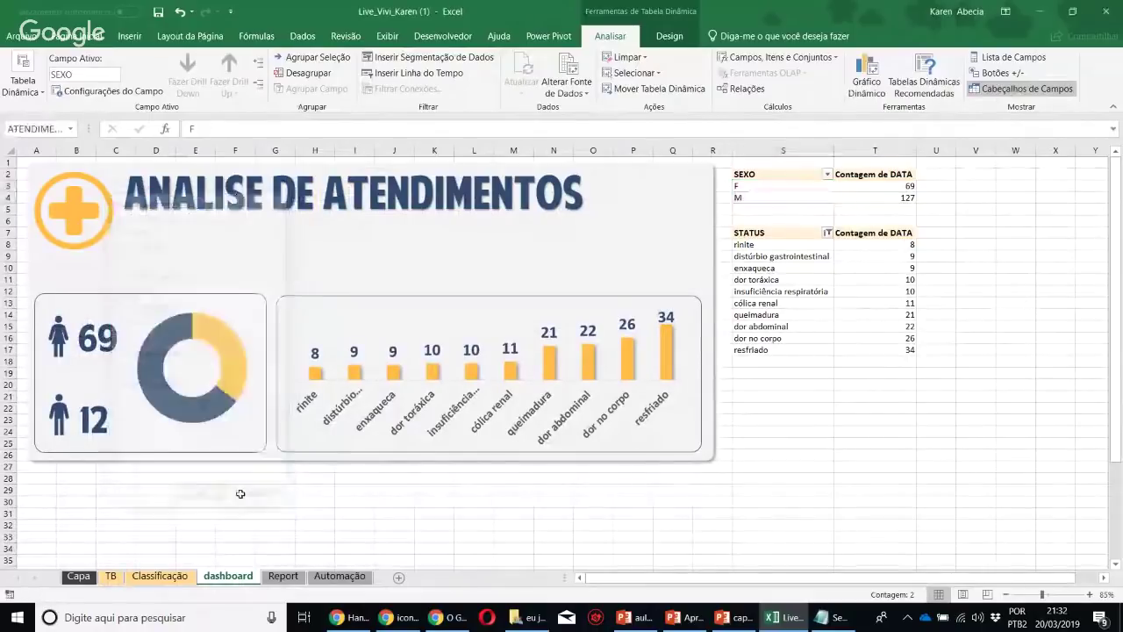
{"action": "left_click_drag", "start_coordinate": [550, 407], "coordinate": [144, 335]}
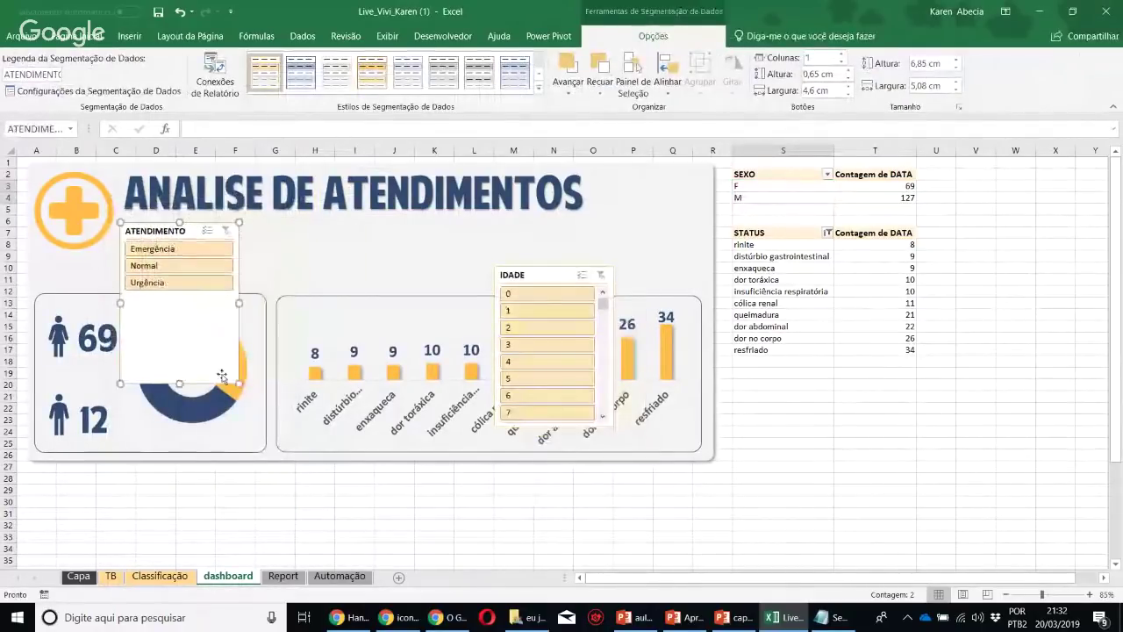
Make the ATENDIMENTO slicer wide and short in three columns, with IDADE moved beside it
{"action": "left_click_drag", "start_coordinate": [382, 266], "coordinate": [430, 276]}
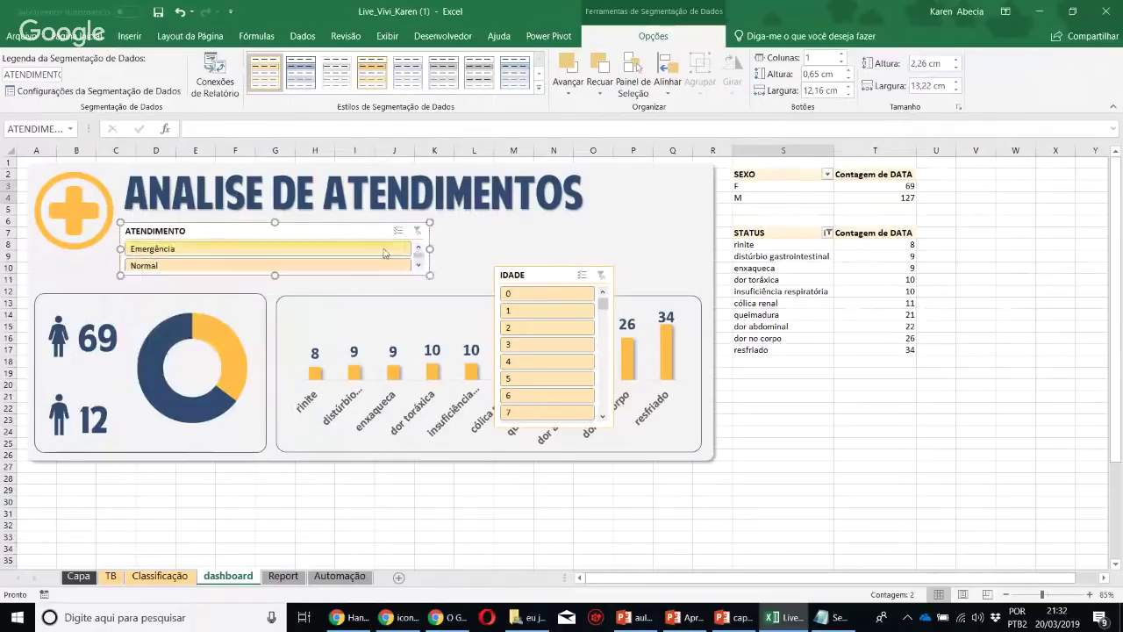
{"action": "left_click", "coordinate": [842, 55]}
{"action": "left_click", "coordinate": [841, 55]}
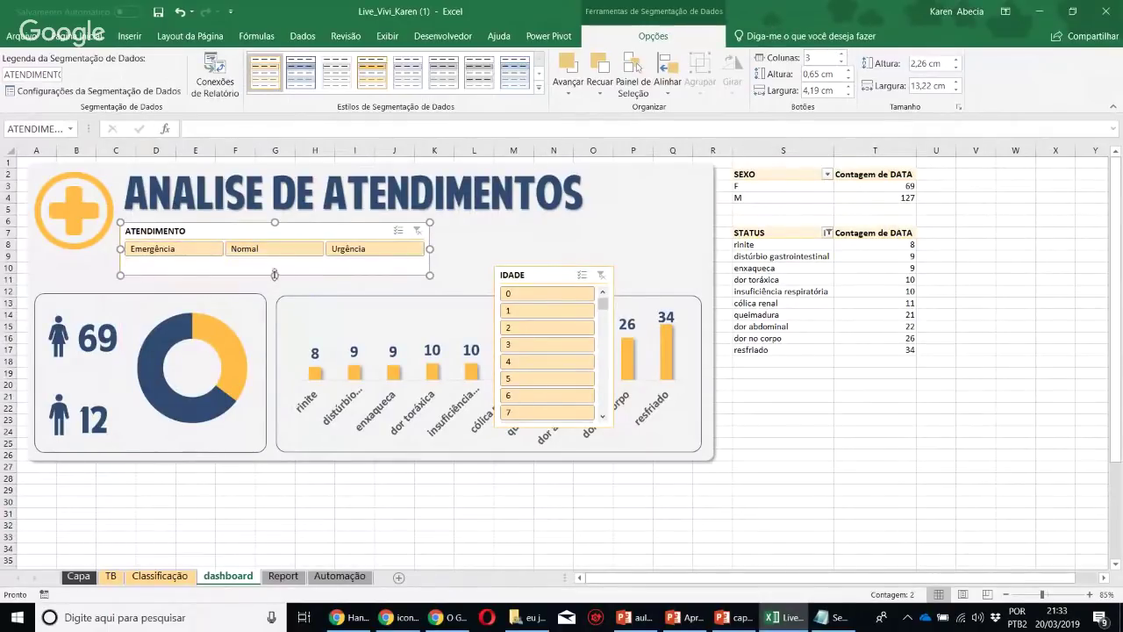
{"action": "left_click_drag", "start_coordinate": [275, 274], "coordinate": [274, 264]}
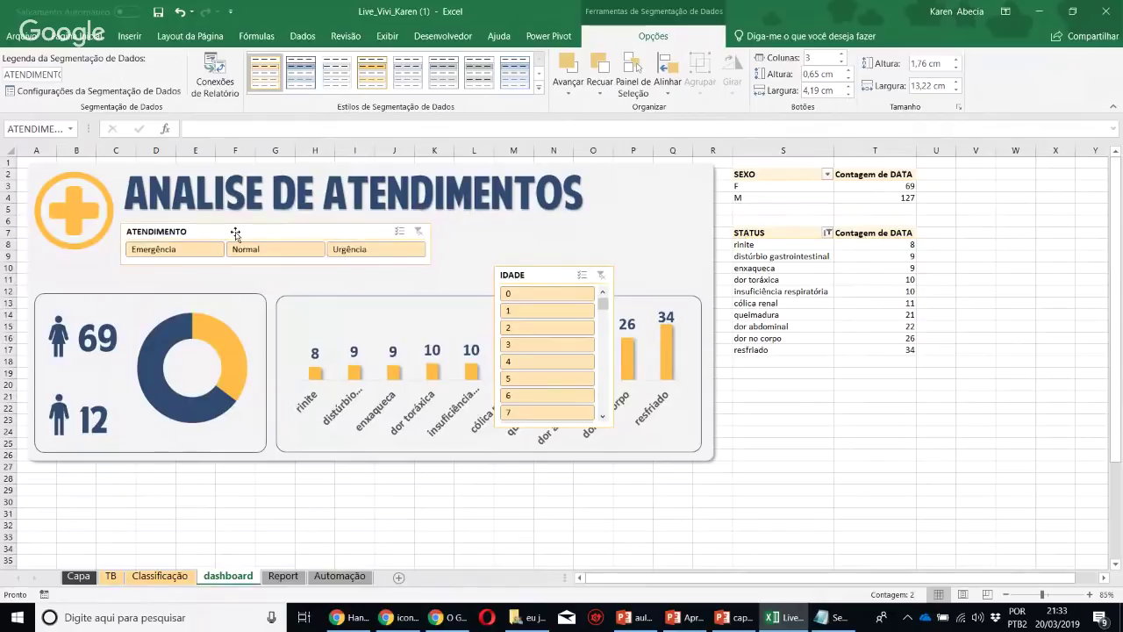
{"action": "left_click_drag", "start_coordinate": [505, 277], "coordinate": [447, 232]}
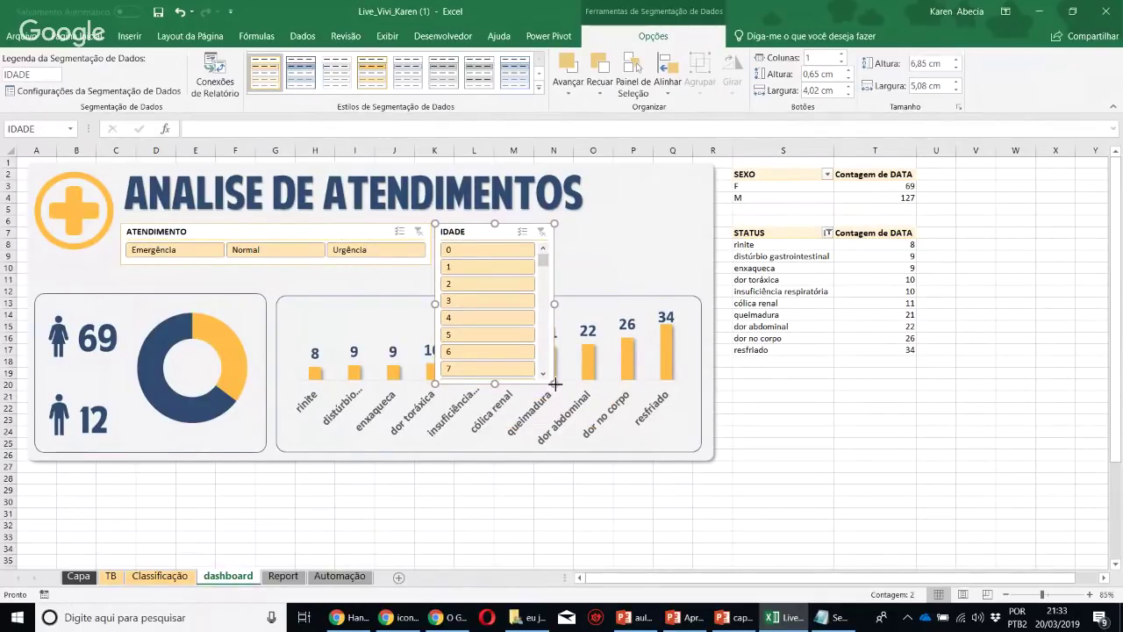
{"action": "left_click_drag", "start_coordinate": [554, 384], "coordinate": [703, 264]}
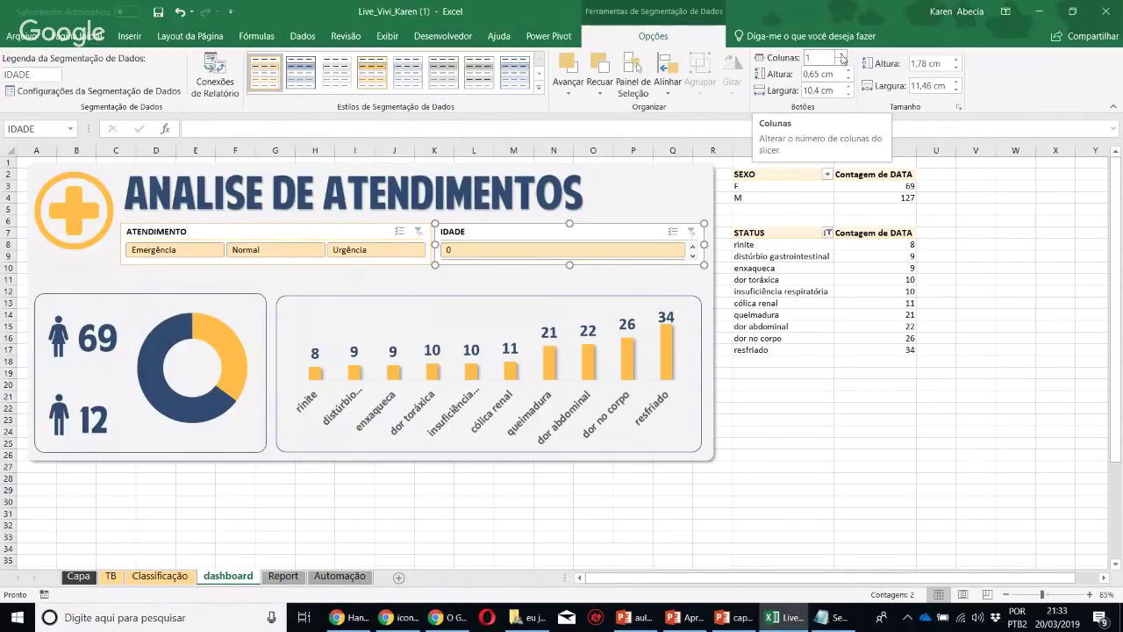
Lay the IDADE ages out in five columns and enlarge the slicer to show more rows
{"action": "left_click", "coordinate": [841, 55]}
{"action": "left_click", "coordinate": [841, 55]}
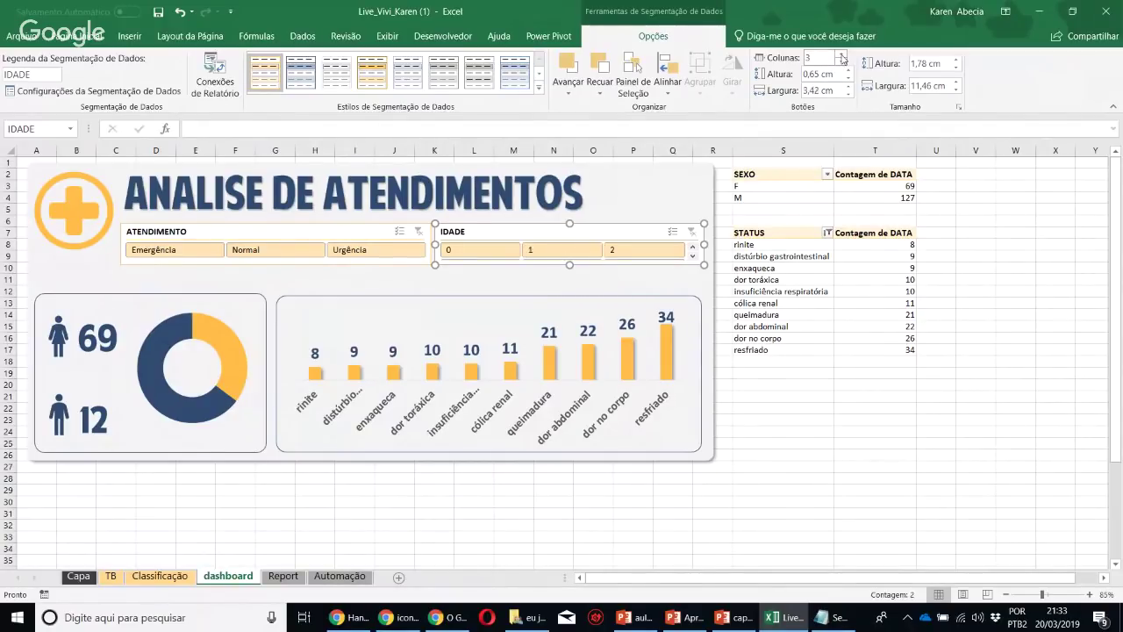
{"action": "left_click", "coordinate": [841, 56]}
{"action": "left_click_drag", "start_coordinate": [568, 267], "coordinate": [571, 292]}
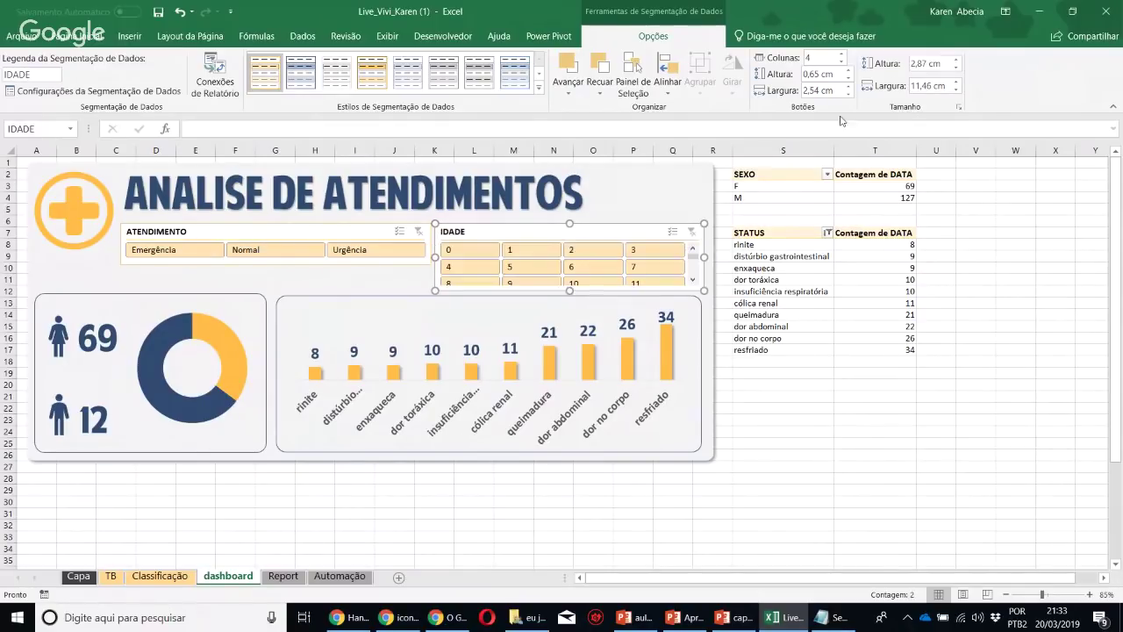
{"action": "left_click", "coordinate": [840, 55]}
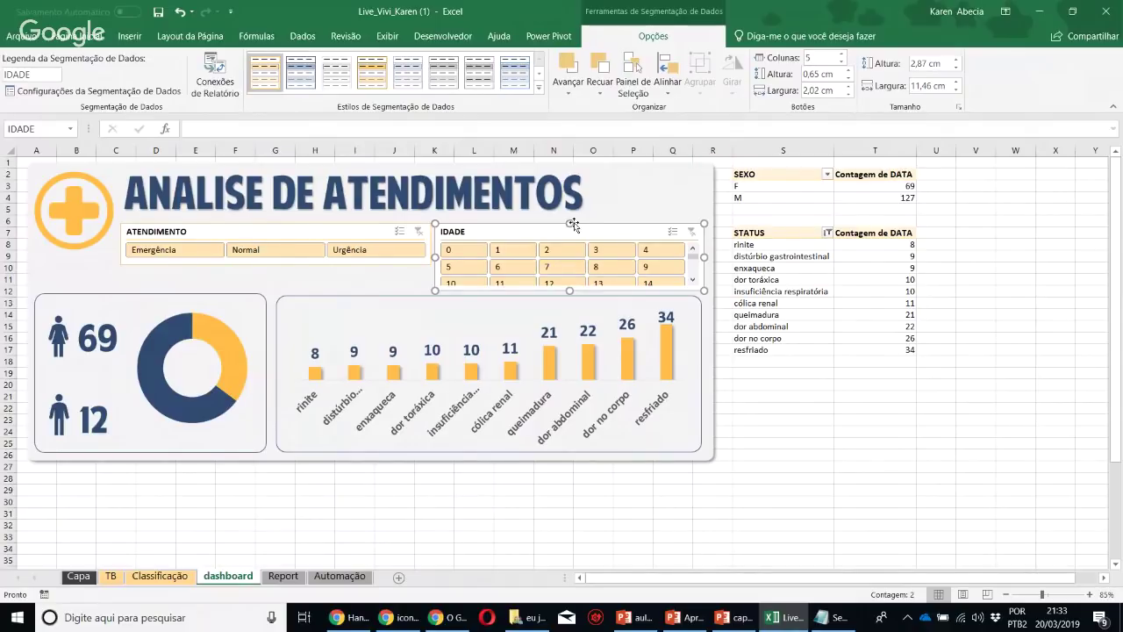
{"action": "left_click_drag", "start_coordinate": [568, 228], "coordinate": [570, 215]}
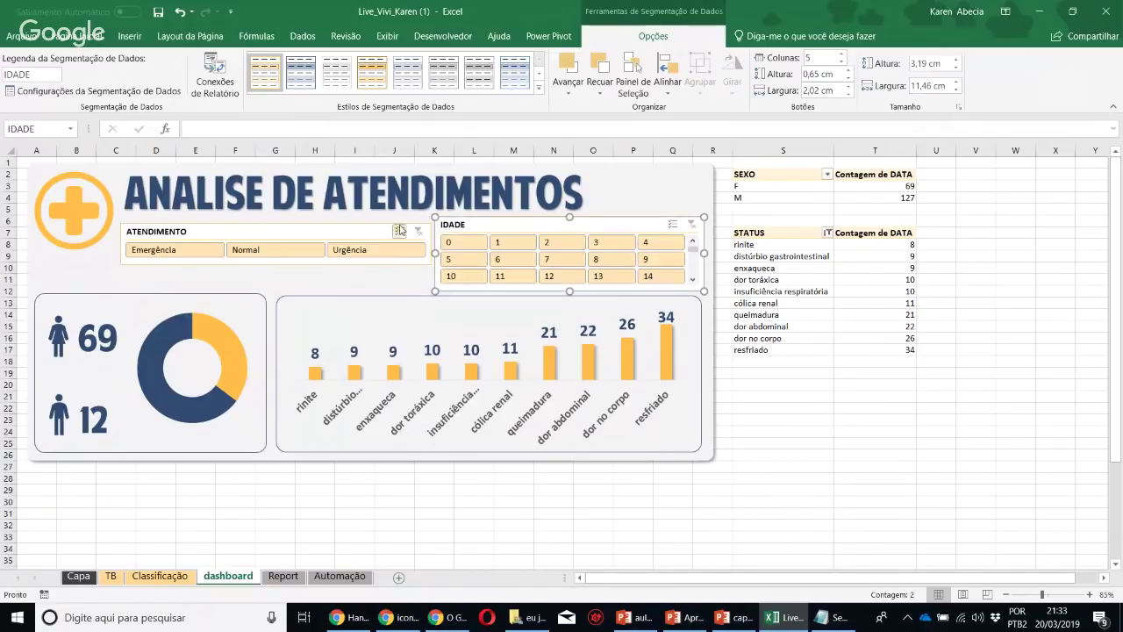
Align ATENDIMENTO with IDADE, make it taller and narrow it to a single column
{"action": "left_click", "coordinate": [365, 231]}
{"action": "left_click_drag", "start_coordinate": [365, 231], "coordinate": [365, 225]}
{"action": "left_click_drag", "start_coordinate": [277, 257], "coordinate": [277, 290]}
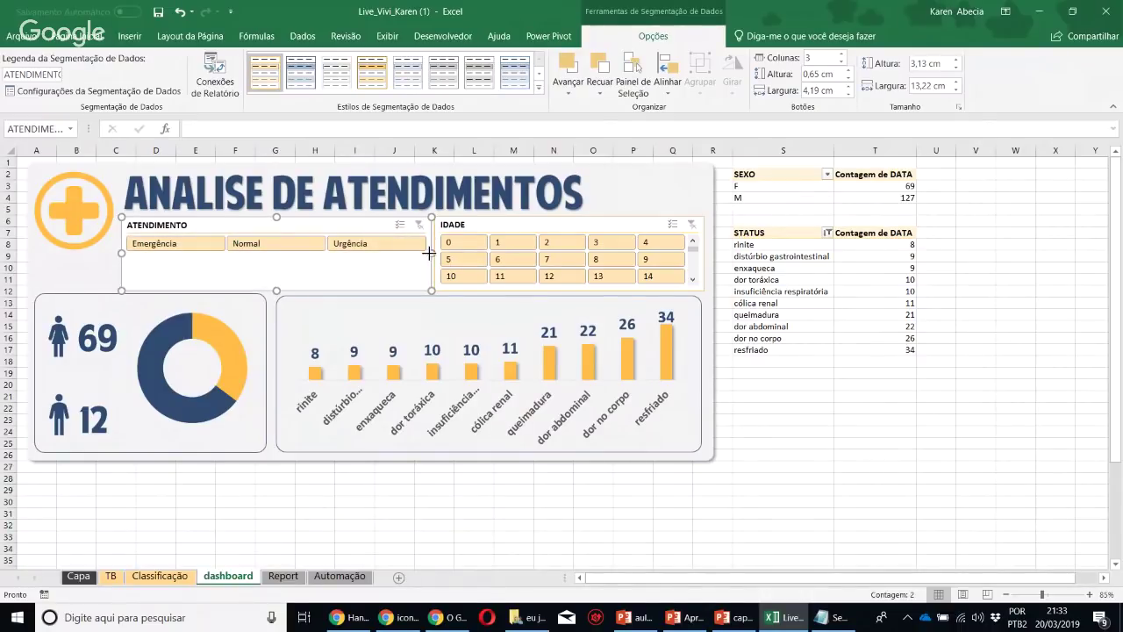
{"action": "left_click_drag", "start_coordinate": [429, 254], "coordinate": [283, 252]}
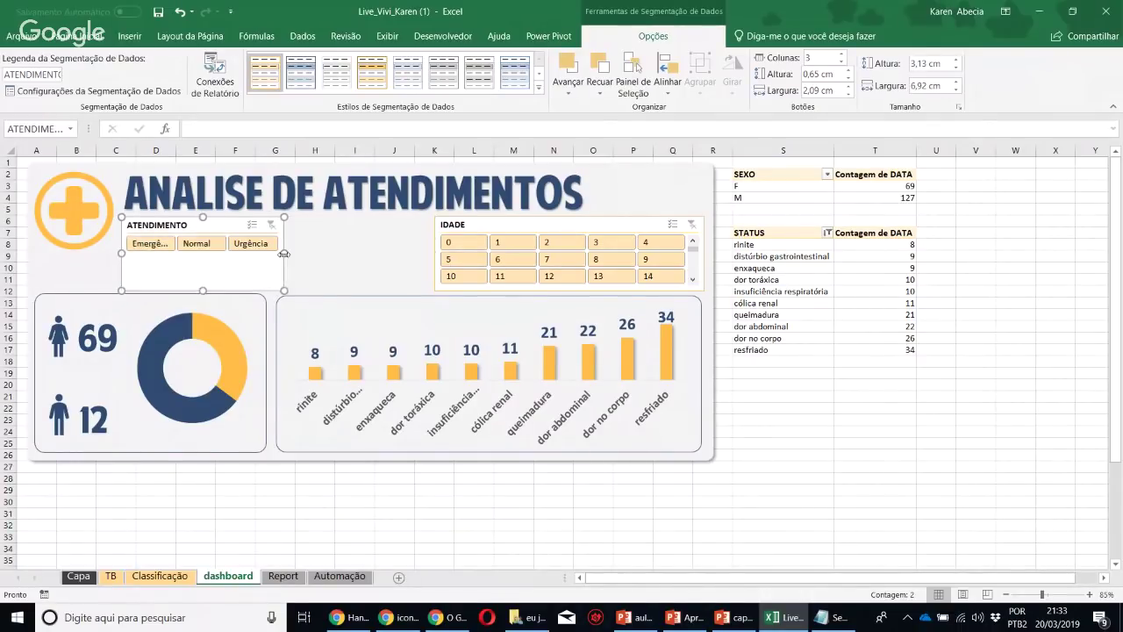
{"action": "left_click", "coordinate": [841, 63]}
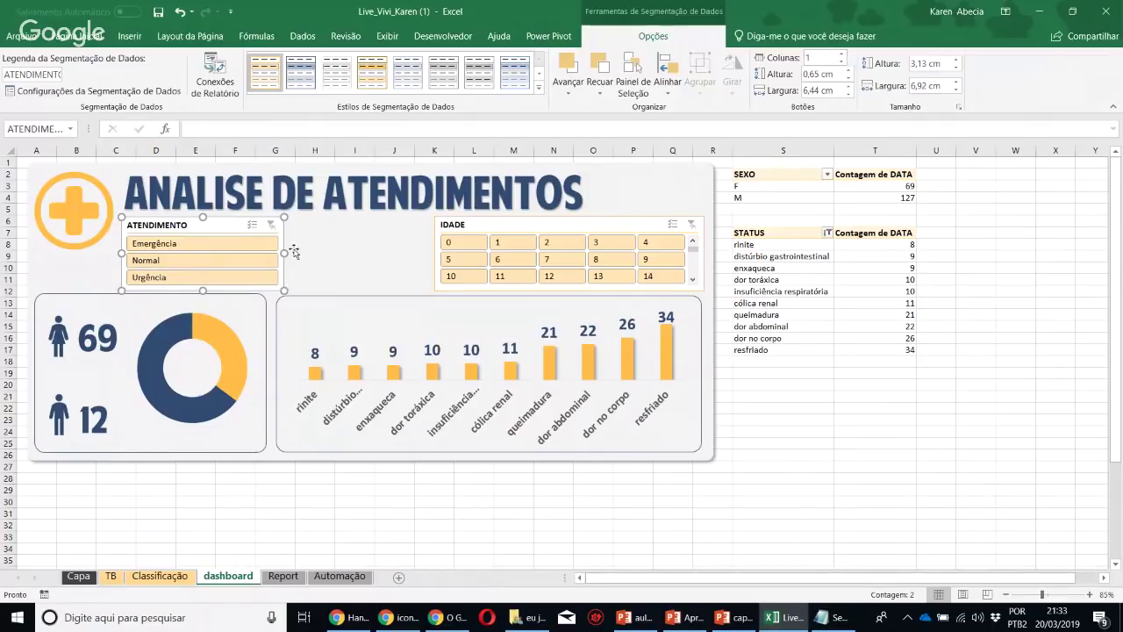
{"action": "left_click_drag", "start_coordinate": [285, 253], "coordinate": [250, 253]}
Widen IDADE leftward, set it to 16 columns, and select ages 1 through 17
{"action": "left_click", "coordinate": [434, 236]}
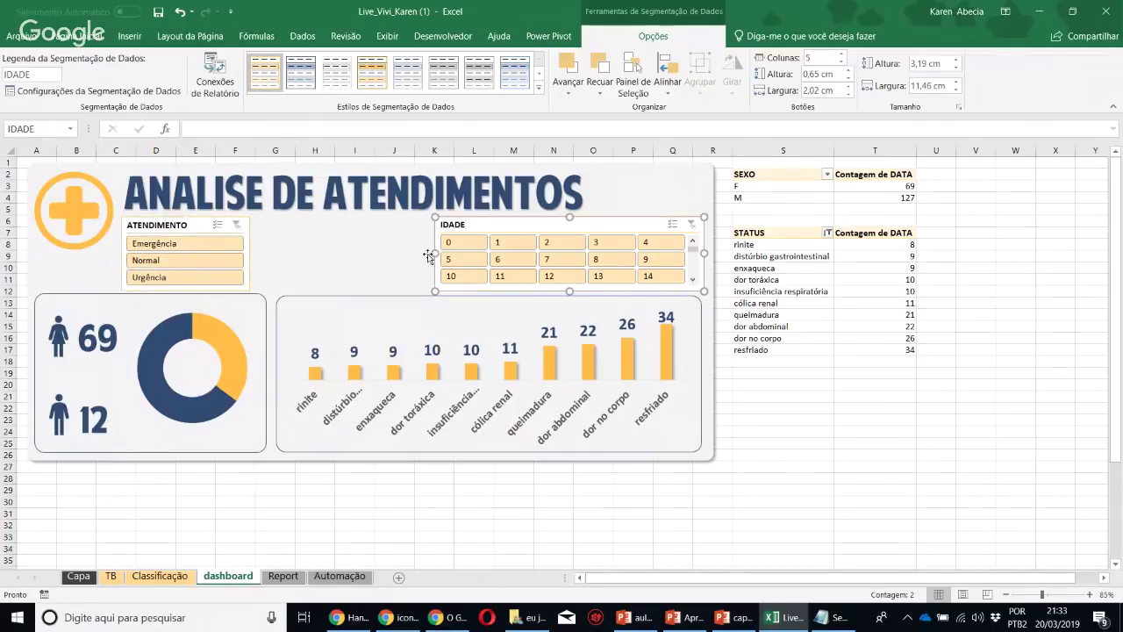
{"action": "left_click_drag", "start_coordinate": [434, 254], "coordinate": [253, 271]}
{"action": "left_click", "coordinate": [841, 54]}
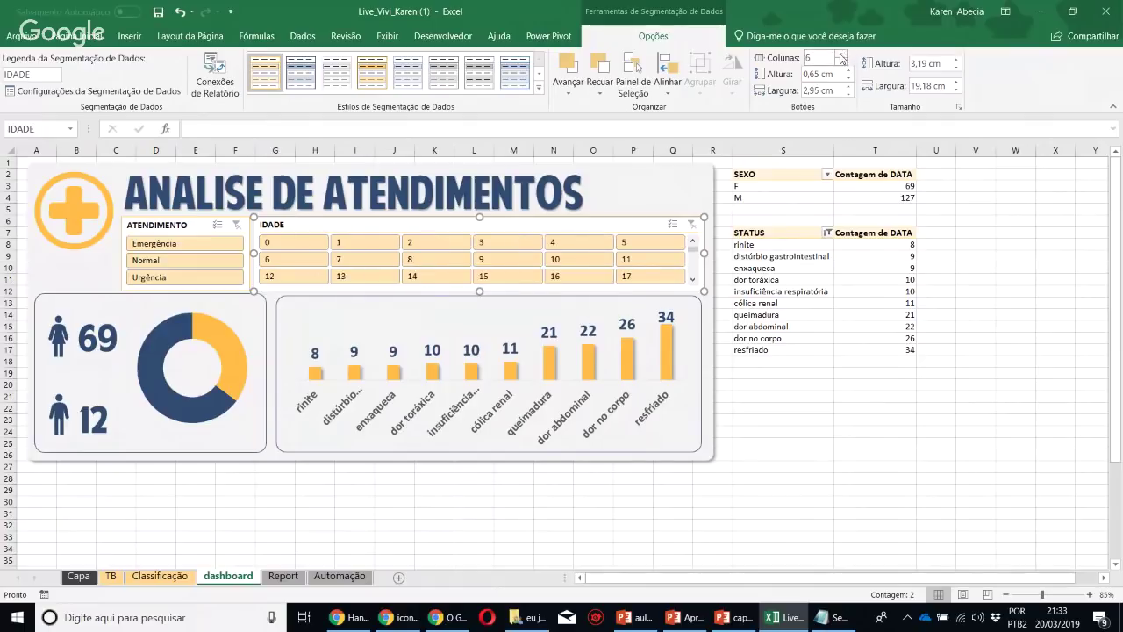
{"action": "left_click", "coordinate": [840, 55]}
{"action": "left_click", "coordinate": [841, 54]}
{"action": "left_click", "coordinate": [840, 55]}
{"action": "left_click", "coordinate": [840, 55]}
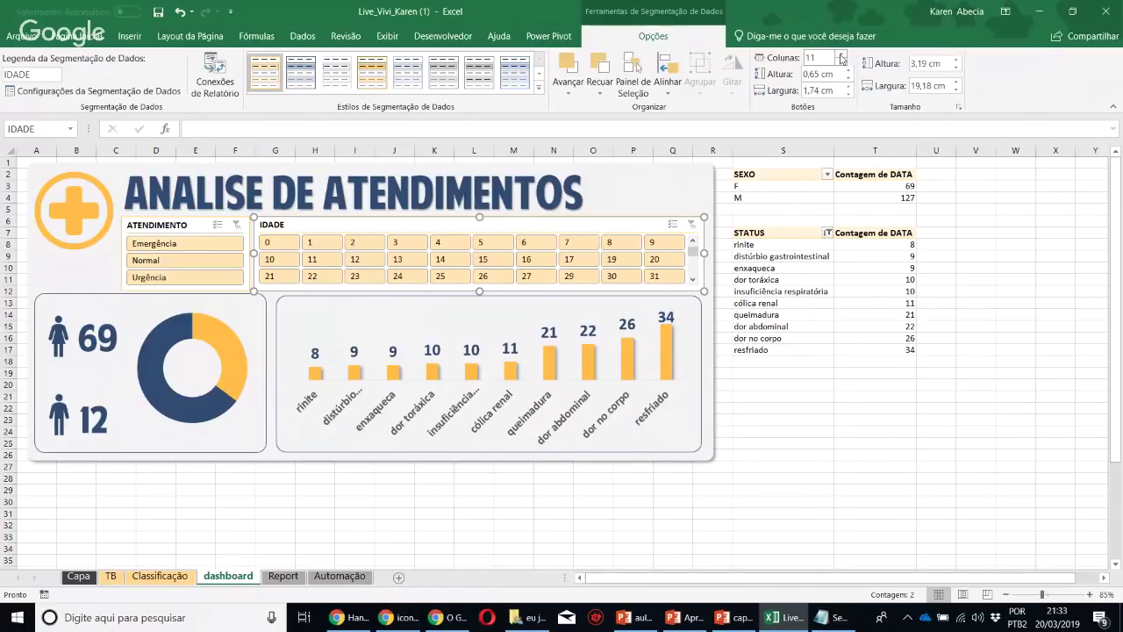
{"action": "left_click", "coordinate": [841, 55]}
{"action": "left_click", "coordinate": [840, 55]}
{"action": "left_click", "coordinate": [841, 55]}
{"action": "left_click", "coordinate": [841, 54]}
{"action": "left_click", "coordinate": [840, 54]}
{"action": "left_click", "coordinate": [840, 54]}
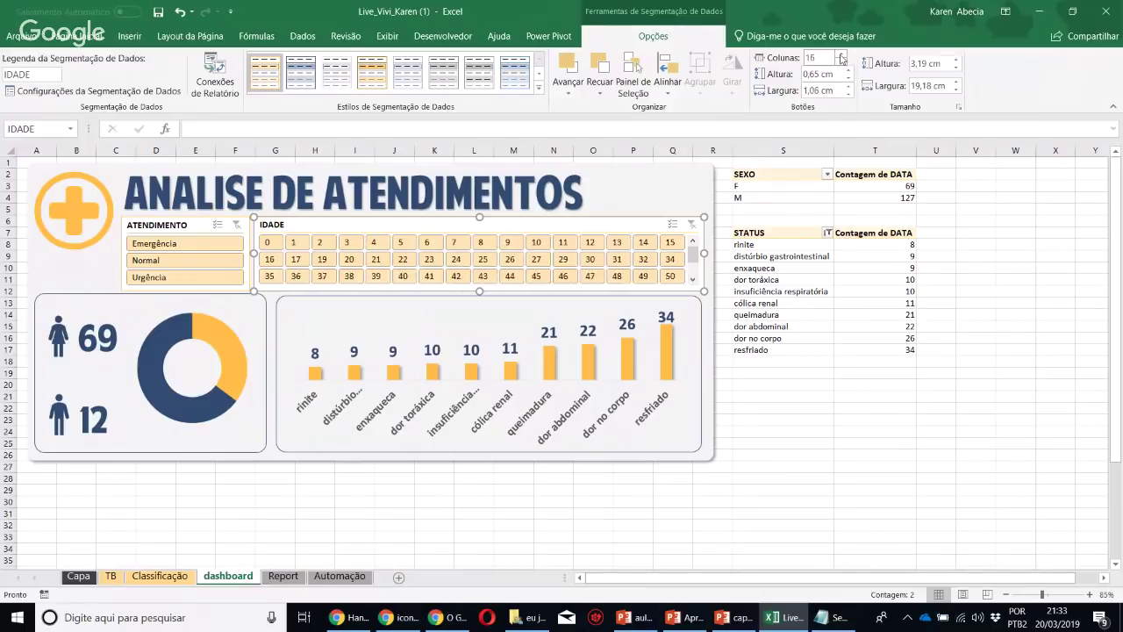
{"action": "left_click", "coordinate": [840, 54]}
{"action": "left_click", "coordinate": [841, 54]}
{"action": "left_click", "coordinate": [841, 54]}
{"action": "left_click", "coordinate": [841, 54]}
{"action": "left_click", "coordinate": [840, 55]}
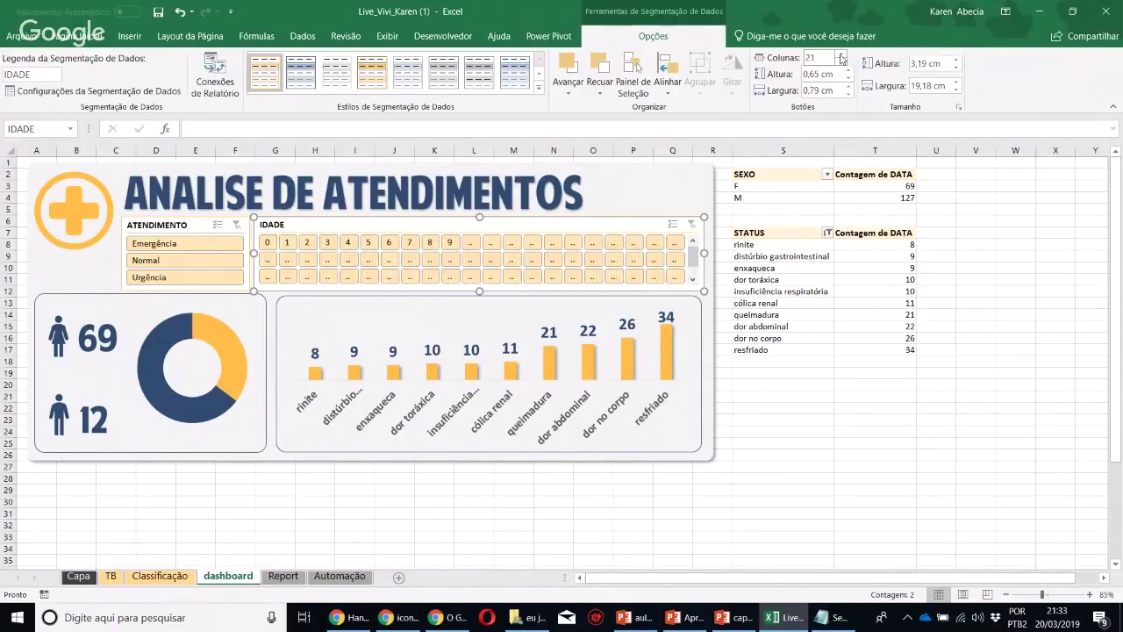
{"action": "left_click", "coordinate": [841, 62]}
{"action": "left_click", "coordinate": [842, 62]}
{"action": "left_click", "coordinate": [841, 61]}
{"action": "left_click", "coordinate": [842, 61]}
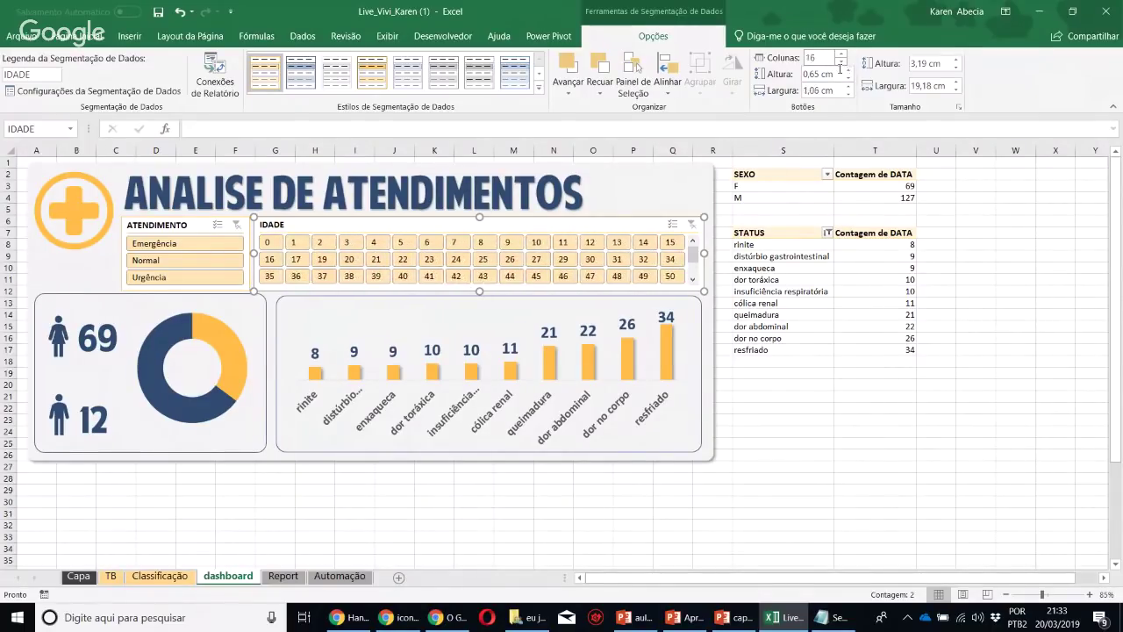
{"action": "mouse_move", "coordinate": [296, 245]}
{"action": "left_mouse_down"}
{"action": "mouse_move", "coordinate": [526, 245]}
{"action": "mouse_move", "coordinate": [297, 258]}
{"action": "mouse_move", "coordinate": [306, 265]}
{"action": "left_mouse_up"}
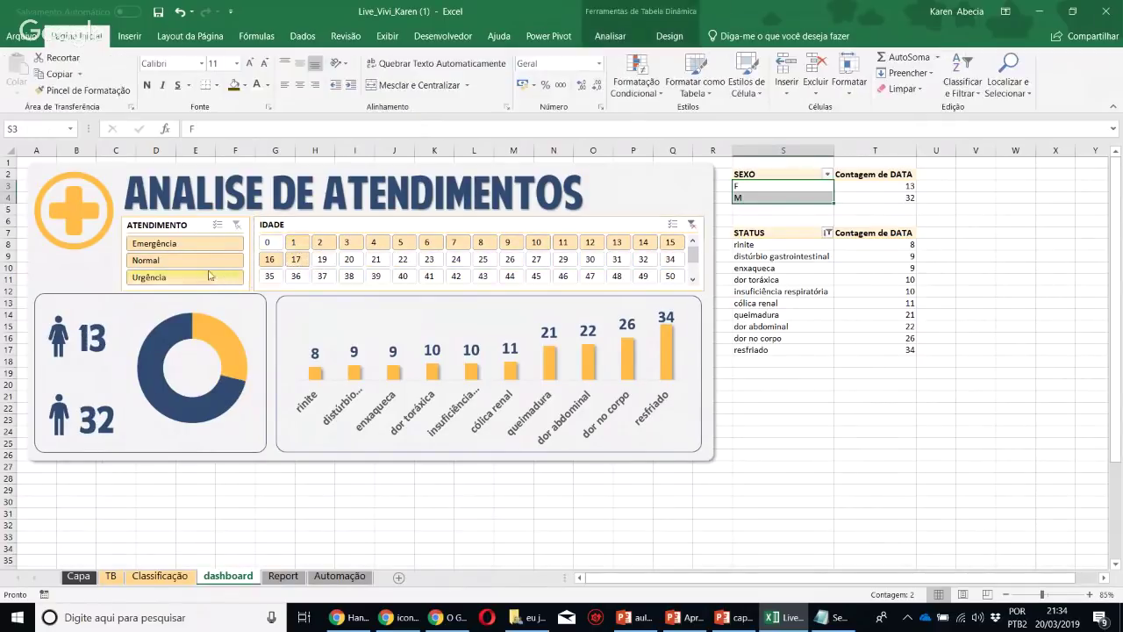
Filter the dashboard to Emergência and add data labels to the doughnut chart
{"action": "left_click", "coordinate": [172, 245]}
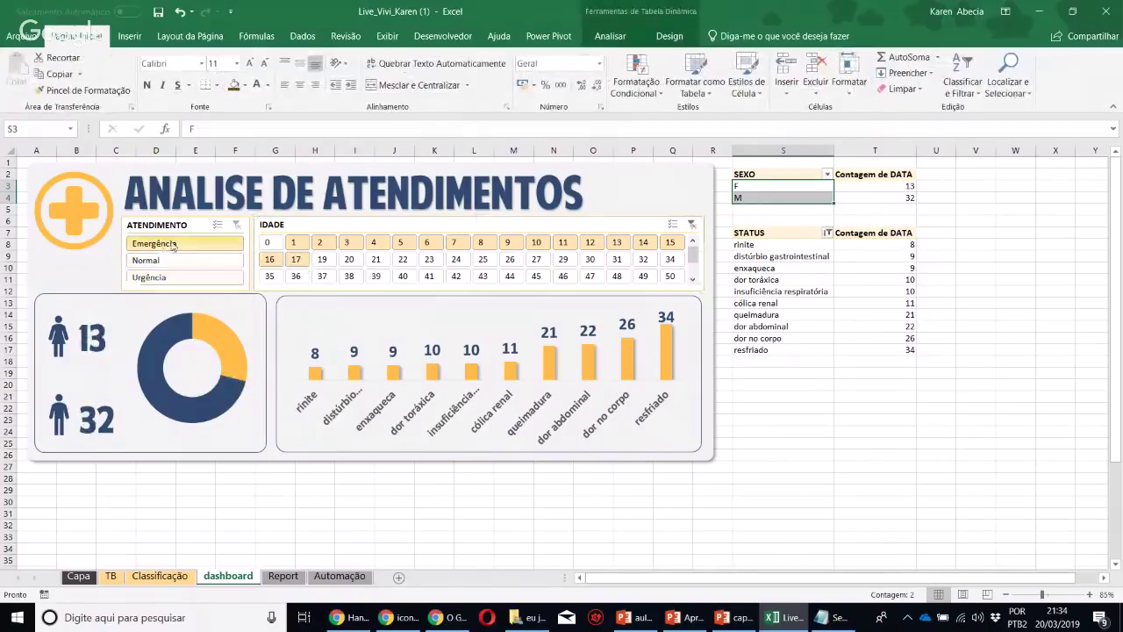
{"action": "right_click", "coordinate": [209, 334]}
{"action": "left_click", "coordinate": [268, 473]}
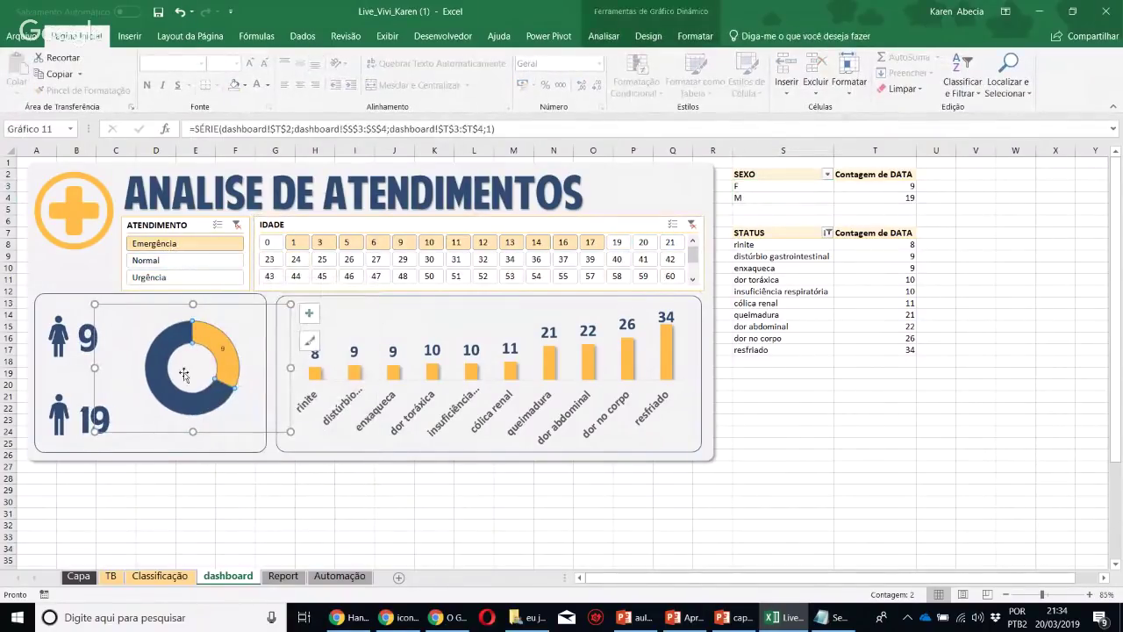
Make the doughnut labels show only percentages, with white fill and font size 14
{"action": "right_click", "coordinate": [223, 348]}
{"action": "left_click", "coordinate": [263, 466]}
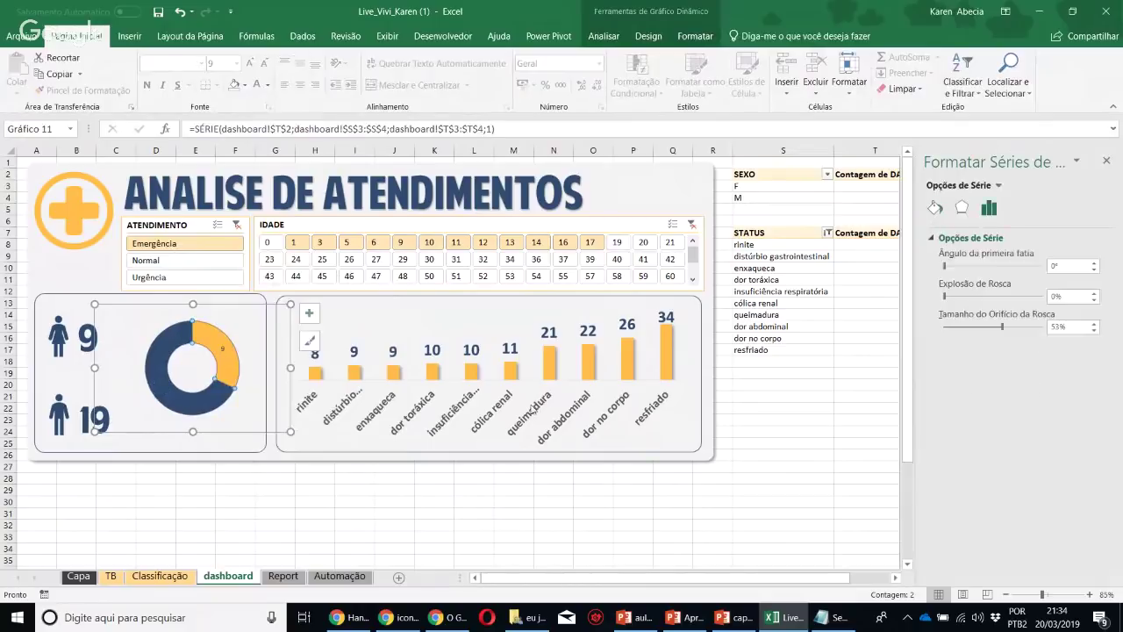
{"action": "right_click", "coordinate": [224, 347]}
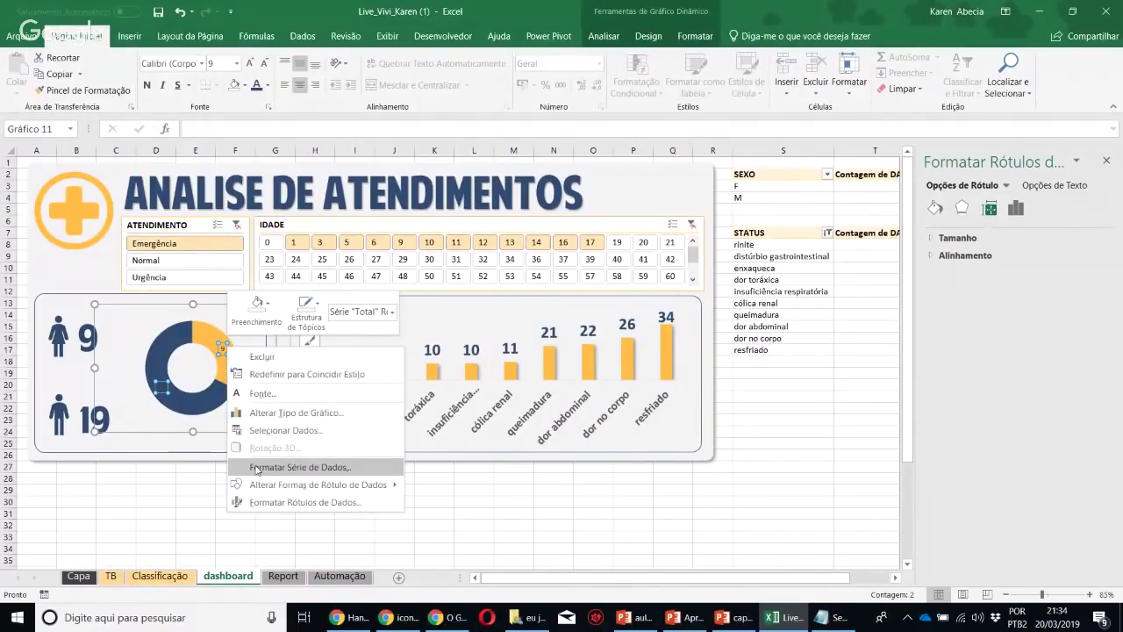
{"action": "left_click", "coordinate": [263, 502]}
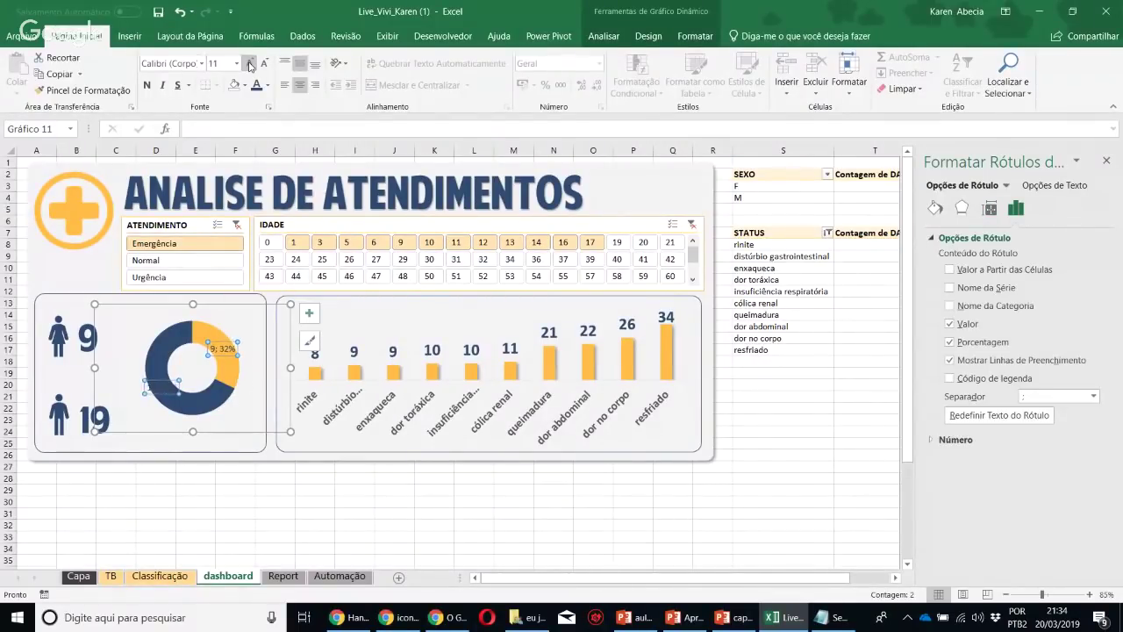
{"action": "left_click", "coordinate": [949, 324]}
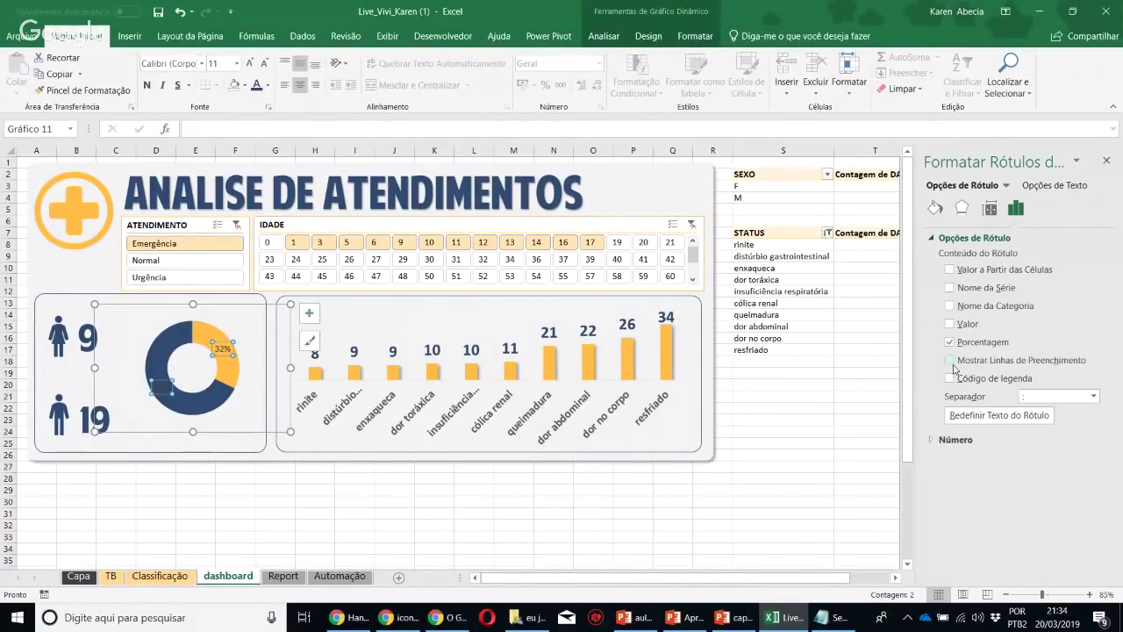
{"action": "left_click", "coordinate": [245, 85]}
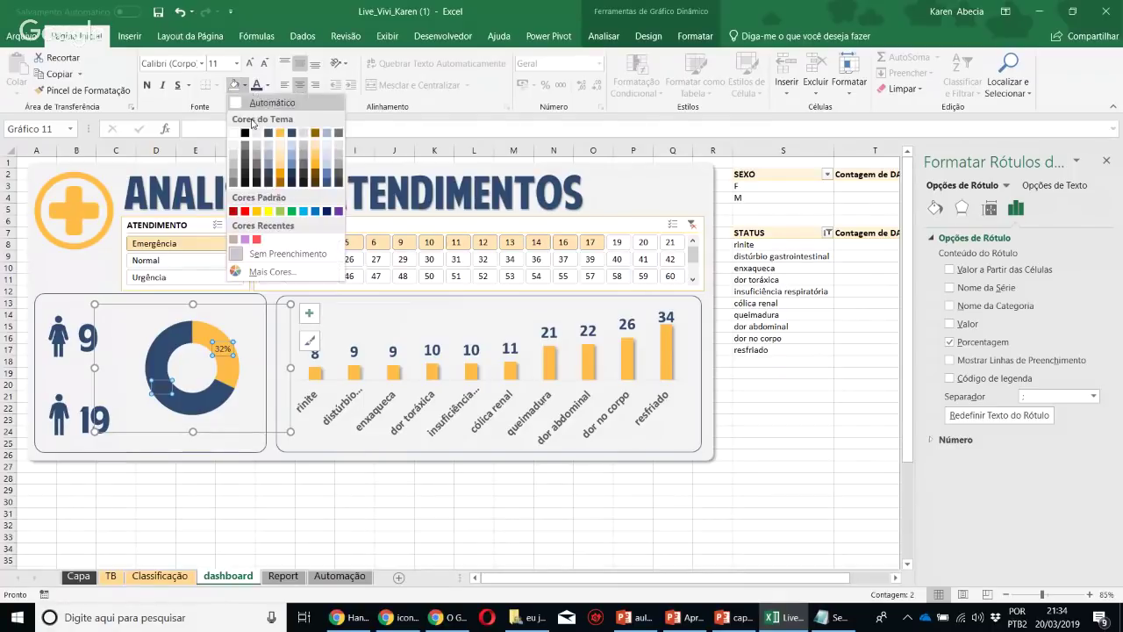
{"action": "left_click", "coordinate": [234, 134]}
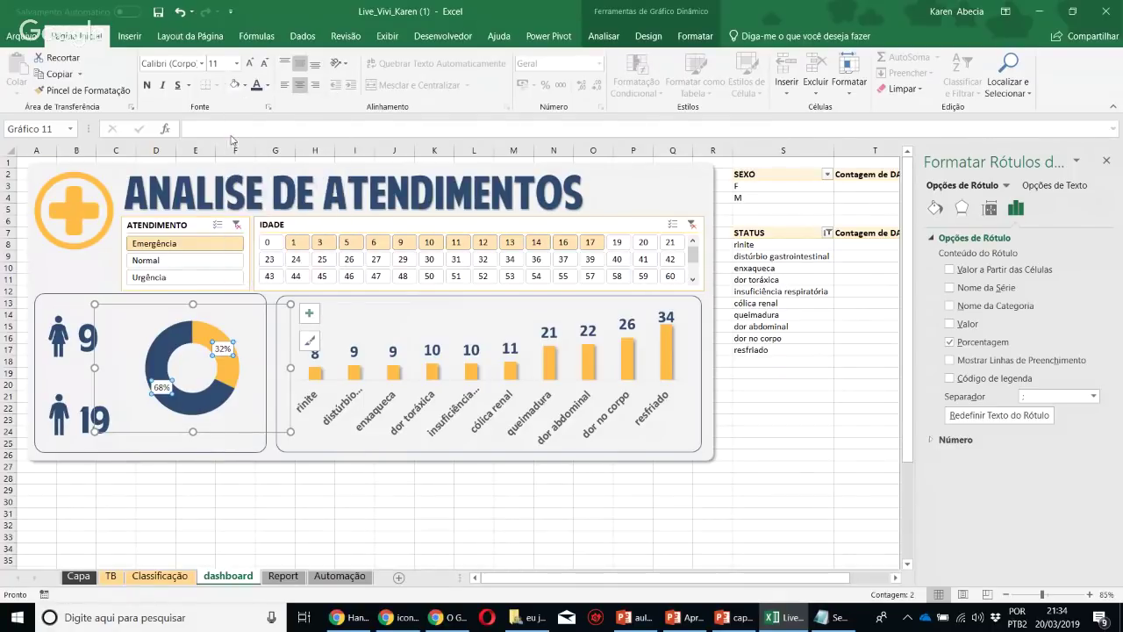
{"action": "left_click", "coordinate": [252, 64]}
{"action": "left_click", "coordinate": [252, 64]}
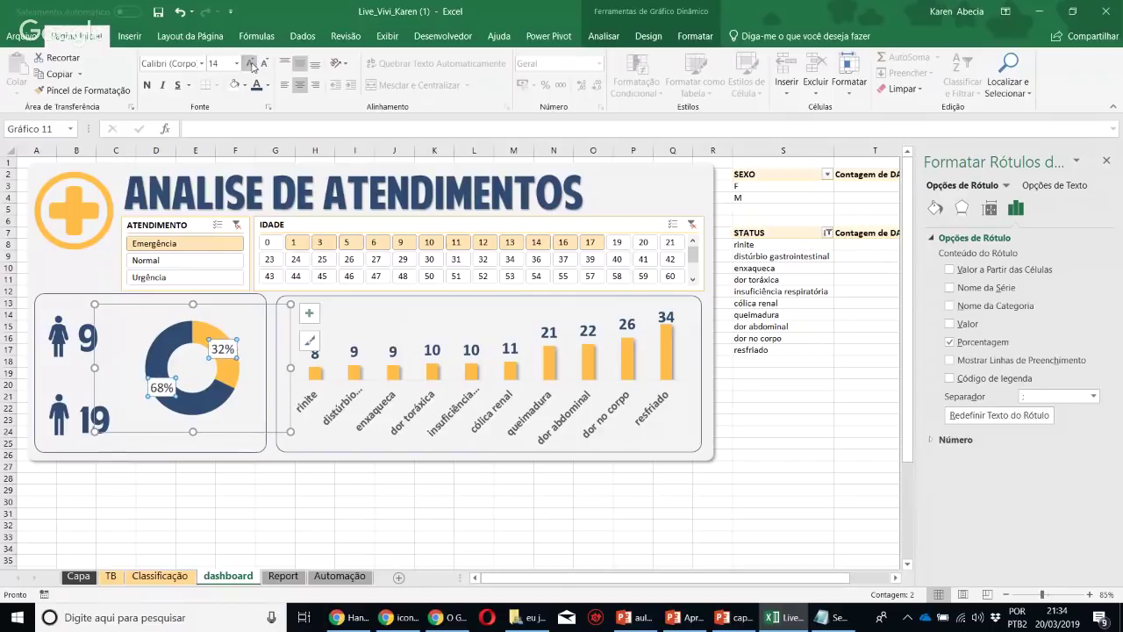
{"action": "left_click", "coordinate": [433, 501]}
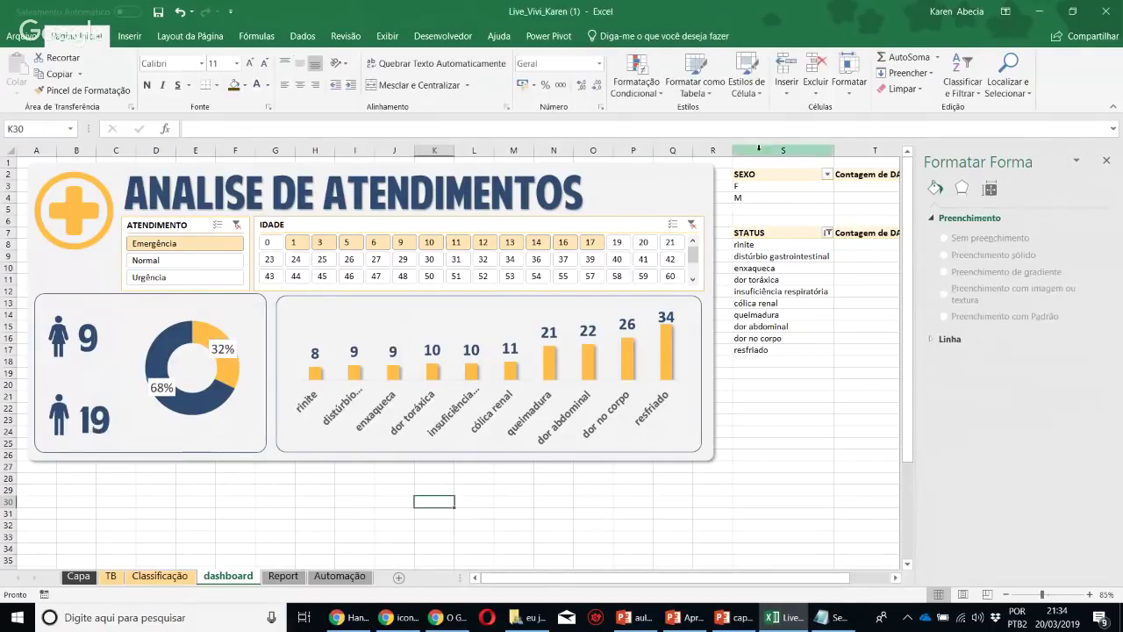
Close the Format pane and hide the formula bar, headings and gridlines
{"action": "left_click", "coordinate": [1107, 161]}
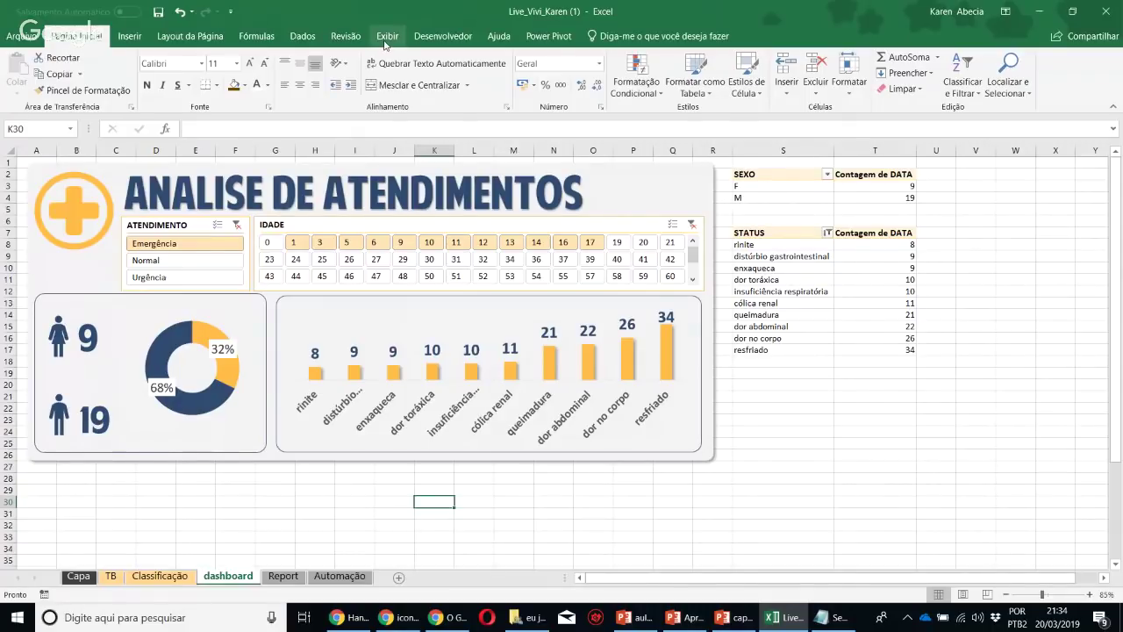
{"action": "left_click", "coordinate": [384, 39]}
{"action": "left_click", "coordinate": [320, 63]}
{"action": "left_click", "coordinate": [319, 85]}
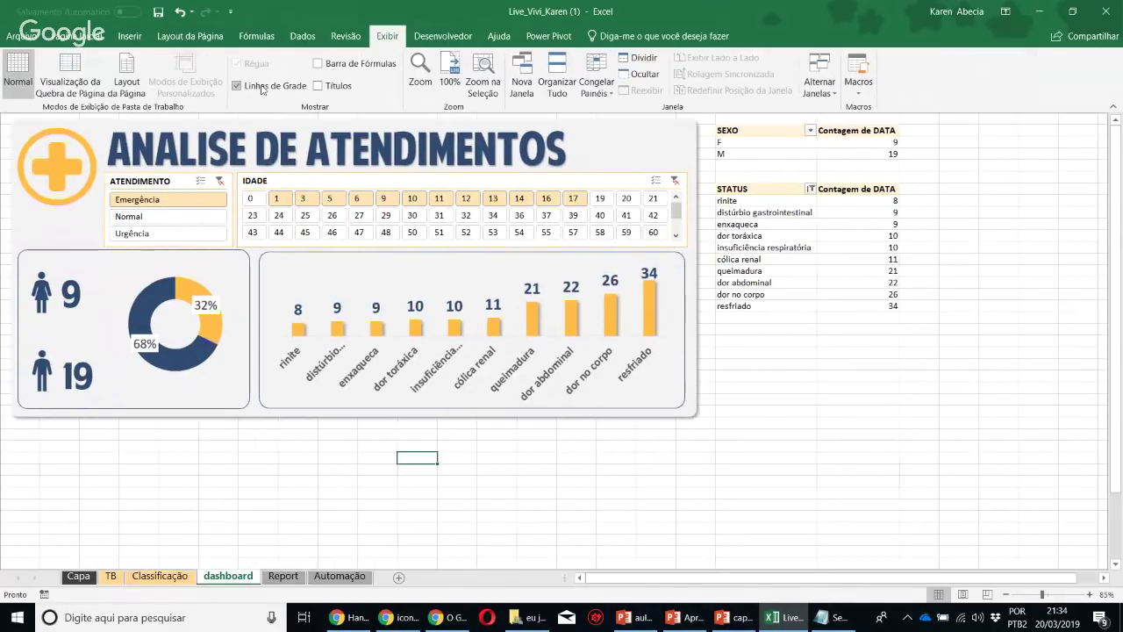
{"action": "left_click", "coordinate": [262, 88]}
Review the clean dashboard and save the workbook with Ctrl+S
{"action": "left_click", "coordinate": [855, 436]}
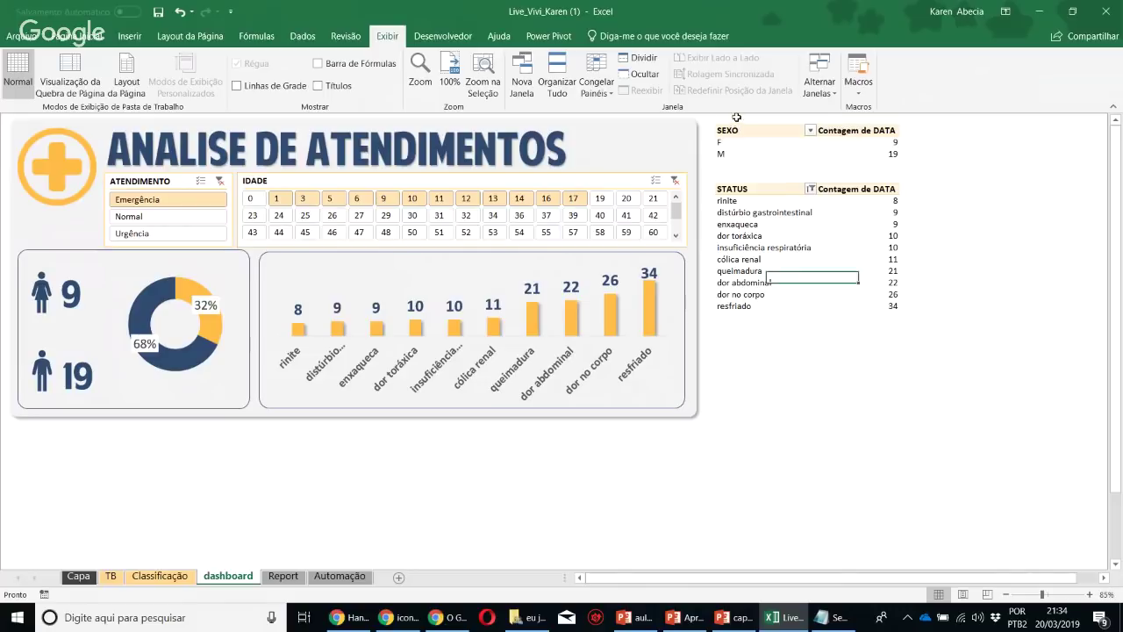
{"action": "left_click", "coordinate": [728, 118]}
{"action": "left_click", "coordinate": [857, 411]}
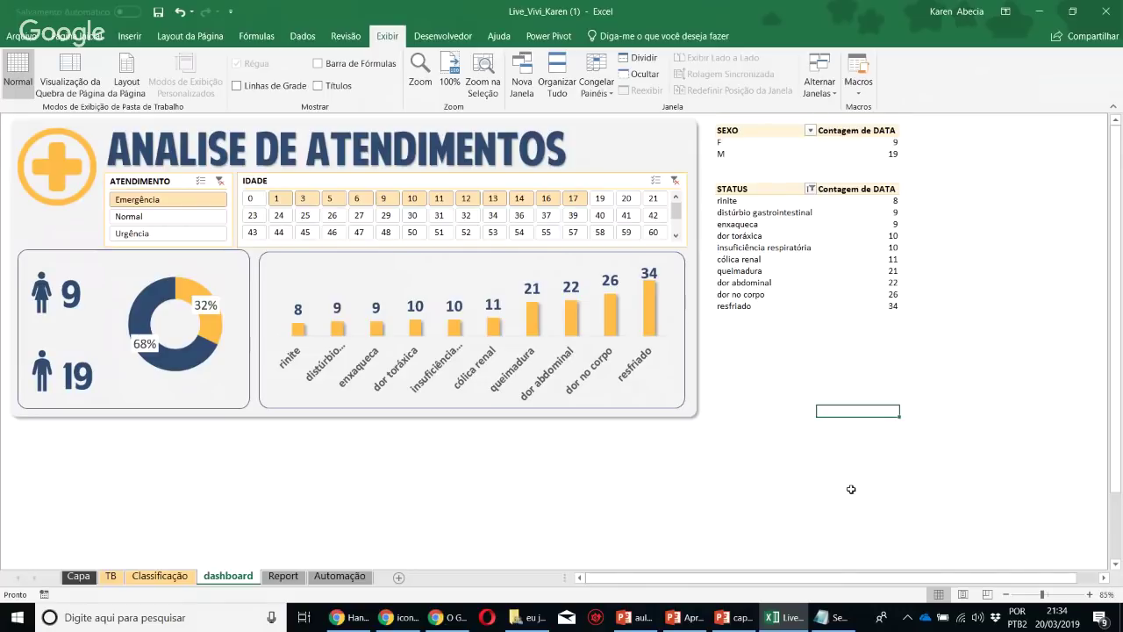
{"action": "scroll", "coordinate": [851, 489], "scroll_direction": "up", "scroll_amount": 3}
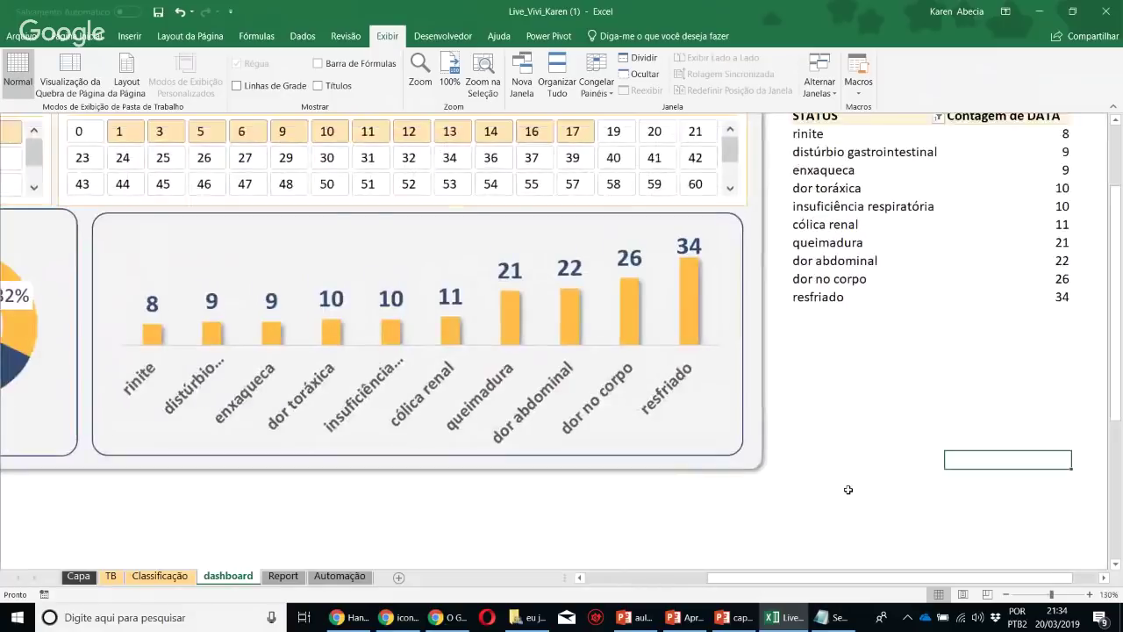
{"action": "scroll", "coordinate": [797, 518], "scroll_direction": "down", "scroll_amount": 1}
{"action": "scroll", "coordinate": [878, 492], "scroll_direction": "left", "scroll_amount": 3}
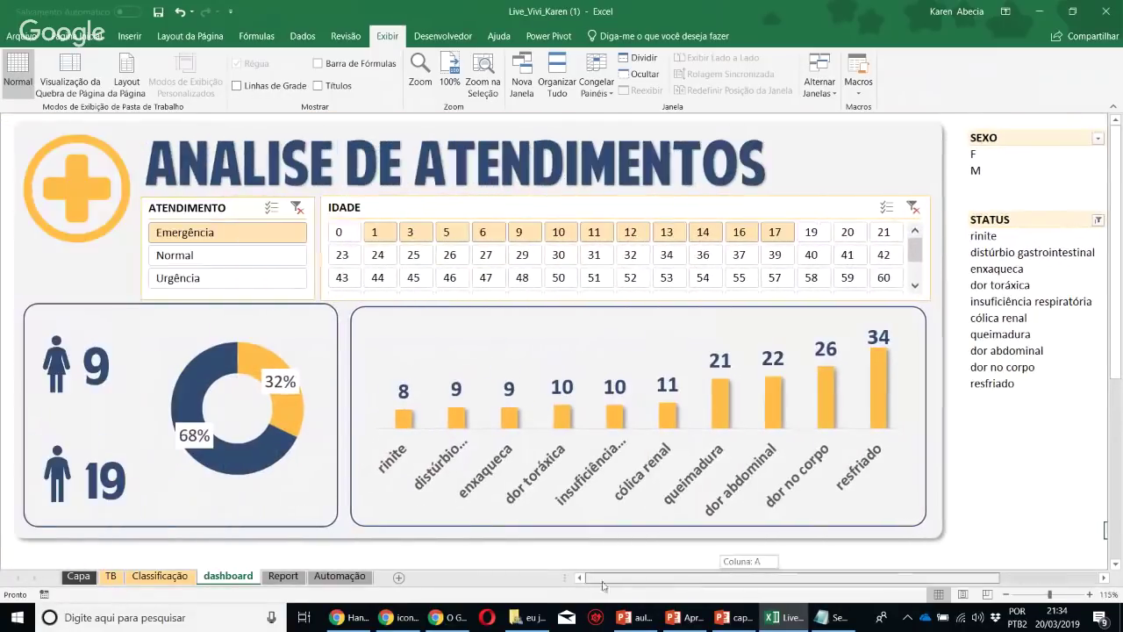
{"action": "left_click", "coordinate": [994, 433]}
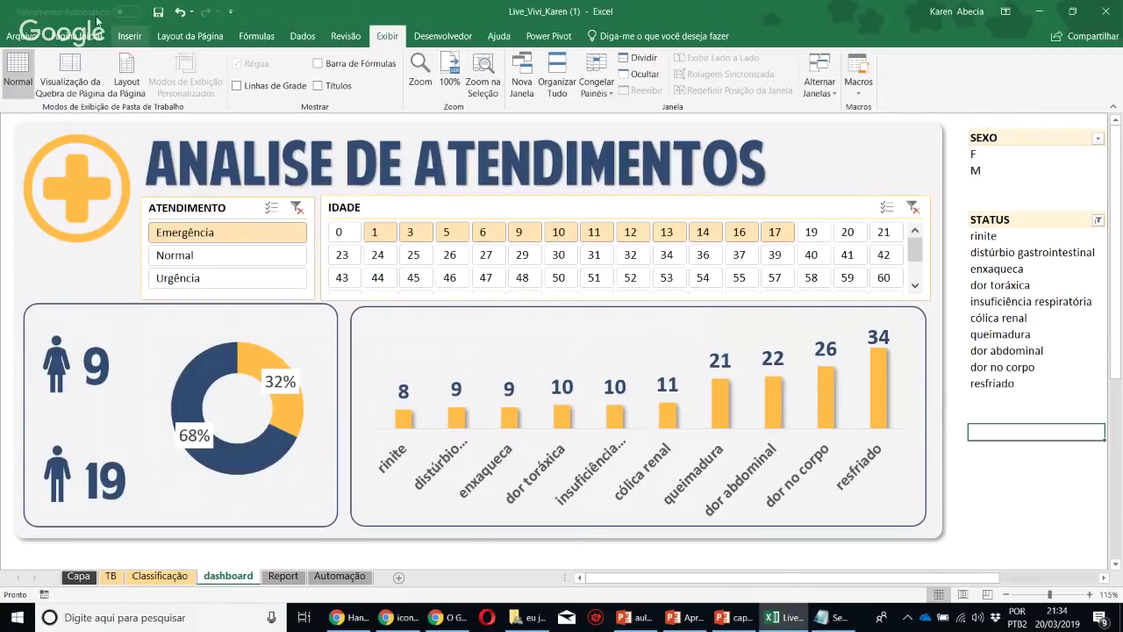
{"action": "key", "text": "ctrl+s"}
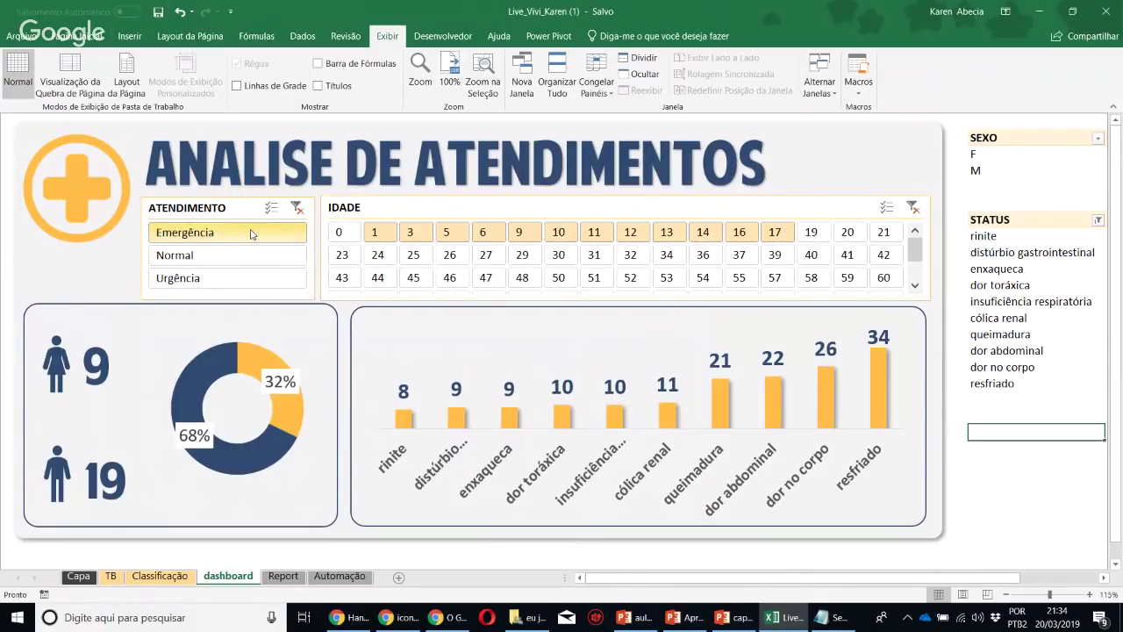
Check the ANALISE DE ATENDIMENTOS title, plus-sign logo and background shape, then deselect
{"action": "left_click", "coordinate": [177, 156]}
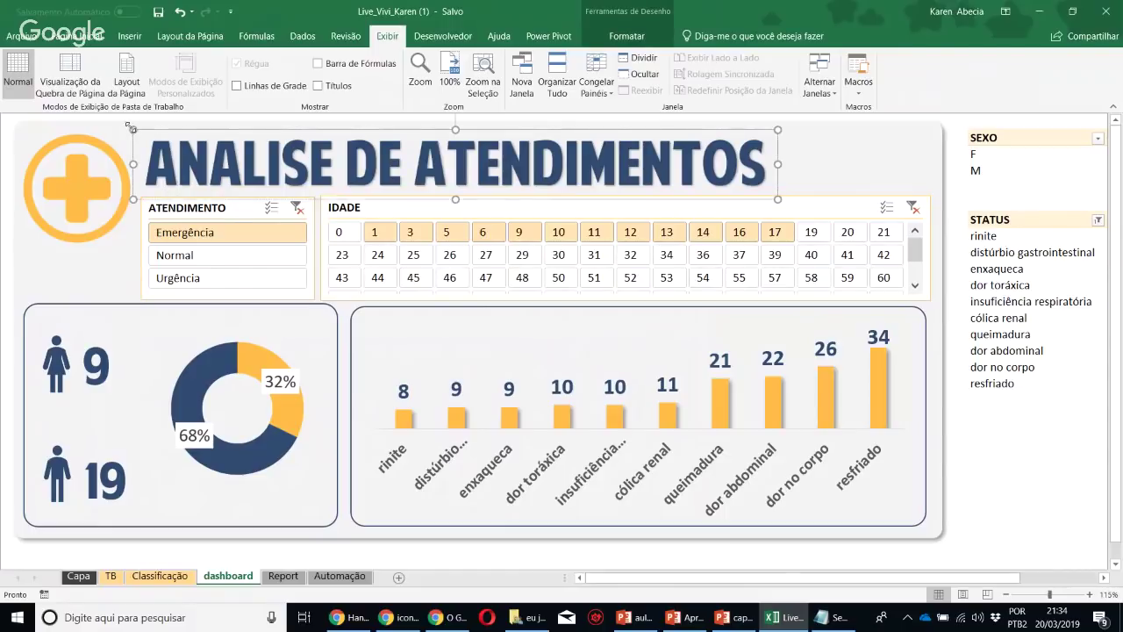
{"action": "left_click", "coordinate": [38, 126]}
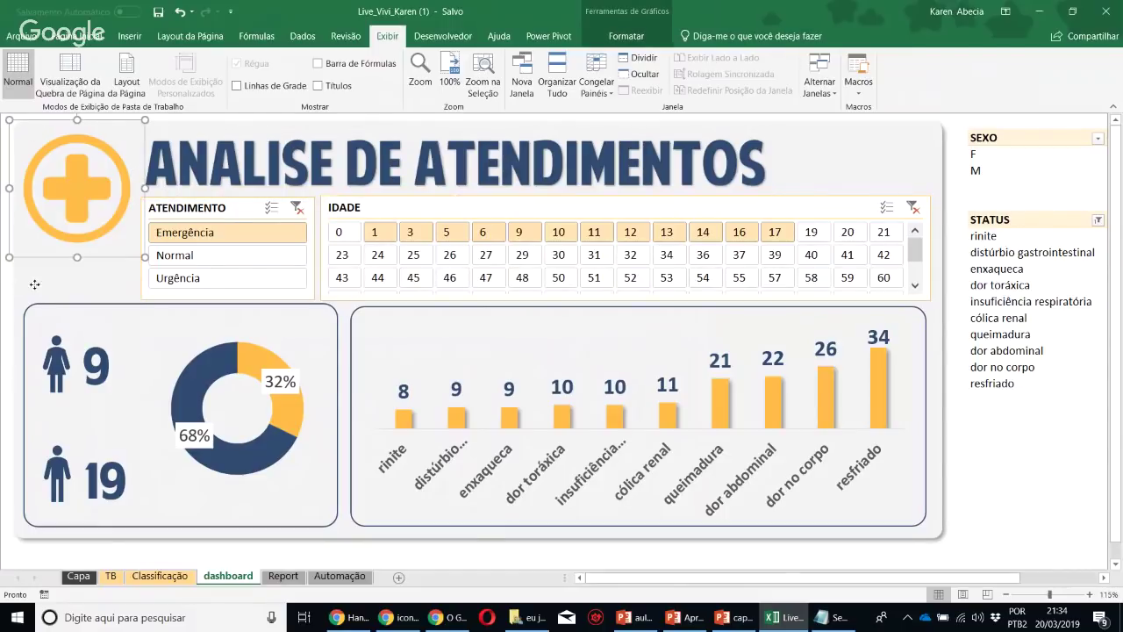
{"action": "left_click", "coordinate": [35, 284]}
{"action": "left_click", "coordinate": [1036, 449]}
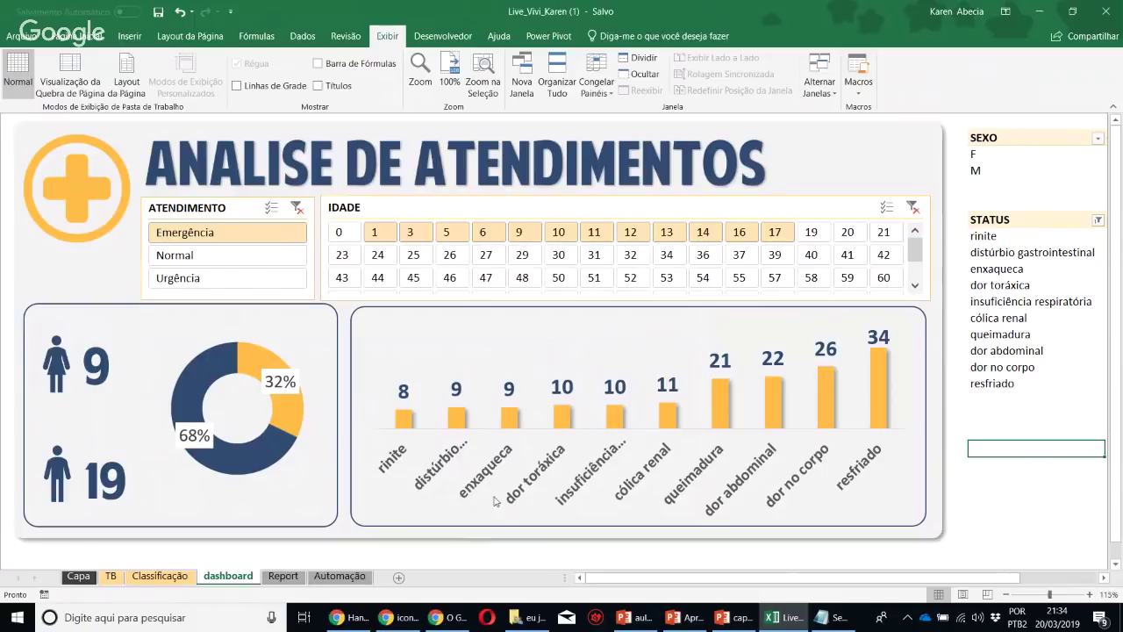
{"action": "left_click", "coordinate": [283, 577]}
{"action": "left_click", "coordinate": [340, 576]}
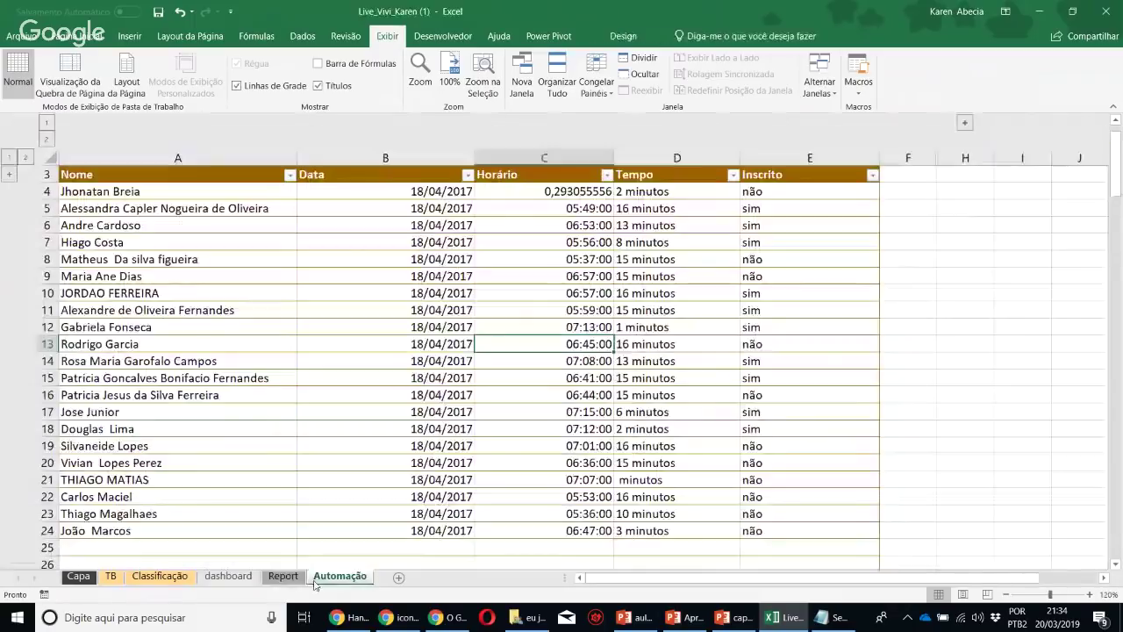
{"action": "left_click", "coordinate": [228, 576]}
{"action": "left_click", "coordinate": [144, 579]}
{"action": "left_click", "coordinate": [111, 576]}
{"action": "left_click", "coordinate": [79, 577]}
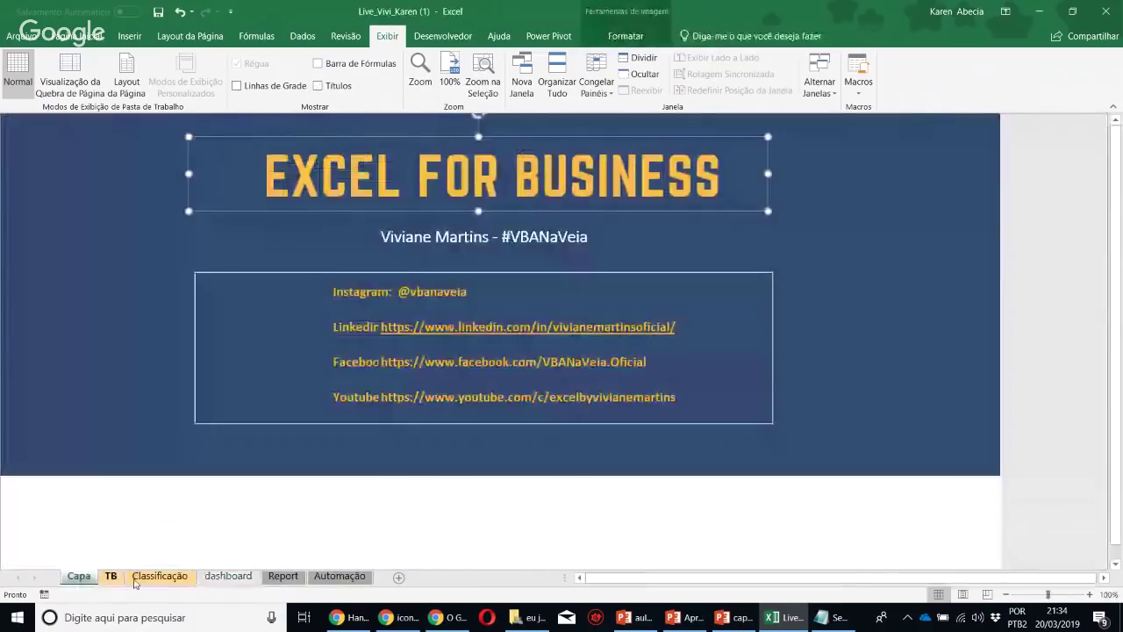
{"action": "left_click", "coordinate": [159, 578]}
{"action": "left_click", "coordinate": [228, 577]}
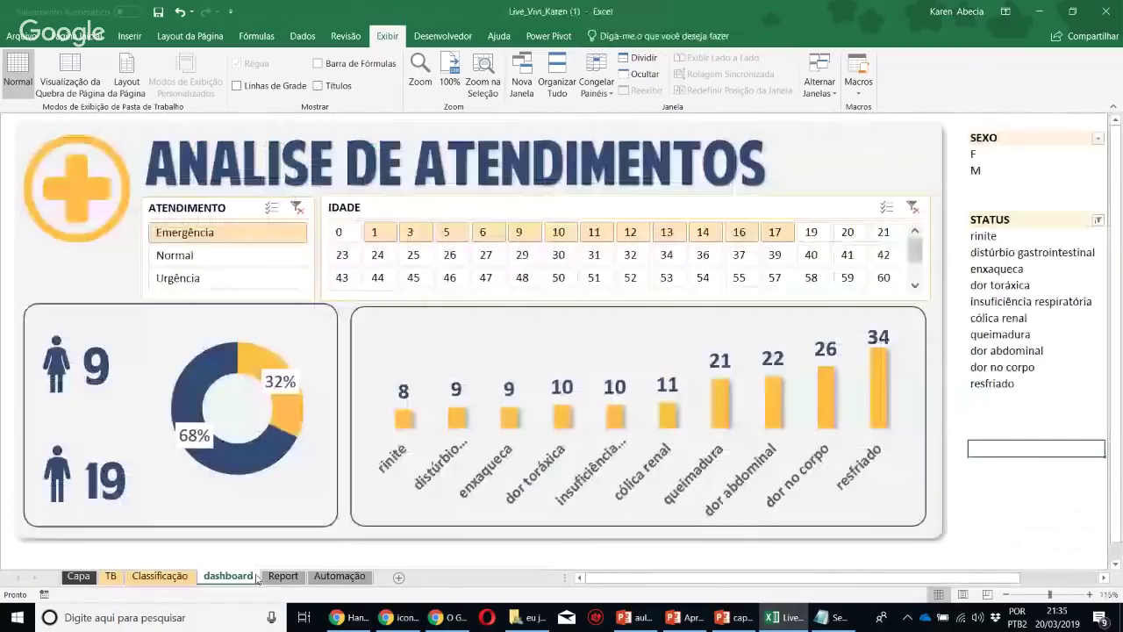